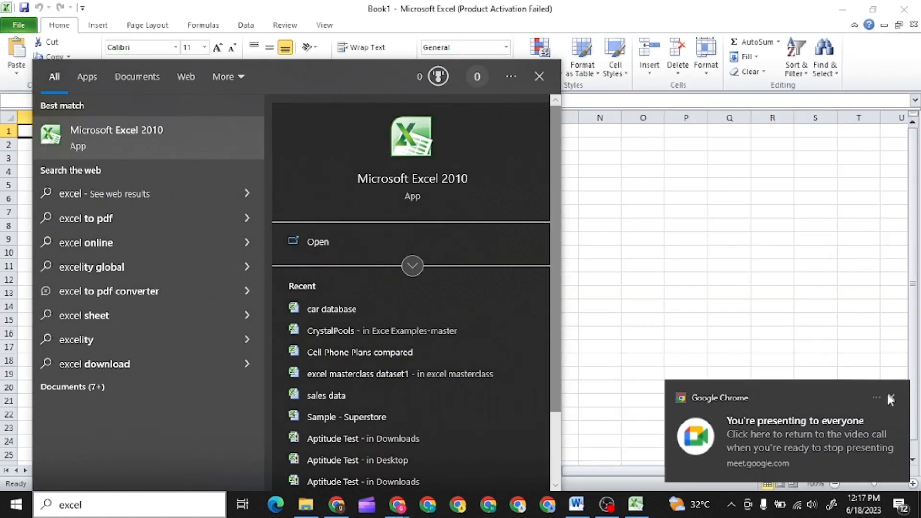
# Dismiss the notification and search overlay, and look through Sheet2 and Sheet3 before returning to Sheet1
pyautogui.click(887, 391)
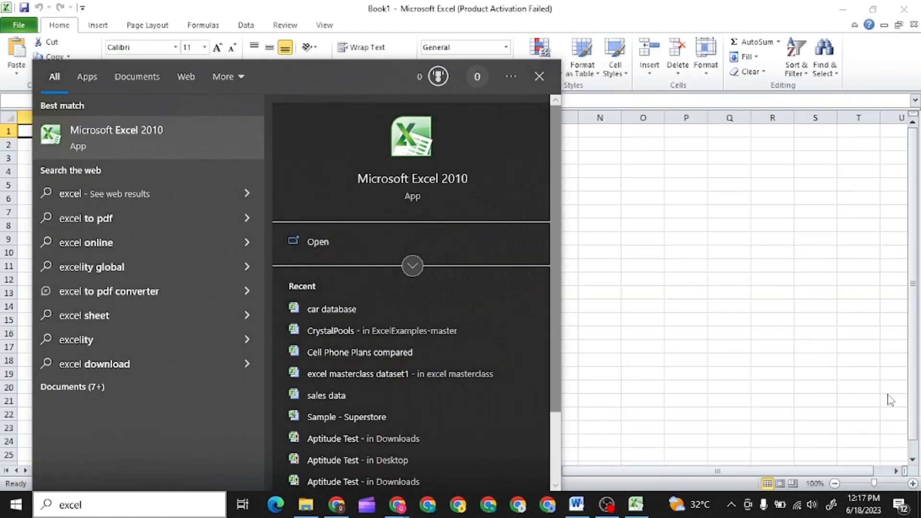
pyautogui.click(597, 380)
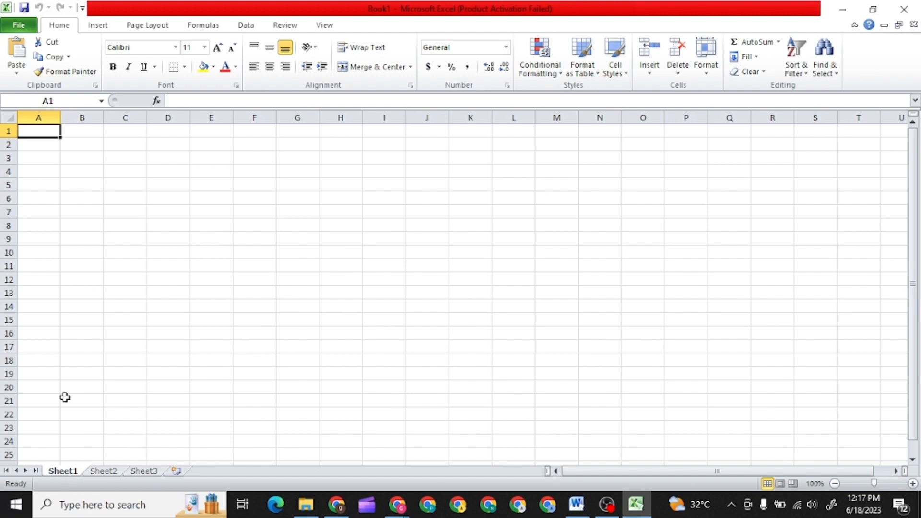
pyautogui.click(103, 472)
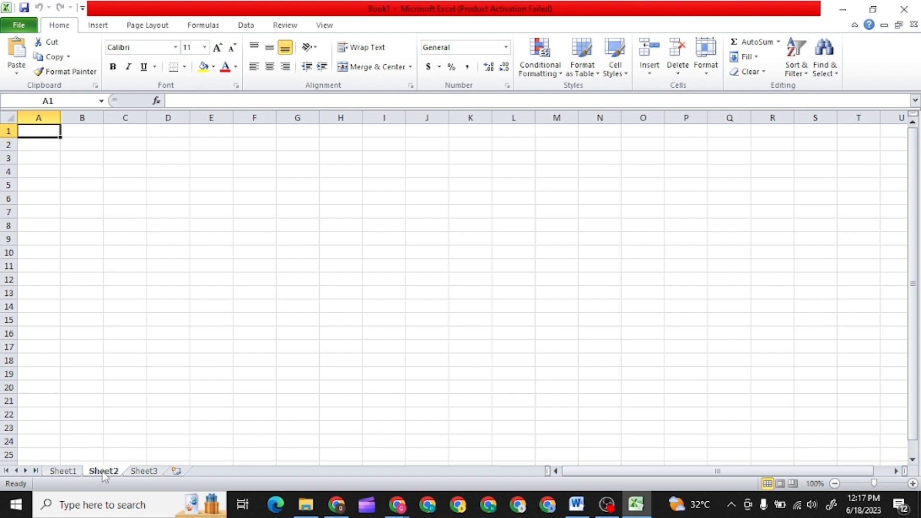
pyautogui.click(139, 472)
pyautogui.click(65, 473)
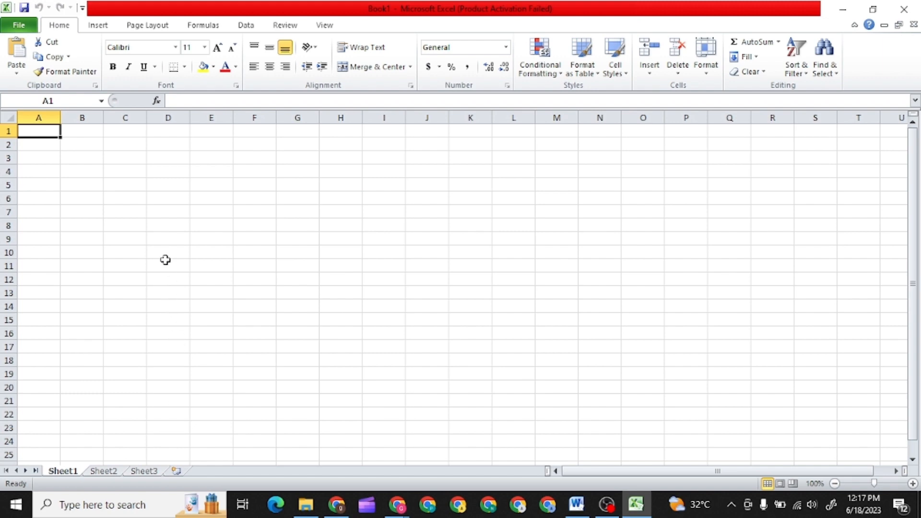
# Enter "workbook" in cell B3 of Sheet1 and autofit the width of column B to it
pyautogui.click(91, 163)
pyautogui.write('w')
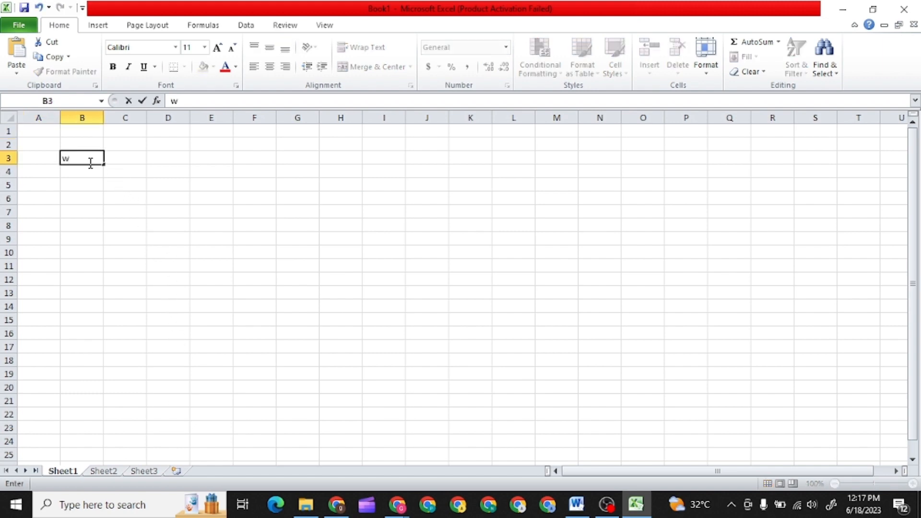
pyautogui.write('orkbook')
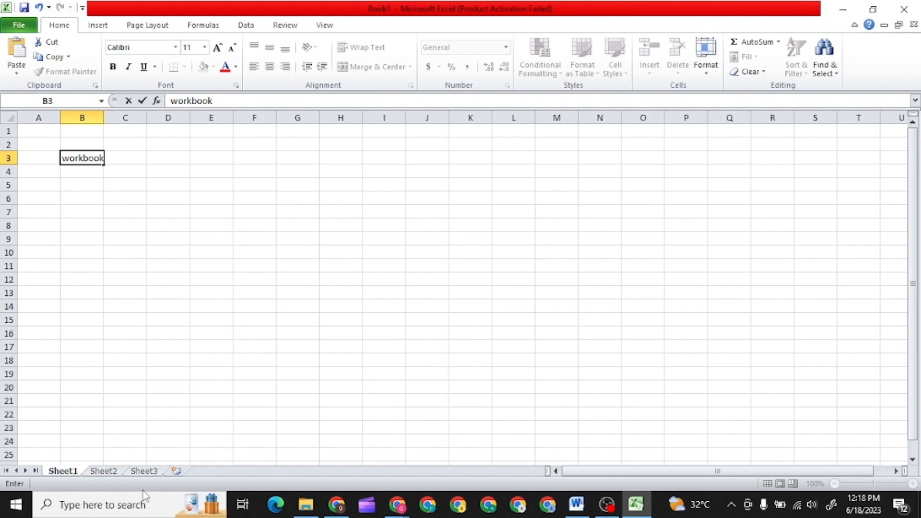
pyautogui.doubleClick(102, 119)
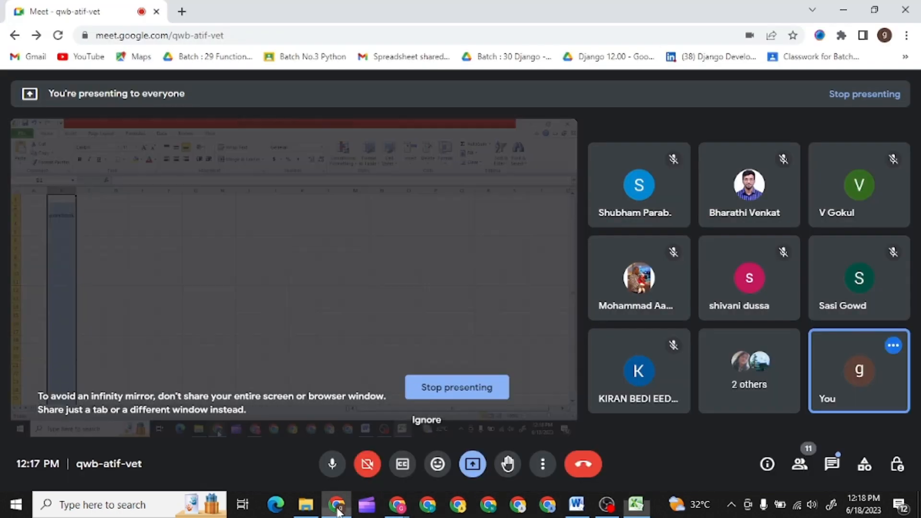
# Switch to the Google Meet call to read the in-call messages, and return to the Excel workbook
pyautogui.click(336, 505)
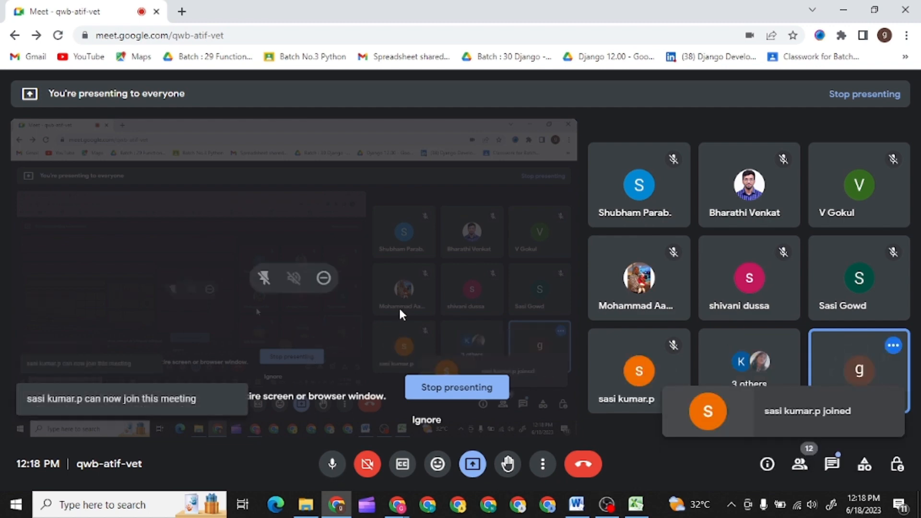
pyautogui.click(832, 463)
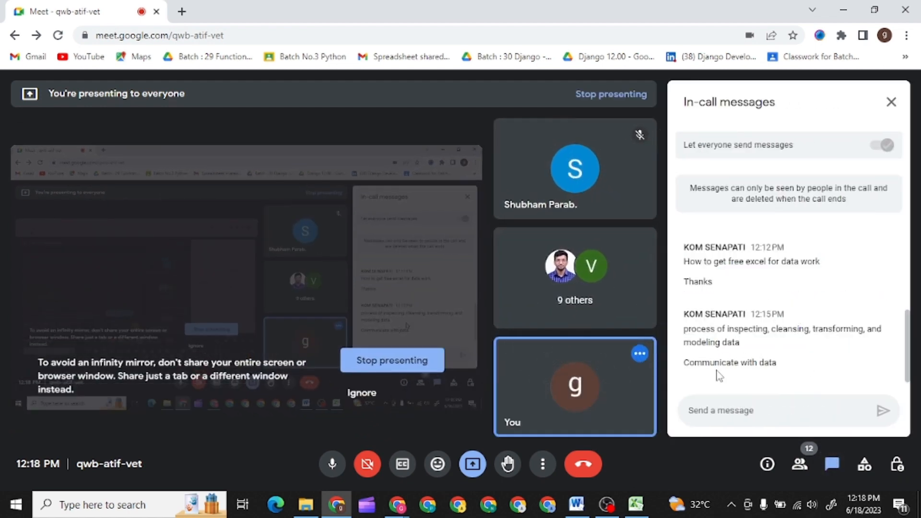
pyautogui.scroll(3, 724, 360)
pyautogui.scroll(-3, 728, 359)
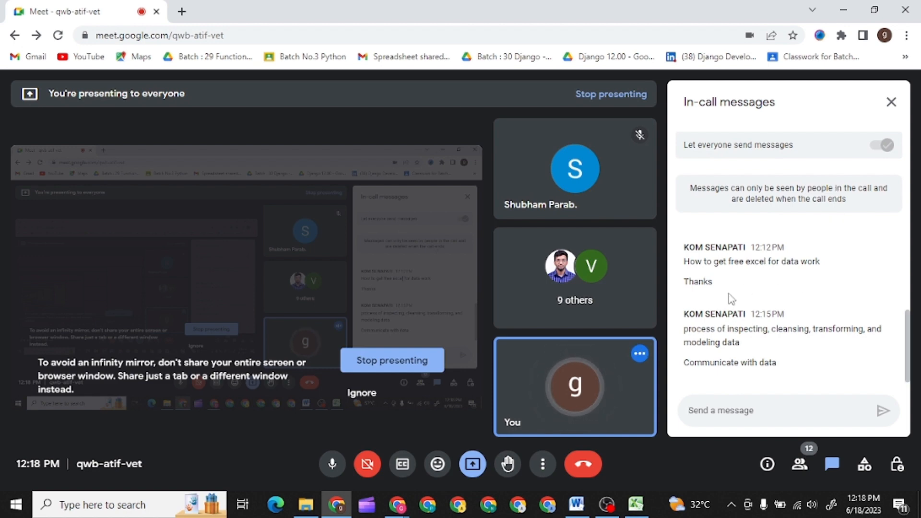
pyautogui.click(900, 106)
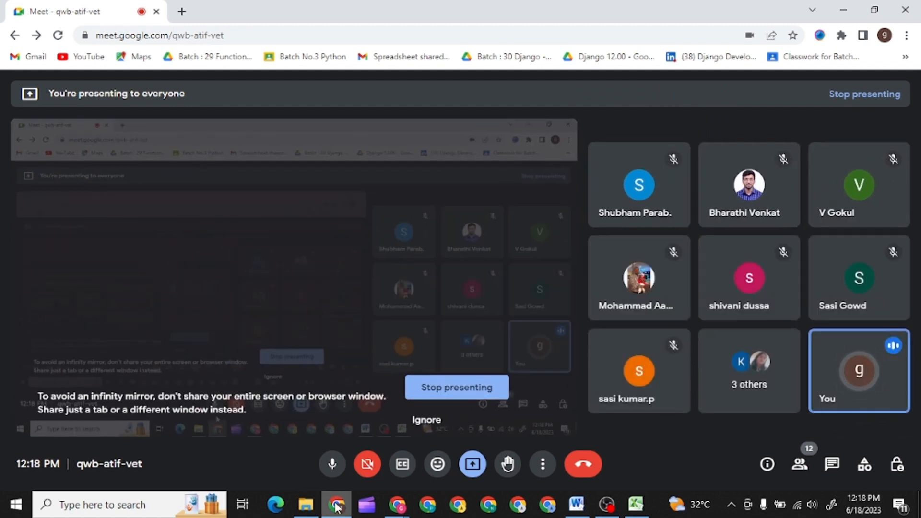
pyautogui.moveTo(338, 507)
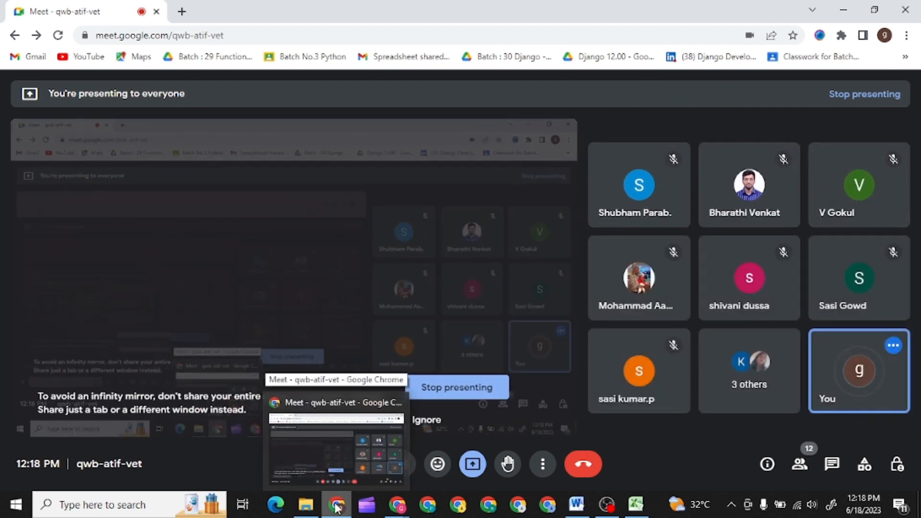
pyautogui.click(337, 508)
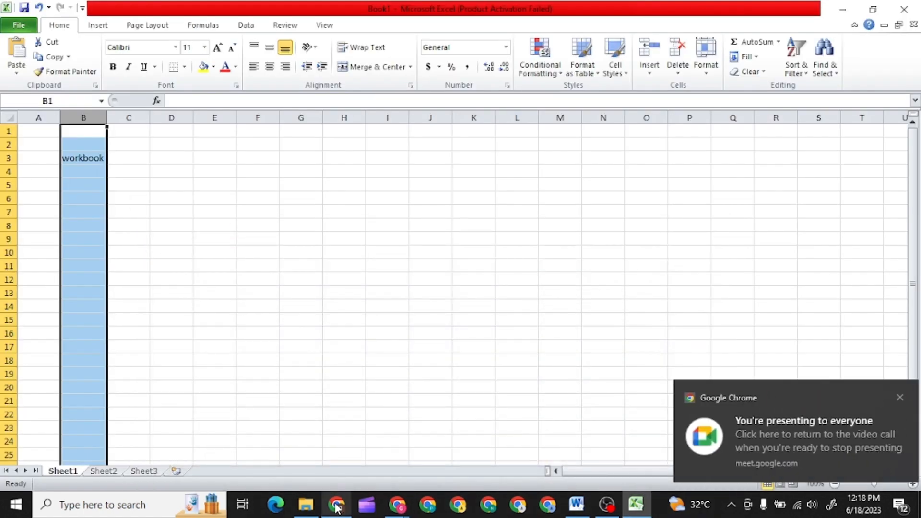
pyautogui.click(890, 397)
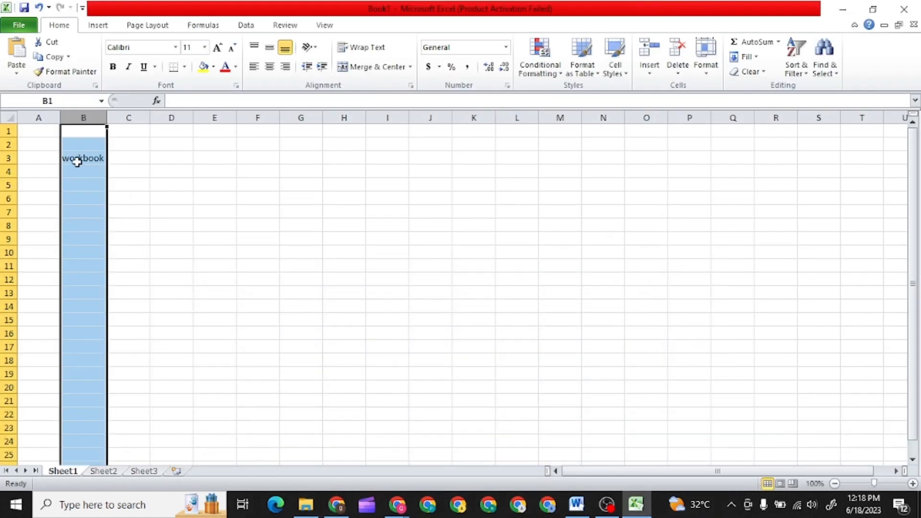
# Demonstrate cells, columns and rows by selecting B3 and C3, columns A to C, and rows 1 to 3 in turn
pyautogui.click(96, 157)
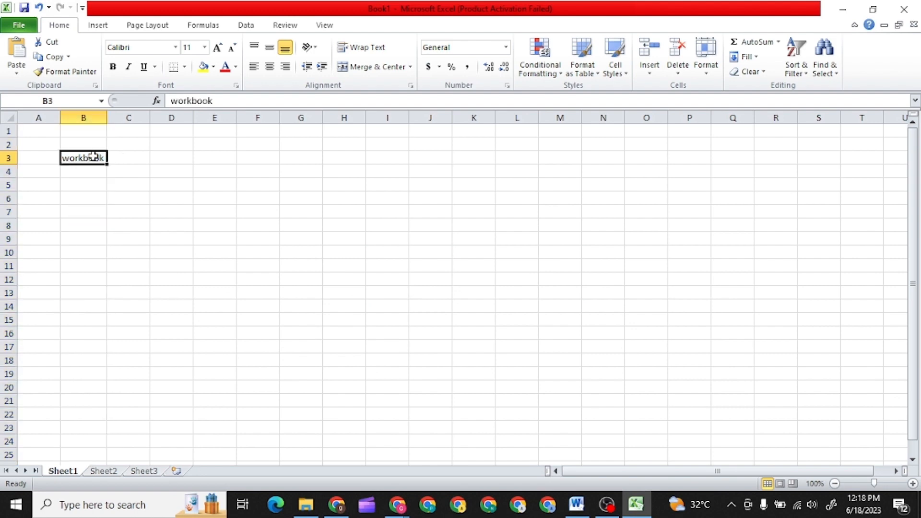
pyautogui.click(143, 159)
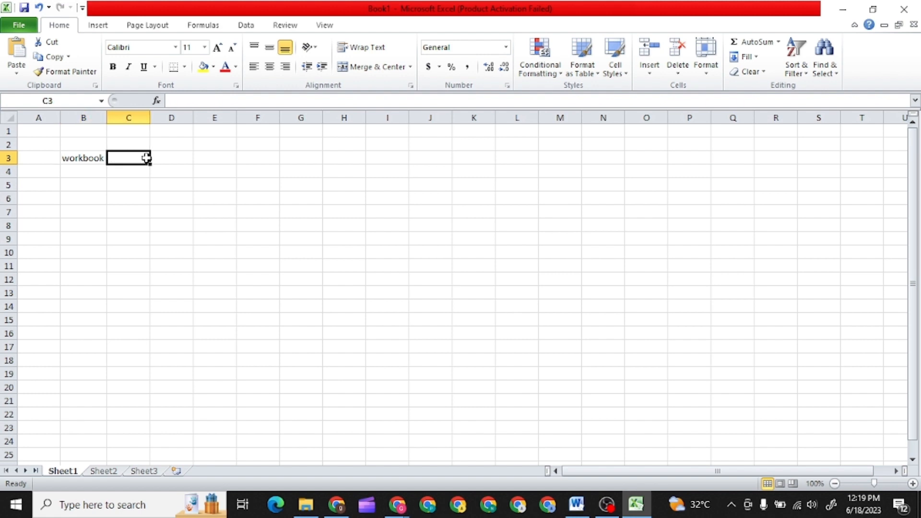
pyautogui.click(39, 116)
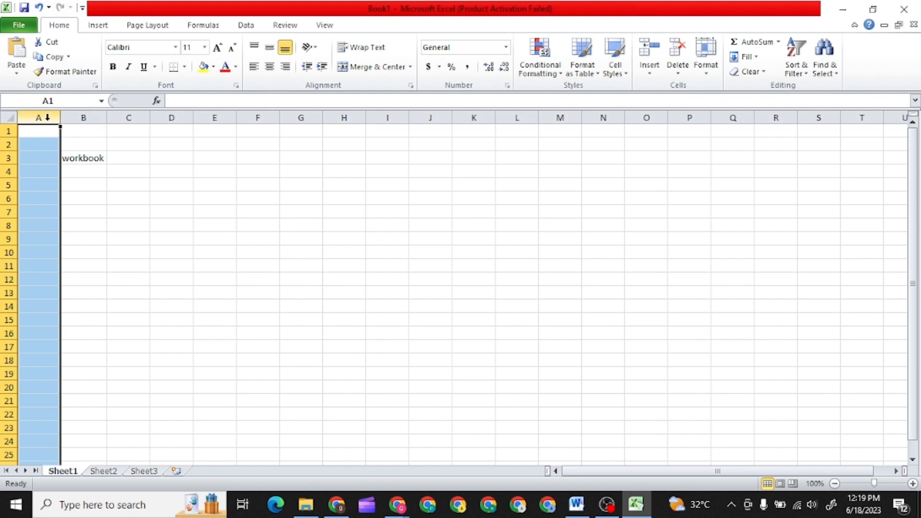
pyautogui.click(83, 117)
pyautogui.click(123, 117)
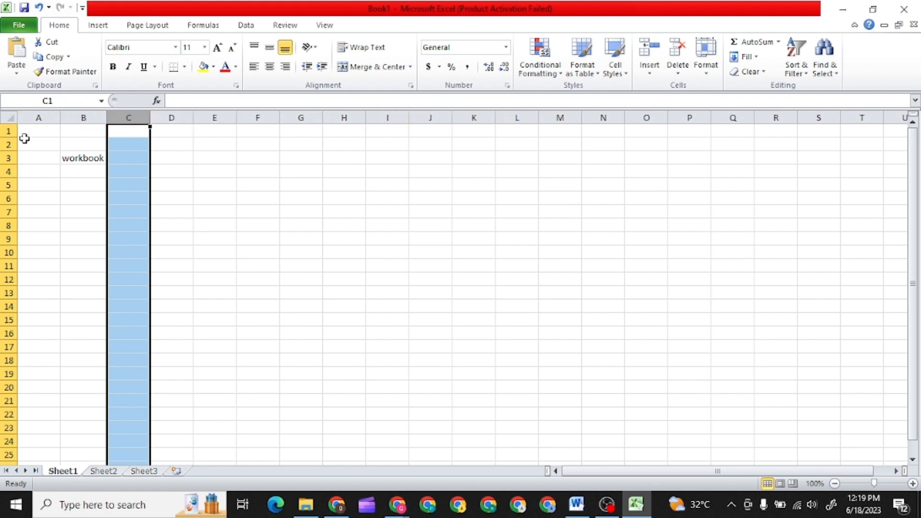
pyautogui.click(7, 130)
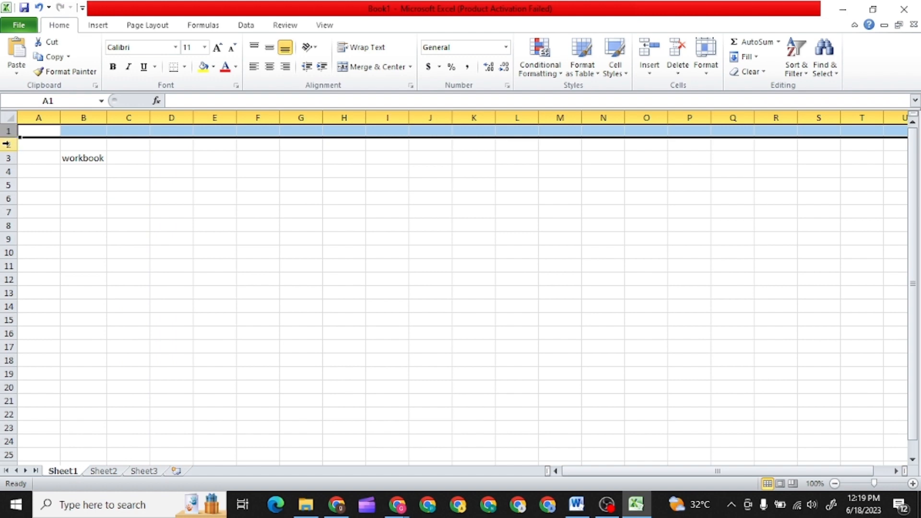
pyautogui.click(7, 144)
pyautogui.click(8, 158)
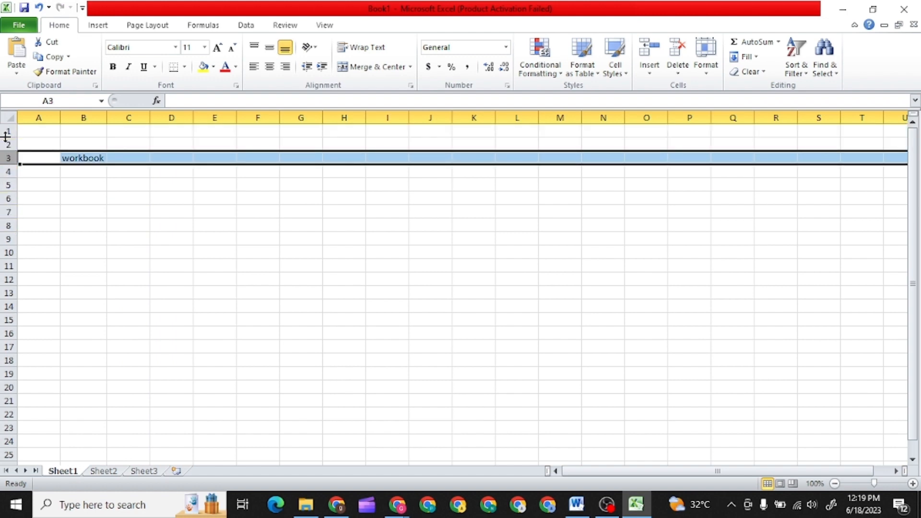
pyautogui.click(38, 117)
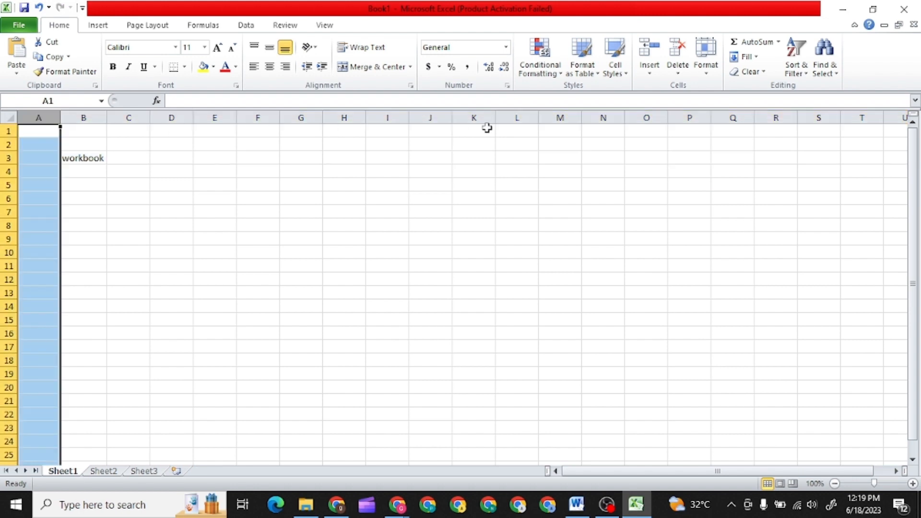
# Widen column B so that it extends clearly past the text in cell B3
pyautogui.click(87, 189)
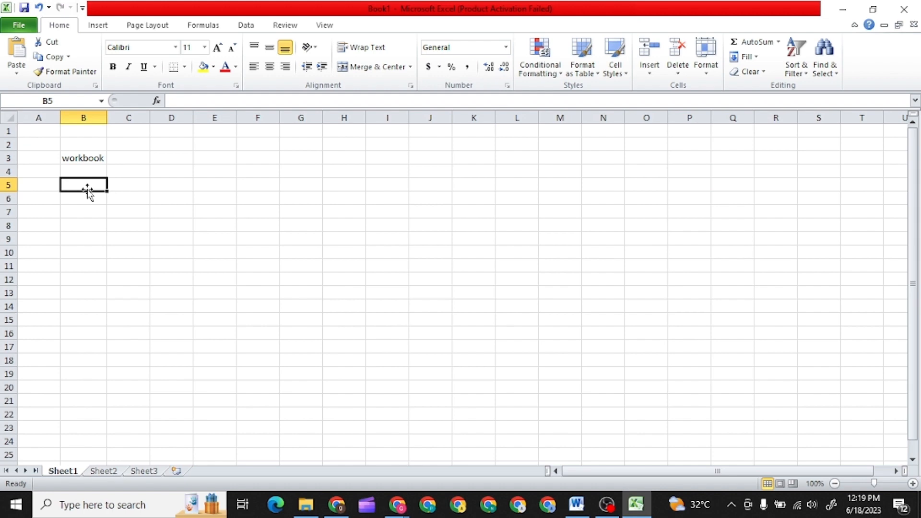
pyautogui.click(84, 158)
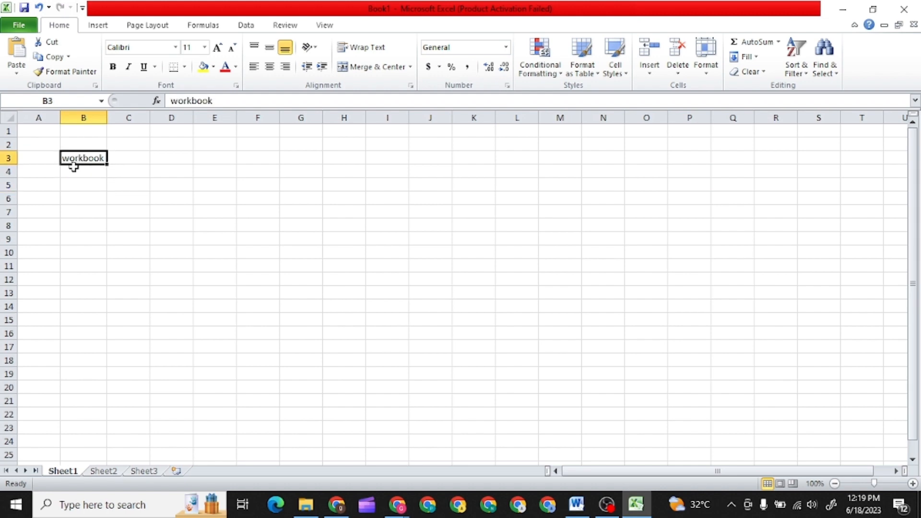
pyautogui.moveTo(105, 117); pyautogui.dragTo(125, 117)
# Inspect the content and cell address of the "workbook" entry, comparing it with the empty cell below
pyautogui.doubleClick(95, 157)
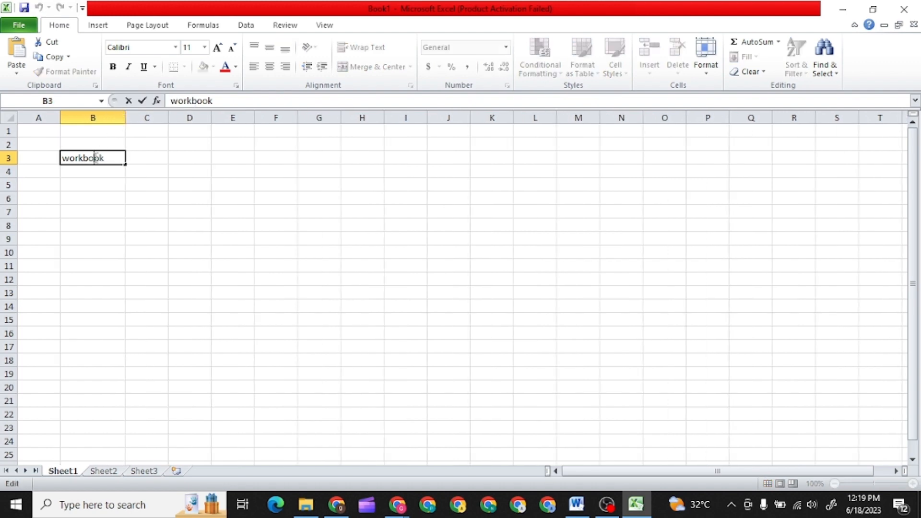
pyautogui.click(78, 176)
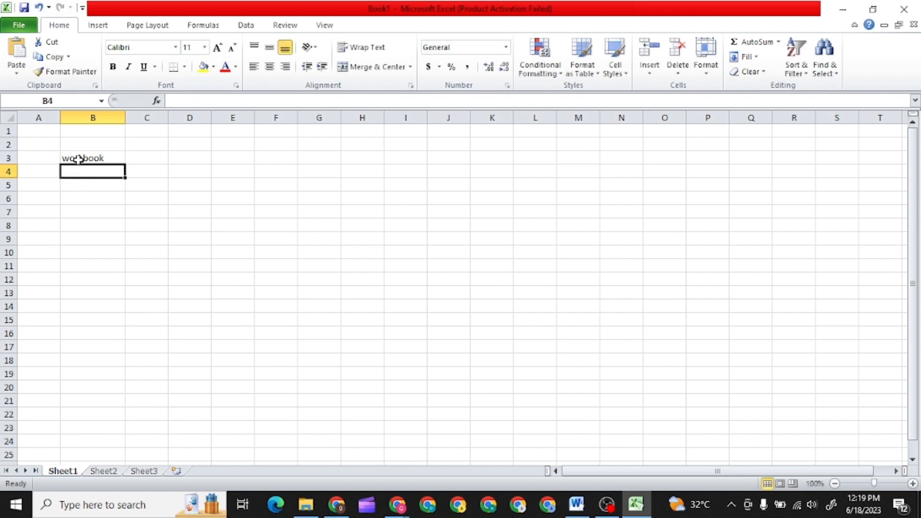
pyautogui.click(79, 159)
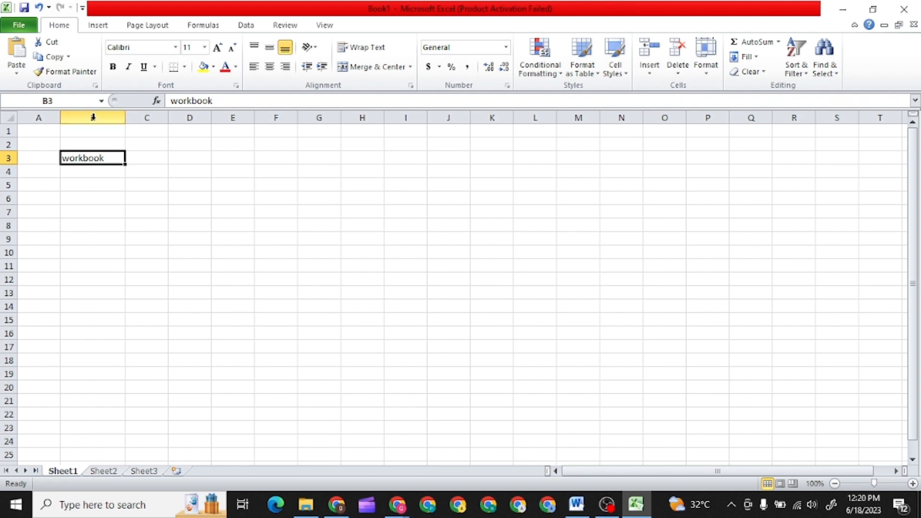
pyautogui.click(85, 174)
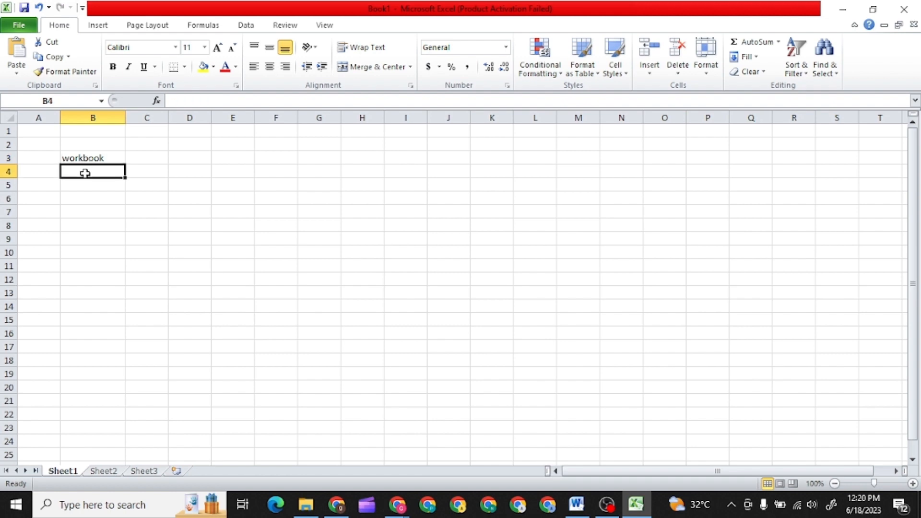
pyautogui.click(90, 158)
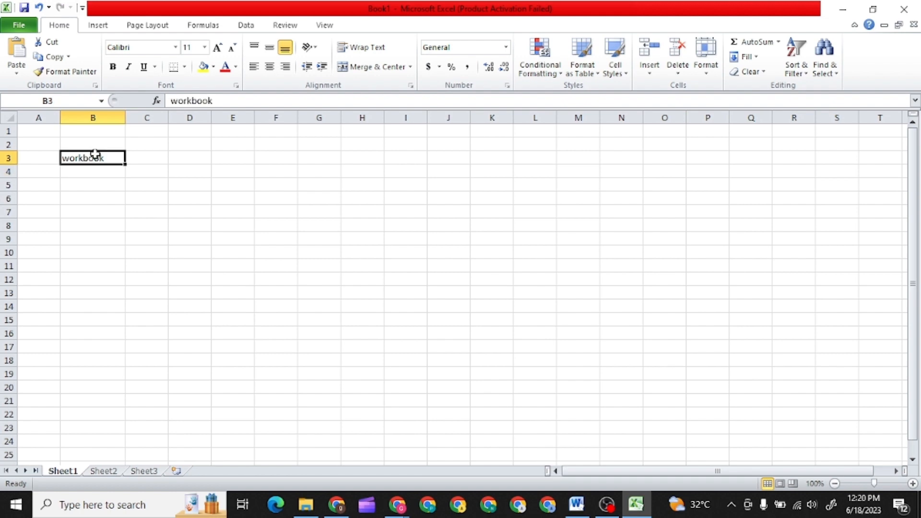
# Enter "Hello" in cell D5, and check the participants' replies in the Google Meet call before returning to Excel
pyautogui.click(183, 182)
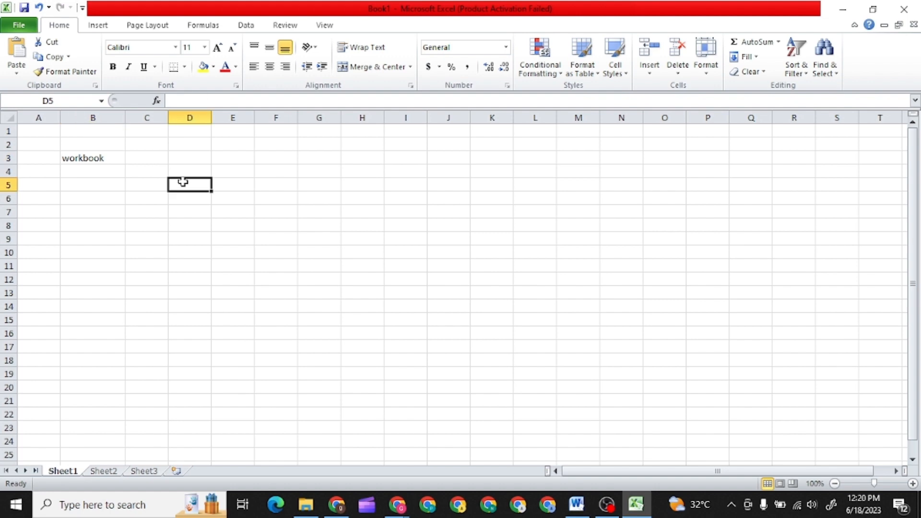
pyautogui.write('Hello')
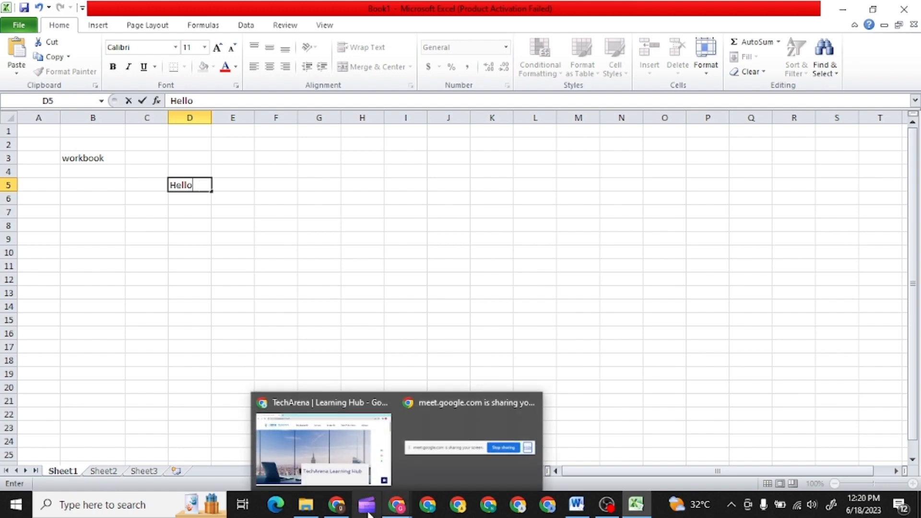
pyautogui.click(345, 513)
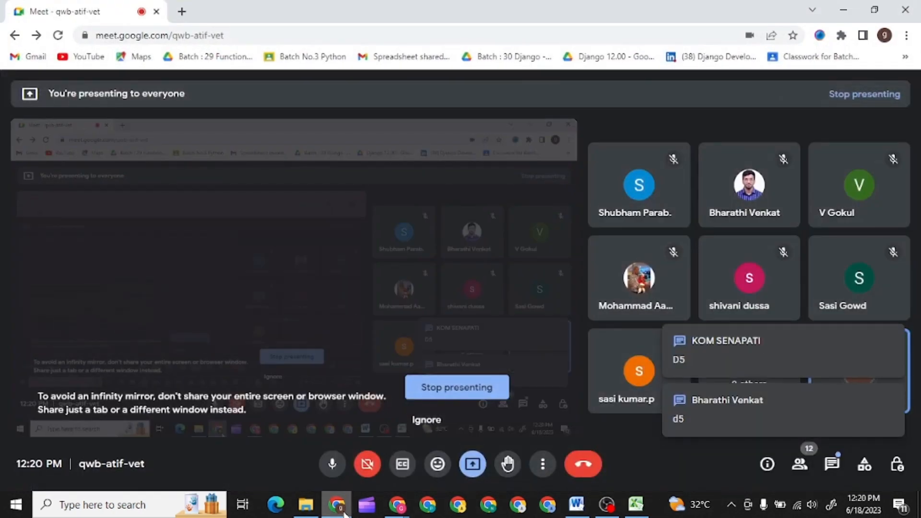
pyautogui.click(345, 513)
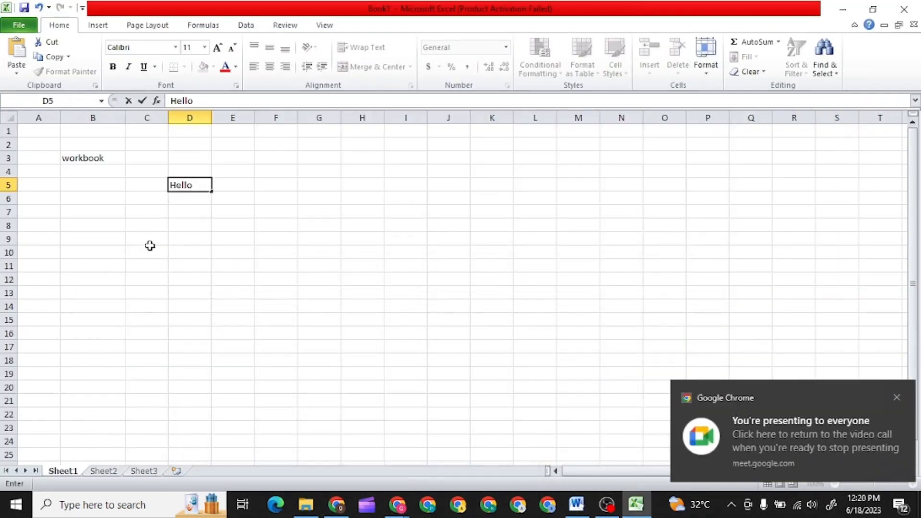
# Enter "HII" in cell F3, and switch to the Google Meet call to check the participants' replies
pyautogui.click(263, 158)
pyautogui.write('Hii')
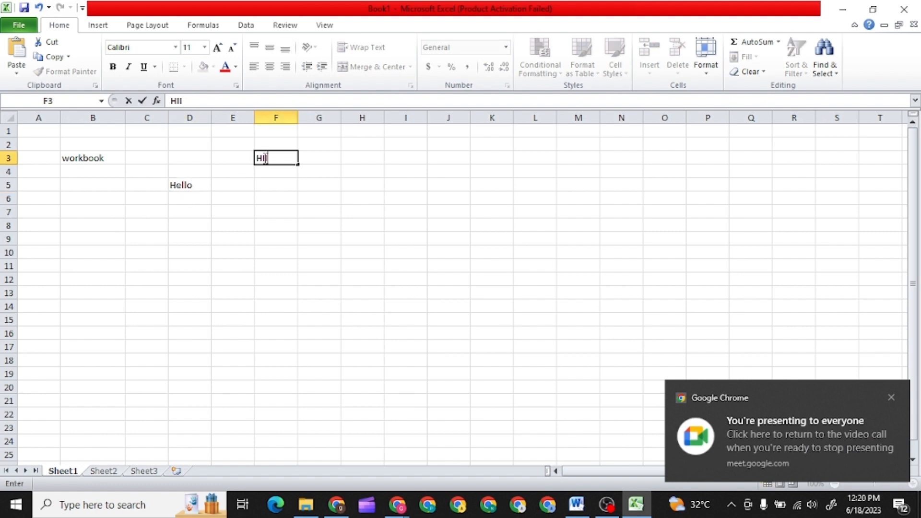
pyautogui.press('Return')
pyautogui.click(263, 158)
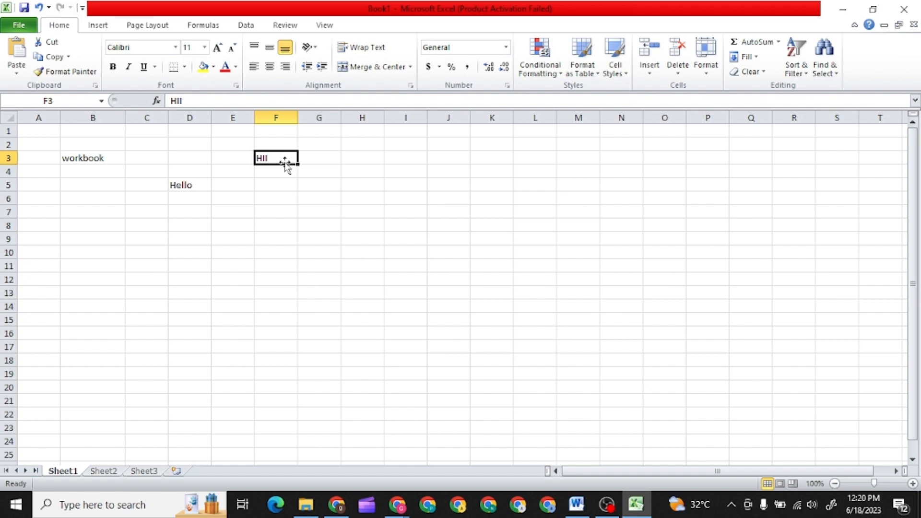
pyautogui.click(344, 508)
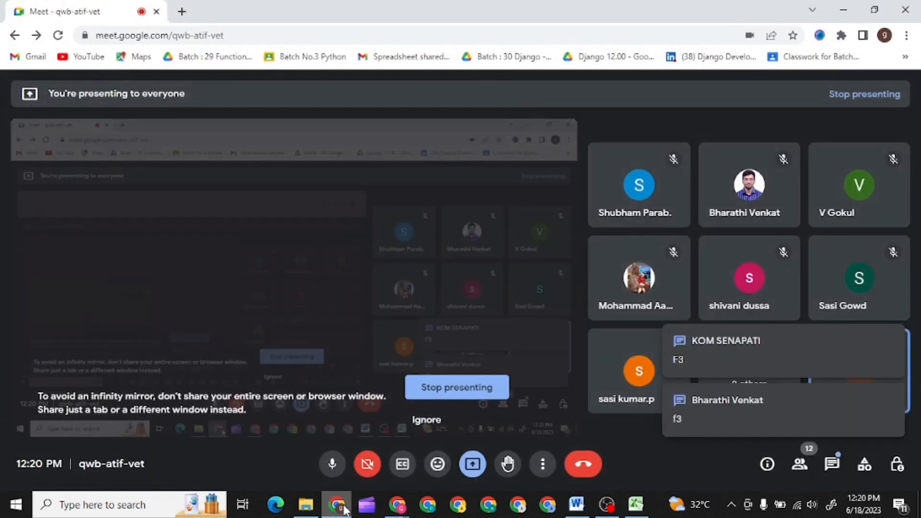
# Check the participants' replies in the Google Meet call and return to the Excel workbook
pyautogui.click(344, 509)
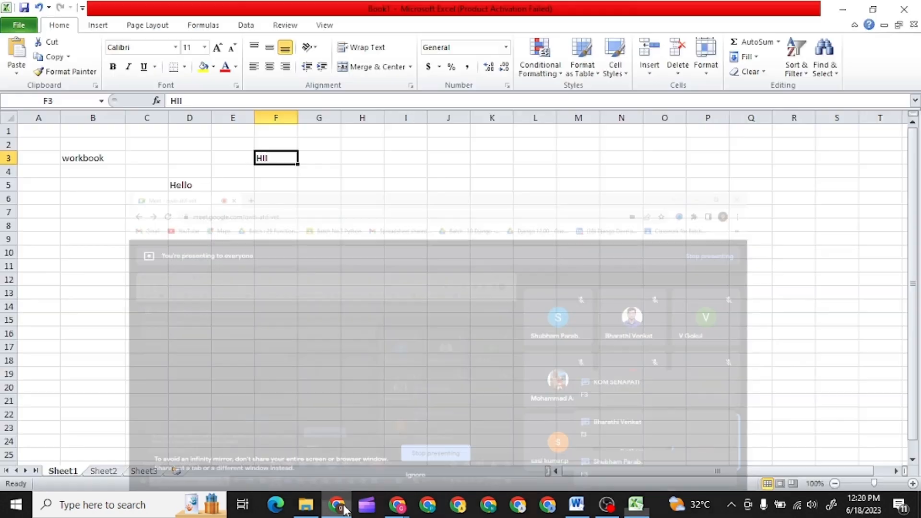
pyautogui.click(344, 509)
pyautogui.click(862, 442)
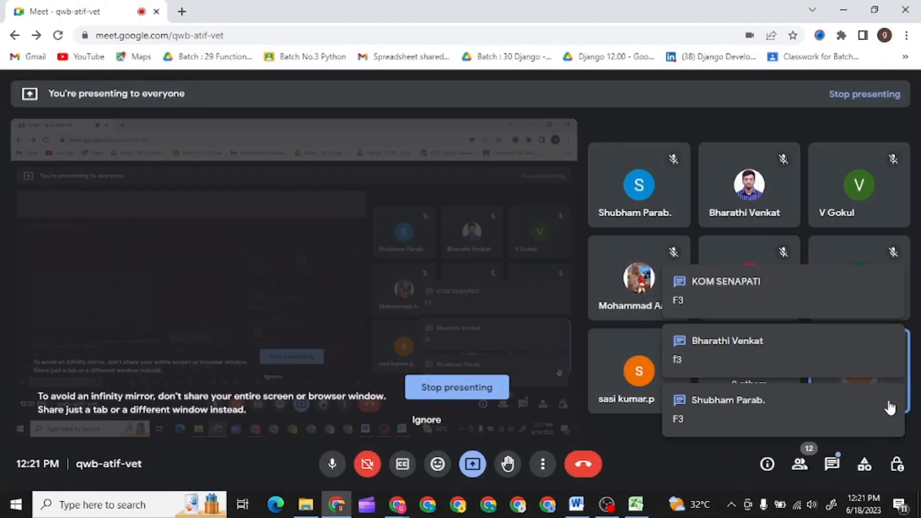
pyautogui.click(337, 504)
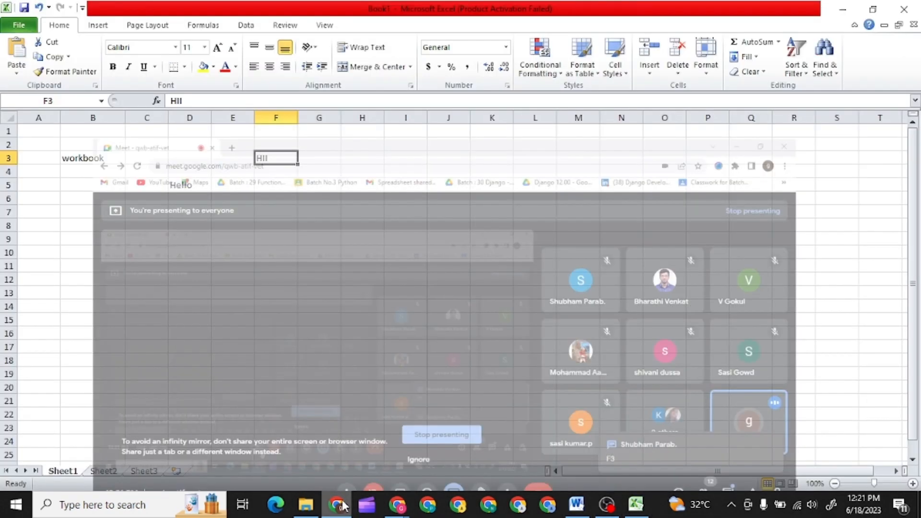
# Clear the "Hello" entry from cell D5 and the "HII" entry from cell F3
pyautogui.doubleClick(198, 186)
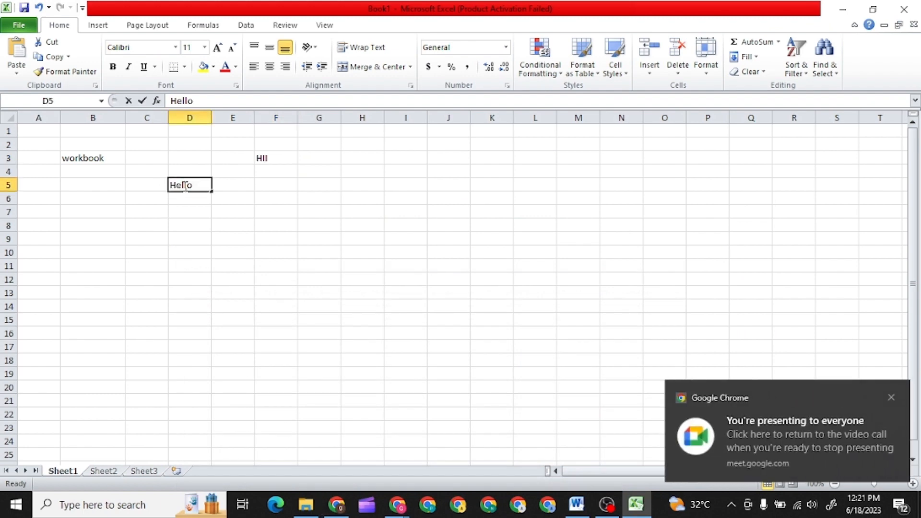
pyautogui.press('BackSpace')
pyautogui.press('BackSpace')
pyautogui.press('BackSpace')
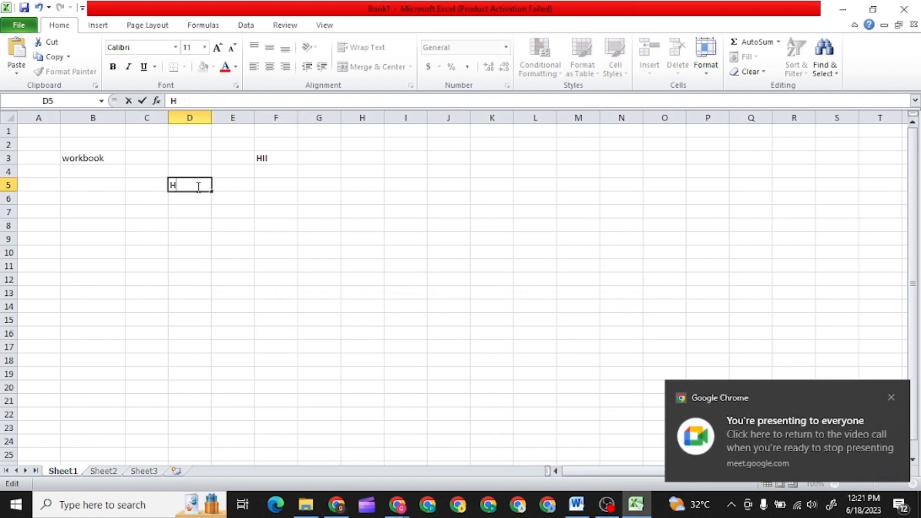
pyautogui.click(275, 161)
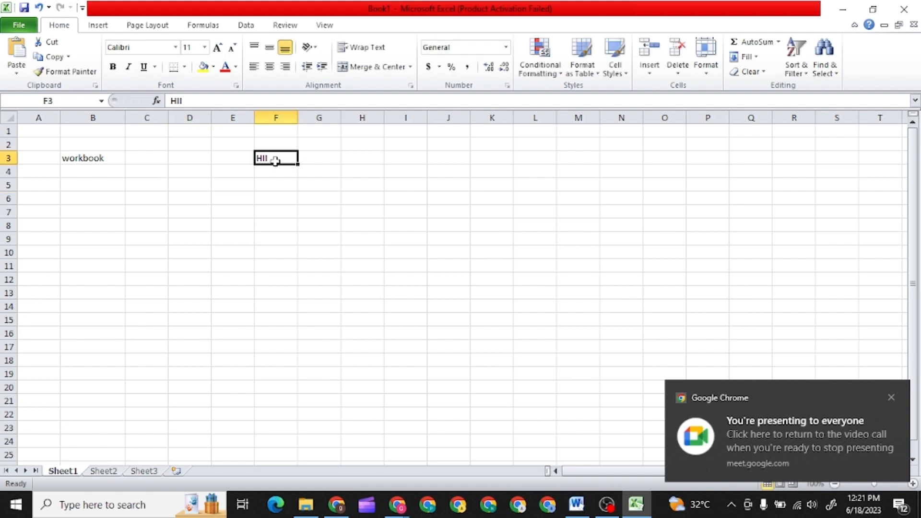
pyautogui.doubleClick(275, 161)
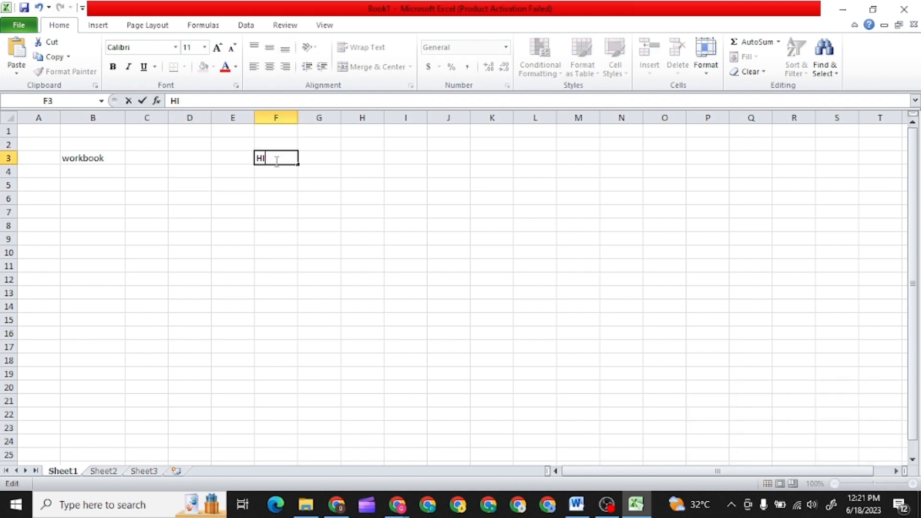
pyautogui.press('BackSpace')
pyautogui.press('BackSpace')
# Clear the "workbook" entry from cell B3
pyautogui.click(102, 163)
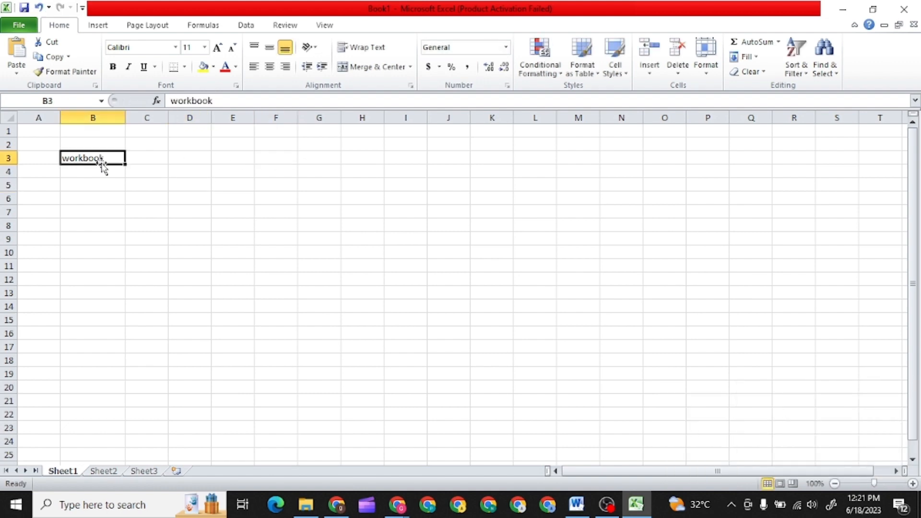
pyautogui.doubleClick(107, 158)
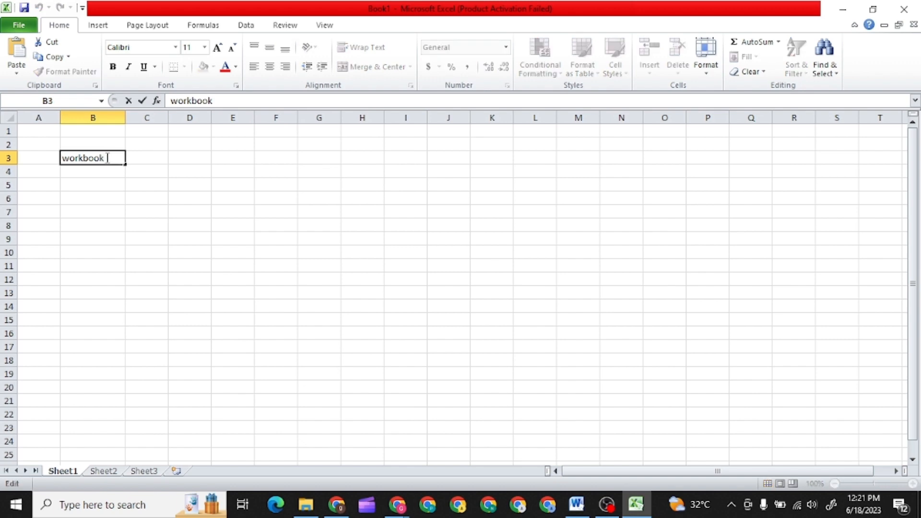
pyautogui.press('BackSpace')
pyautogui.press('BackSpace')
pyautogui.press('BackSpace')
pyautogui.press('BackSpace')
pyautogui.press('BackSpace')
pyautogui.press('BackSpace')
pyautogui.press('BackSpace')
pyautogui.press('BackSpace')
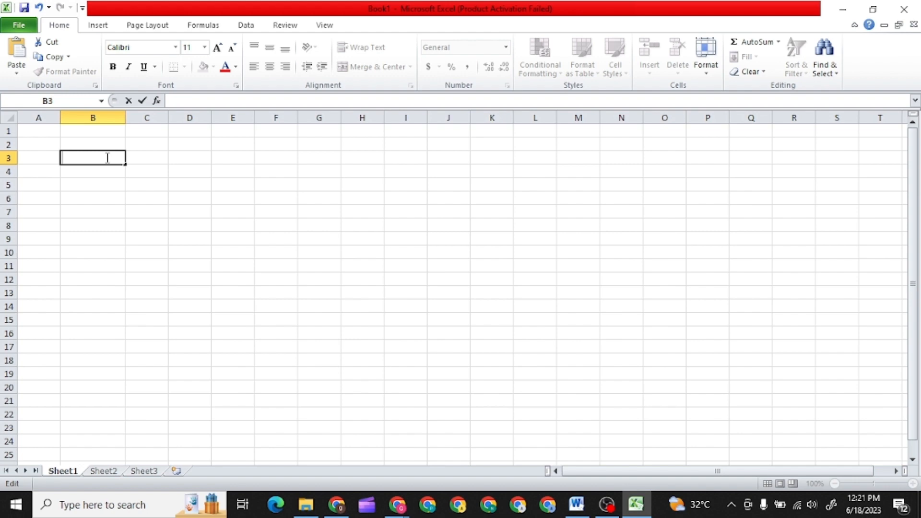
pyautogui.click(224, 140)
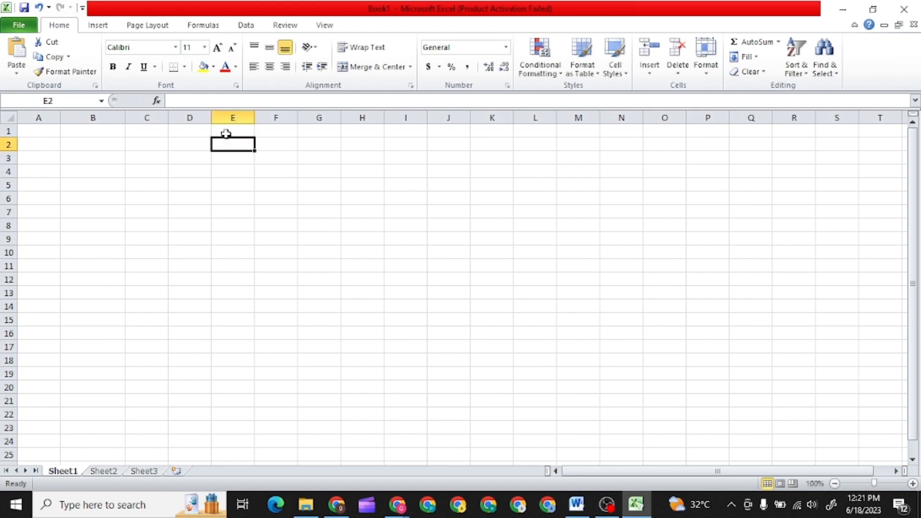
# Enter the title "EMPLOYEES DETAILS" in cell D1
pyautogui.click(225, 134)
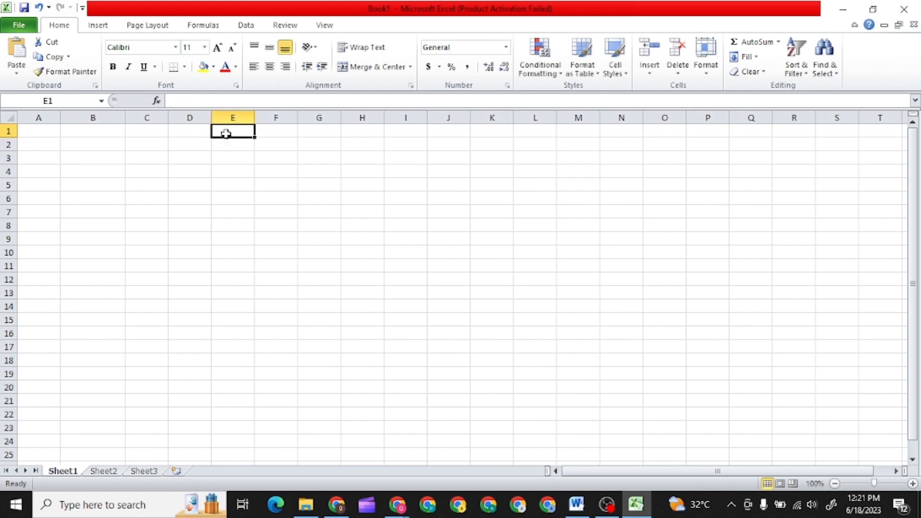
pyautogui.click(197, 138)
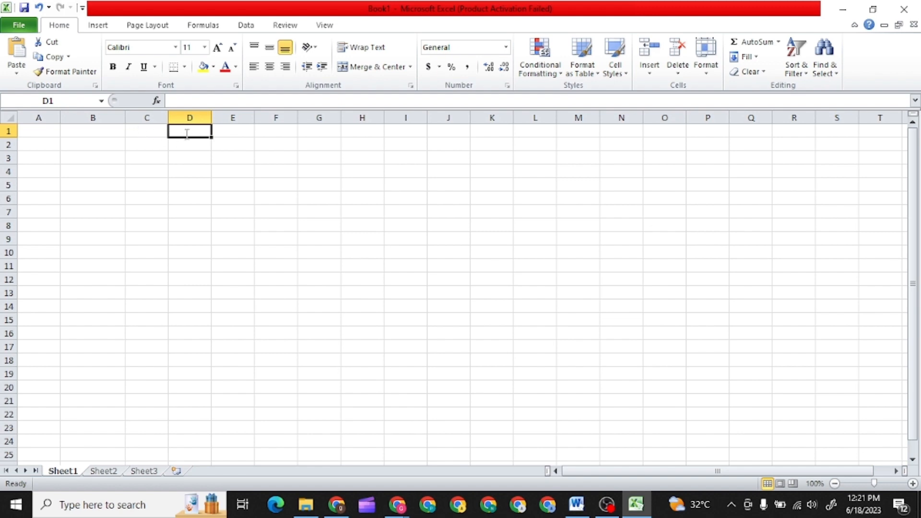
pyautogui.write('EMPLO')
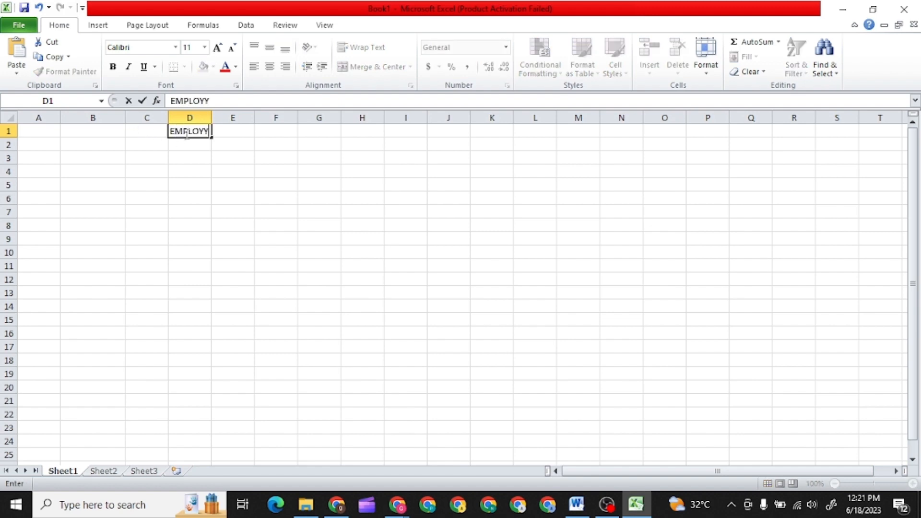
pyautogui.write('YEES DETAILS')
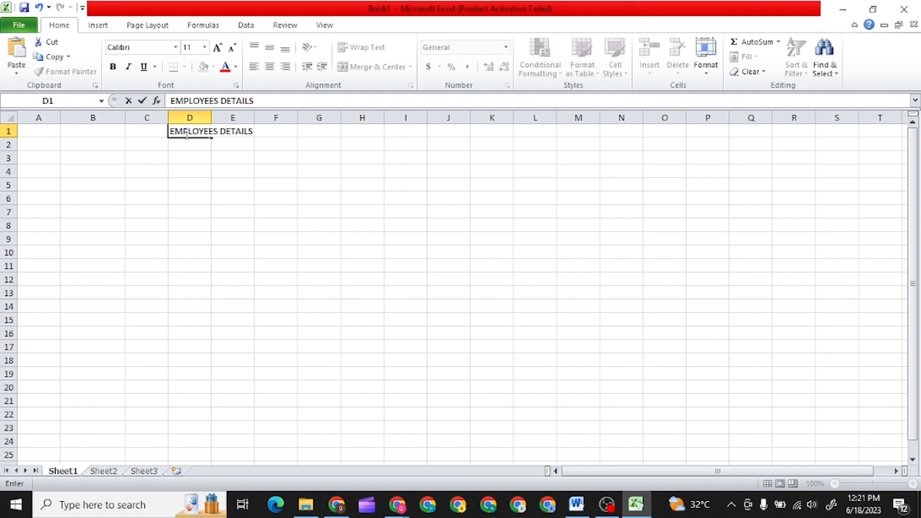
pyautogui.press('Return')
# Examine how the D1 title spans the neighbouring cells by highlighting the range D1:G2
pyautogui.click(191, 132)
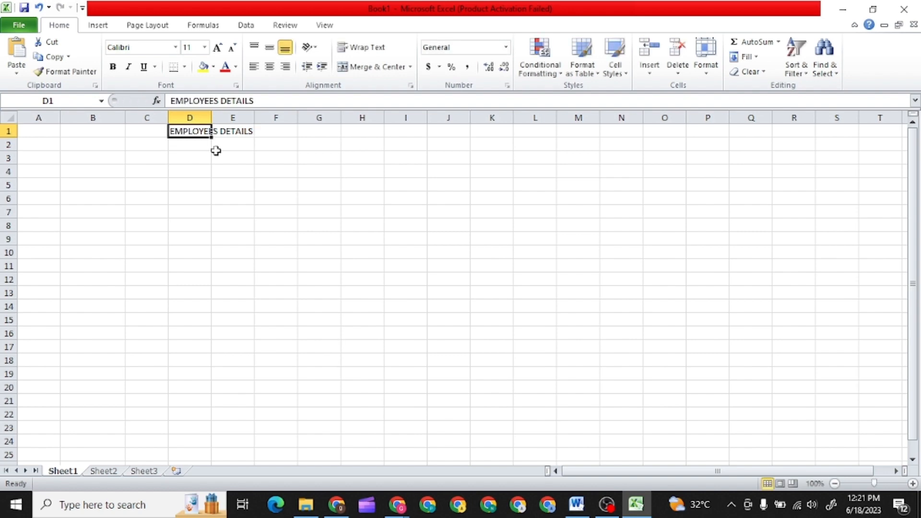
pyautogui.click(197, 144)
pyautogui.moveTo(174, 130); pyautogui.dragTo(302, 151)
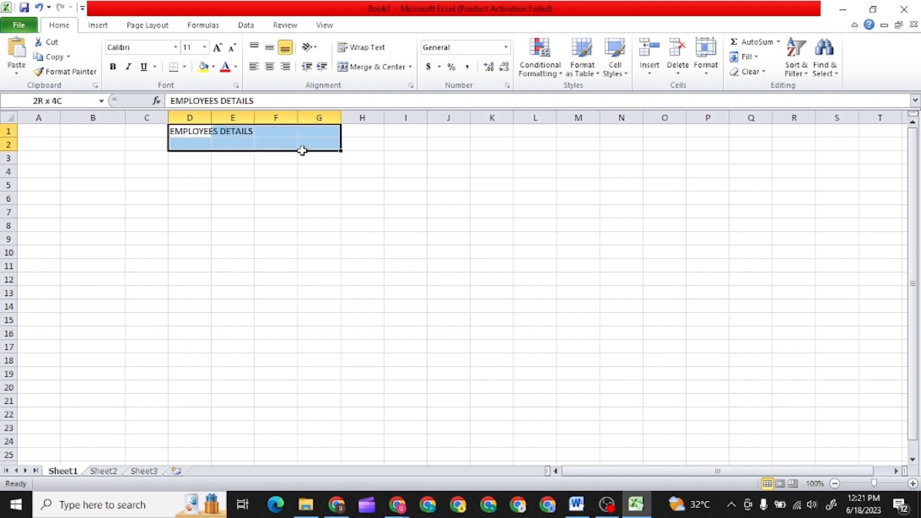
pyautogui.click(302, 150)
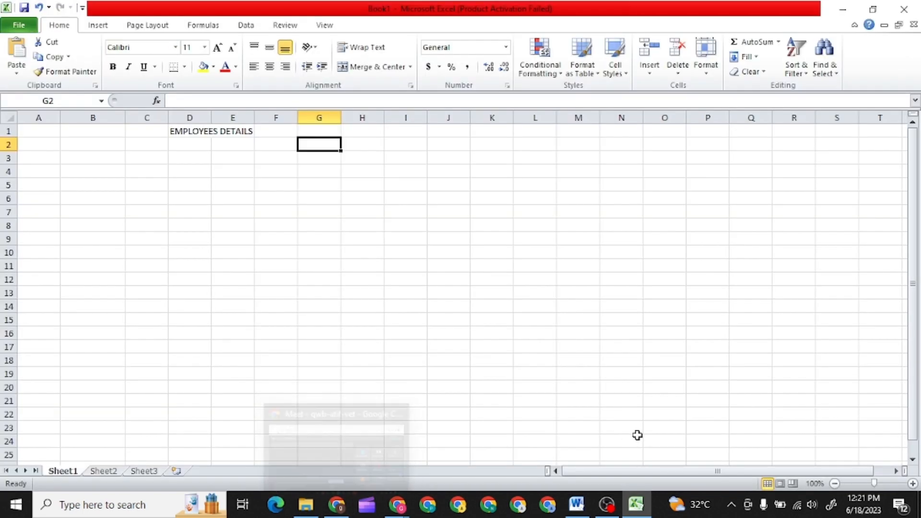
# Switch to the Google Meet call, admit the waiting participant and review the list of people in the call
pyautogui.click(341, 511)
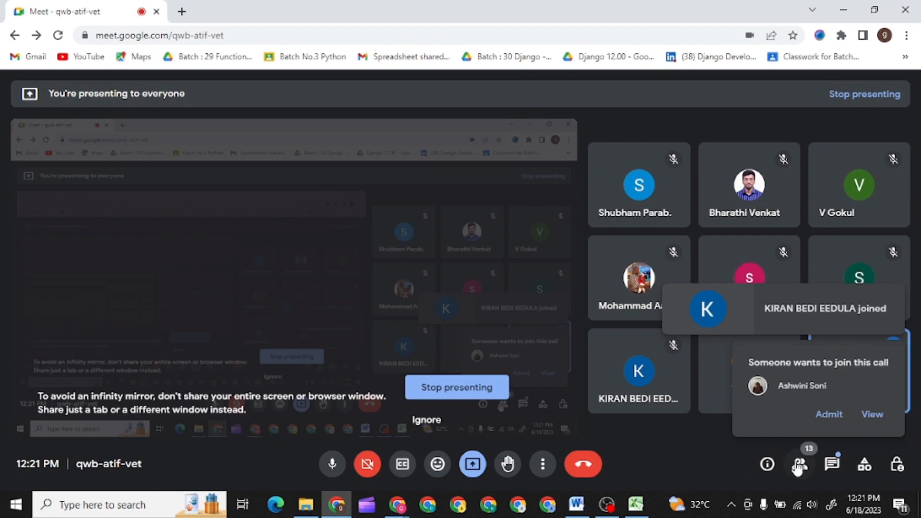
pyautogui.click(830, 414)
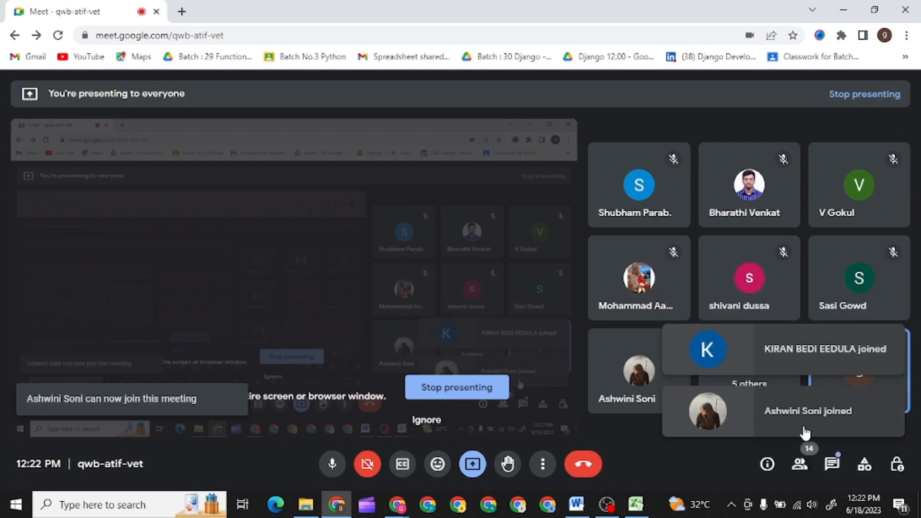
pyautogui.click(801, 465)
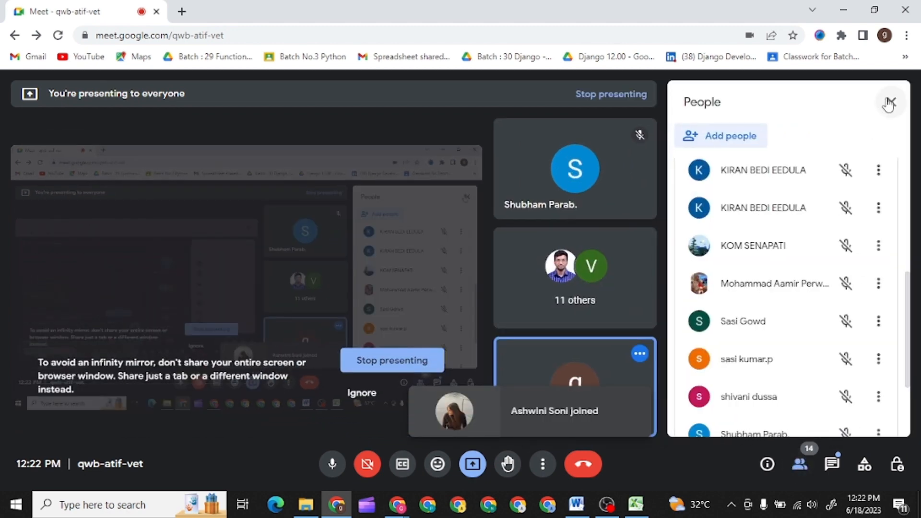
pyautogui.click(890, 101)
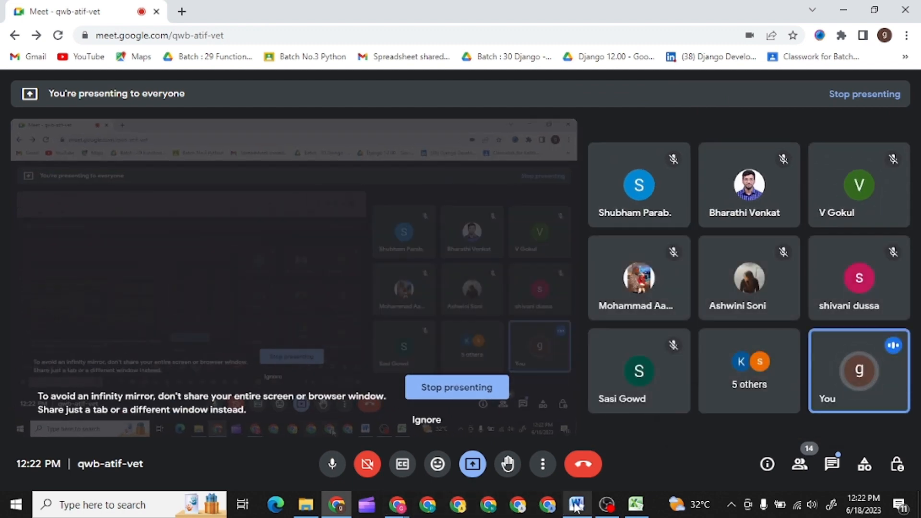
# Return to the Excel workbook and dismiss the screen-presenting notification
pyautogui.moveTo(632, 505)
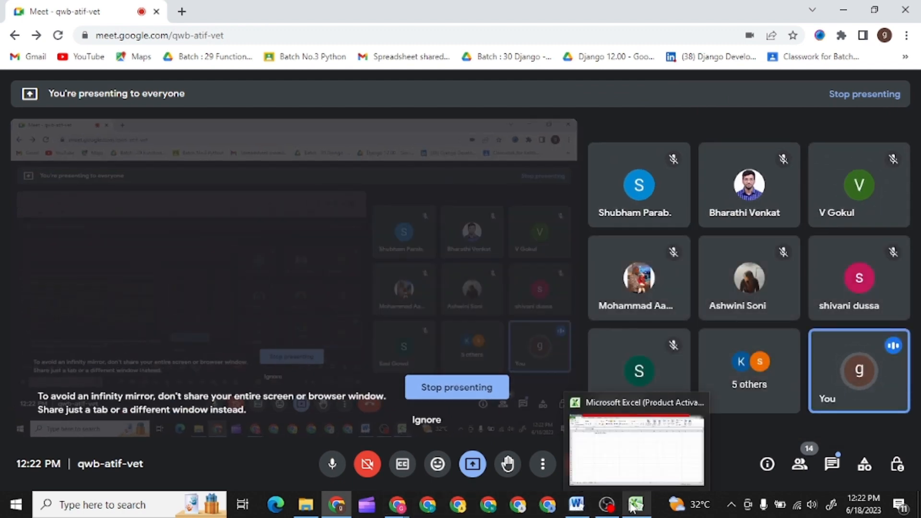
pyautogui.click(631, 457)
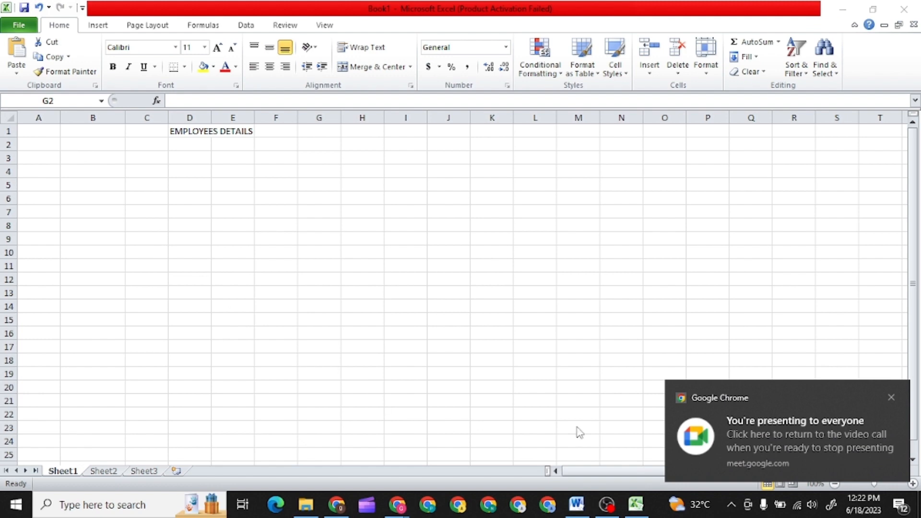
pyautogui.click(890, 399)
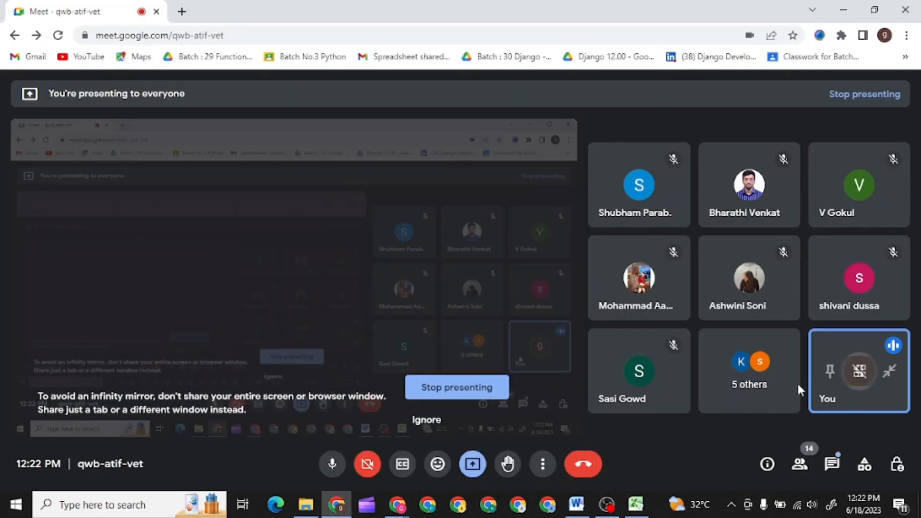
pyautogui.click(637, 503)
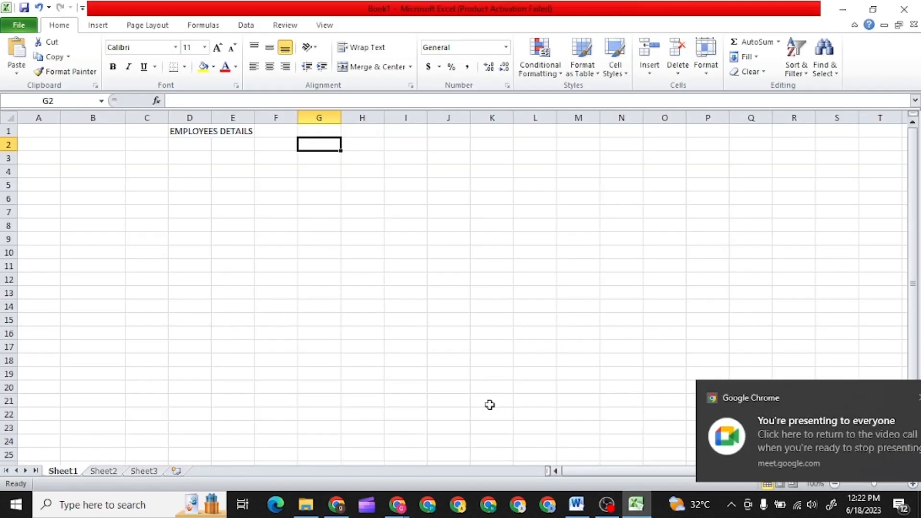
pyautogui.click(891, 397)
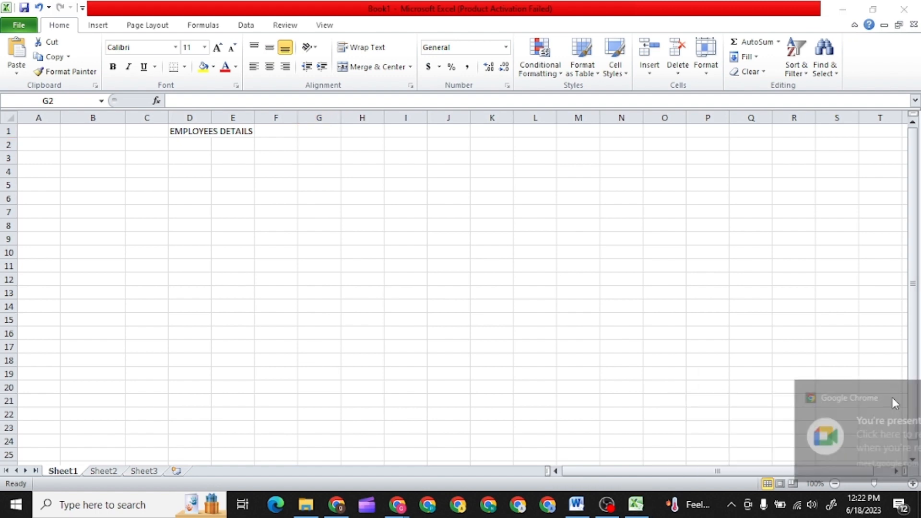
# Try to extend the D1 title into E1 with a fill, and undo both the fill and the title entry
pyautogui.click(215, 134)
pyautogui.click(194, 132)
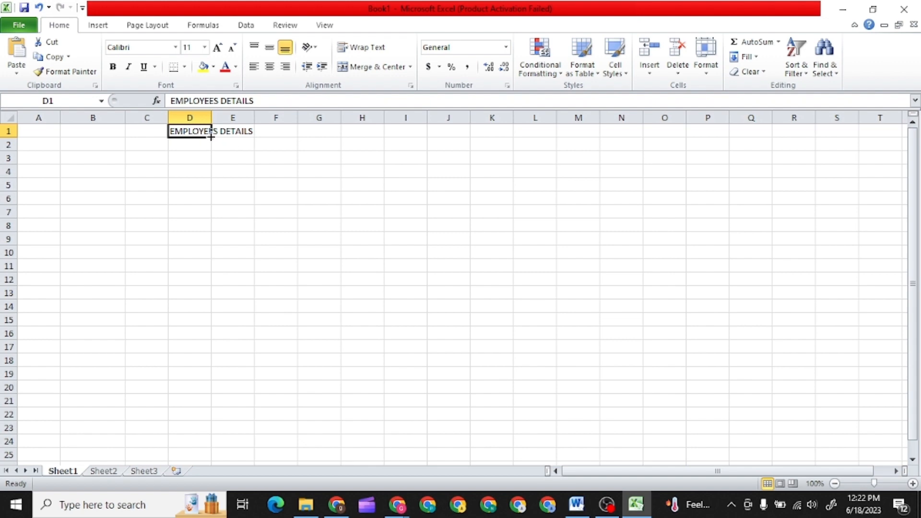
pyautogui.moveTo(210, 136); pyautogui.dragTo(243, 144)
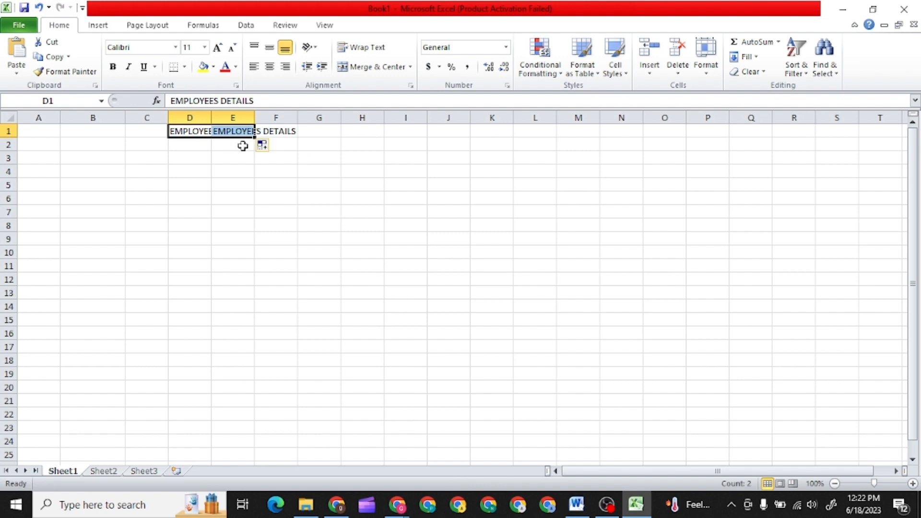
pyautogui.click(242, 144)
pyautogui.hotkey('ctrl', 'z')
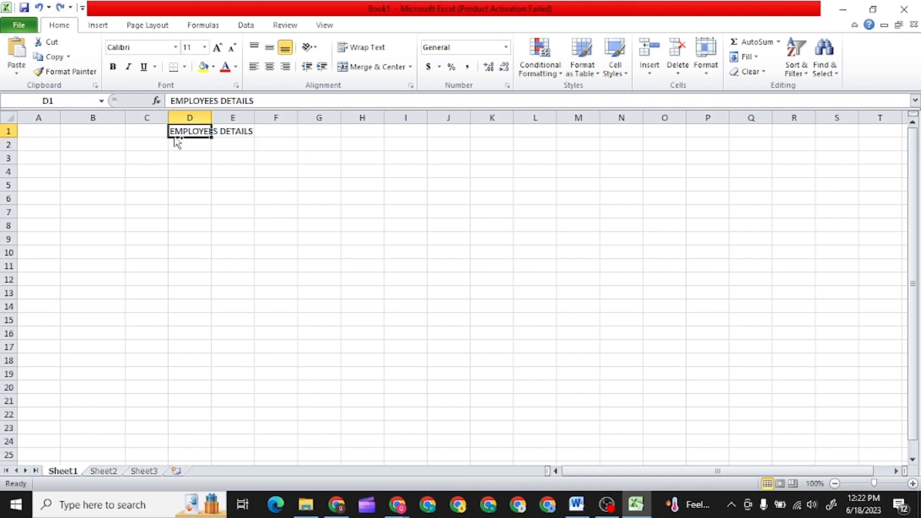
pyautogui.hotkey('ctrl', 'z')
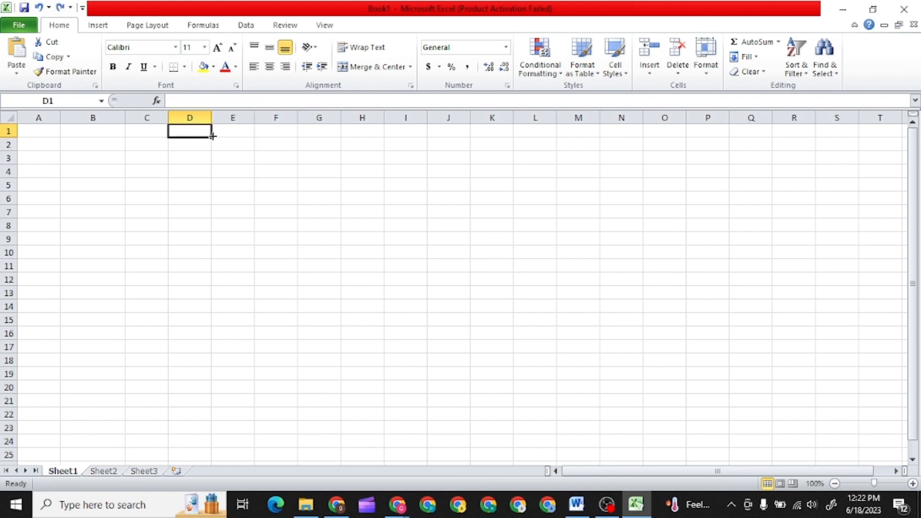
# Try to extend the empty cell D1 across to E1 with a fill
pyautogui.moveTo(212, 136); pyautogui.dragTo(247, 148)
pyautogui.click(199, 134)
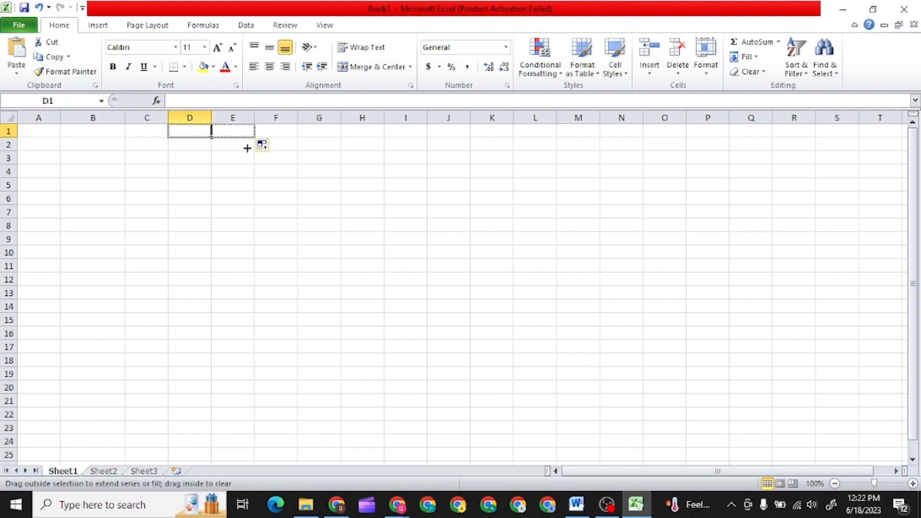
pyautogui.click(273, 161)
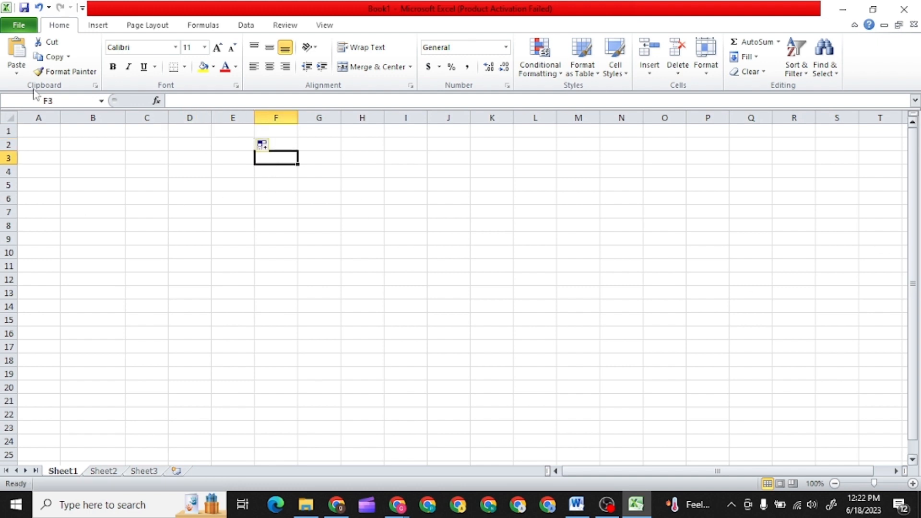
# Merge and center the empty range D1:G2 into one large cell
pyautogui.moveTo(186, 130); pyautogui.dragTo(328, 147)
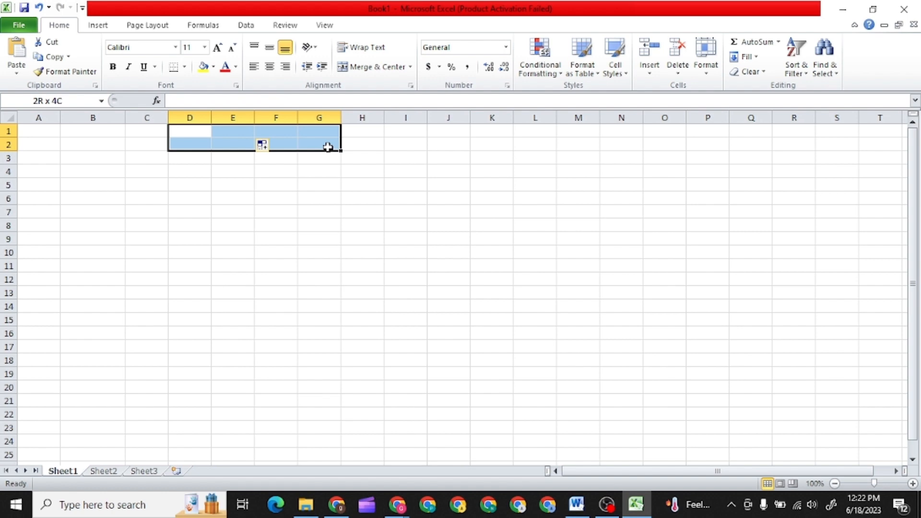
pyautogui.moveTo(327, 147); pyautogui.dragTo(327, 147)
pyautogui.click(368, 67)
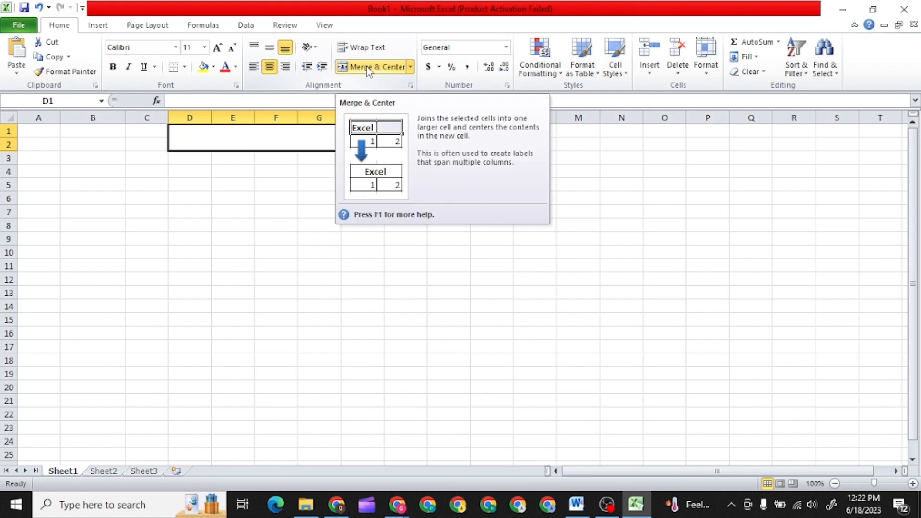
# Enter the title EMPLOYEE DETAILS in the merged cell D1:G2
pyautogui.doubleClick(219, 139)
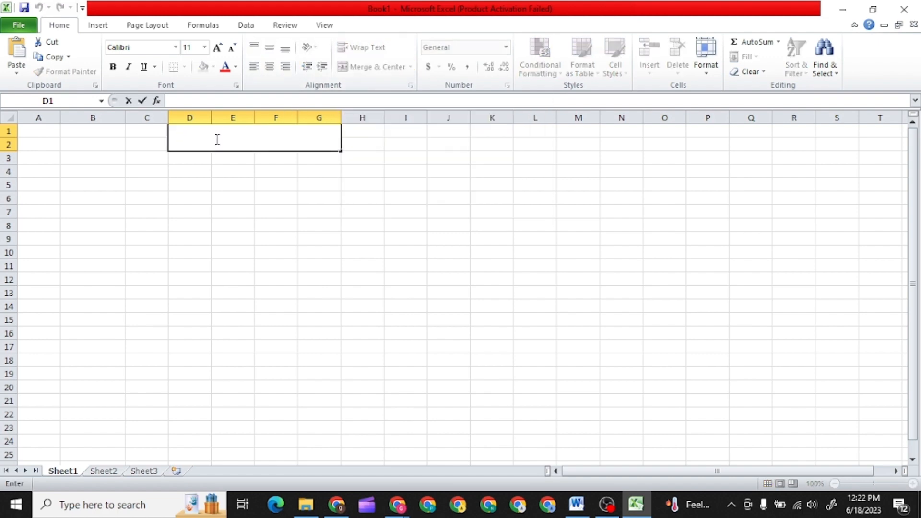
pyautogui.write('EMPLOYEE D')
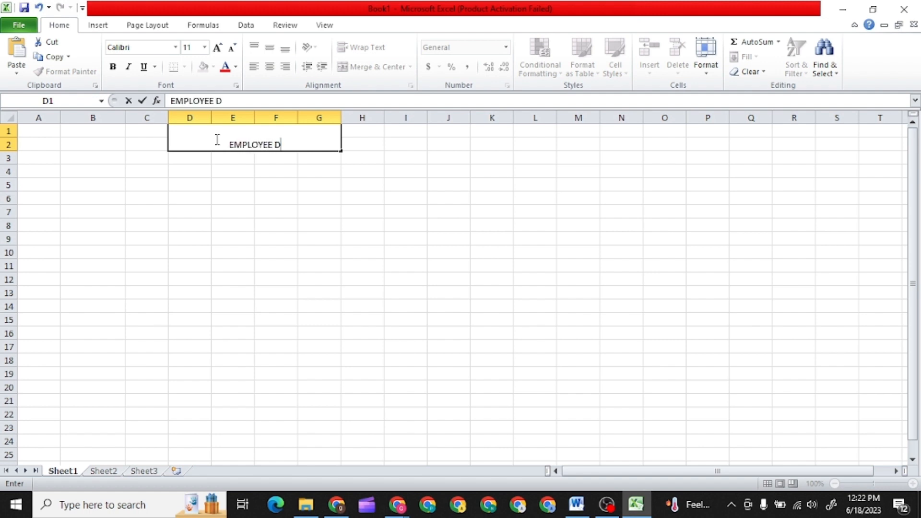
pyautogui.write('ETAILS')
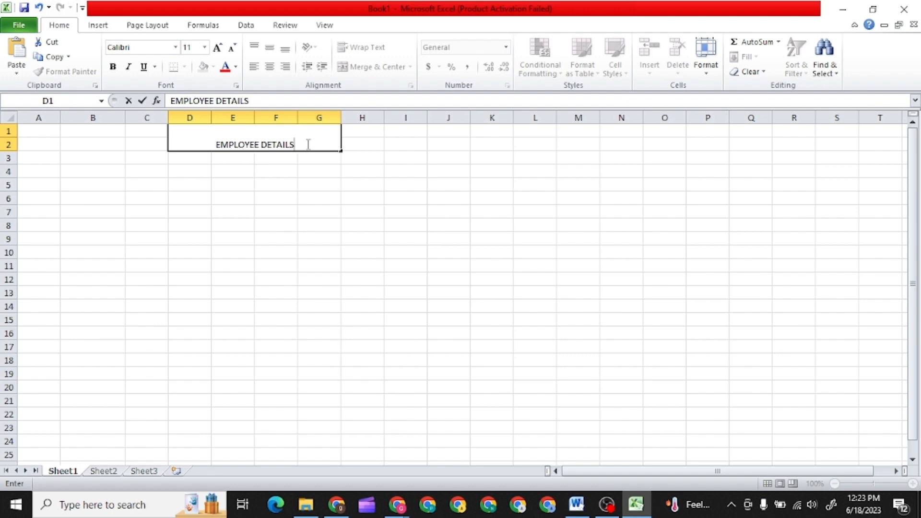
# Make the whole EMPLOYEE DETAILS title bold and underlined at font size 18
pyautogui.moveTo(308, 144); pyautogui.dragTo(216, 144)
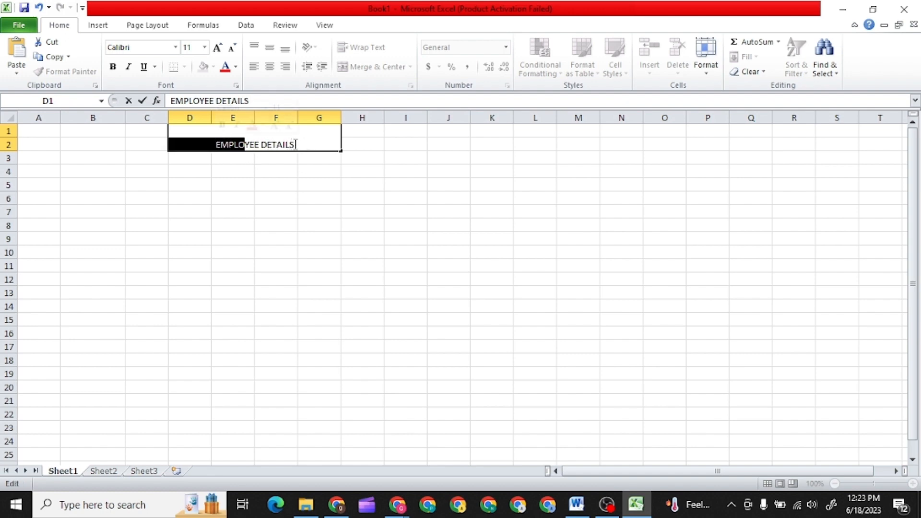
pyautogui.moveTo(295, 144); pyautogui.dragTo(216, 145)
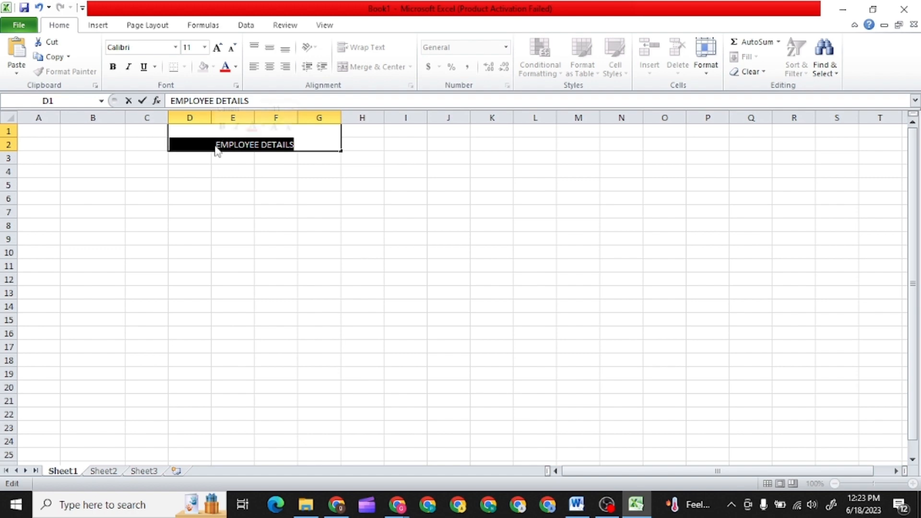
pyautogui.click(113, 66)
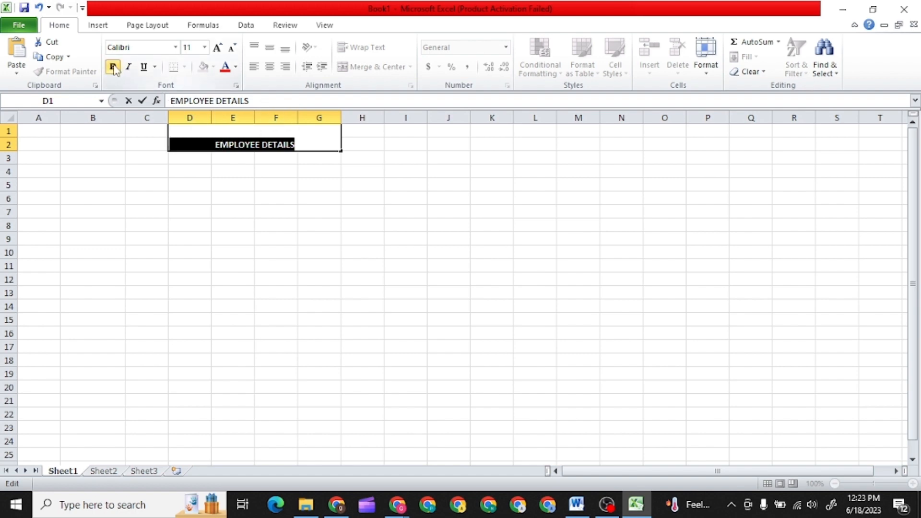
pyautogui.click(154, 67)
pyautogui.click(163, 83)
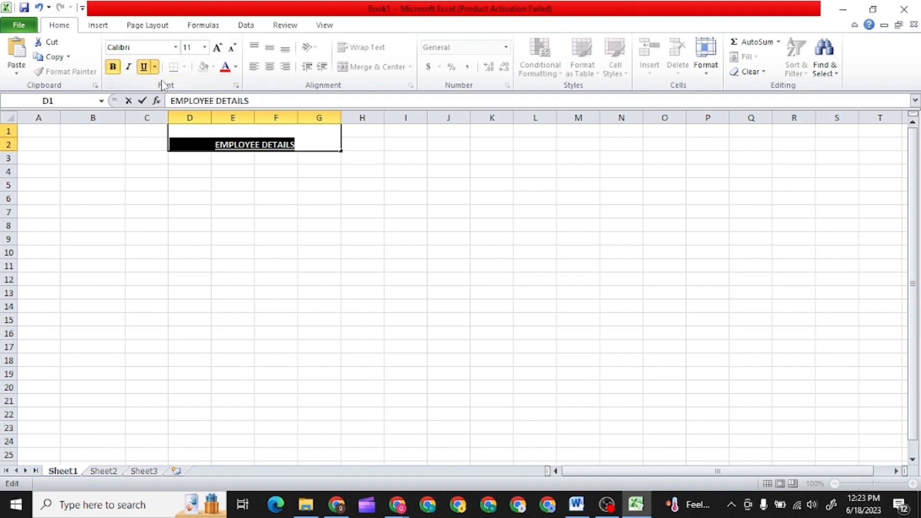
pyautogui.click(204, 47)
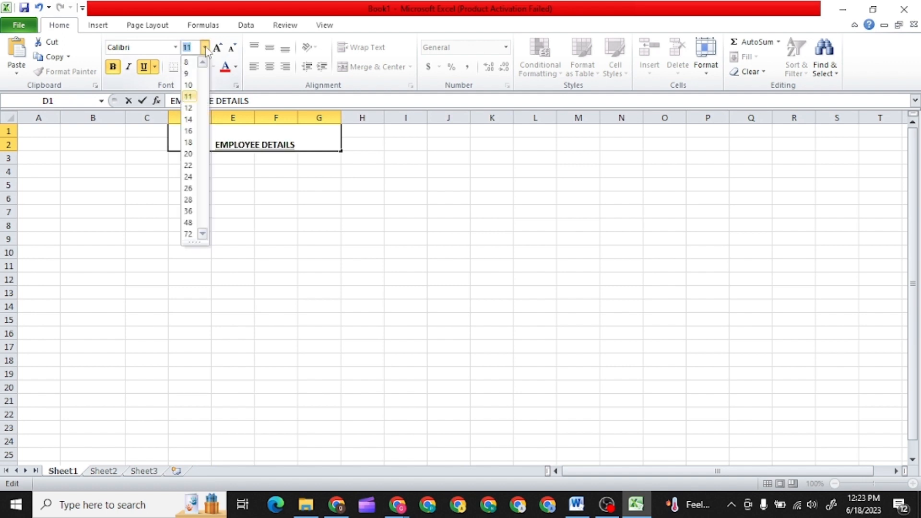
pyautogui.click(188, 142)
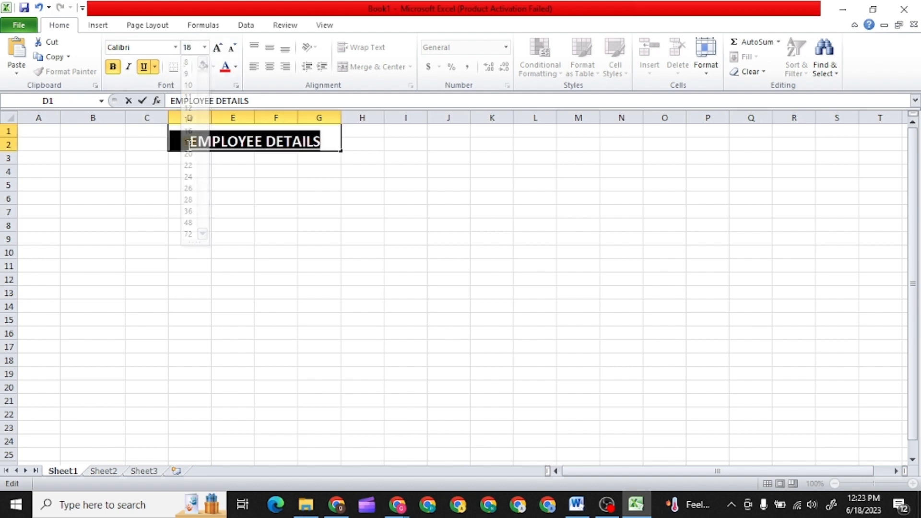
pyautogui.click(237, 67)
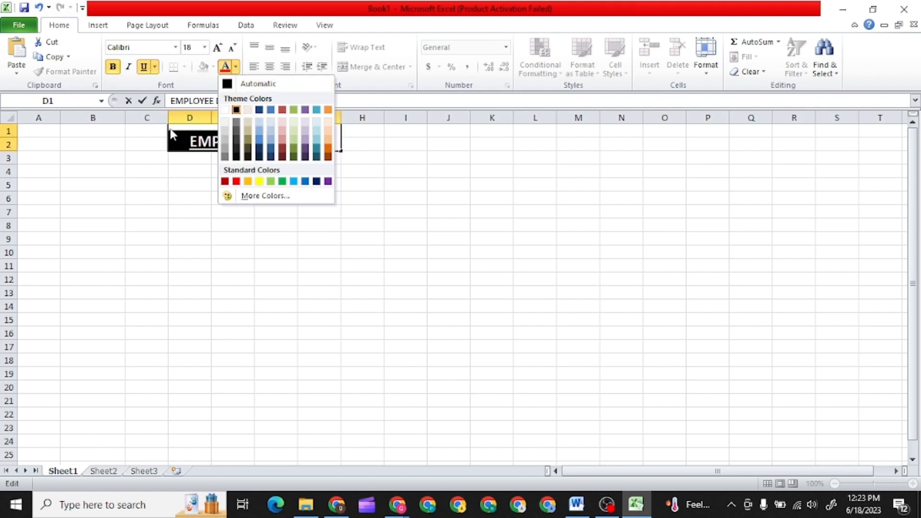
pyautogui.click(291, 248)
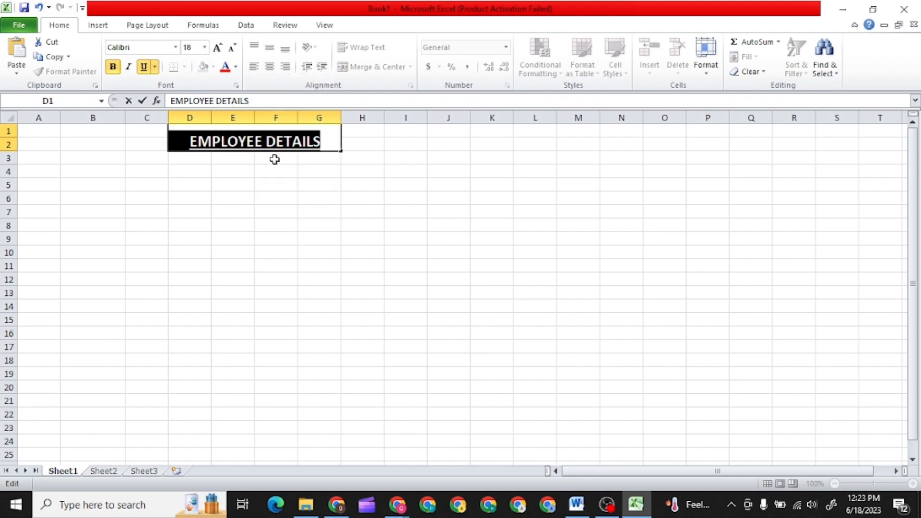
pyautogui.click(324, 139)
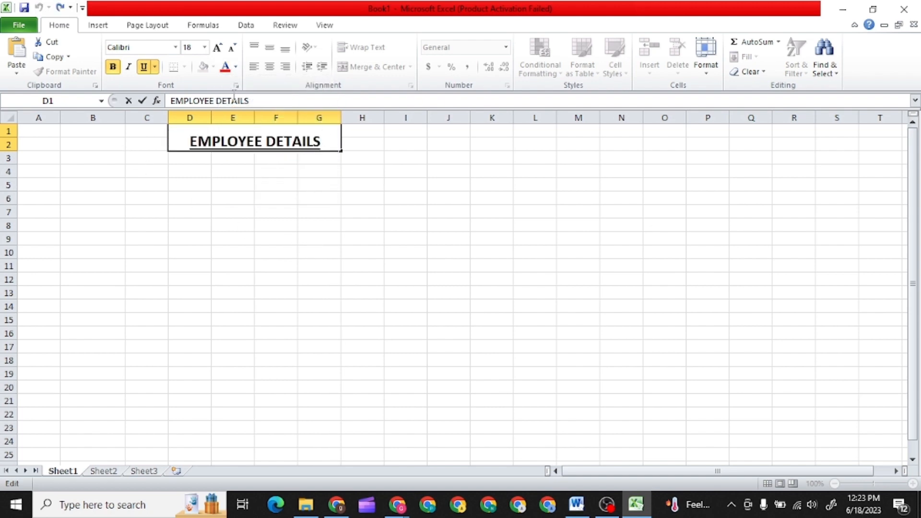
pyautogui.click(276, 238)
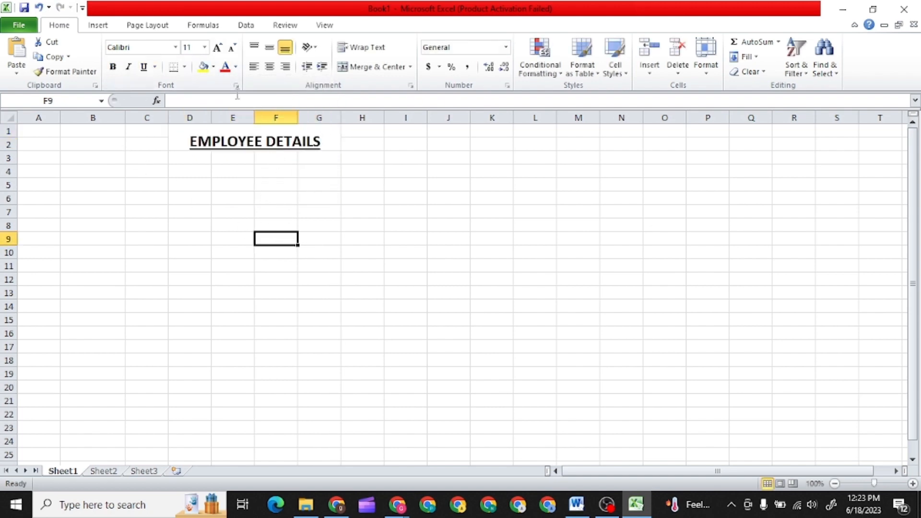
# Fill the merged EMPLOYEE DETAILS title cell with yellow
pyautogui.click(318, 134)
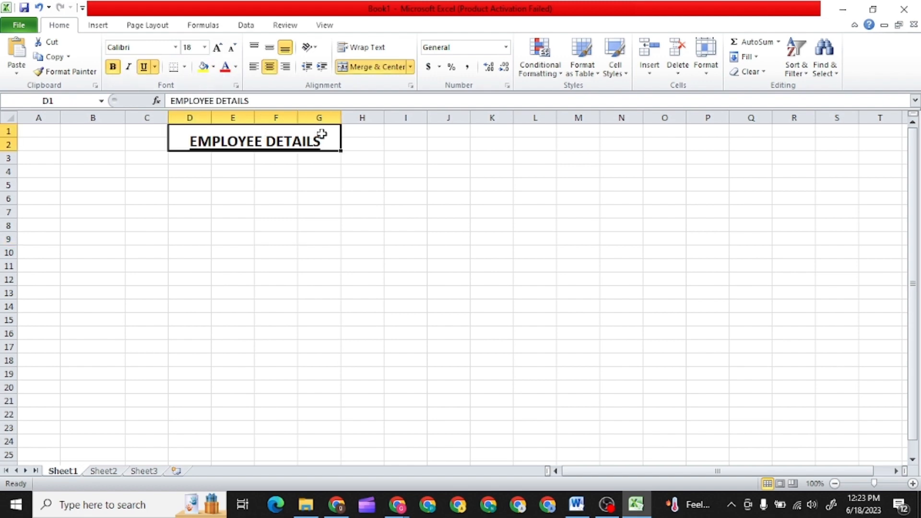
pyautogui.click(213, 68)
pyautogui.click(235, 165)
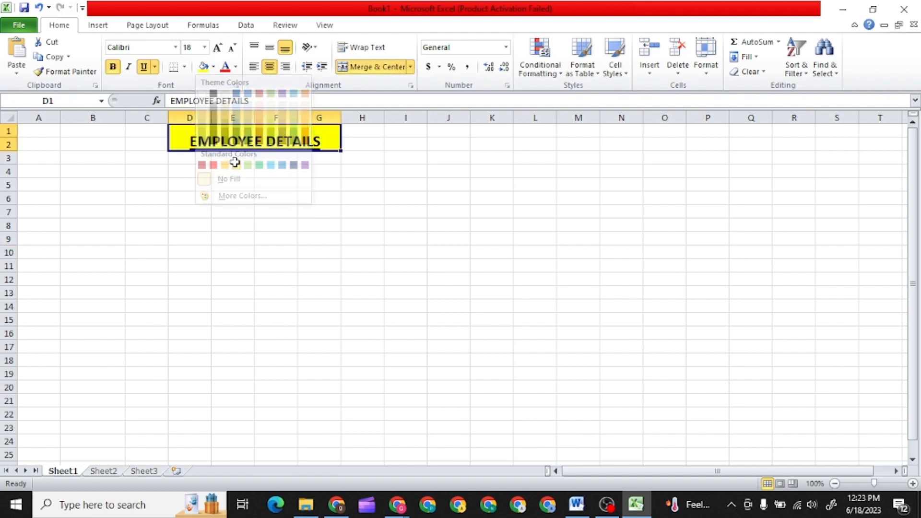
pyautogui.click(374, 174)
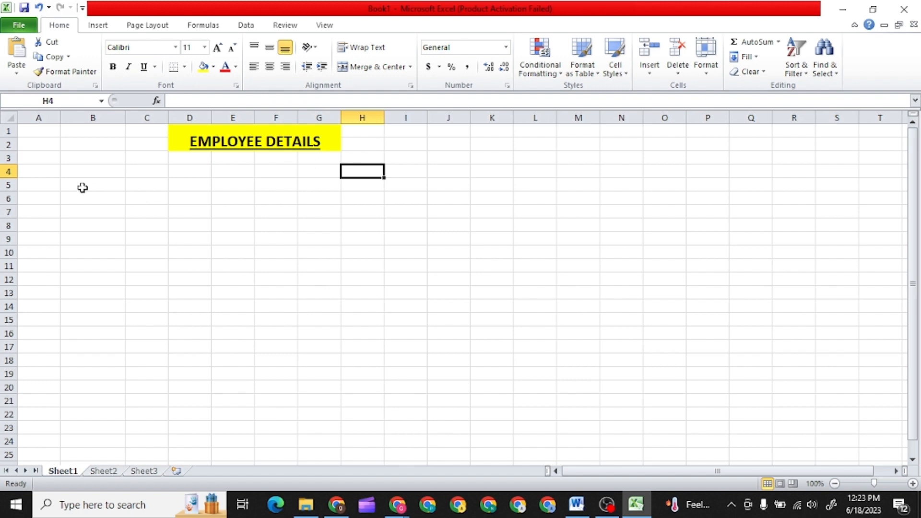
# Start an entry in cell A4 with the letters "em"
pyautogui.click(53, 174)
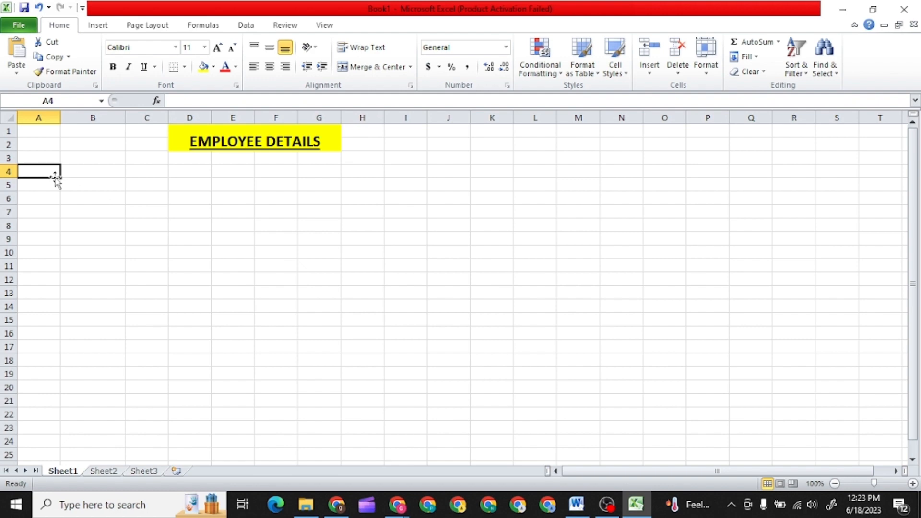
pyautogui.write('em')
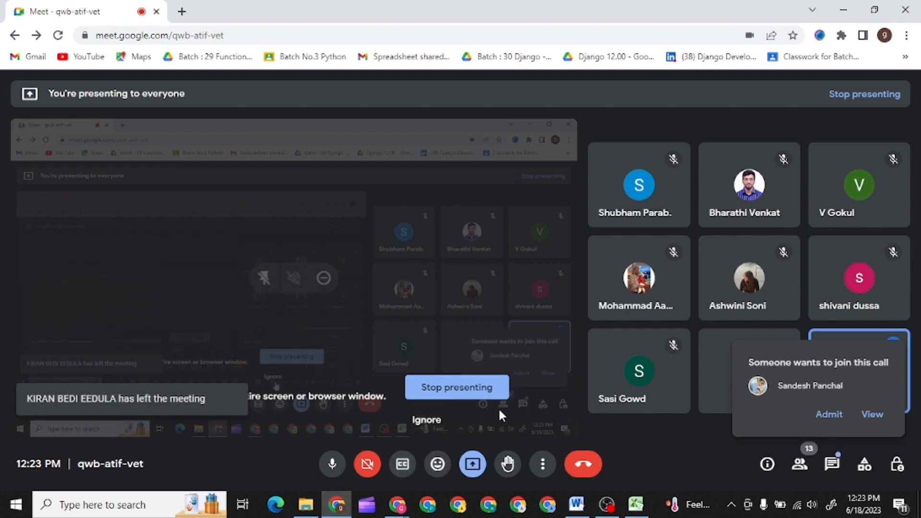
# Admit the waiting participant to the Google Meet call and open the in-call messages
pyautogui.click(830, 415)
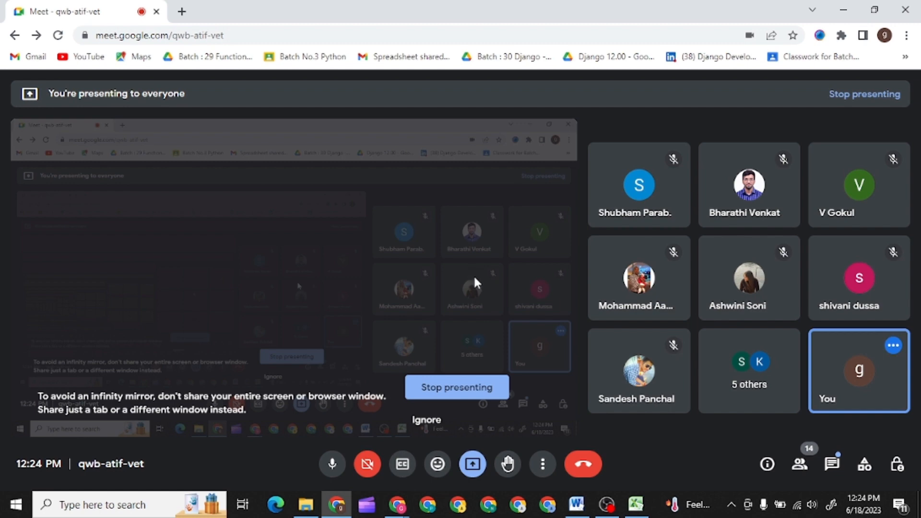
pyautogui.moveTo(642, 509)
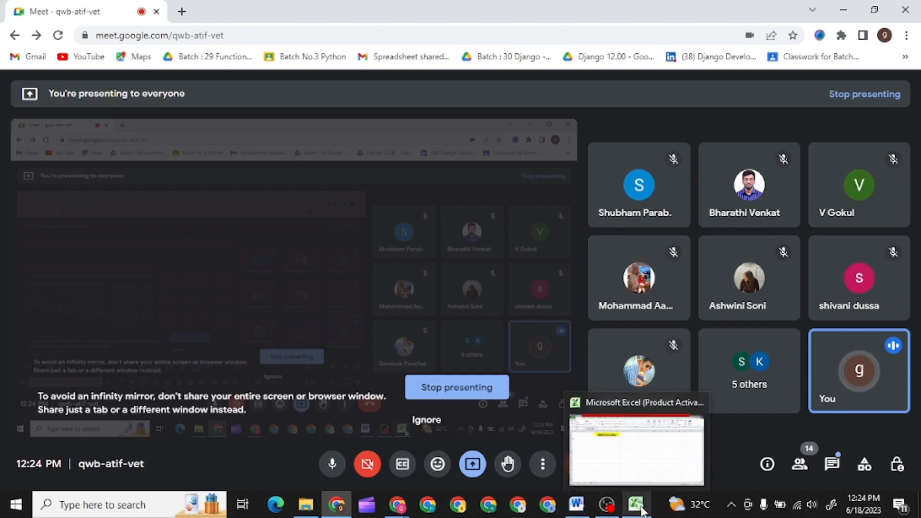
pyautogui.click(825, 465)
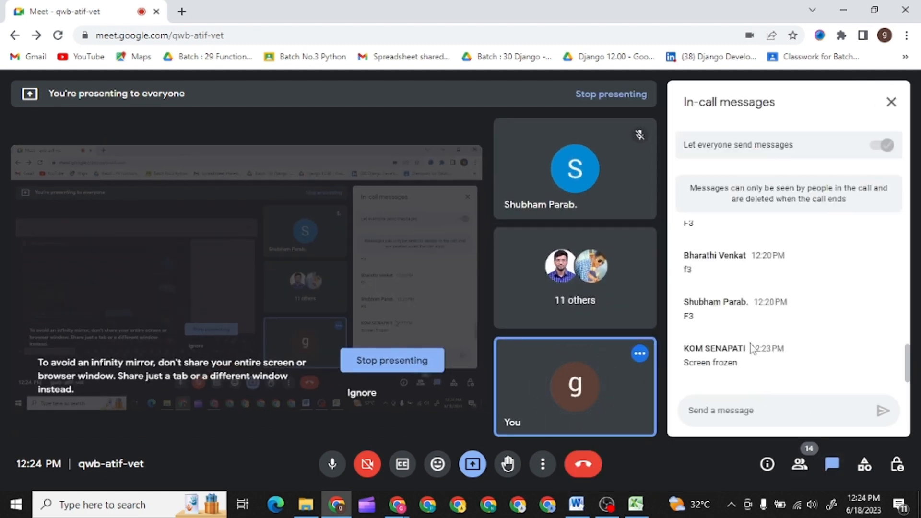
# Switch back to the Excel workbook and dismiss the screen-presenting notification
pyautogui.click(574, 506)
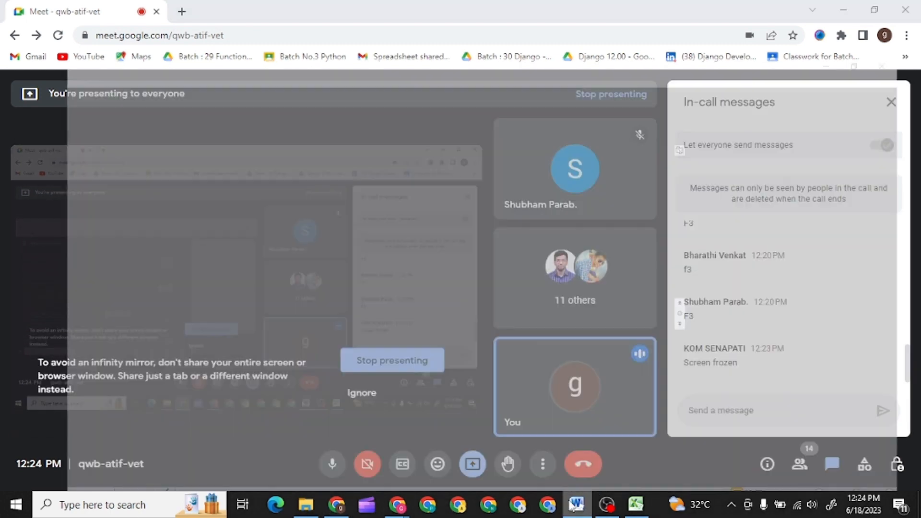
pyautogui.click(576, 506)
pyautogui.click(636, 506)
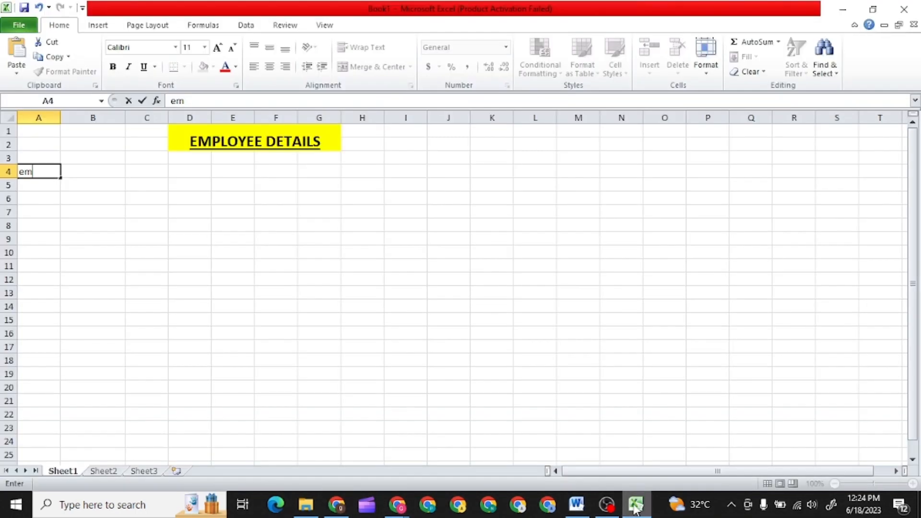
pyautogui.click(891, 396)
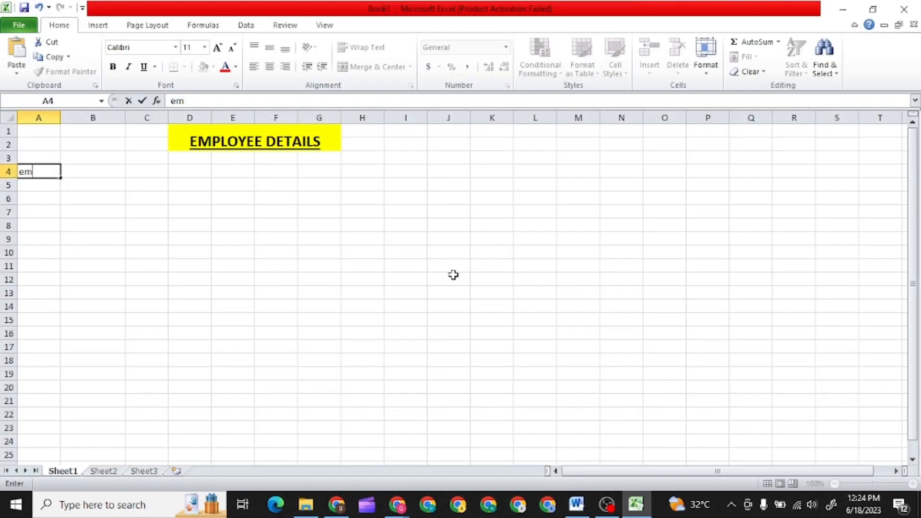
# Check the in-call messages in Google Meet for participants' replies and return to the Excel workbook
pyautogui.click(44, 173)
pyautogui.click(338, 508)
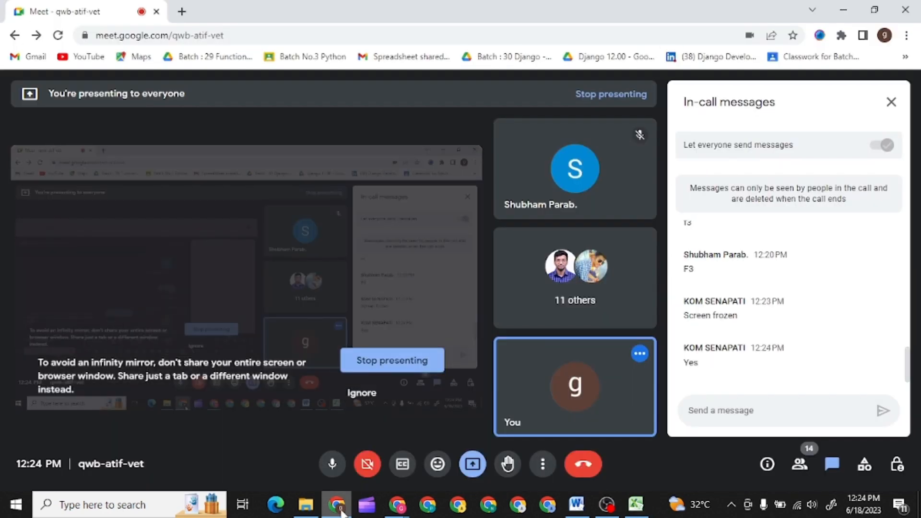
pyautogui.click(338, 509)
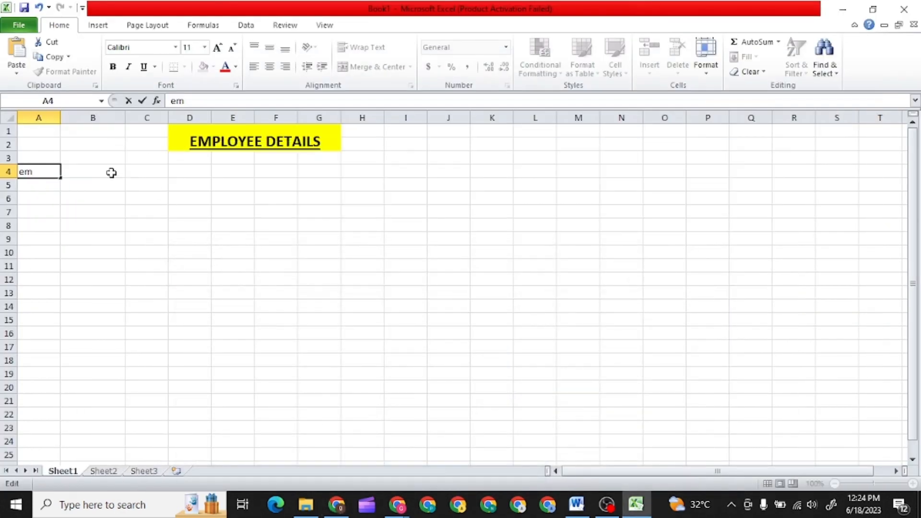
# Replace the unfinished entry in cell A4 with the column header FIRST NAME
pyautogui.press('BackSpace')
pyautogui.press('BackSpace')
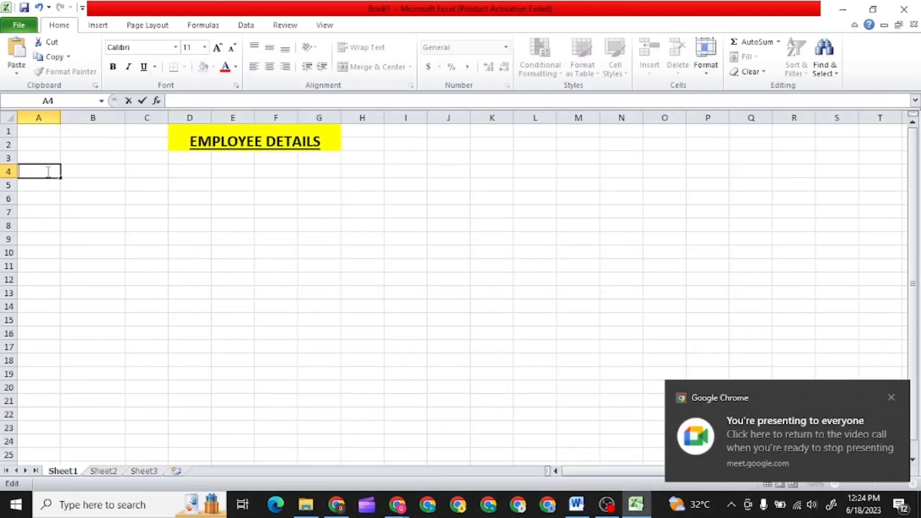
pyautogui.write('firts')
pyautogui.press('BackSpace')
pyautogui.press('BackSpace')
pyautogui.press('BackSpace')
pyautogui.press('BackSpace')
pyautogui.press('BackSpace')
pyautogui.write('firt')
pyautogui.press('BackSpace')
pyautogui.press('BackSpace')
pyautogui.press('BackSpace')
pyautogui.write('IRST')
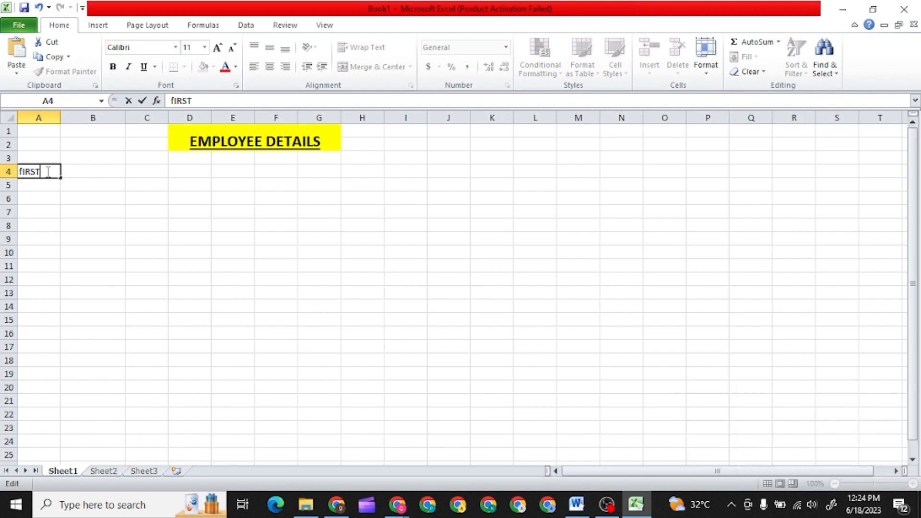
pyautogui.press('BackSpace')
pyautogui.press('BackSpace')
pyautogui.press('BackSpace')
pyautogui.press('BackSpace')
pyautogui.press('BackSpace')
pyautogui.write('FIRST NAME')
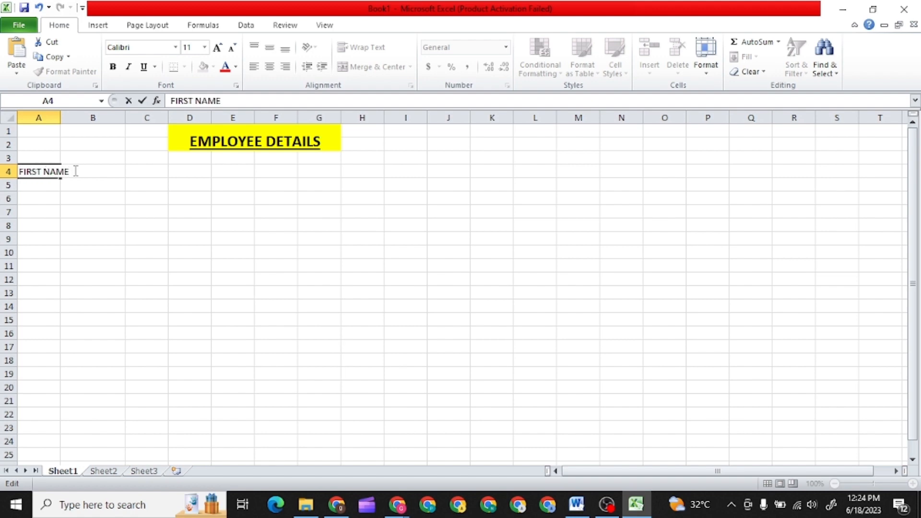
pyautogui.click(35, 187)
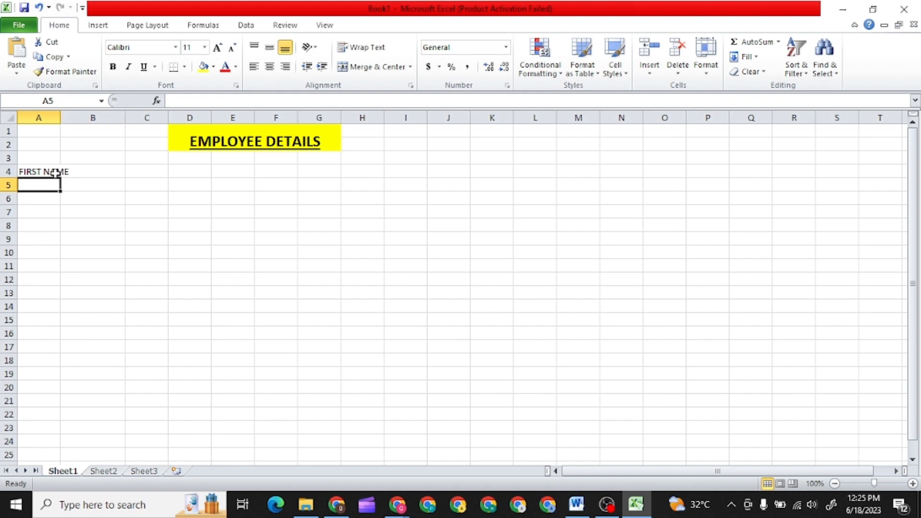
# Autofit column A to the FIRST NAME header and widen it slightly further
pyautogui.click(55, 172)
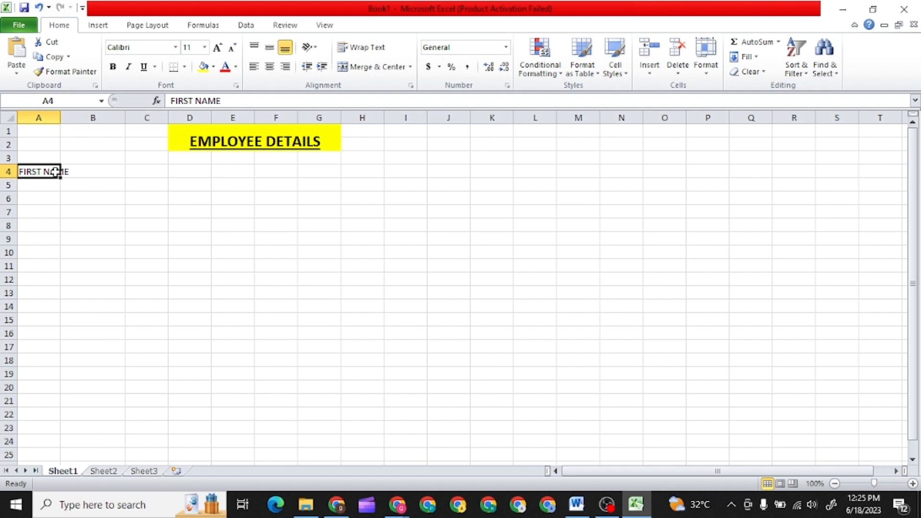
pyautogui.doubleClick(60, 117)
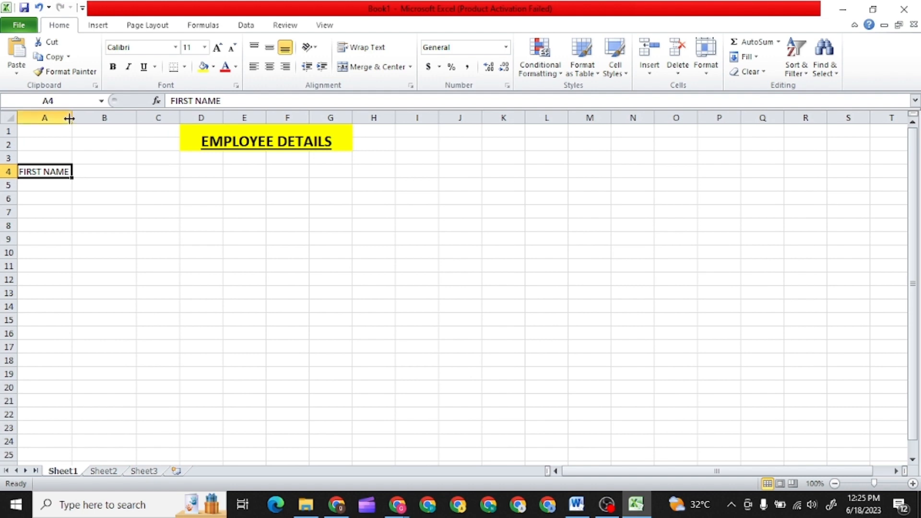
pyautogui.moveTo(71, 118); pyautogui.dragTo(81, 118)
pyautogui.click(83, 118)
pyautogui.click(62, 130)
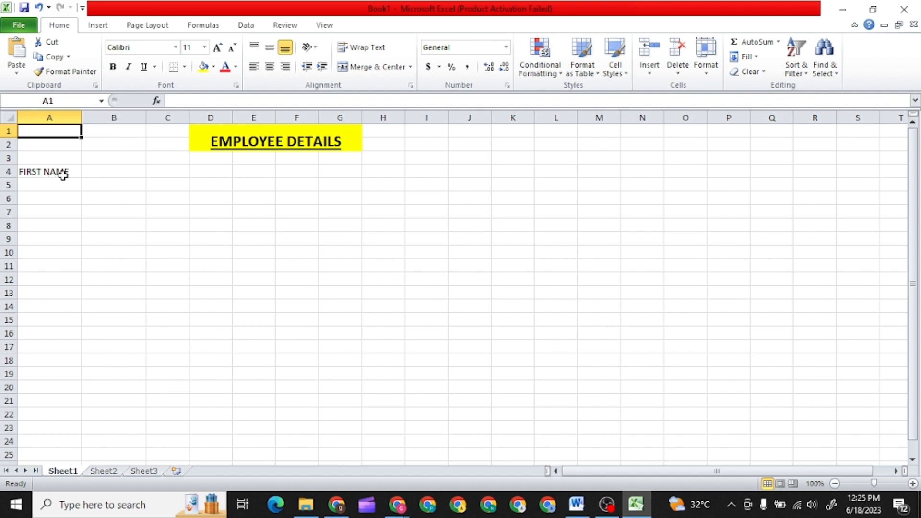
# Enter the column header LAST NAME in cell B4
pyautogui.click(110, 171)
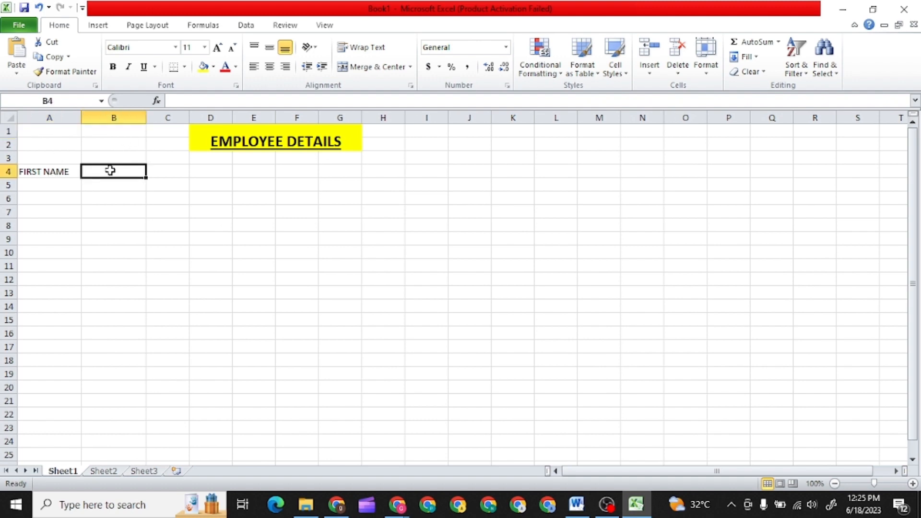
pyautogui.write('L')
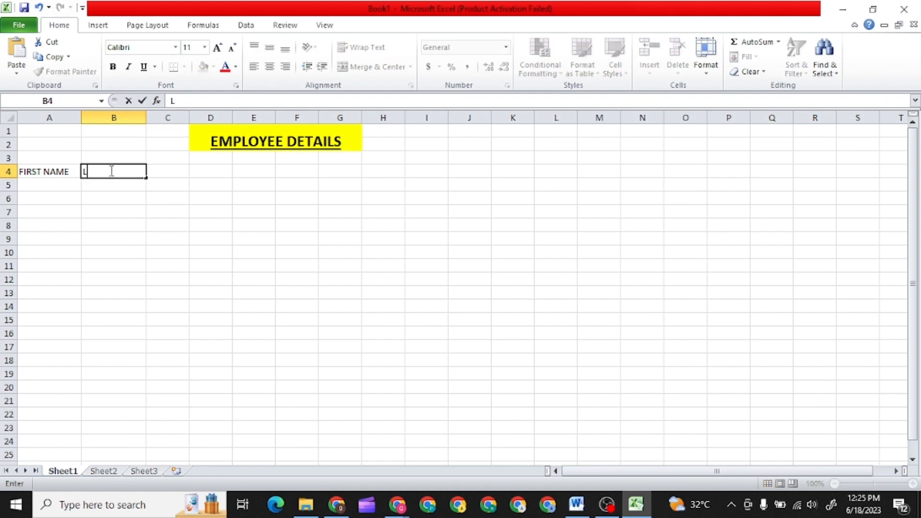
pyautogui.write('AST NAME')
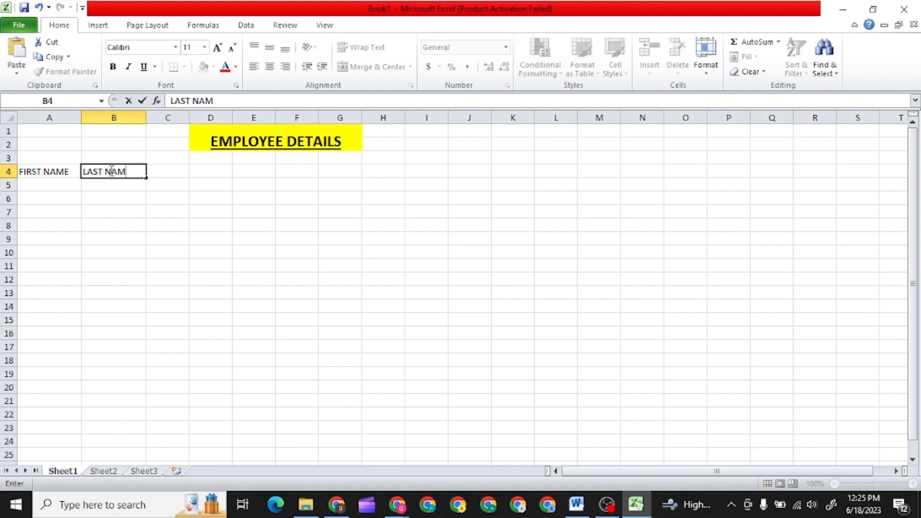
pyautogui.click(169, 174)
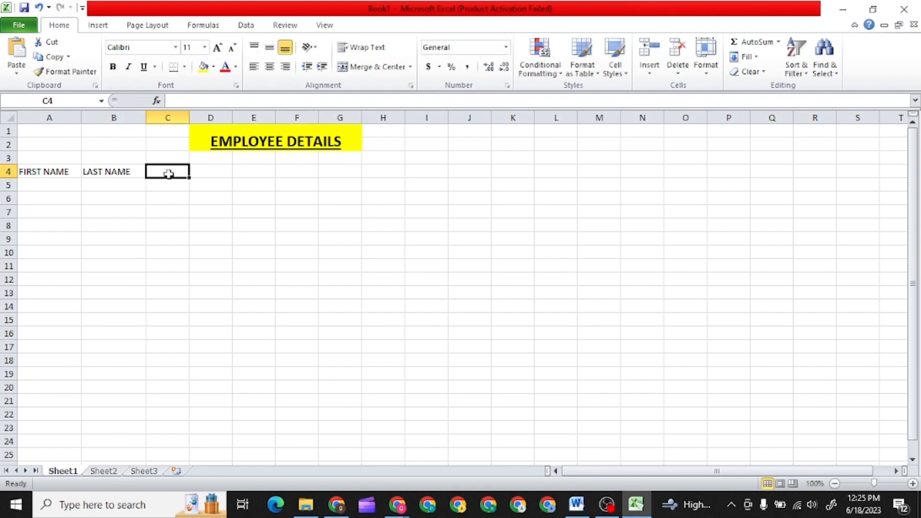
# Switch to Google Meet, admit the participant waiting to join the call, and return to the Excel workbook
pyautogui.click(341, 510)
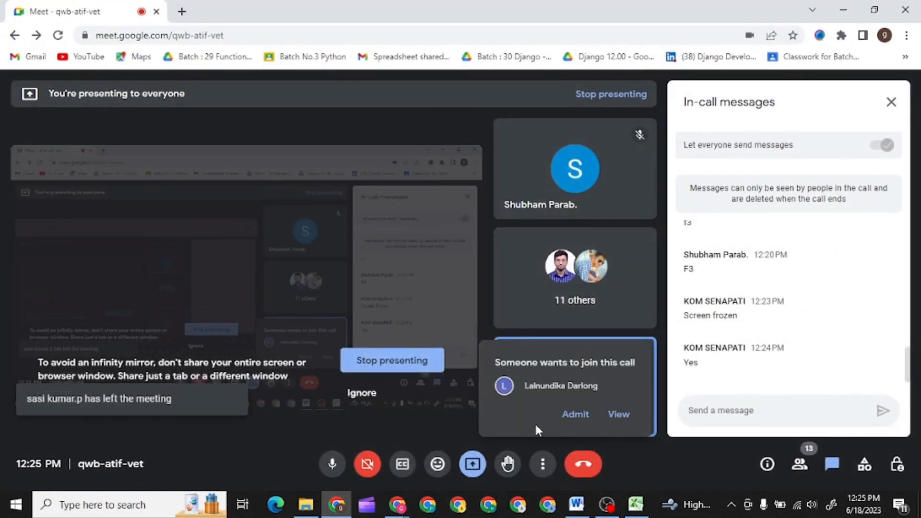
pyautogui.click(576, 415)
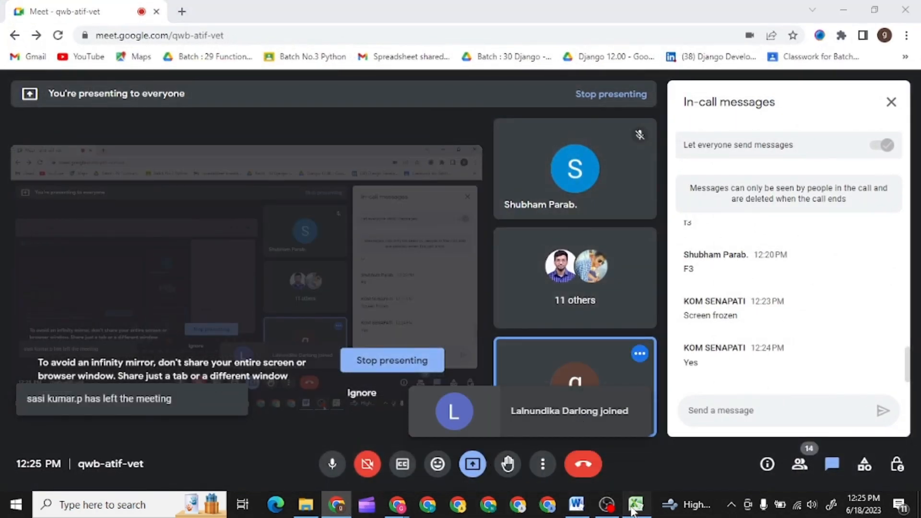
pyautogui.click(635, 505)
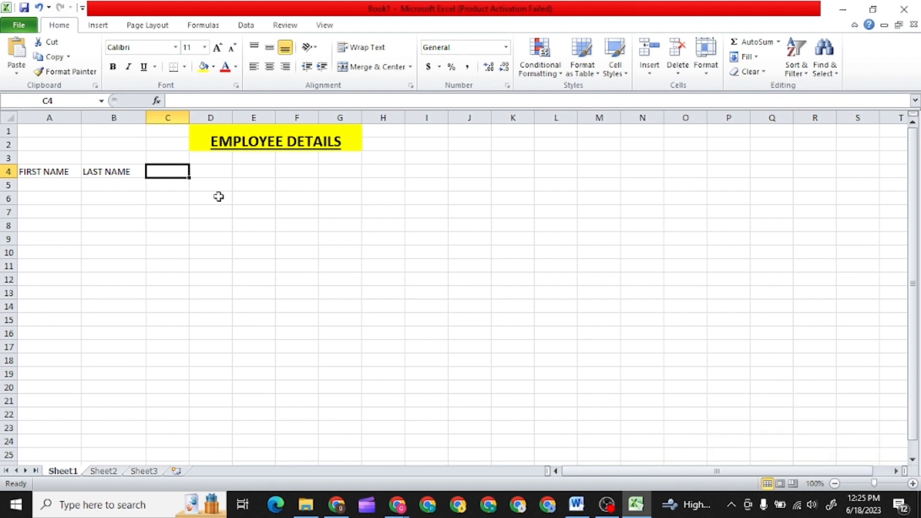
# Enter the column header HOURLY SALARY in cell C4 and widen column C to about 17.00 to fit it
pyautogui.write('HOURL')
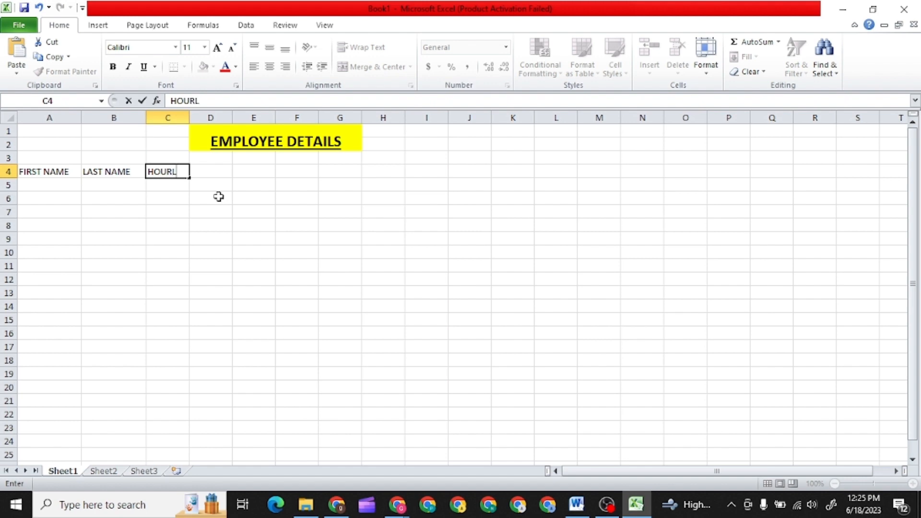
pyautogui.write('Y SALARY')
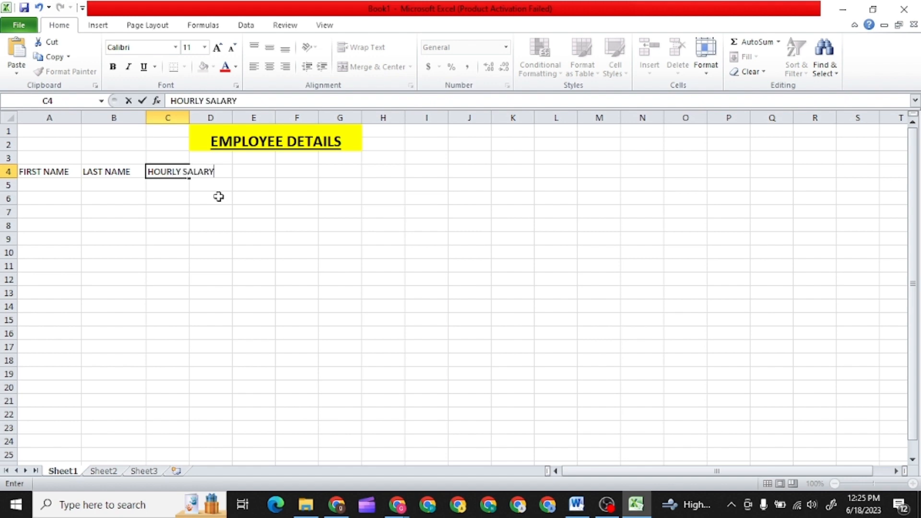
pyautogui.click(188, 118)
pyautogui.click(148, 239)
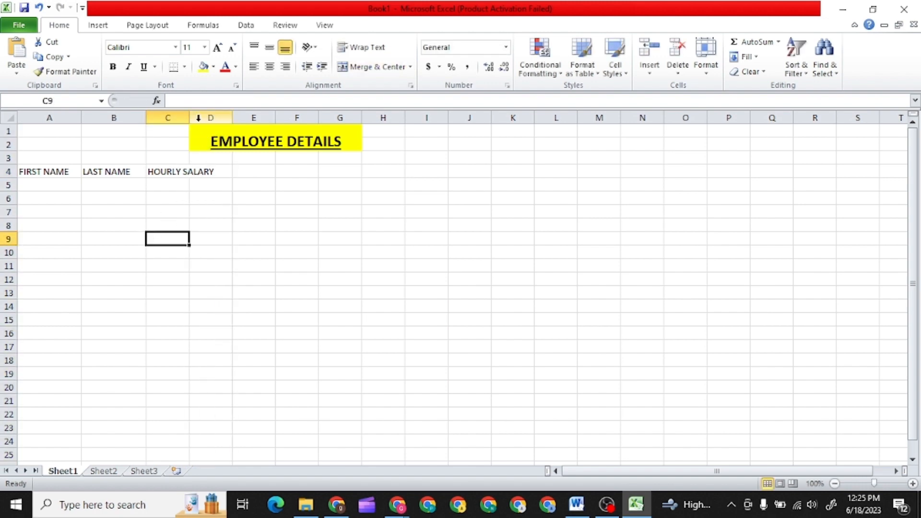
pyautogui.moveTo(189, 117); pyautogui.dragTo(229, 118)
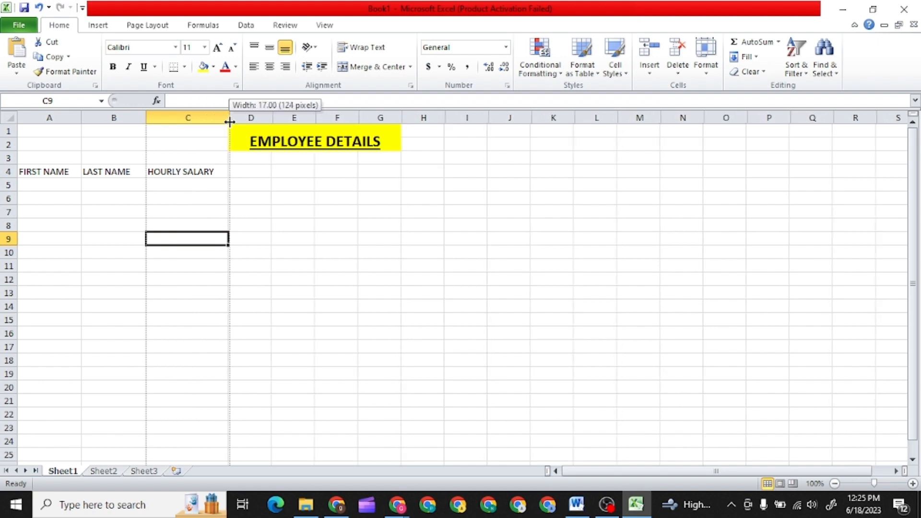
# Enter the column header NO.OF HOURS in cell D4
pyautogui.click(253, 172)
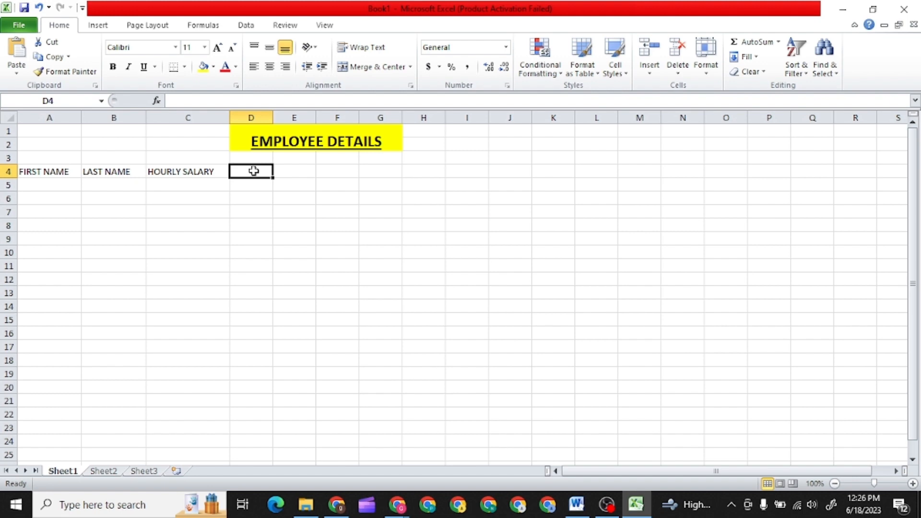
pyautogui.write('NO.')
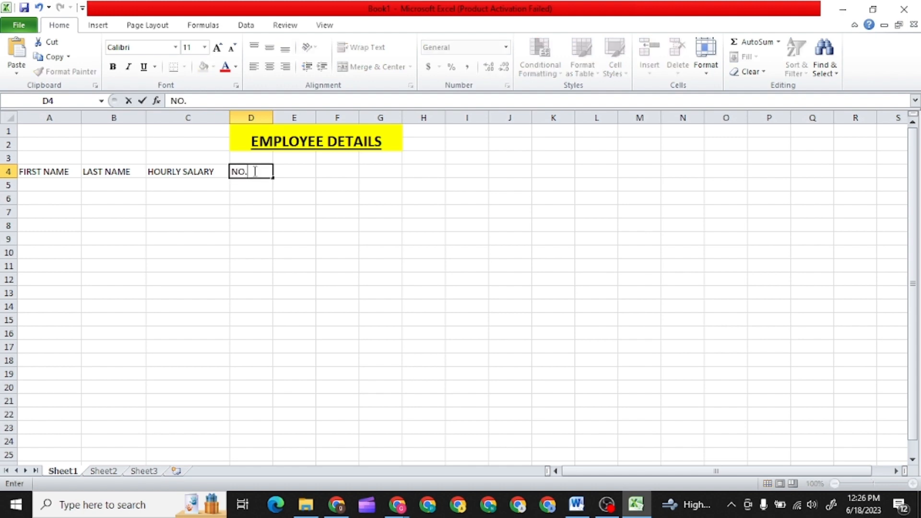
pyautogui.write('OF HOURS')
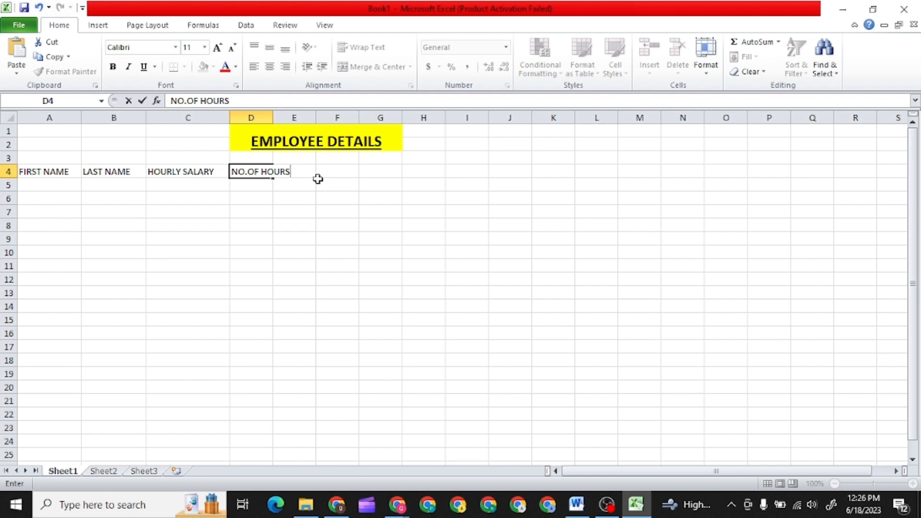
pyautogui.click(305, 182)
# Enter the column header TOTAL INCOME in cell E4 and widen column D to fit its NO.OF HOURS header
pyautogui.click(303, 173)
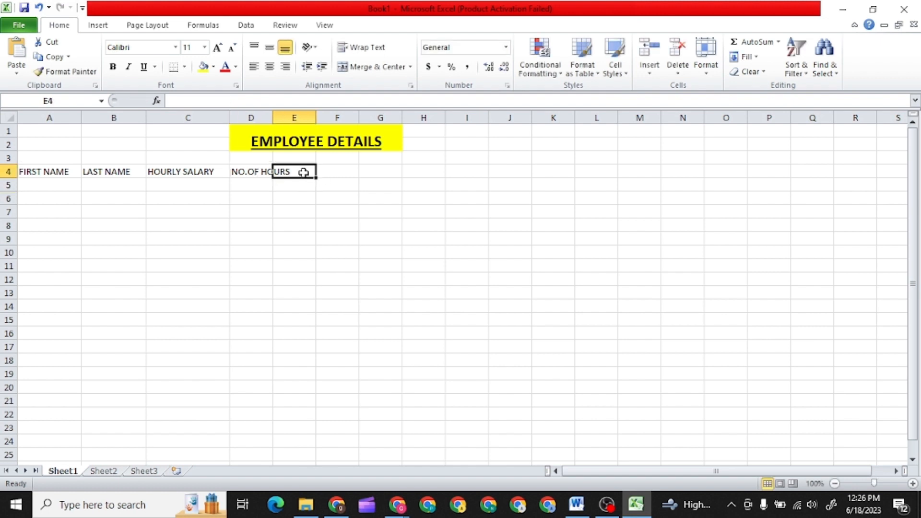
pyautogui.write('TOTA')
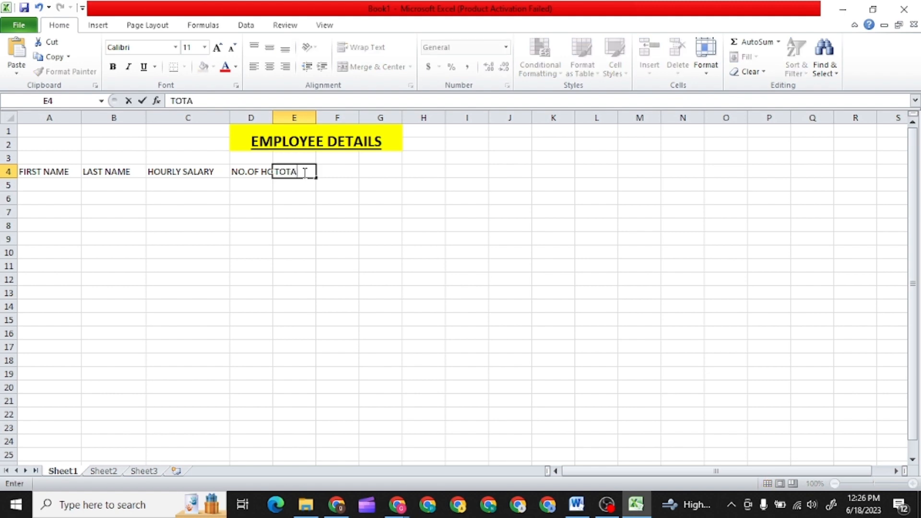
pyautogui.write('L INCOME')
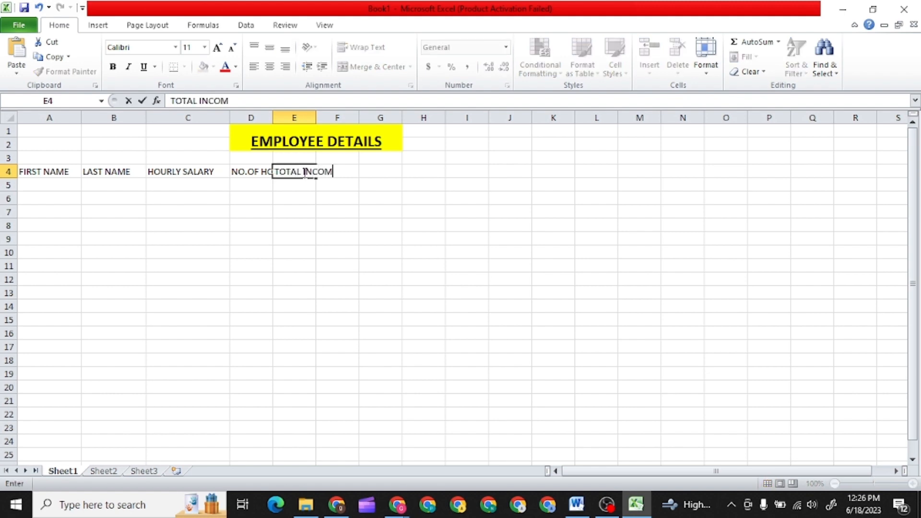
pyautogui.click(265, 184)
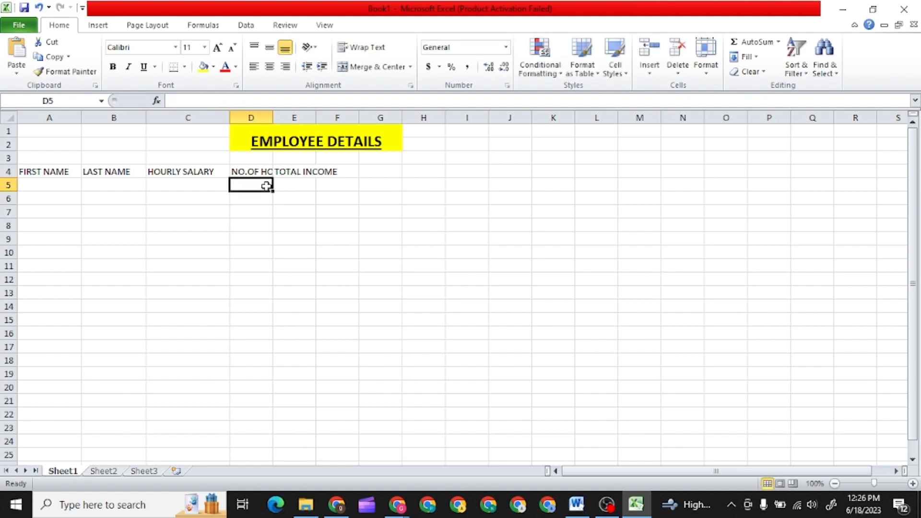
pyautogui.moveTo(272, 117); pyautogui.dragTo(303, 120)
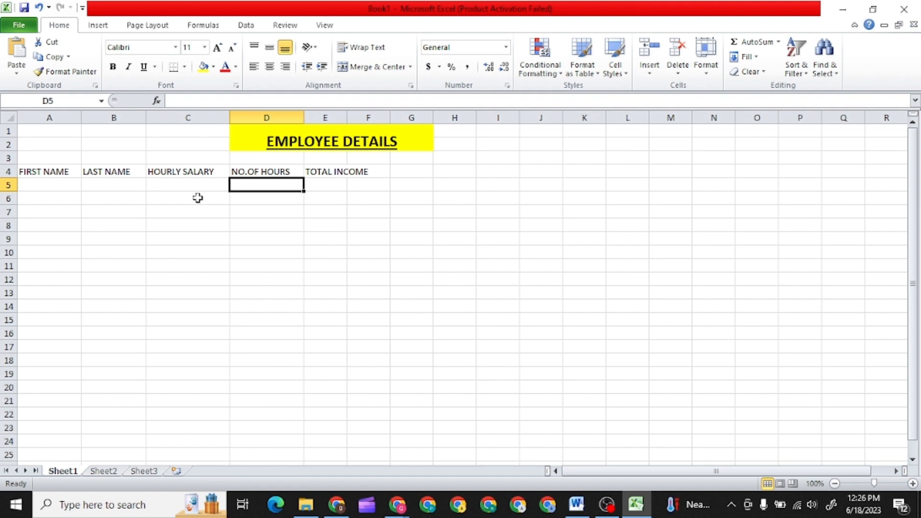
# Enter a sample employee's first name in cell A5 and an hourly salary of 20 in cell C5
pyautogui.click(49, 185)
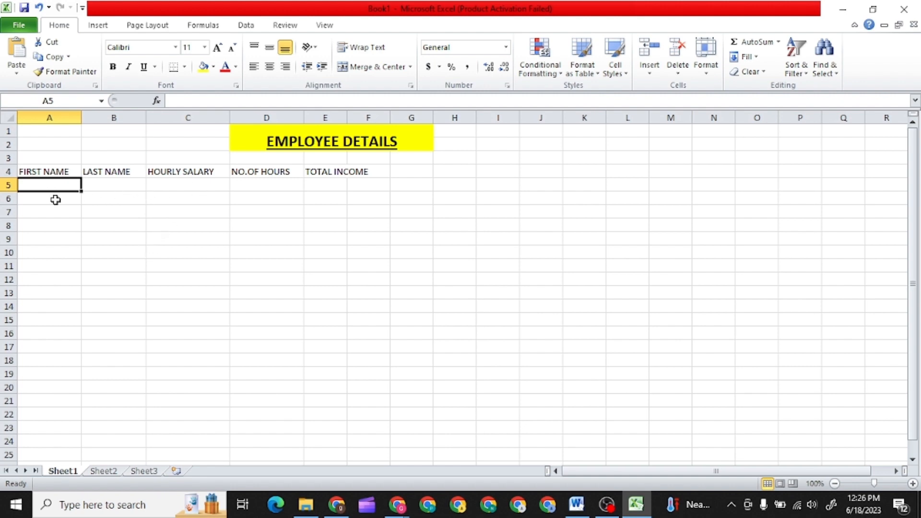
pyautogui.write('MARK')
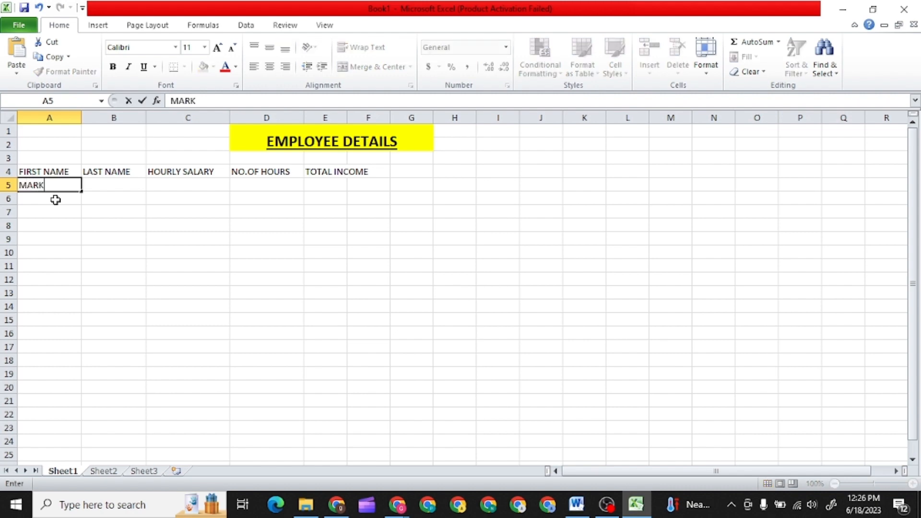
pyautogui.click(184, 187)
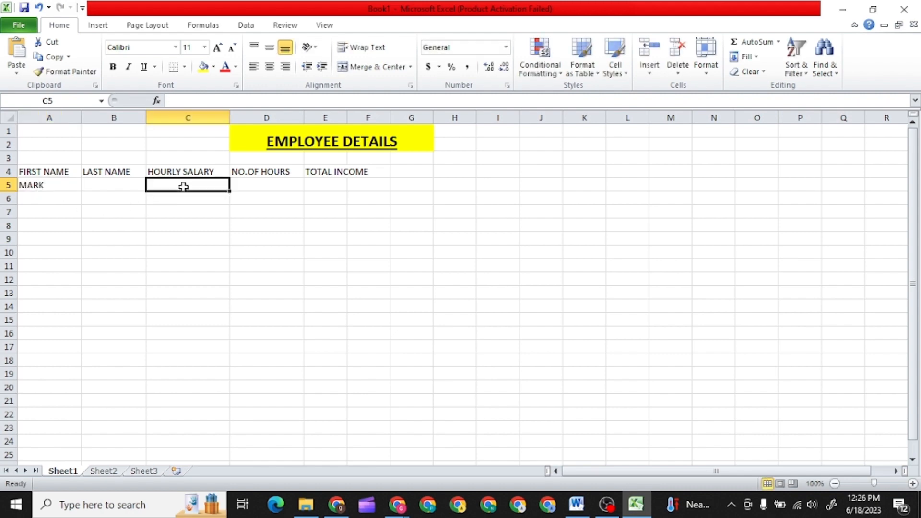
pyautogui.write('20')
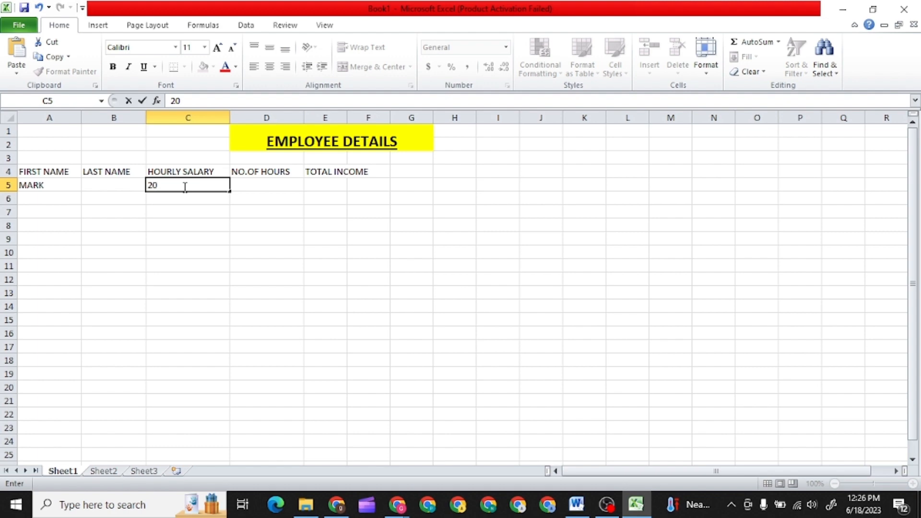
pyautogui.click(162, 202)
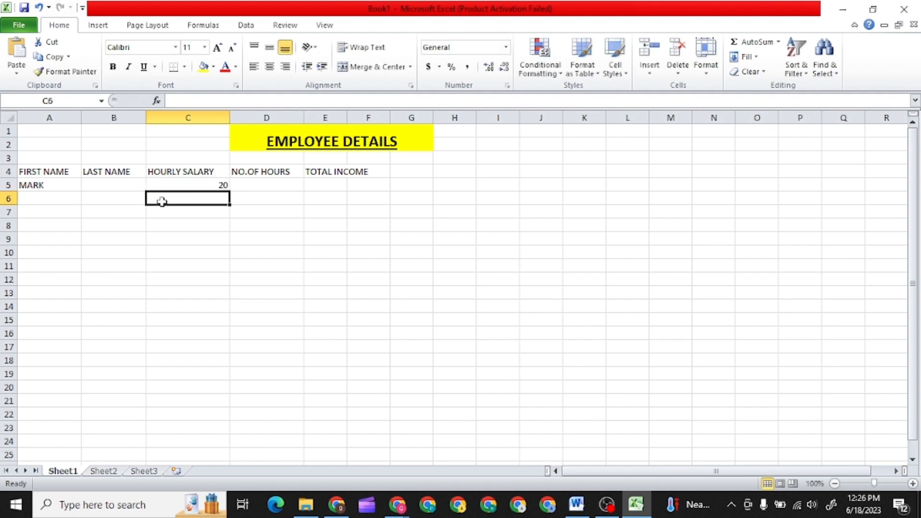
# Compare how the text in cell A5 and the number in cell C5 are aligned
pyautogui.click(38, 187)
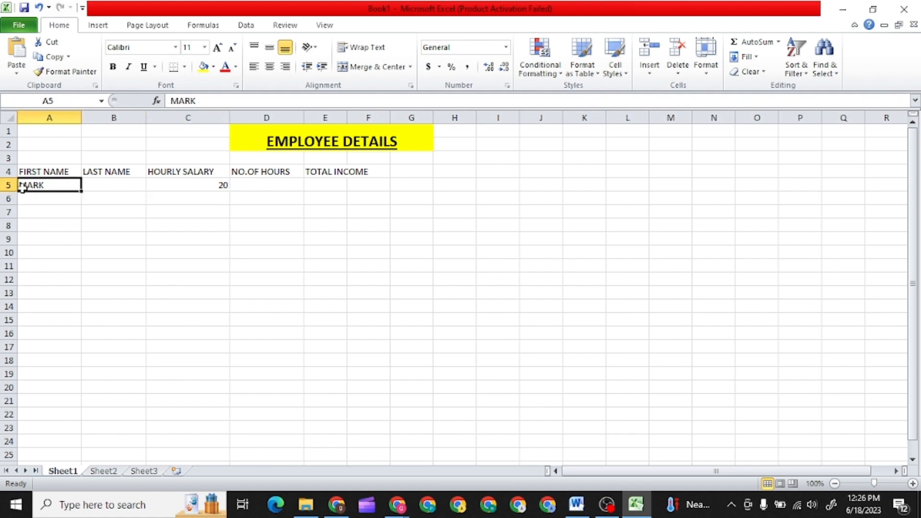
pyautogui.click(219, 187)
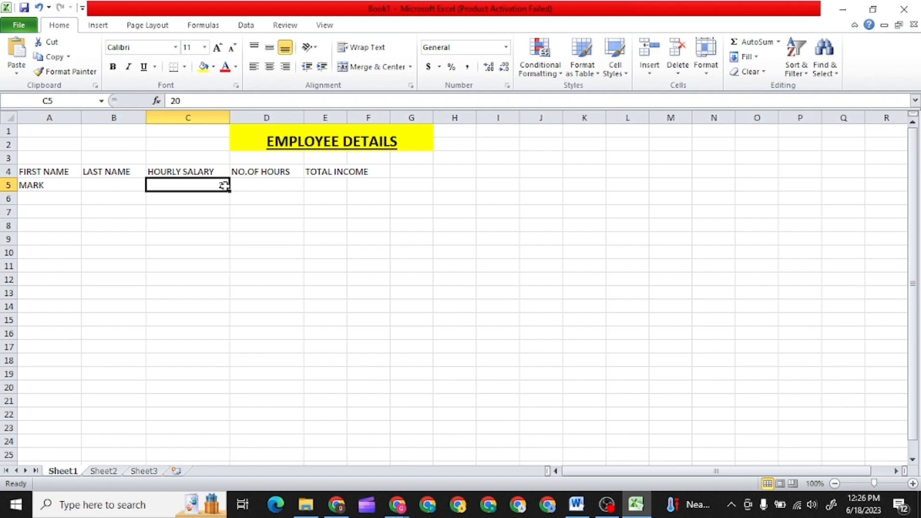
pyautogui.click(42, 189)
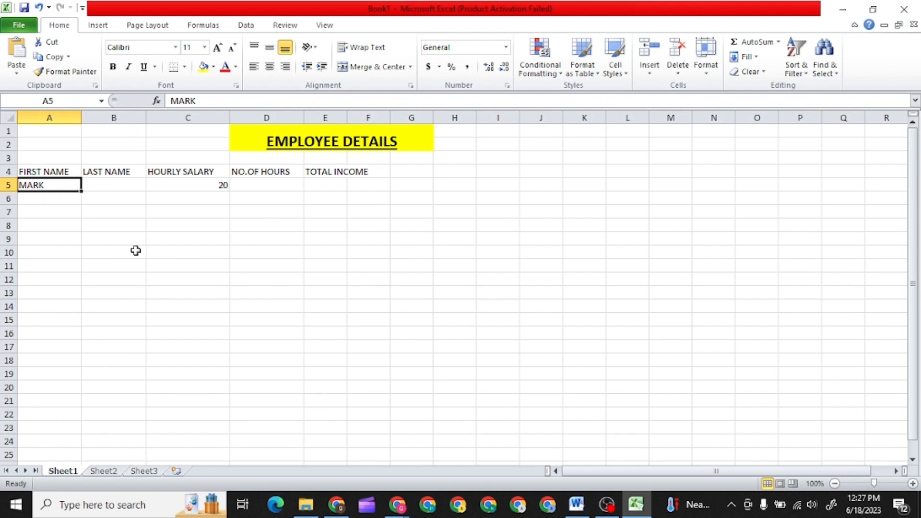
# Open the excel masterclass dataset1 workbook from the excel masterclass folder and display its Payroll sheet
pyautogui.moveTo(306, 507)
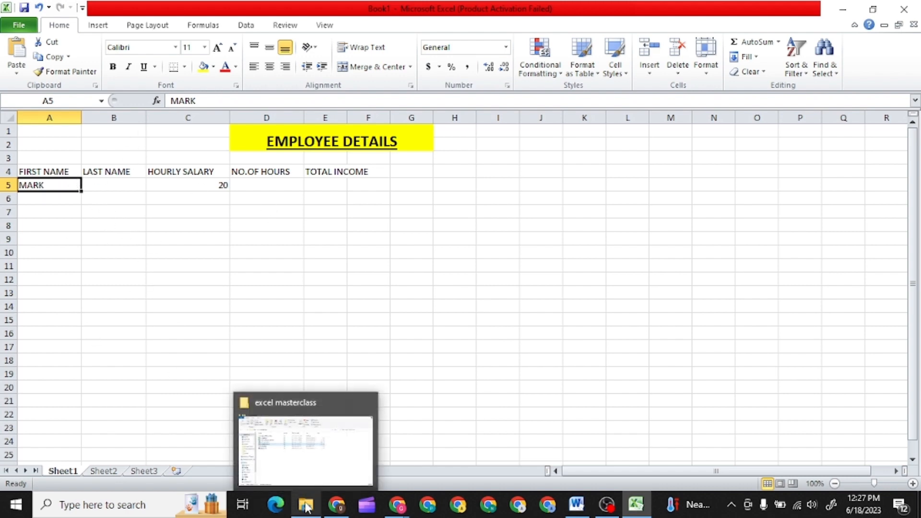
pyautogui.click(309, 456)
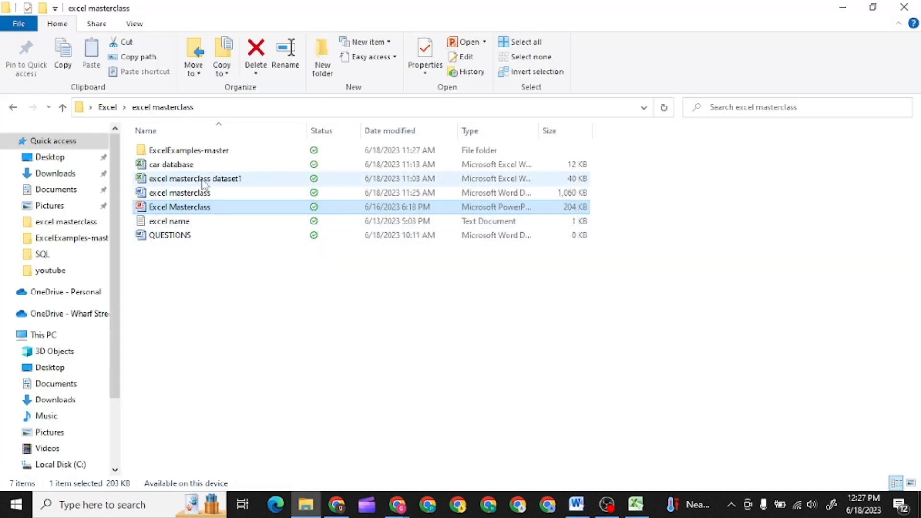
pyautogui.doubleClick(202, 179)
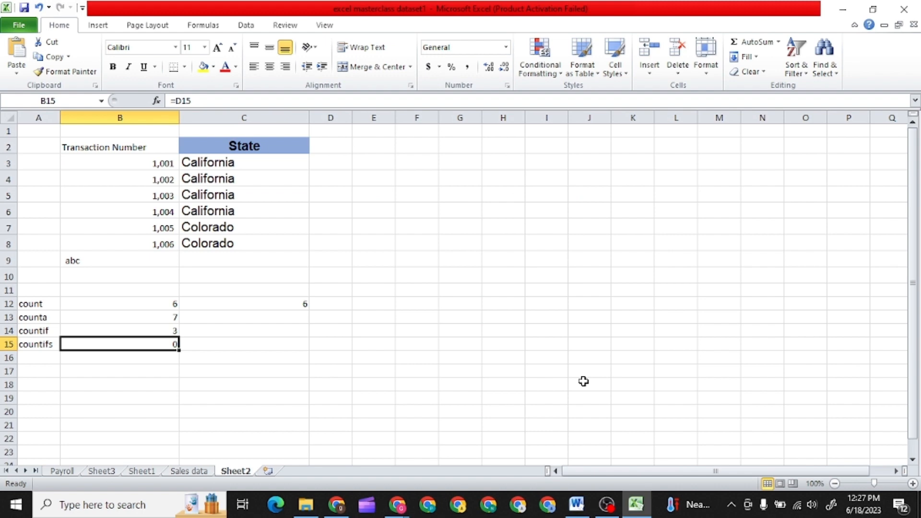
pyautogui.click(70, 473)
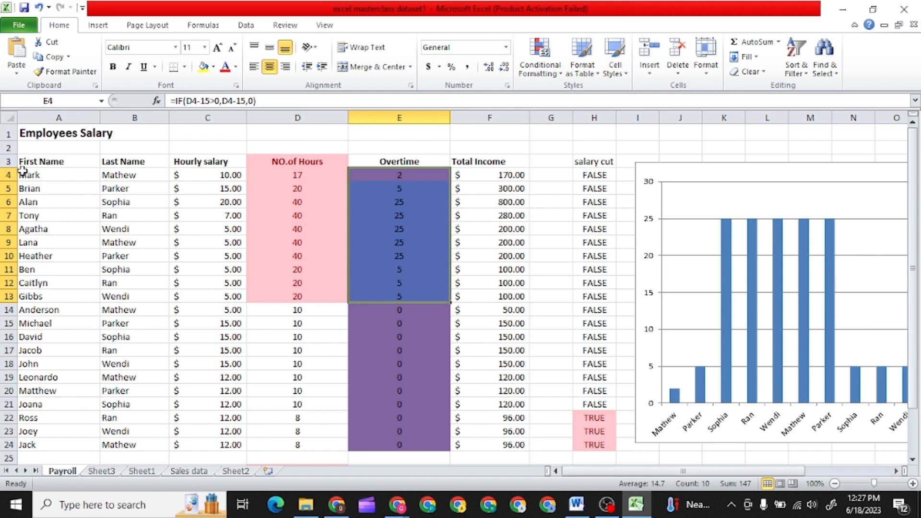
# Copy the employees' first names in A4:A24 of the Payroll sheet
pyautogui.moveTo(22, 170); pyautogui.dragTo(28, 444)
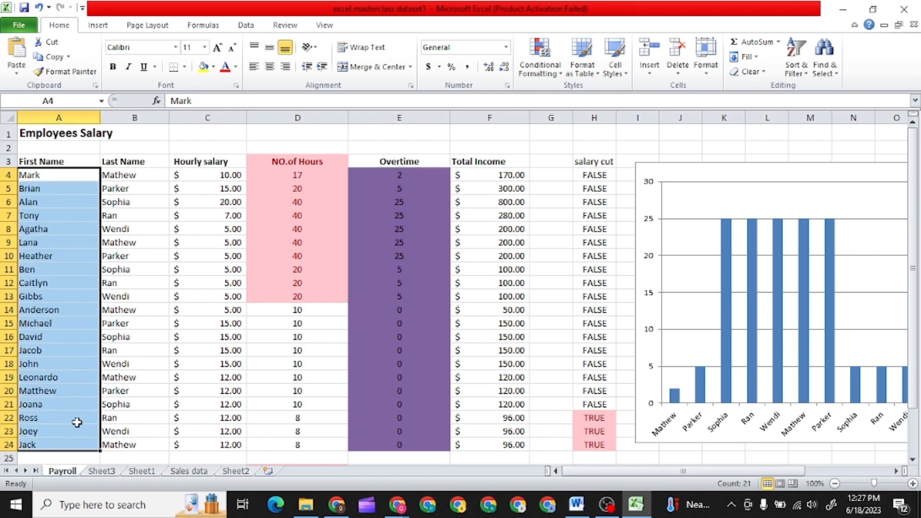
pyautogui.hotkey('ctrl', 'c')
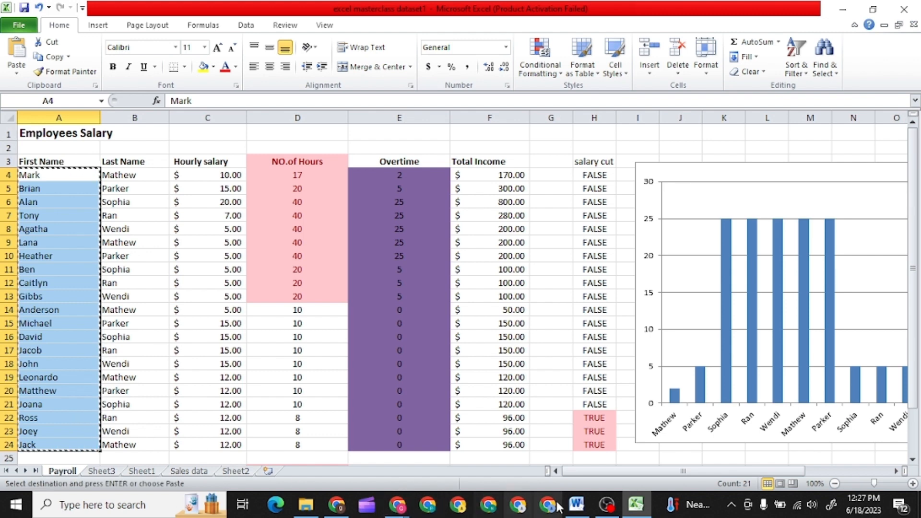
pyautogui.click(636, 505)
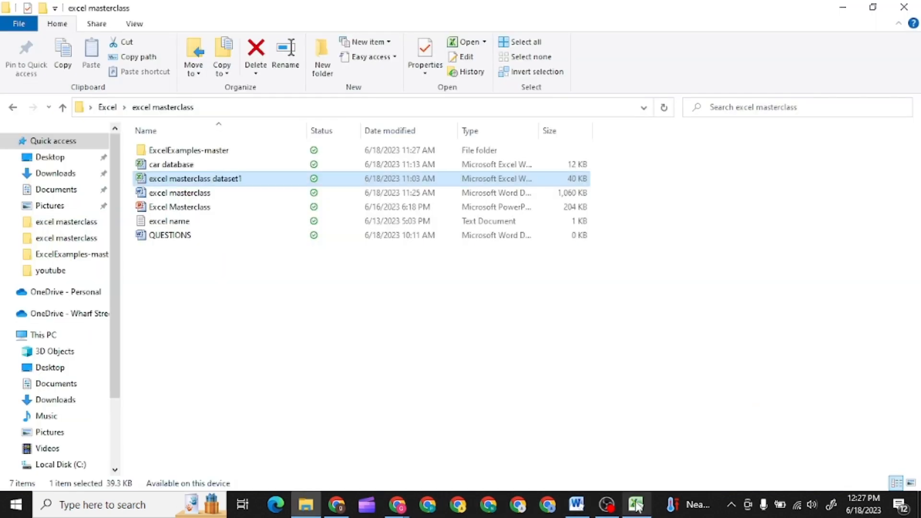
pyautogui.click(637, 507)
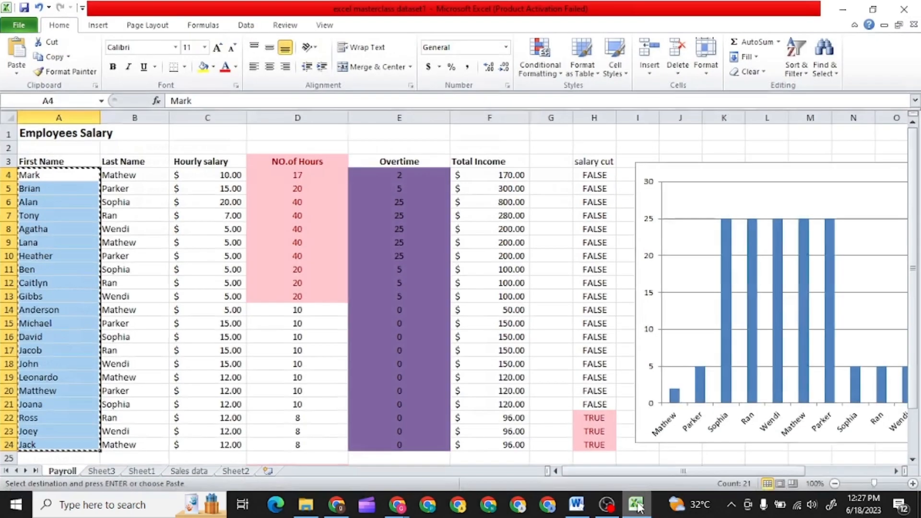
pyautogui.click(235, 471)
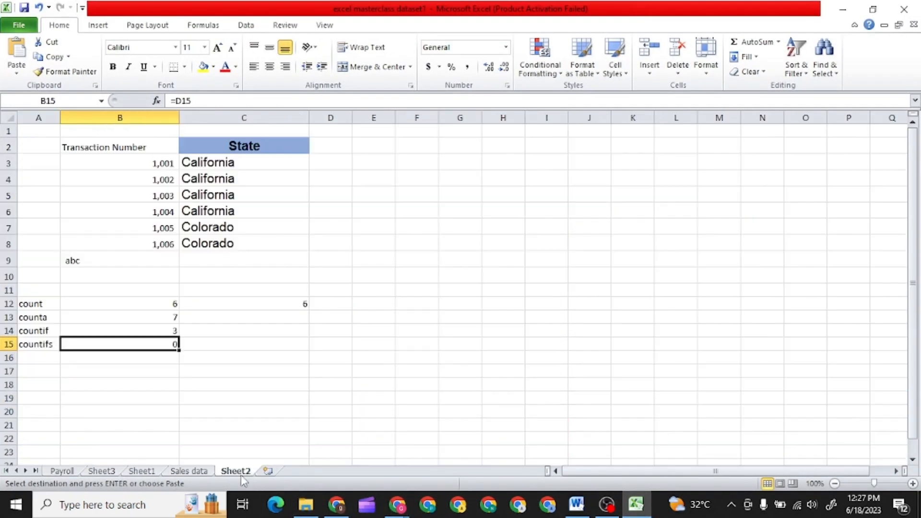
pyautogui.click(637, 505)
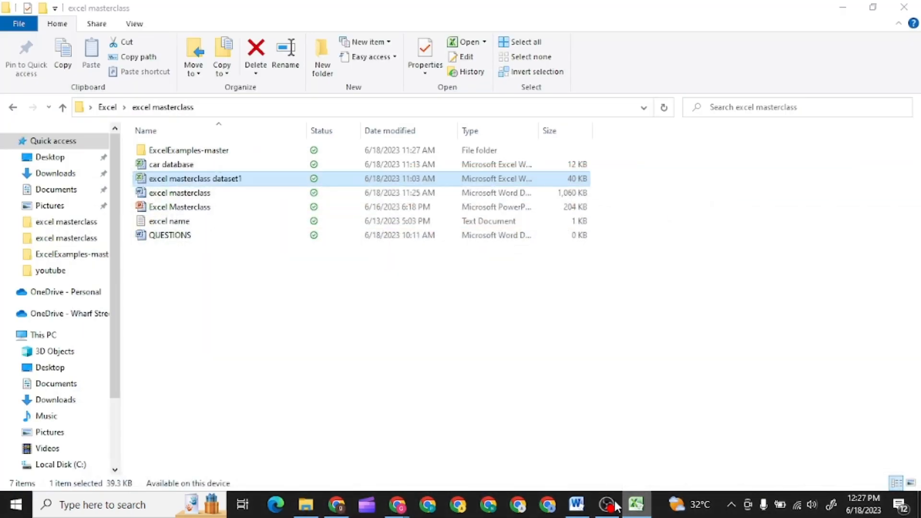
pyautogui.click(845, 7)
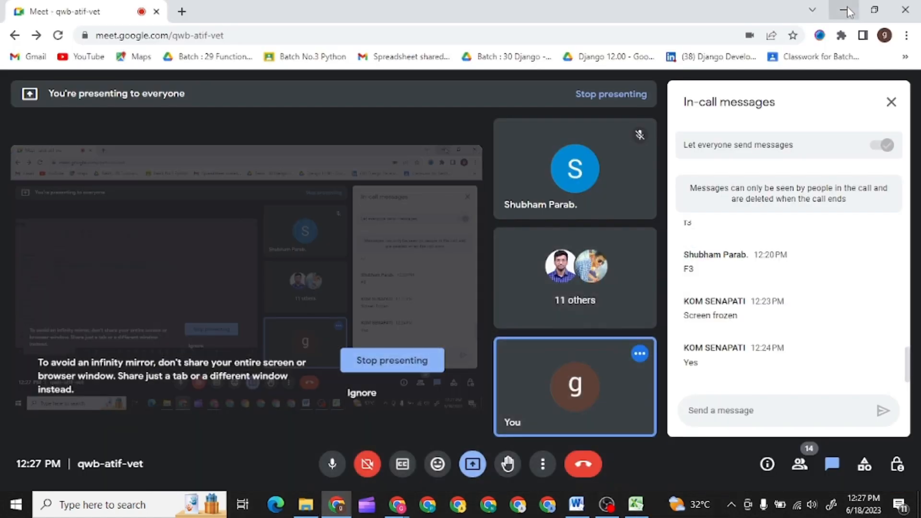
pyautogui.click(847, 6)
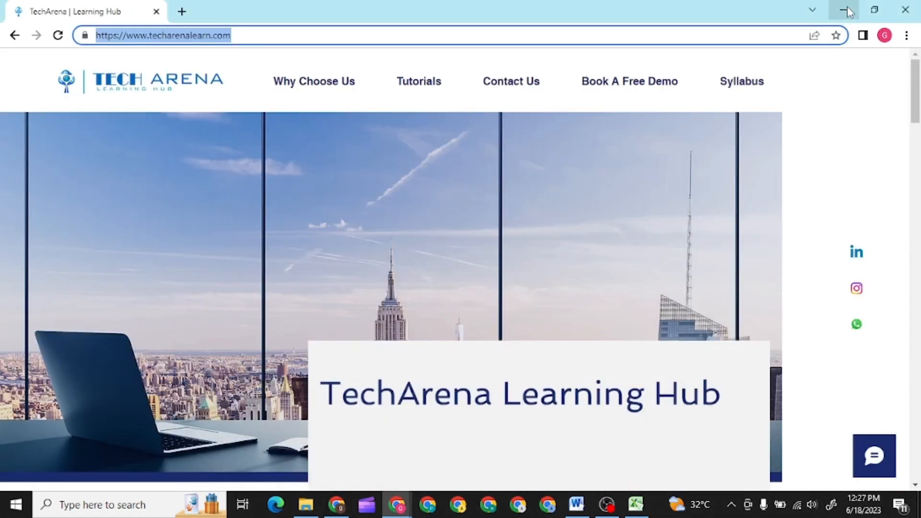
# Close the excel masterclass dataset1 workbook and paste the copied first names into Book1 starting at cell A5
pyautogui.click(637, 506)
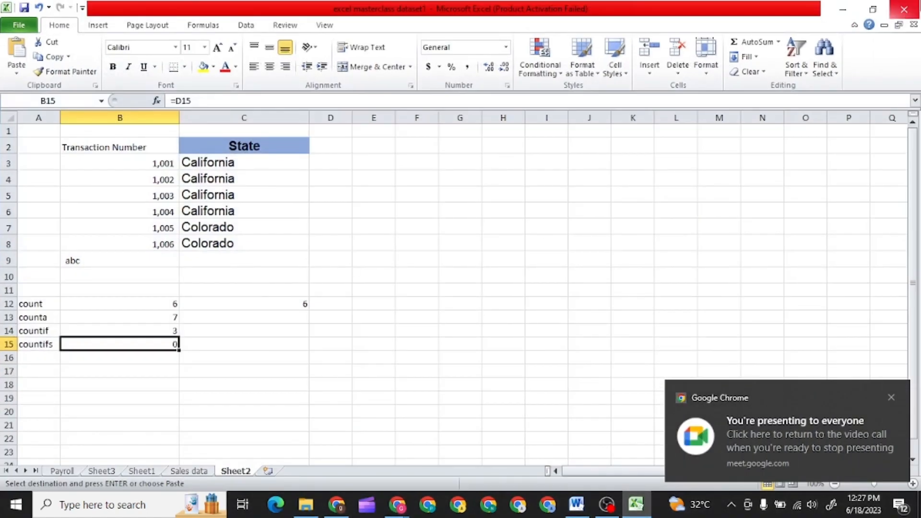
pyautogui.click(904, 9)
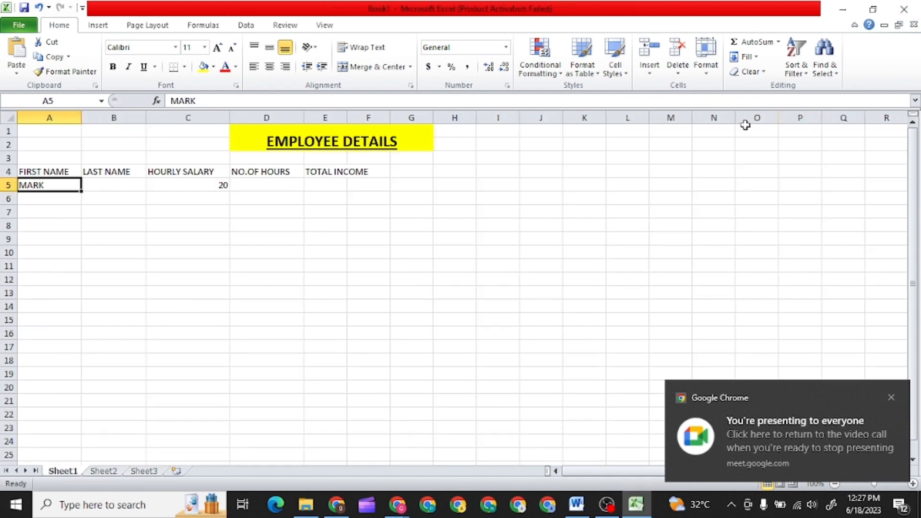
pyautogui.click(893, 398)
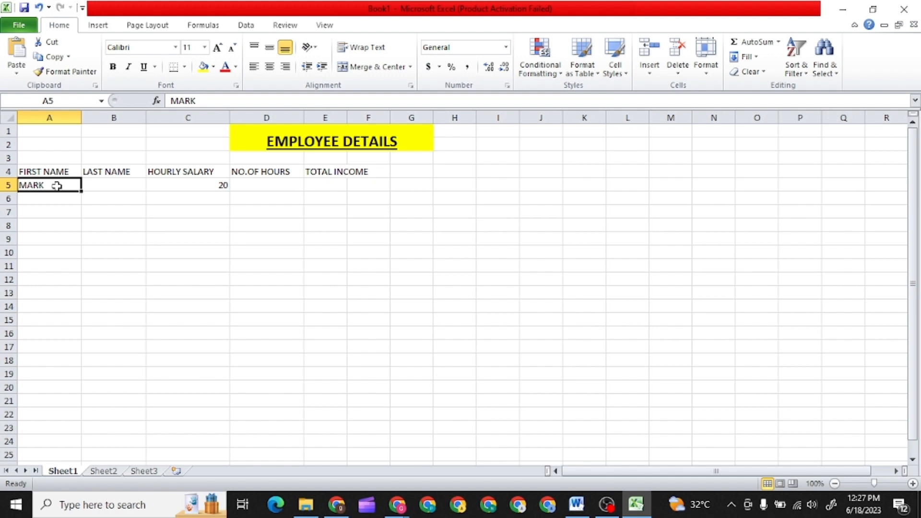
pyautogui.hotkey('ctrl', 'v')
pyautogui.scroll(-1, 65, 261)
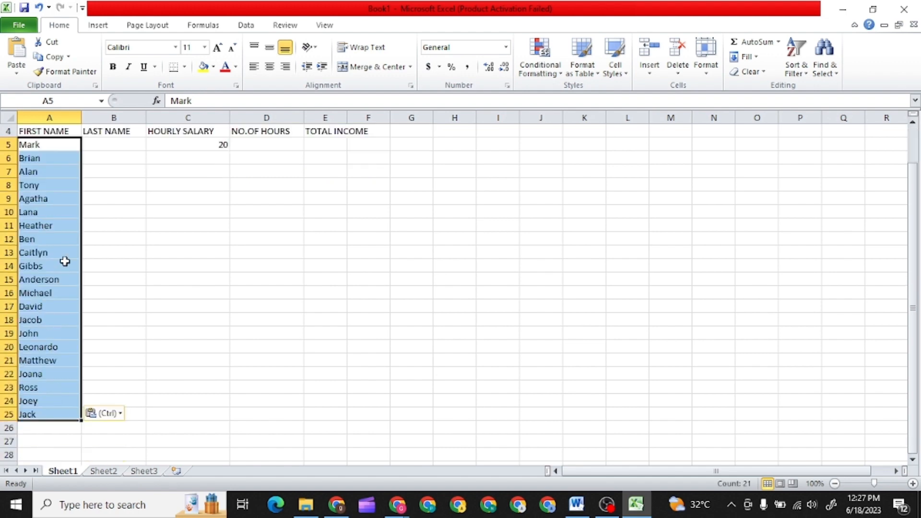
# Select cell B5 in Book1 and reopen the excel masterclass dataset1 workbook at its Payroll sheet
pyautogui.click(132, 247)
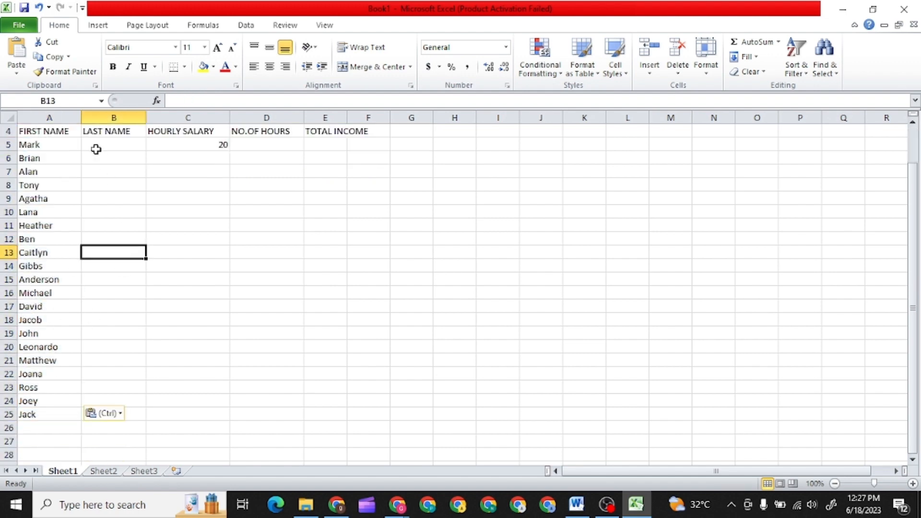
pyautogui.click(96, 149)
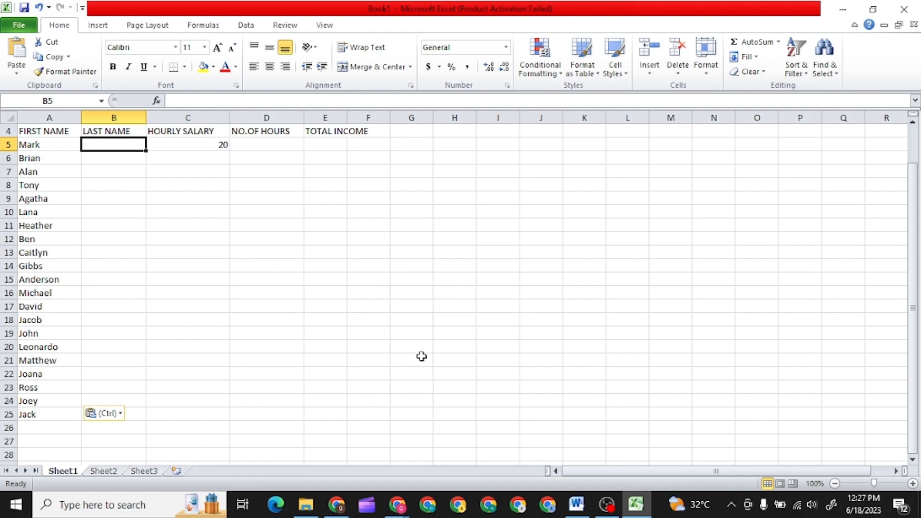
pyautogui.click(306, 504)
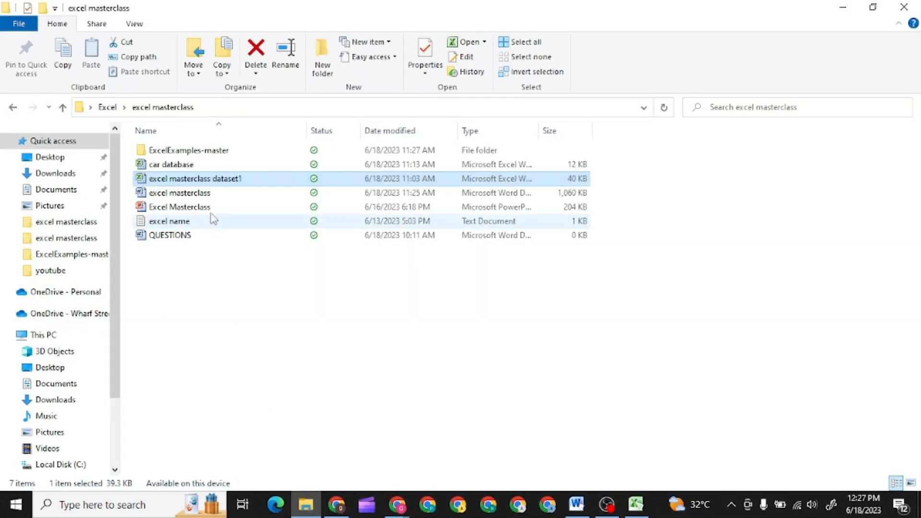
pyautogui.doubleClick(205, 180)
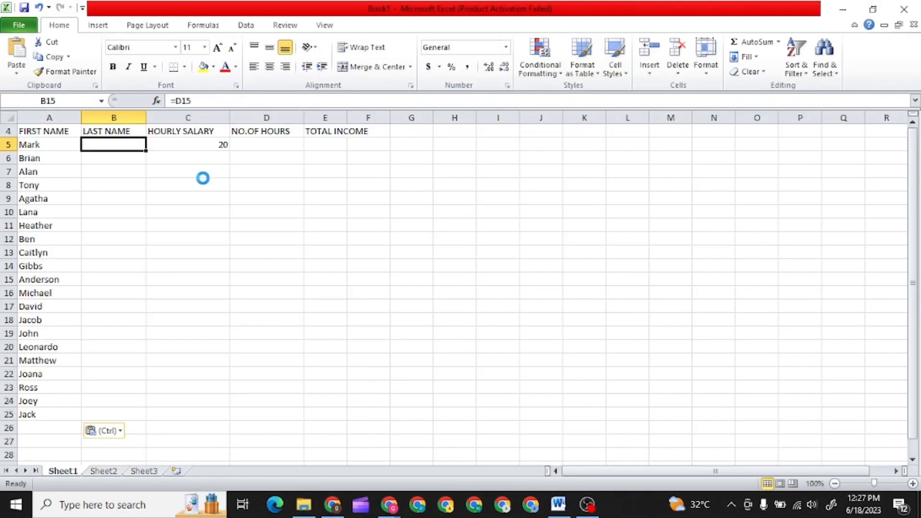
pyautogui.click(63, 471)
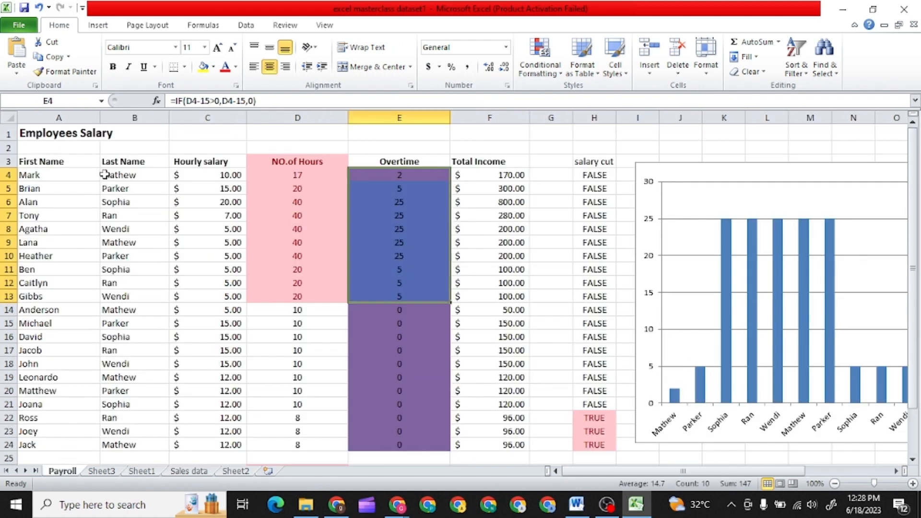
# Copy the last names in B4:B24 of the Payroll sheet and paste them into Book1 starting at cell B5
pyautogui.moveTo(105, 173); pyautogui.dragTo(131, 443)
pyautogui.hotkey('ctrl', 'c')
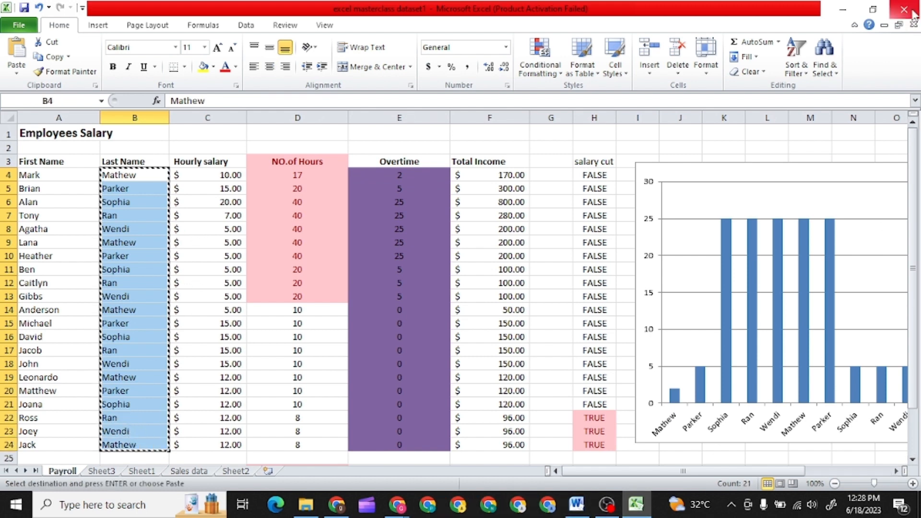
pyautogui.click(884, 25)
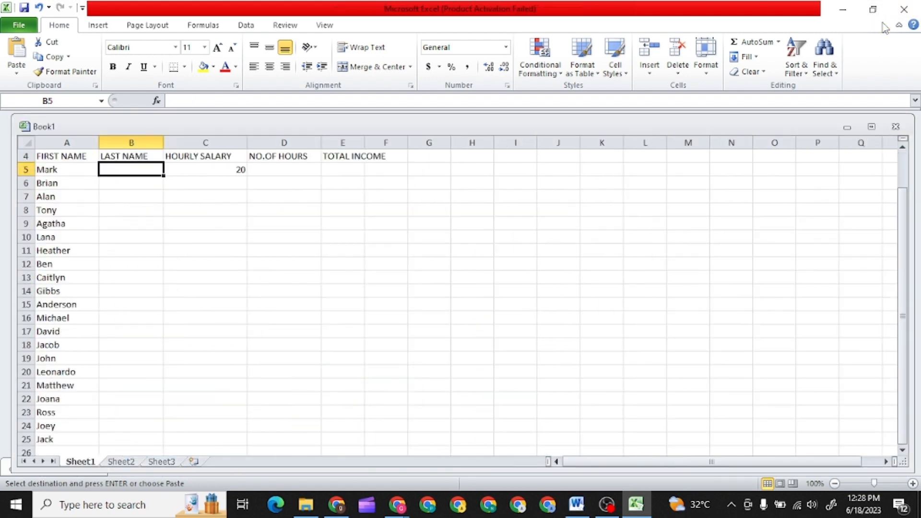
pyautogui.hotkey('ctrl', 'v')
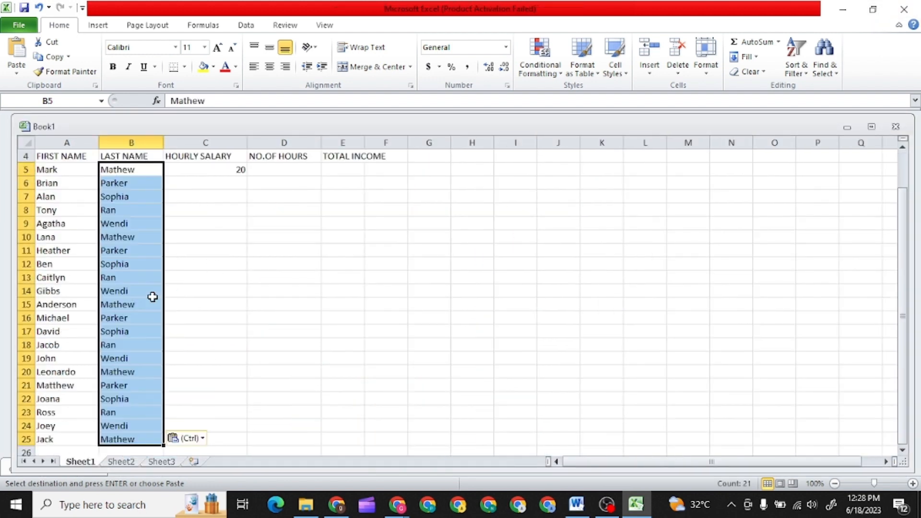
# Select cell C5 in Book1, then copy the hourly salaries in C4:C24 of the dataset's Payroll sheet
pyautogui.click(216, 171)
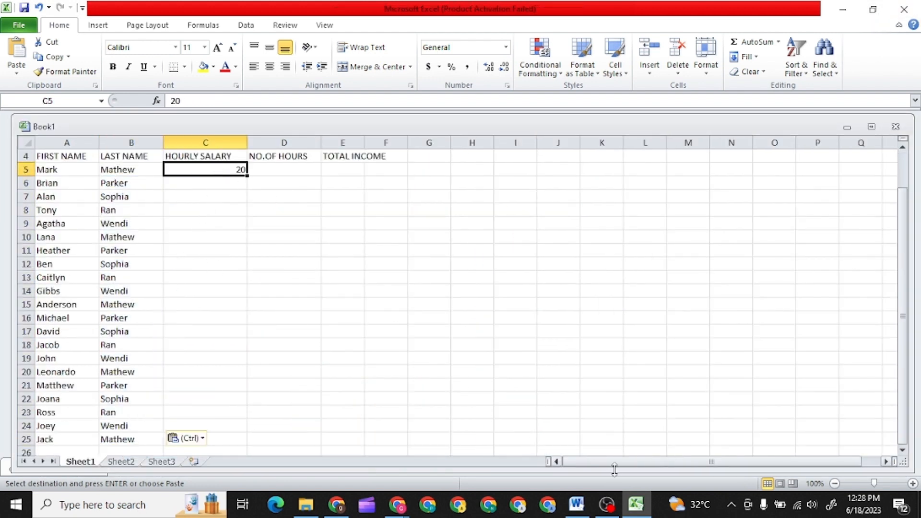
pyautogui.click(644, 514)
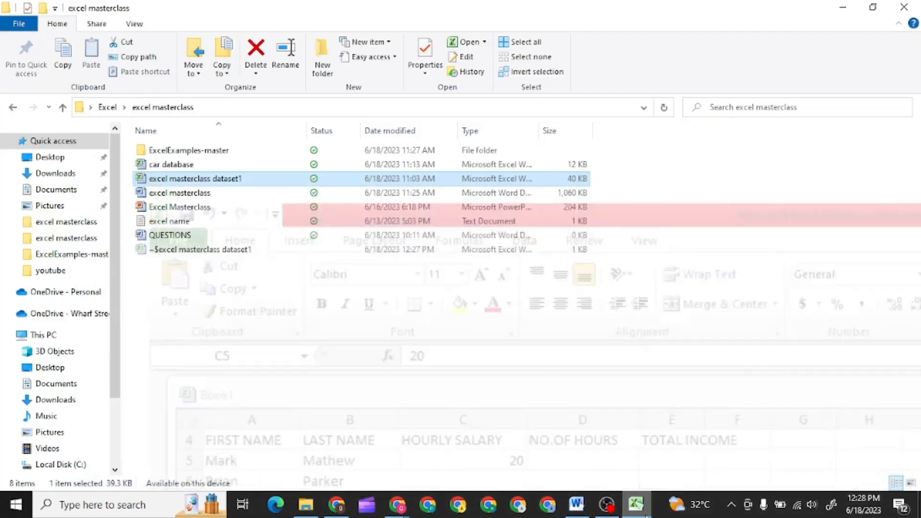
pyautogui.click(644, 515)
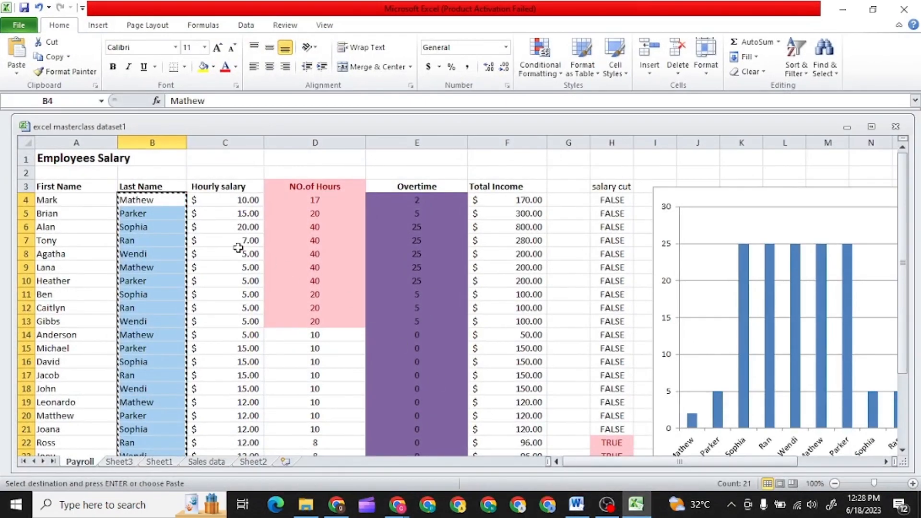
pyautogui.click(206, 196)
pyautogui.moveTo(206, 196); pyautogui.dragTo(231, 462)
pyautogui.click(225, 461)
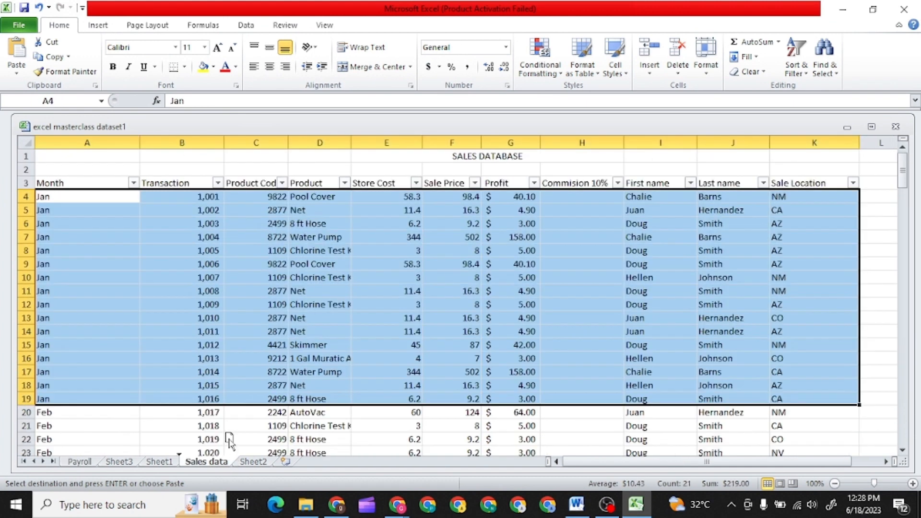
pyautogui.click(82, 462)
pyautogui.hotkey('ctrl', 'c')
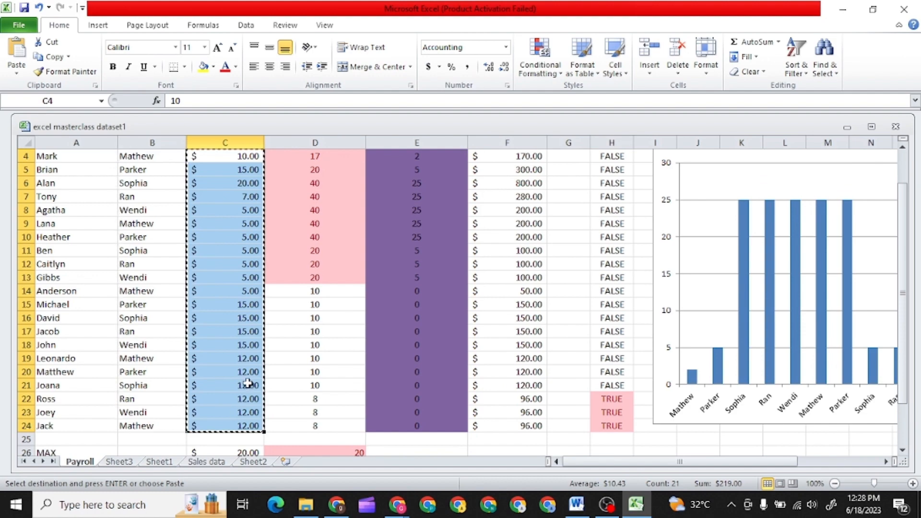
# Paste the copied hourly salaries into Book1 starting at cell C5, replacing the sample value, and select cell D5
pyautogui.click(634, 509)
pyautogui.click(634, 510)
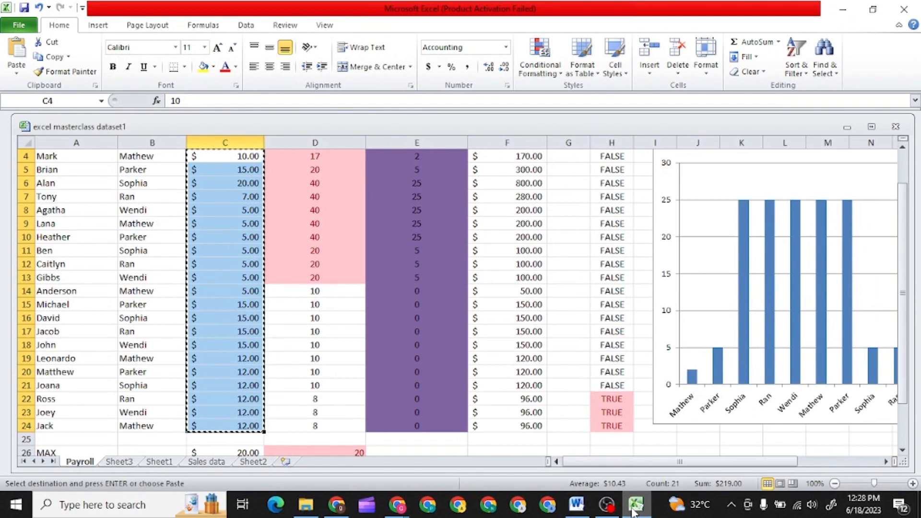
pyautogui.click(847, 126)
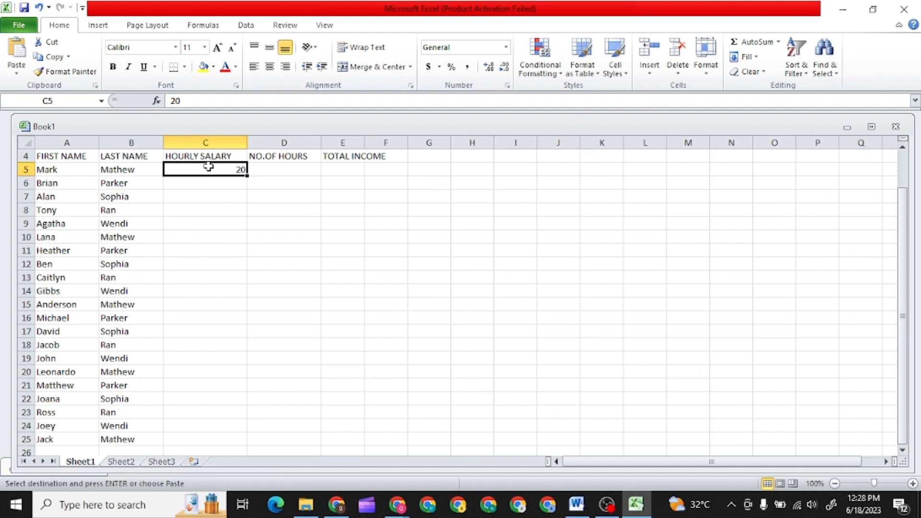
pyautogui.hotkey('ctrl', 'v')
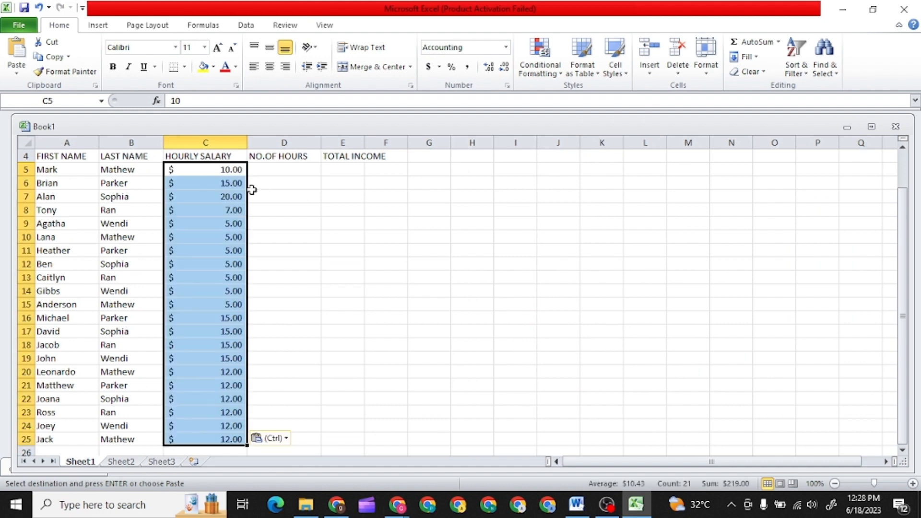
pyautogui.click(296, 172)
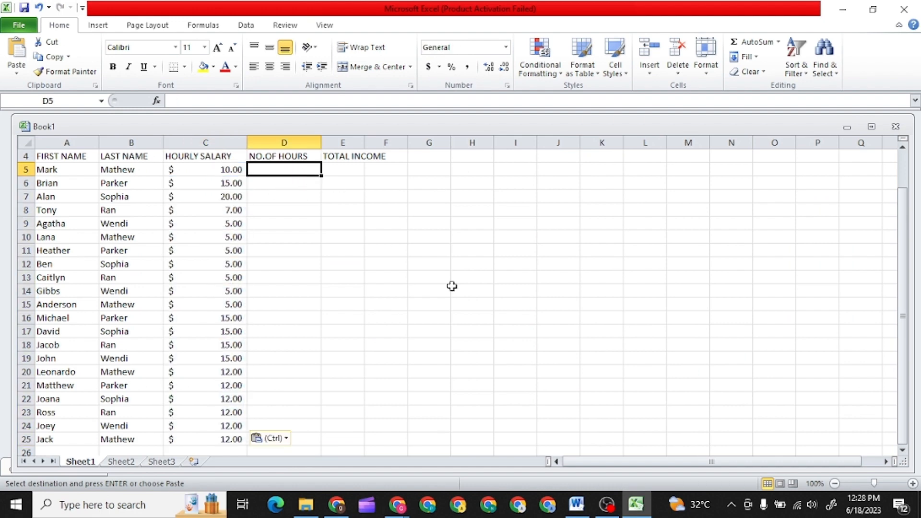
pyautogui.click(634, 513)
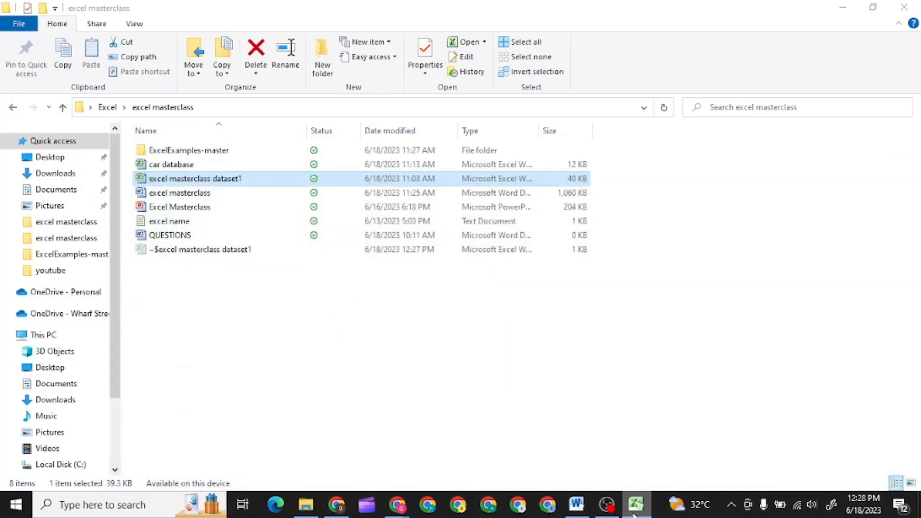
pyautogui.click(634, 514)
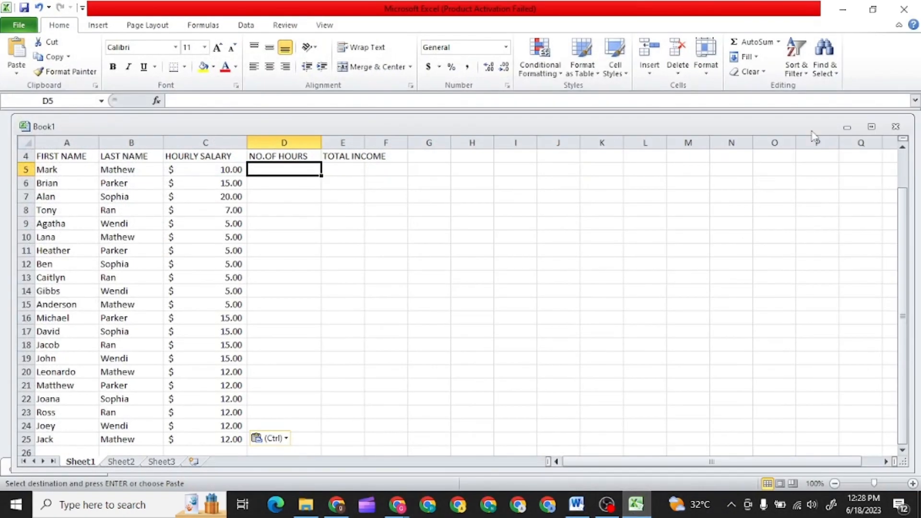
pyautogui.click(846, 127)
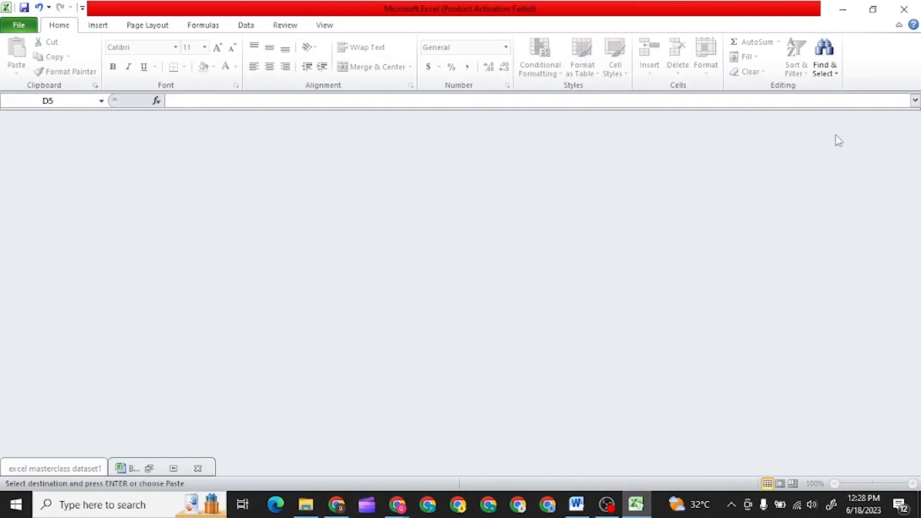
pyautogui.click(903, 9)
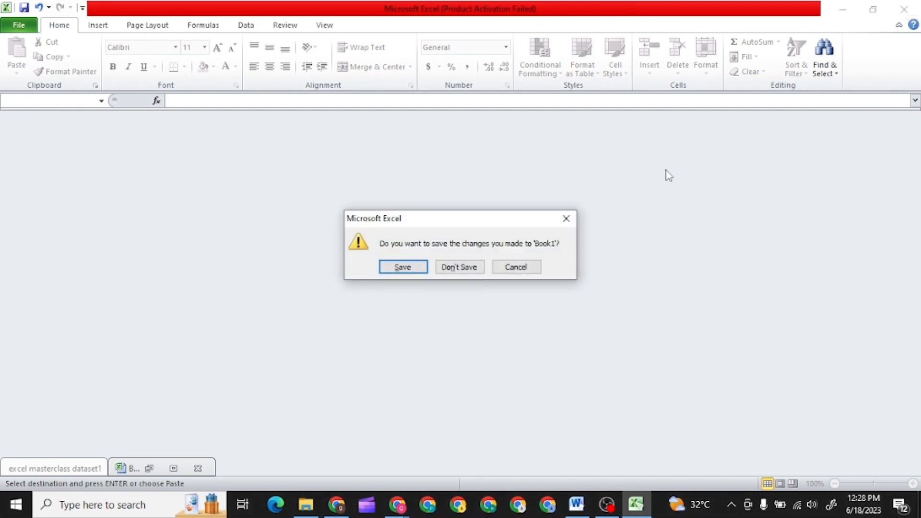
pyautogui.click(517, 267)
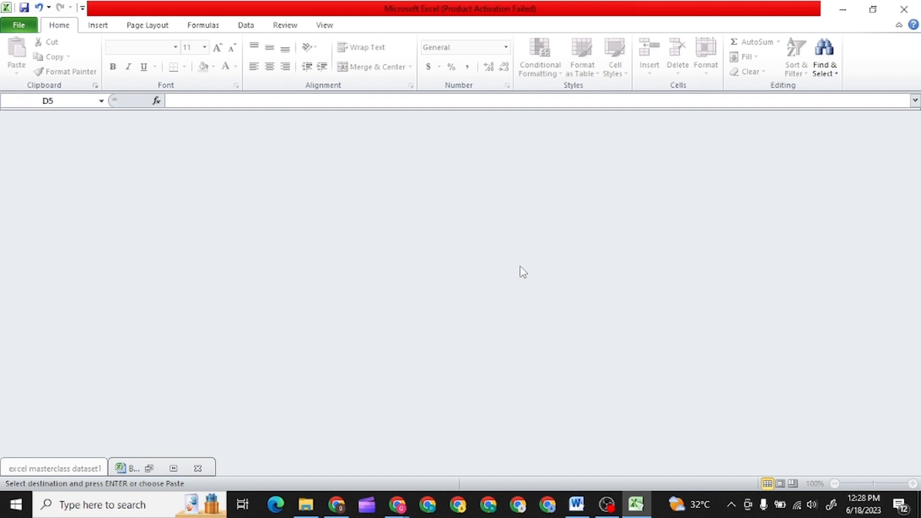
pyautogui.click(145, 469)
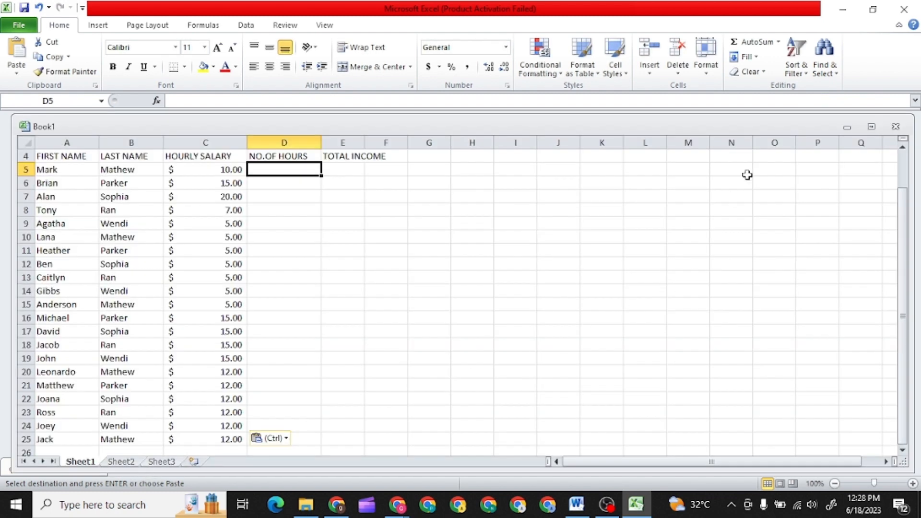
# Close Book1 without saving its changes and close the open dataset workbook, returning to the excel masterclass folder
pyautogui.click(904, 9)
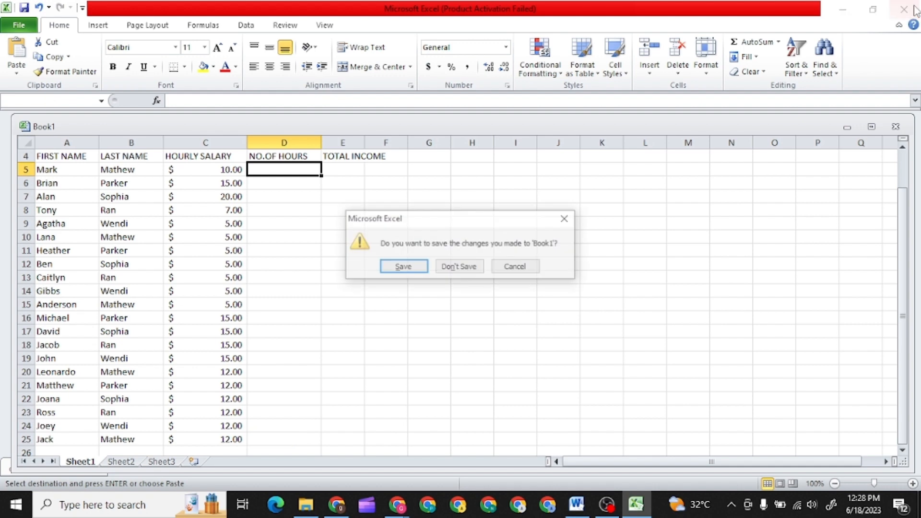
pyautogui.click(459, 267)
pyautogui.click(912, 8)
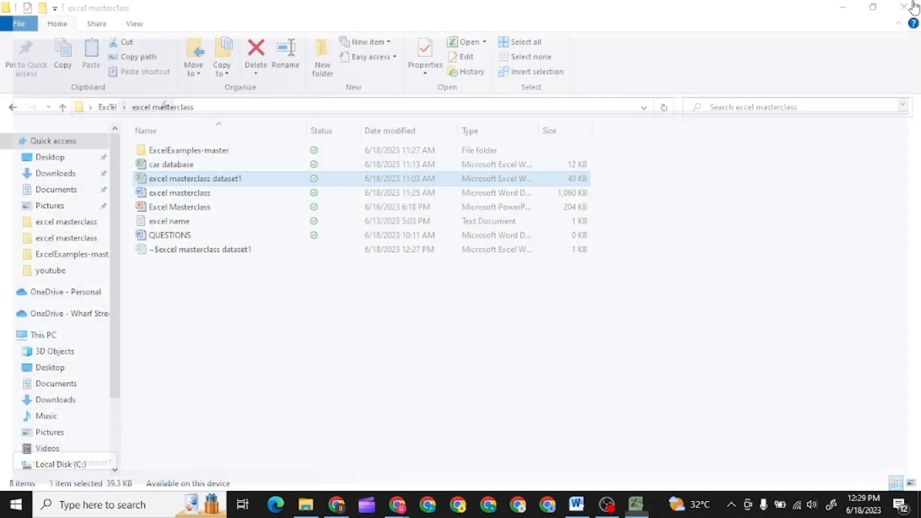
pyautogui.click(603, 506)
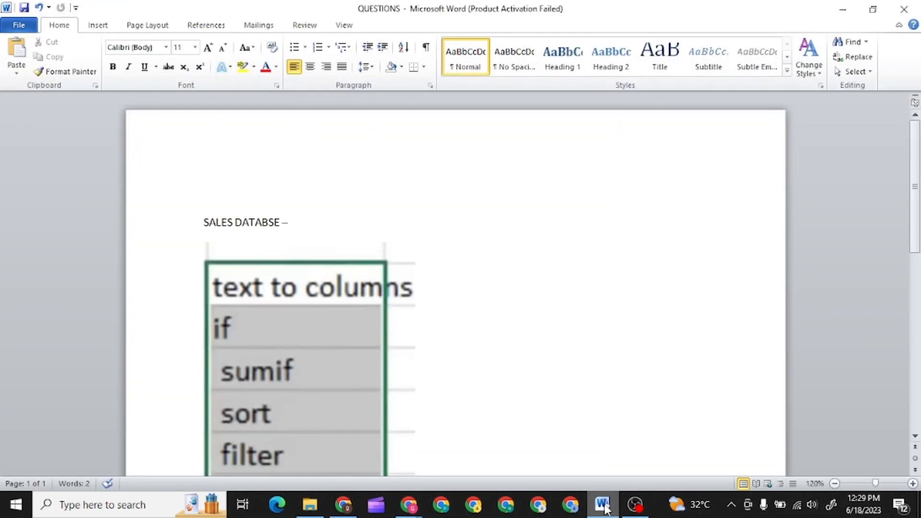
pyautogui.click(603, 506)
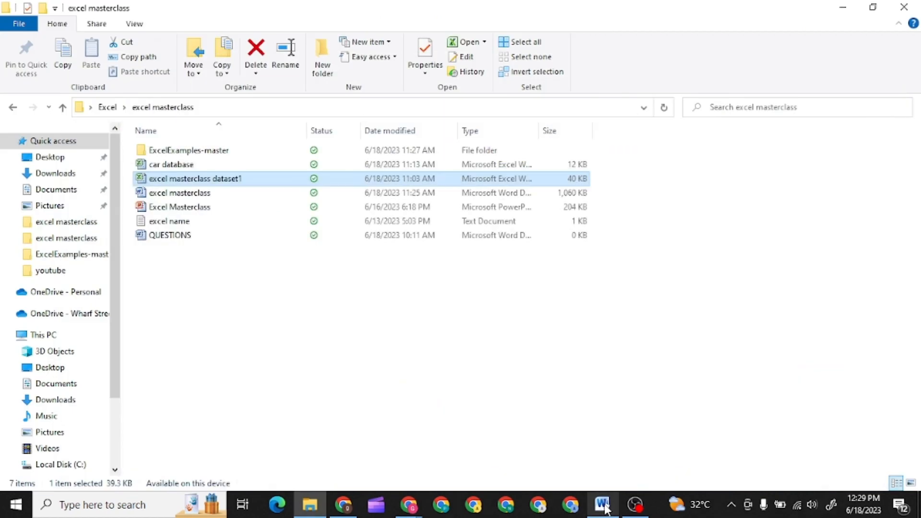
# Reopen the excel masterclass dataset1 workbook, dismiss the activation wizard, and show its Payroll sheet in a maximized workbook window
pyautogui.doubleClick(210, 182)
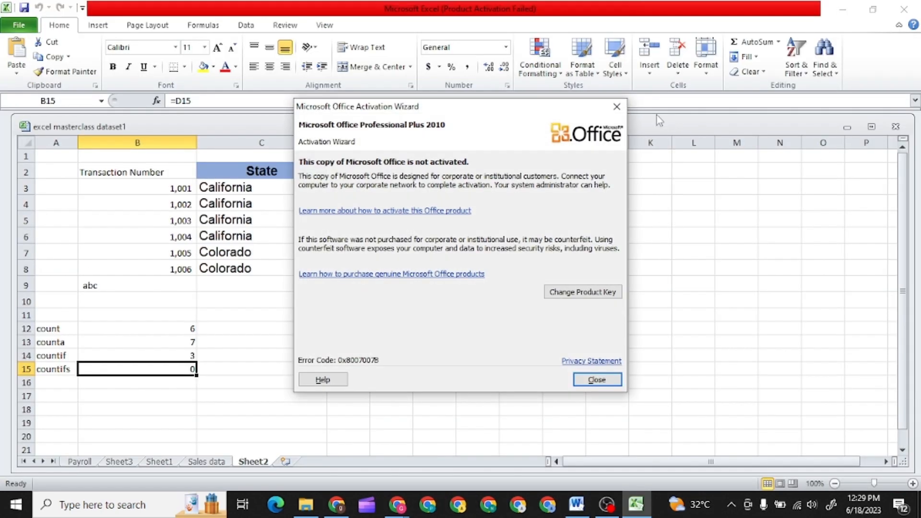
pyautogui.click(617, 106)
pyautogui.click(847, 127)
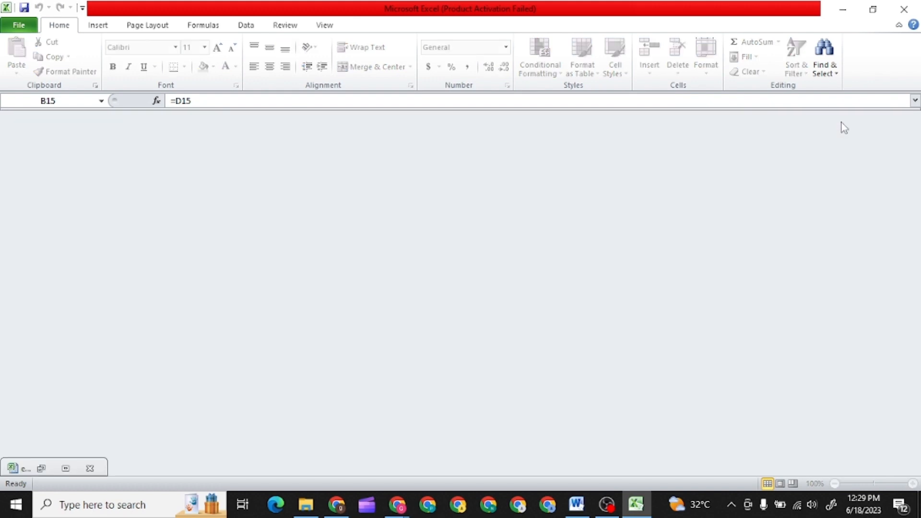
pyautogui.click(635, 504)
pyautogui.click(634, 504)
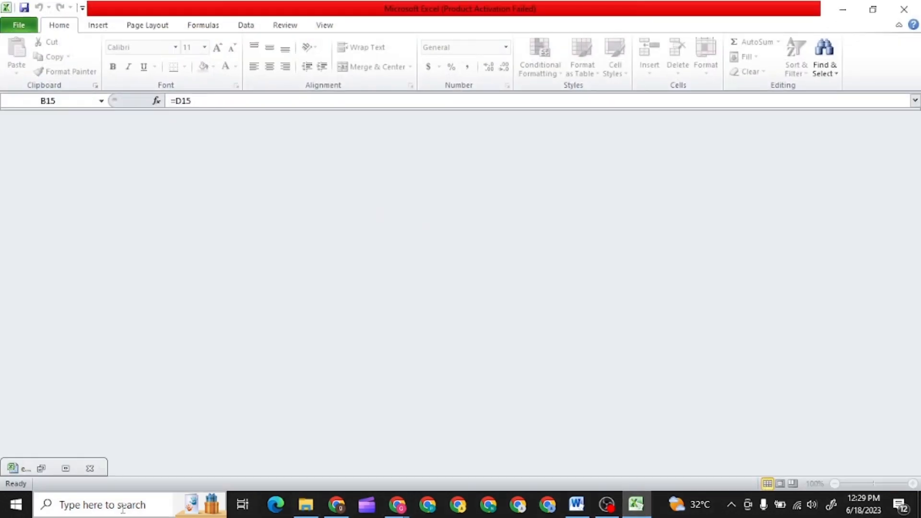
pyautogui.click(66, 469)
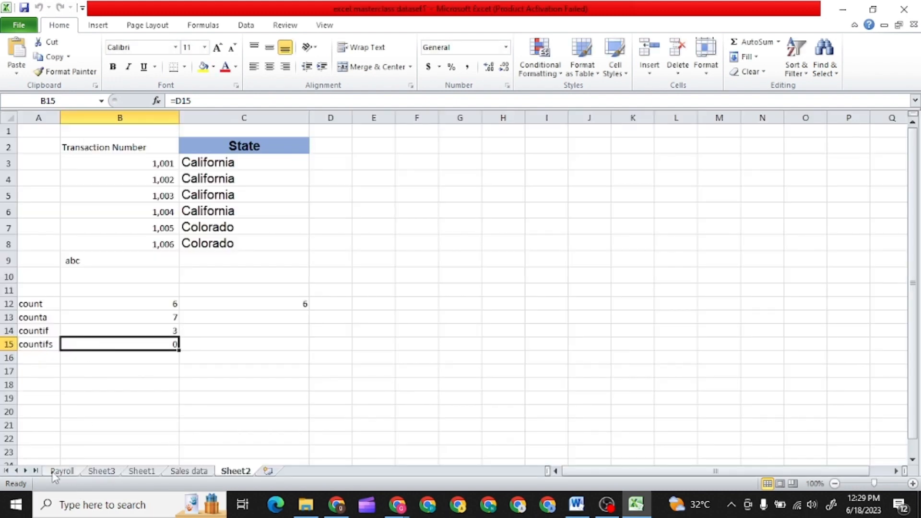
pyautogui.click(62, 470)
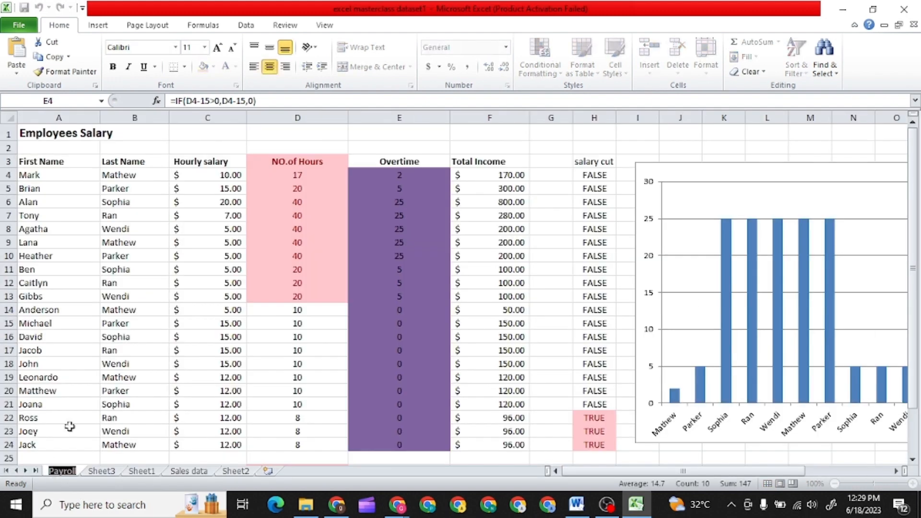
# Copy the range A3:D24 of the Payroll sheet, covering the First Name through NO.of Hours columns with their headers
pyautogui.click(22, 153)
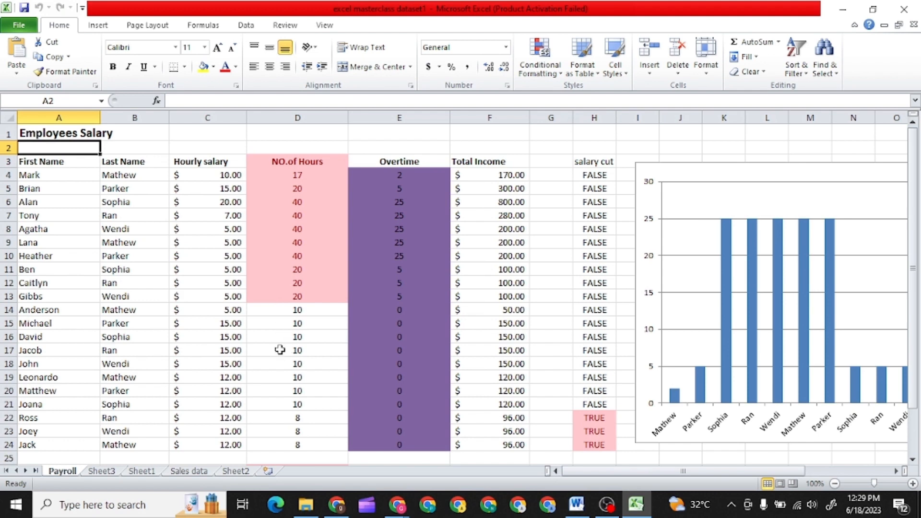
pyautogui.moveTo(21, 158); pyautogui.dragTo(293, 446)
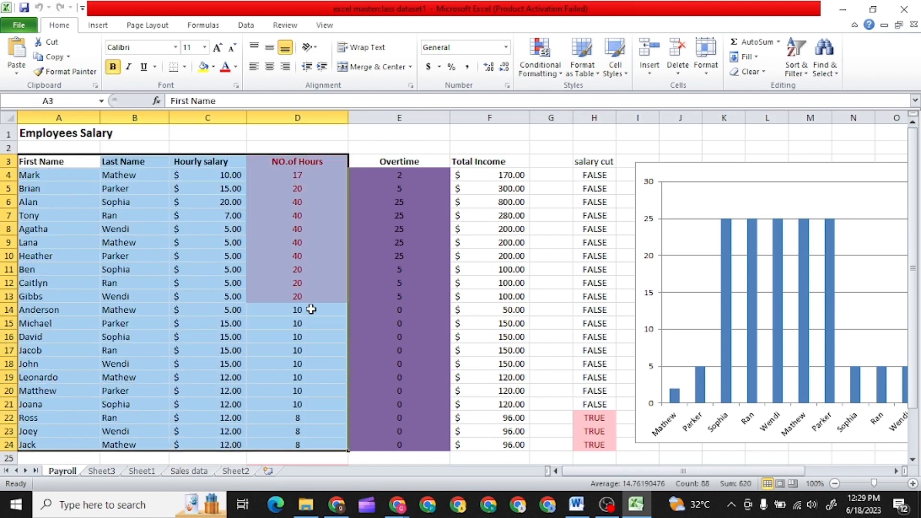
pyautogui.hotkey('ctrl', 'c')
# Launch Microsoft Excel 2010 again with a new blank workbook and dismiss the activation wizard
pyautogui.press('super+s')
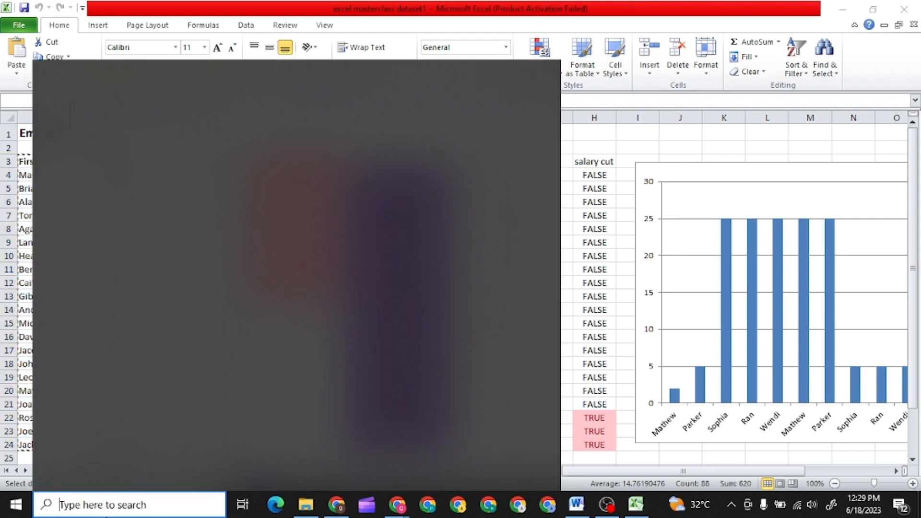
pyautogui.write('EXCEL')
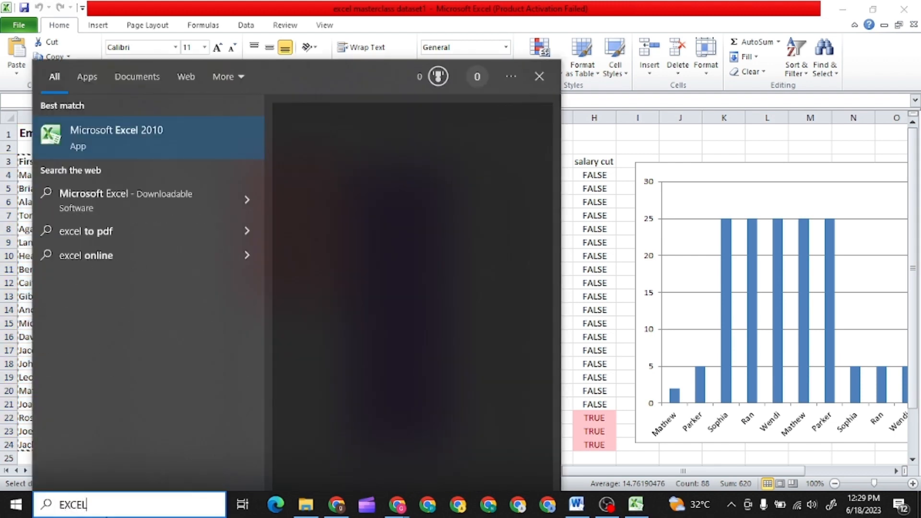
pyautogui.press('Escape')
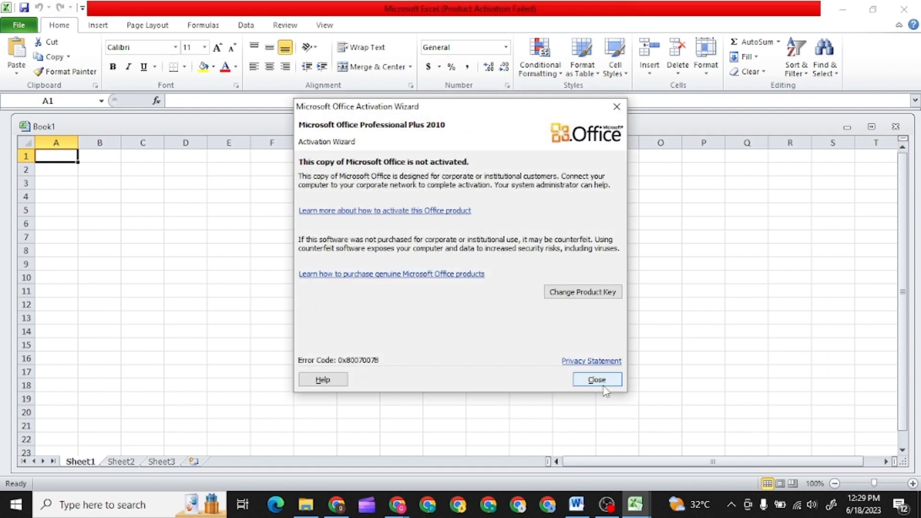
pyautogui.click(594, 379)
pyautogui.click(603, 384)
# Paste the copied employee table into Book1 starting at cell A3, select cell E1, and maximize the workbook window
pyautogui.click(59, 180)
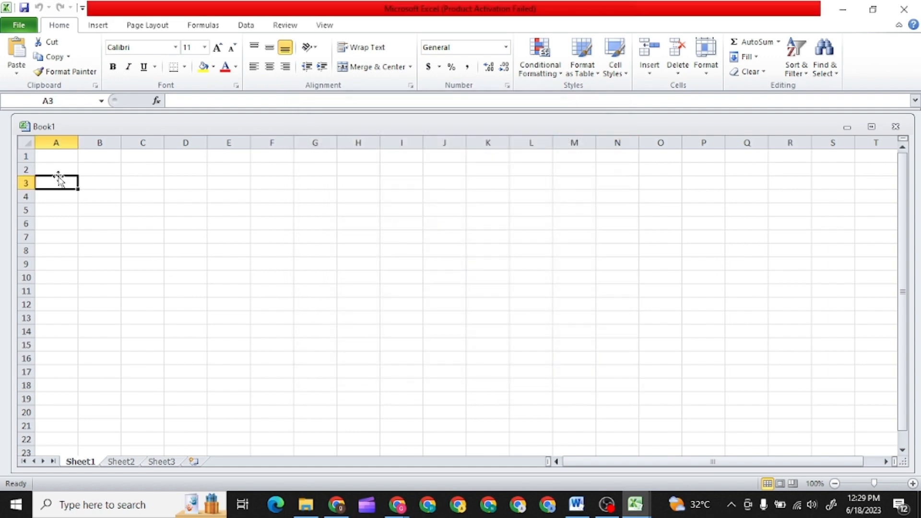
pyautogui.hotkey('ctrl', 'v')
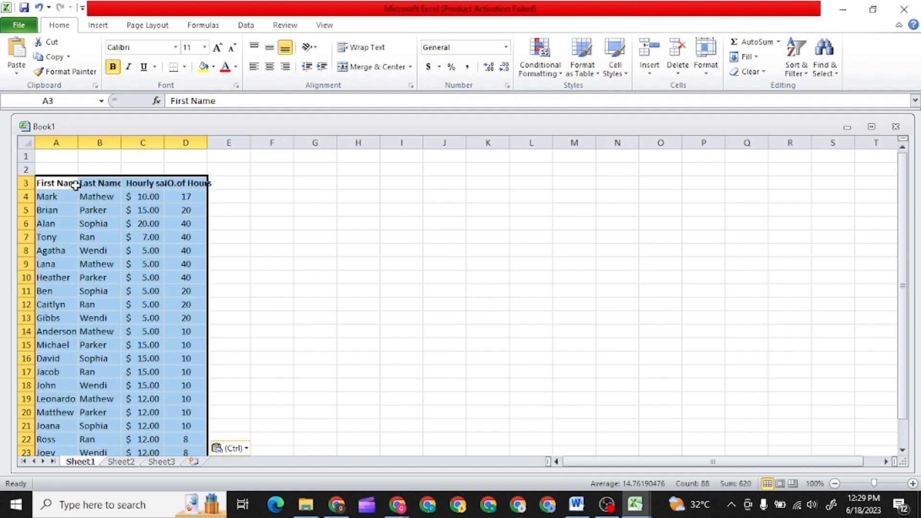
pyautogui.click(287, 227)
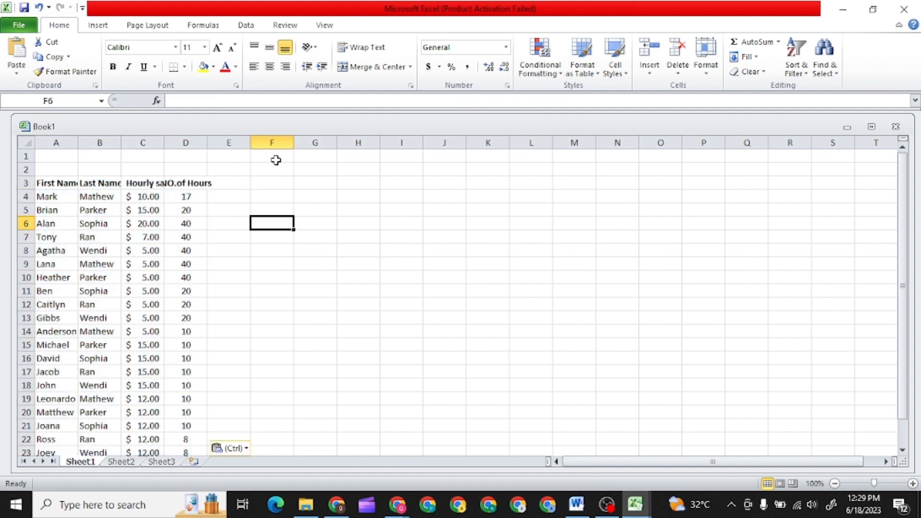
pyautogui.click(242, 157)
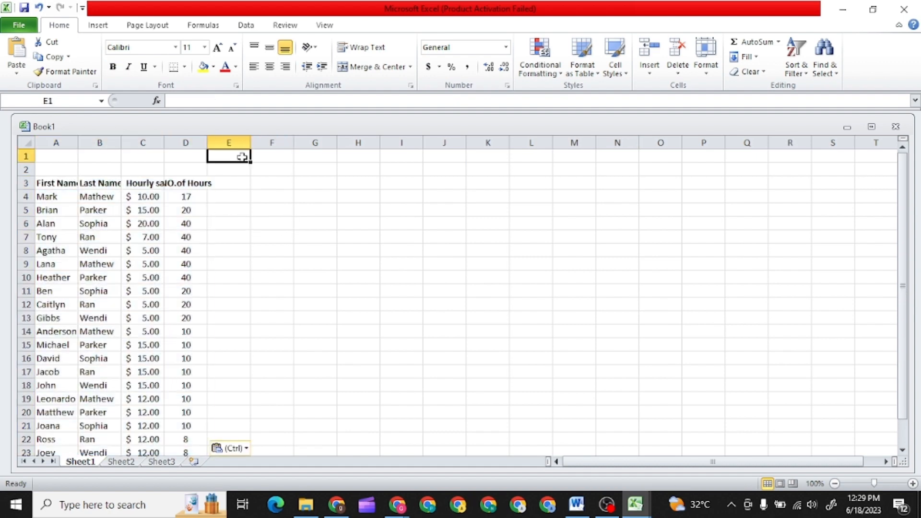
pyautogui.click(847, 127)
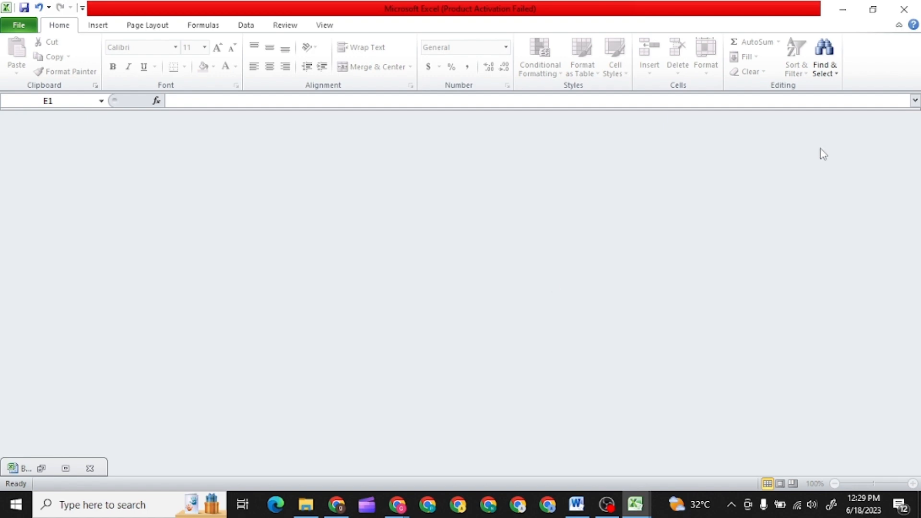
pyautogui.click(70, 468)
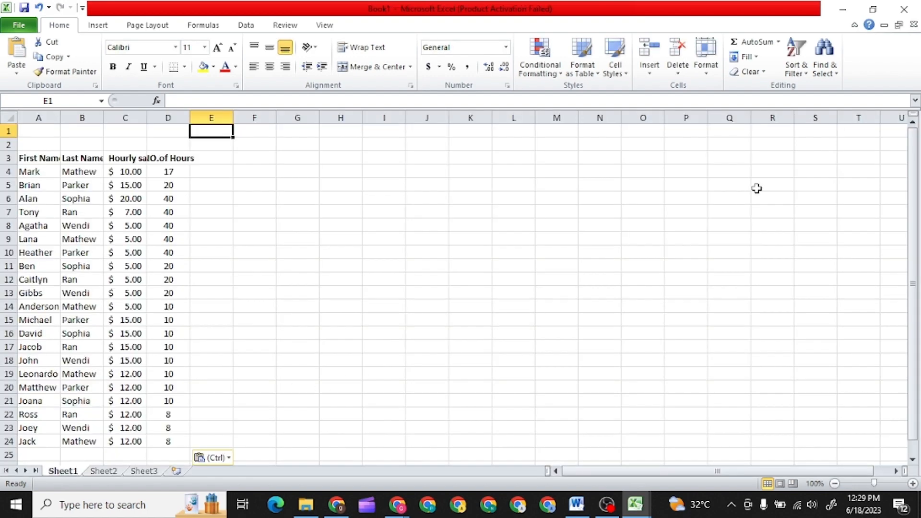
# Close the excel masterclass dataset1 workbook without saving its changes and switch back to Book1
pyautogui.click(843, 10)
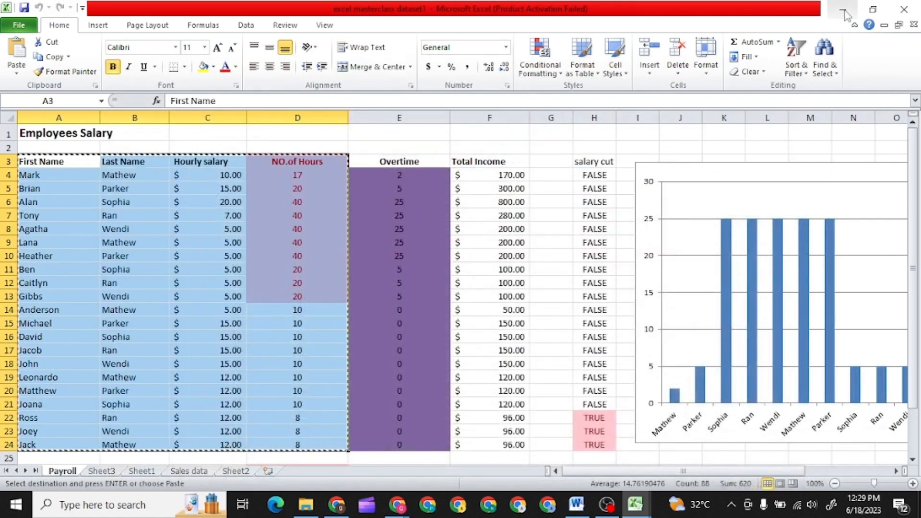
pyautogui.click(903, 10)
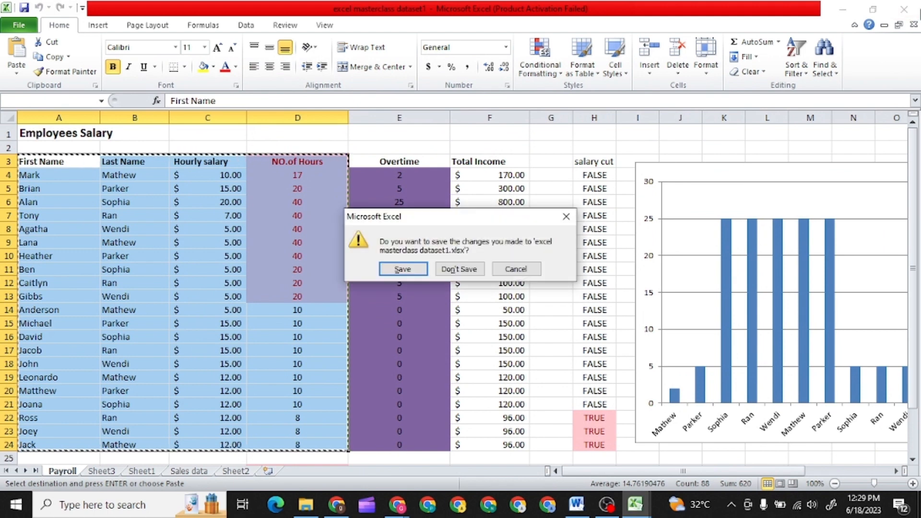
pyautogui.click(469, 271)
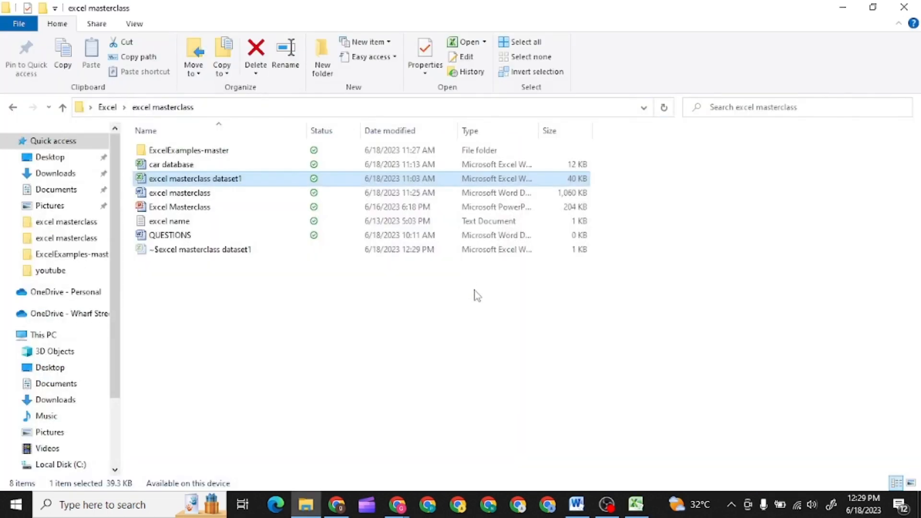
pyautogui.click(636, 504)
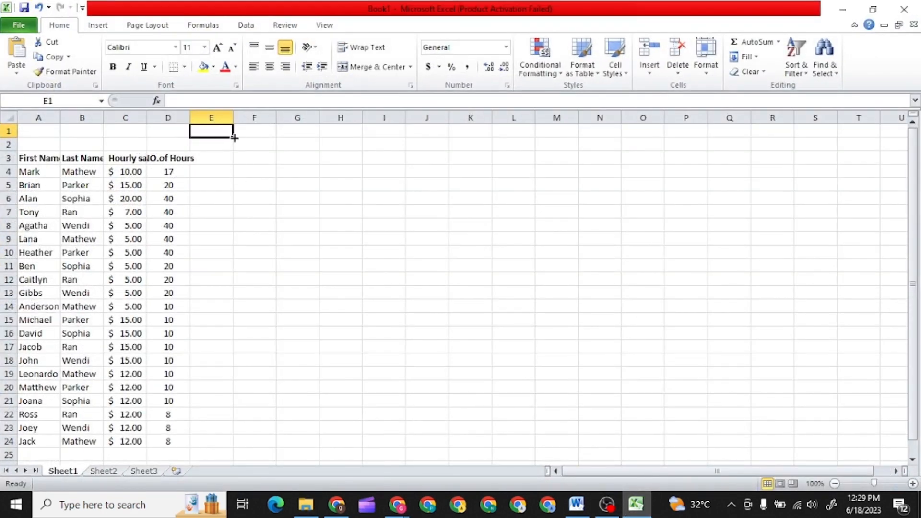
# Merge and center cells E1:H1 above the employee table for the title
pyautogui.moveTo(234, 138); pyautogui.dragTo(314, 140)
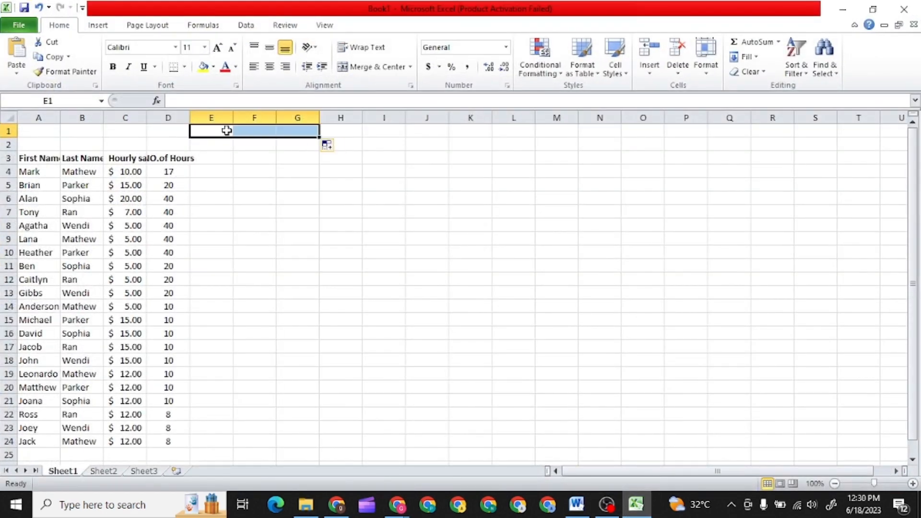
pyautogui.click(227, 130)
pyautogui.moveTo(233, 138); pyautogui.dragTo(302, 141)
pyautogui.click(303, 141)
pyautogui.moveTo(206, 131); pyautogui.dragTo(331, 140)
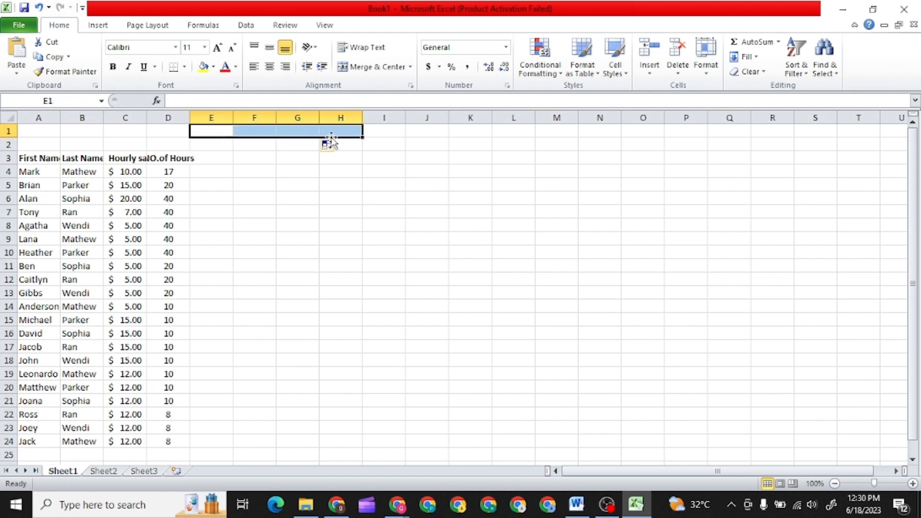
pyautogui.click(384, 66)
# Enter the title EMPLOYEE DETAILS in capitals in the merged cell E1:H1
pyautogui.doubleClick(261, 130)
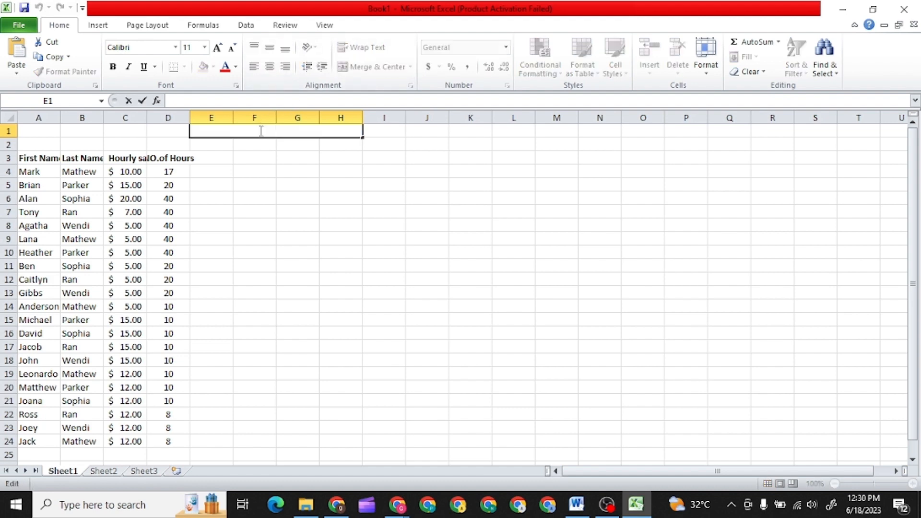
pyautogui.write('eMPLOYEE')
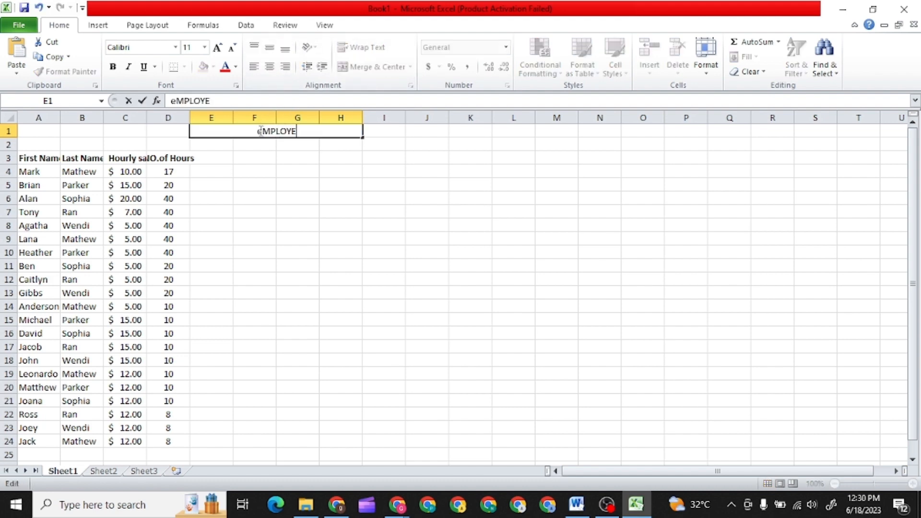
pyautogui.press('BackSpace')
pyautogui.press('BackSpace')
pyautogui.press('BackSpace')
pyautogui.press('BackSpace')
pyautogui.press('BackSpace')
pyautogui.press('BackSpace')
pyautogui.press('BackSpace')
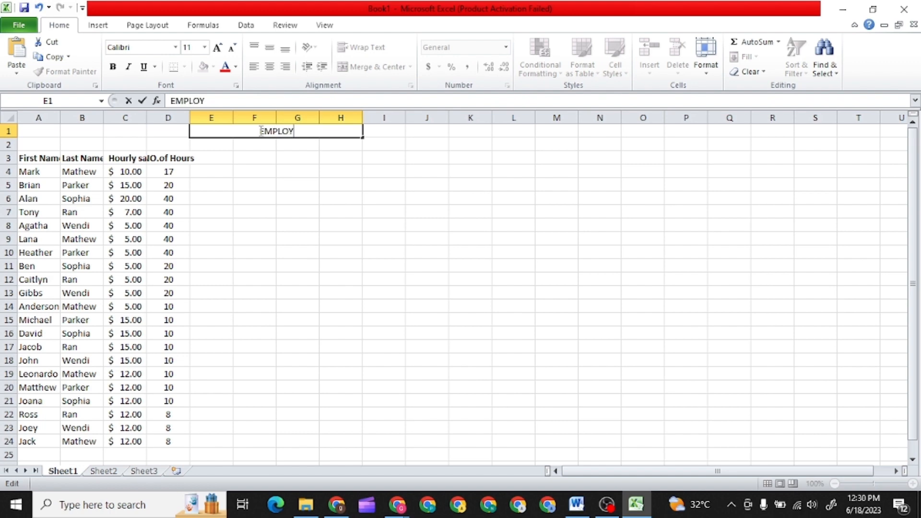
pyautogui.write('MPLOYEE DETAILS')
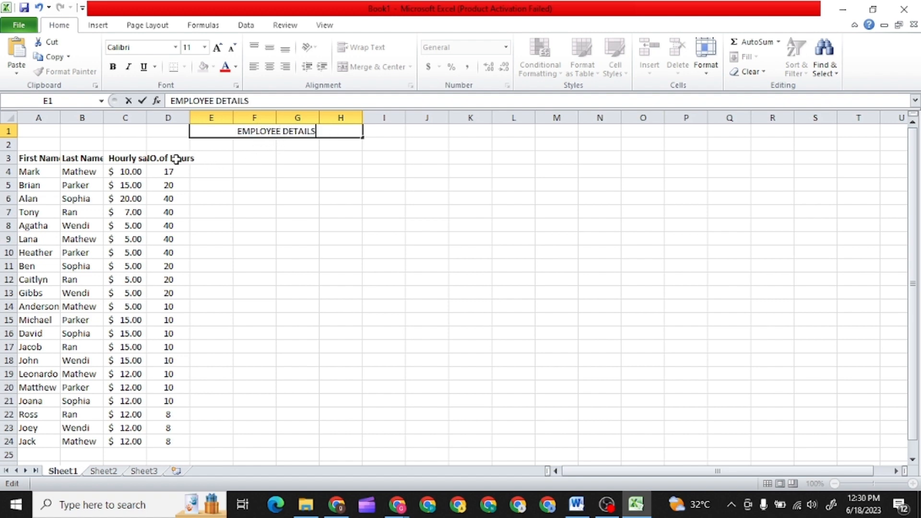
# Widen columns A through D so that the First Name, Last Name, Hourly salary and NO.of Hours headers fit fully
pyautogui.click(38, 162)
pyautogui.moveTo(59, 118); pyautogui.dragTo(192, 118)
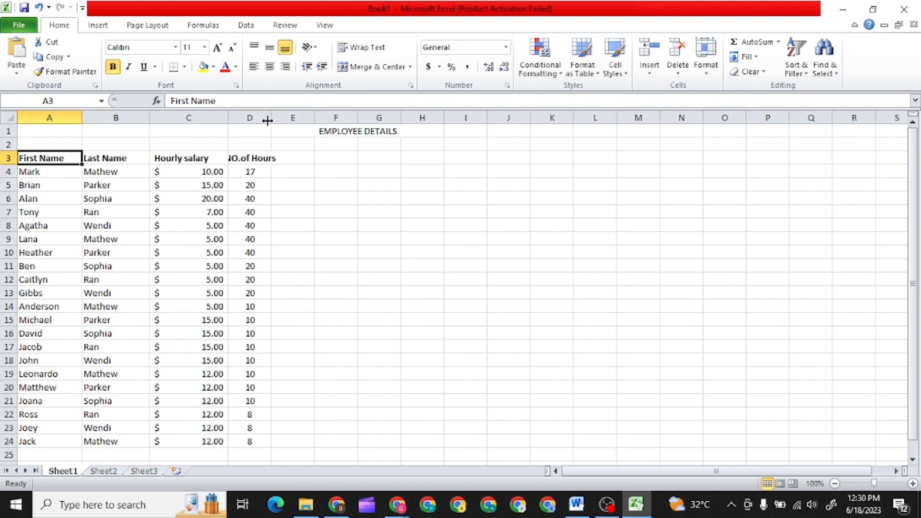
pyautogui.moveTo(271, 118); pyautogui.dragTo(316, 118)
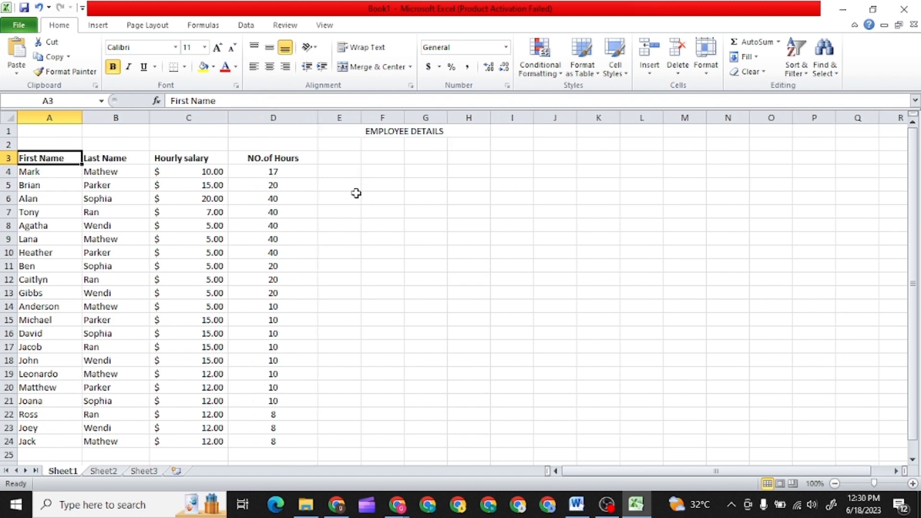
# Enter the header TOTAL INCOME in cell E3, beside the NO.of Hours header
pyautogui.click(345, 161)
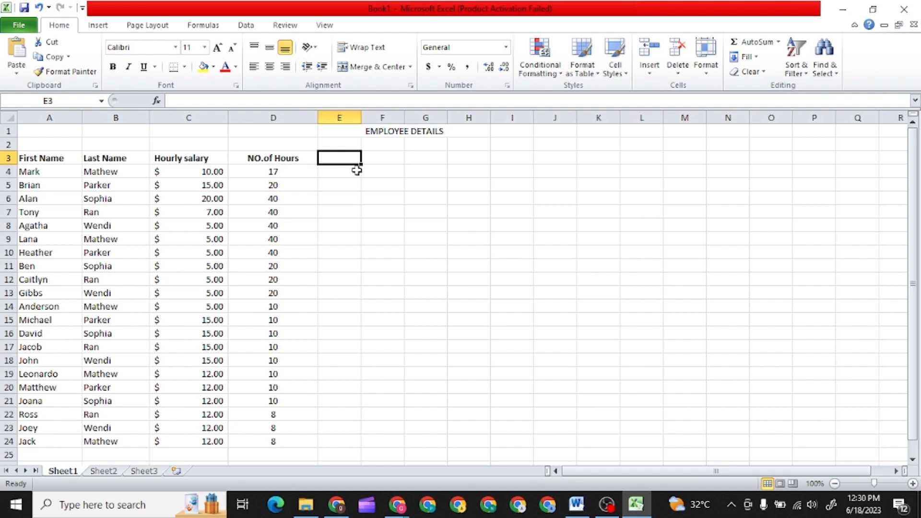
pyautogui.write('TOTAL')
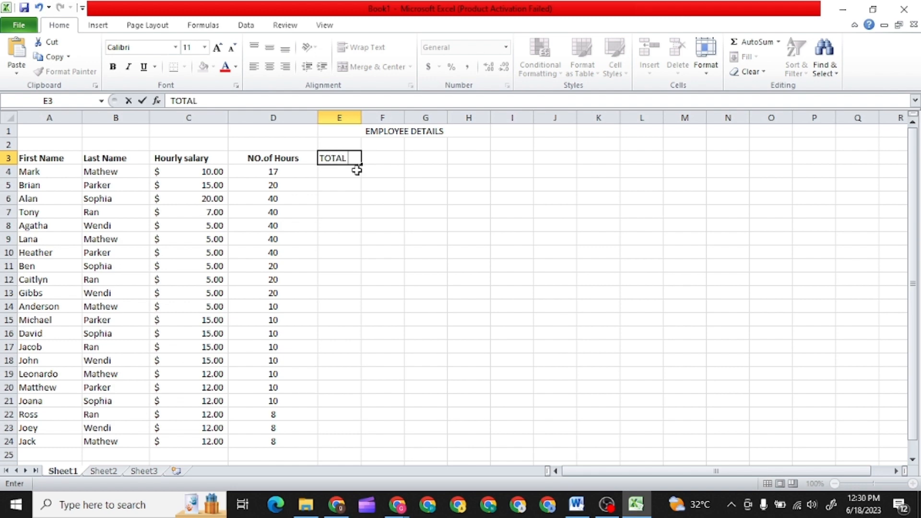
pyautogui.write(' INCOME')
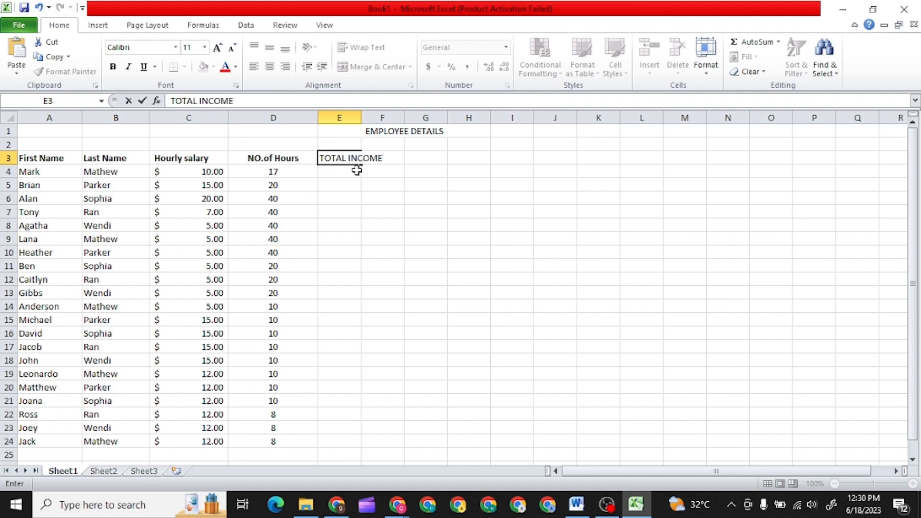
# Widen column E so that the TOTAL INCOME header fits fully
pyautogui.click(392, 159)
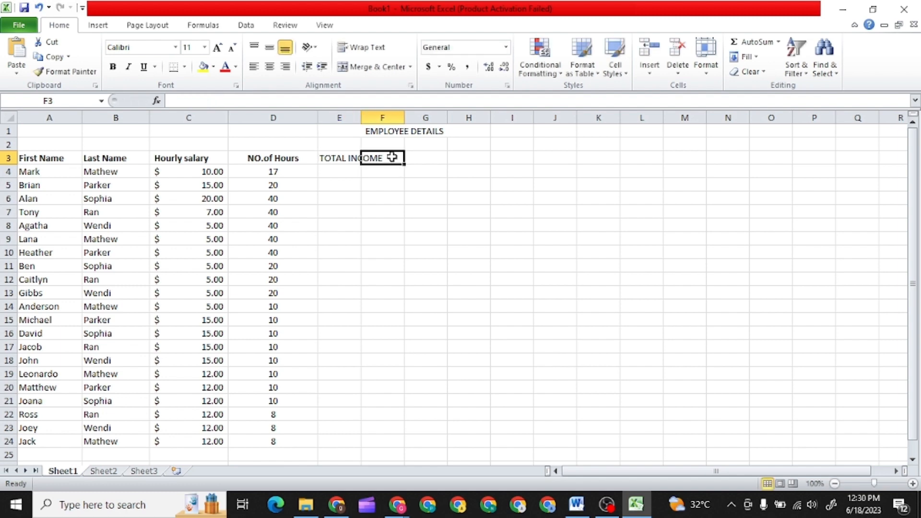
pyautogui.click(355, 117)
pyautogui.moveTo(362, 118); pyautogui.dragTo(386, 118)
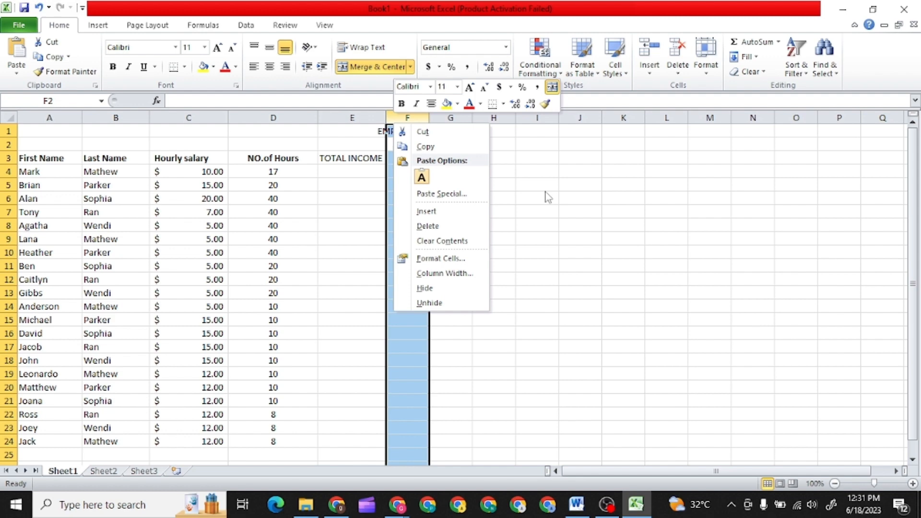
pyautogui.click(546, 192)
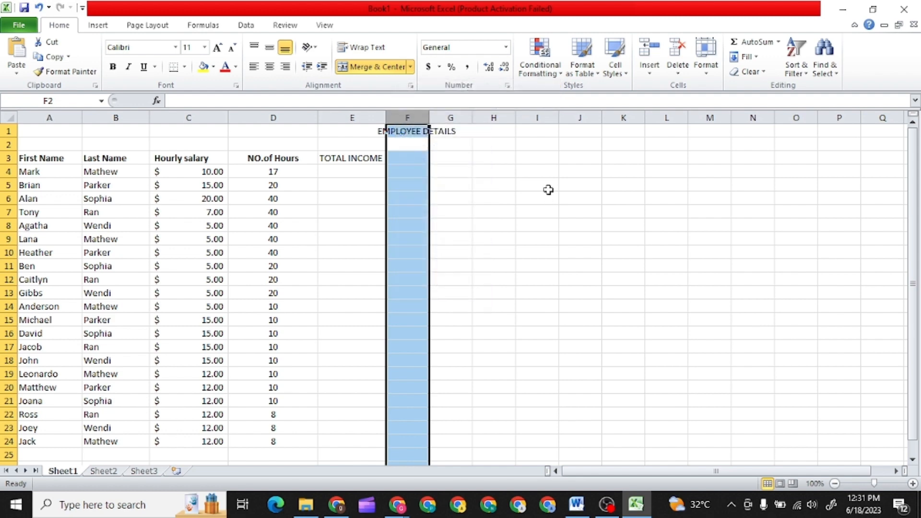
pyautogui.click(367, 158)
pyautogui.click(359, 171)
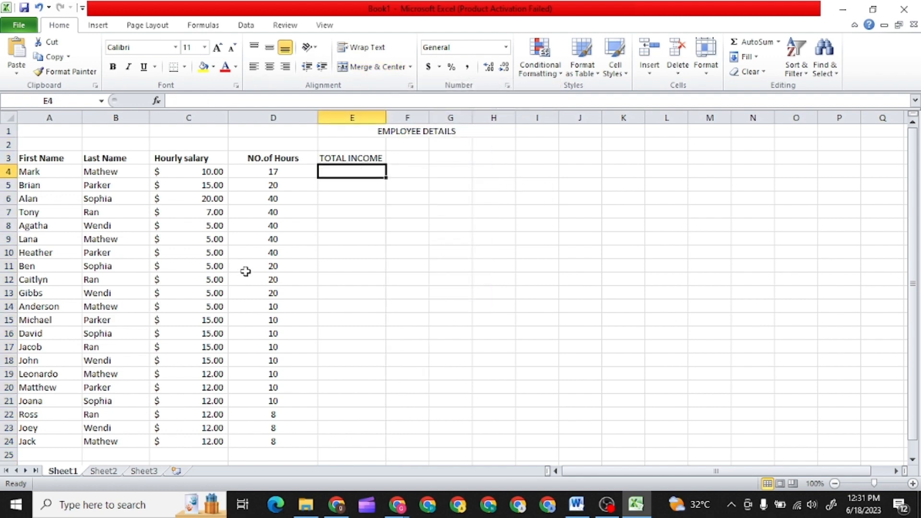
# Switch to the Google Meet call to check the in-call messages for student replies, and return to the Excel workbook
pyautogui.click(339, 505)
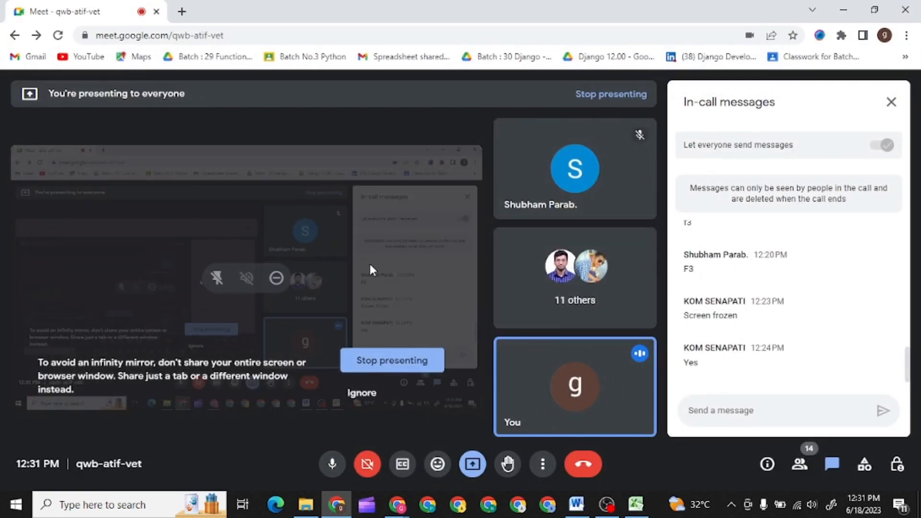
pyautogui.moveTo(635, 507)
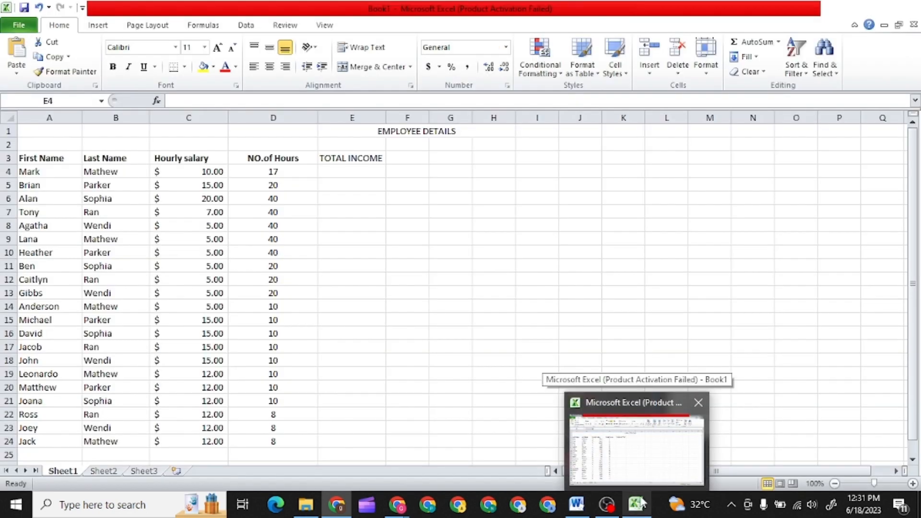
pyautogui.click(637, 481)
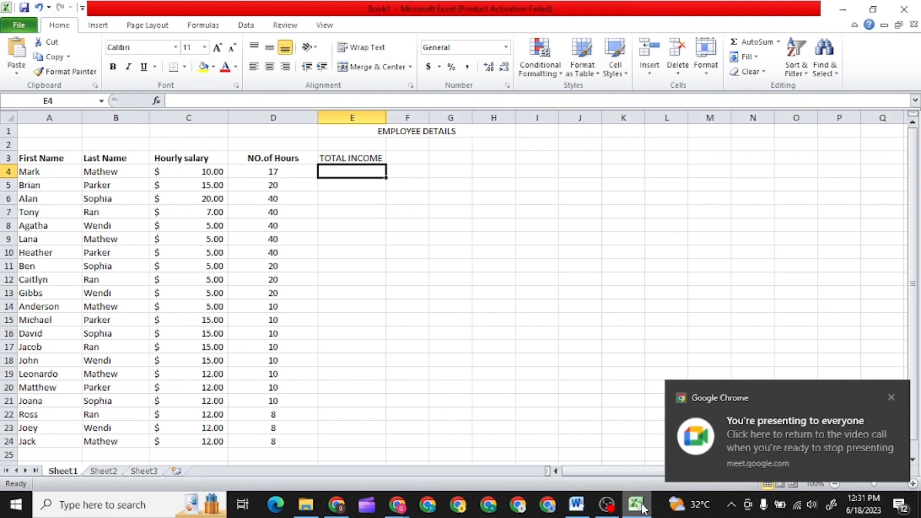
pyautogui.click(893, 393)
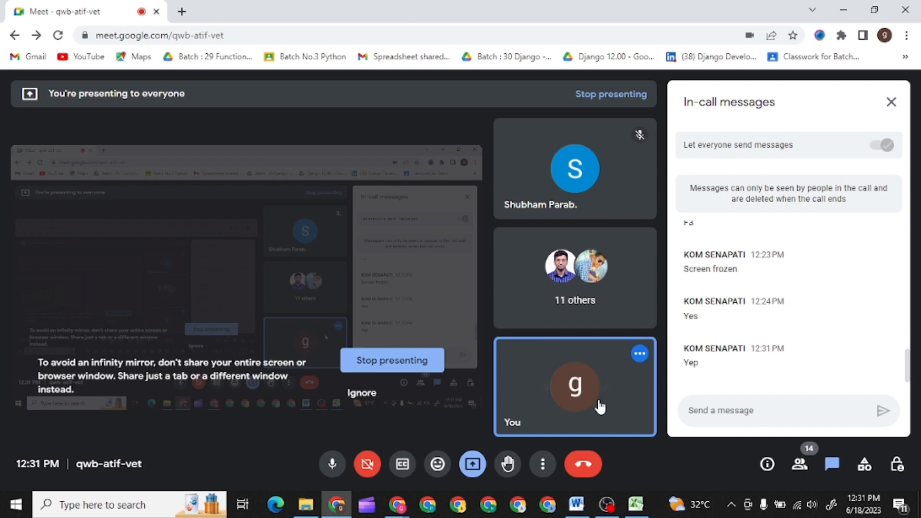
pyautogui.click(635, 504)
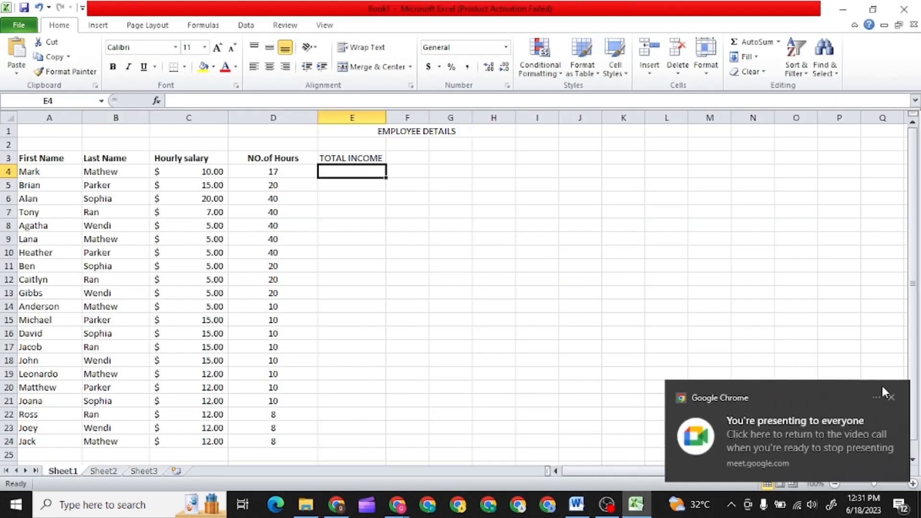
pyautogui.click(892, 396)
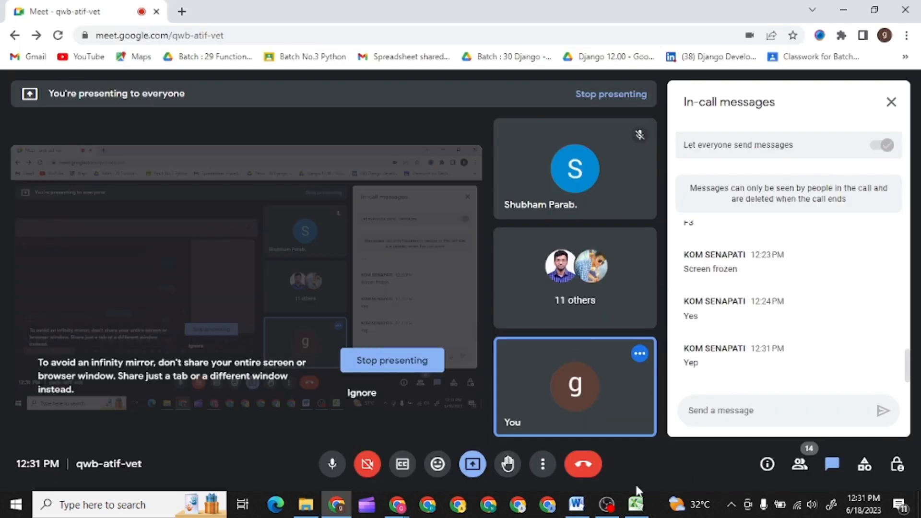
pyautogui.click(630, 507)
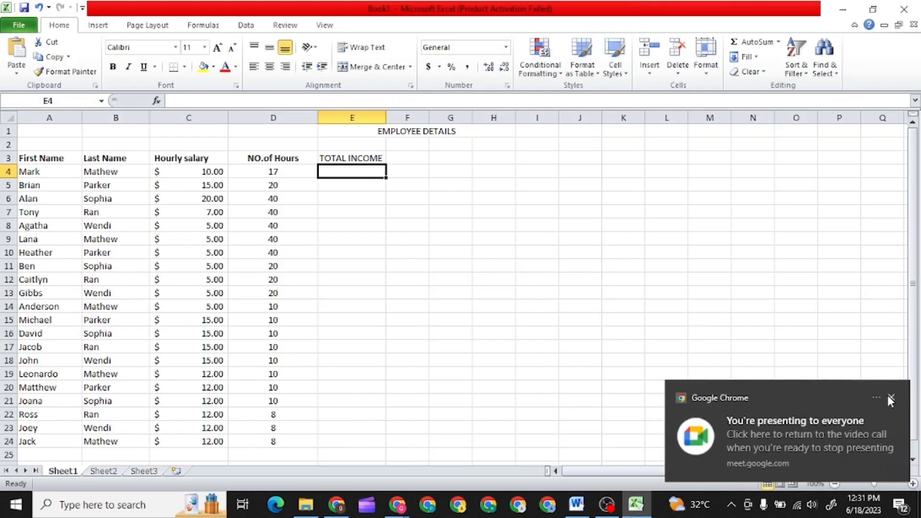
pyautogui.click(887, 398)
pyautogui.click(642, 505)
pyautogui.click(891, 398)
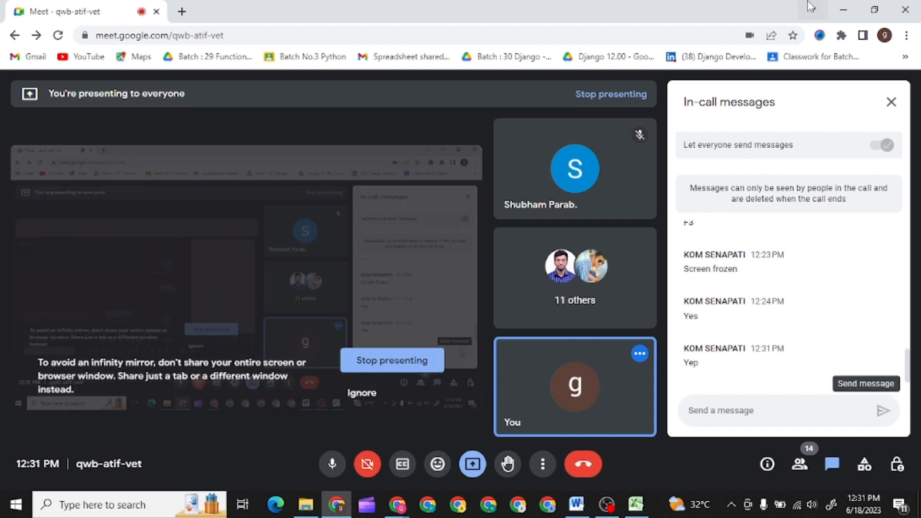
pyautogui.click(842, 10)
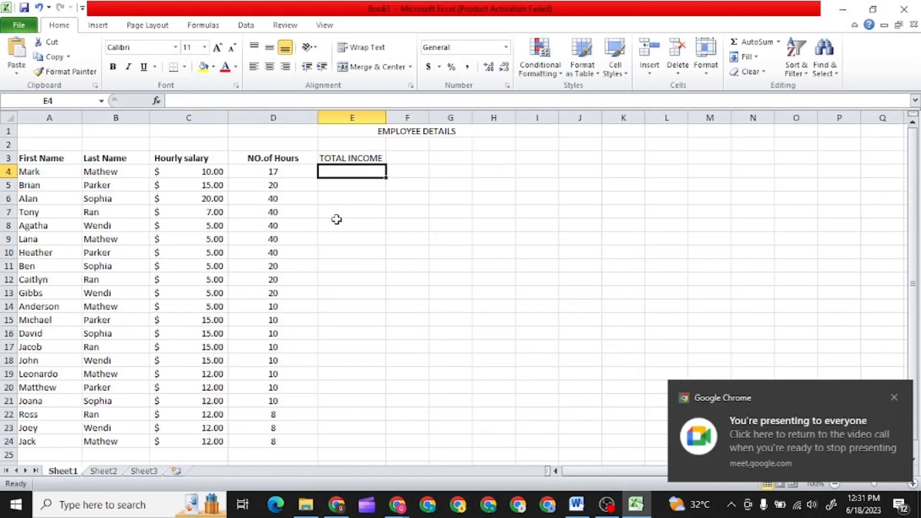
# Enter the formula =C4*D4 in cell E4 to multiply the first employee's hourly salary by the number of hours
pyautogui.click(338, 186)
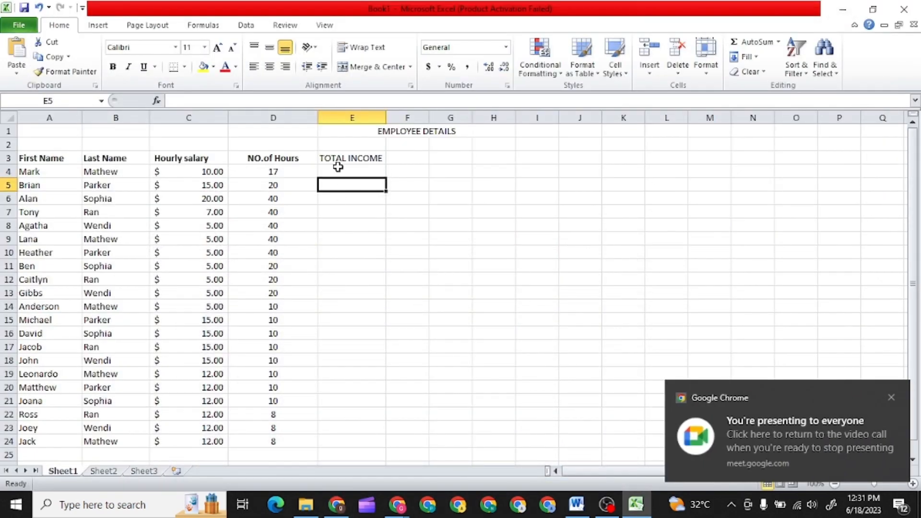
pyautogui.click(338, 169)
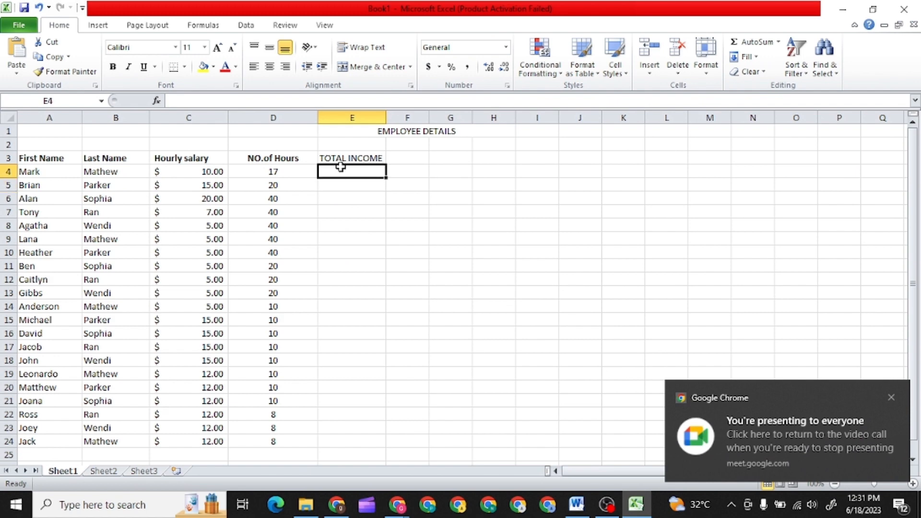
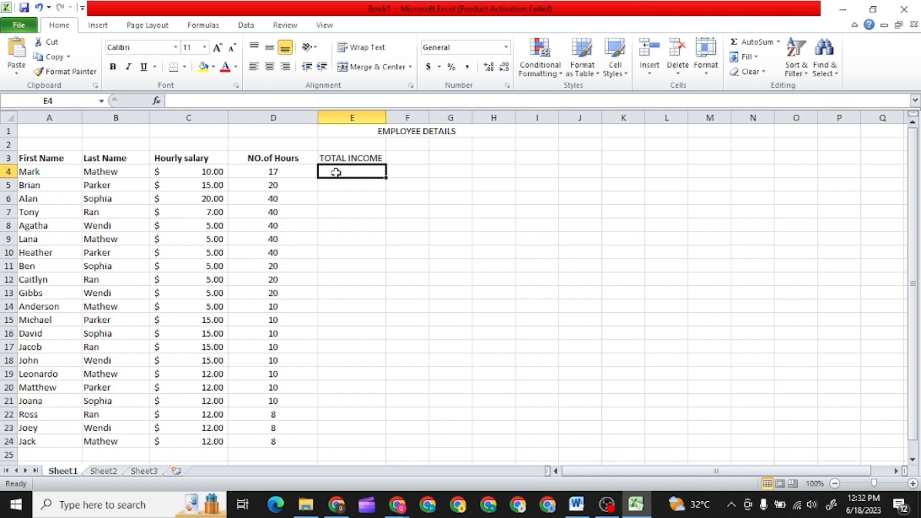
pyautogui.doubleClick(353, 173)
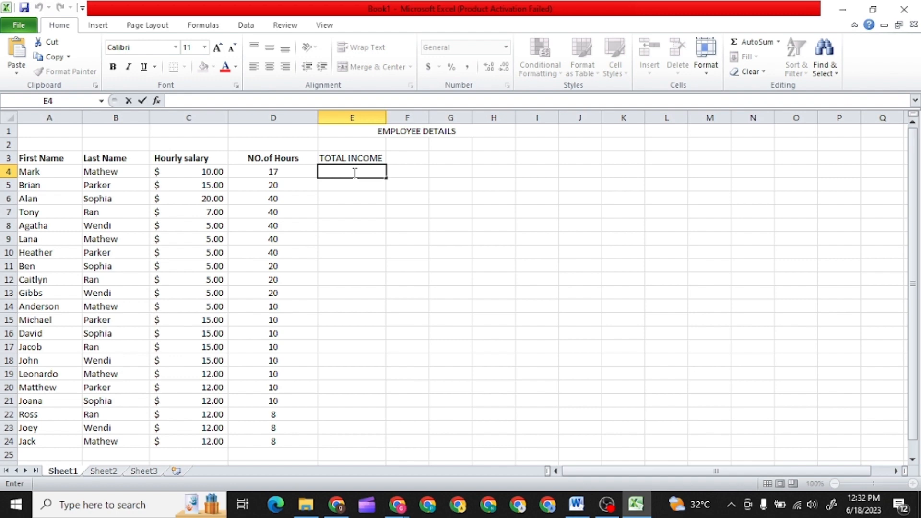
pyautogui.write('=')
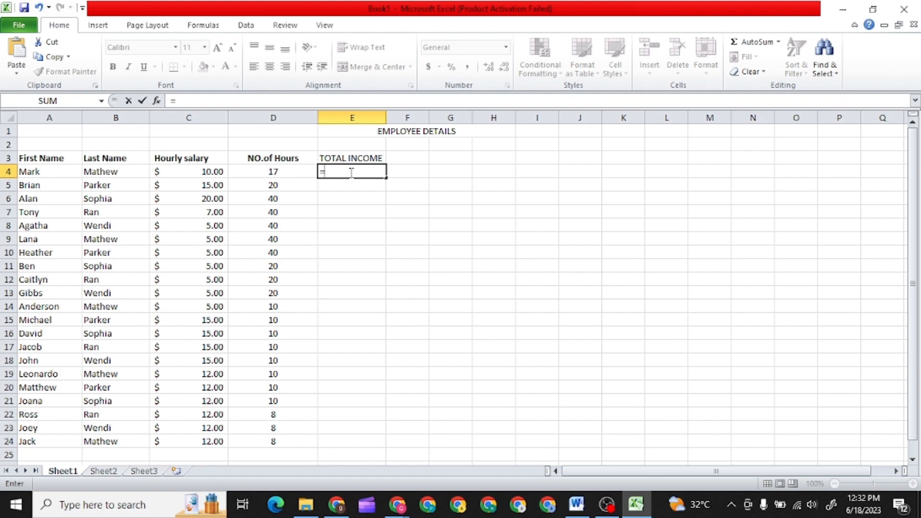
pyautogui.click(197, 173)
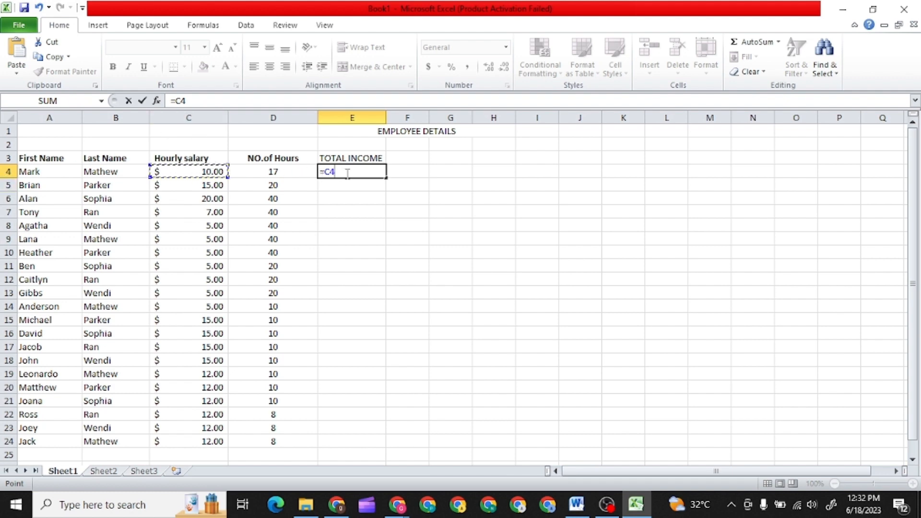
pyautogui.write('*')
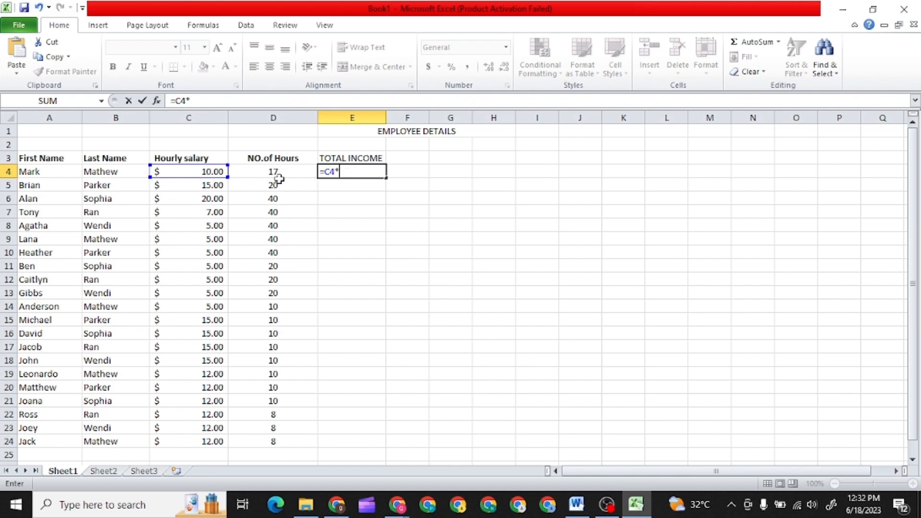
pyautogui.click(263, 173)
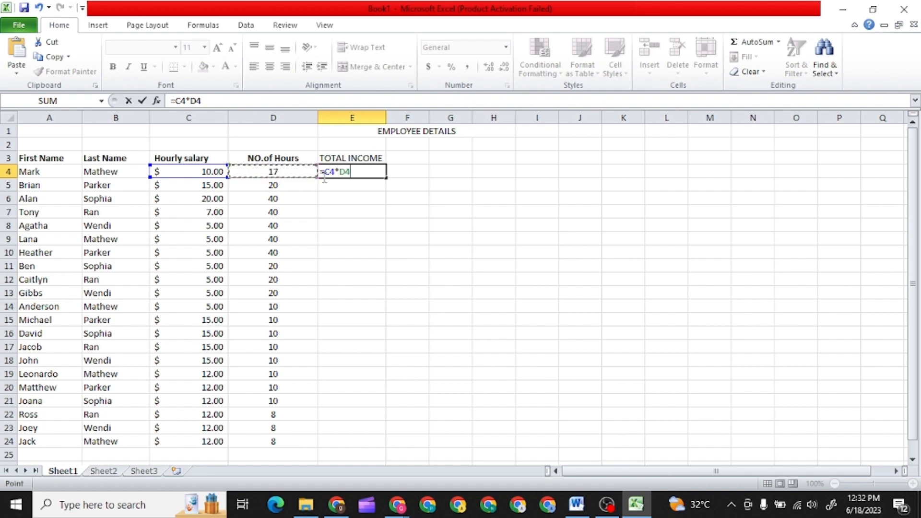
pyautogui.press('Return')
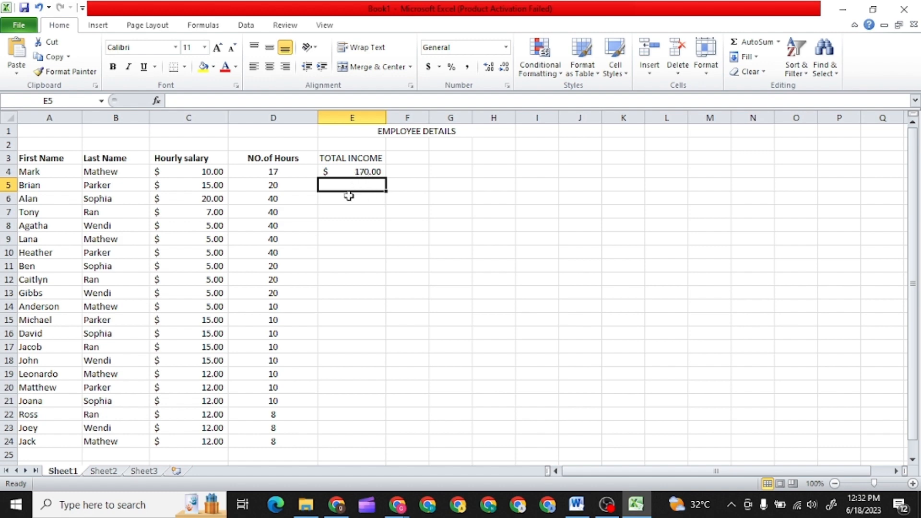
pyautogui.scroll(-1, 269, 395)
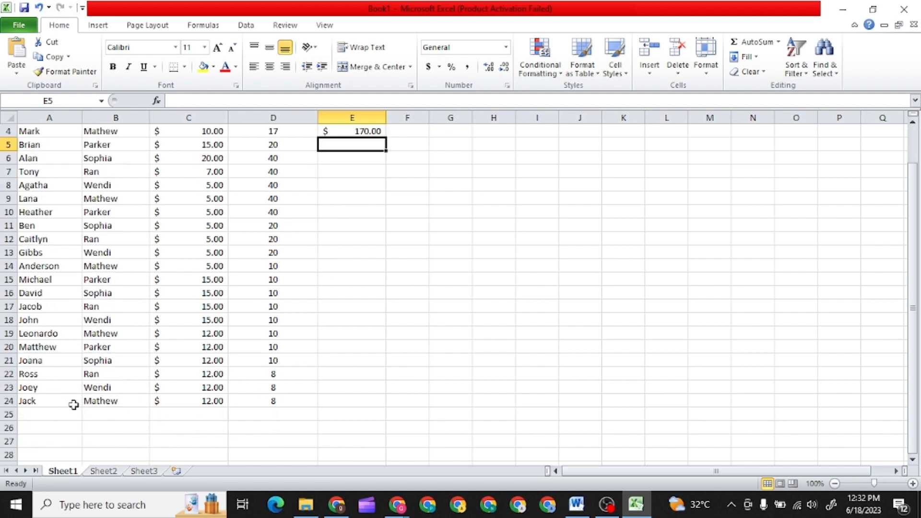
pyautogui.scroll(1, 315, 401)
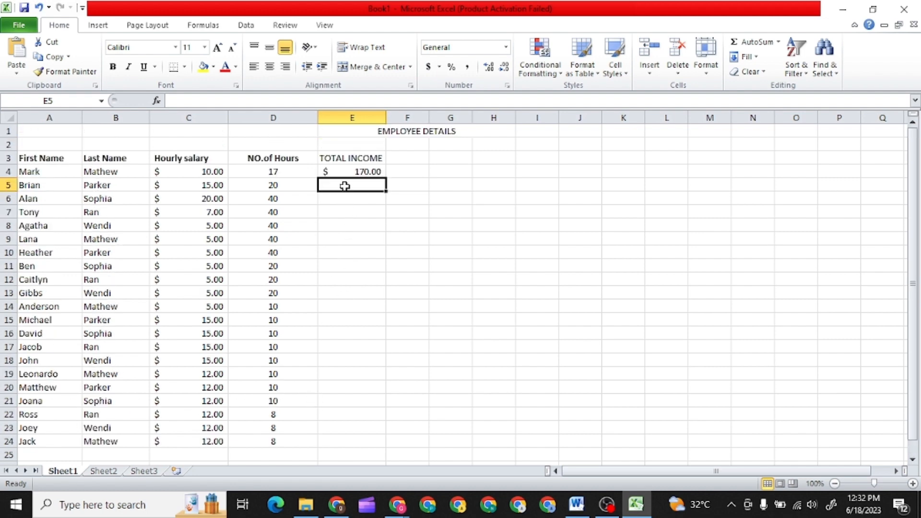
pyautogui.write('=')
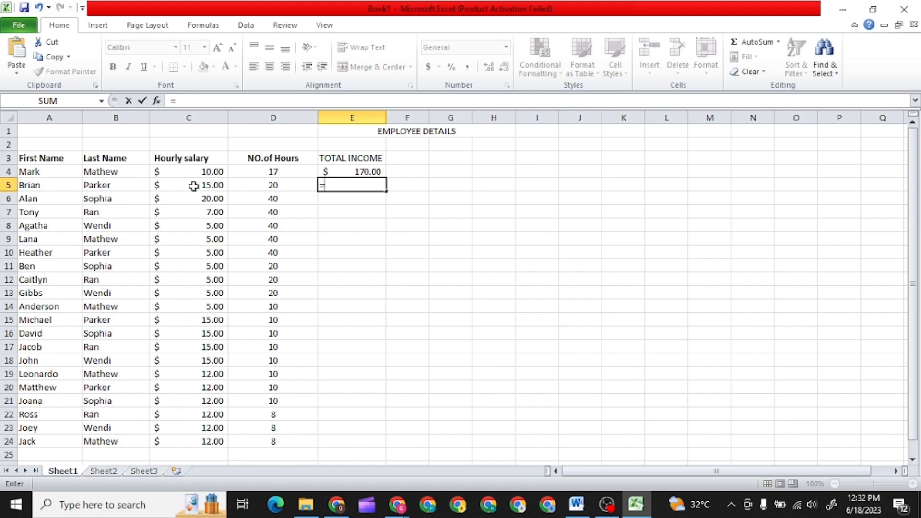
pyautogui.click(335, 187)
pyautogui.press('BackSpace')
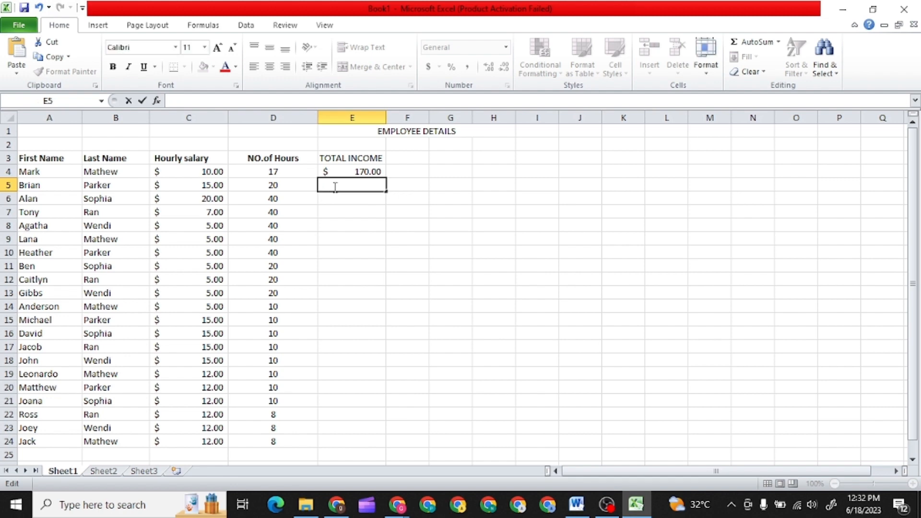
# Fill the total income formula from E4 down through E24 for all remaining employees
pyautogui.click(353, 172)
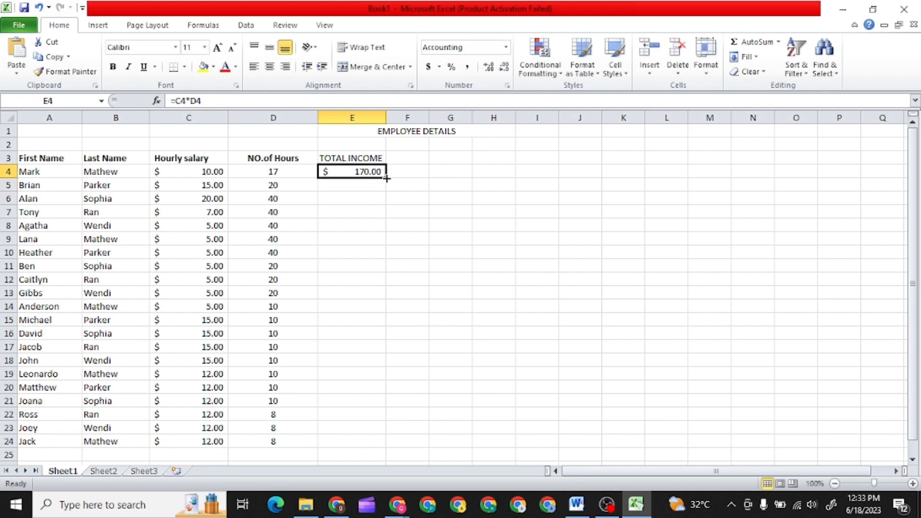
pyautogui.moveTo(386, 180); pyautogui.dragTo(384, 270)
pyautogui.click(365, 266)
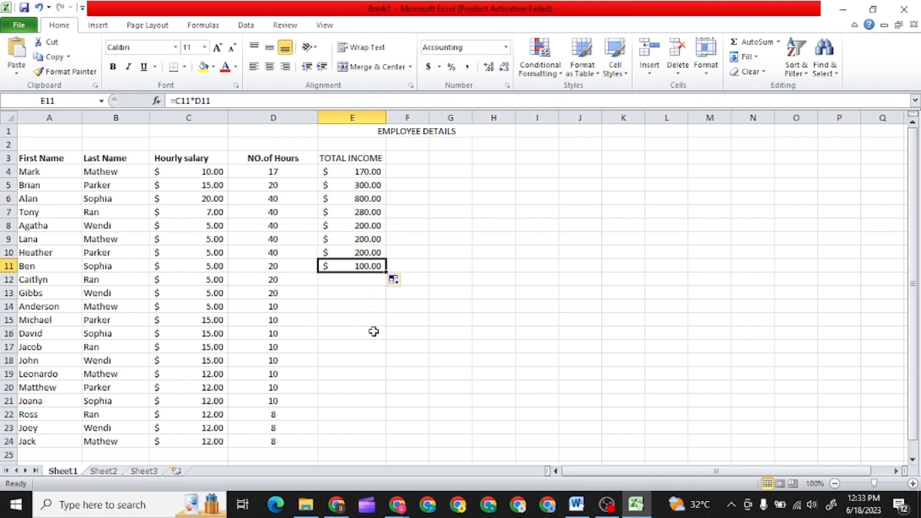
pyautogui.click(363, 212)
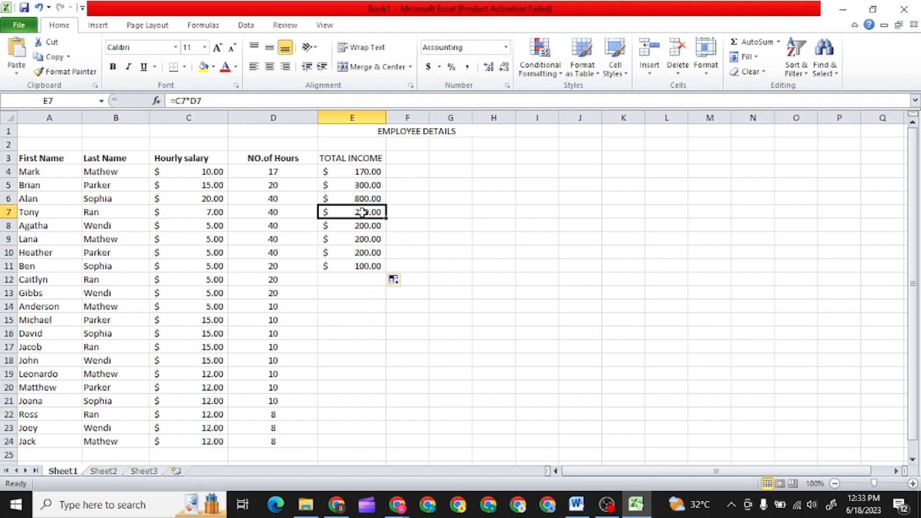
pyautogui.click(374, 264)
pyautogui.moveTo(386, 273); pyautogui.dragTo(380, 442)
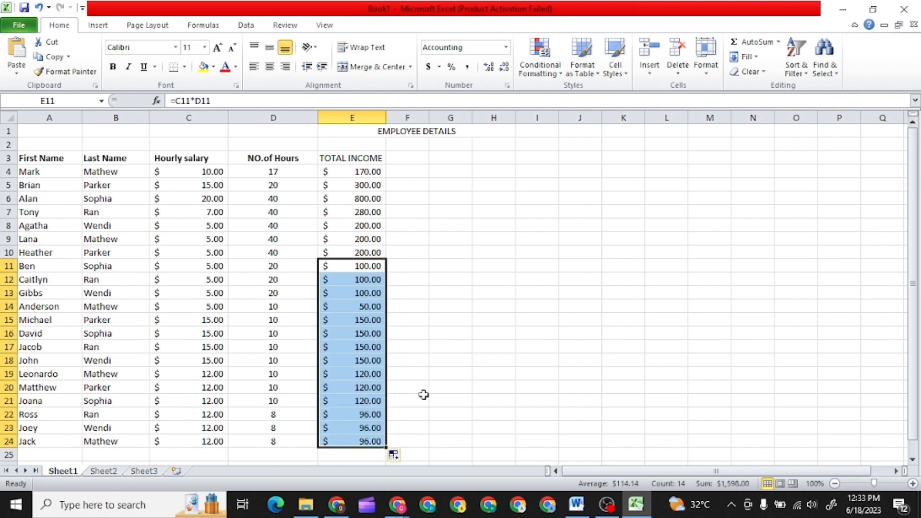
pyautogui.click(469, 317)
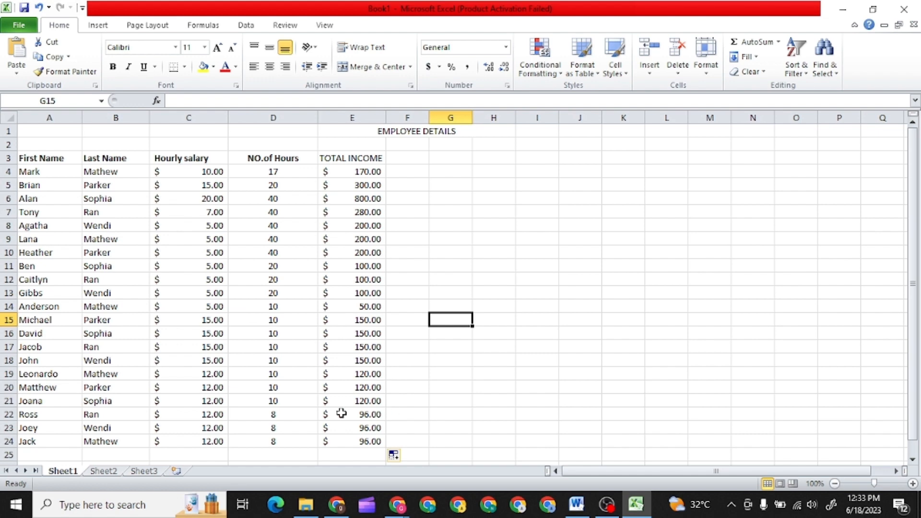
pyautogui.scroll(-1, 340, 413)
pyautogui.scroll(1, 341, 413)
pyautogui.click(421, 156)
pyautogui.click(340, 156)
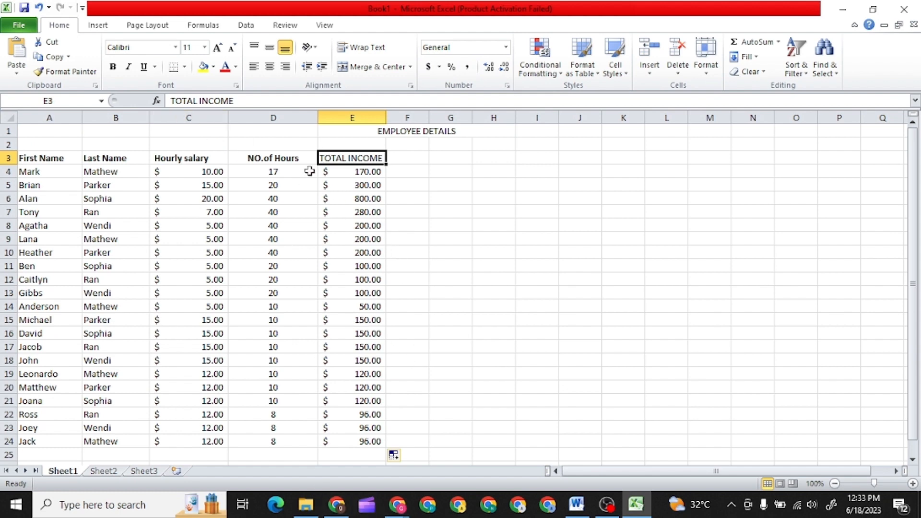
pyautogui.click(349, 170)
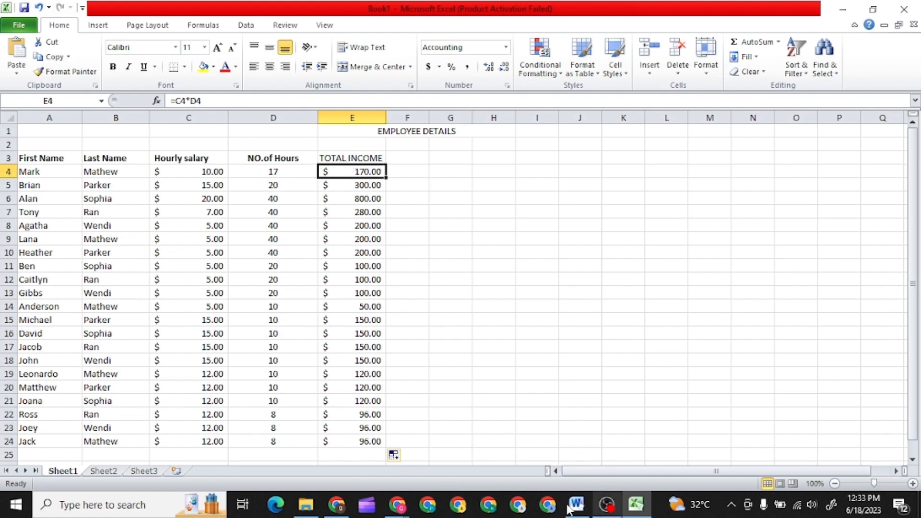
# Switch to the Google Meet call to read the in-call messages, and close the message pane
pyautogui.click(350, 507)
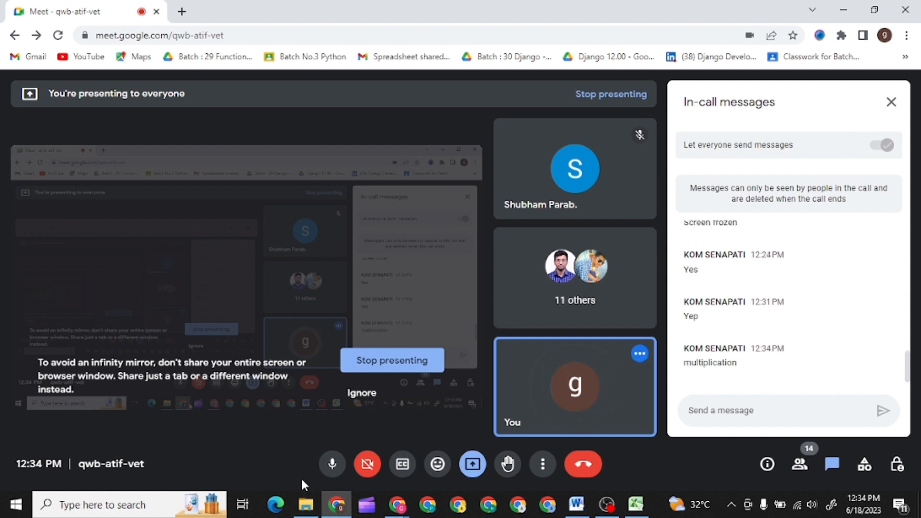
pyautogui.click(897, 102)
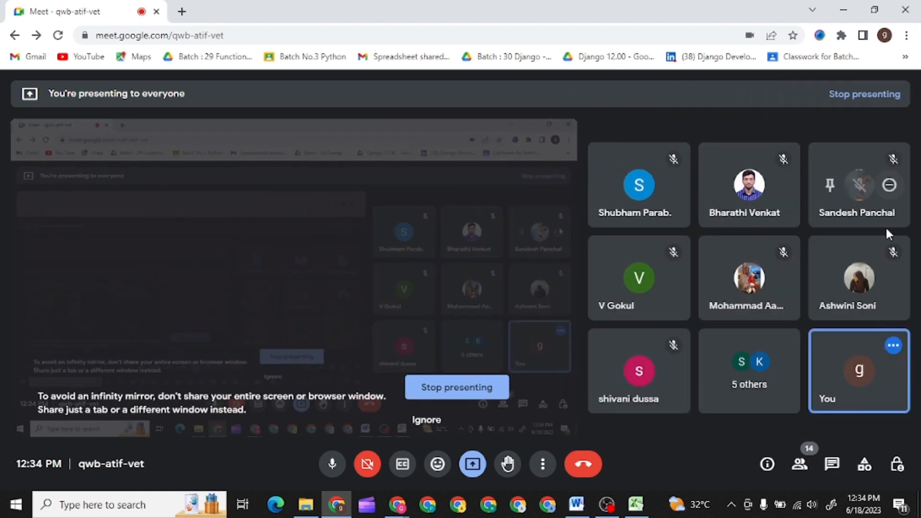
# Return from the Meet call to the employee workbook and check the excel masterclass folder in File Explorer
pyautogui.click(845, 14)
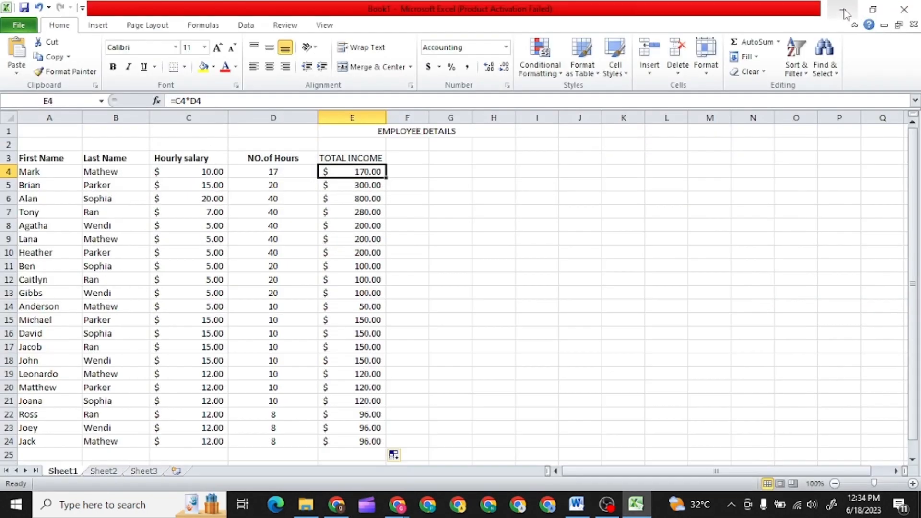
pyautogui.scroll(-3, 236, 362)
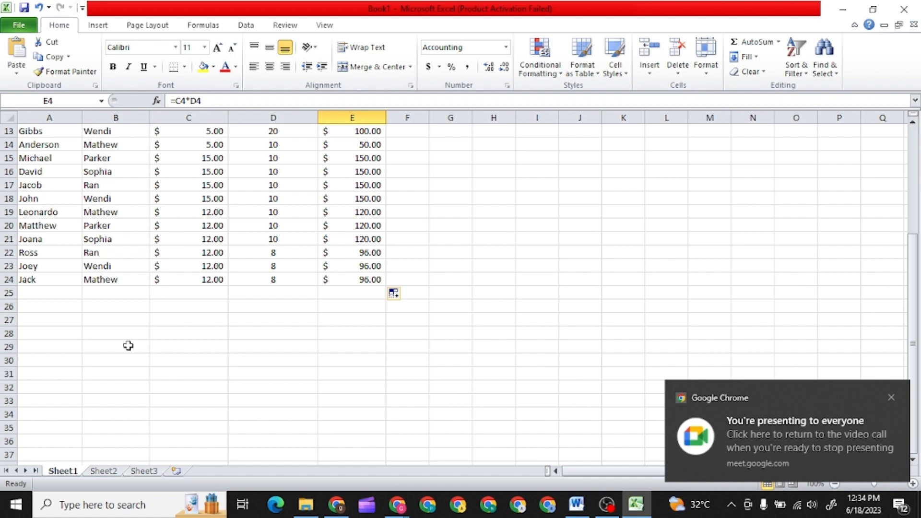
pyautogui.click(43, 307)
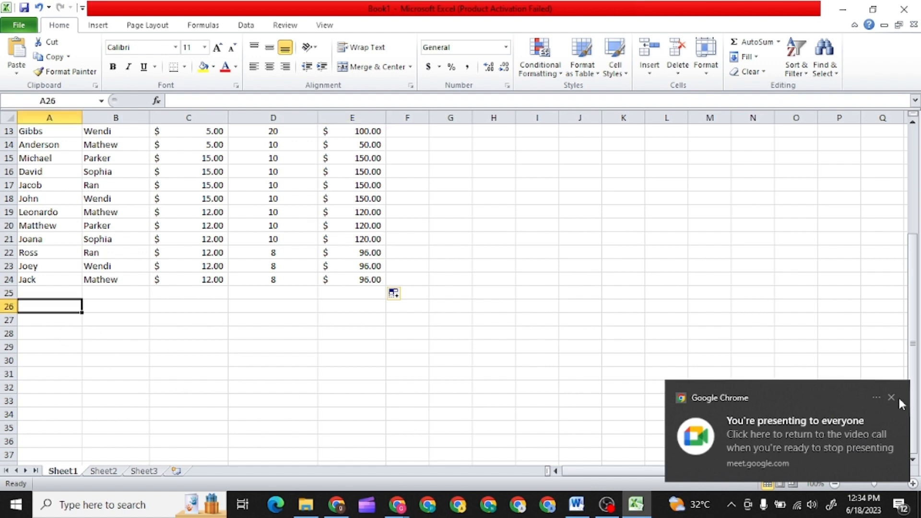
pyautogui.click(891, 398)
pyautogui.click(306, 505)
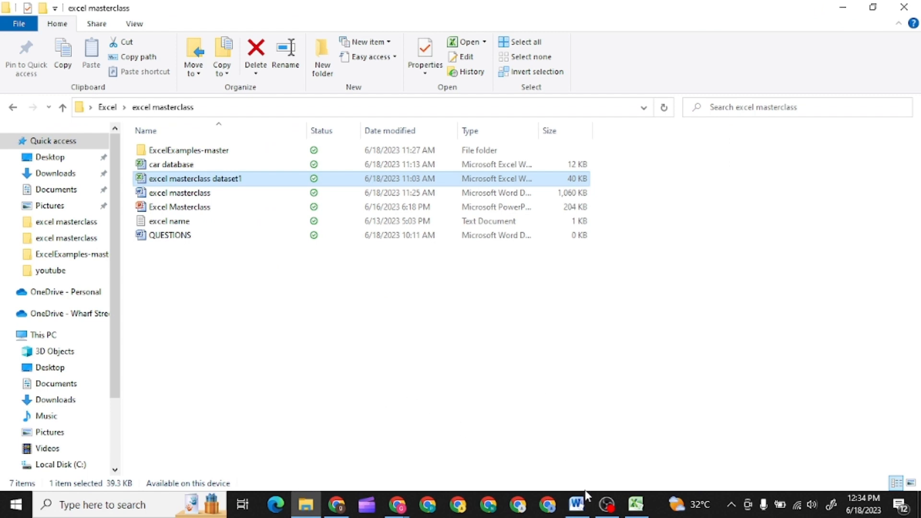
pyautogui.moveTo(568, 503)
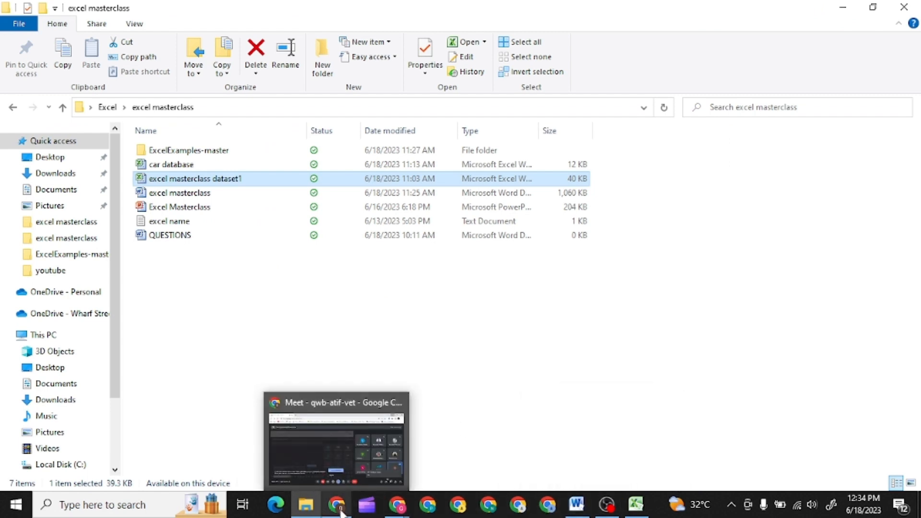
pyautogui.click(636, 503)
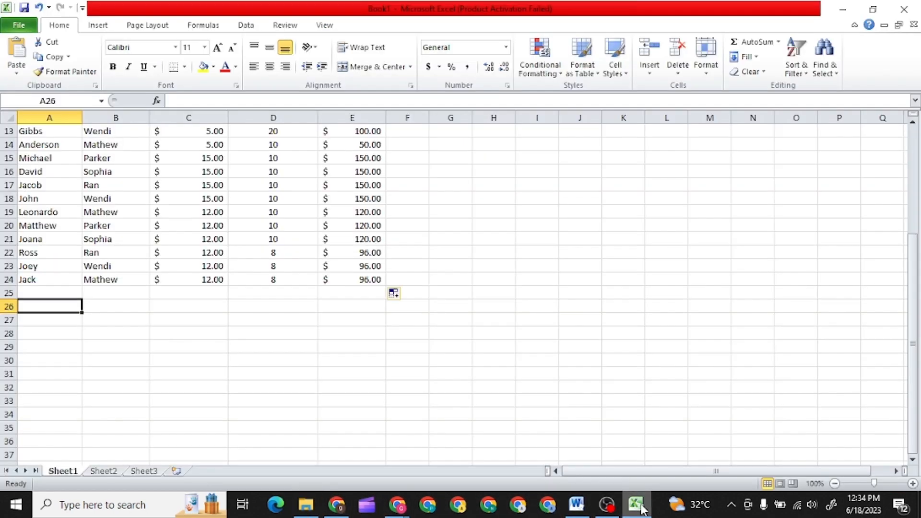
# Enter the label SUM in cell A27 below the employee table and leave cell A28 empty
pyautogui.click(55, 322)
pyautogui.write('S')
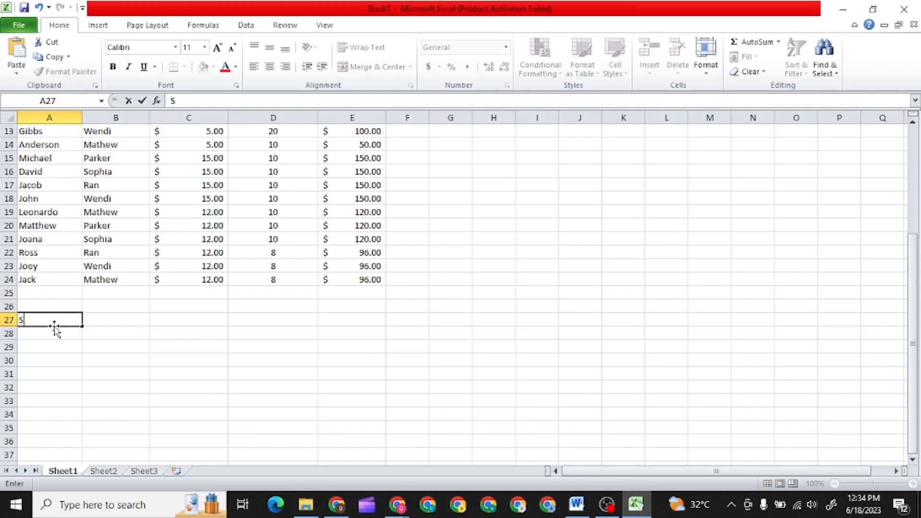
pyautogui.write('UM')
pyautogui.click(41, 336)
pyautogui.write('S')
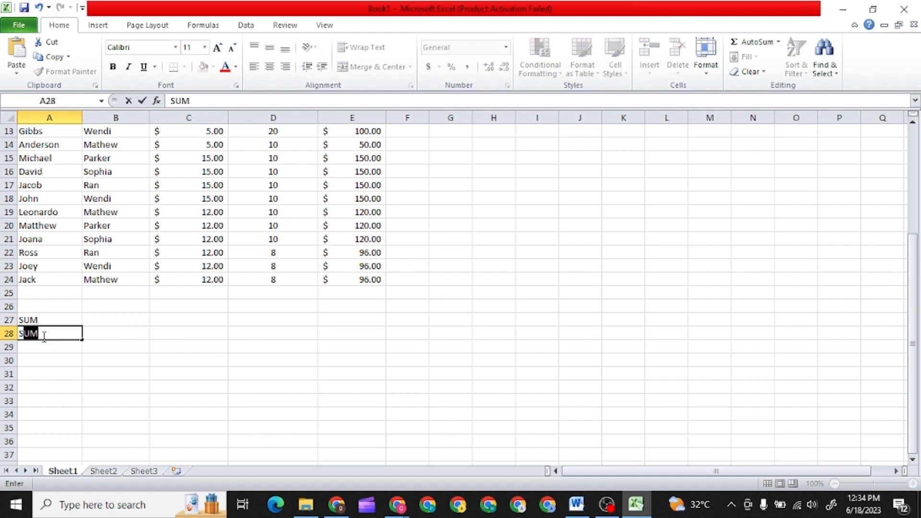
pyautogui.press('BackSpace')
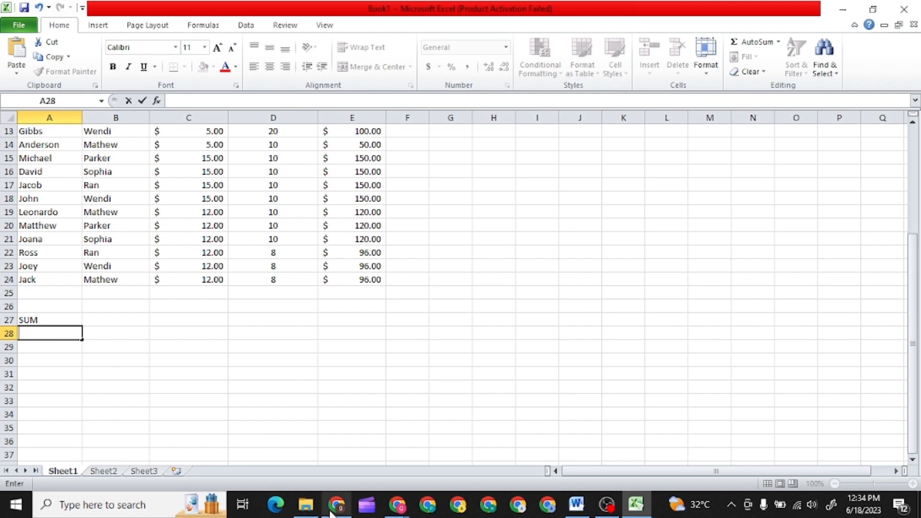
# Open the excel masterclass dataset1 workbook from the excel masterclass folder in File Explorer
pyautogui.moveTo(308, 506)
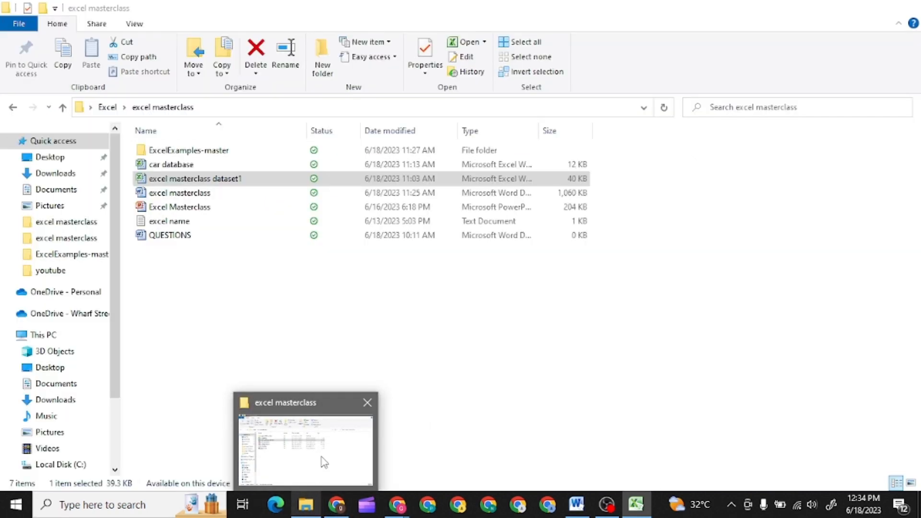
pyautogui.click(323, 462)
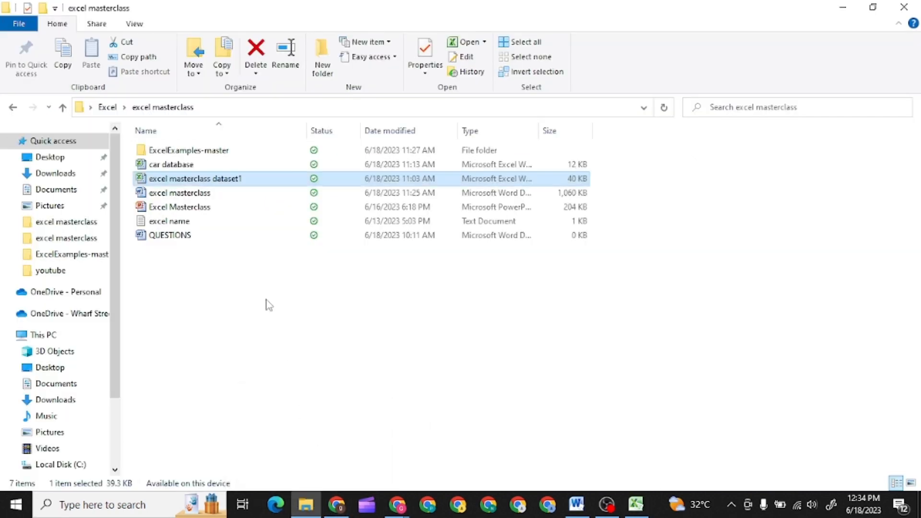
pyautogui.doubleClick(231, 178)
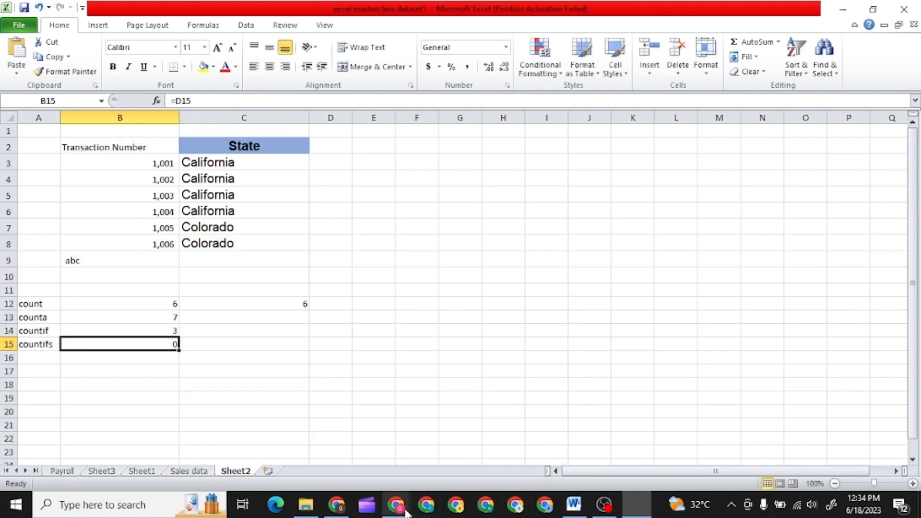
# Switch to the Google Meet call, admit the waiting participant, and return to the dataset workbook in Excel
pyautogui.click(331, 510)
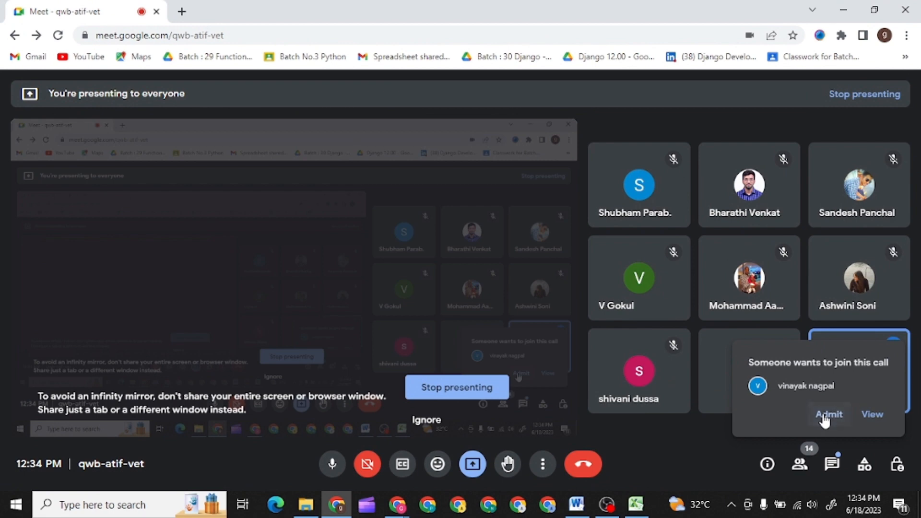
pyautogui.click(824, 420)
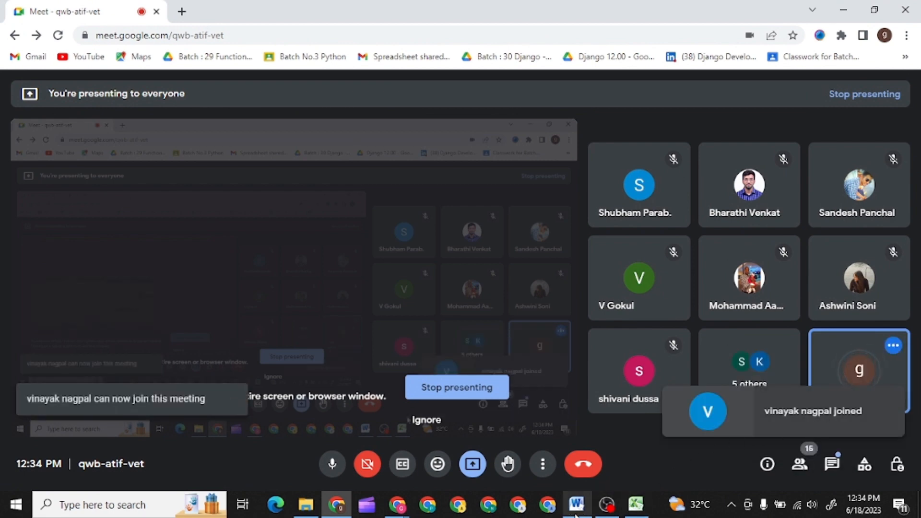
pyautogui.moveTo(406, 508)
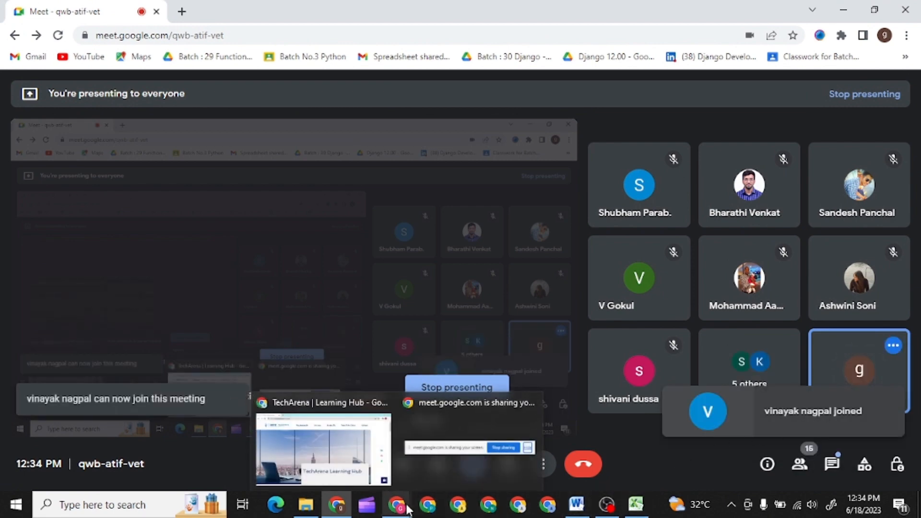
pyautogui.click(629, 508)
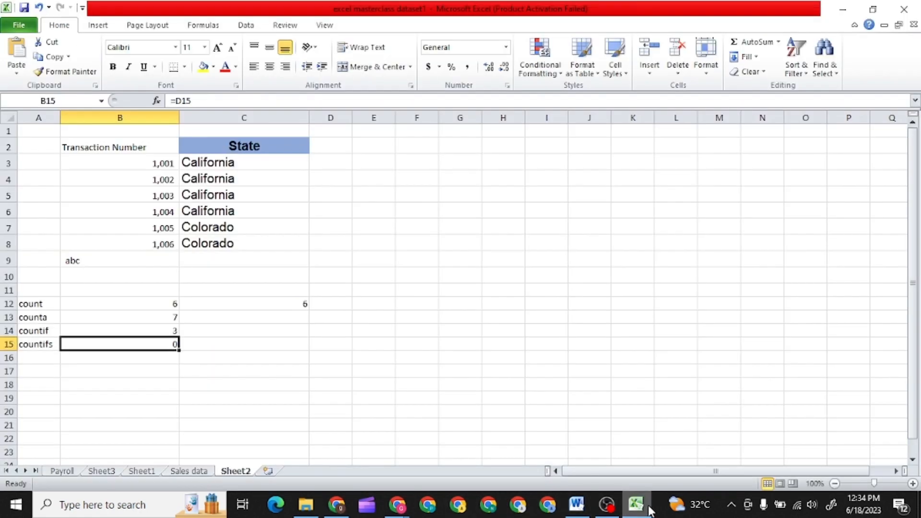
# Examine the summary rows below the employee table on the Payroll sheet of the dataset workbook
pyautogui.click(62, 471)
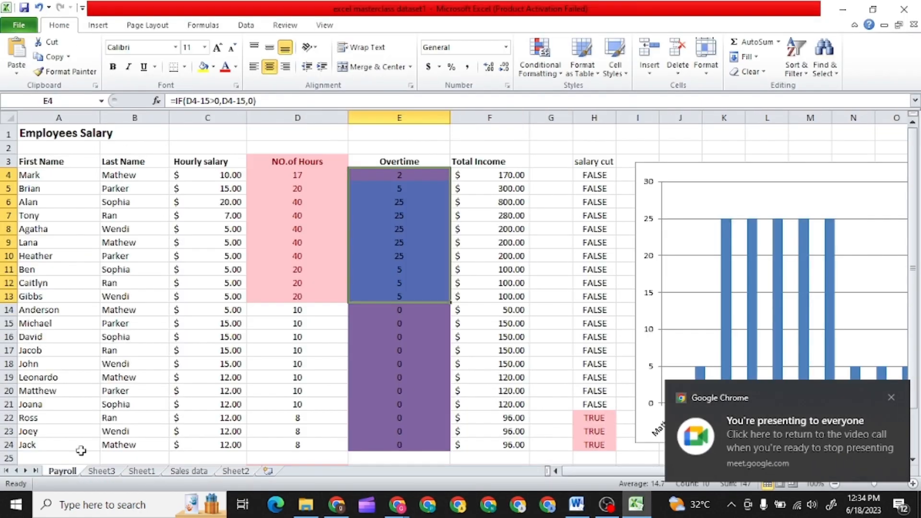
pyautogui.scroll(-3, 114, 385)
pyautogui.scroll(-3, 115, 385)
pyautogui.scroll(1, 115, 385)
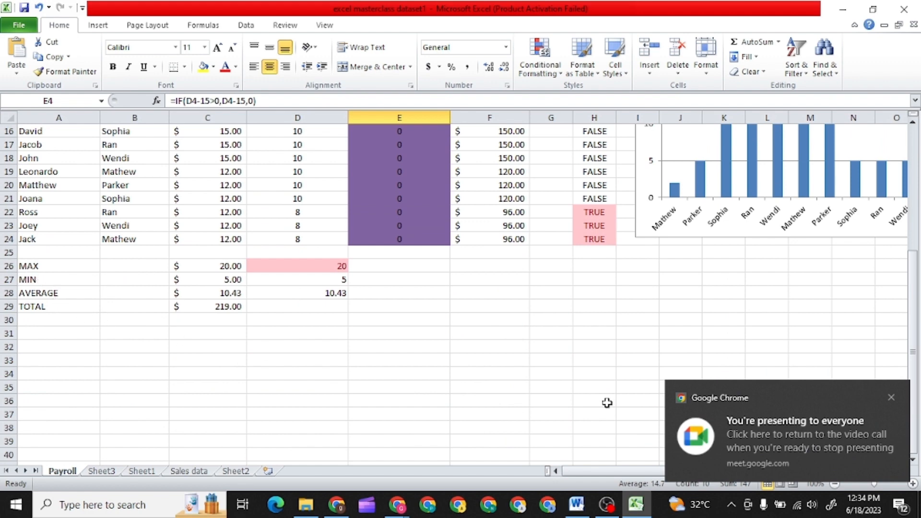
pyautogui.click(891, 397)
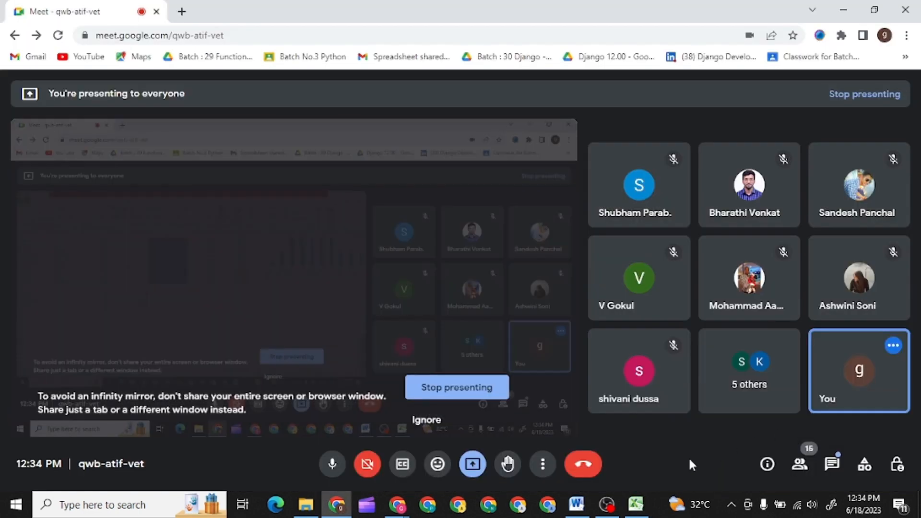
pyautogui.click(626, 507)
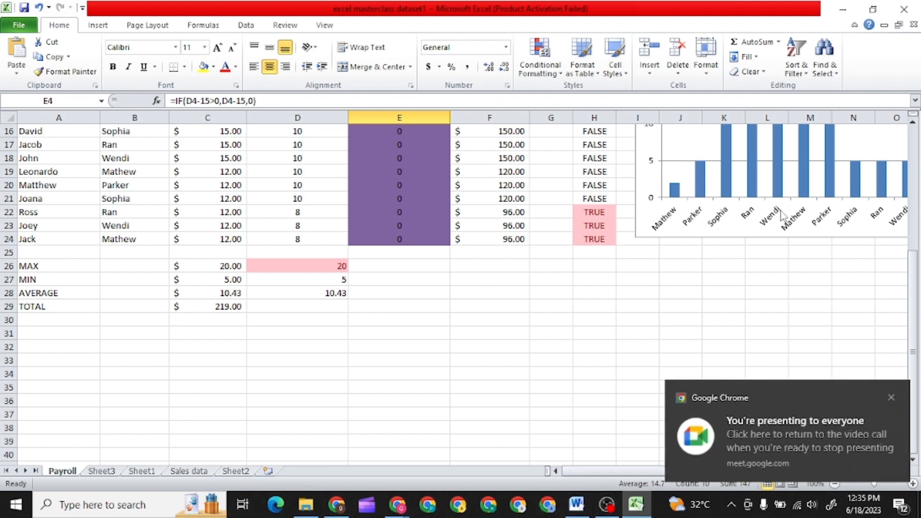
# Minimize the dataset workbook and maximize Book1 inside the Excel window
pyautogui.click(884, 25)
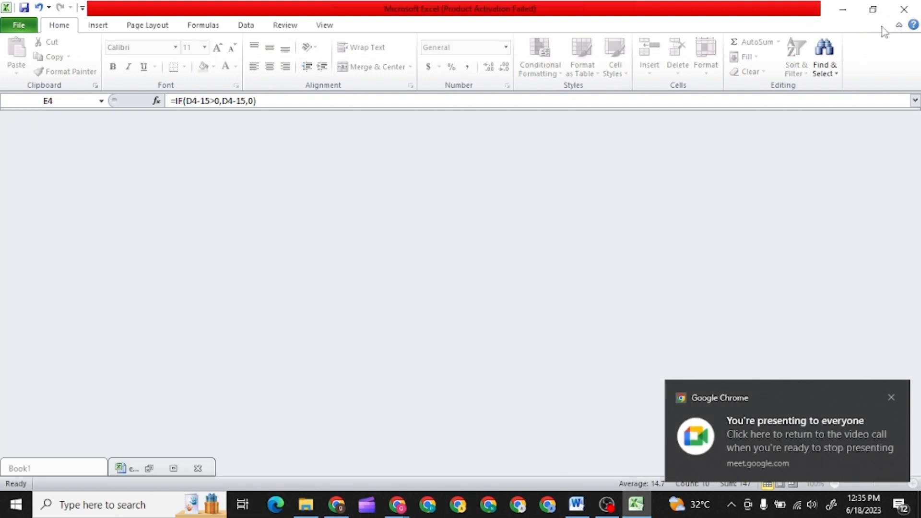
pyautogui.click(171, 471)
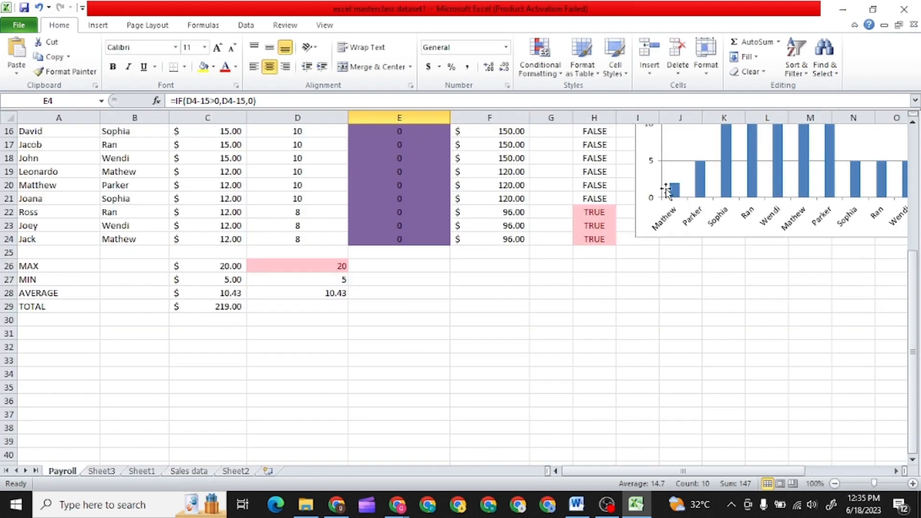
pyautogui.click(884, 25)
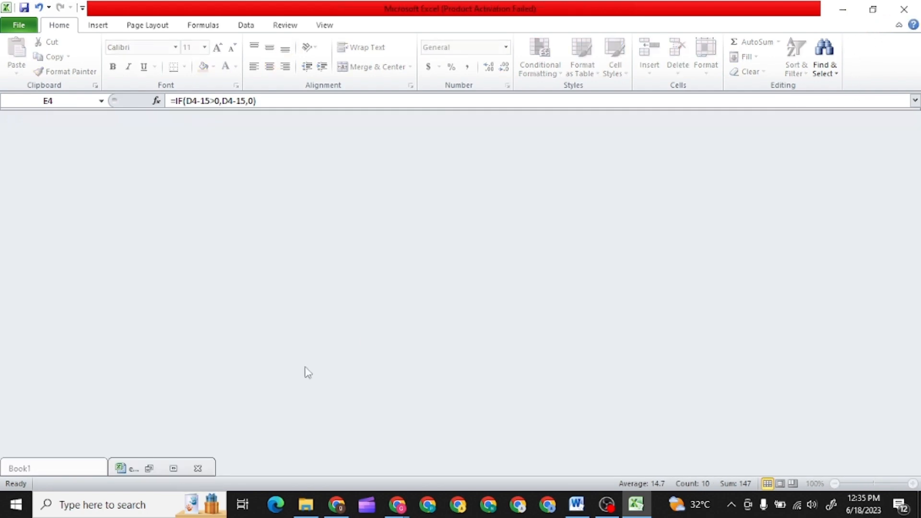
pyautogui.click(63, 470)
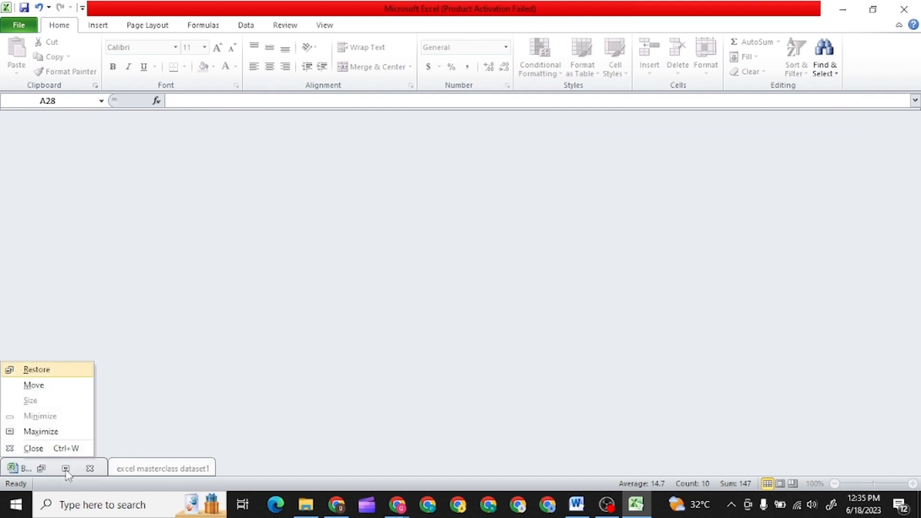
pyautogui.click(66, 470)
# Replace the SUM label in cell A27 with MAX and enter MIN in cell A28
pyautogui.click(44, 321)
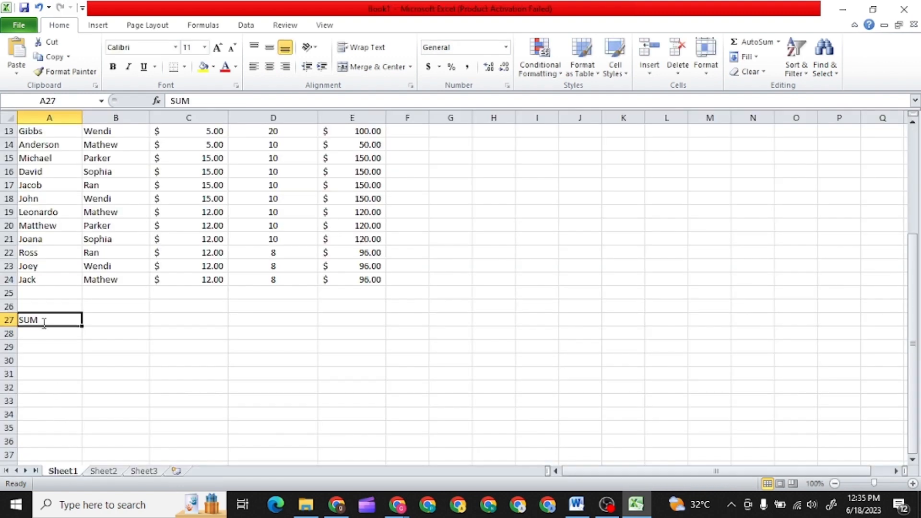
pyautogui.doubleClick(44, 322)
pyautogui.press('BackSpace')
pyautogui.press('BackSpace')
pyautogui.press('BackSpace')
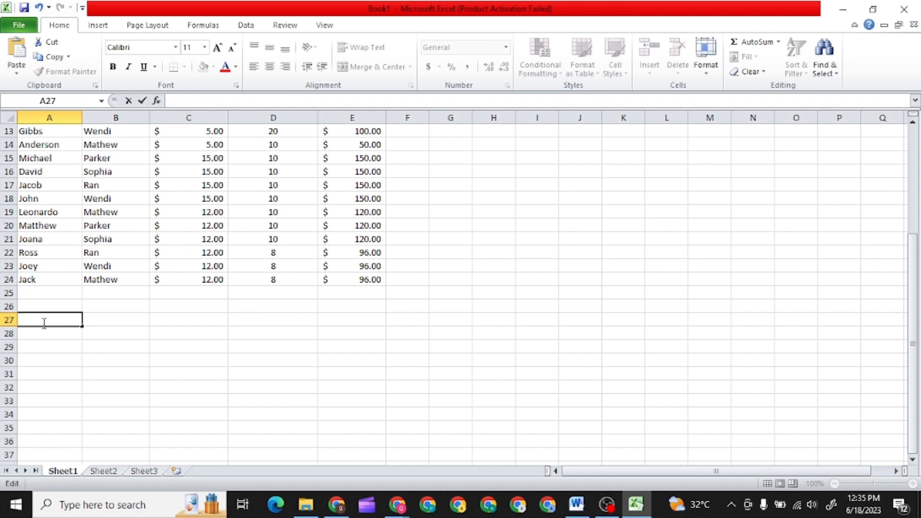
pyautogui.write('MAX')
pyautogui.click(37, 339)
pyautogui.write('MIN')
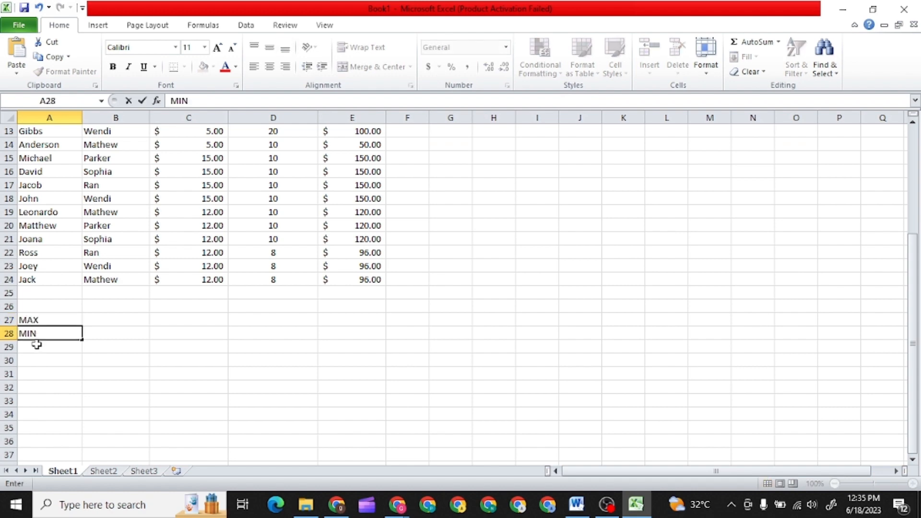
# Enter the labels AVERAGE in cell A29 and TOTAL in cell A30
pyautogui.click(37, 345)
pyautogui.click(37, 353)
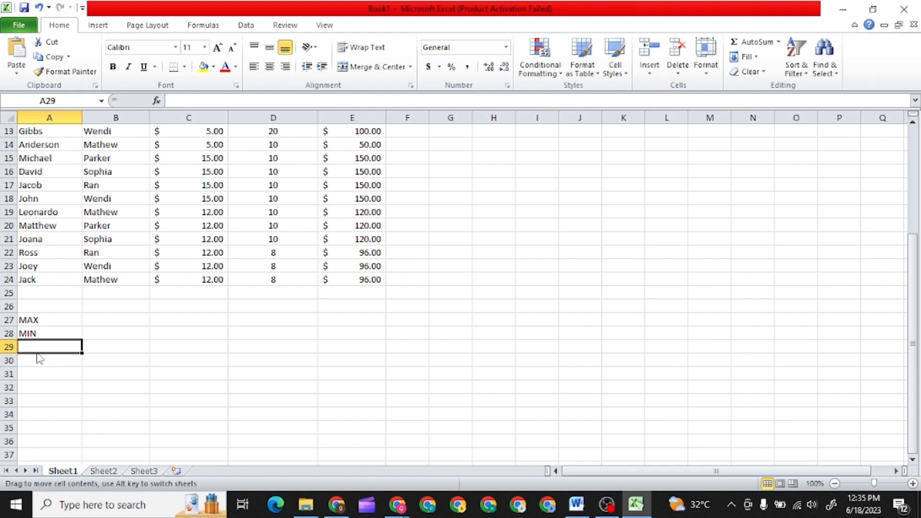
pyautogui.doubleClick(36, 350)
pyautogui.write('A')
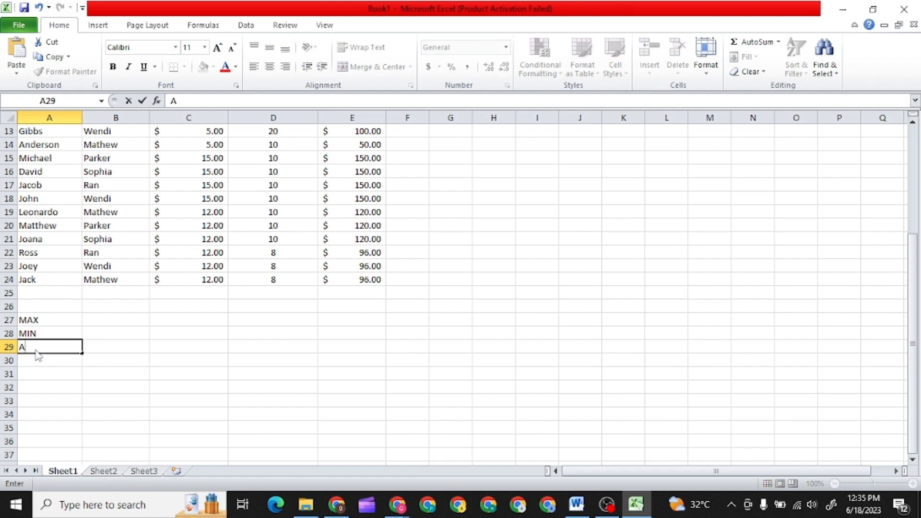
pyautogui.write('VERAGE')
pyautogui.click(37, 364)
pyautogui.write('TOTAL')
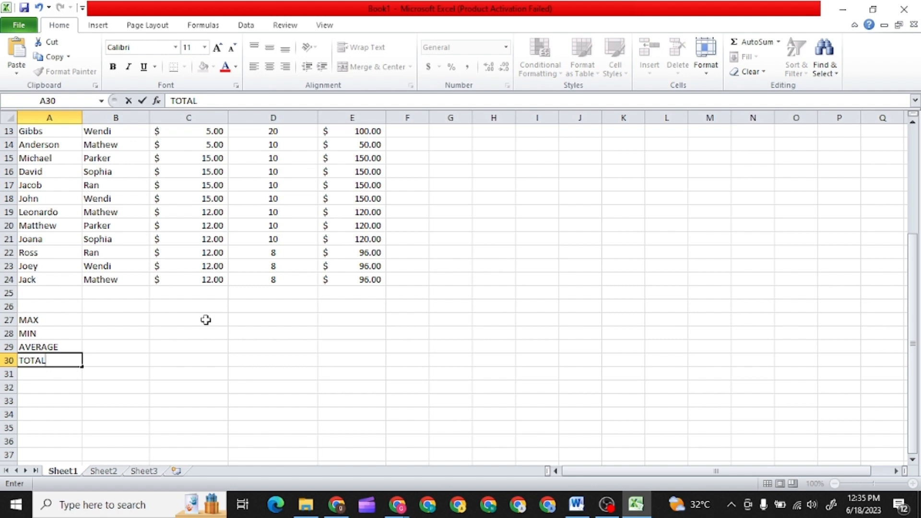
# Start a MAX formula in cell C27, in the hourly salary column of the MAX row
pyautogui.click(205, 320)
pyautogui.scroll(4, 206, 320)
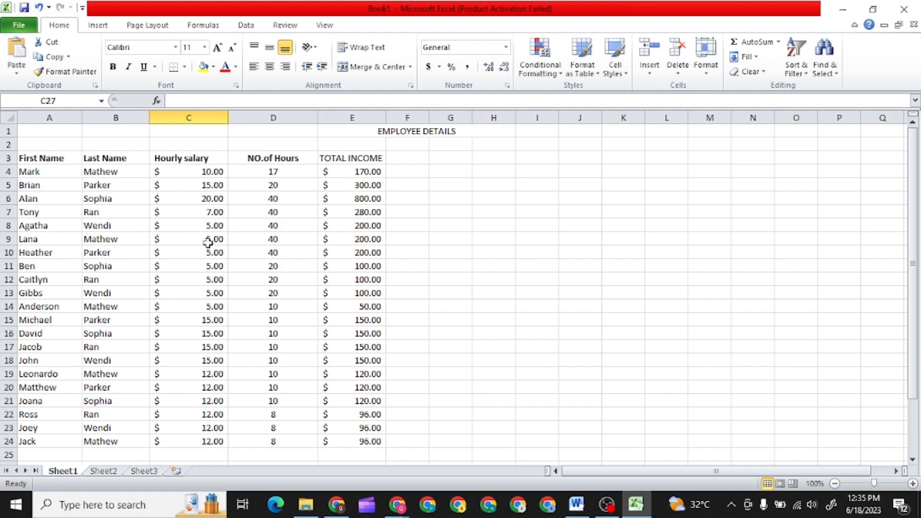
pyautogui.scroll(-1, 208, 243)
pyautogui.scroll(1, 207, 243)
pyautogui.scroll(-2, 201, 233)
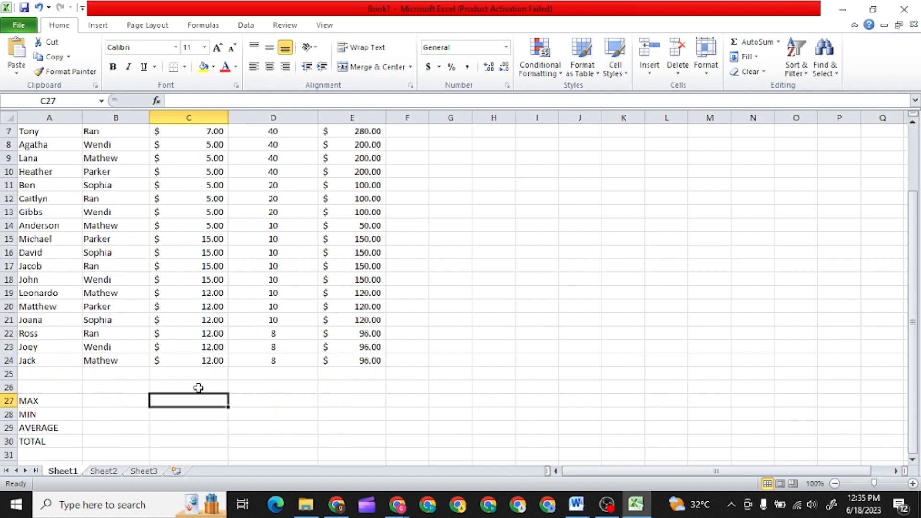
pyautogui.write('=MAX')
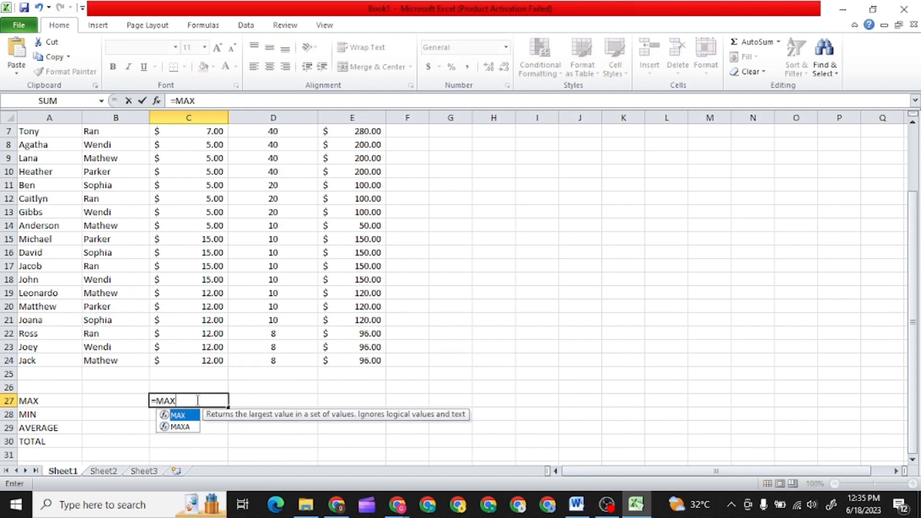
pyautogui.doubleClick(192, 415)
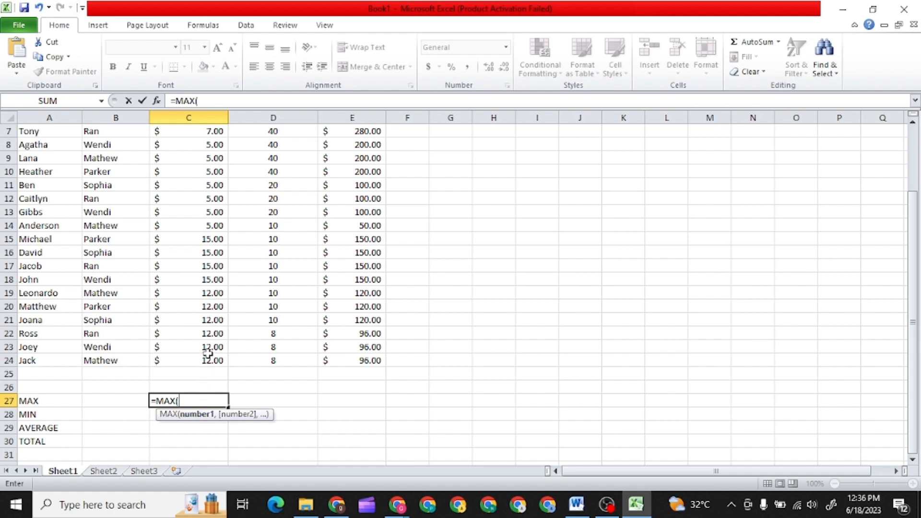
# Try to give the MAX formula in cell C27 the hourly salaries as its range
pyautogui.scroll(2, 208, 373)
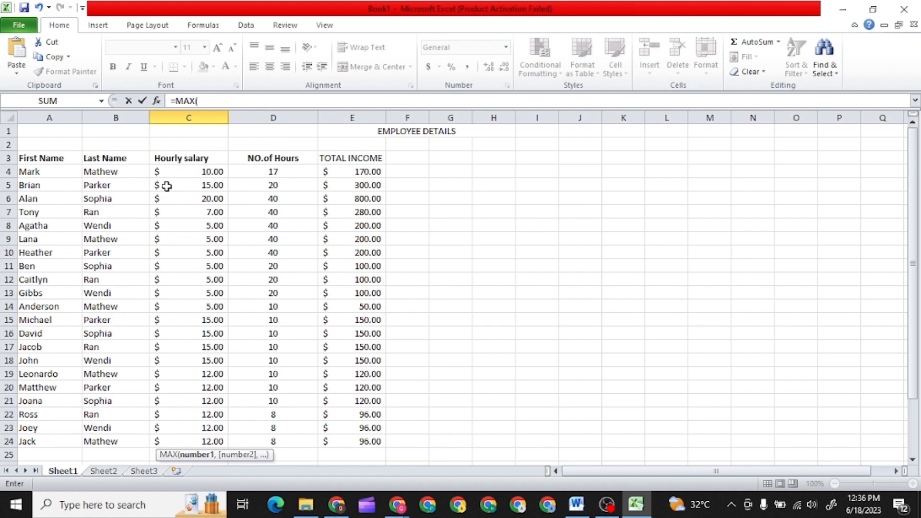
pyautogui.moveTo(158, 165); pyautogui.dragTo(193, 453)
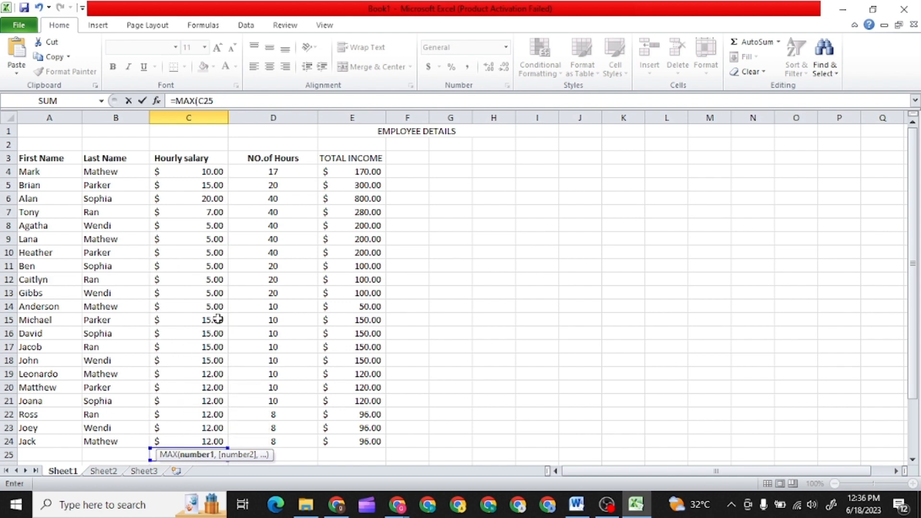
pyautogui.scroll(-1, 218, 320)
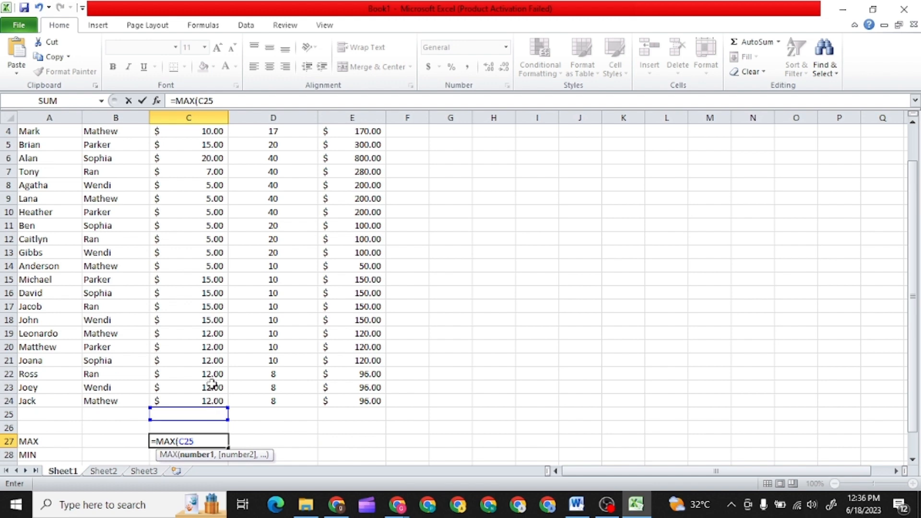
pyautogui.scroll(1, 212, 379)
pyautogui.moveTo(155, 170); pyautogui.dragTo(205, 439)
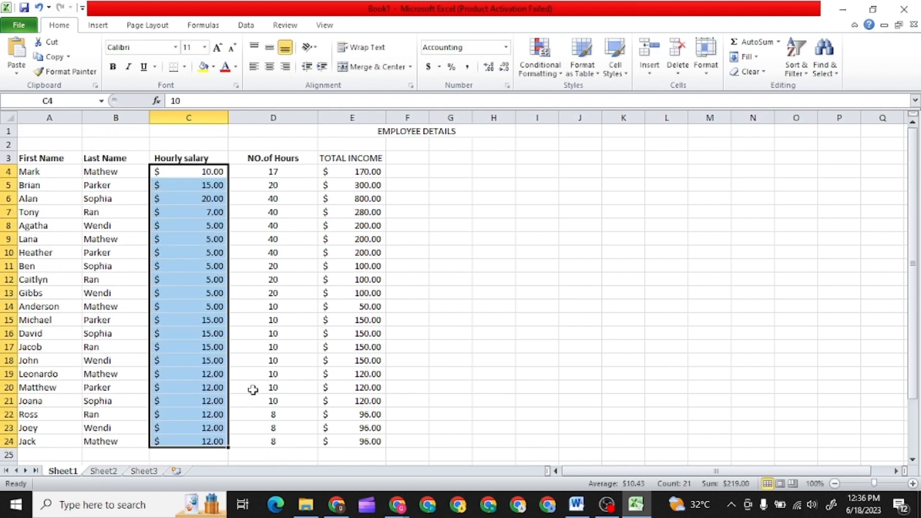
pyautogui.scroll(-3, 253, 386)
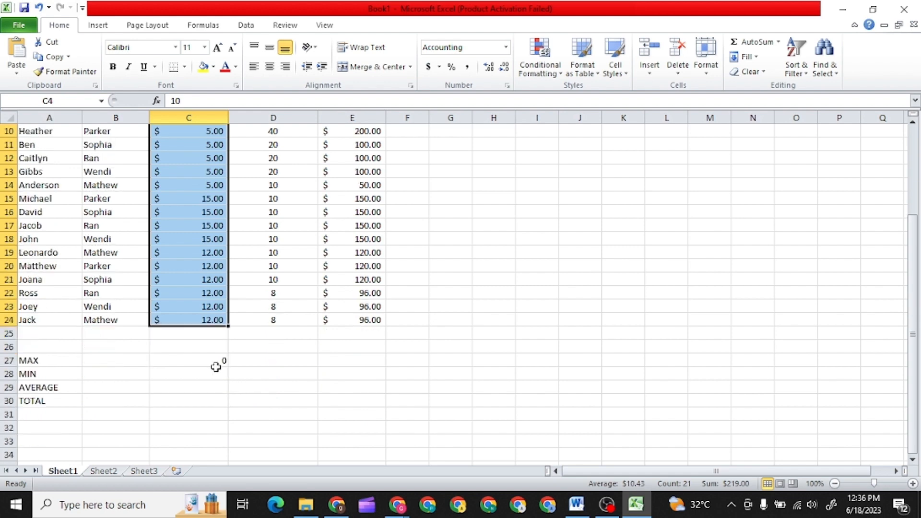
# Reopen the MAX formula in cell C27 and remove the wrong C25 reference from its parentheses
pyautogui.click(215, 362)
pyautogui.doubleClick(217, 359)
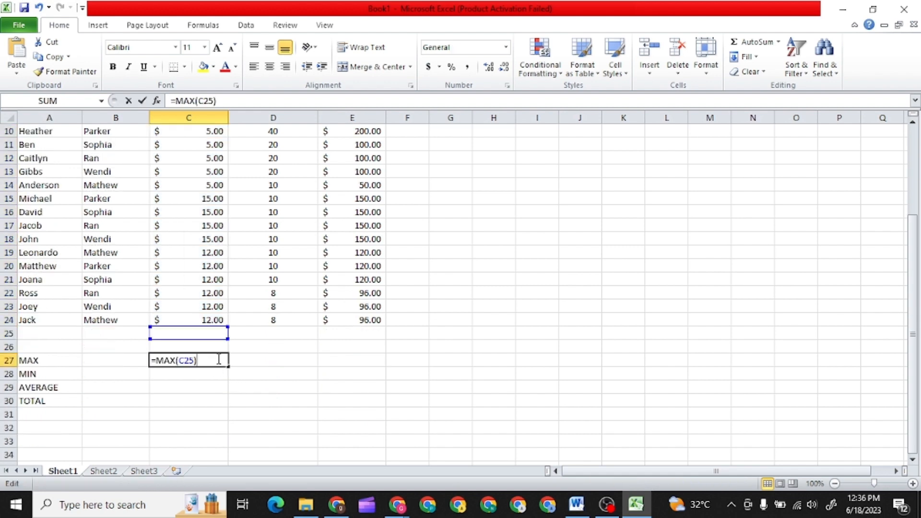
pyautogui.click(193, 360)
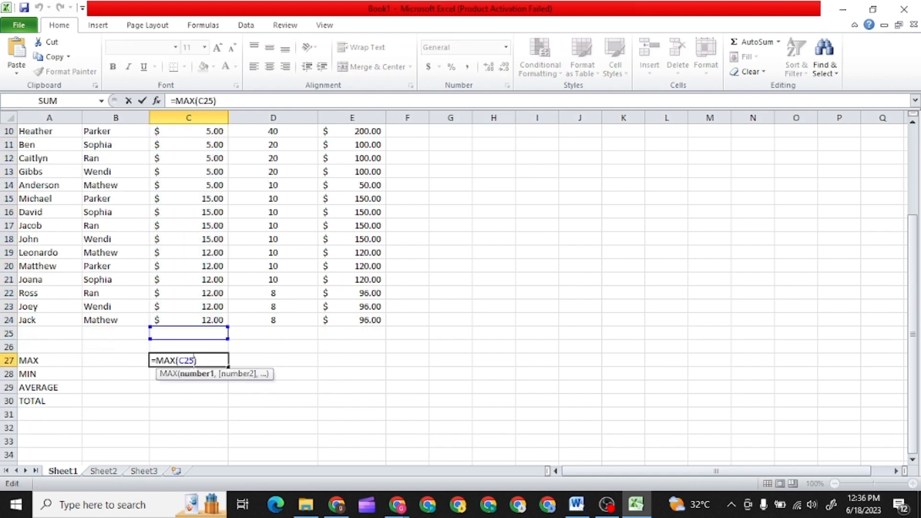
pyautogui.press('BackSpace')
pyautogui.press('BackSpace')
pyautogui.press('BackSpace')
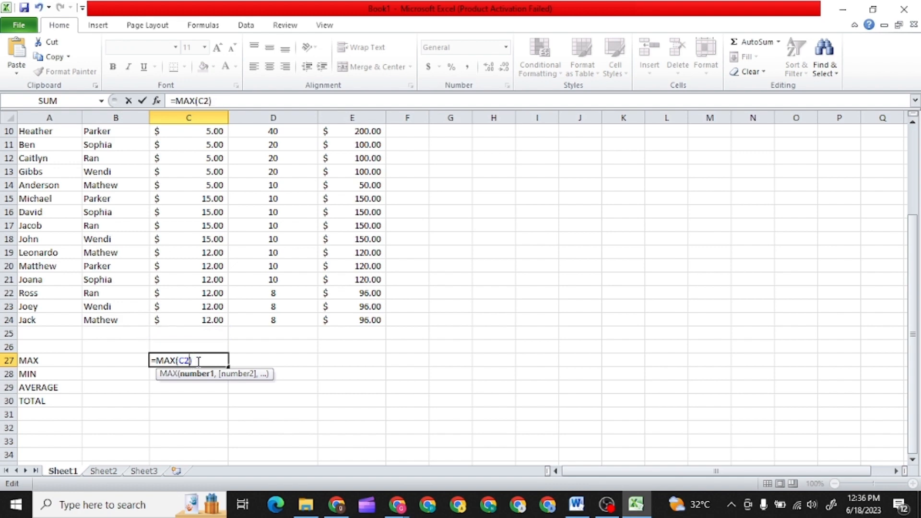
# Complete the formula in cell C27 as =MAX(C4:C24), covering all the hourly salaries
pyautogui.scroll(3, 198, 357)
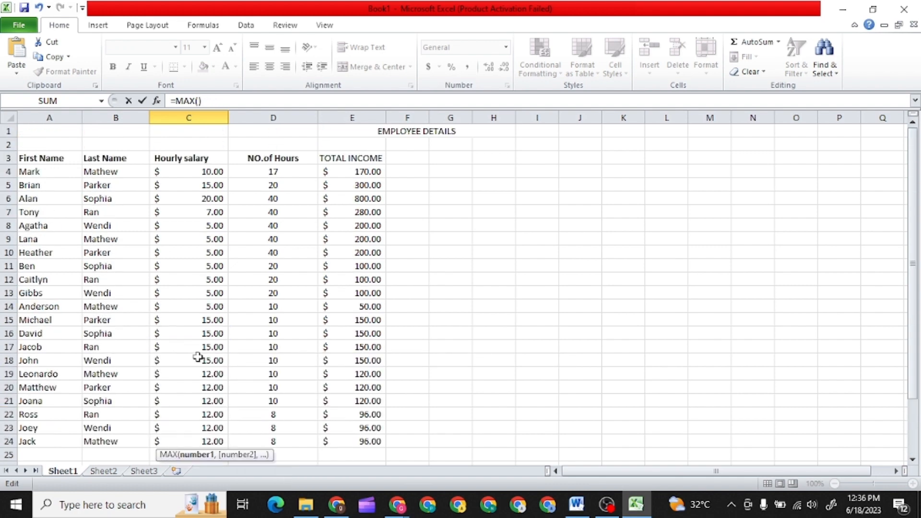
pyautogui.moveTo(156, 172); pyautogui.dragTo(213, 442)
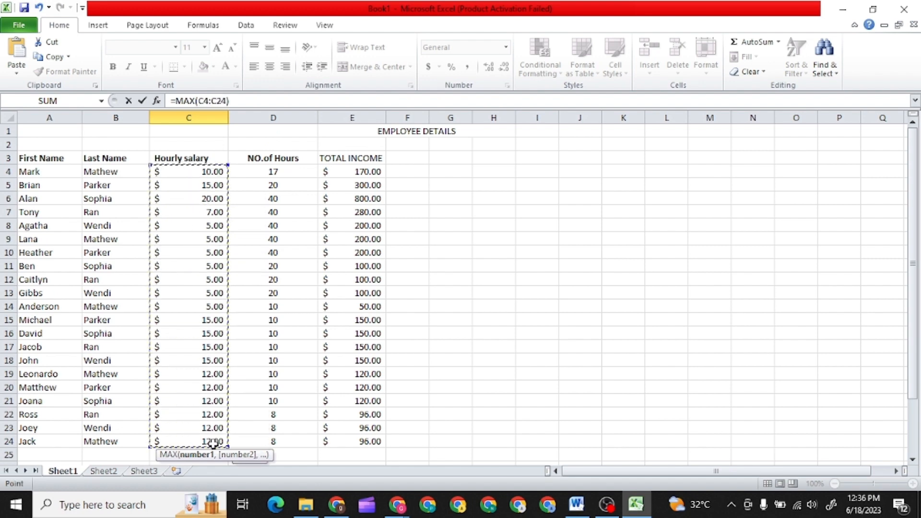
pyautogui.click(213, 442)
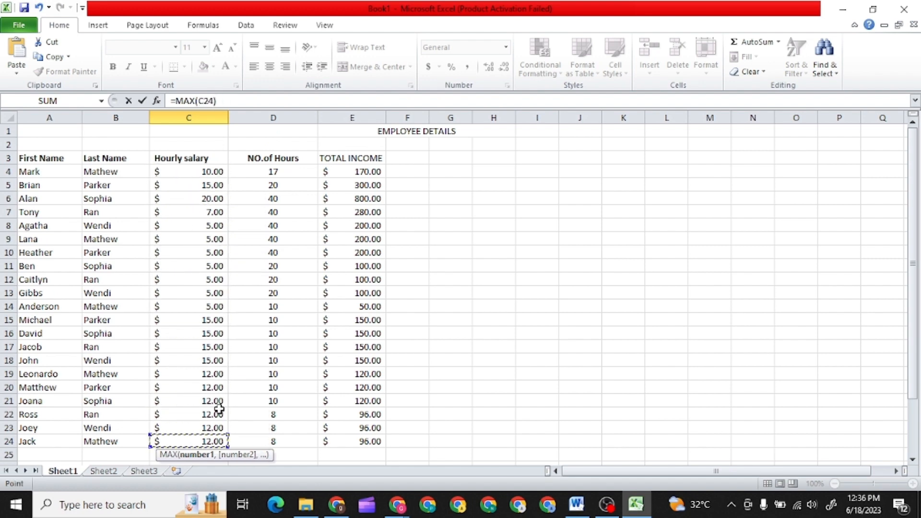
pyautogui.moveTo(222, 442); pyautogui.dragTo(178, 174)
pyautogui.scroll(-2, 185, 277)
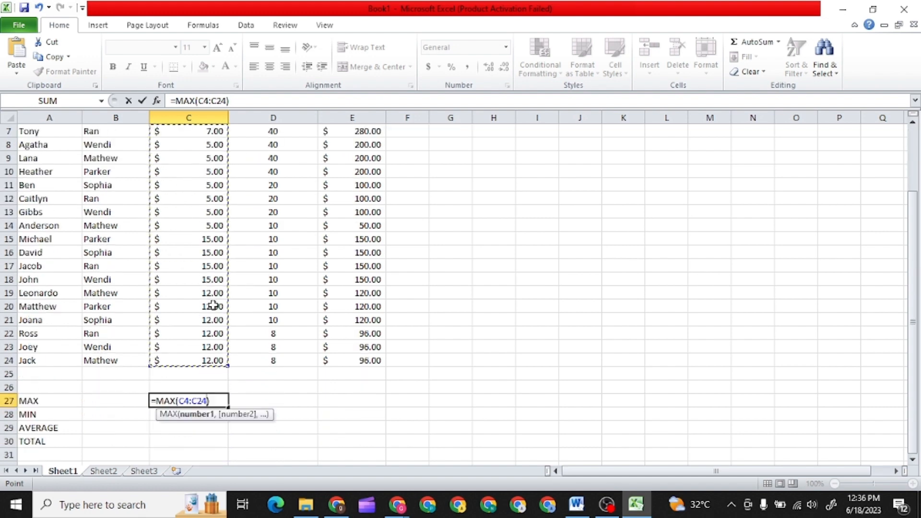
pyautogui.click(216, 401)
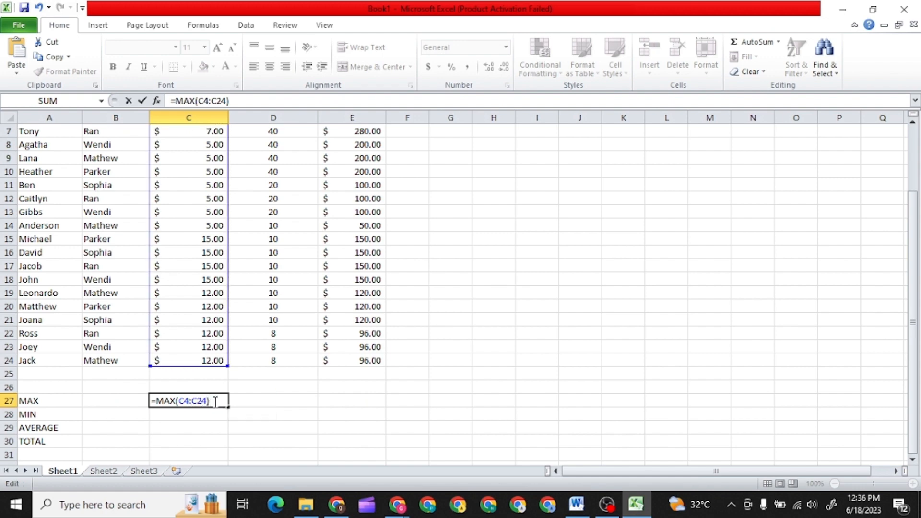
pyautogui.press('Return')
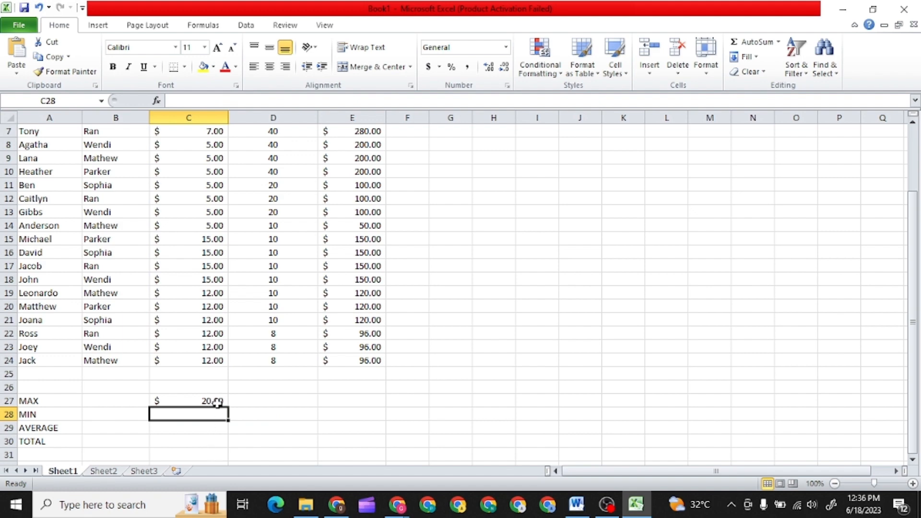
# Enter the formula =MIN(C4:C24) in cell C28 for the lowest hourly salary
pyautogui.scroll(2, 221, 411)
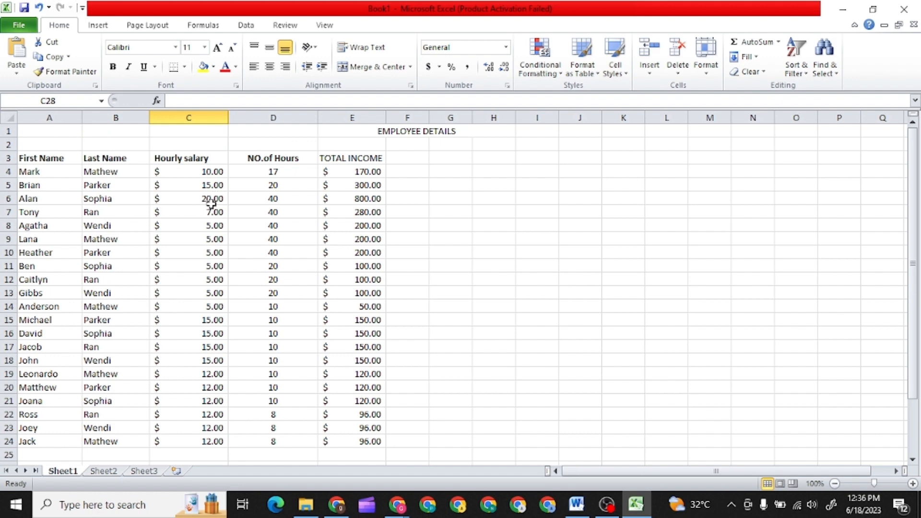
pyautogui.scroll(-3, 212, 313)
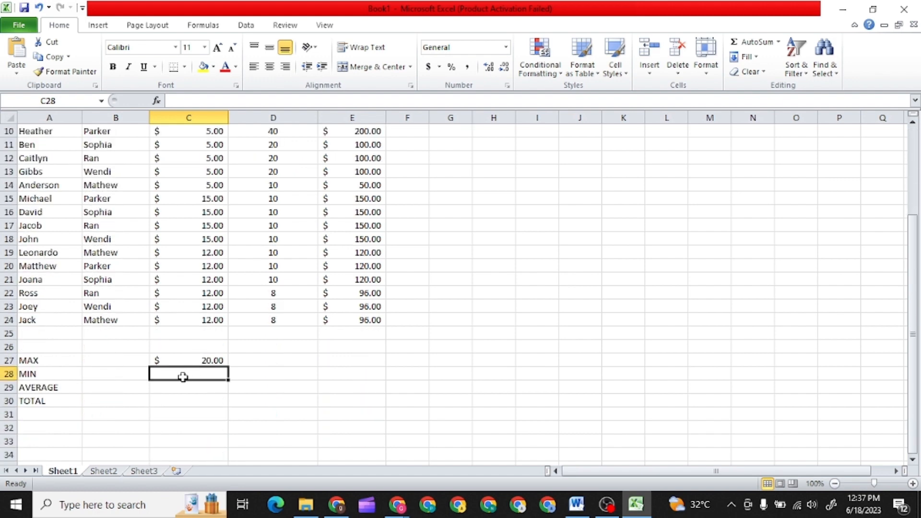
pyautogui.write('=MIN')
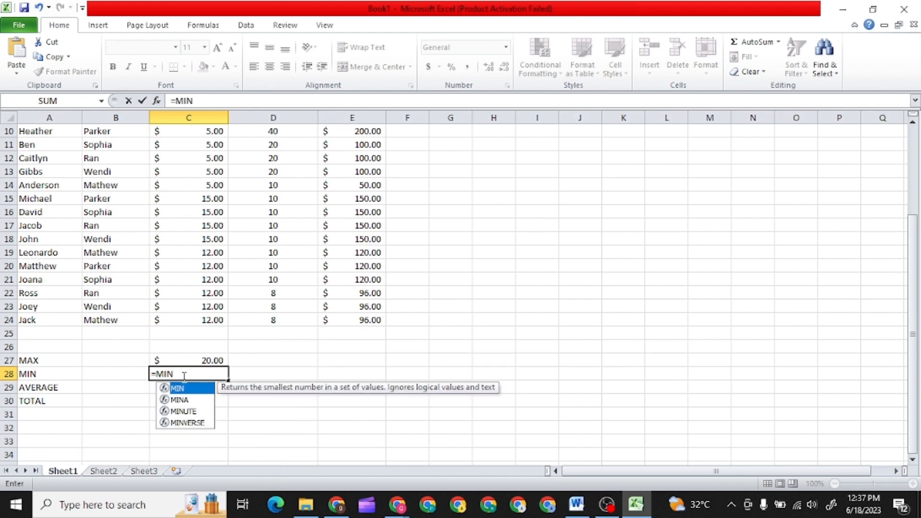
pyautogui.write('(')
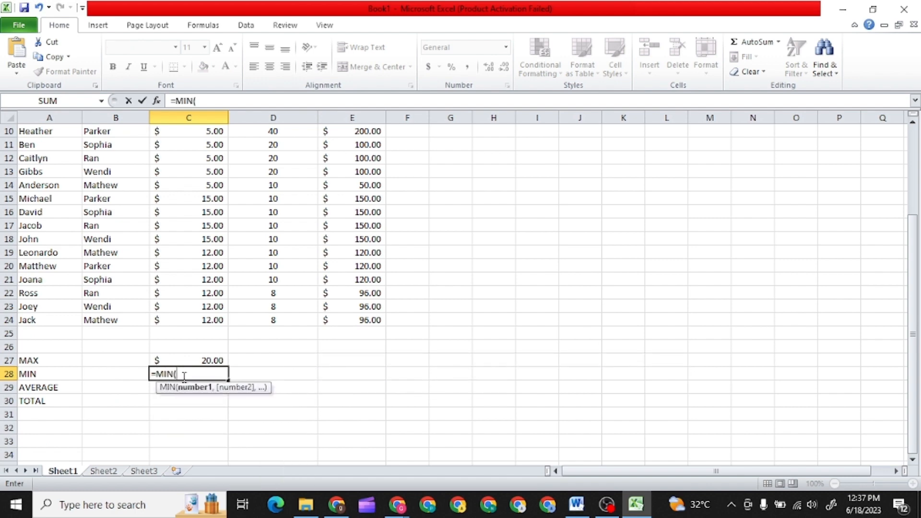
pyautogui.press('Return')
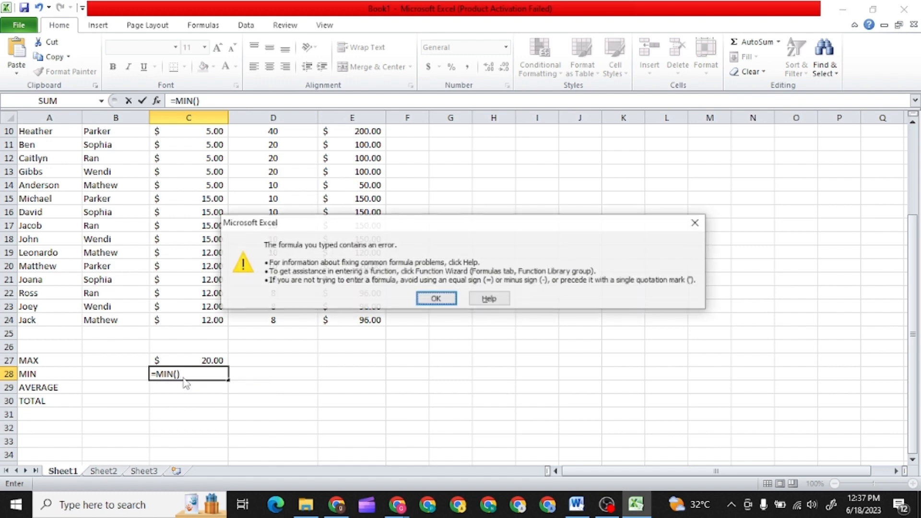
pyautogui.click(449, 298)
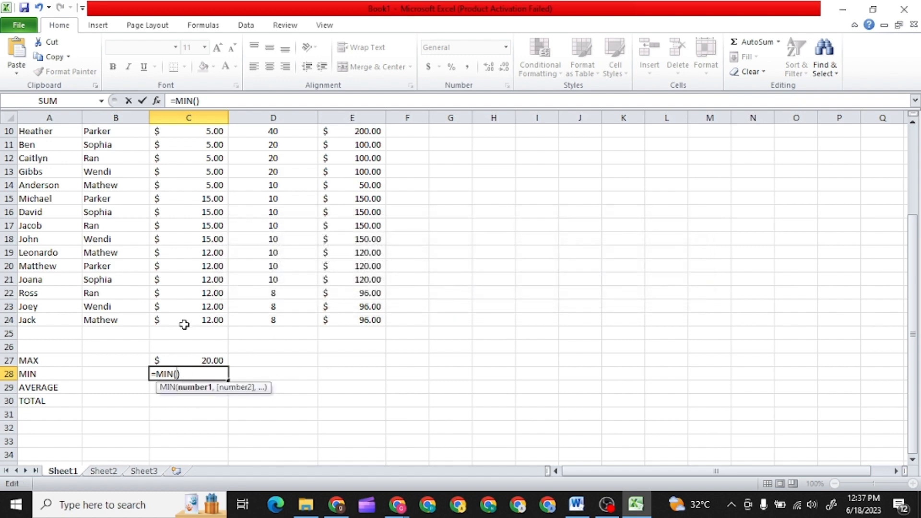
pyautogui.moveTo(182, 320); pyautogui.dragTo(186, 161)
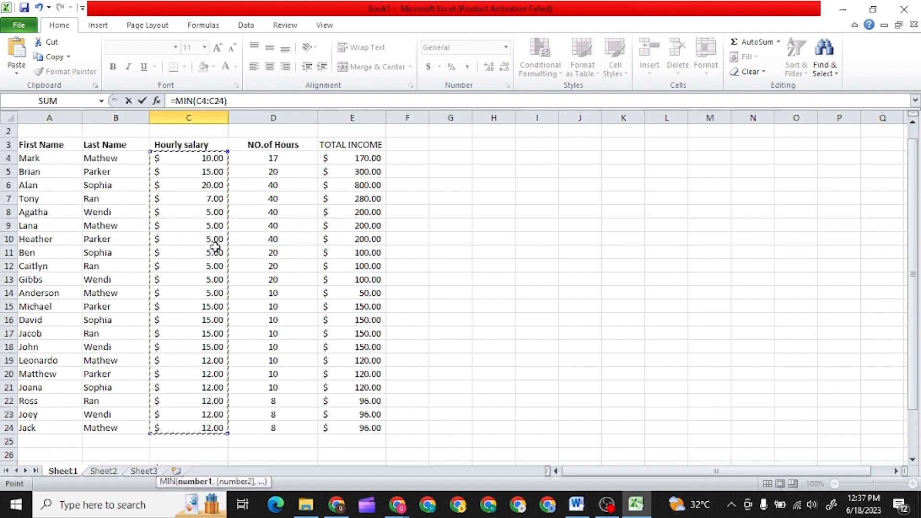
pyautogui.scroll(-2, 215, 281)
pyautogui.click(215, 402)
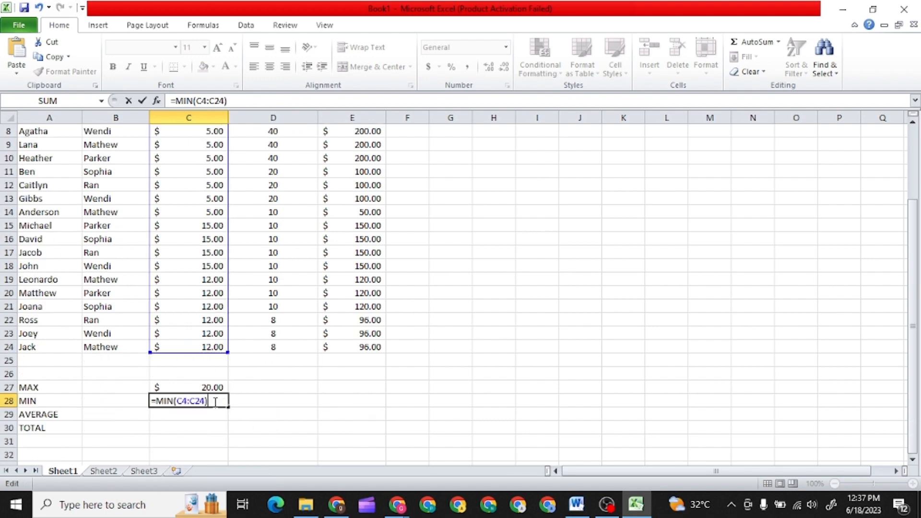
pyautogui.press('Return')
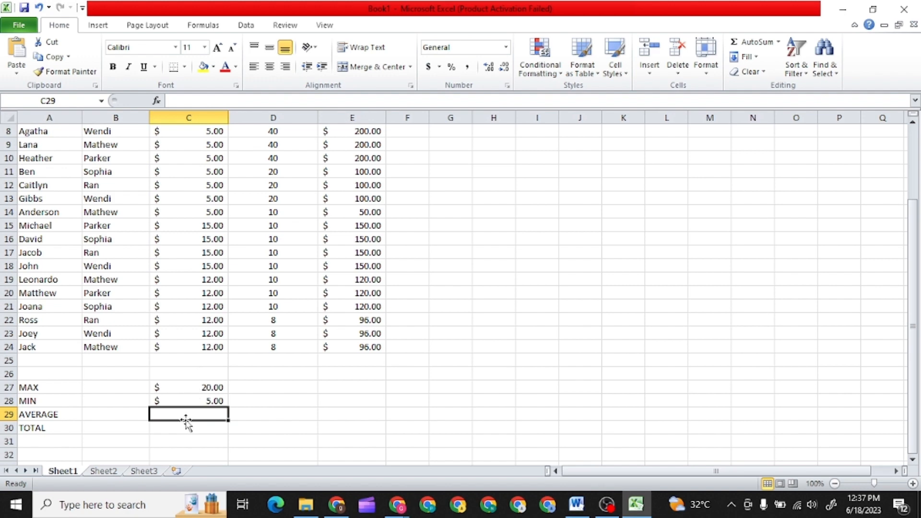
# Enter the formula =AVERAGE(C4:C24) in cell C29 for the average hourly salary
pyautogui.write('=A')
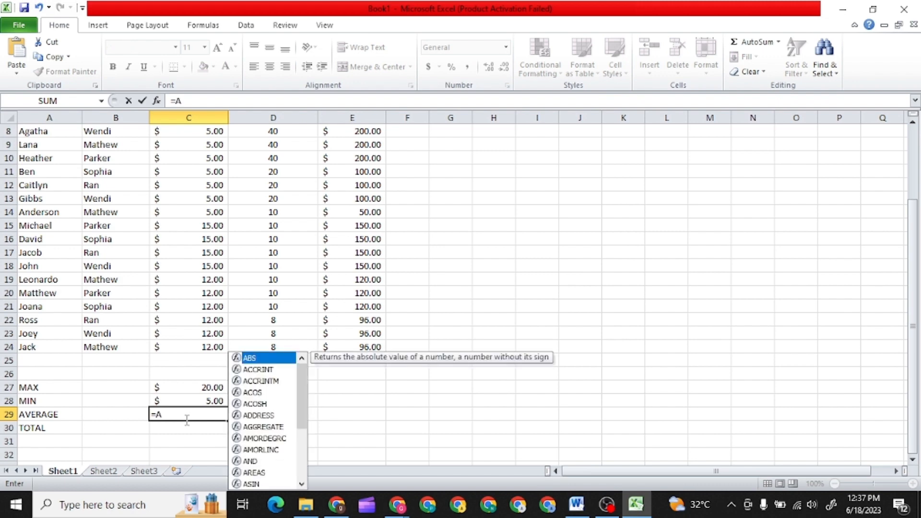
pyautogui.press('BackSpace')
pyautogui.press('BackSpace')
pyautogui.write('=')
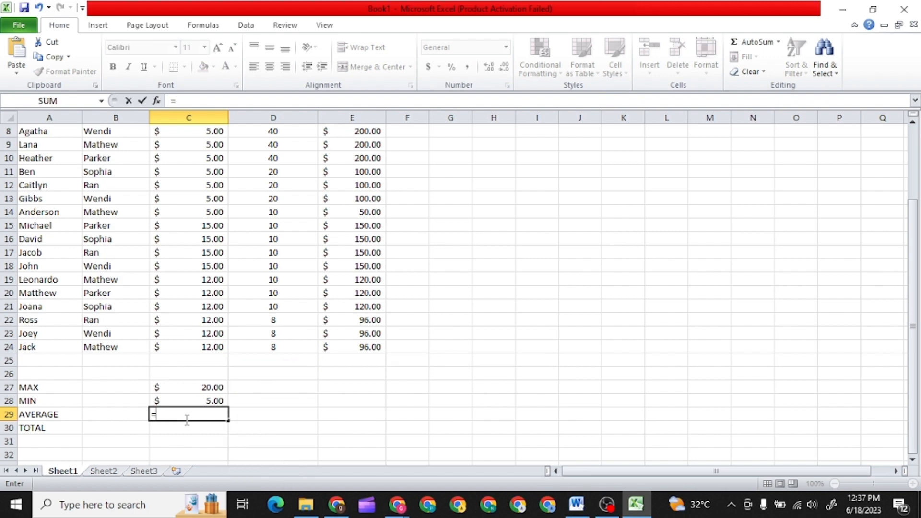
pyautogui.write('AVE')
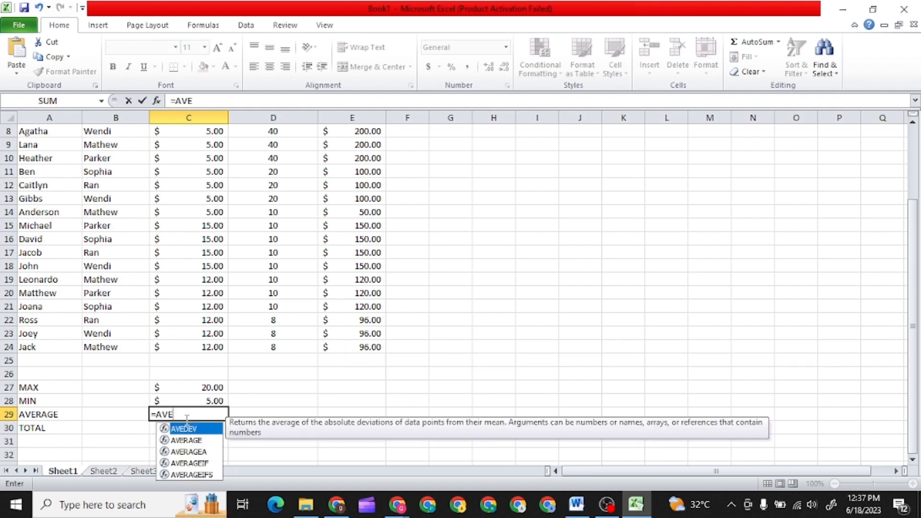
pyautogui.doubleClick(187, 440)
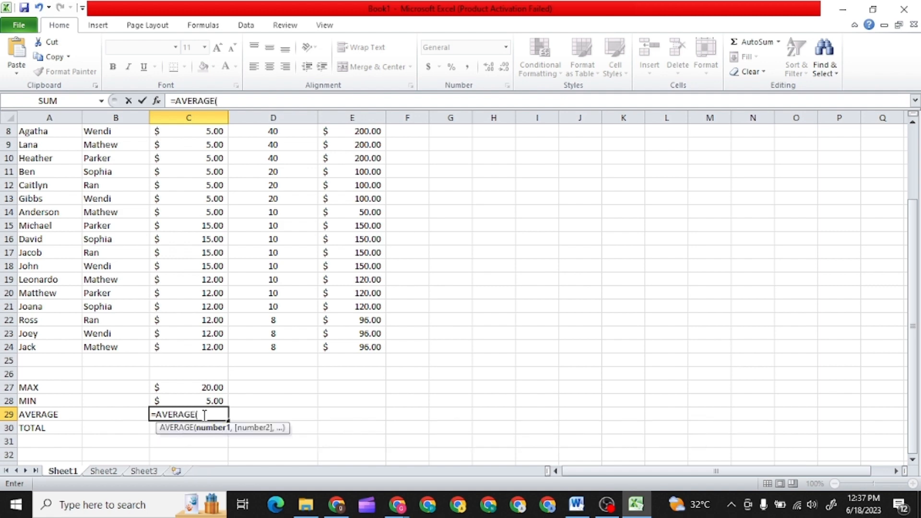
pyautogui.moveTo(204, 351); pyautogui.dragTo(203, 426)
pyautogui.click(194, 159)
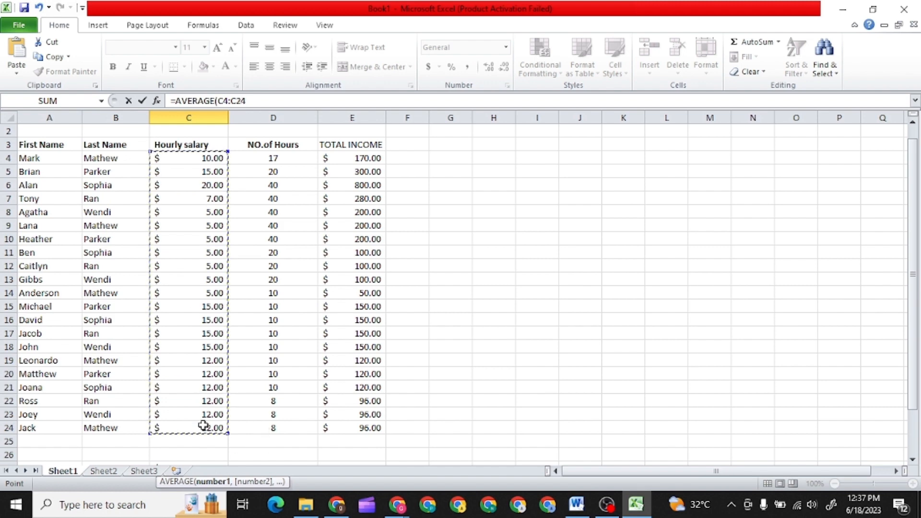
pyautogui.scroll(-2, 205, 427)
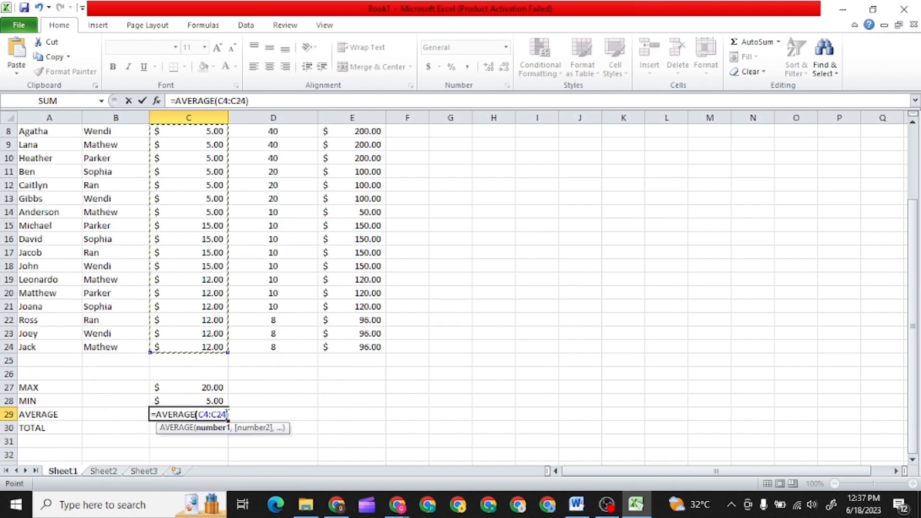
pyautogui.write(')')
pyautogui.press('Return')
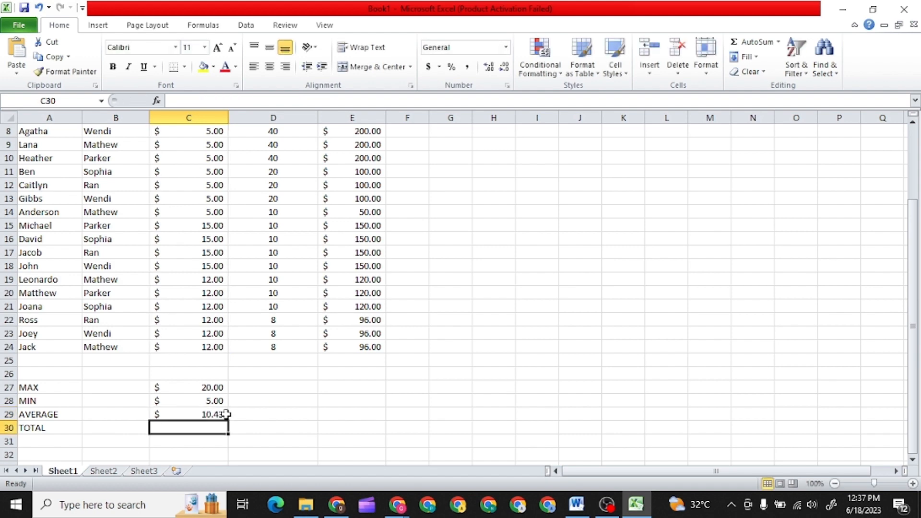
pyautogui.scroll(-1, 226, 414)
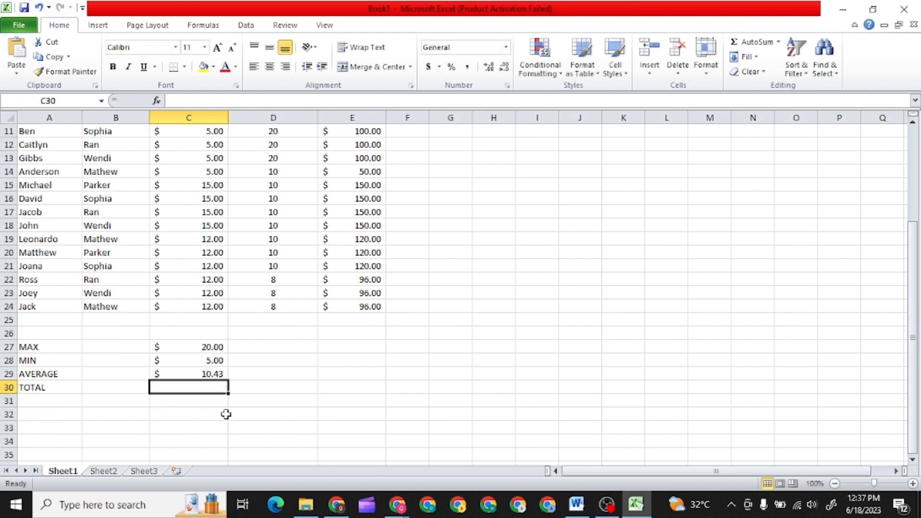
# Enter the formula =SUM(C4:C25) in cell C30 for the total of the hourly salaries
pyautogui.scroll(4, 227, 414)
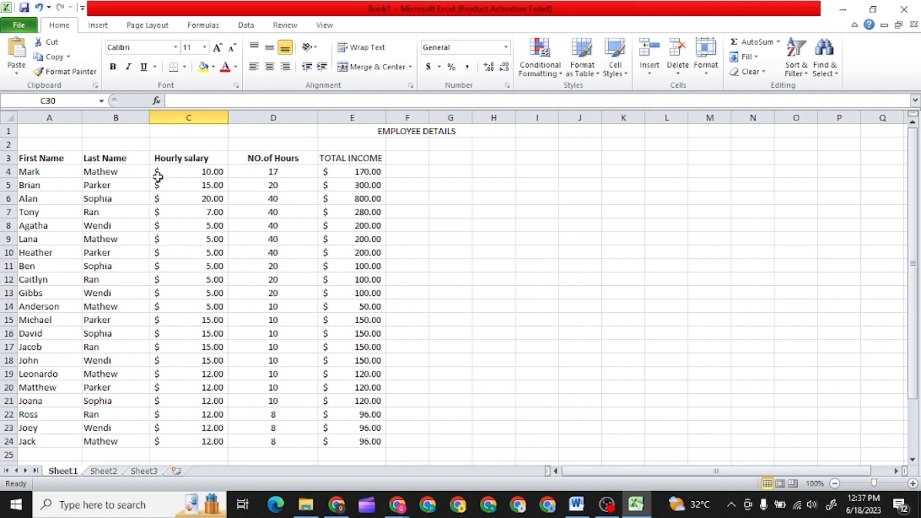
pyautogui.scroll(-3, 223, 307)
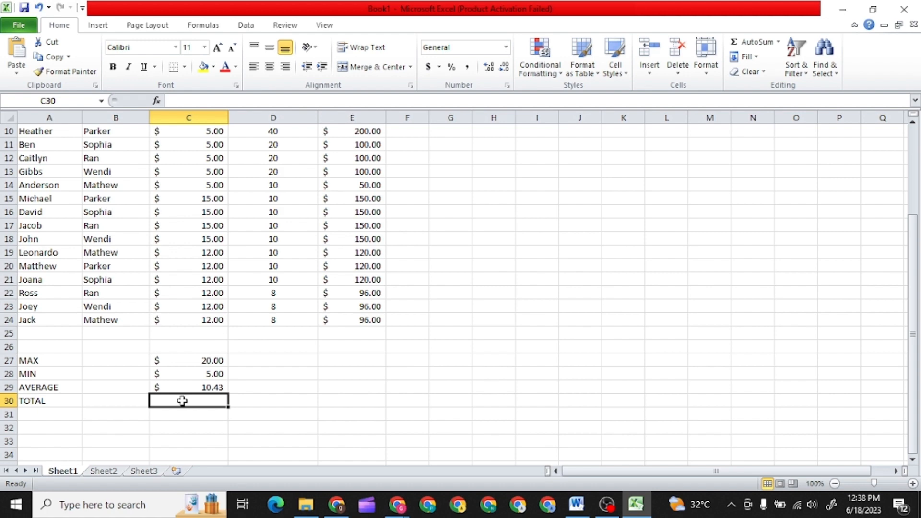
pyautogui.write('=SU')
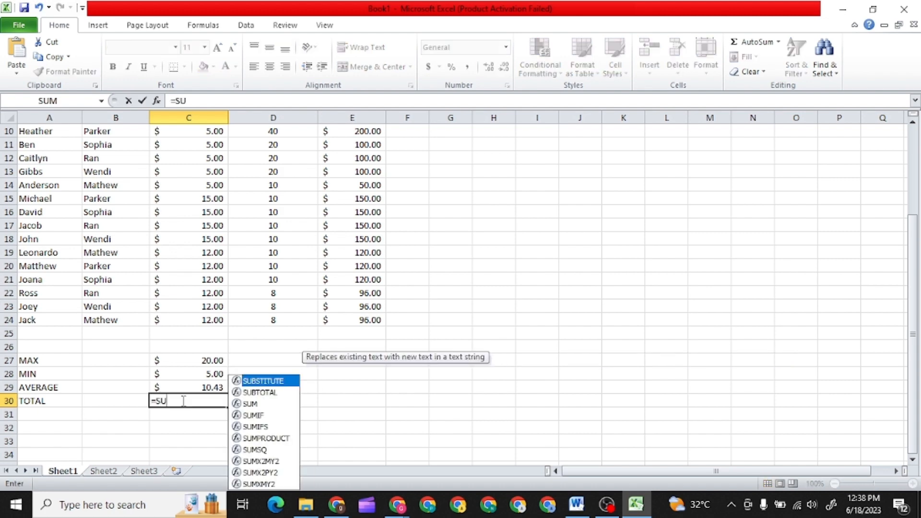
pyautogui.write('M()')
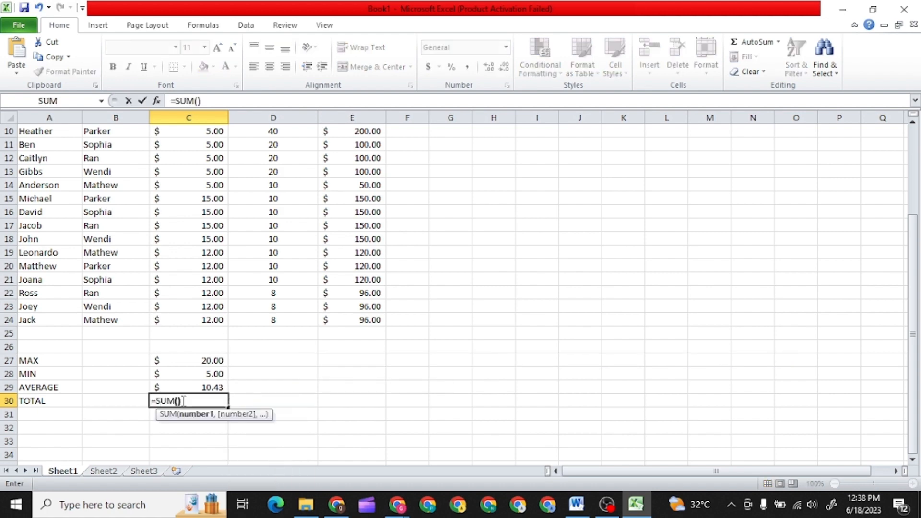
pyautogui.press('Return')
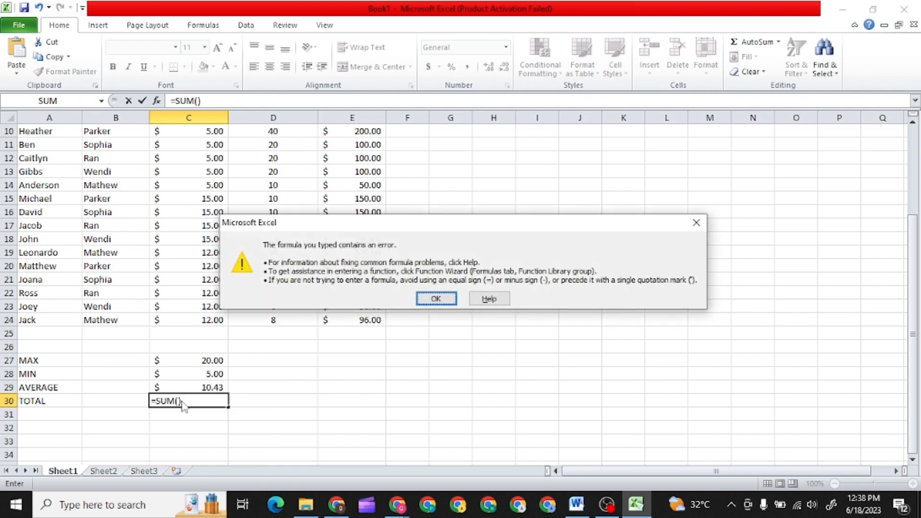
pyautogui.click(434, 299)
pyautogui.scroll(3, 218, 272)
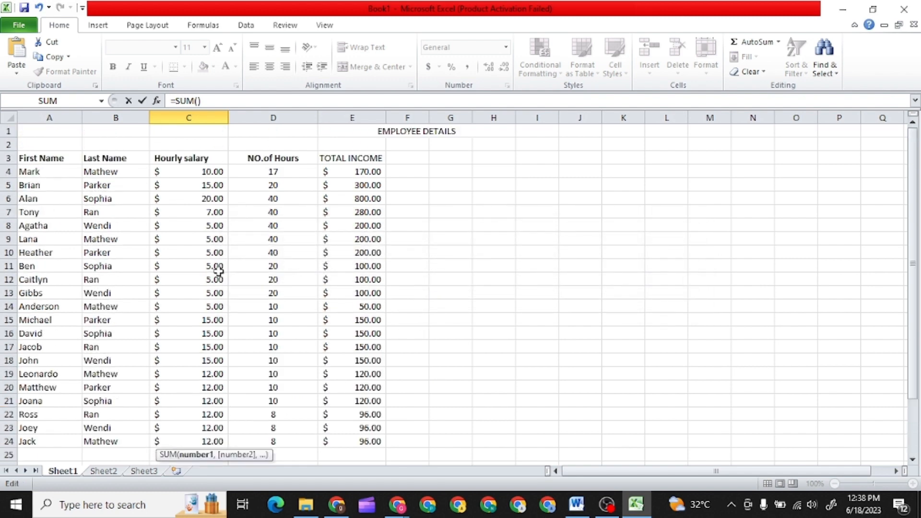
pyautogui.moveTo(157, 172); pyautogui.dragTo(203, 448)
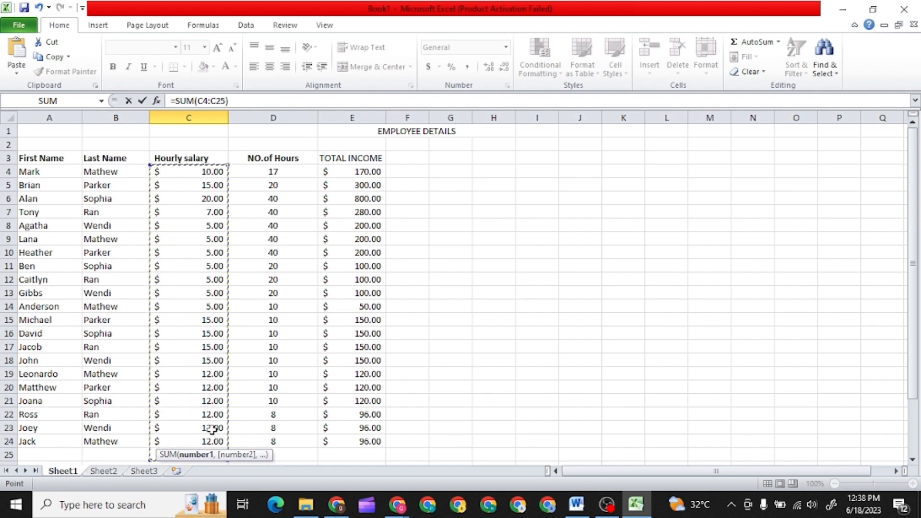
pyautogui.scroll(-2, 225, 392)
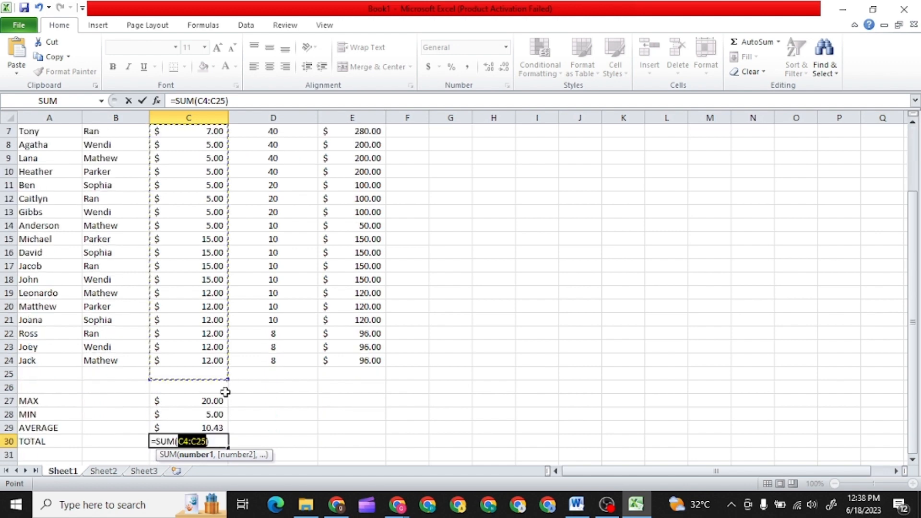
pyautogui.scroll(-1, 225, 392)
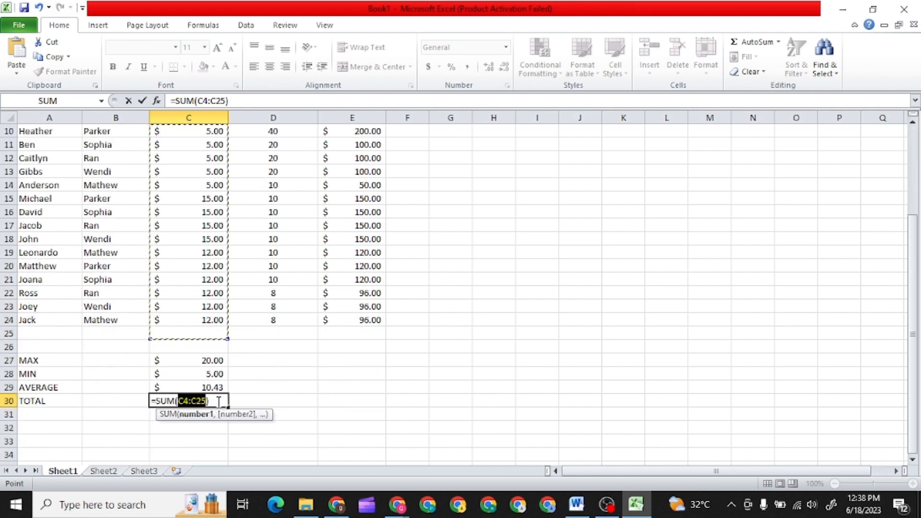
pyautogui.press('Return')
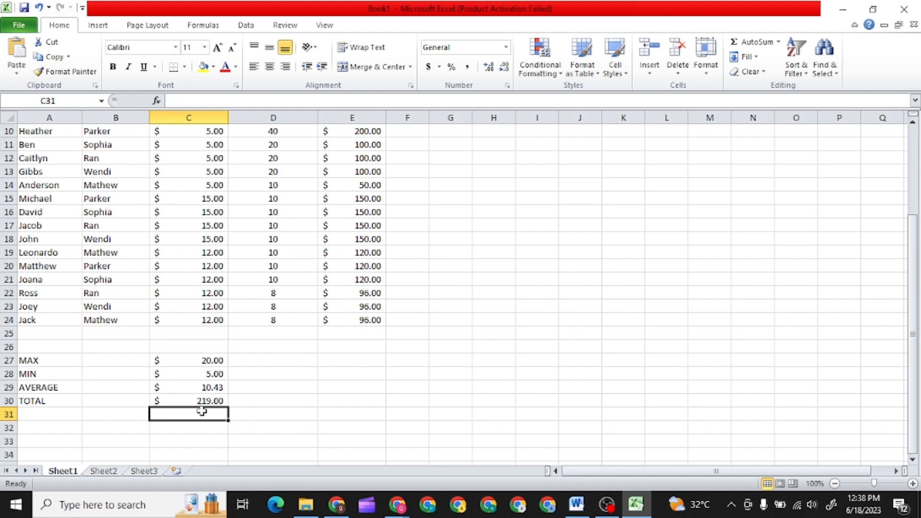
# Switch to the Google Meet call in Chrome and open the in-call messages to read the students' replies
pyautogui.scroll(3, 298, 411)
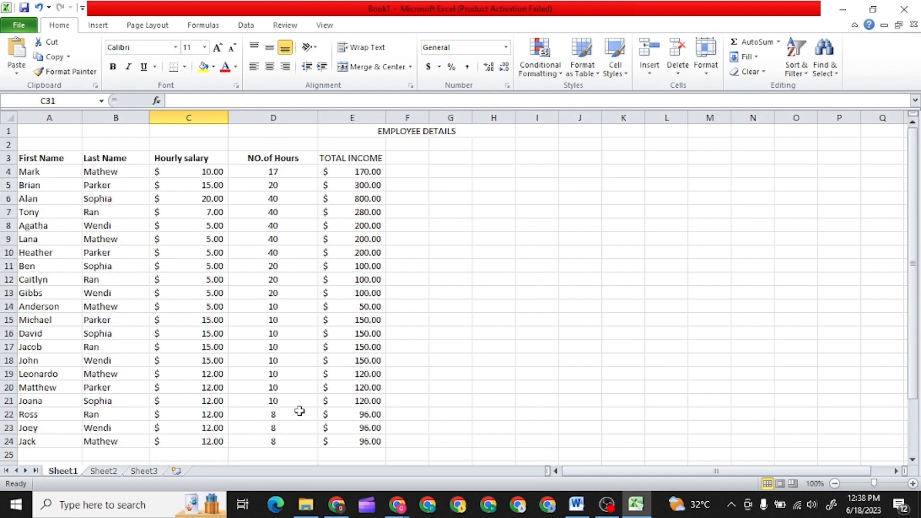
pyautogui.scroll(-1, 336, 335)
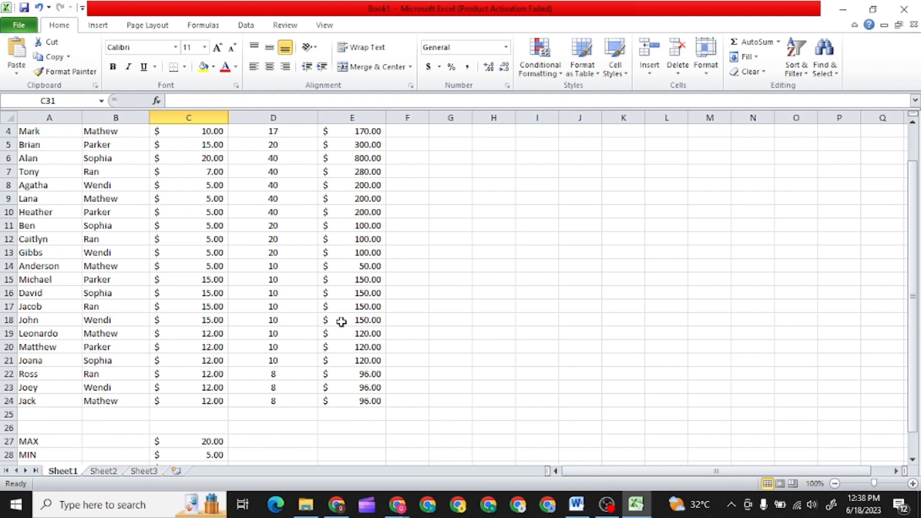
pyautogui.scroll(-1, 365, 346)
pyautogui.scroll(-1, 376, 356)
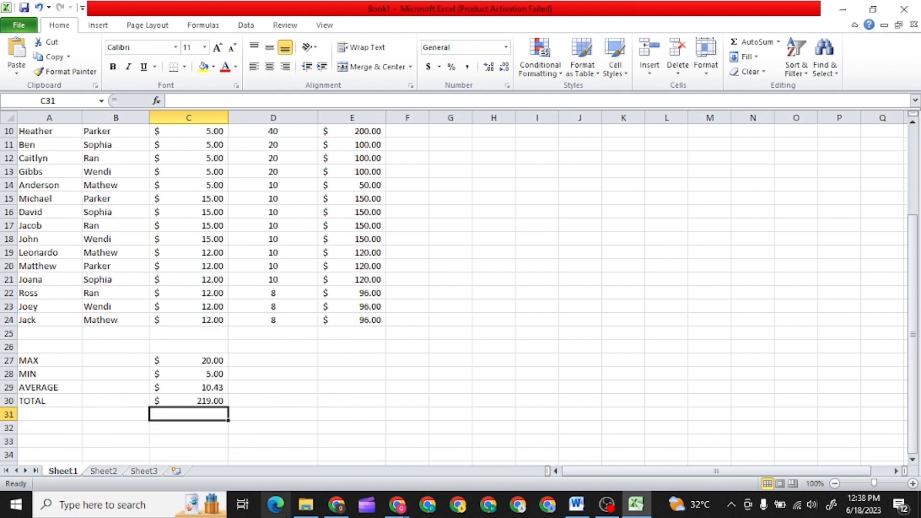
pyautogui.click(334, 513)
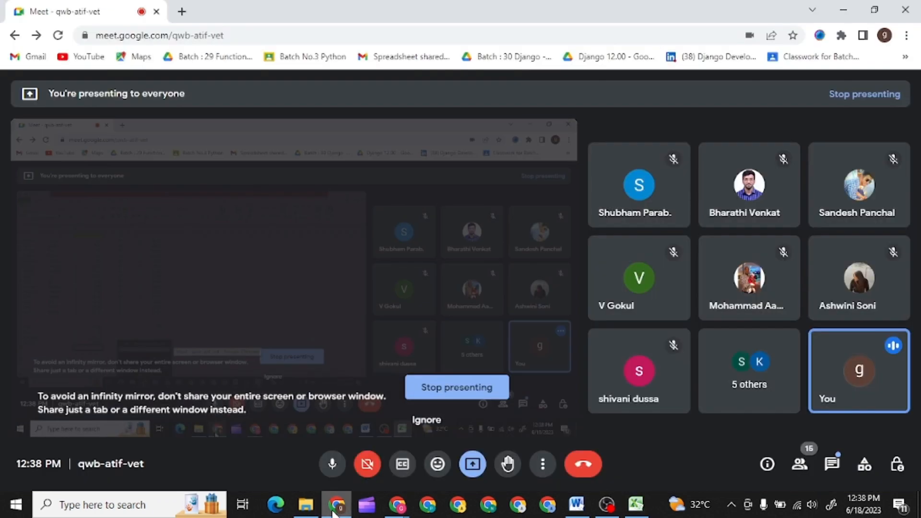
pyautogui.click(833, 465)
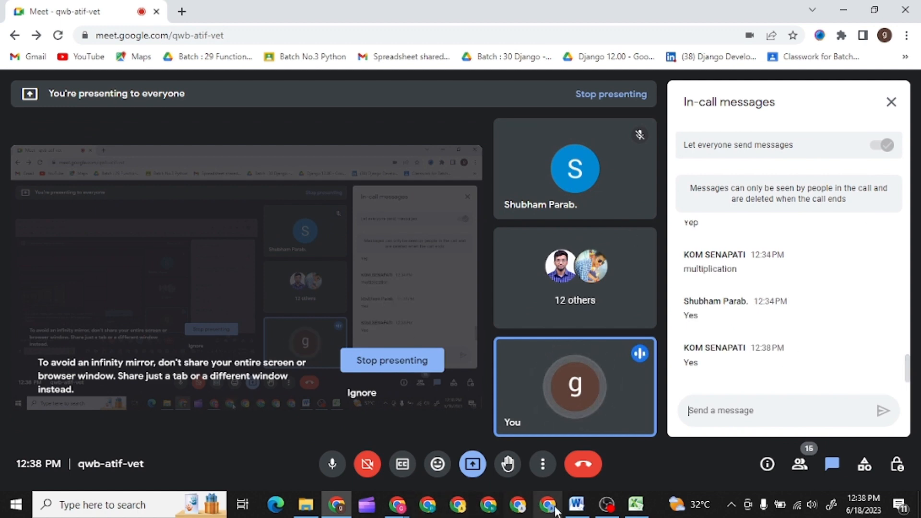
# Switch to Excel, look over the Payroll sheet of the excel masterclass dataset1 workbook, and return to Sheet1 of Book1
pyautogui.click(636, 512)
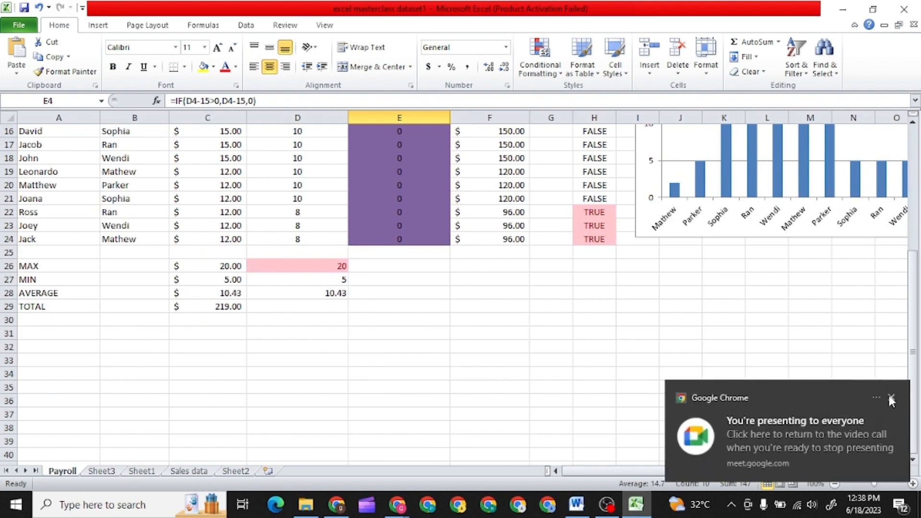
pyautogui.click(261, 339)
pyautogui.scroll(5, 403, 372)
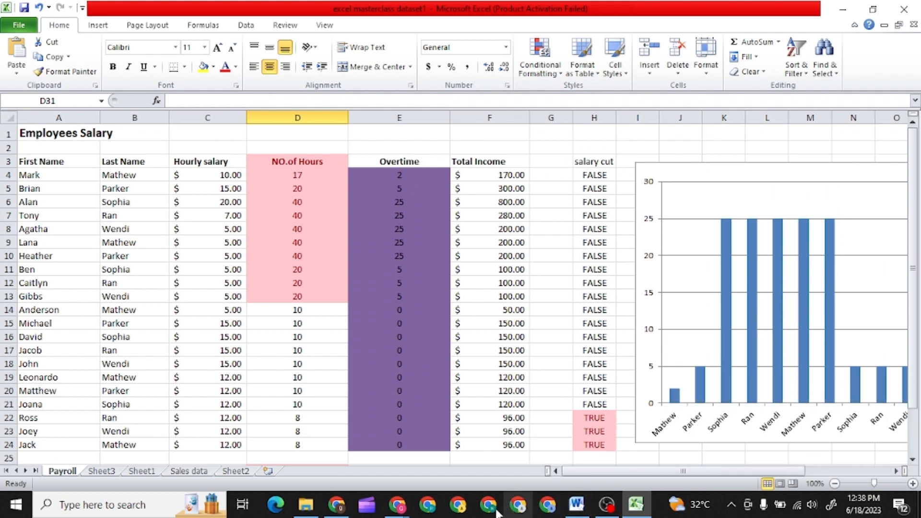
pyautogui.moveTo(348, 515)
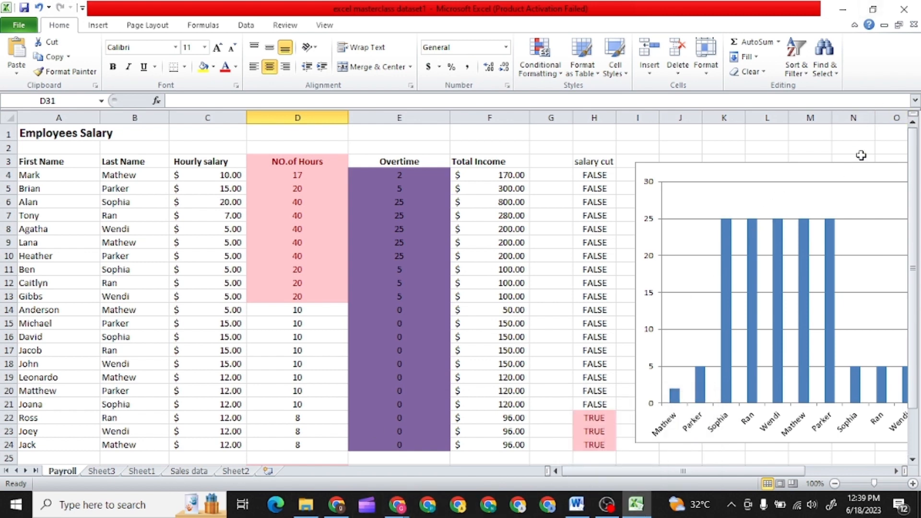
pyautogui.click(884, 24)
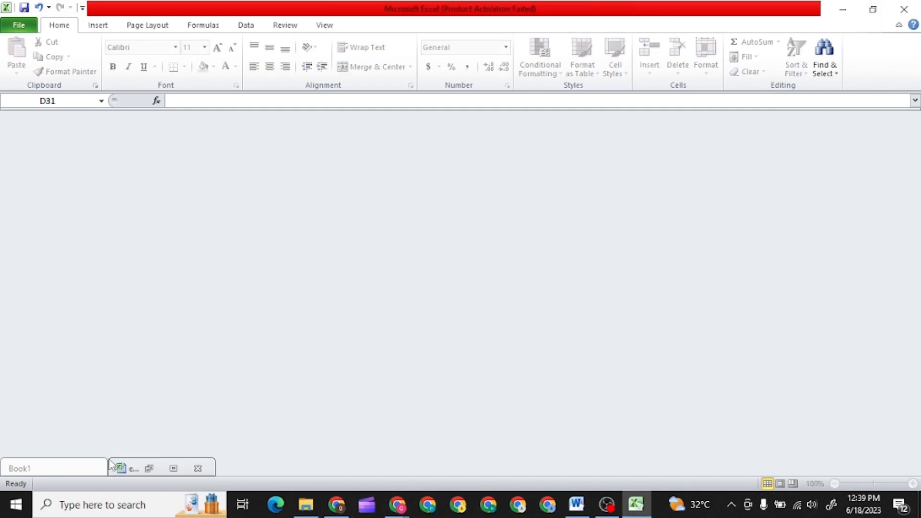
pyautogui.click(19, 468)
pyautogui.click(66, 470)
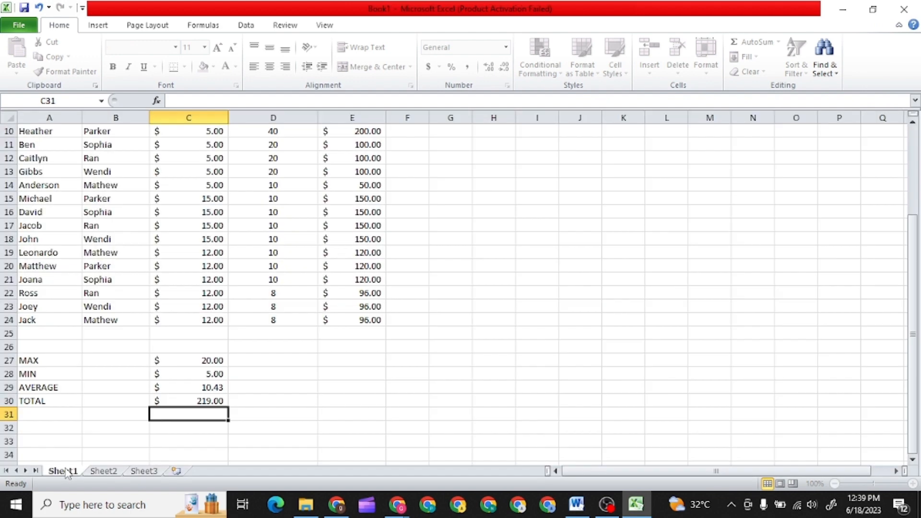
# Enter the column headers OVERTIME in cell F3 and SALARY CUT in cell G3
pyautogui.scroll(3, 269, 354)
pyautogui.click(417, 152)
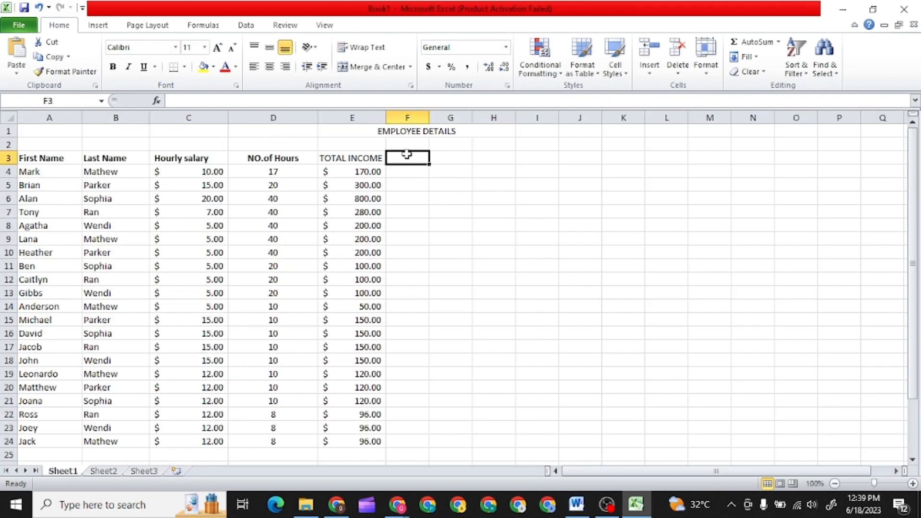
pyautogui.write('OVERTU')
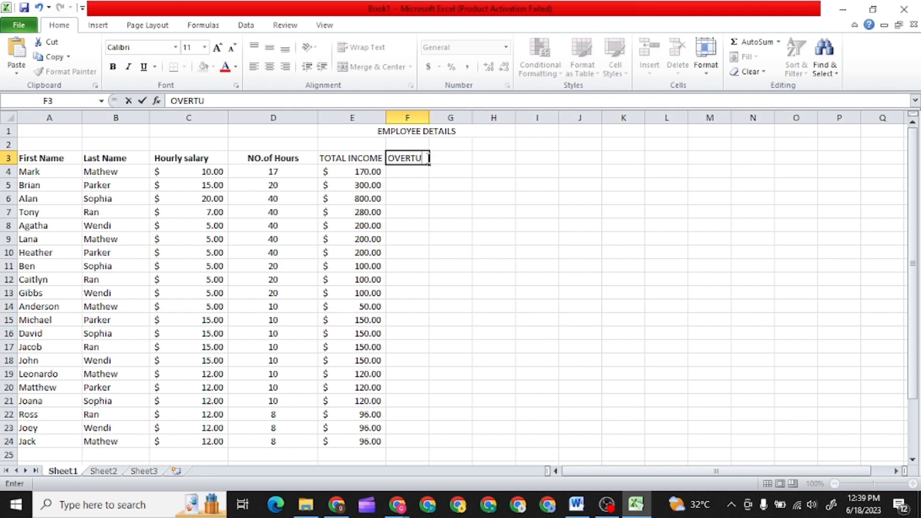
pyautogui.press('BackSpace')
pyautogui.write('IME')
pyautogui.click(464, 157)
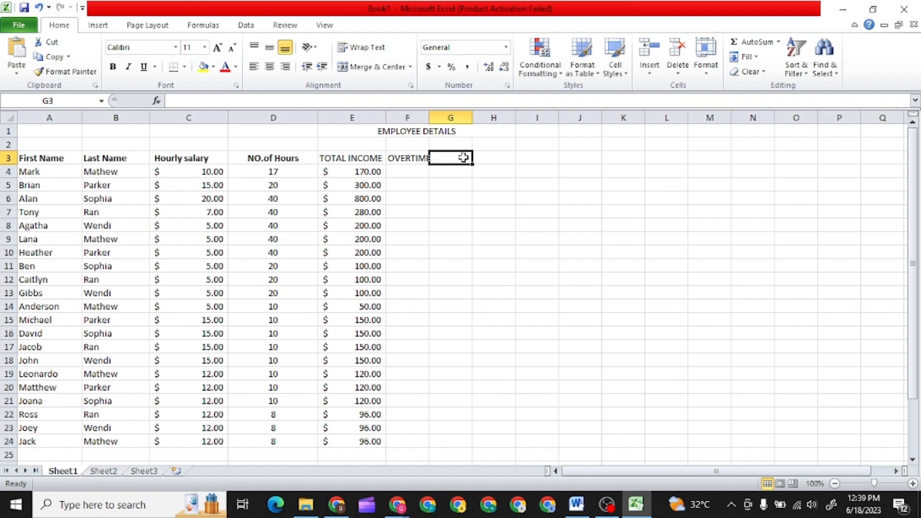
pyautogui.write('SALARY C')
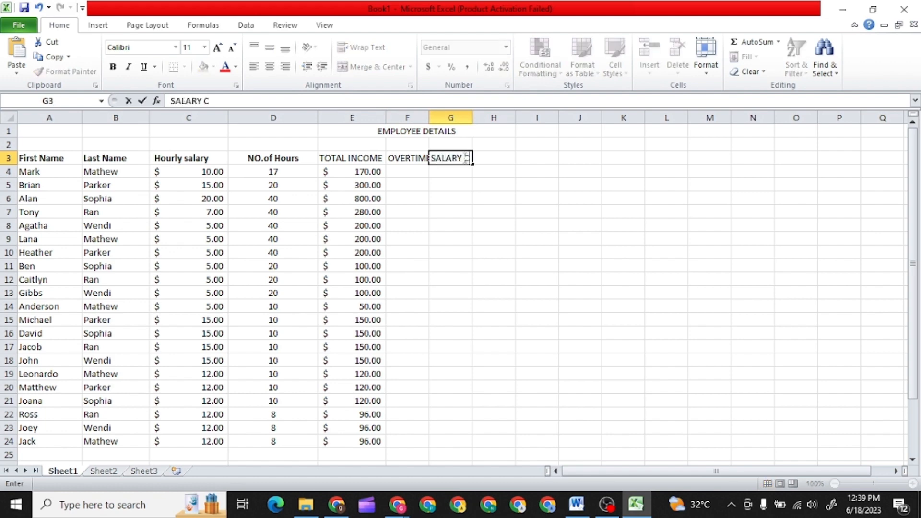
pyautogui.write('UT')
# Widen columns F and G so the OVERTIME and SALARY CUT headers fit with room to spare
pyautogui.click(415, 158)
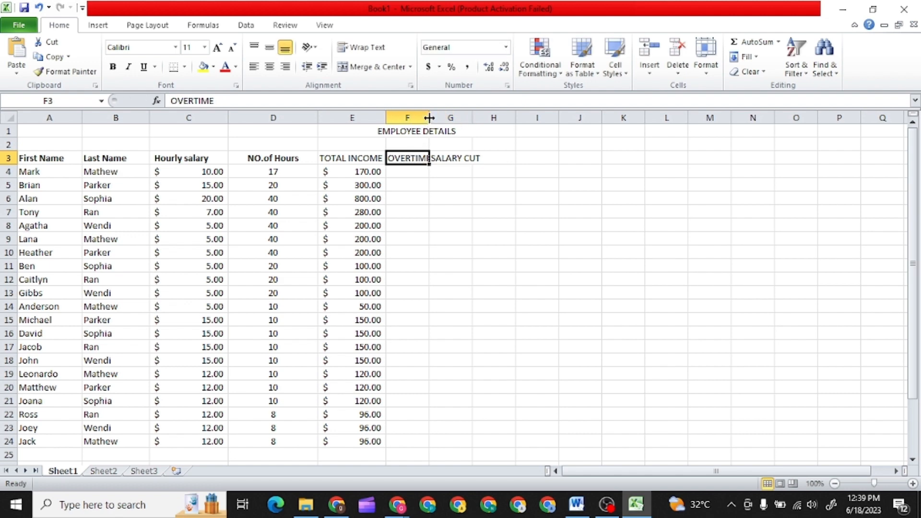
pyautogui.moveTo(429, 117); pyautogui.dragTo(531, 118)
pyautogui.click(468, 158)
pyautogui.click(538, 117)
pyautogui.click(480, 158)
pyautogui.click(424, 158)
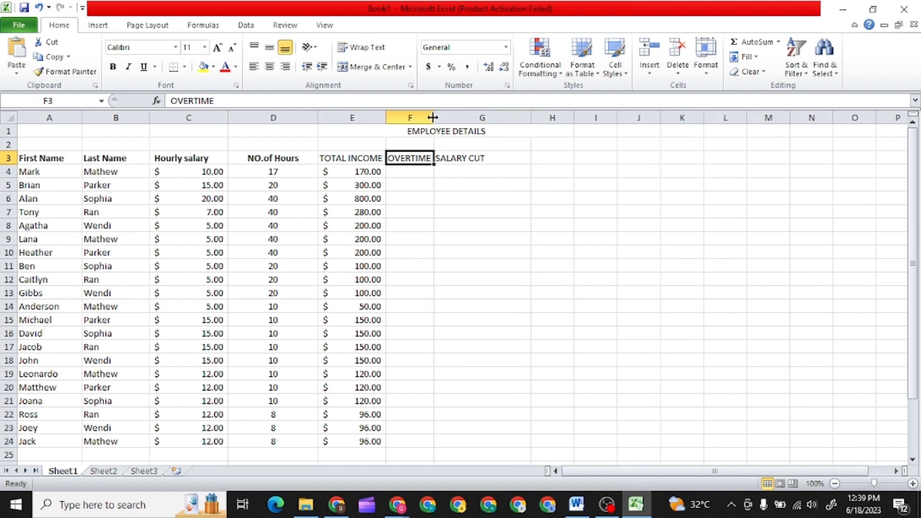
pyautogui.moveTo(433, 117); pyautogui.dragTo(457, 117)
# Enter the formula =D4-15 in cell F4 to calculate the first employee's overtime hours
pyautogui.click(434, 171)
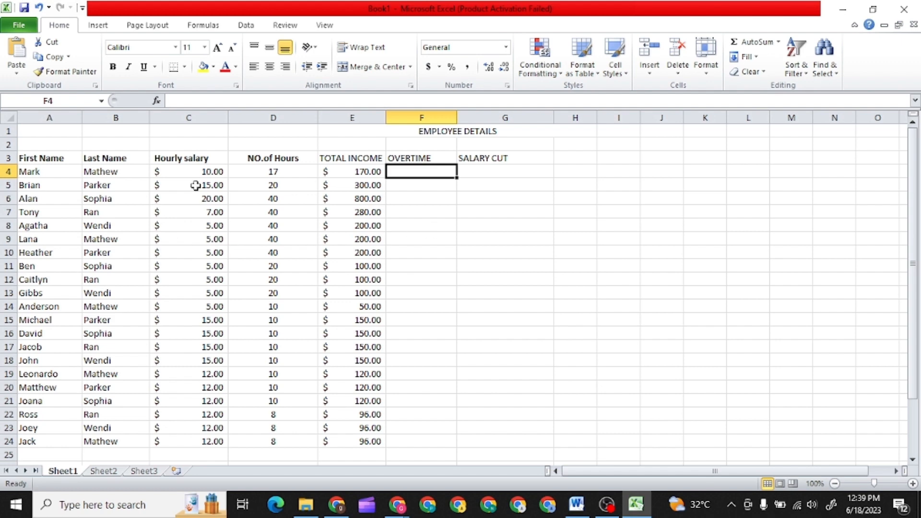
pyautogui.click(268, 176)
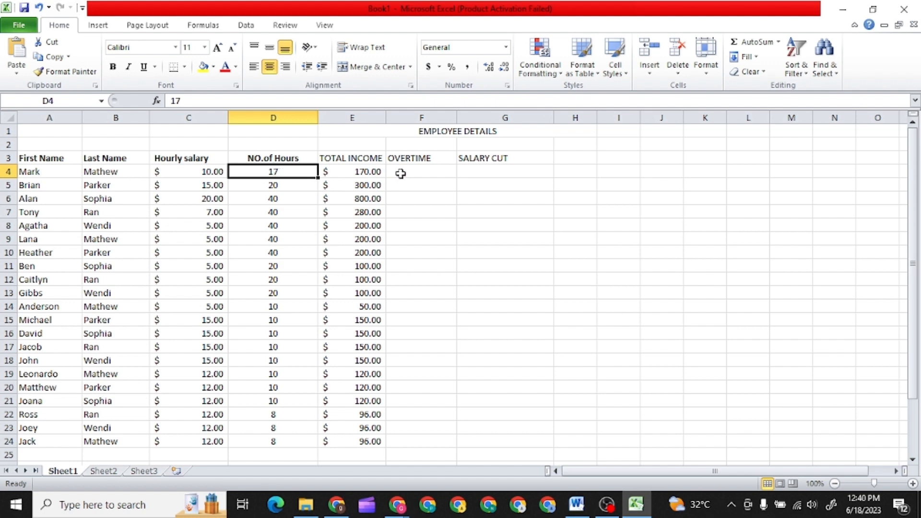
pyautogui.click(279, 187)
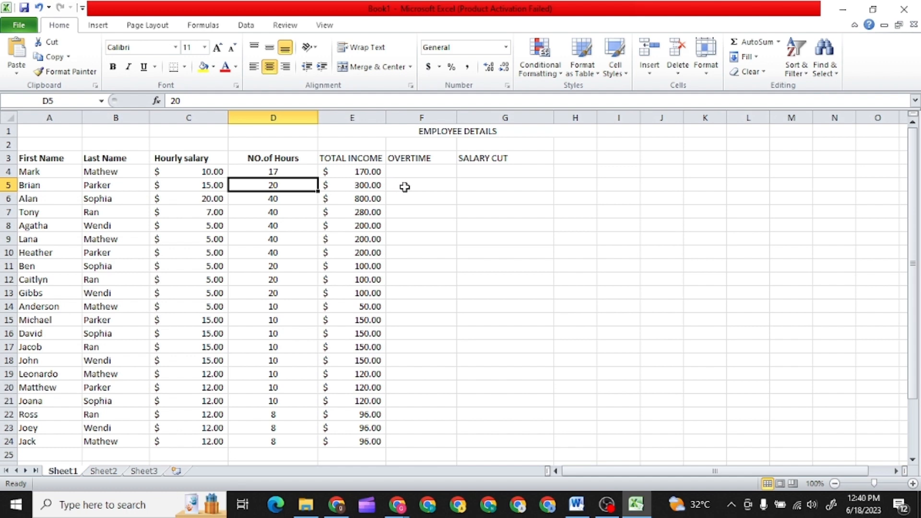
pyautogui.click(405, 171)
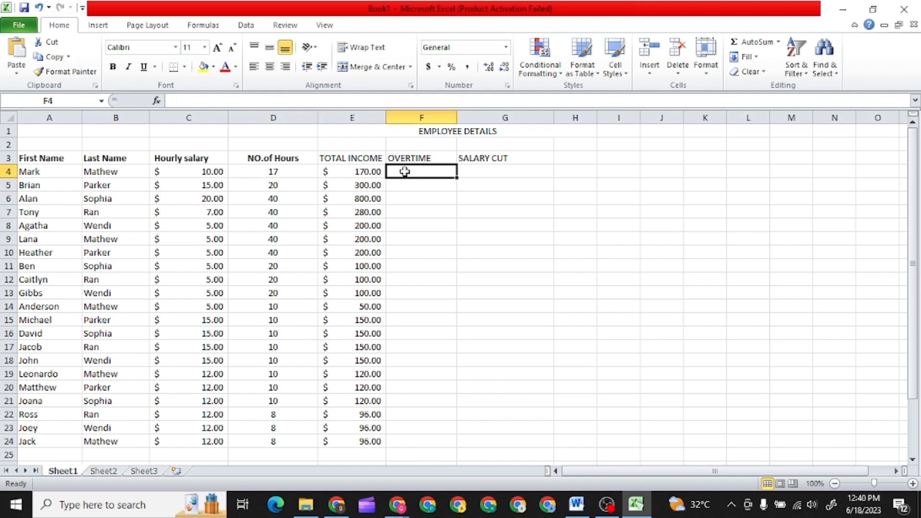
pyautogui.write('=')
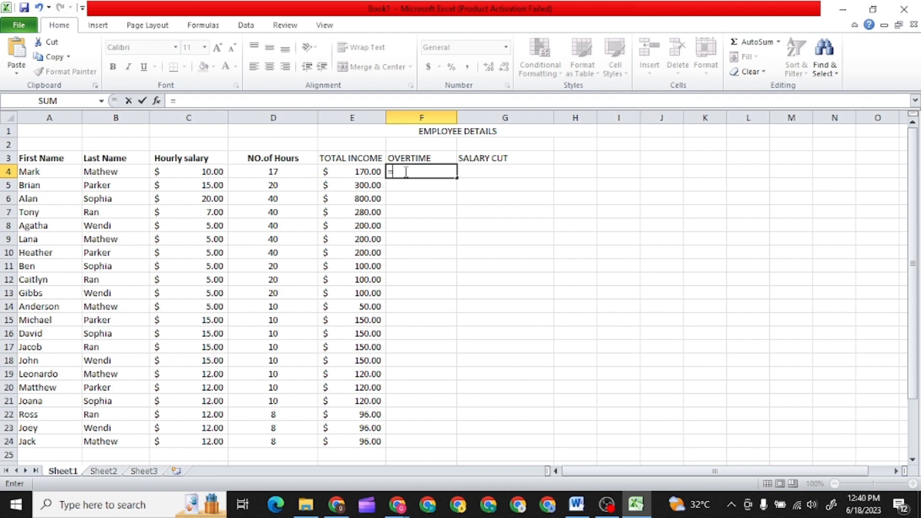
pyautogui.click(281, 174)
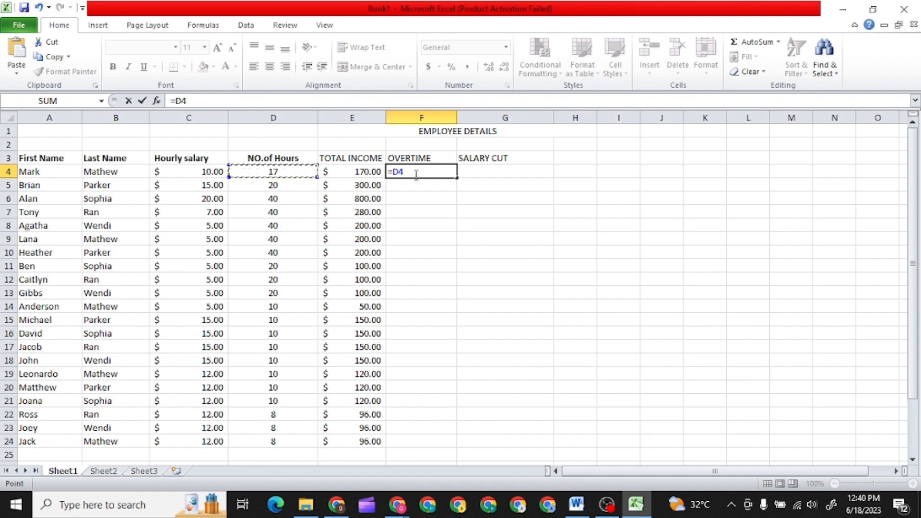
pyautogui.write('-15')
pyautogui.press('Return')
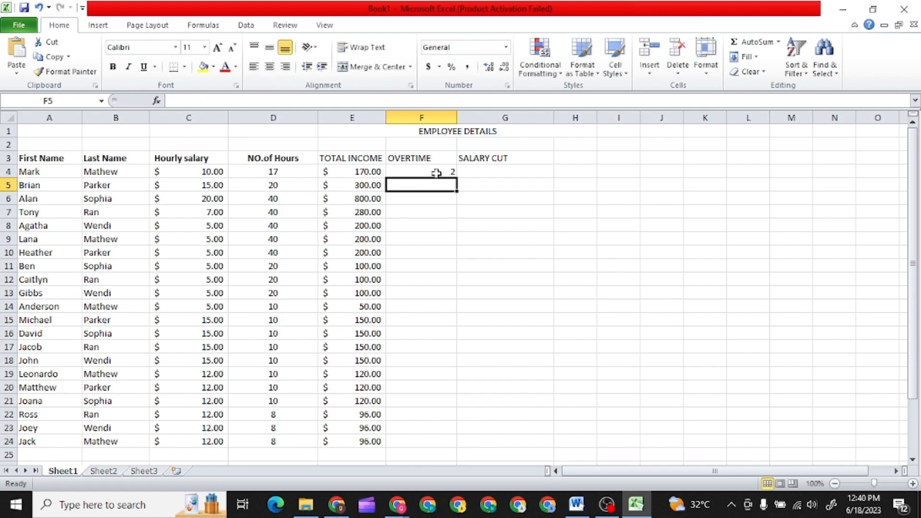
# Fill the overtime formula from F4 down to F24 and move the filled block to G5:G25
pyautogui.click(437, 171)
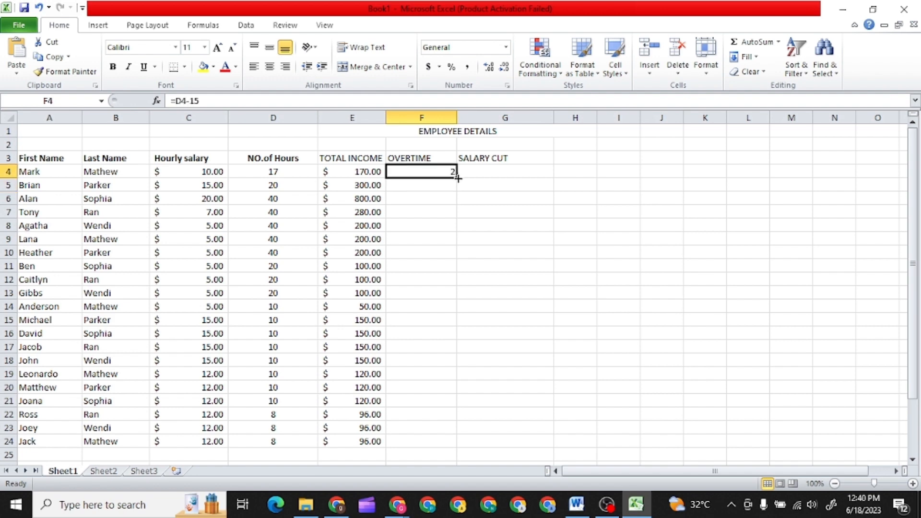
pyautogui.doubleClick(458, 177)
pyautogui.moveTo(456, 180); pyautogui.dragTo(527, 194)
pyautogui.click(437, 197)
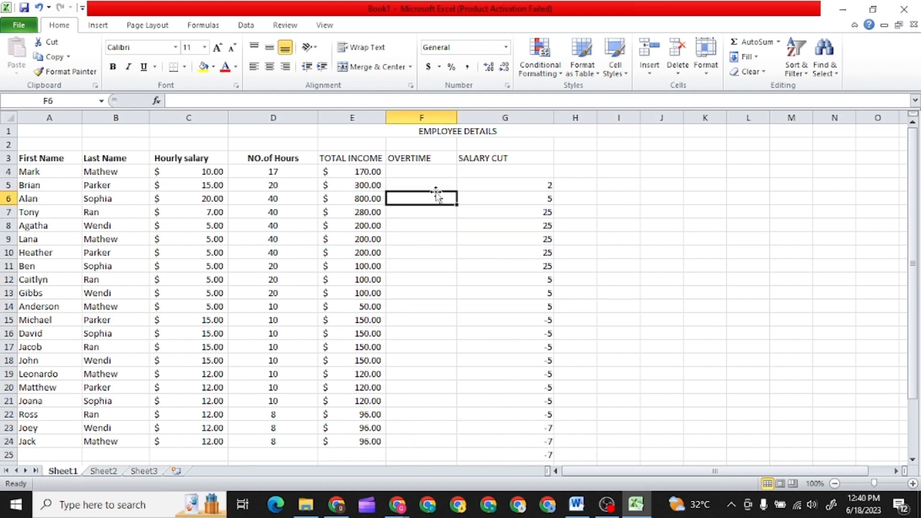
# Undo the move of the overtime block so the values sit in column F, and select cell F4
pyautogui.hotkey('ctrl', 'z')
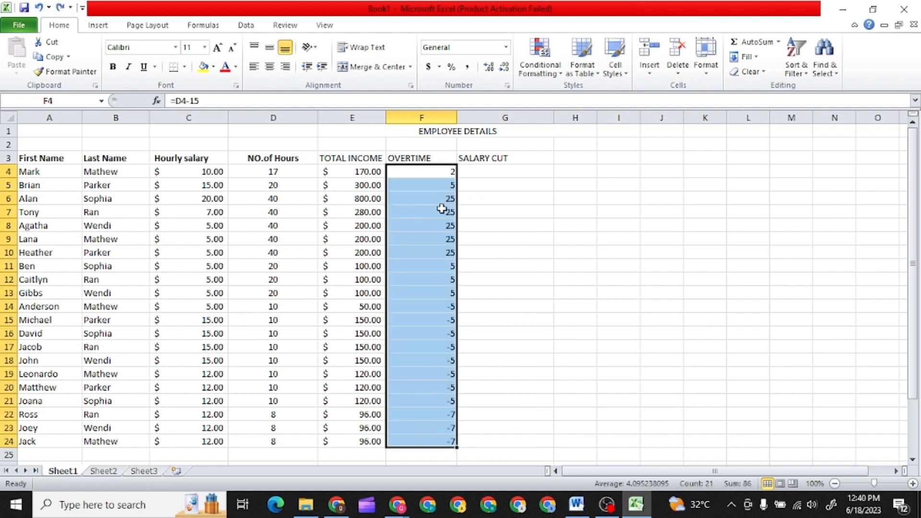
pyautogui.click(498, 239)
pyautogui.click(438, 176)
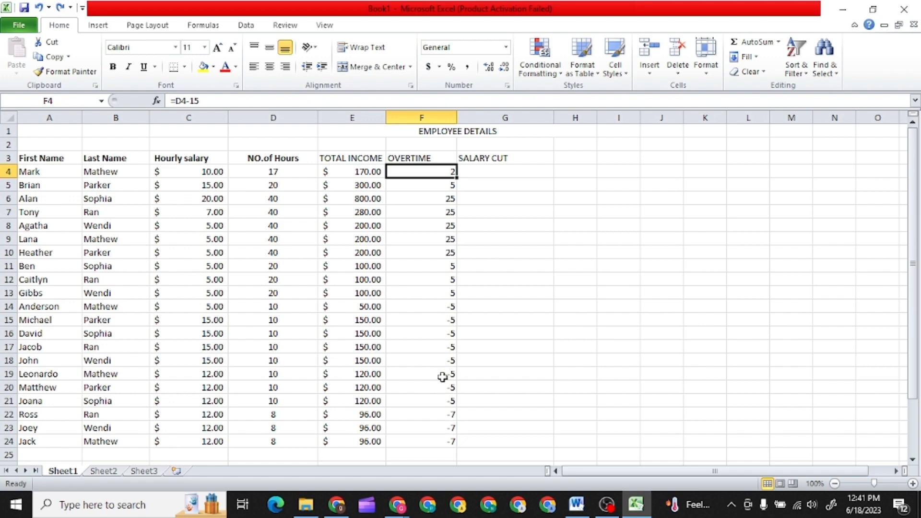
# Replace the overtime formula in cell F4 with =IF(D4>15,D4-15,0)
pyautogui.doubleClick(427, 171)
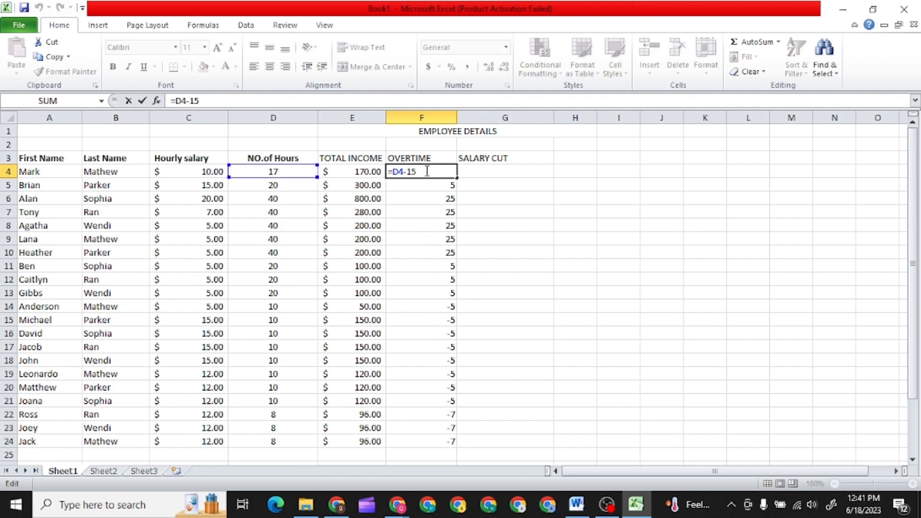
pyautogui.press('BackSpace')
pyautogui.press('BackSpace')
pyautogui.press('BackSpace')
pyautogui.press('BackSpace')
pyautogui.press('BackSpace')
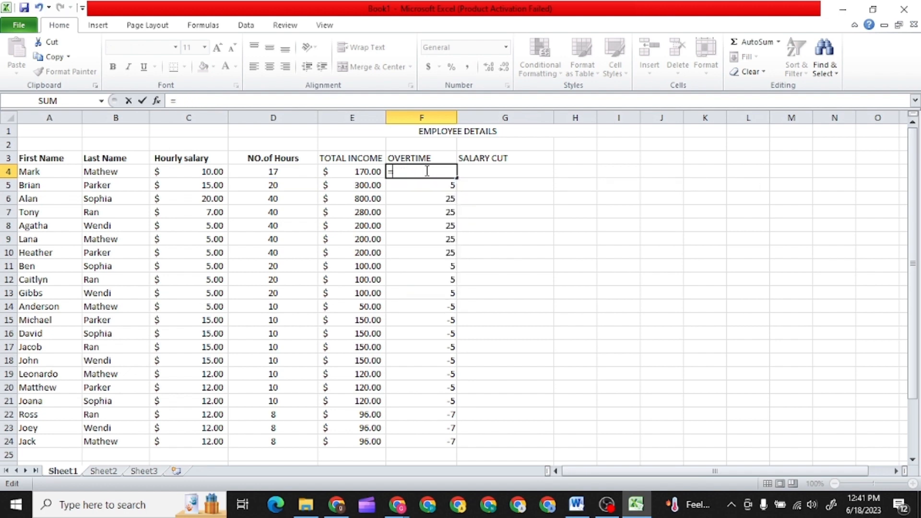
pyautogui.write('IF')
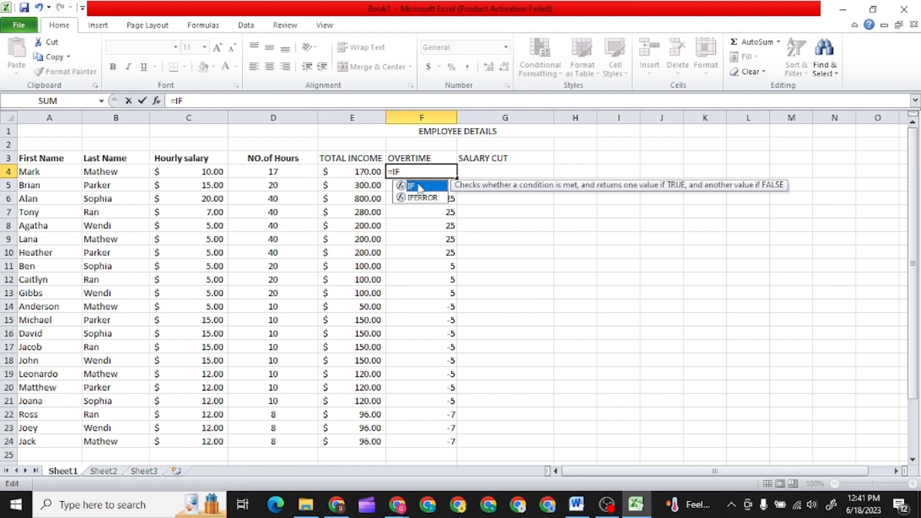
pyautogui.doubleClick(419, 186)
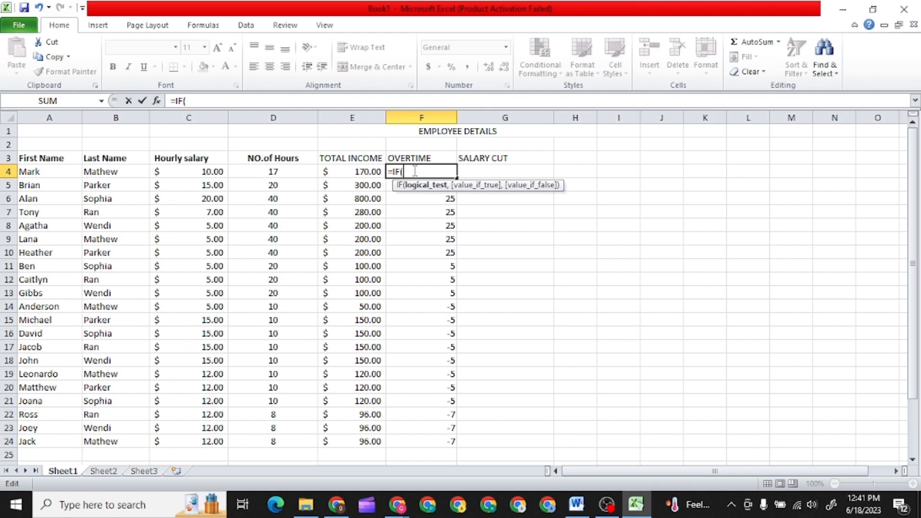
pyautogui.click(289, 172)
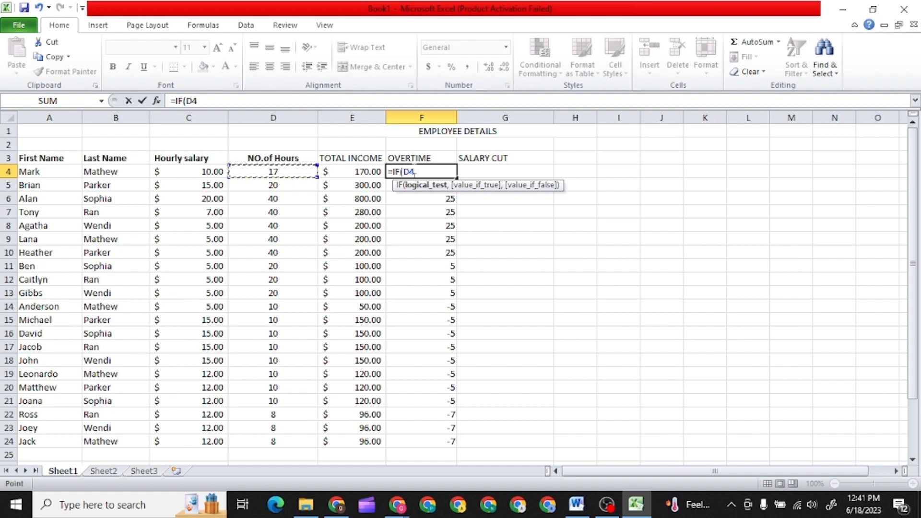
pyautogui.write('>')
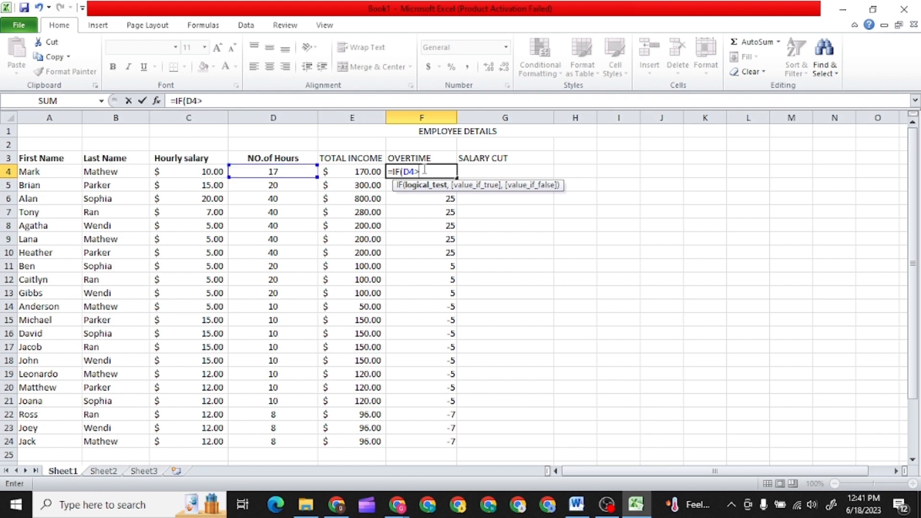
pyautogui.write('15')
pyautogui.write(',')
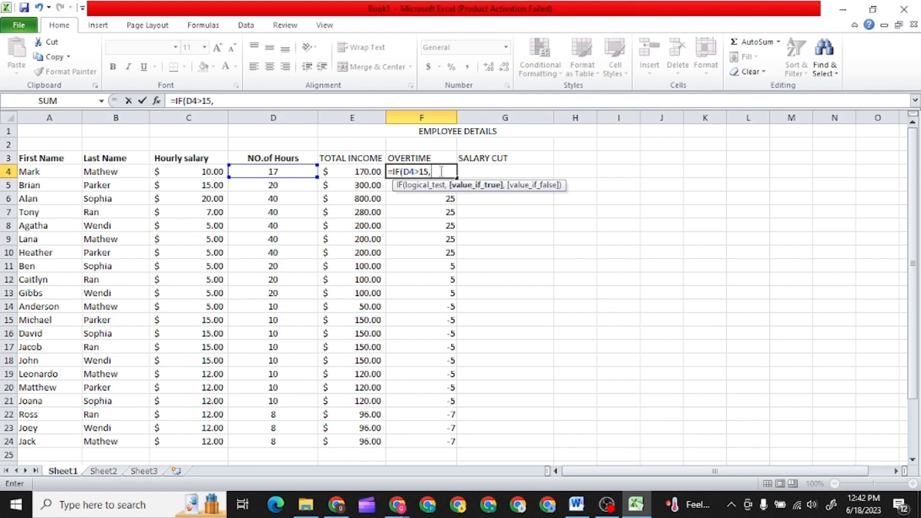
pyautogui.click(298, 172)
pyautogui.write('-15,')
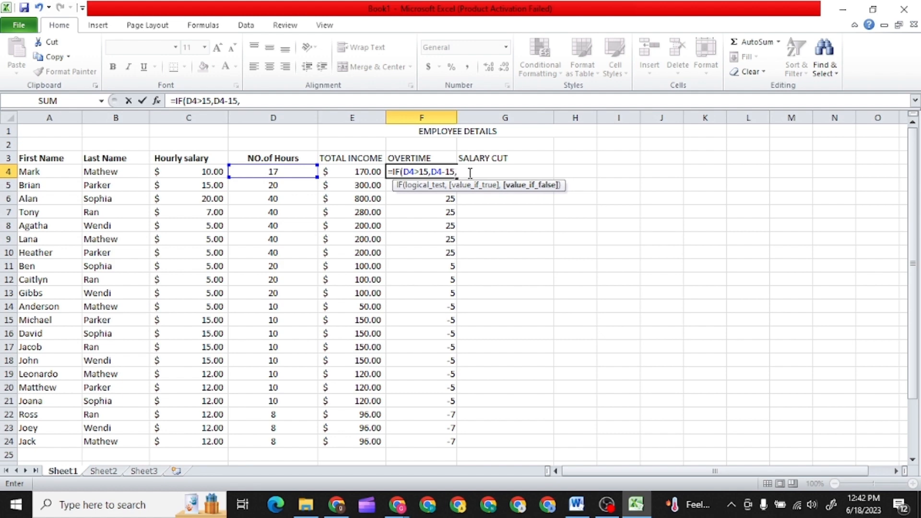
pyautogui.write('0)')
pyautogui.press('Return')
# Fill the IF overtime formula from F4 down to F24 and inspect the formulas in F9 and F14
pyautogui.click(453, 172)
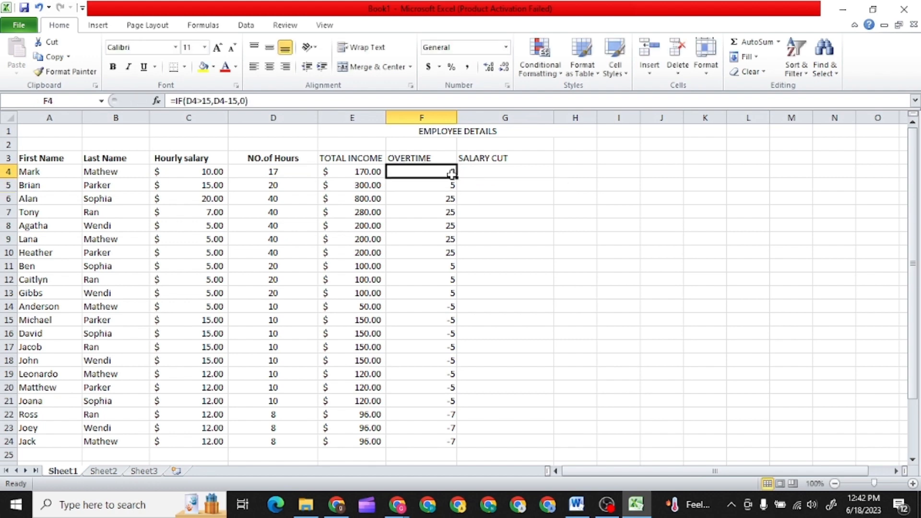
pyautogui.moveTo(456, 177); pyautogui.dragTo(462, 445)
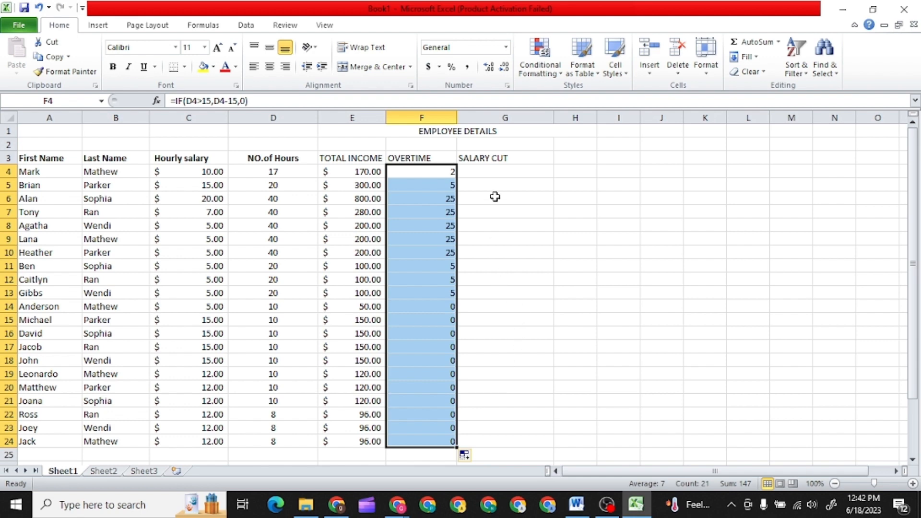
pyautogui.click(443, 241)
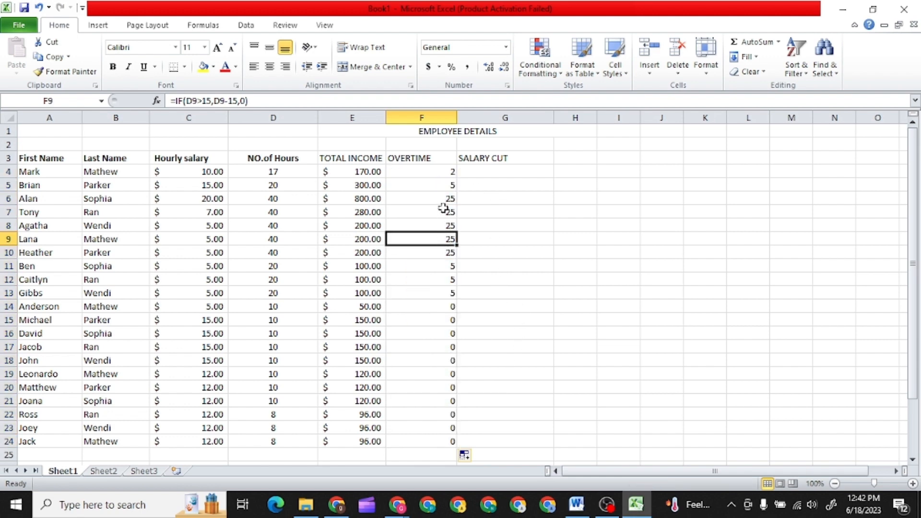
pyautogui.click(448, 306)
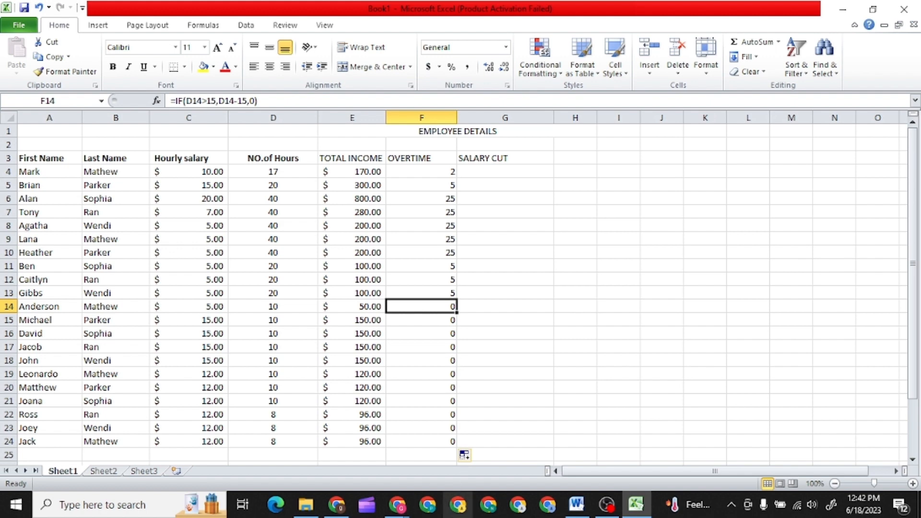
# Switch to the Google Meet call to check the in-call messages, return to Excel and dismiss the presenting notification
pyautogui.click(343, 510)
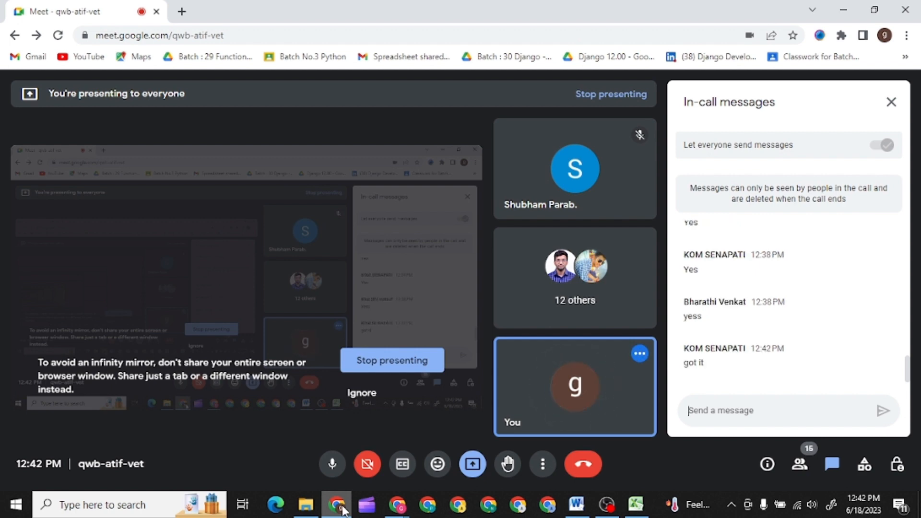
pyautogui.hotkey('alt', 'Tab')
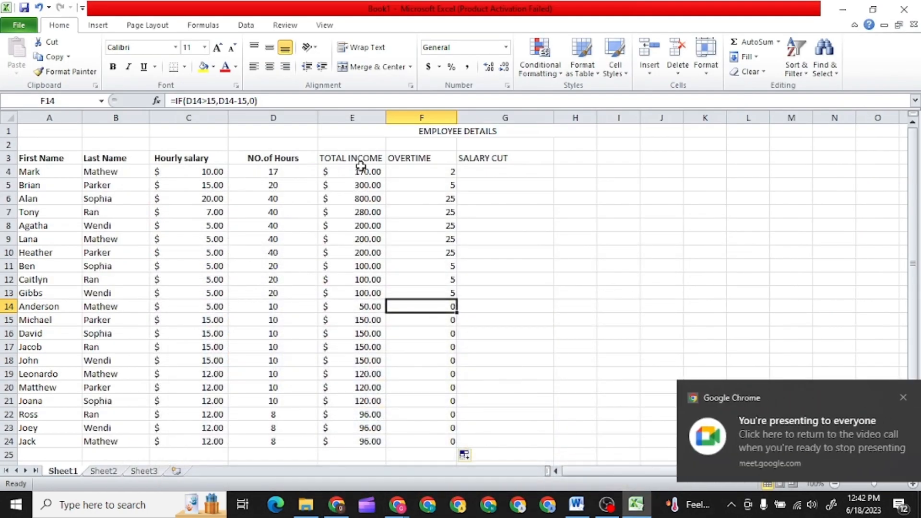
pyautogui.click(894, 399)
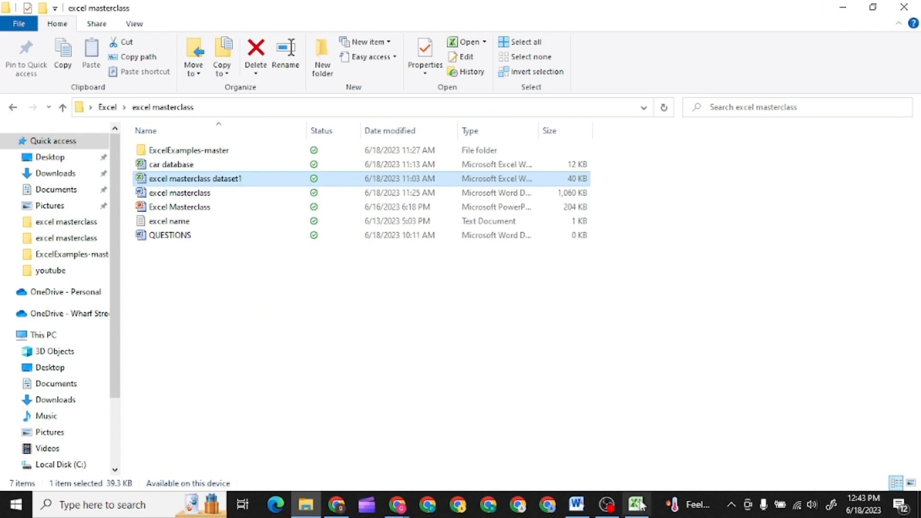
# Switch to Excel, view the Payroll sheet of excel masterclass dataset1, minimize that workbook and restore Book1
pyautogui.click(635, 505)
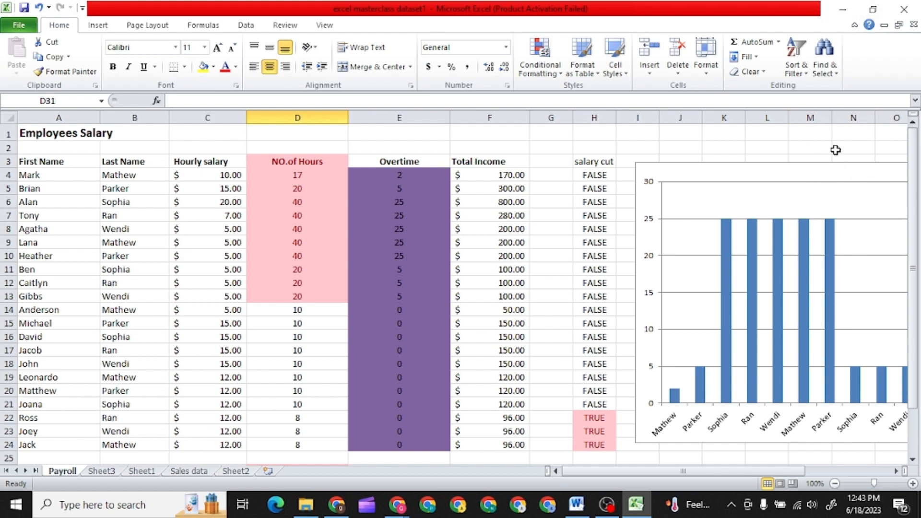
pyautogui.click(884, 25)
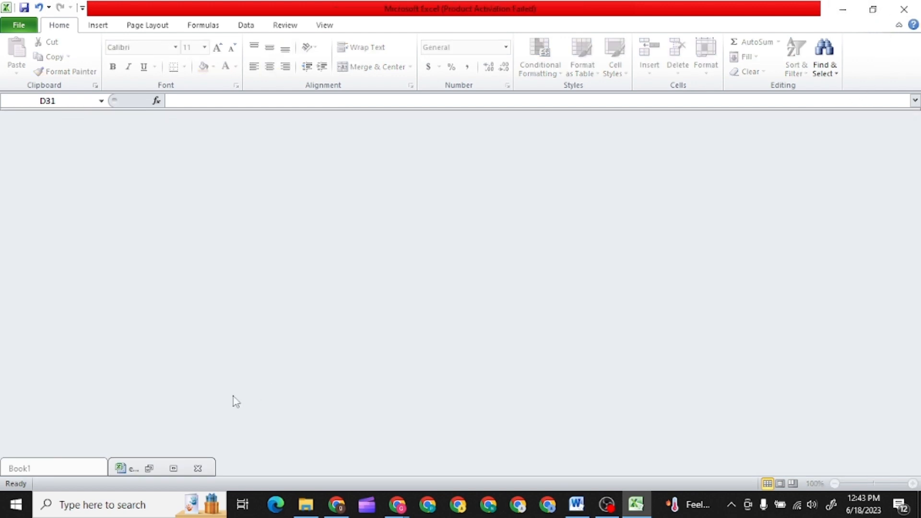
pyautogui.click(85, 469)
pyautogui.click(27, 370)
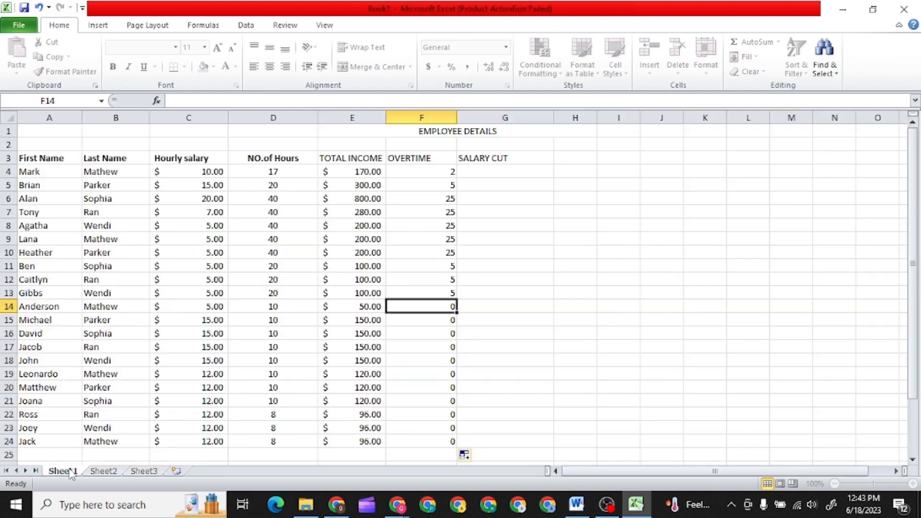
# Enter the formula =OR(D4>10) in cell G4 under SALARY CUT
pyautogui.click(500, 170)
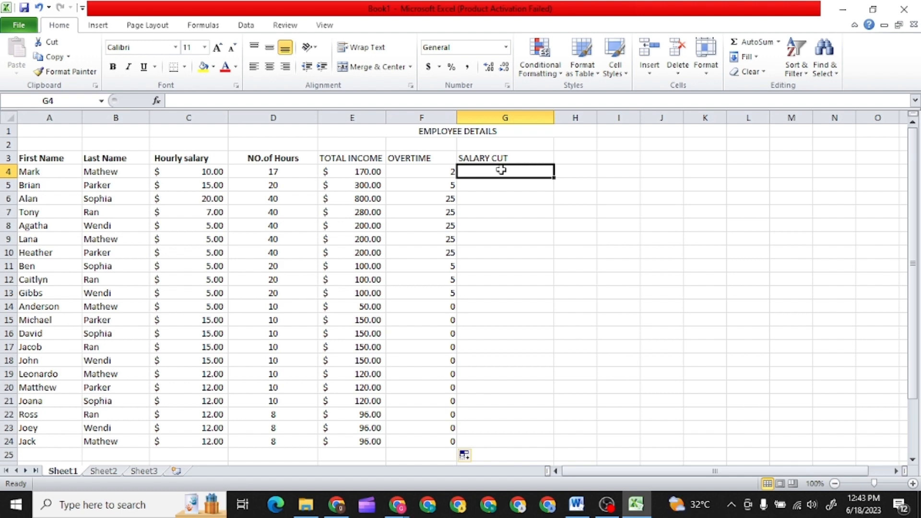
pyautogui.write('=OR')
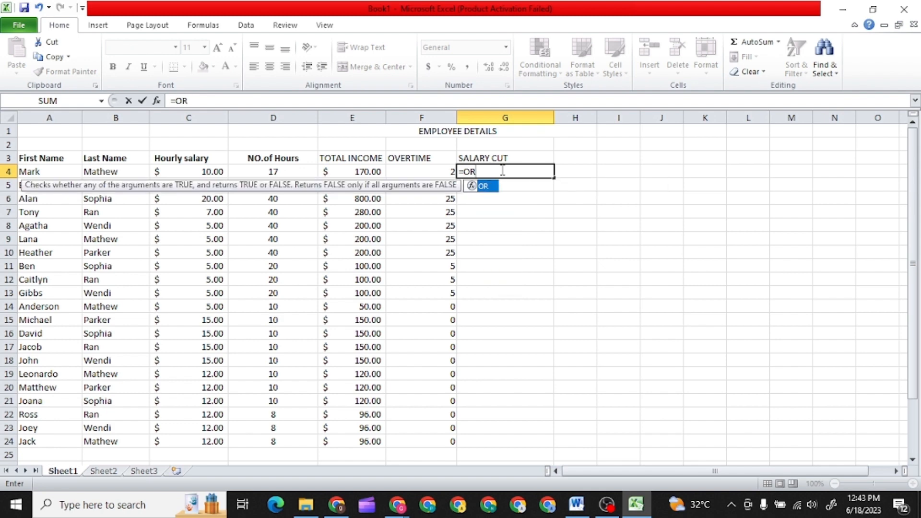
pyautogui.write('(')
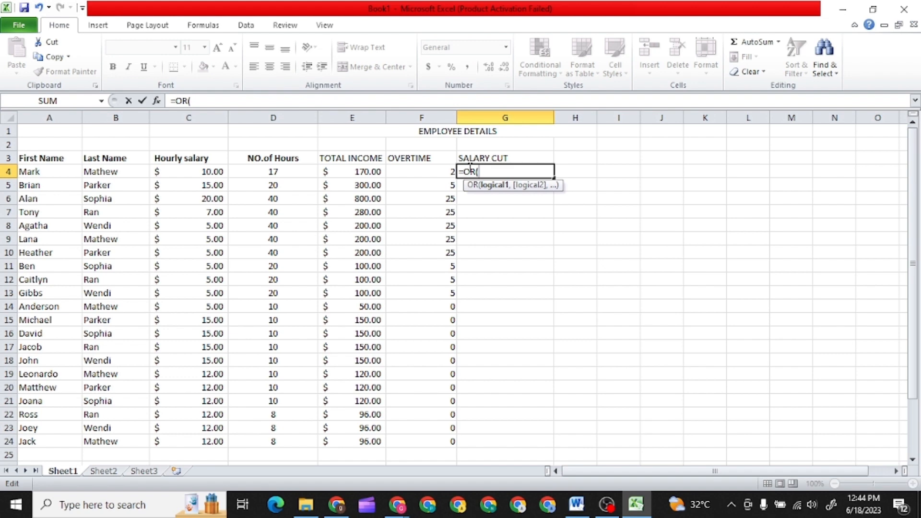
pyautogui.click(294, 172)
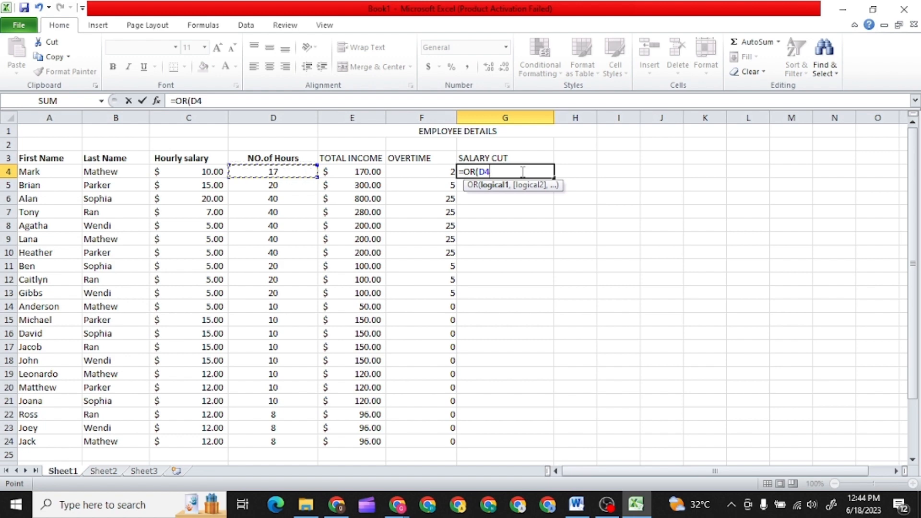
pyautogui.write('<')
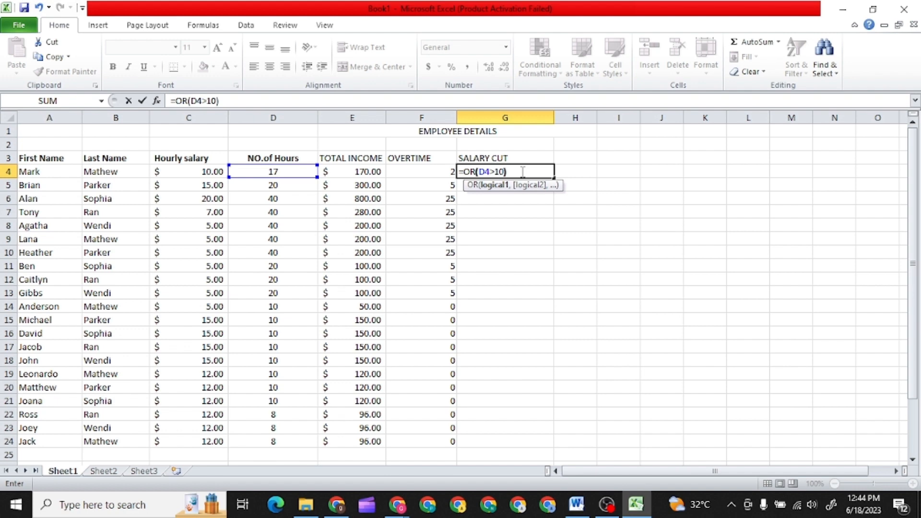
pyautogui.press('Return')
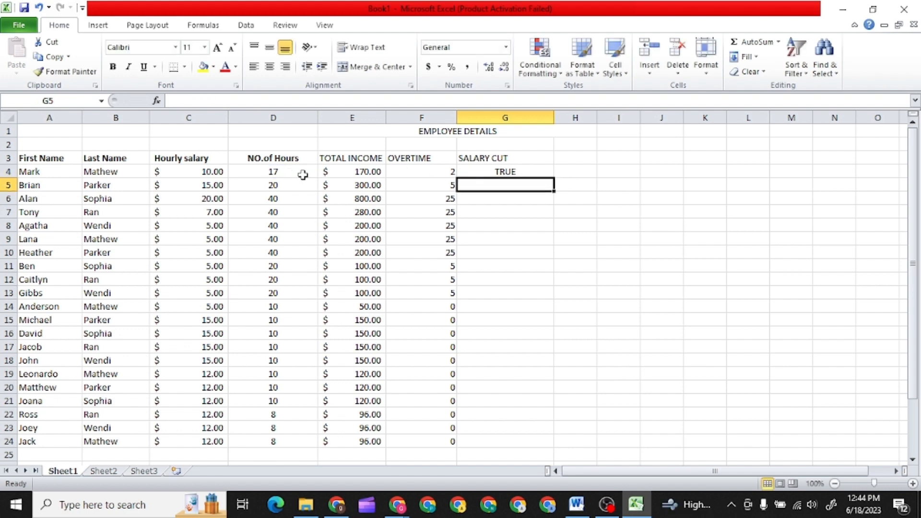
# Fill the =OR(D4>10) formula from G4 down to G24 and inspect the formula in G14
pyautogui.click(496, 171)
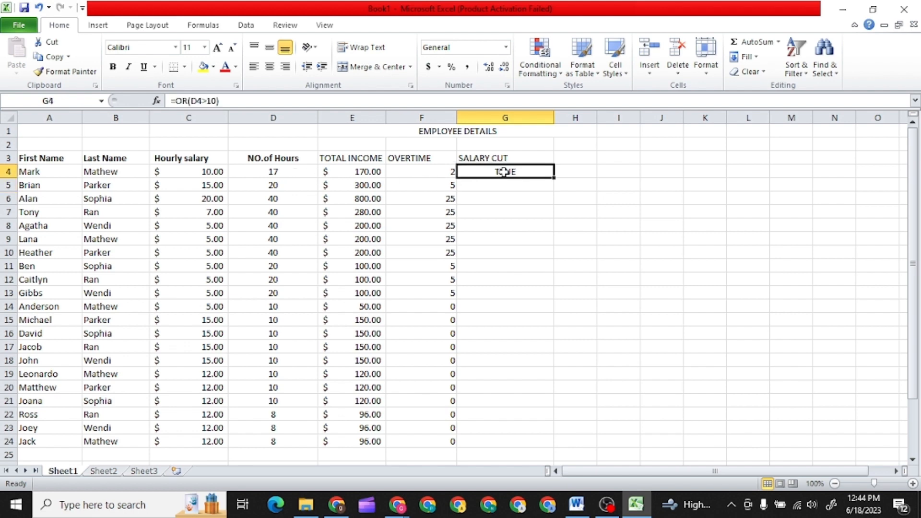
pyautogui.moveTo(554, 178); pyautogui.dragTo(547, 448)
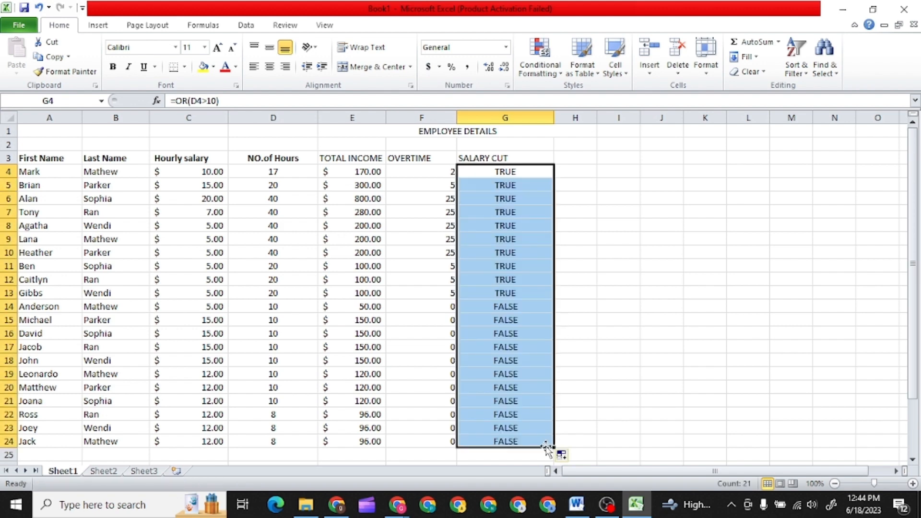
pyautogui.click(517, 311)
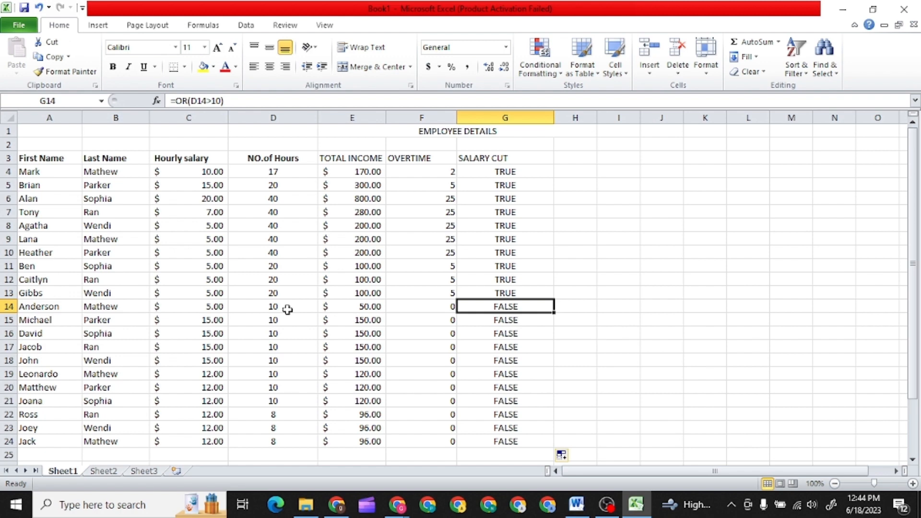
# Change the salary cut formula in cell G4 to =OR(D4>=10)
pyautogui.click(510, 173)
pyautogui.doubleClick(509, 171)
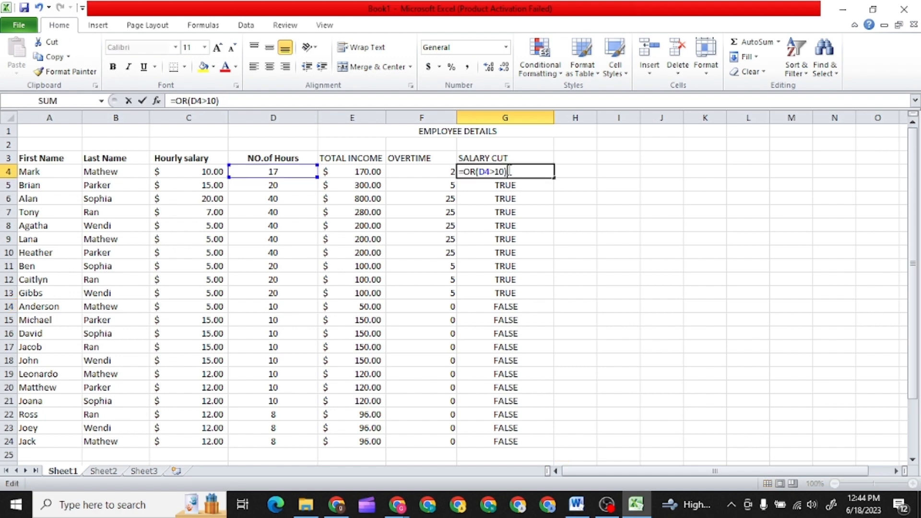
pyautogui.click(497, 171)
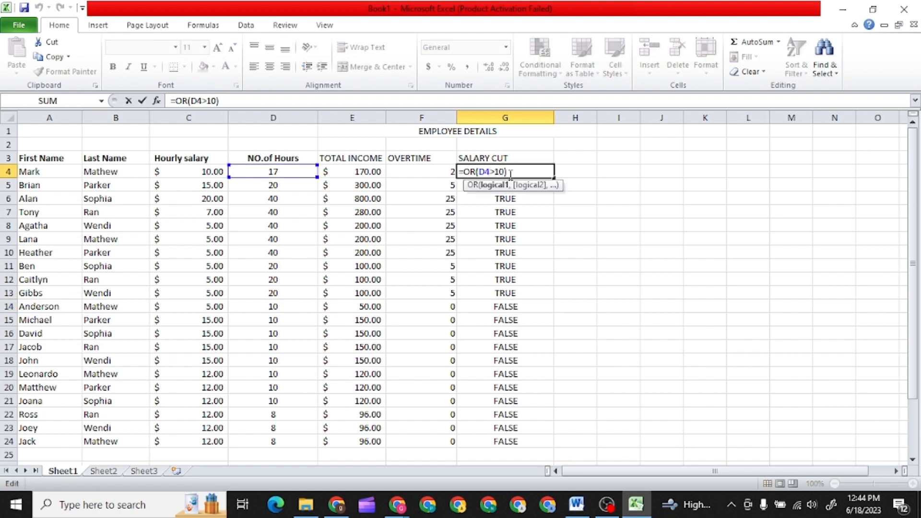
pyautogui.write('=')
pyautogui.press('Return')
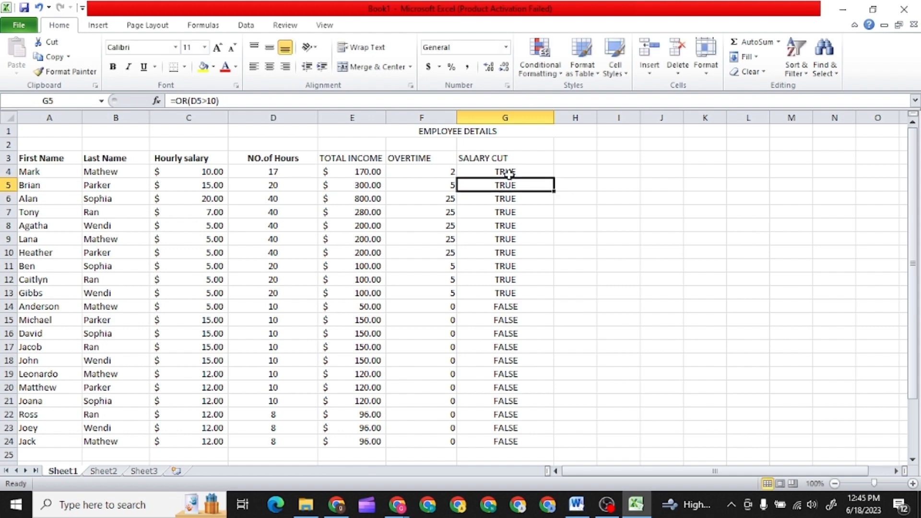
# Fill the =OR(D4>=10) formula from G4 down to G24 and inspect the formula in G22
pyautogui.click(542, 174)
pyautogui.moveTo(554, 177); pyautogui.dragTo(554, 206)
pyautogui.moveTo(555, 206); pyautogui.dragTo(551, 443)
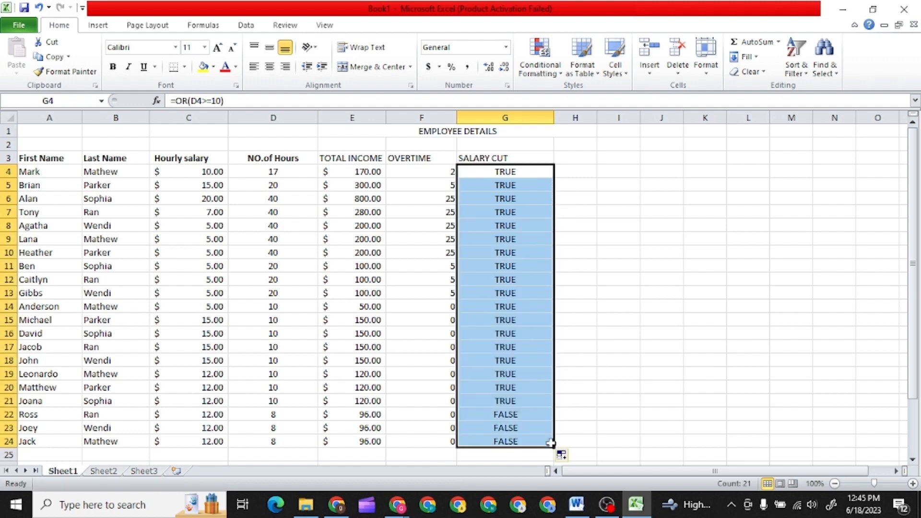
pyautogui.click(507, 415)
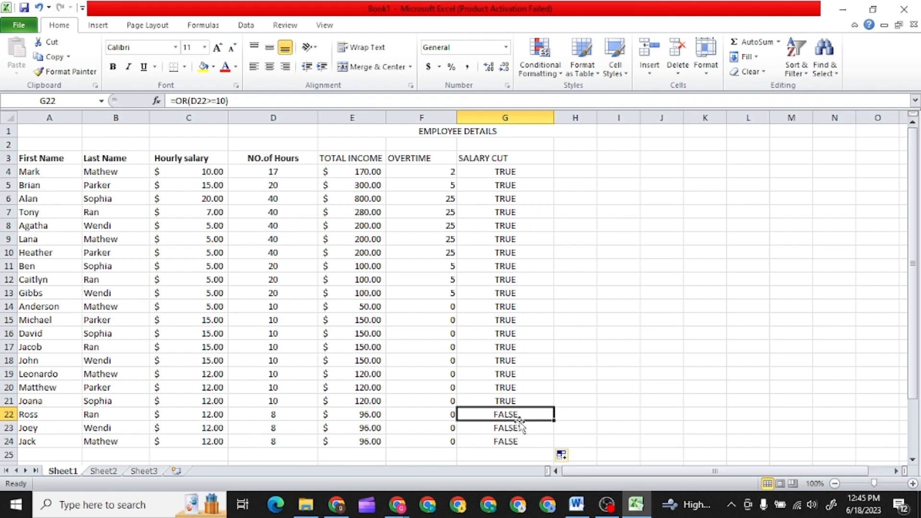
# Switch to the Google Meet call to check the in-call messages and return to the Excel worksheet
pyautogui.click(346, 511)
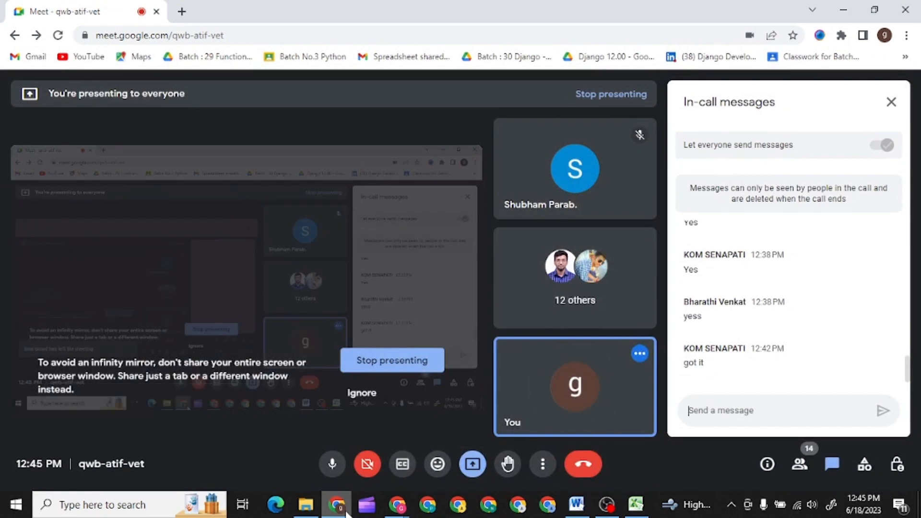
pyautogui.click(347, 513)
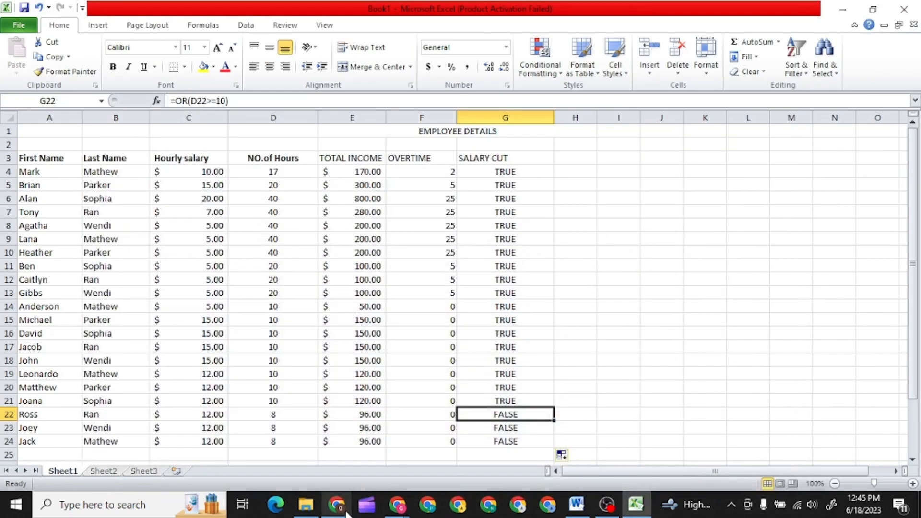
# Try to highlight FALSE values with an Equal To conditional formatting rule on cell G3, using Light Red Fill with Dark Red Text
pyautogui.click(495, 160)
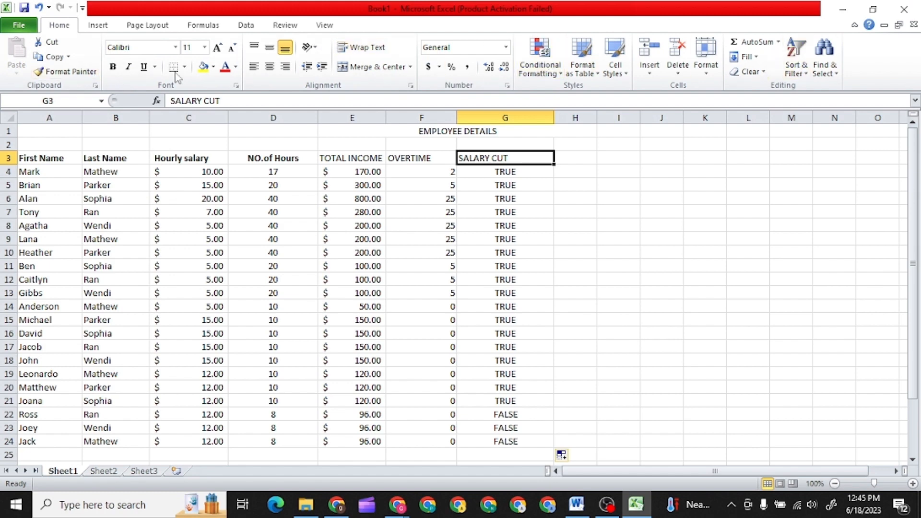
pyautogui.click(546, 75)
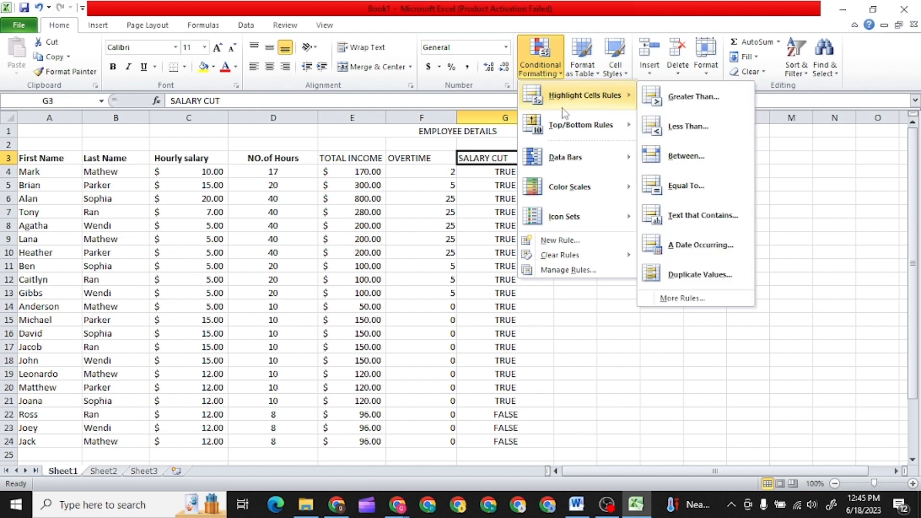
pyautogui.moveTo(568, 124)
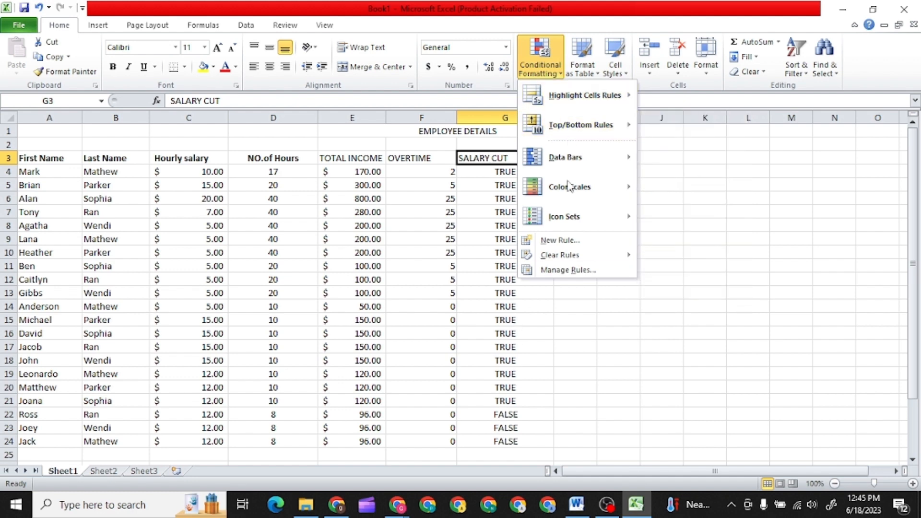
pyautogui.moveTo(582, 102)
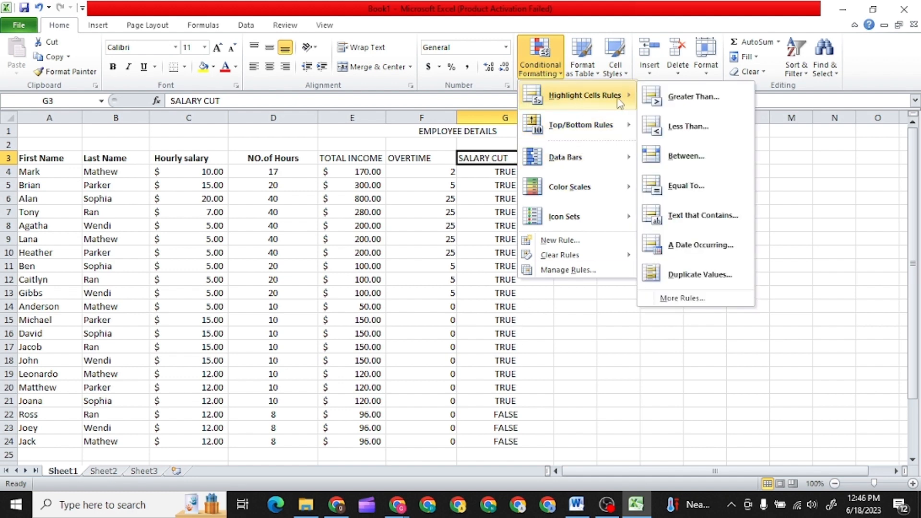
pyautogui.click(694, 186)
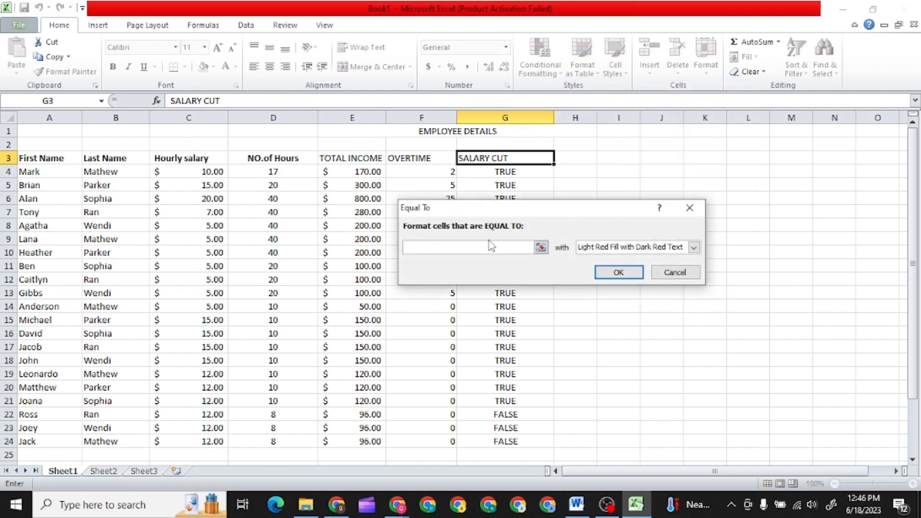
pyautogui.write('FALSE')
pyautogui.click(629, 273)
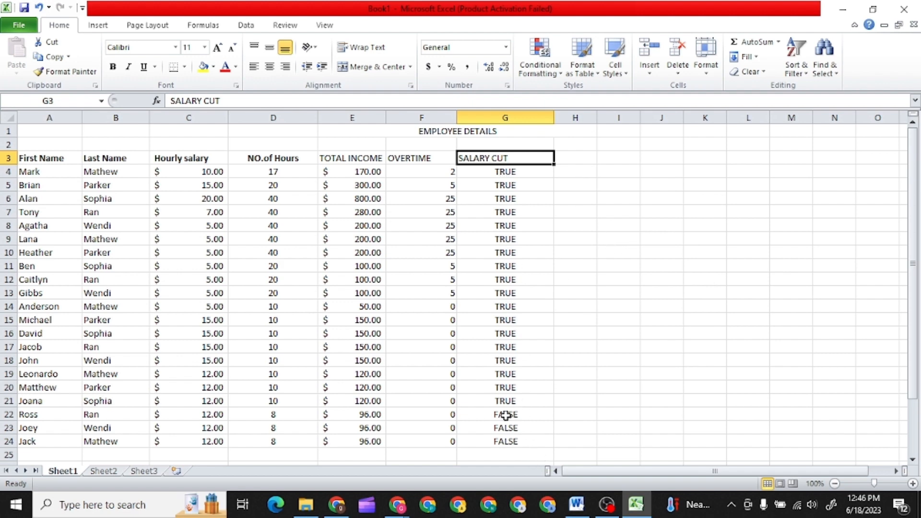
# Start an Equal To highlight rule for the value FALSE on the whole SALARY CUT column G
pyautogui.click(515, 118)
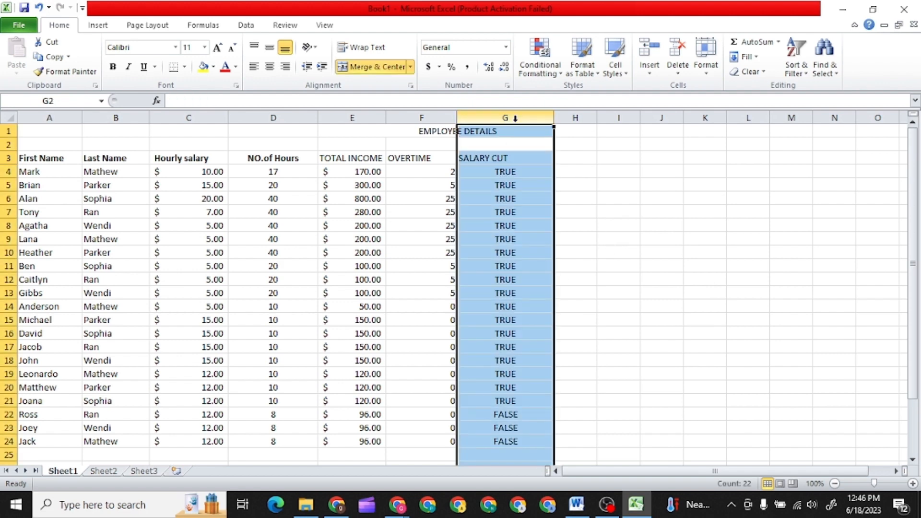
pyautogui.click(541, 72)
pyautogui.moveTo(591, 166)
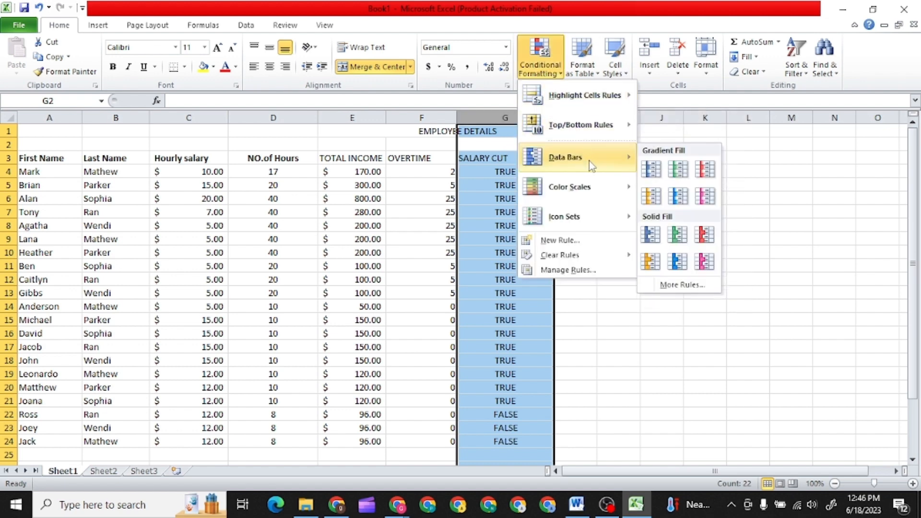
pyautogui.moveTo(600, 98)
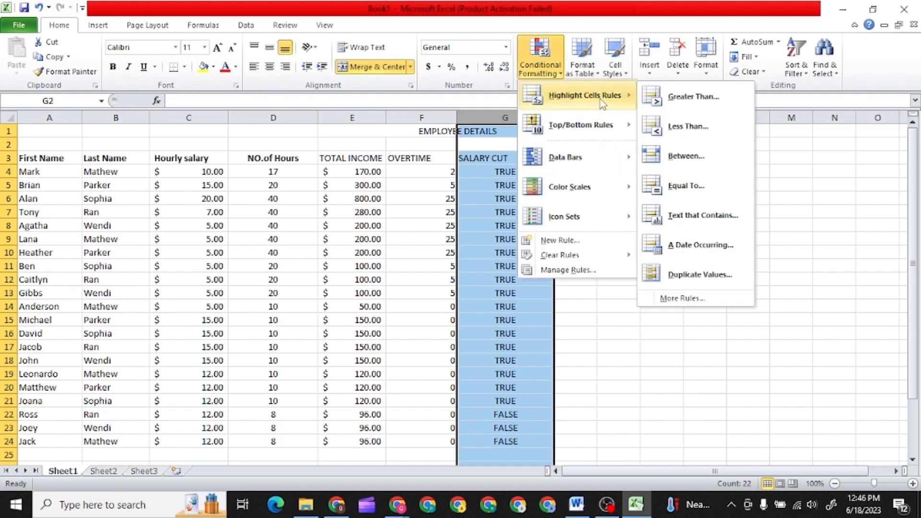
pyautogui.click(688, 188)
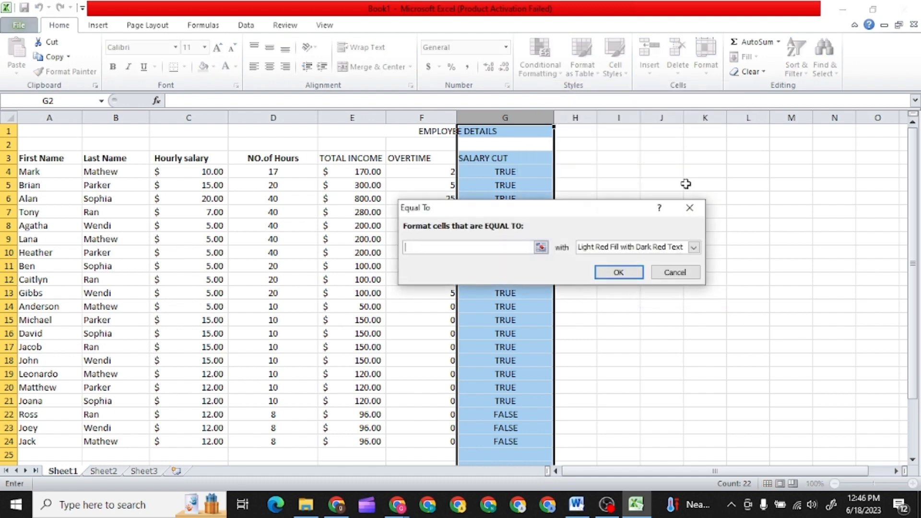
pyautogui.write('FALSE')
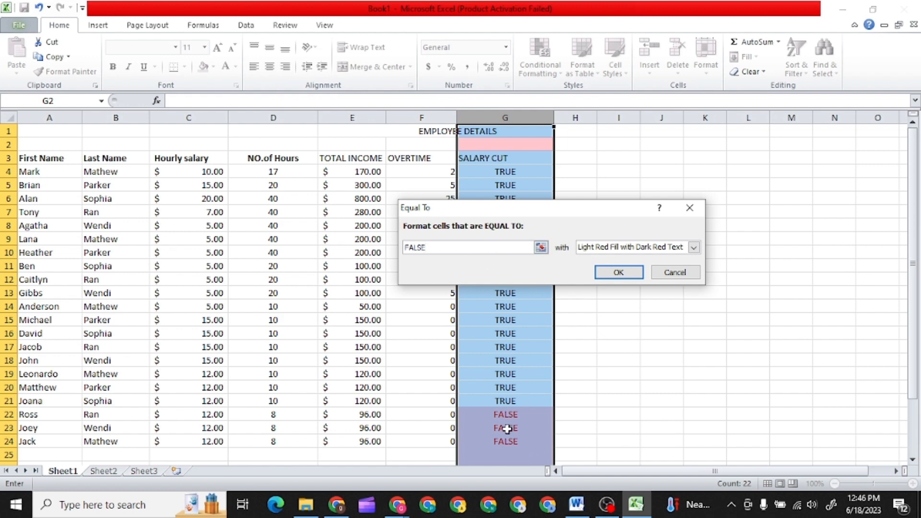
# Preview the Green Fill with Dark Green Text and Red Border formats for the FALSE rule on column G
pyautogui.click(694, 247)
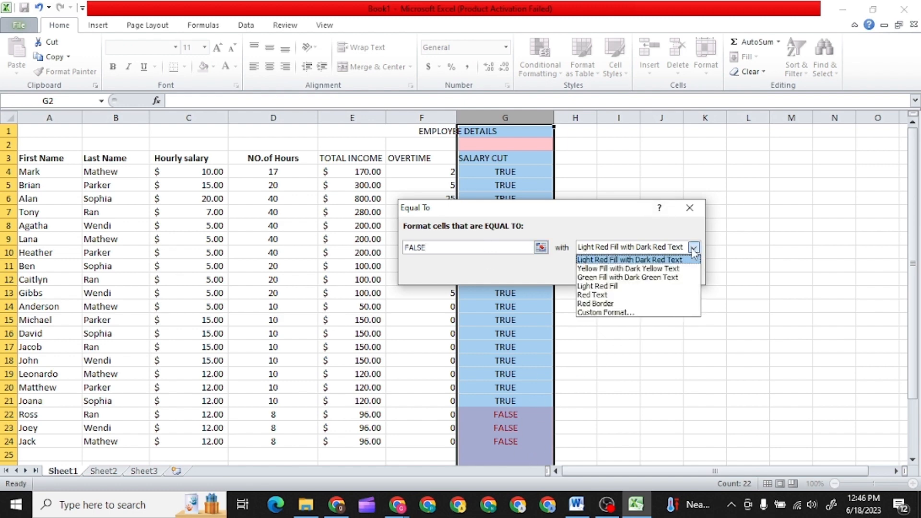
pyautogui.click(646, 277)
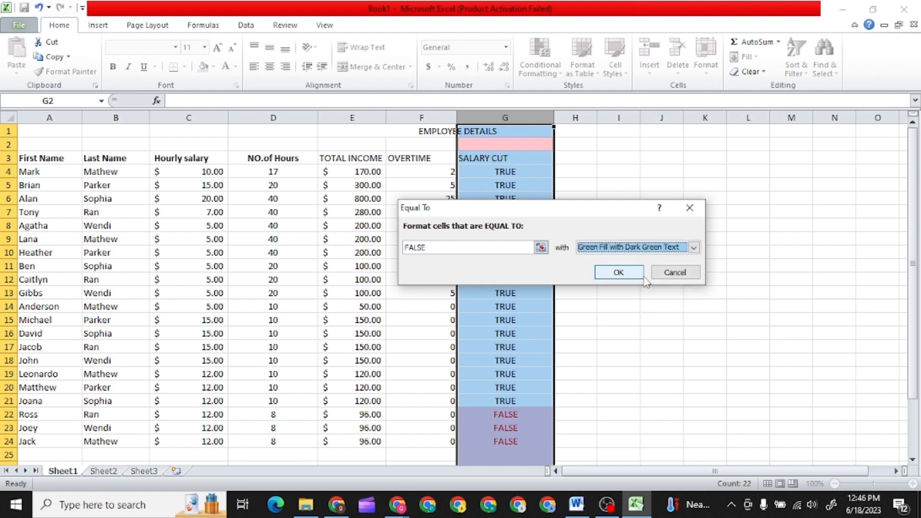
pyautogui.click(693, 247)
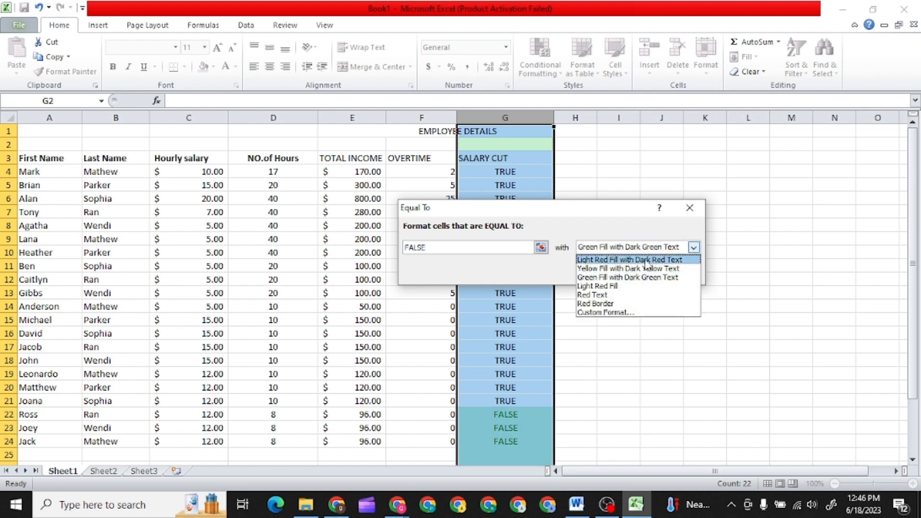
pyautogui.click(613, 303)
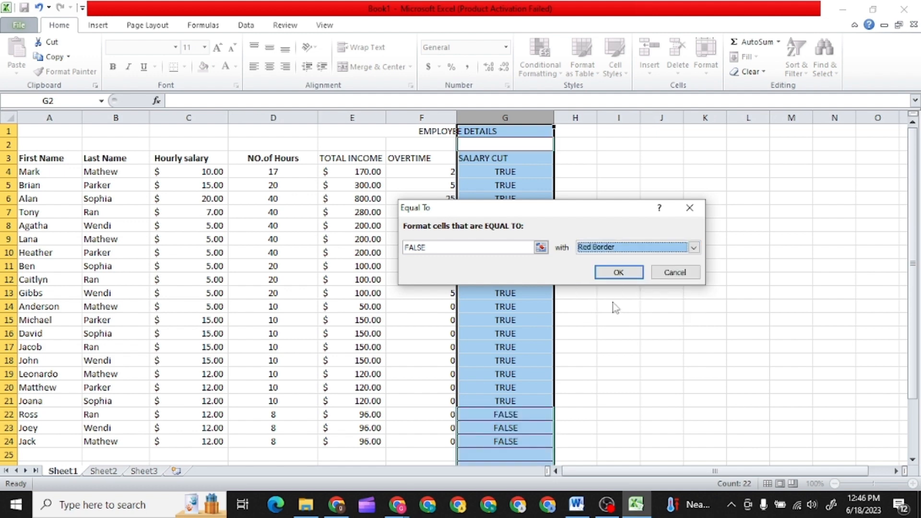
# Set the FALSE rule's format to Yellow Fill with Dark Yellow Text and apply the rule to column G
pyautogui.click(694, 248)
pyautogui.click(644, 258)
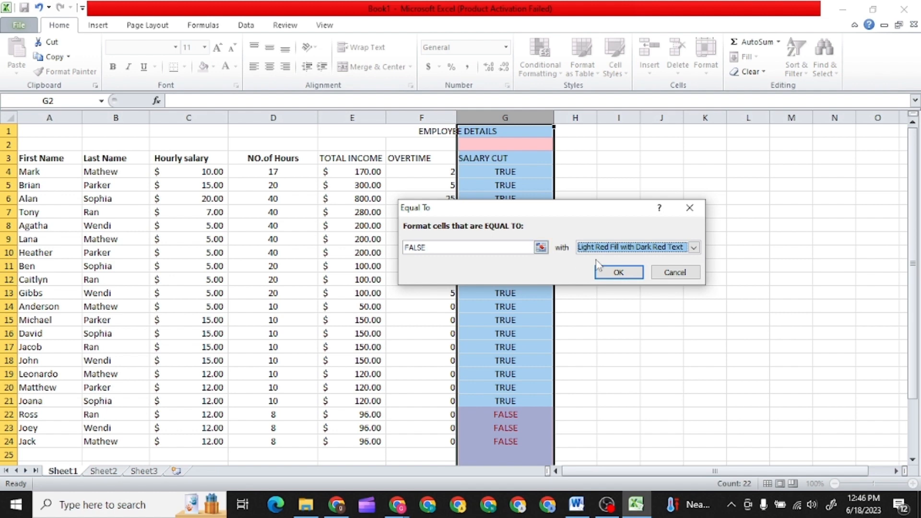
pyautogui.press('Down')
pyautogui.click(619, 272)
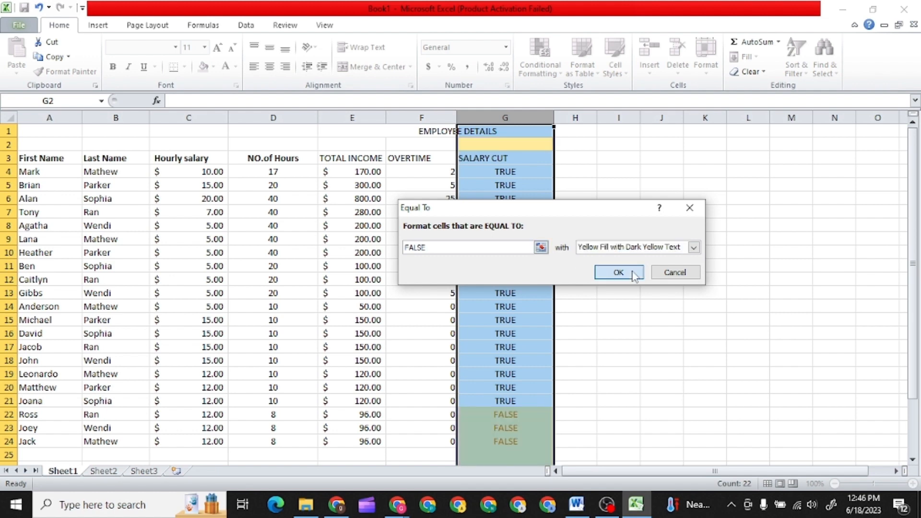
# Apply the Equal To rule for FALSE with Yellow Fill with Dark Yellow Text to the SALARY CUT column
pyautogui.click(632, 267)
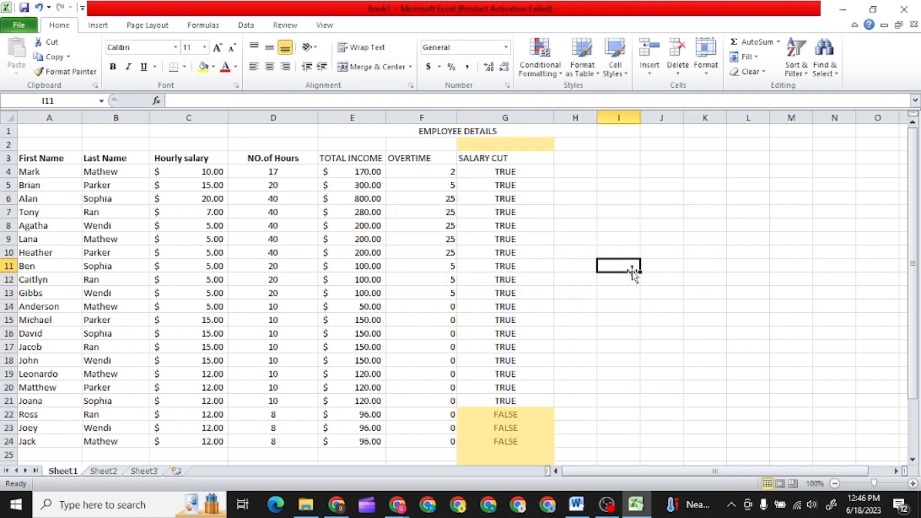
pyautogui.click(521, 427)
pyautogui.click(506, 144)
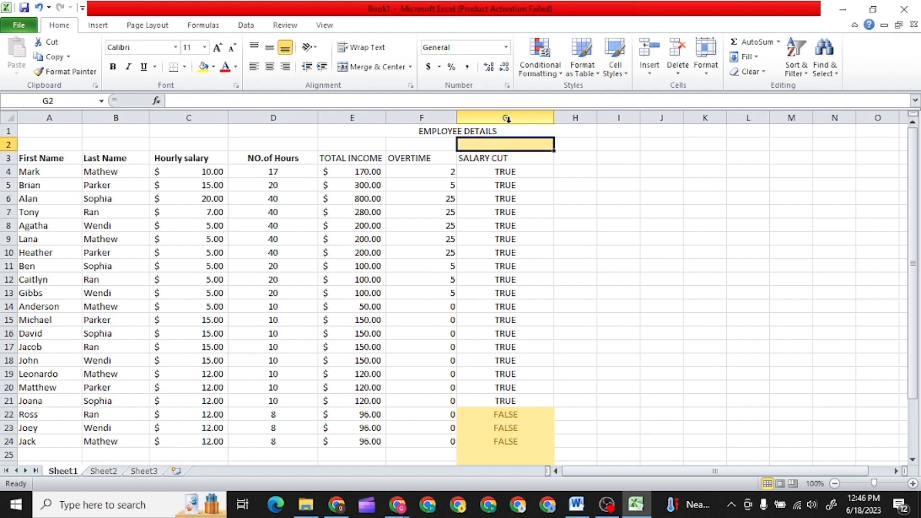
# Highlight cells equal to FALSE in the whole SALARY CUT column with Light Red Fill with Dark Red Text
pyautogui.click(507, 119)
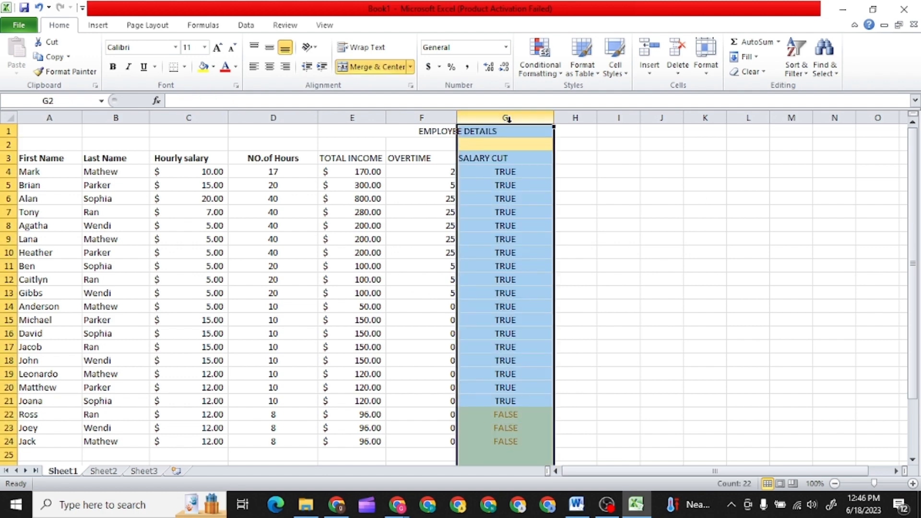
pyautogui.click(556, 76)
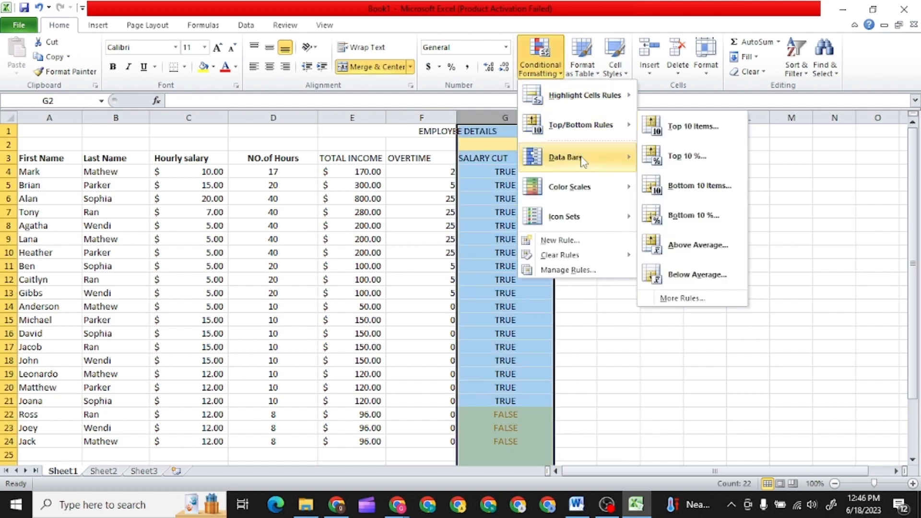
pyautogui.moveTo(595, 128)
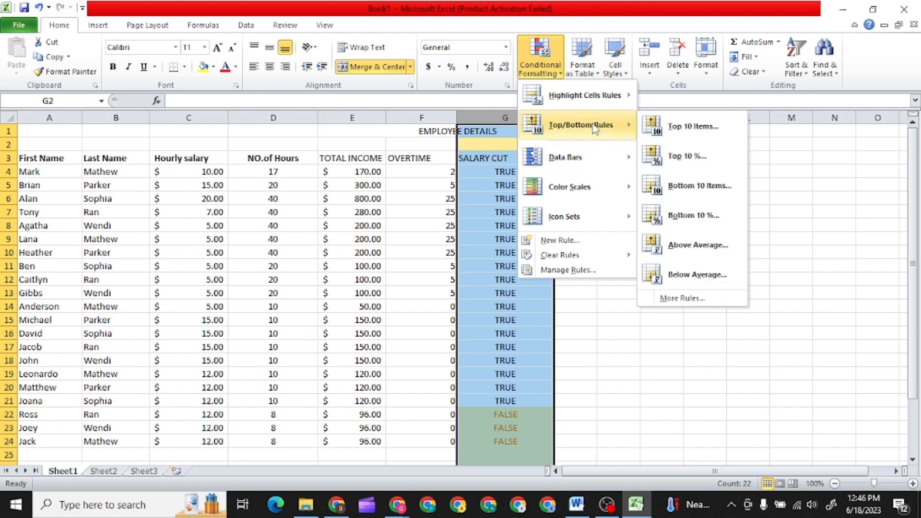
pyautogui.moveTo(600, 99)
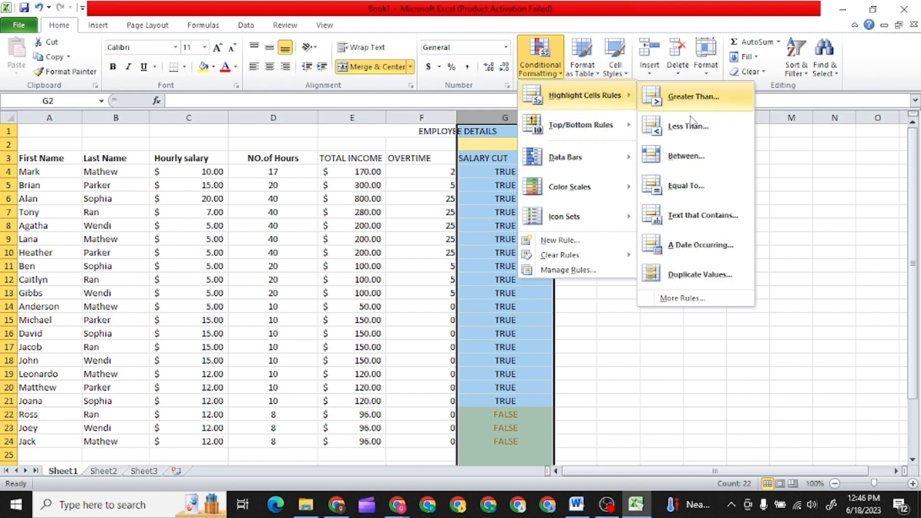
pyautogui.click(686, 185)
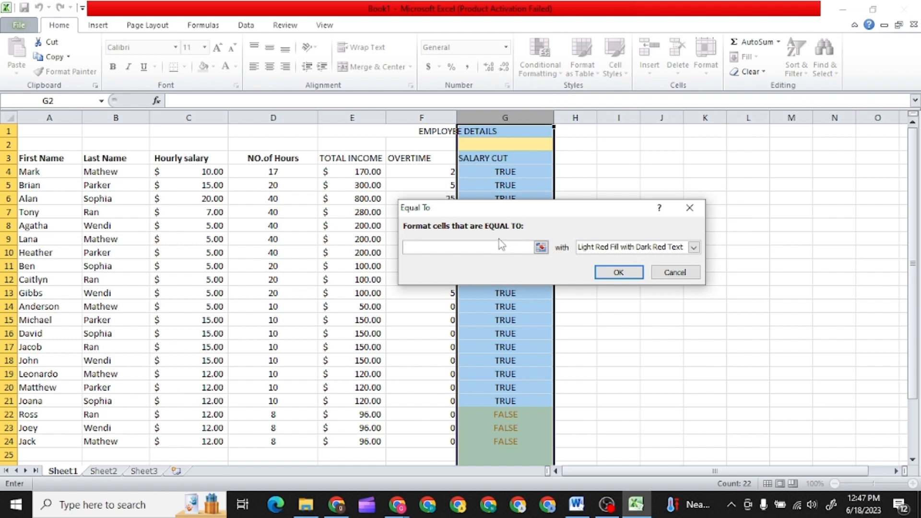
pyautogui.write('FALSE')
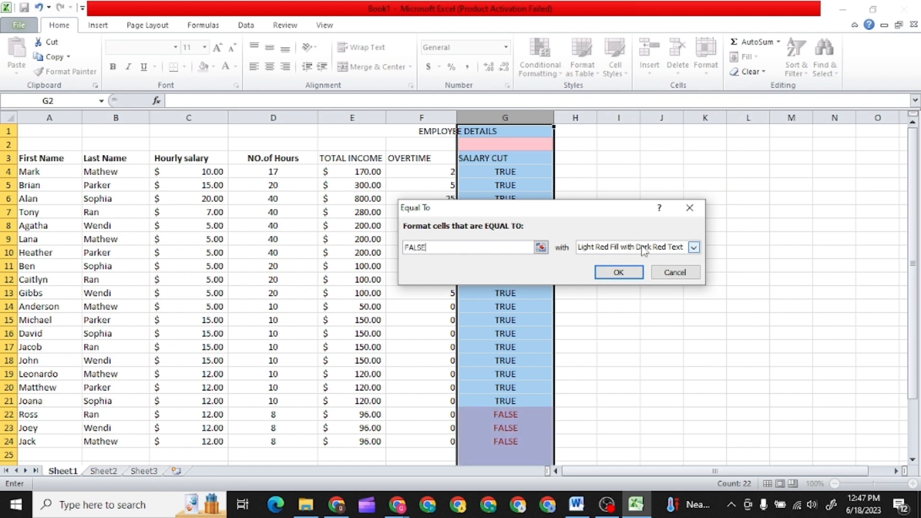
pyautogui.click(693, 248)
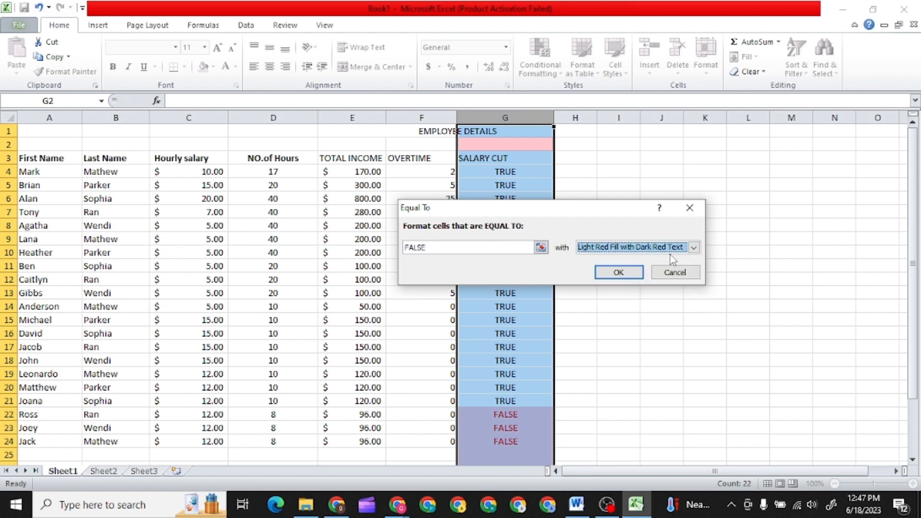
pyautogui.click(629, 271)
pyautogui.click(626, 212)
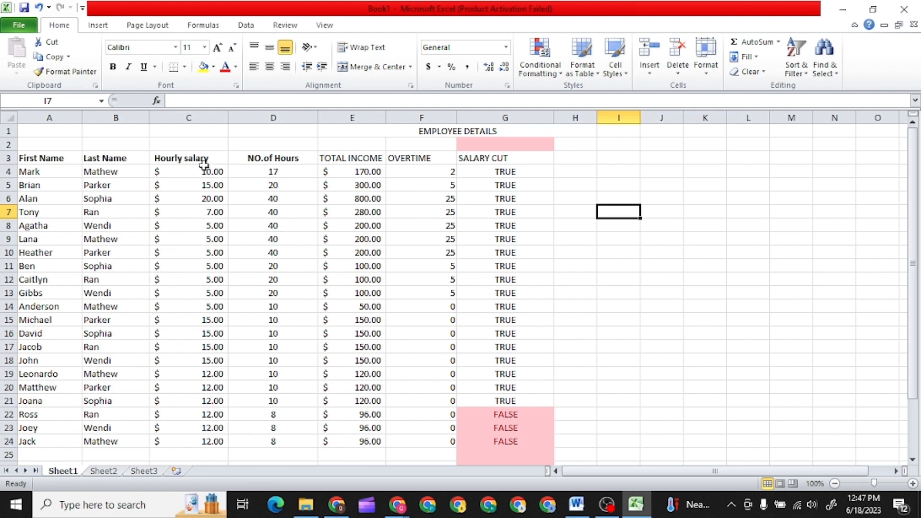
# Highlight cells greater than 15 in the whole NO.of Hours column using Yellow Fill with Dark Yellow Text
pyautogui.click(281, 158)
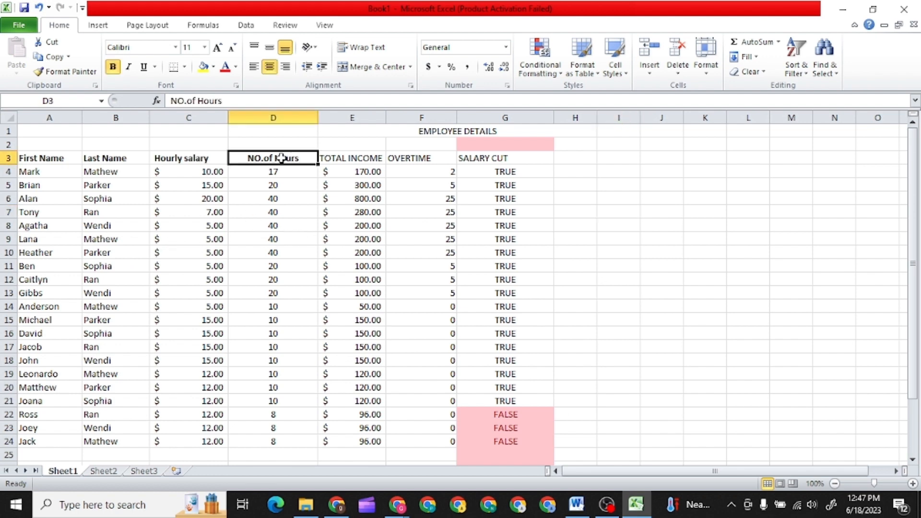
pyautogui.click(281, 119)
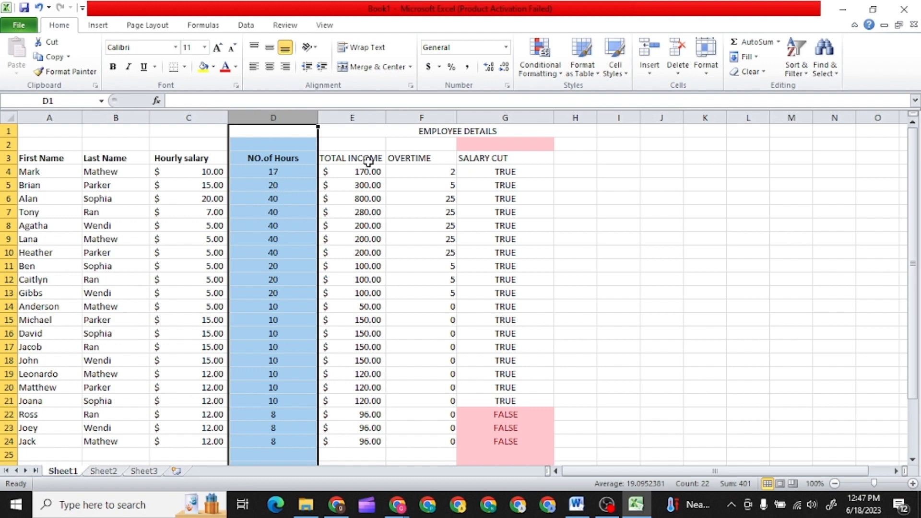
pyautogui.click(538, 72)
pyautogui.moveTo(600, 96)
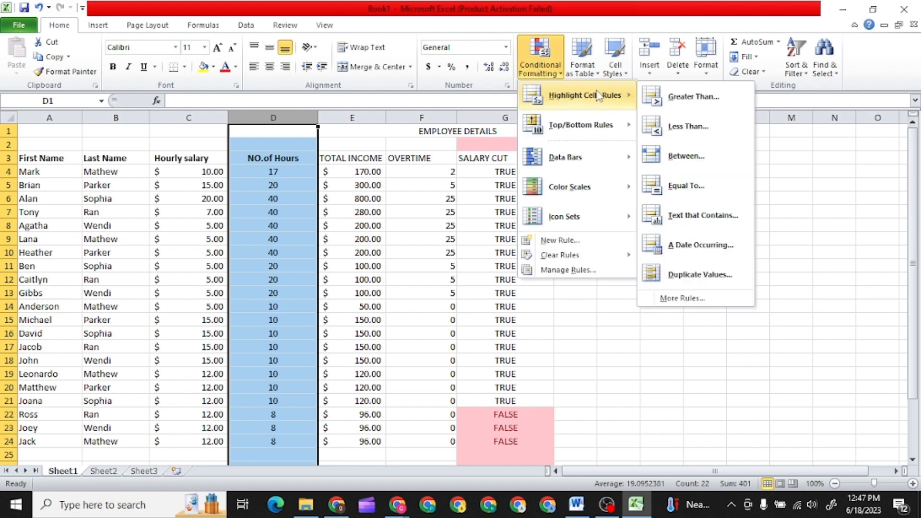
pyautogui.click(693, 98)
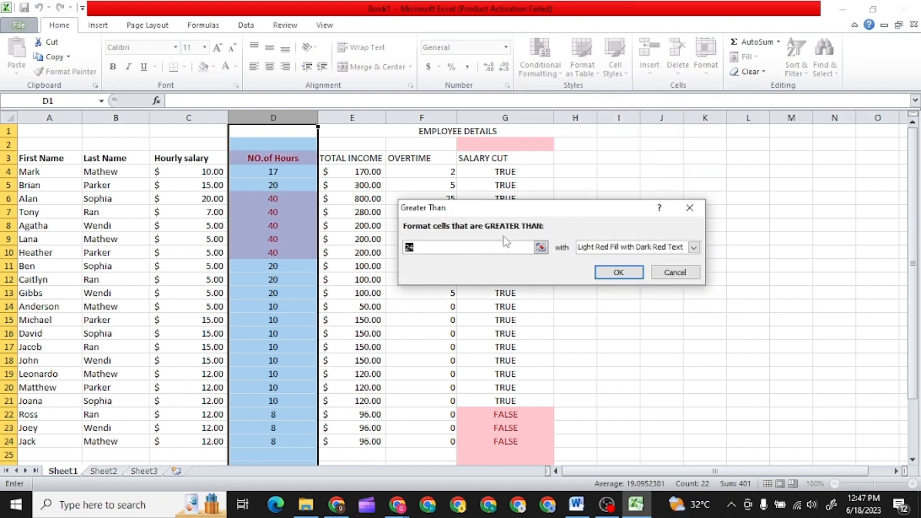
pyautogui.write('15')
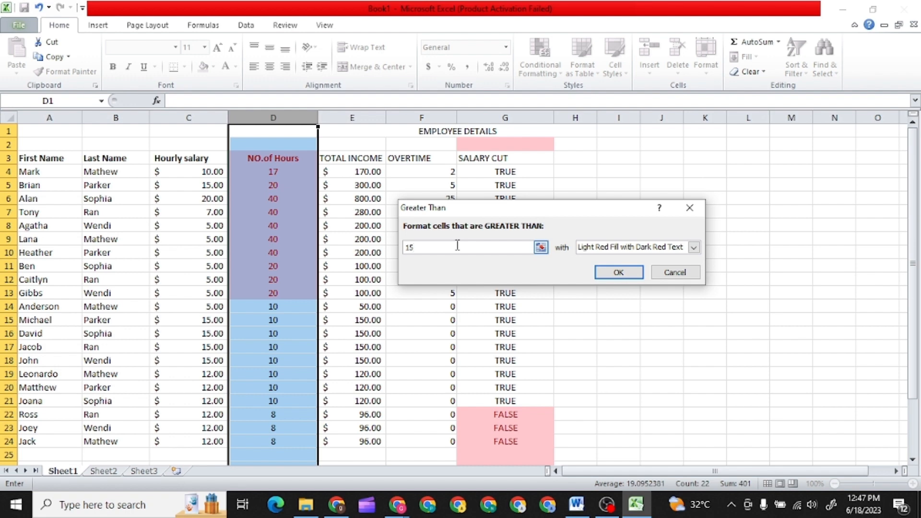
pyautogui.click(694, 247)
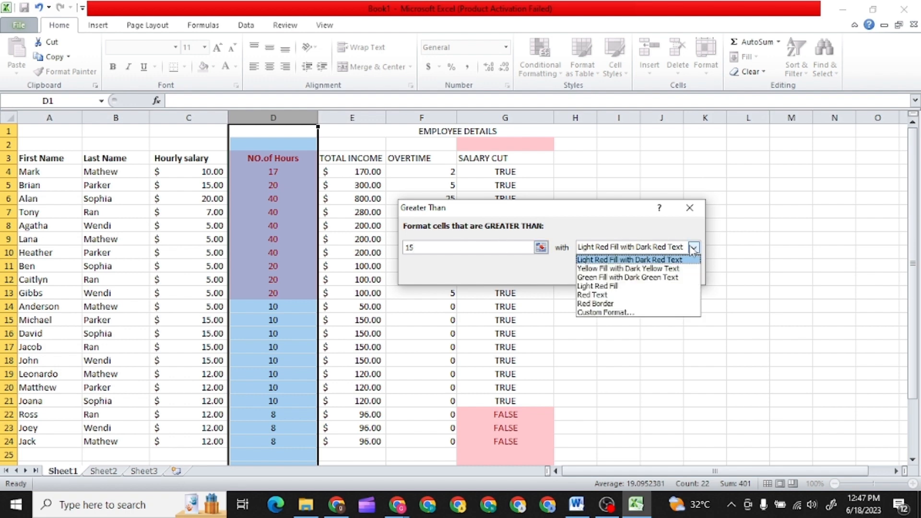
pyautogui.click(619, 268)
pyautogui.click(617, 272)
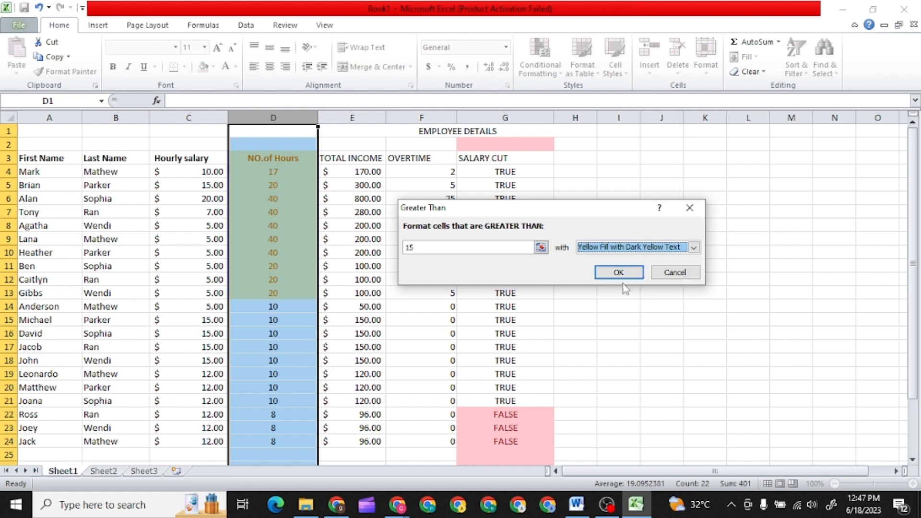
pyautogui.click(658, 223)
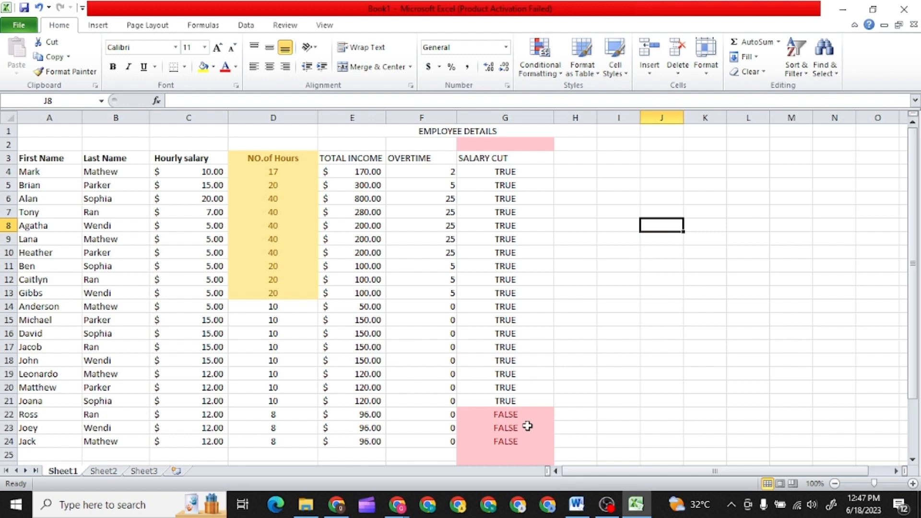
# Read the in-call messages in the Google Meet window and return to the Excel workbook
pyautogui.click(337, 504)
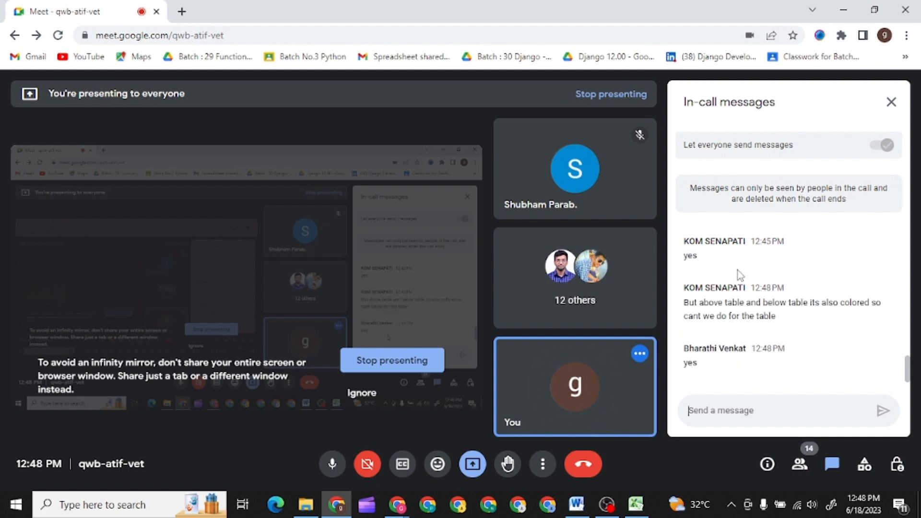
pyautogui.click(843, 9)
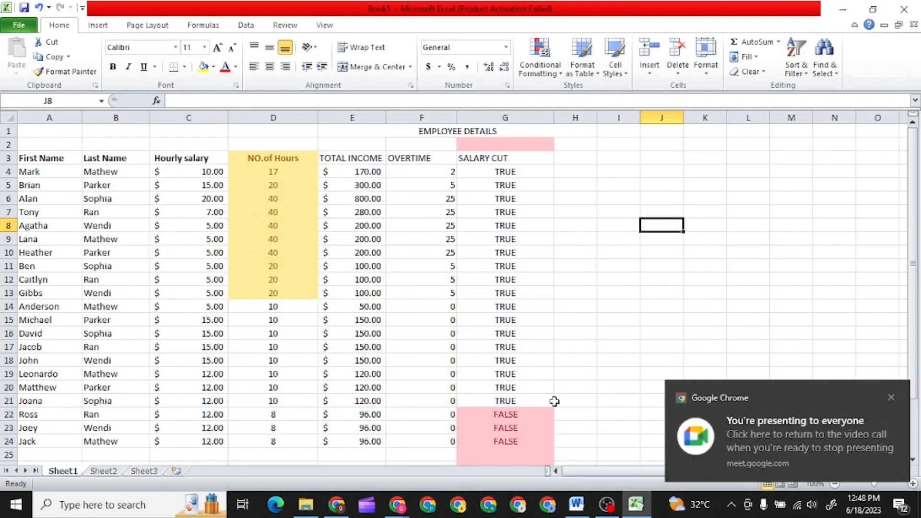
# Examine how the conditional highlighting of the whole SALARY CUT column extends above and below the employee table
pyautogui.scroll(-2, 554, 401)
pyautogui.scroll(-4, 554, 401)
pyautogui.scroll(3, 554, 398)
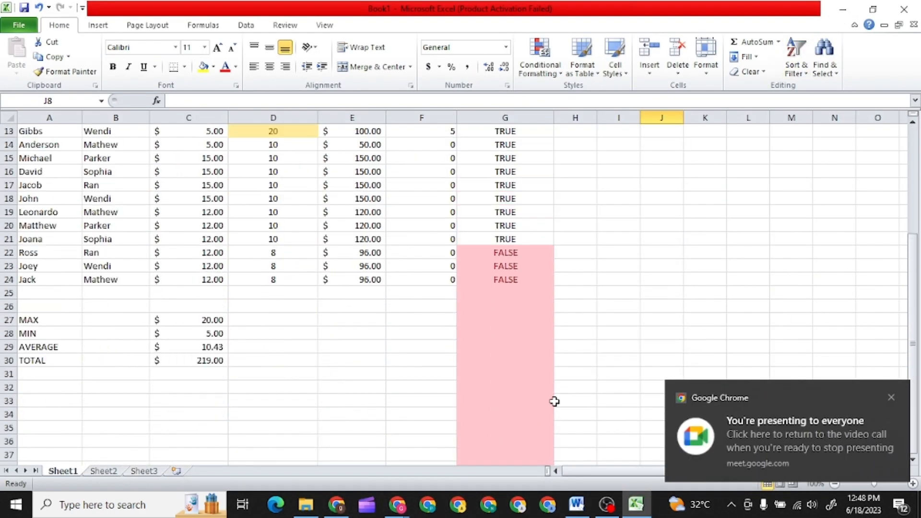
pyautogui.scroll(3, 554, 397)
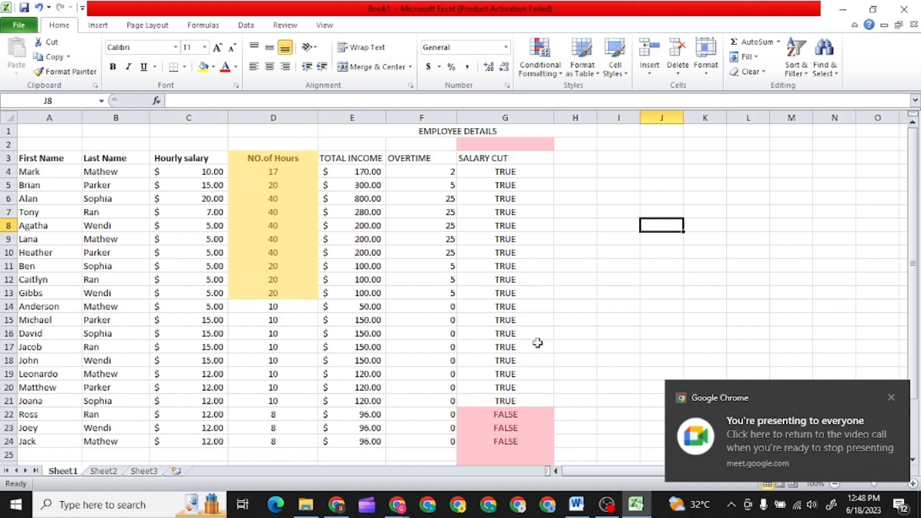
pyautogui.click(504, 117)
pyautogui.scroll(-4, 509, 302)
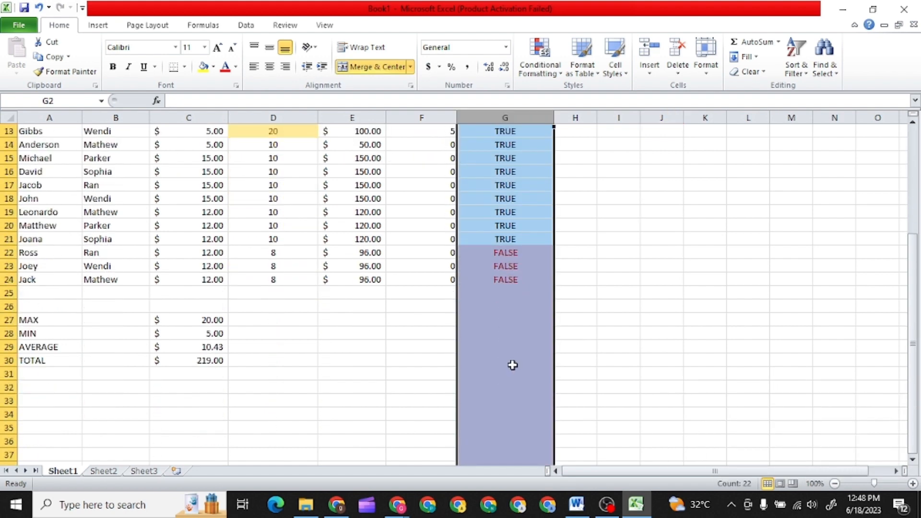
pyautogui.scroll(3, 512, 365)
pyautogui.scroll(1, 512, 365)
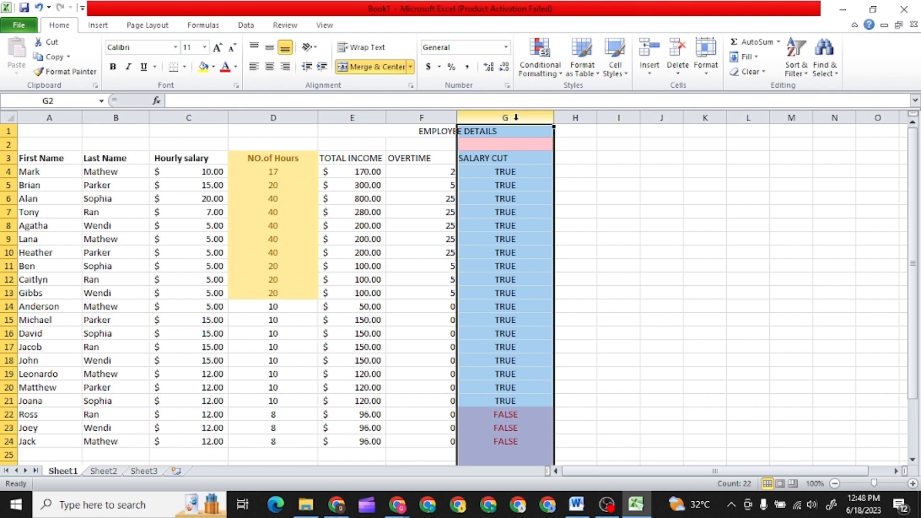
pyautogui.scroll(-5, 267, 281)
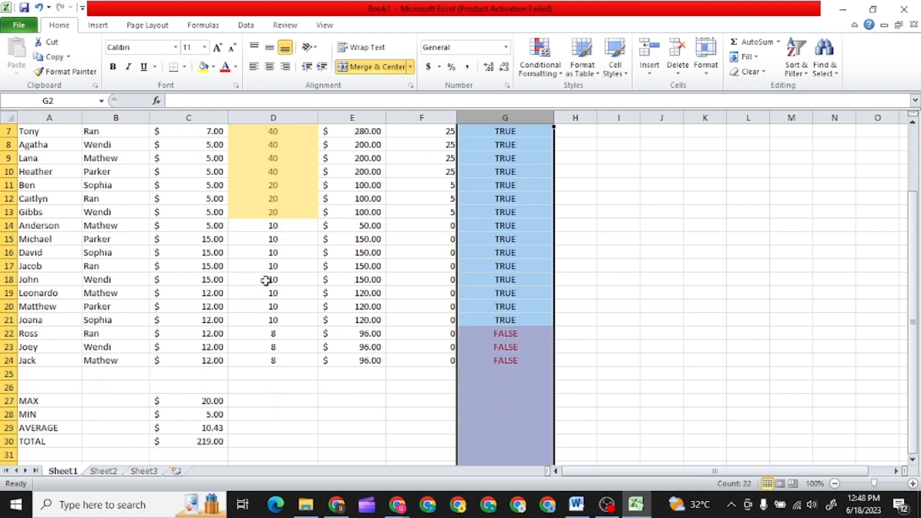
pyautogui.scroll(5, 269, 285)
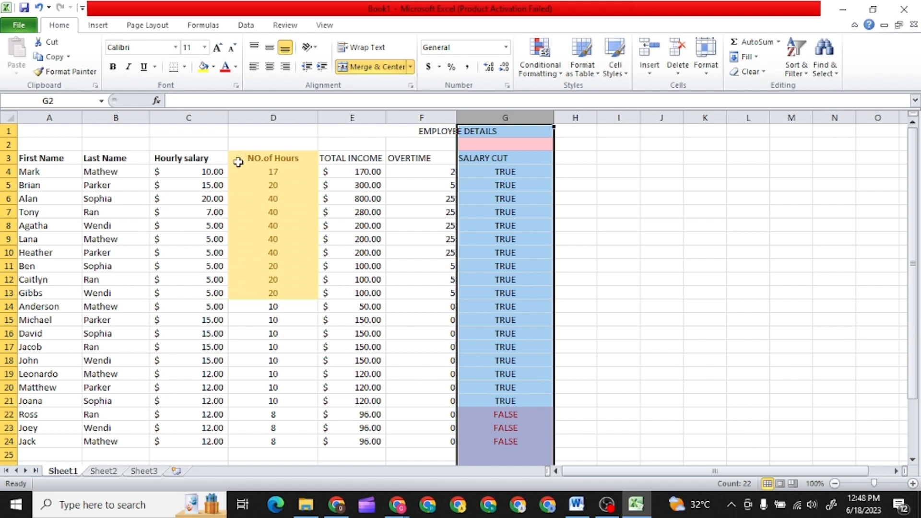
# Compare the highlighted range of the NO.of Hours column with that of the SALARY CUT column
pyautogui.moveTo(295, 426); pyautogui.dragTo(298, 438)
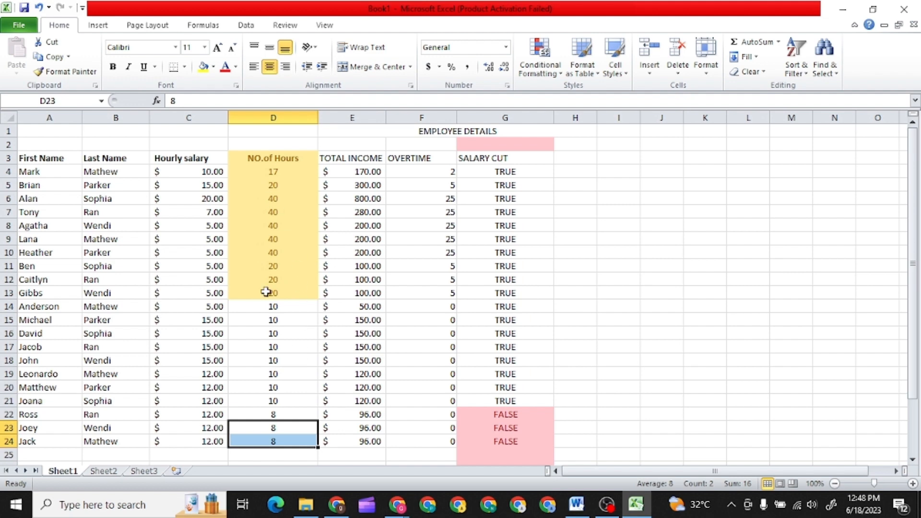
pyautogui.scroll(-5, 267, 295)
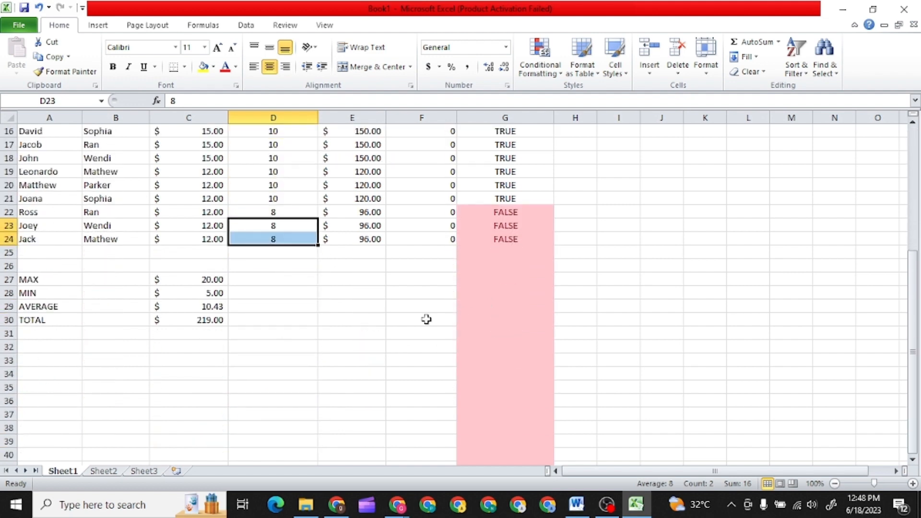
pyautogui.scroll(1, 288, 218)
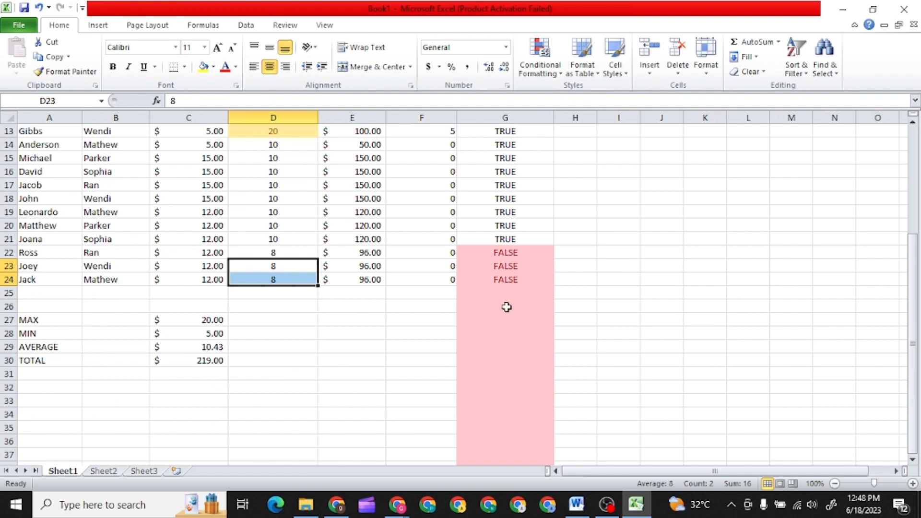
pyautogui.scroll(4, 510, 308)
pyautogui.click(519, 117)
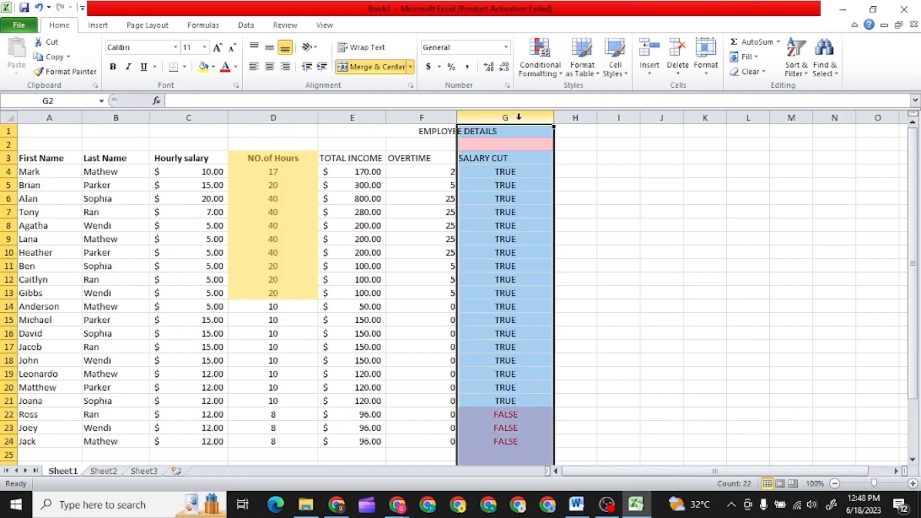
pyautogui.click(233, 158)
pyautogui.moveTo(233, 157); pyautogui.dragTo(251, 190)
pyautogui.click(254, 196)
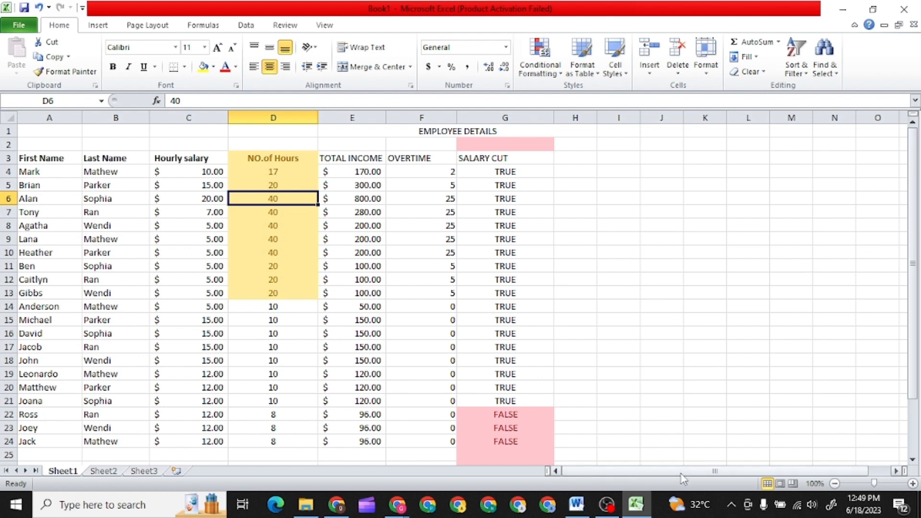
pyautogui.moveTo(677, 473); pyautogui.dragTo(655, 476)
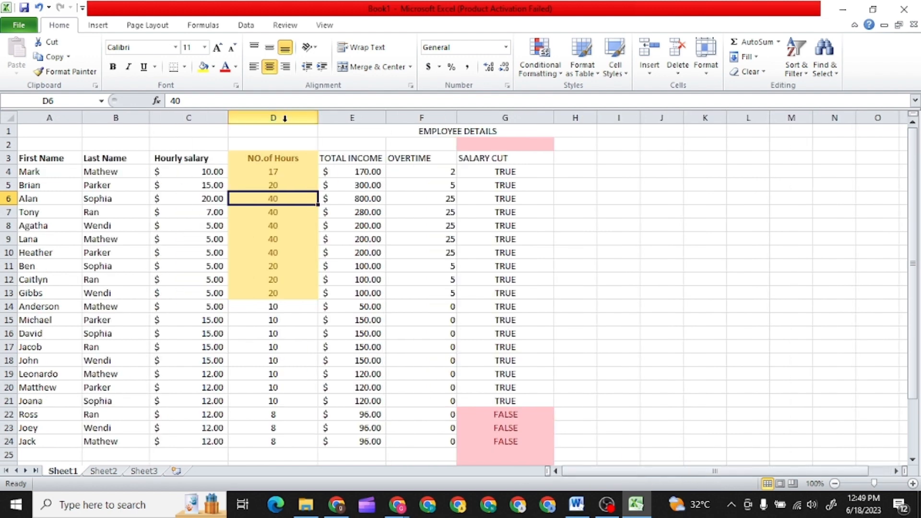
# Inspect the OVERTIME formula in cell F8 without changing it
pyautogui.click(395, 160)
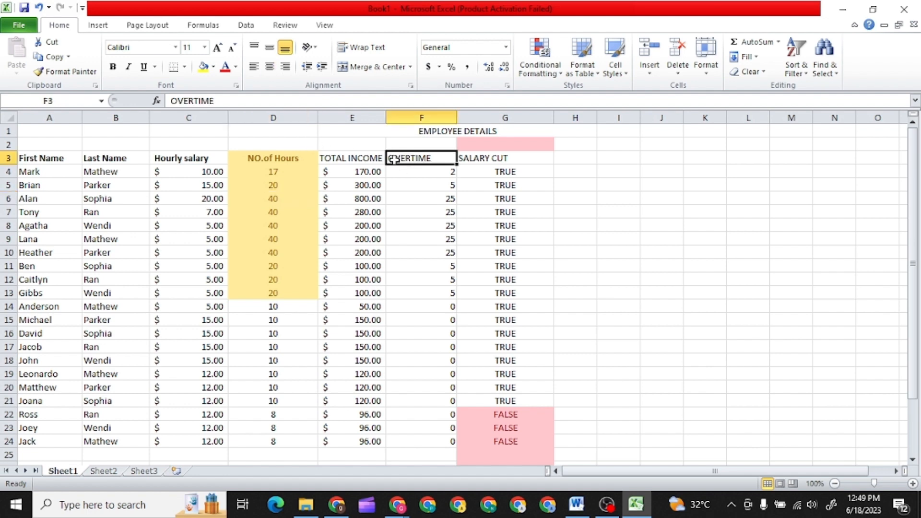
pyautogui.moveTo(395, 160); pyautogui.dragTo(410, 223)
pyautogui.doubleClick(411, 223)
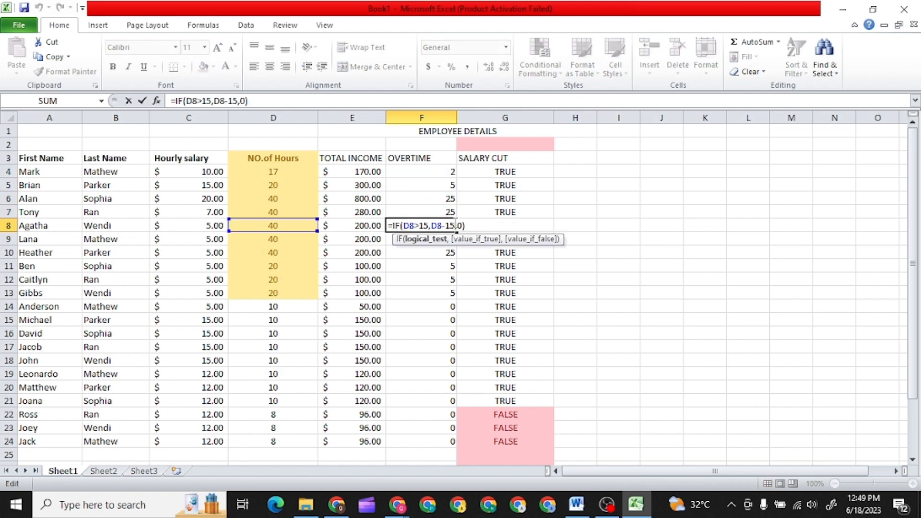
pyautogui.press('Return')
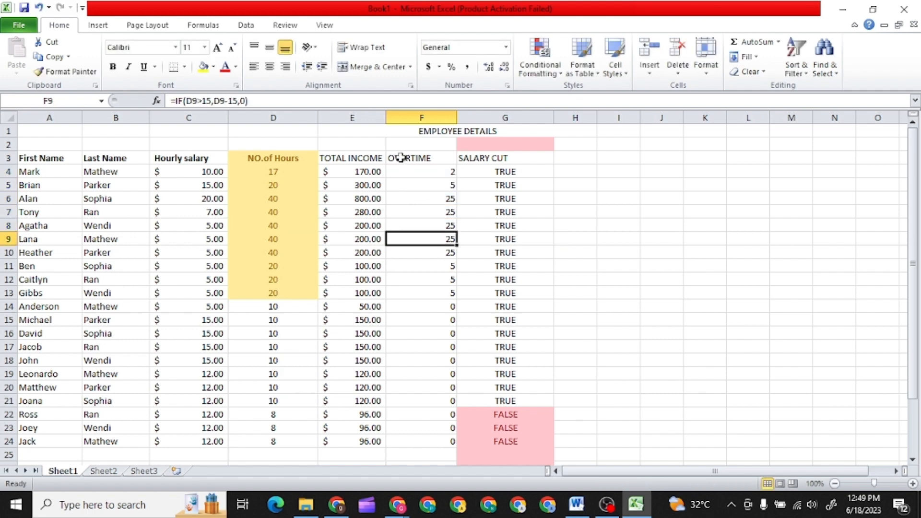
# Insert a 2-D clustered column chart from the OVERTIME data in F3:F13
pyautogui.moveTo(392, 155); pyautogui.dragTo(427, 289)
pyautogui.click(427, 289)
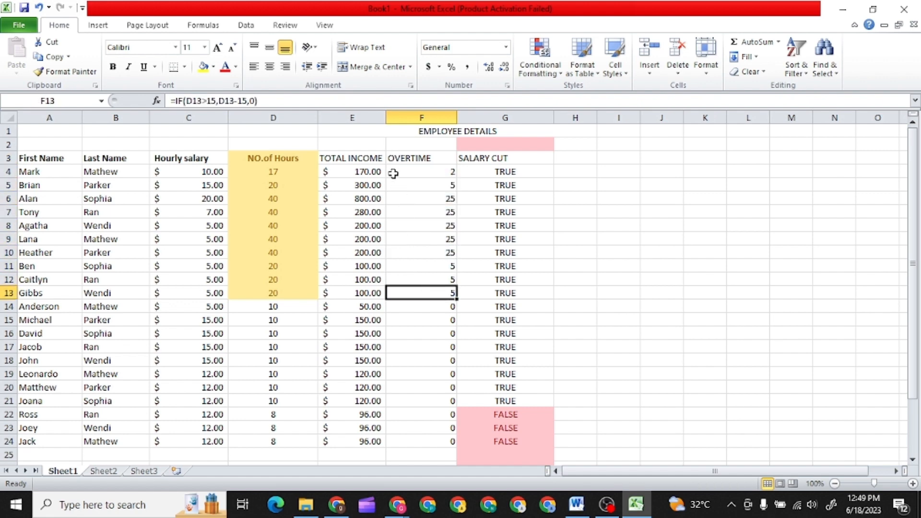
pyautogui.moveTo(388, 158); pyautogui.dragTo(416, 288)
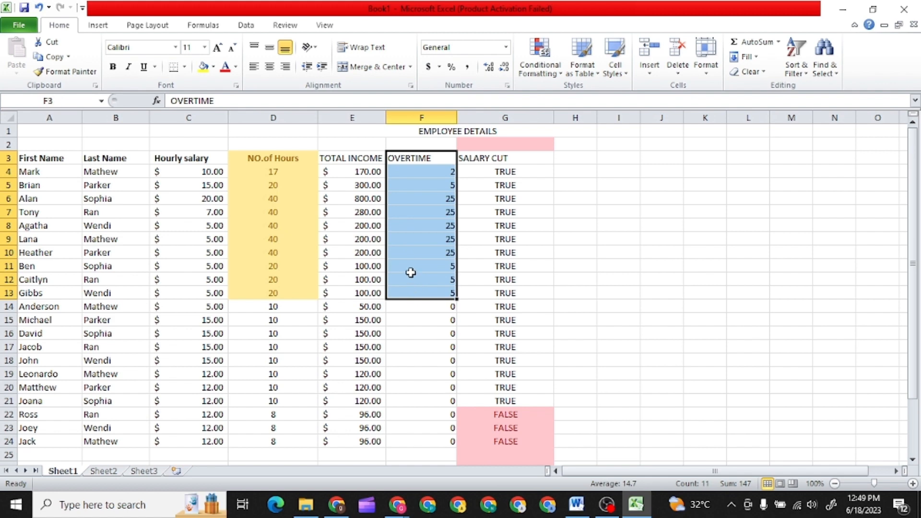
pyautogui.click(99, 28)
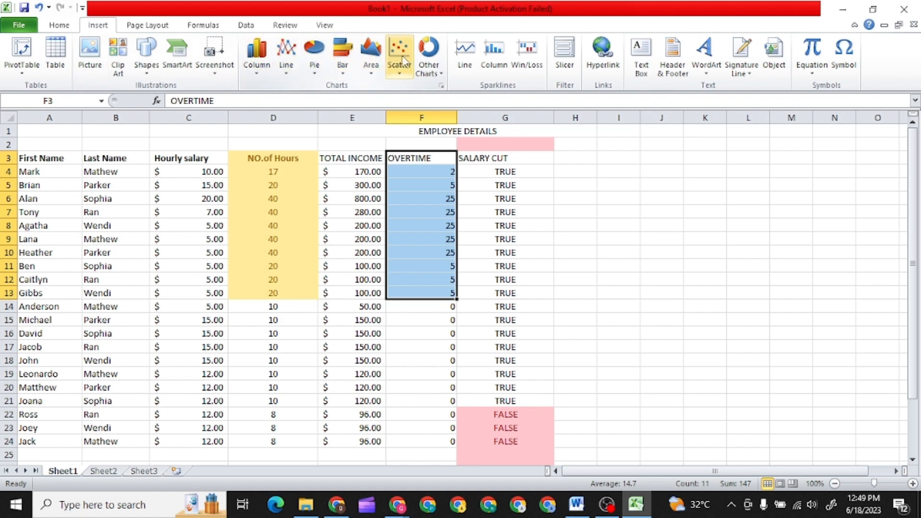
pyautogui.click(262, 62)
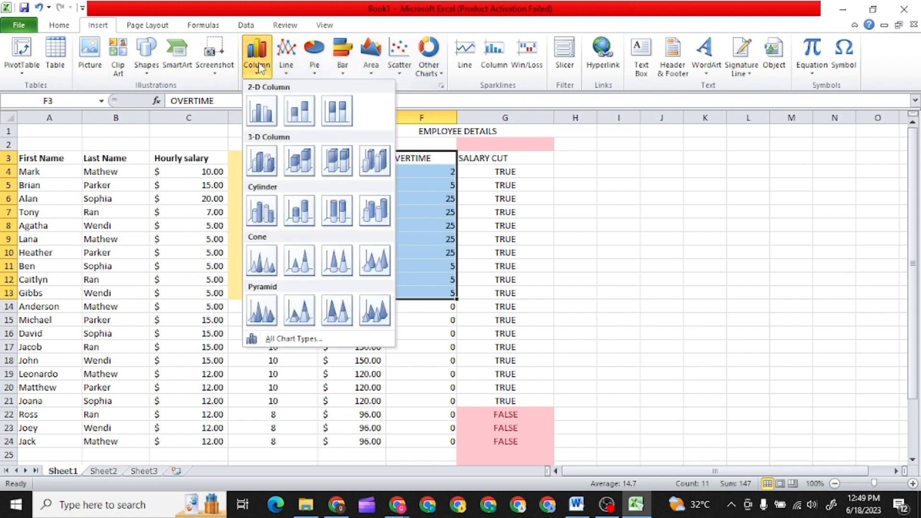
pyautogui.click(260, 111)
# Move the overtime chart to the empty area beside the SALARY CUT column
pyautogui.moveTo(540, 211); pyautogui.dragTo(779, 149)
pyautogui.doubleClick(782, 148)
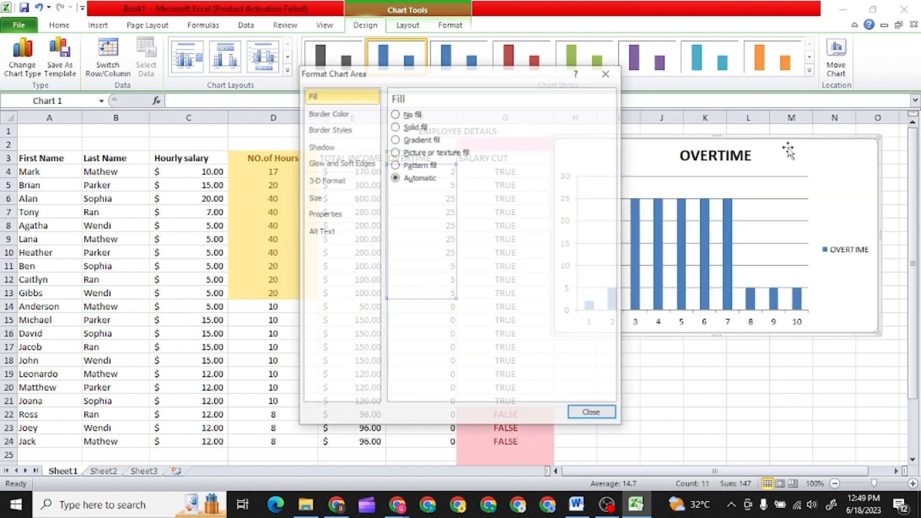
pyautogui.click(593, 414)
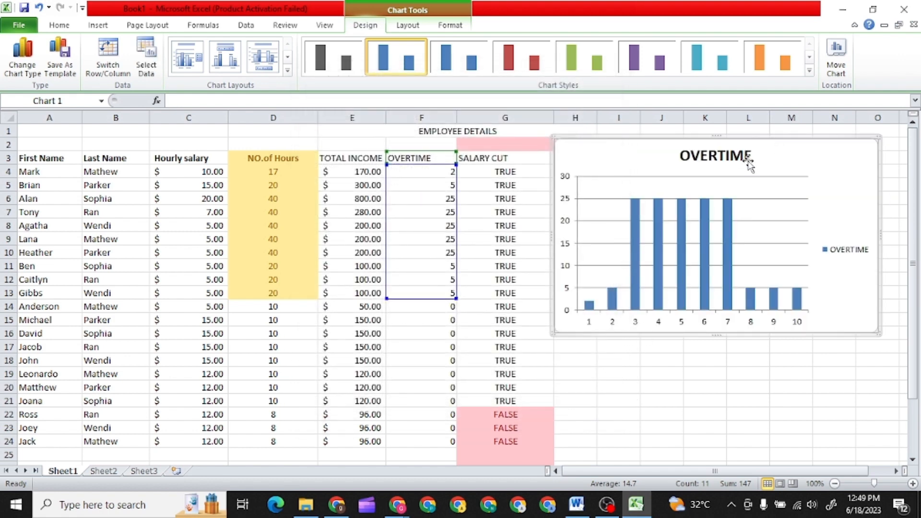
pyautogui.moveTo(756, 151); pyautogui.dragTo(781, 148)
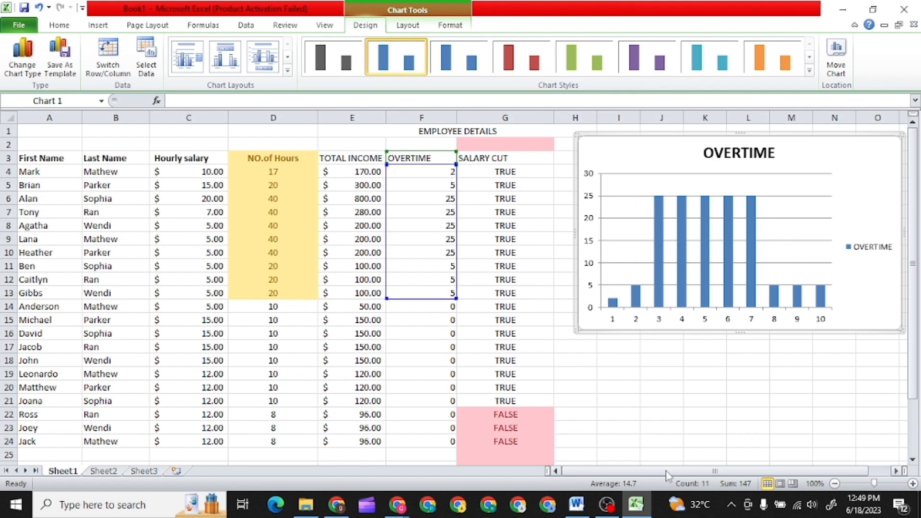
pyautogui.moveTo(667, 475); pyautogui.dragTo(686, 474)
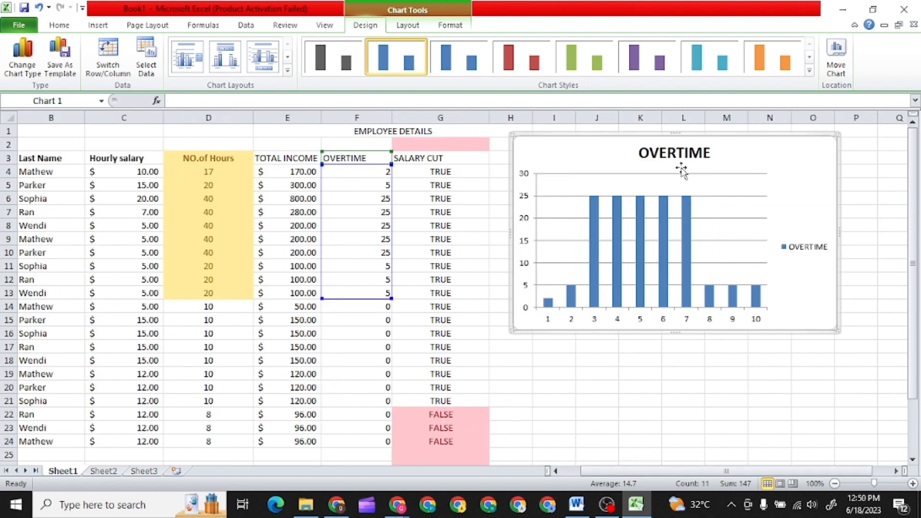
# Change the chart title to OVERTIME DETAILS
pyautogui.click(688, 153)
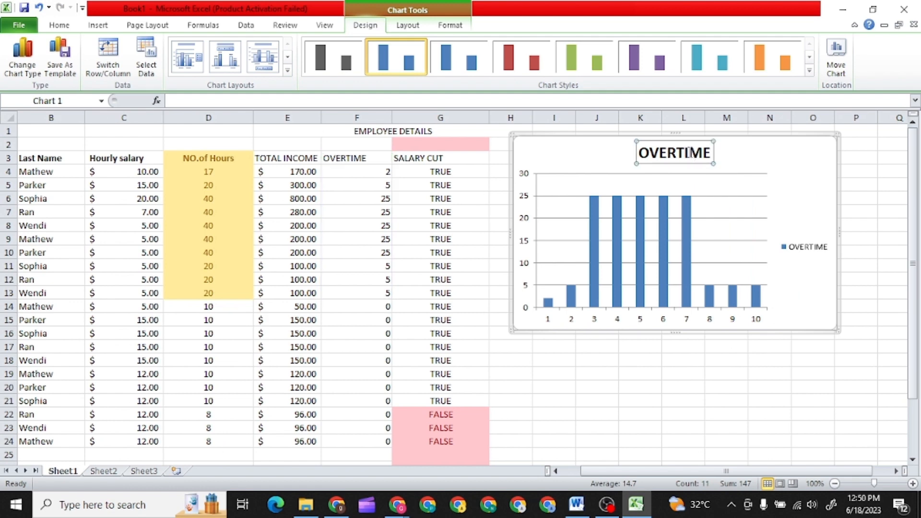
pyautogui.click(711, 153)
pyautogui.write('DETAILS')
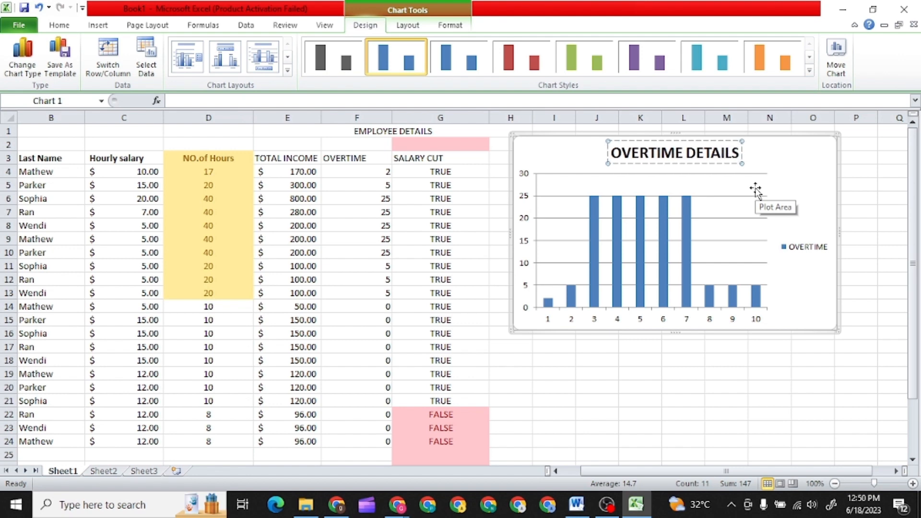
pyautogui.press('Return')
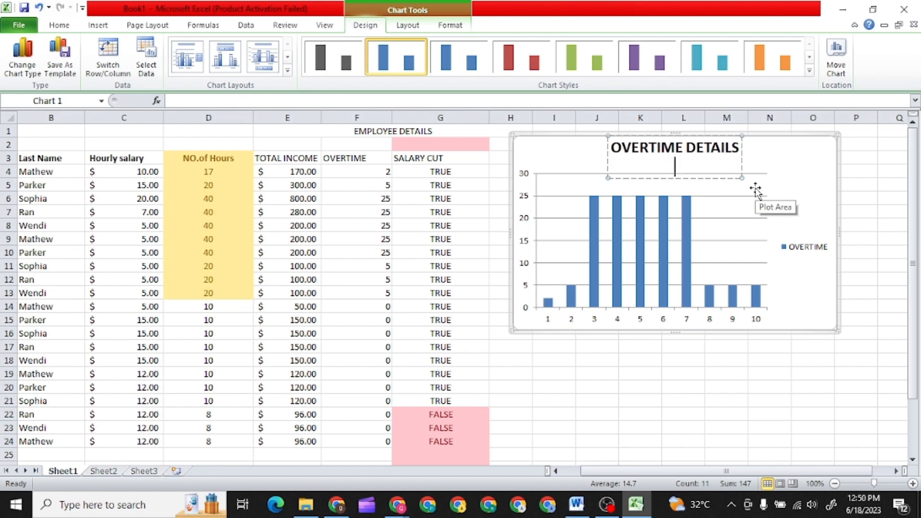
pyautogui.click(783, 157)
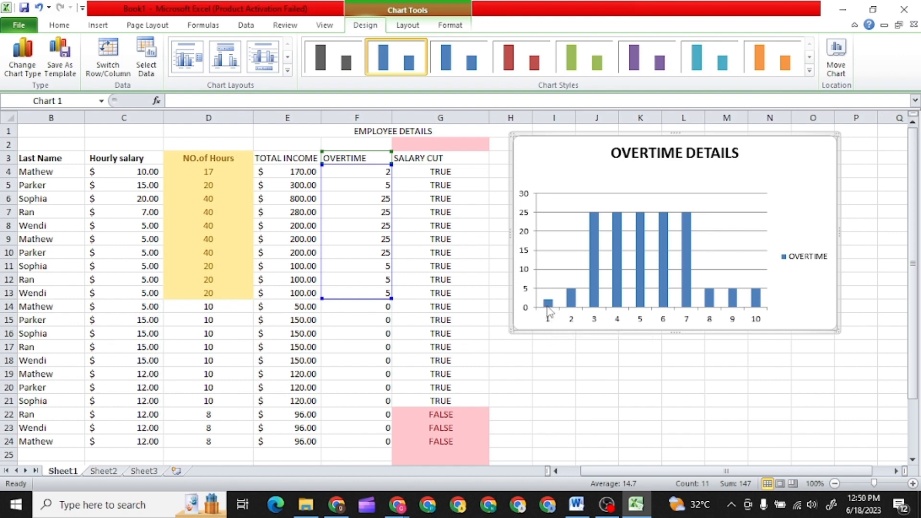
# Set the chart's horizontal axis labels to the last names in B4:B13
pyautogui.moveTo(549, 307)
pyautogui.moveTo(595, 230)
pyautogui.rightClick(686, 173)
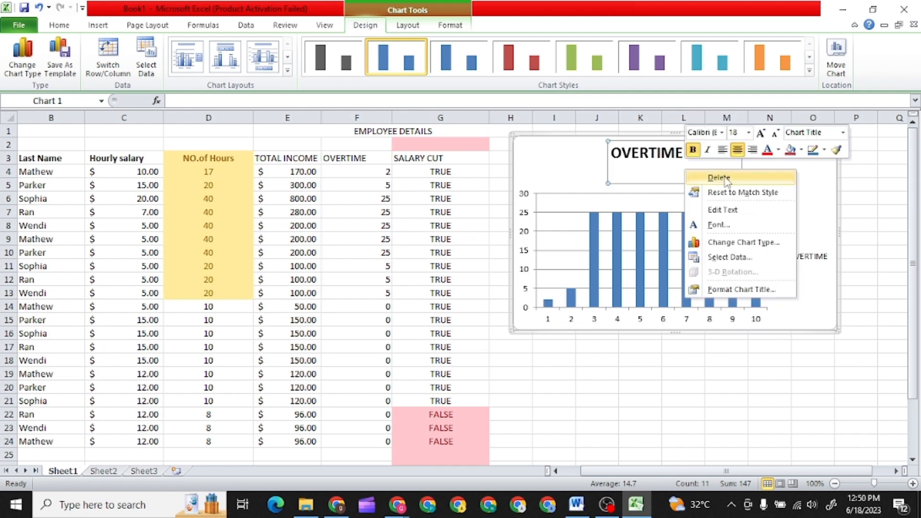
pyautogui.click(737, 256)
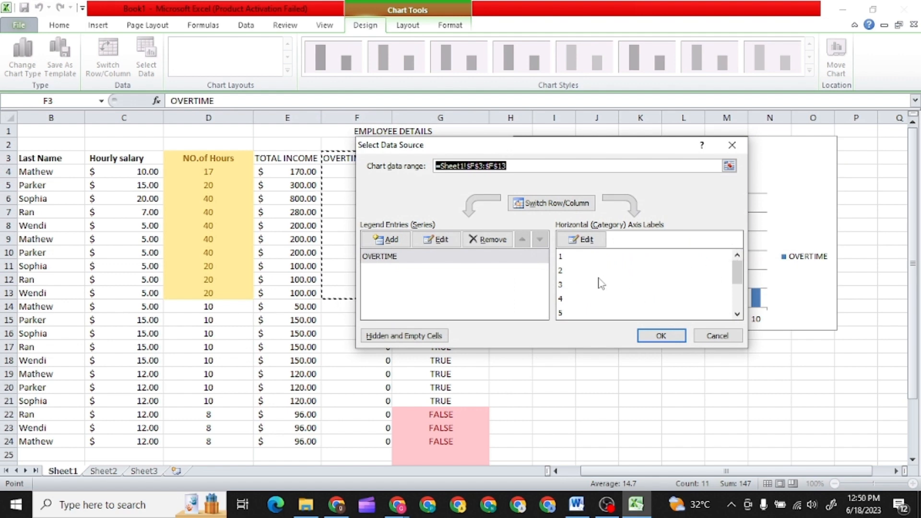
pyautogui.click(580, 240)
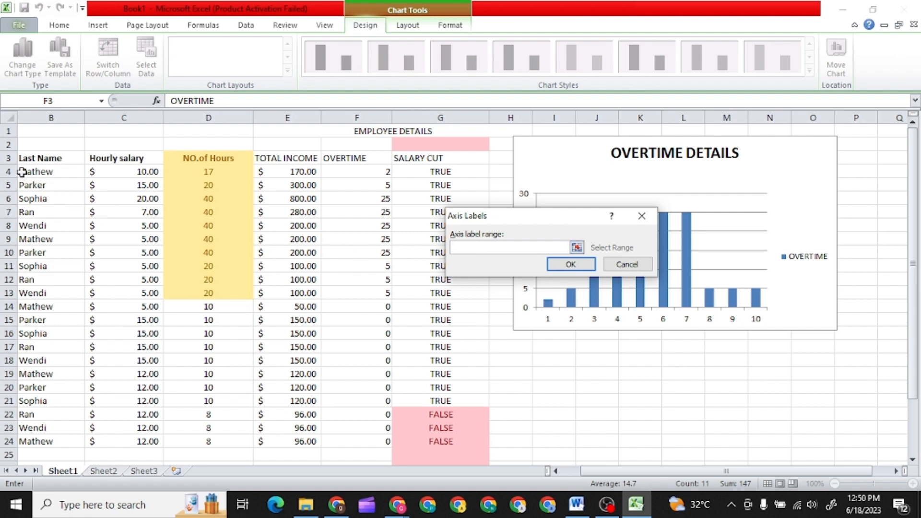
pyautogui.moveTo(21, 168); pyautogui.dragTo(40, 290)
pyautogui.click(41, 290)
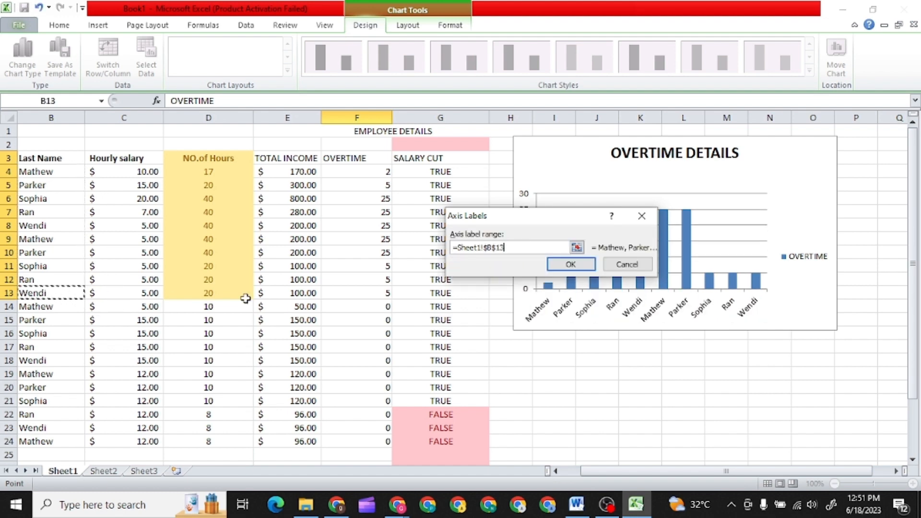
pyautogui.click(586, 270)
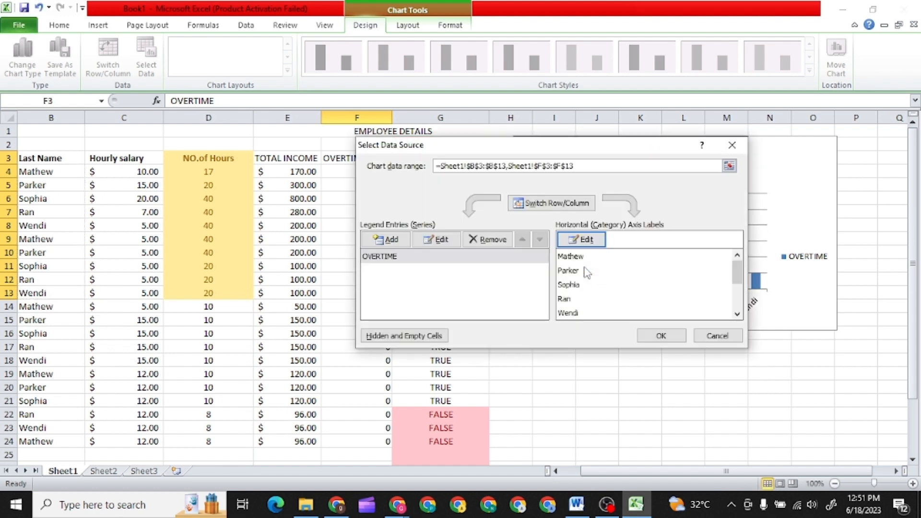
pyautogui.click(661, 336)
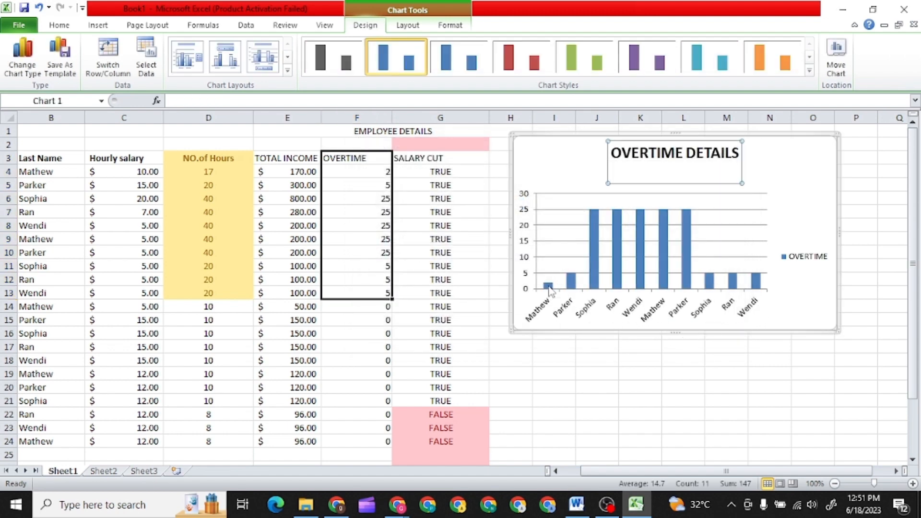
pyautogui.moveTo(573, 288)
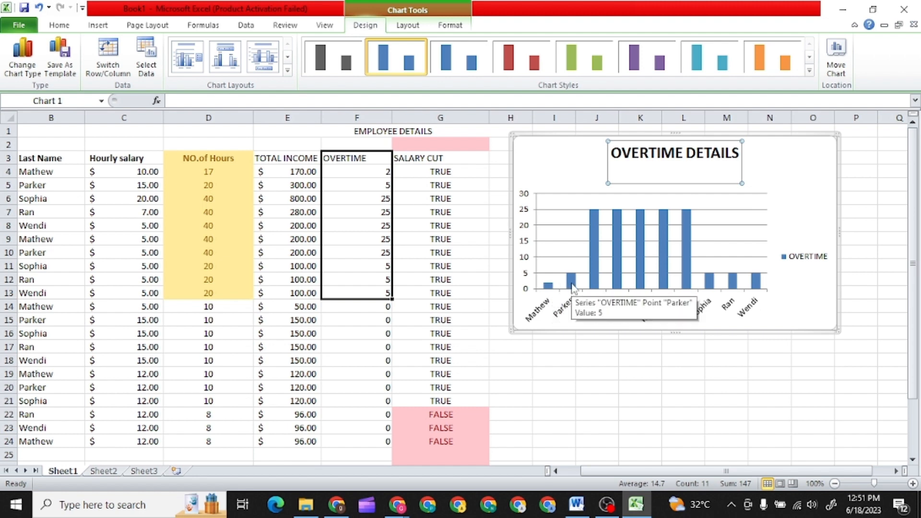
pyautogui.rightClick(581, 235)
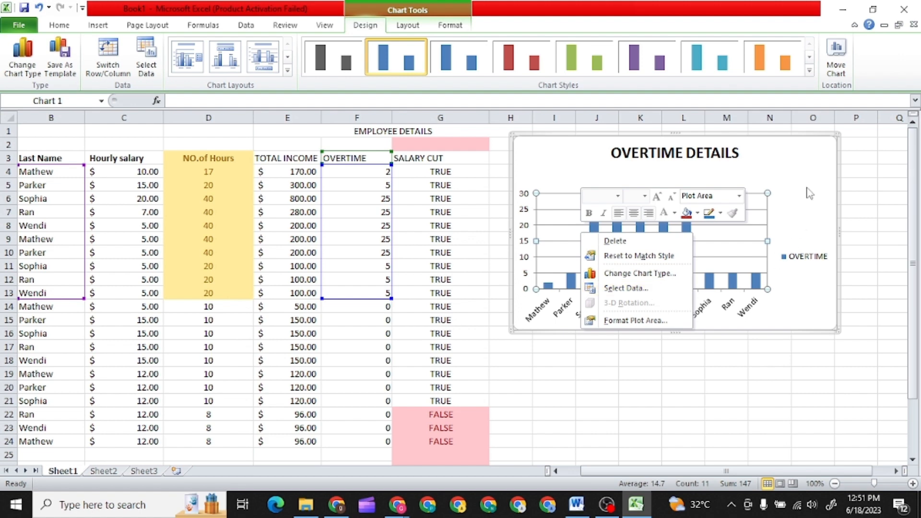
pyautogui.rightClick(697, 188)
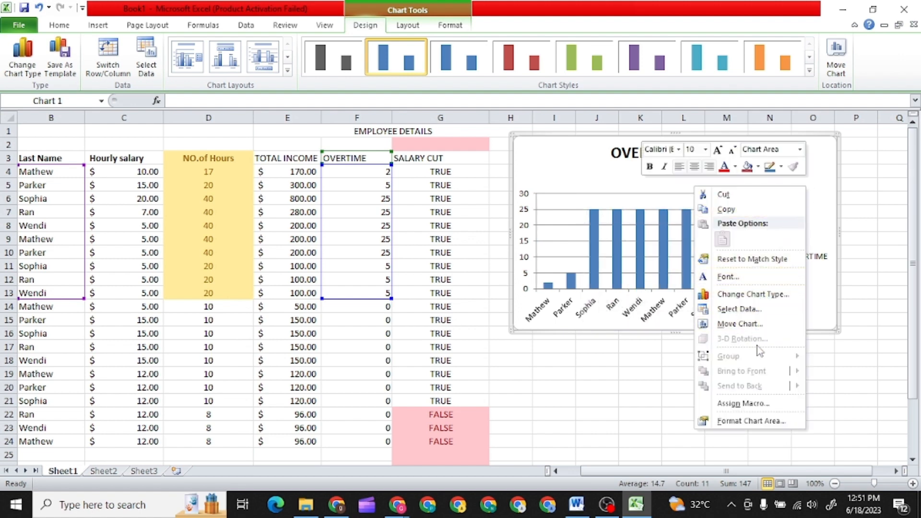
pyautogui.rightClick(609, 165)
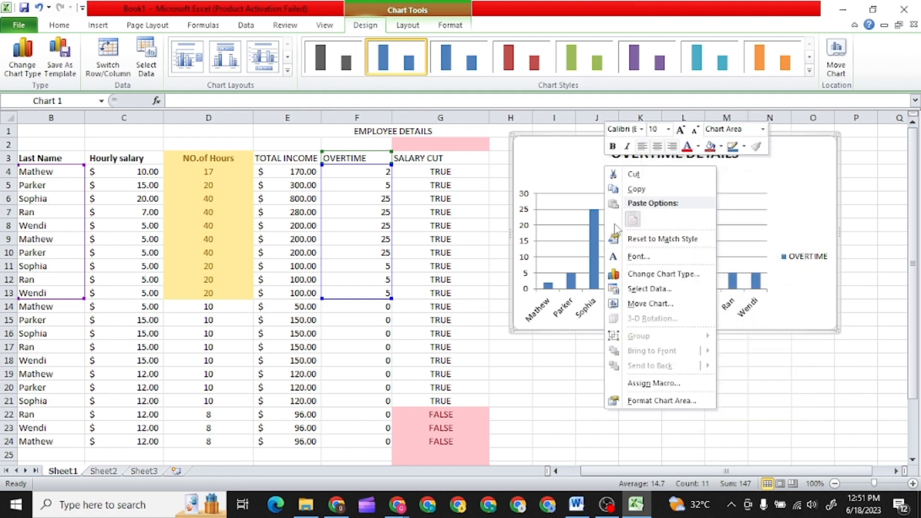
pyautogui.rightClick(571, 215)
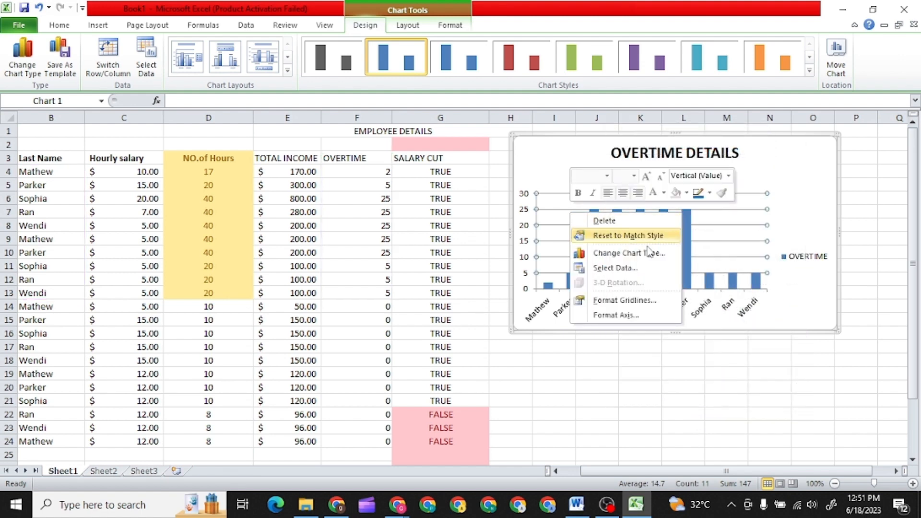
pyautogui.click(618, 363)
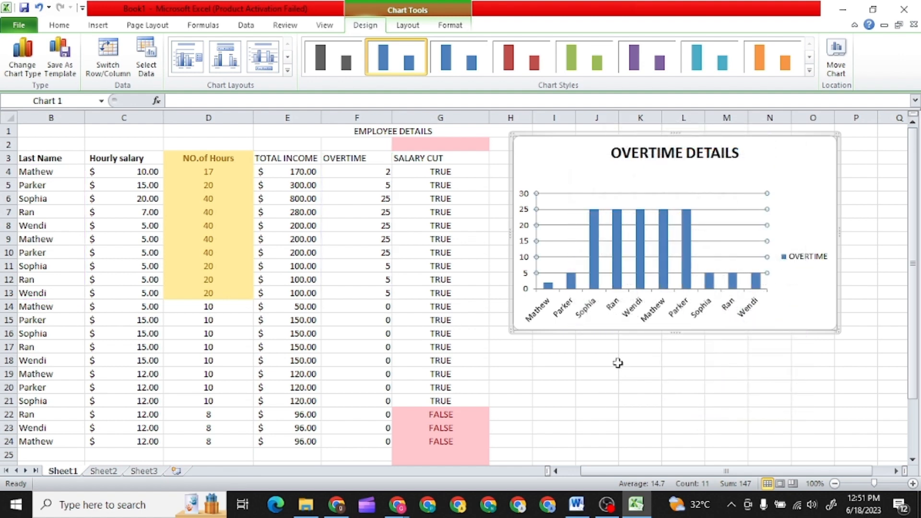
# Check the in-call messages in the Google Meet window for new replies
pyautogui.click(346, 510)
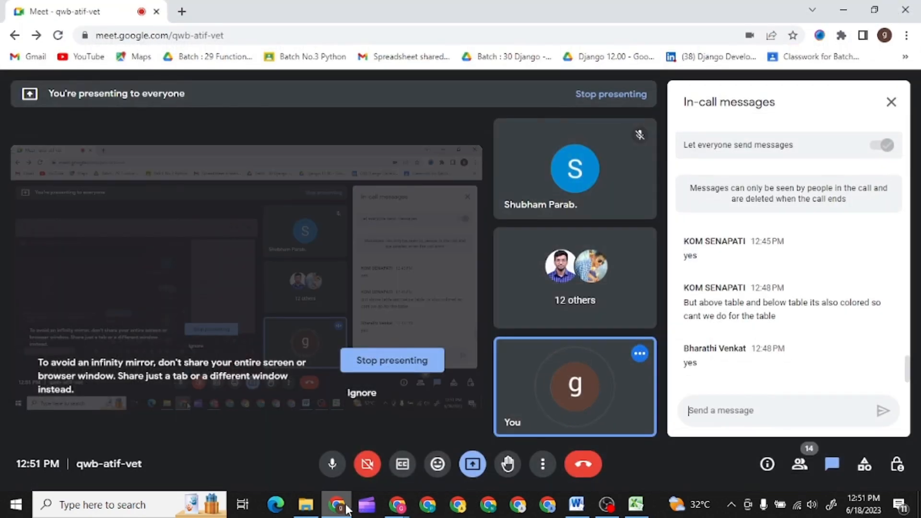
pyautogui.click(346, 509)
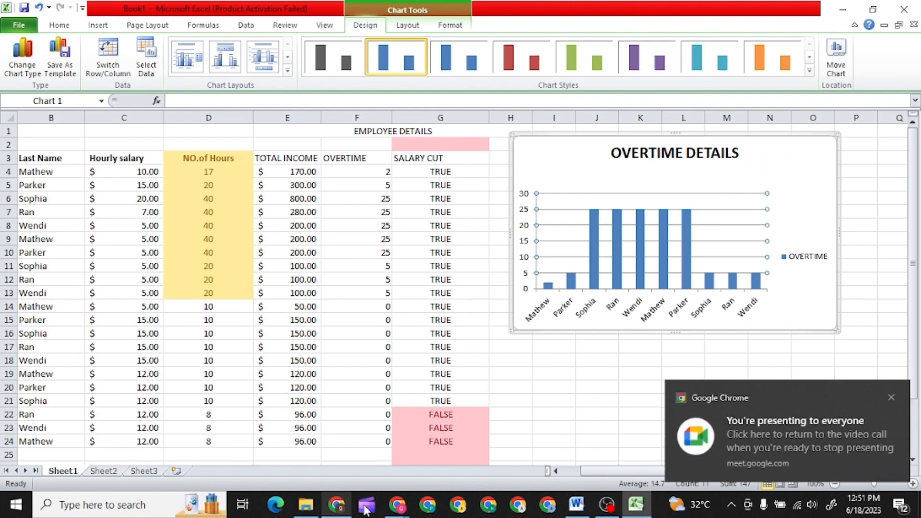
pyautogui.click(890, 399)
pyautogui.hotkey('alt', 'Tab')
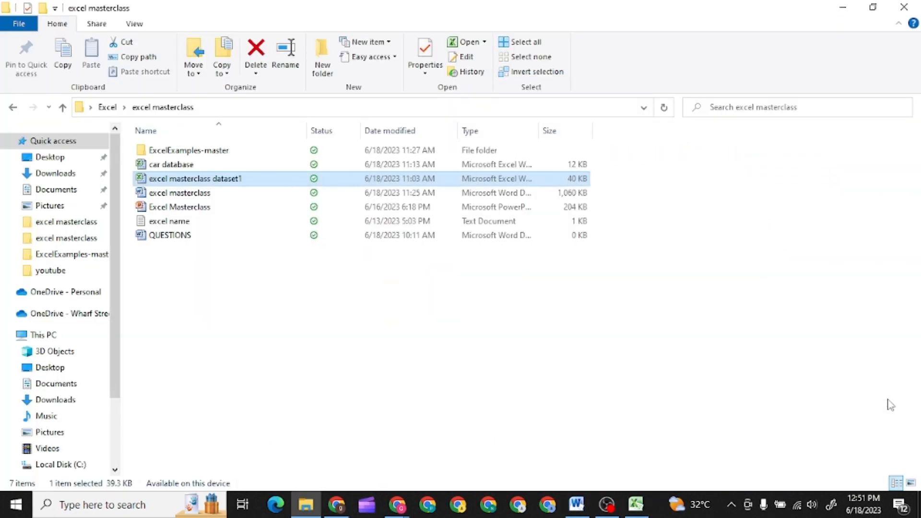
pyautogui.click(344, 511)
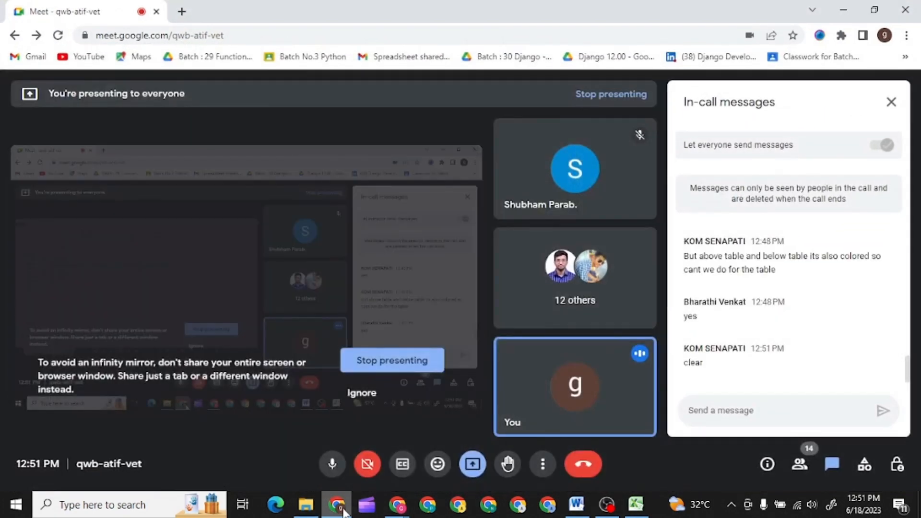
pyautogui.click(344, 511)
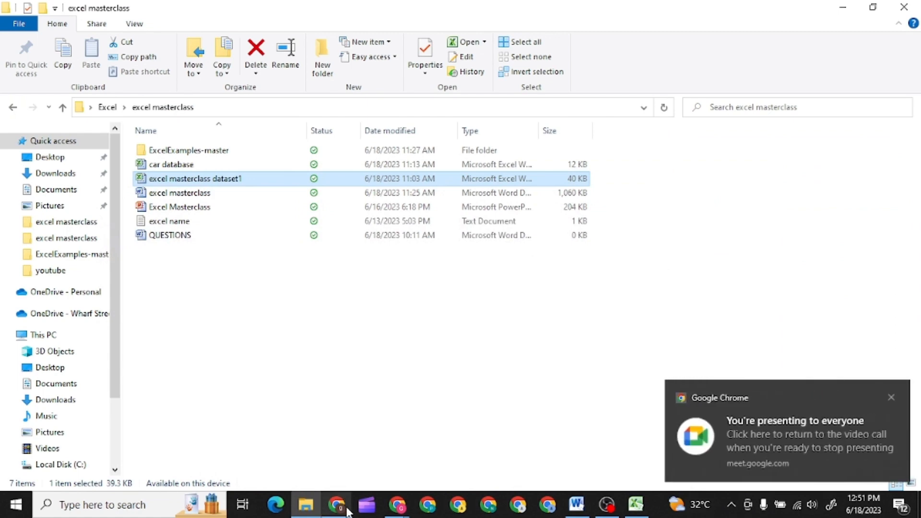
# Switch back to Excel, minimize the excel masterclass dataset1 workbook and restore the Book1 workbook
pyautogui.click(635, 507)
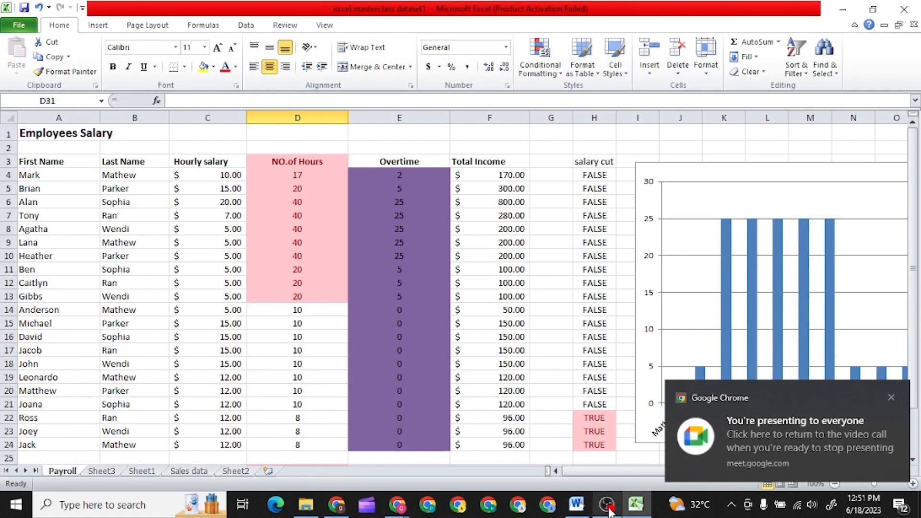
pyautogui.click(883, 26)
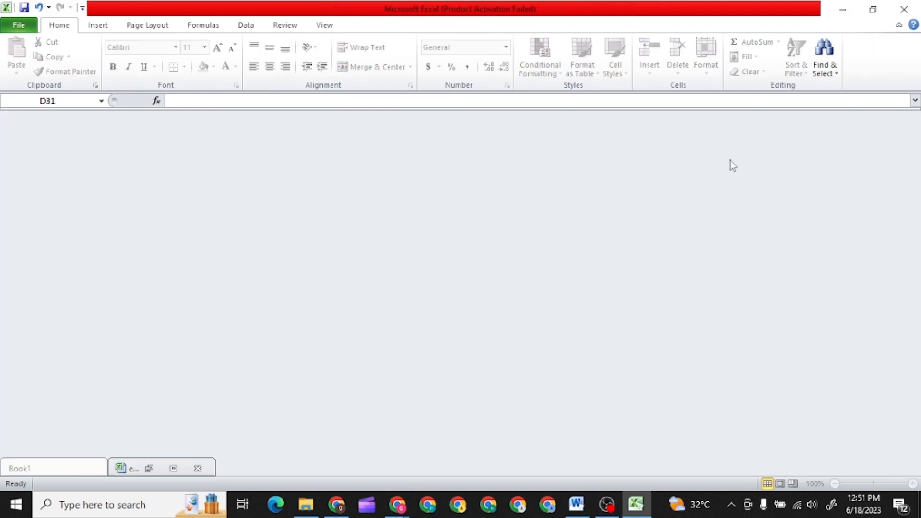
pyautogui.click(843, 10)
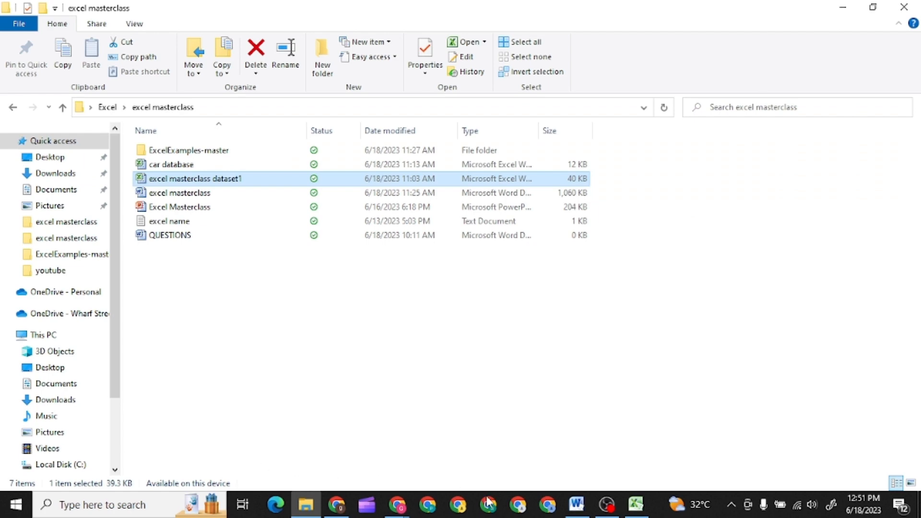
pyautogui.click(636, 503)
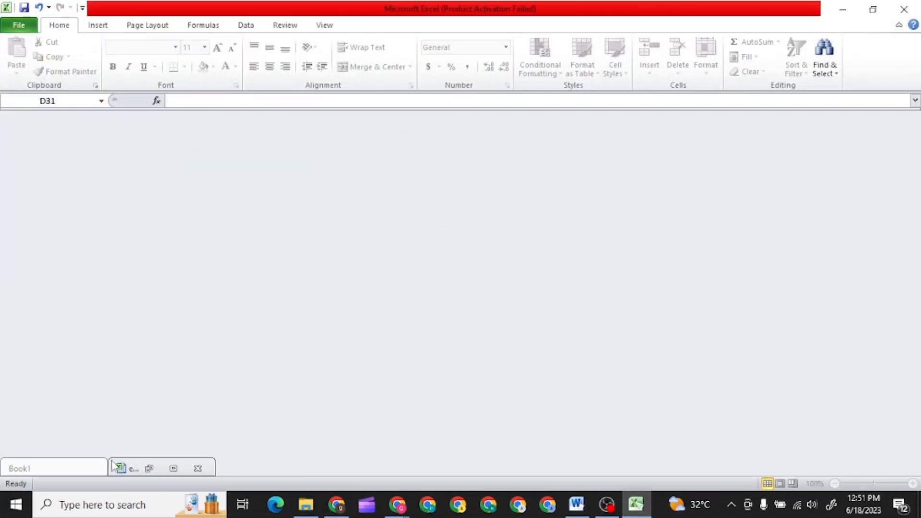
pyautogui.click(68, 462)
pyautogui.click(67, 467)
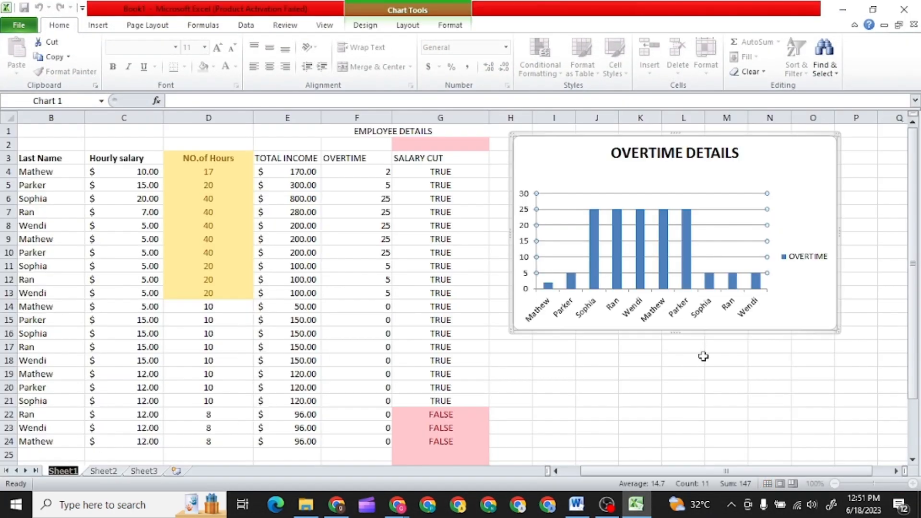
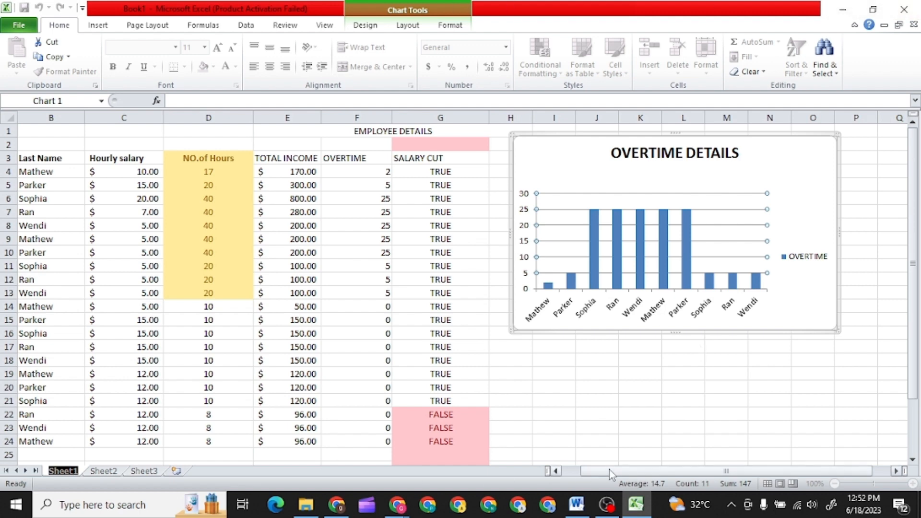
# Bring column A of the sheet back into view and check the in-call messages in the Google Meet window
pyautogui.moveTo(610, 474); pyautogui.dragTo(582, 474)
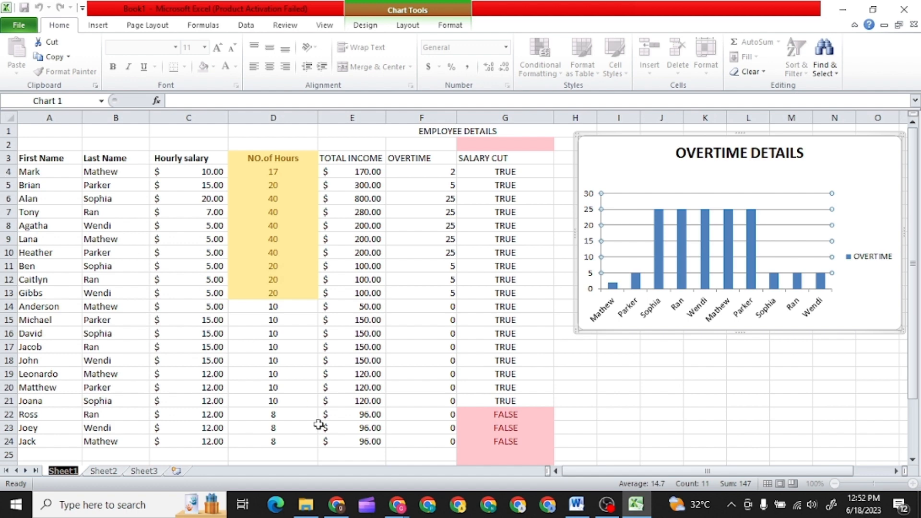
pyautogui.moveTo(343, 507)
pyautogui.click(345, 469)
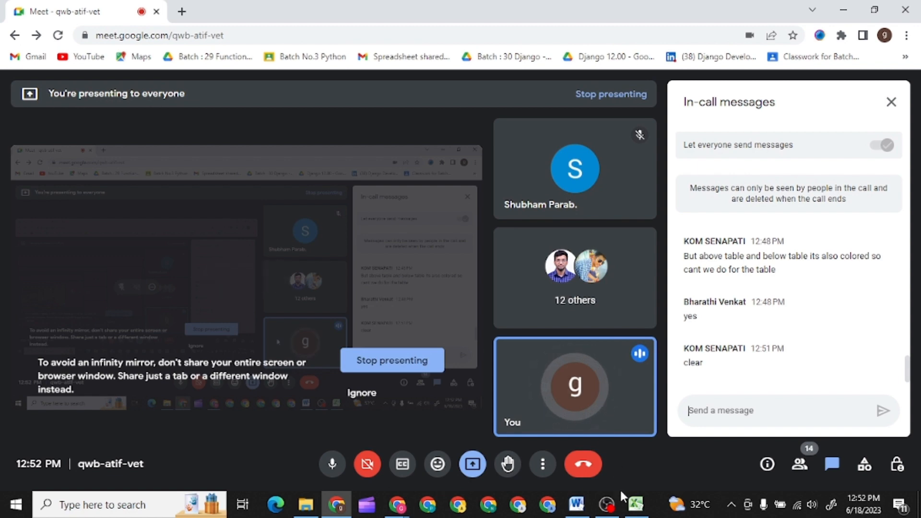
pyautogui.moveTo(561, 507)
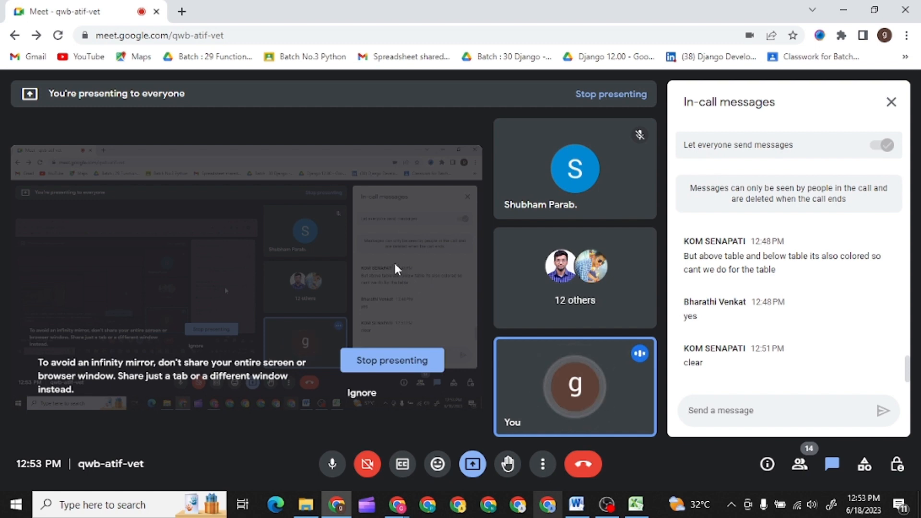
# Switch to the Chrome window with the TechArena website and open YouTube in a new tab
pyautogui.moveTo(397, 505)
pyautogui.click(360, 465)
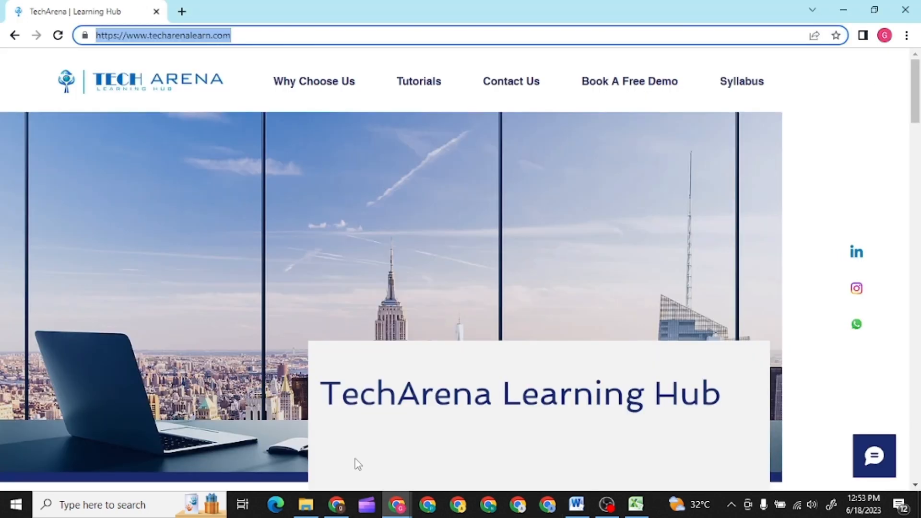
pyautogui.click(181, 10)
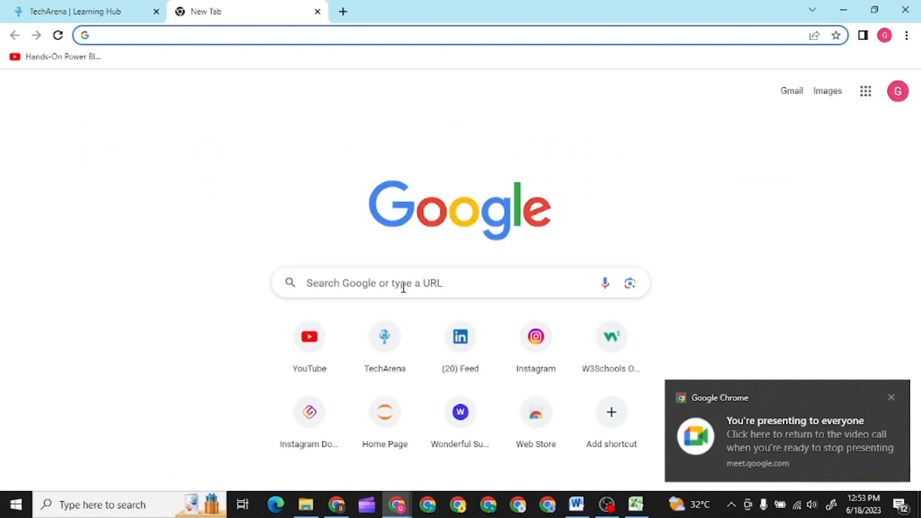
pyautogui.click(318, 341)
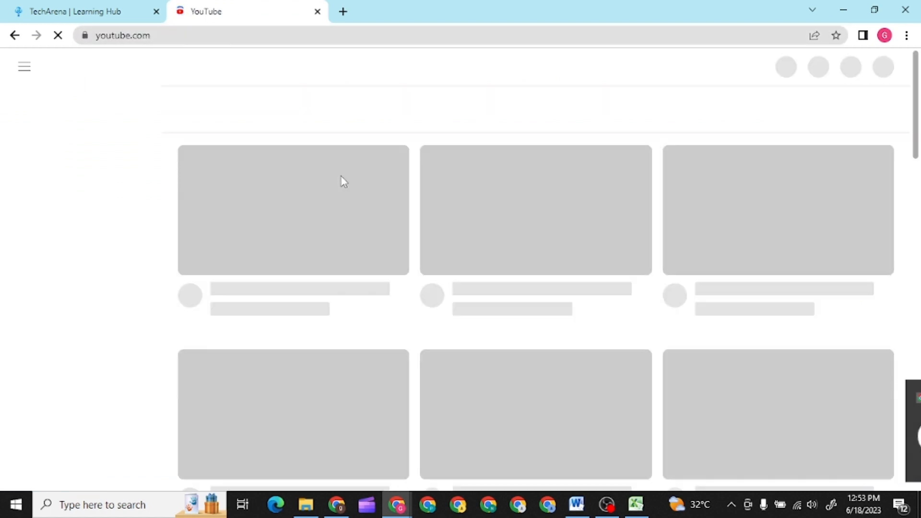
# Check on the Google Meet call and return to the YouTube home page in the other Chrome window
pyautogui.click(336, 504)
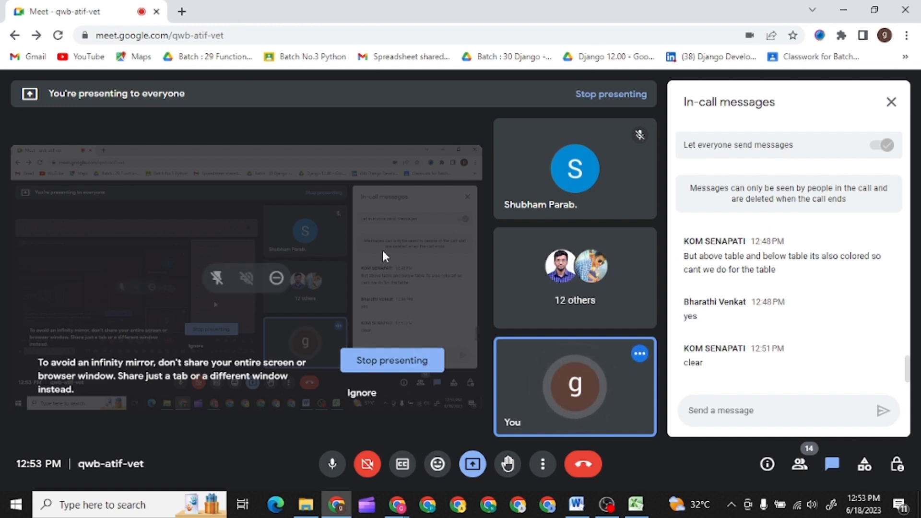
pyautogui.moveTo(397, 508)
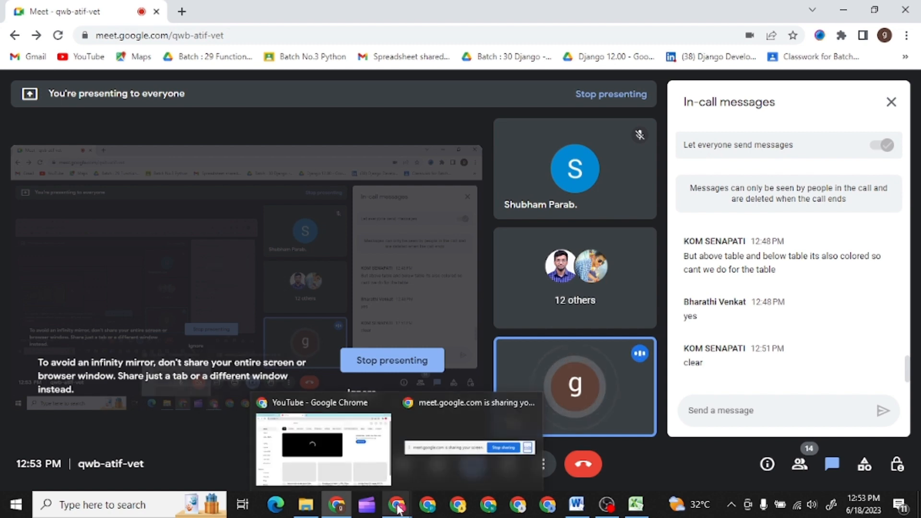
pyautogui.moveTo(360, 454)
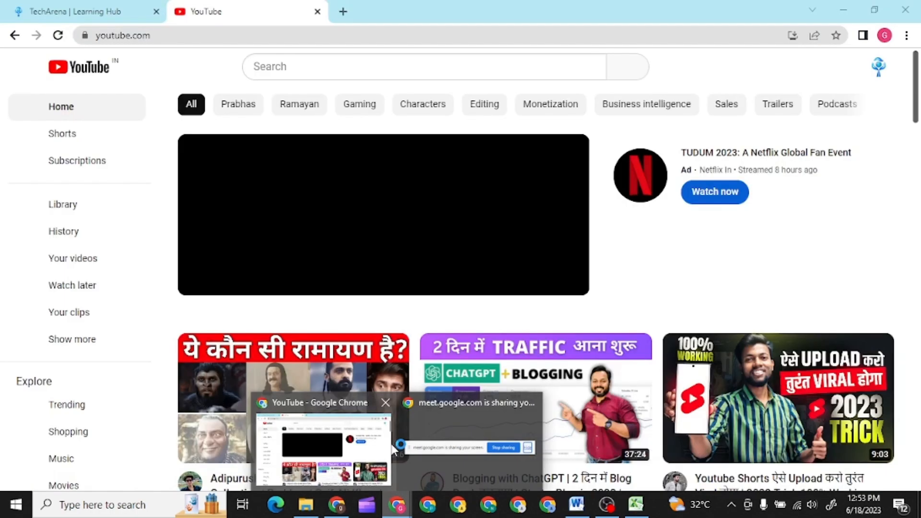
pyautogui.moveTo(431, 438)
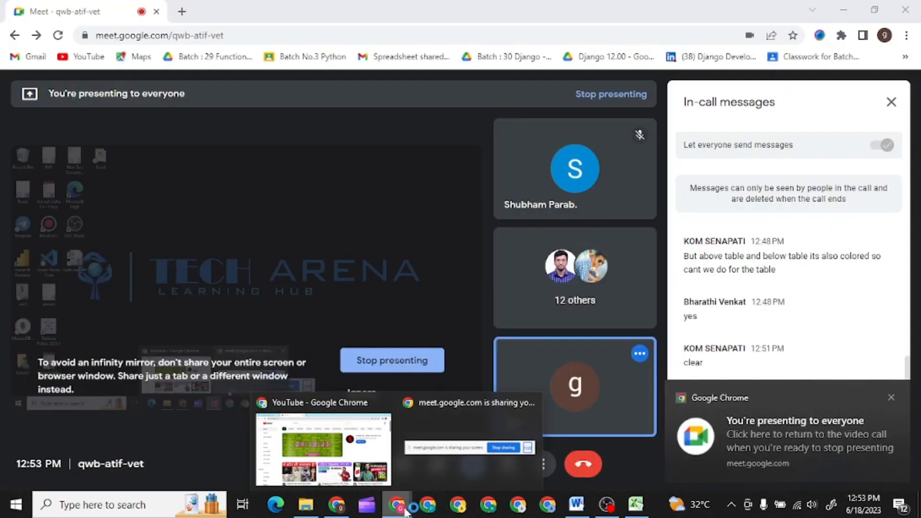
pyautogui.click(367, 472)
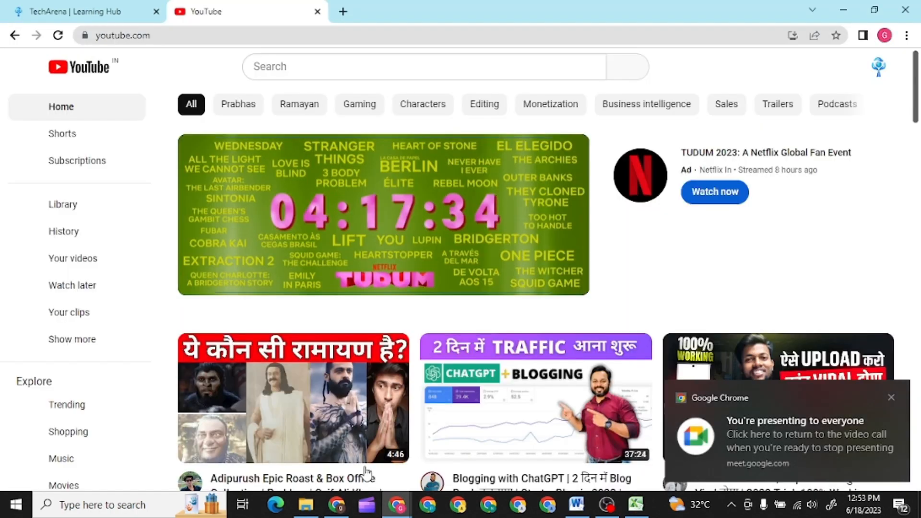
# Open the signed-in account's TechArena Learning Hub channel and show its list of videos
pyautogui.click(877, 70)
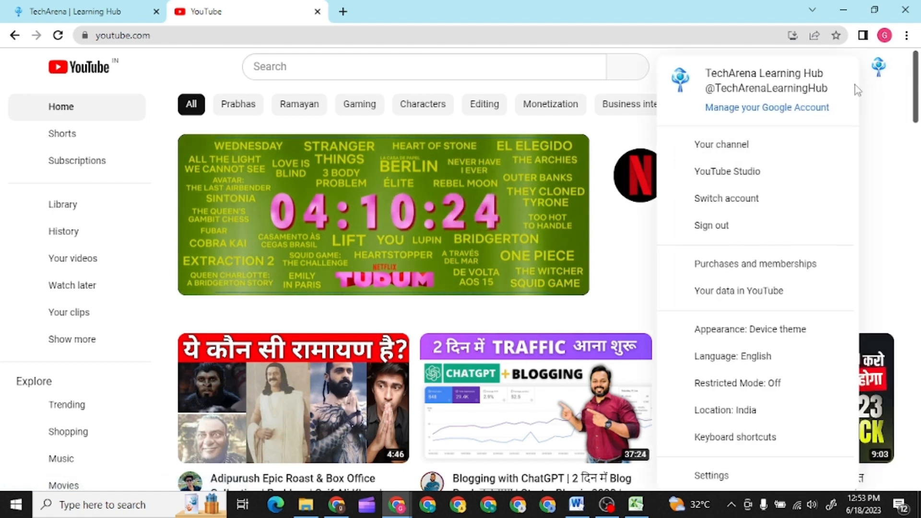
pyautogui.click(734, 146)
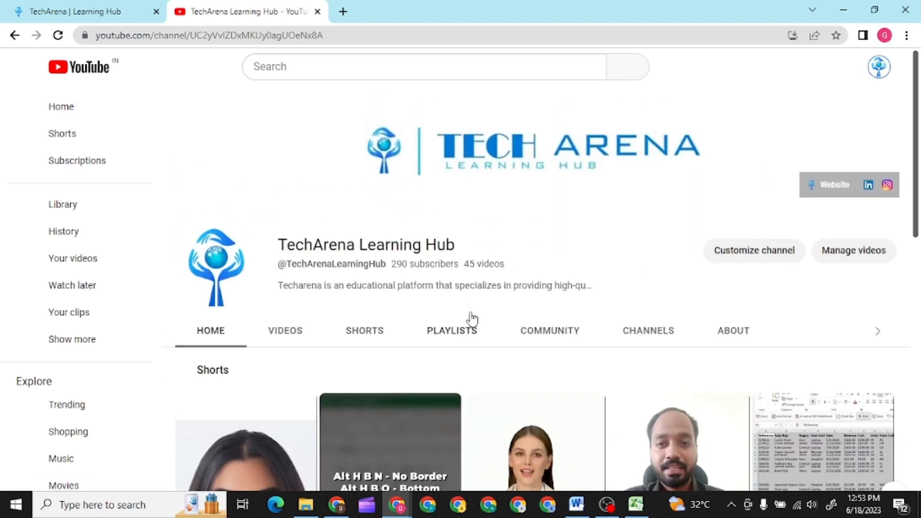
pyautogui.click(298, 331)
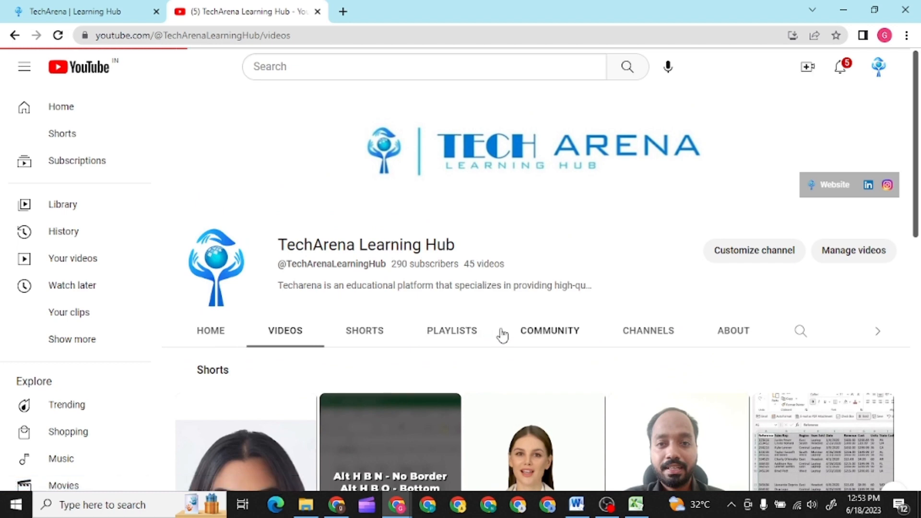
pyautogui.scroll(-2, 502, 336)
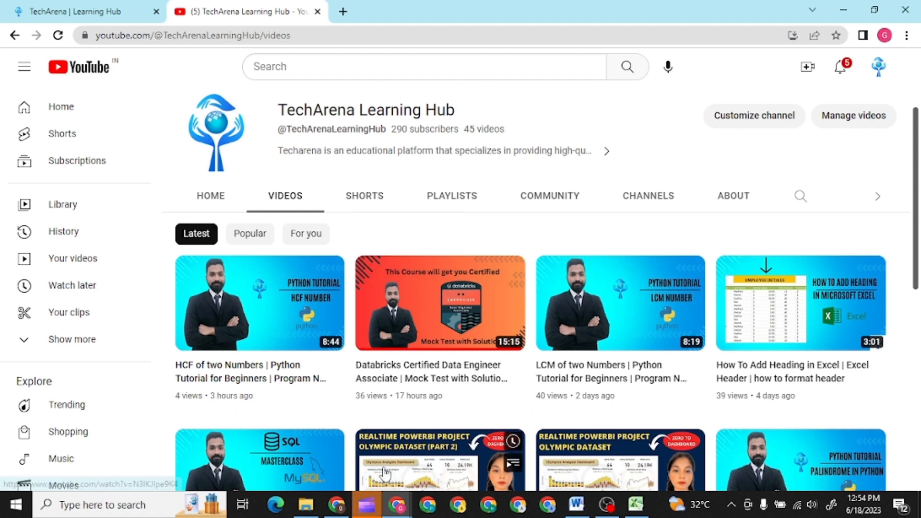
pyautogui.click(371, 508)
pyautogui.click(906, 9)
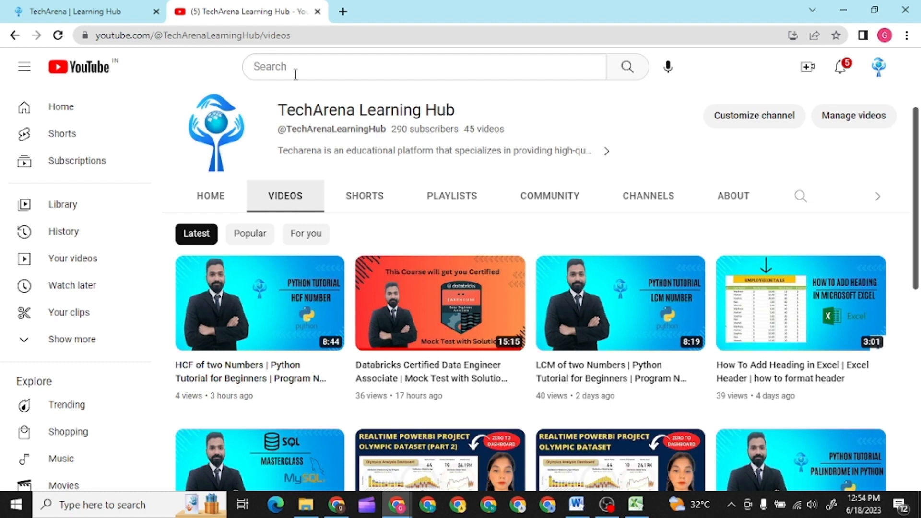
# Copy the web address of the TechArena Learning Hub channel's videos page
pyautogui.scroll(2, 382, 197)
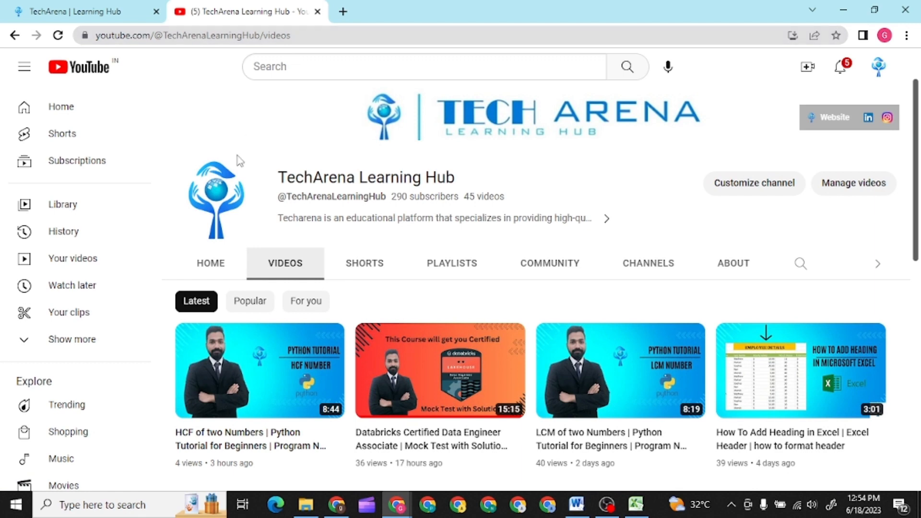
pyautogui.moveTo(302, 35); pyautogui.dragTo(95, 36)
pyautogui.hotkey('ctrl', 'c')
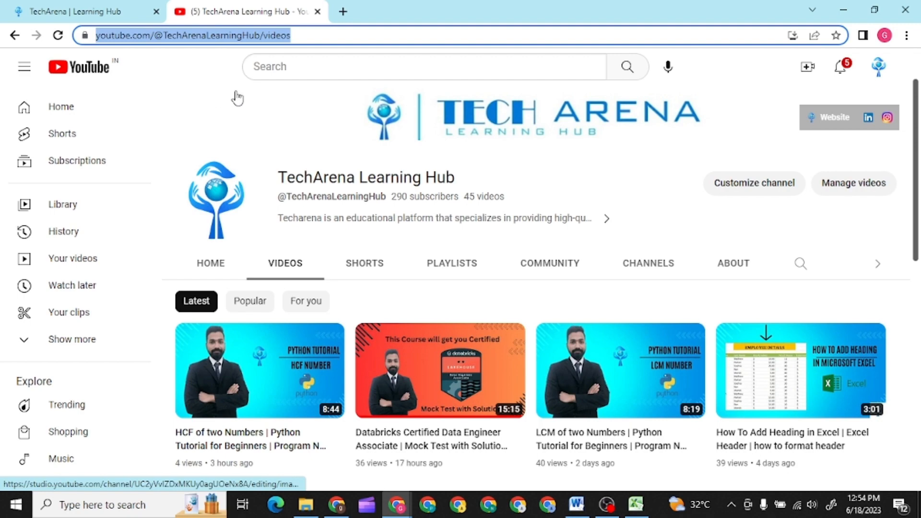
# Switch to the Google Meet window and send the copied YouTube channel link as an in-call message
pyautogui.click(636, 503)
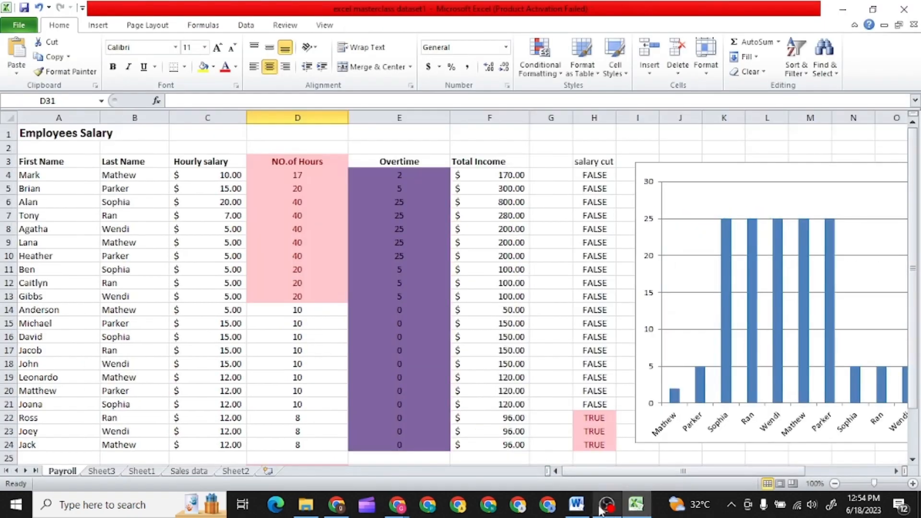
pyautogui.moveTo(397, 505)
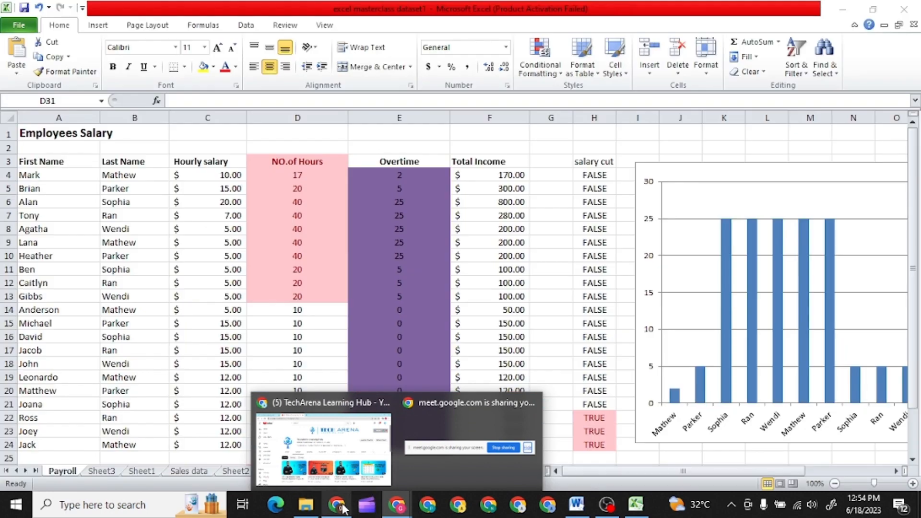
pyautogui.click(337, 504)
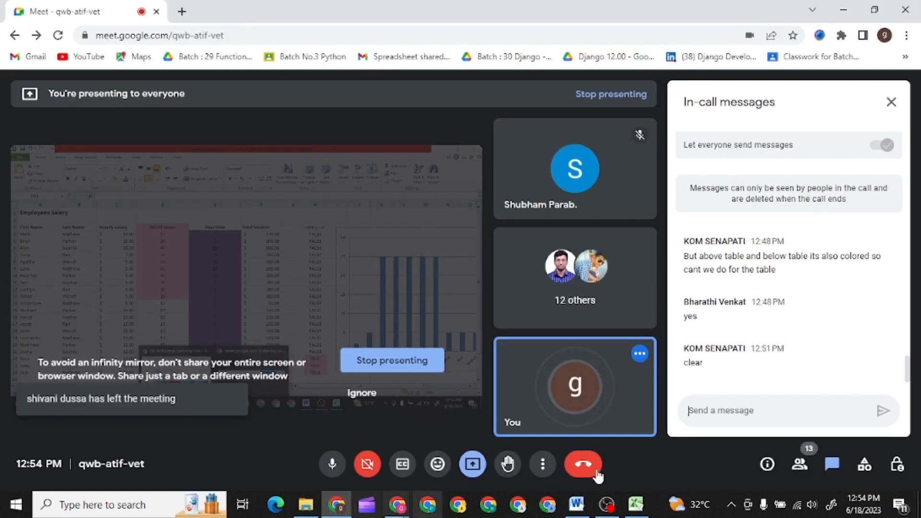
pyautogui.click(714, 413)
pyautogui.hotkey('ctrl', 'v')
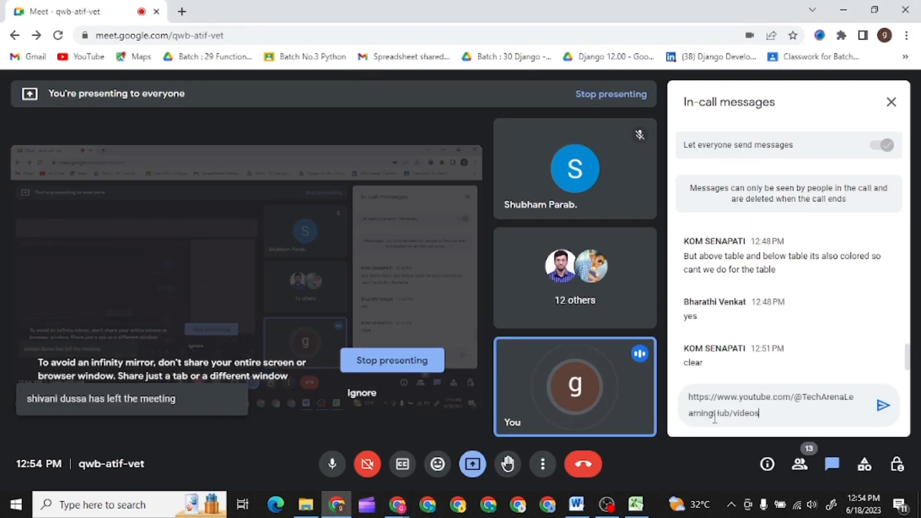
pyautogui.click(882, 406)
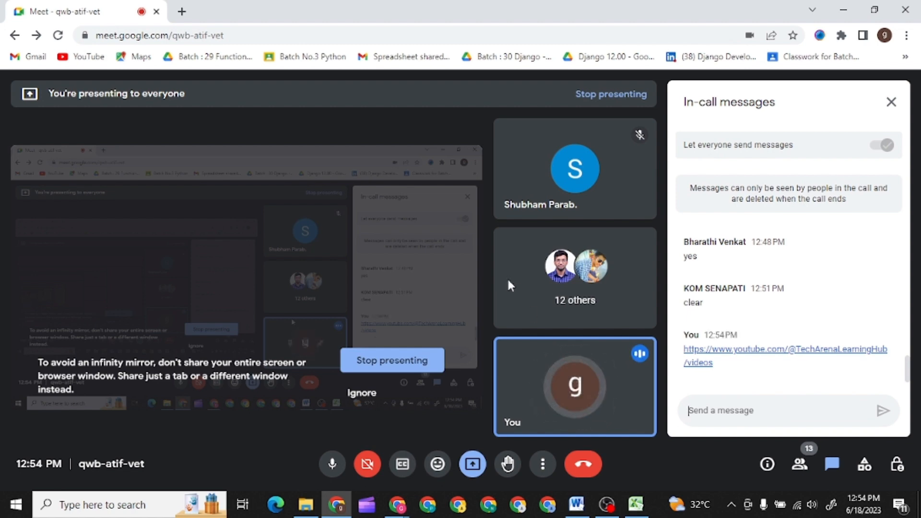
# Return to the Chrome window with the YouTube channel and dismiss the Google Meet presenting notification
pyautogui.moveTo(384, 506)
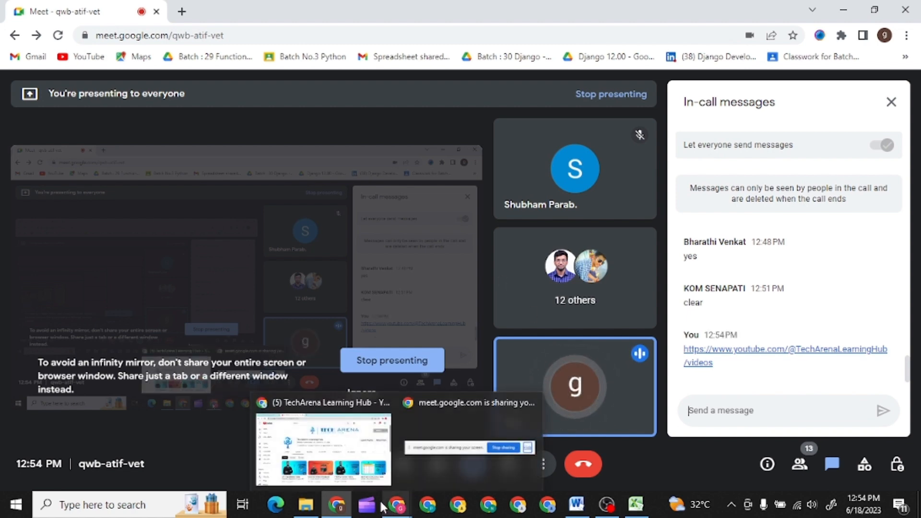
pyautogui.click(344, 507)
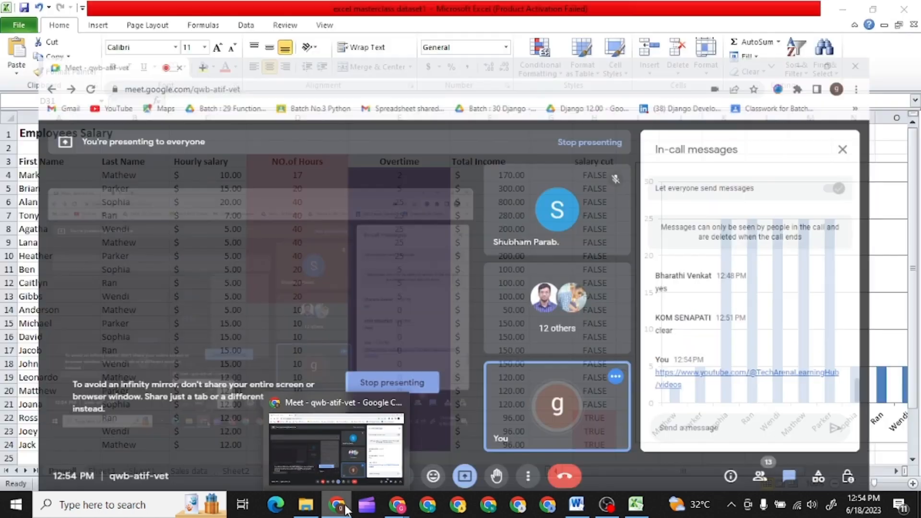
pyautogui.click(344, 508)
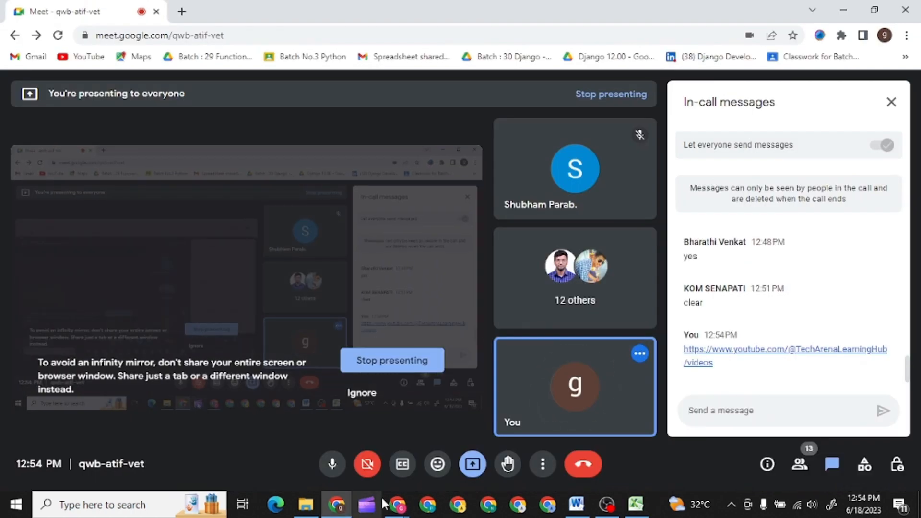
pyautogui.moveTo(396, 506)
pyautogui.moveTo(372, 463)
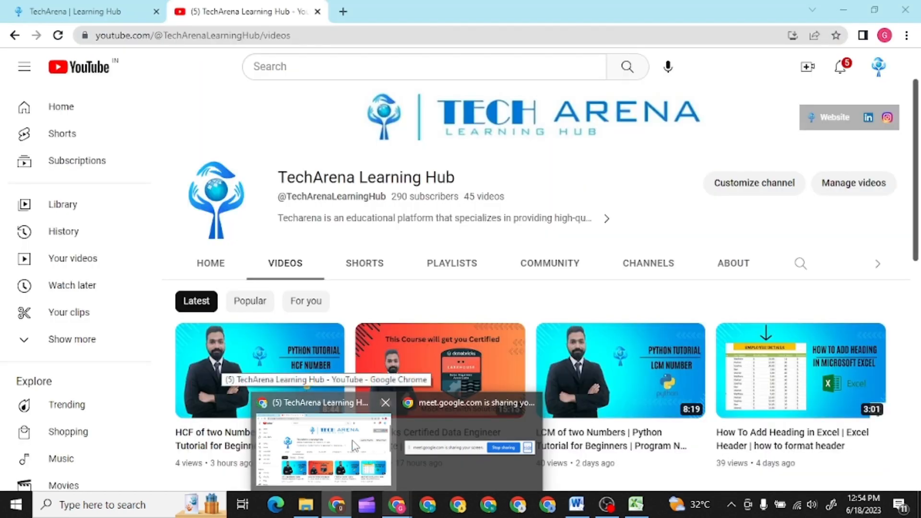
pyautogui.click(355, 446)
pyautogui.scroll(-1, 577, 317)
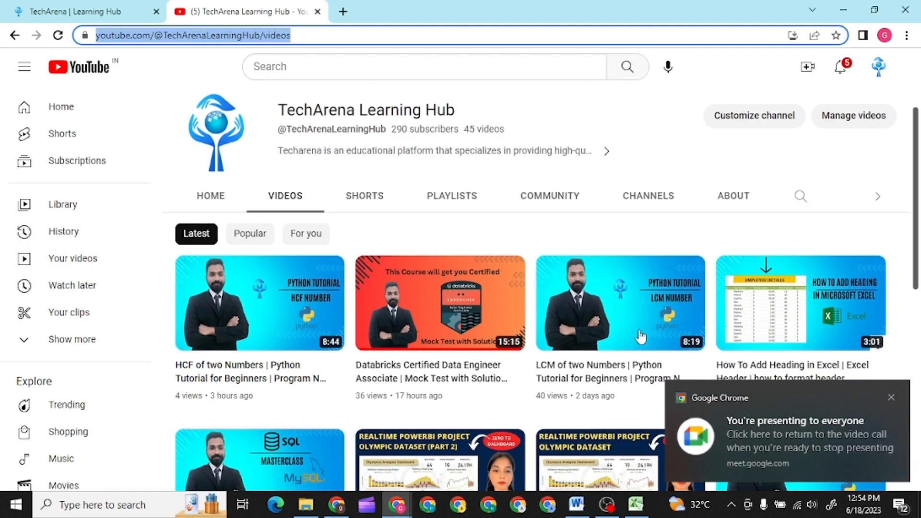
pyautogui.click(890, 396)
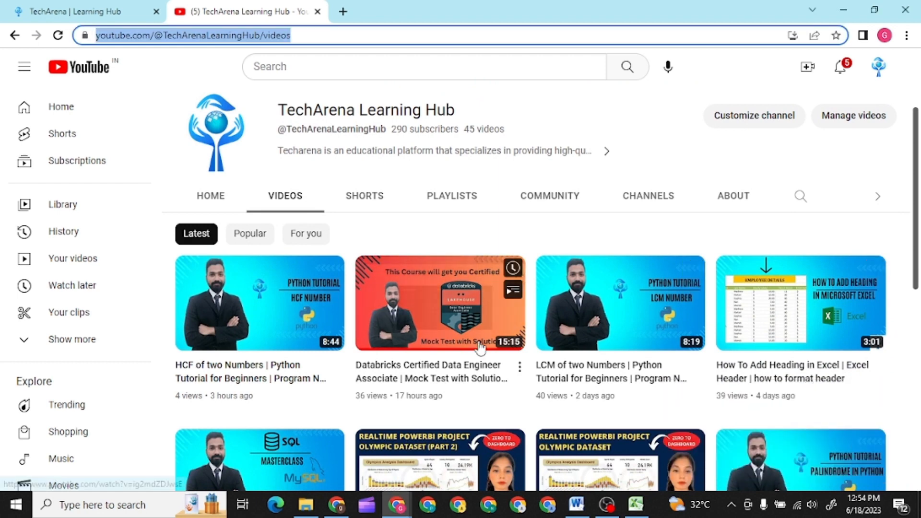
# Look through the playlists created on the TechArena Learning Hub channel
pyautogui.scroll(-1, 479, 346)
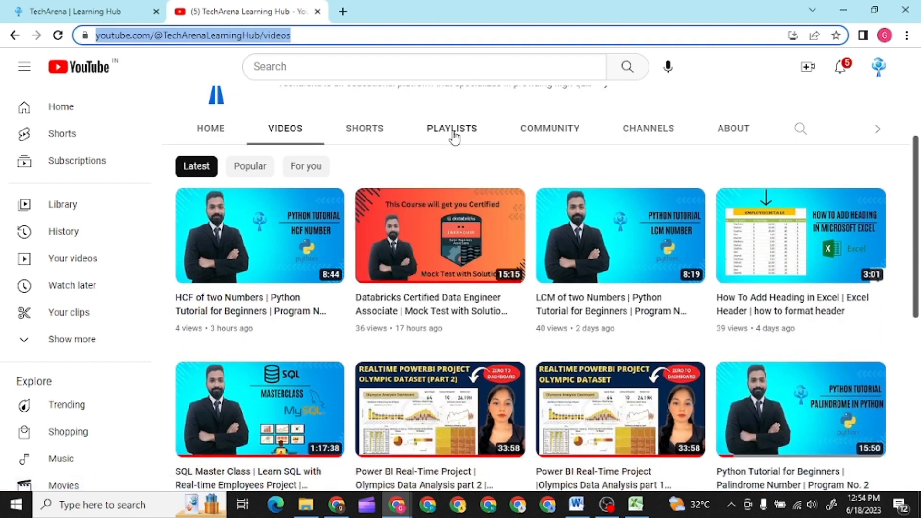
pyautogui.click(454, 136)
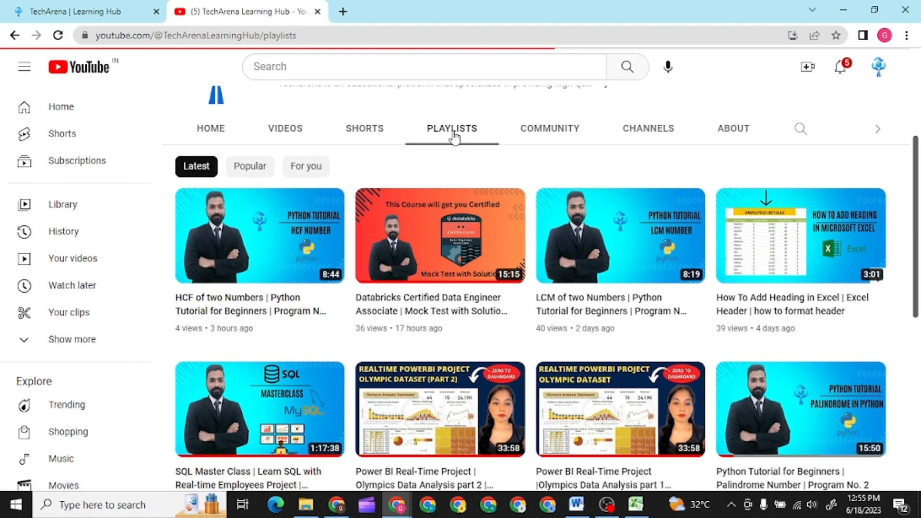
pyautogui.scroll(-2, 500, 303)
pyautogui.scroll(2, 499, 304)
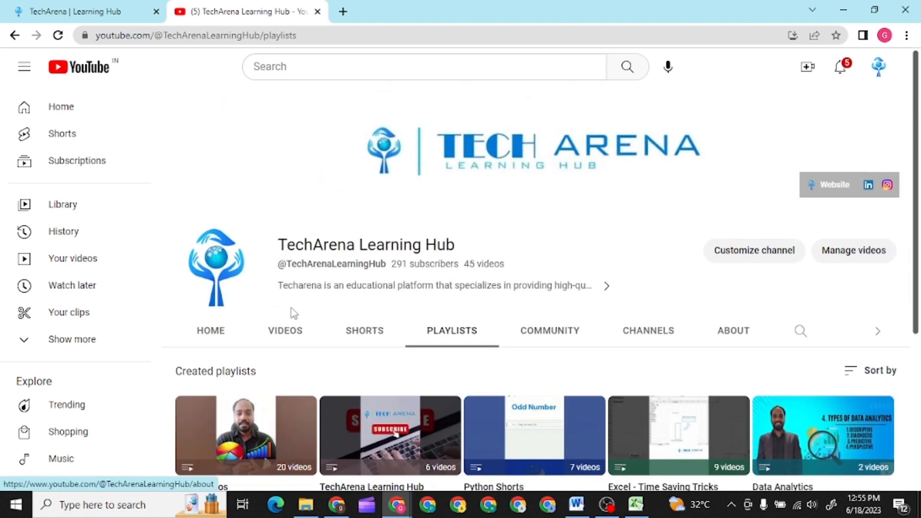
# Reopen the channel's videos list and browse the uploaded SQL, Power BI and Python tutorials
pyautogui.click(304, 335)
pyautogui.scroll(-7, 523, 313)
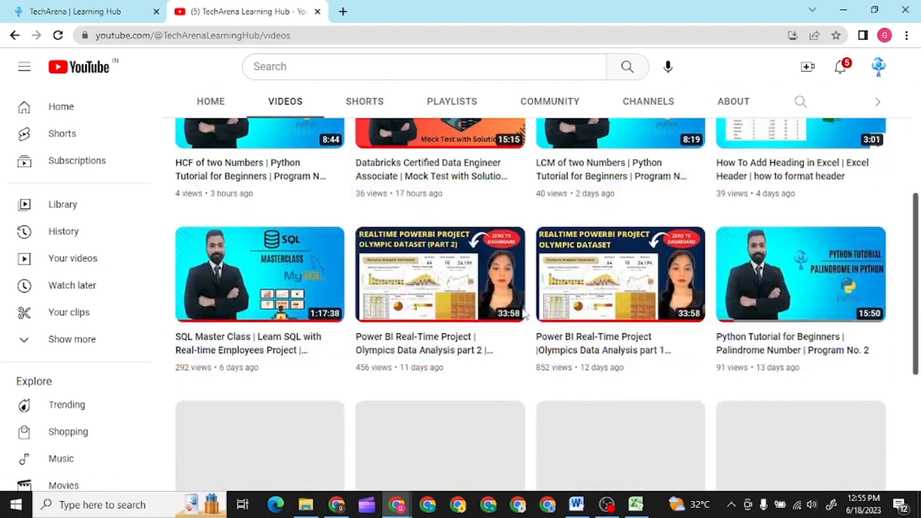
pyautogui.scroll(-1, 666, 363)
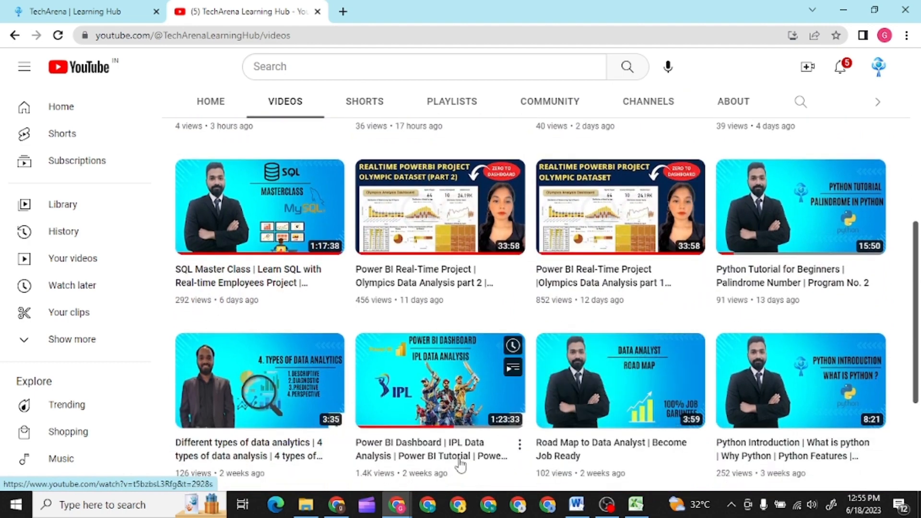
pyautogui.scroll(-1, 442, 455)
pyautogui.scroll(3, 528, 336)
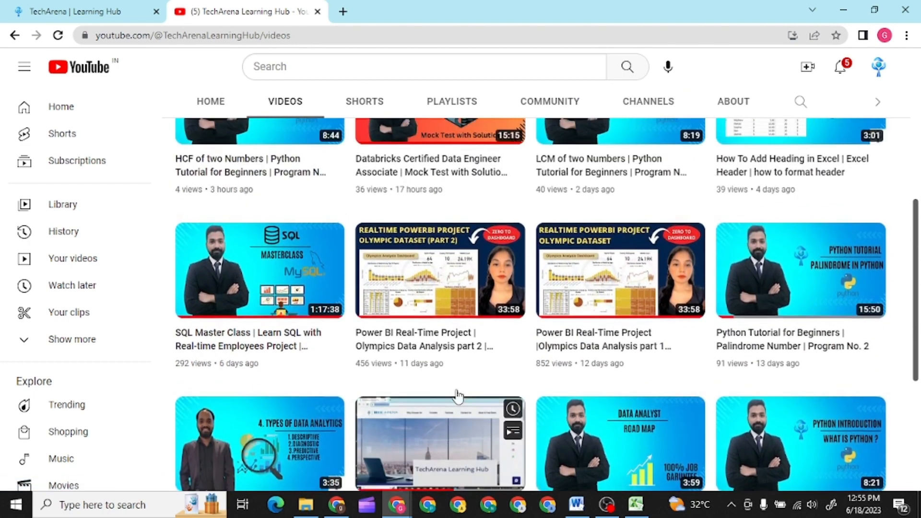
# Look back over the channel page and its latest uploaded Python, Databricks, Excel, SQL and Power BI videos
pyautogui.scroll(2, 540, 358)
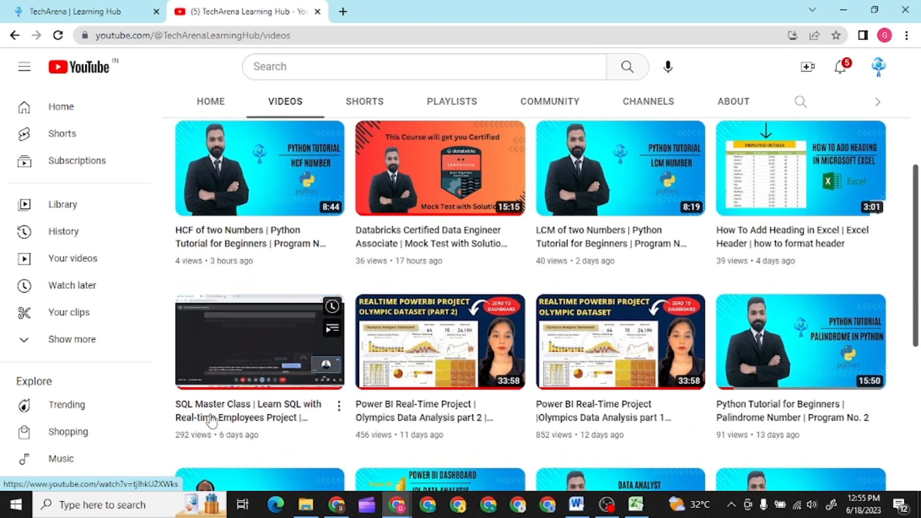
pyautogui.scroll(3, 311, 422)
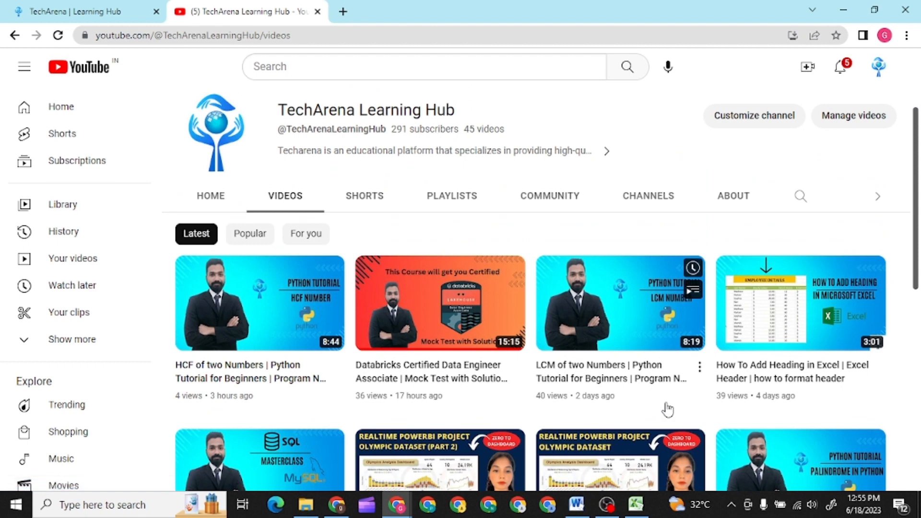
pyautogui.scroll(3, 664, 407)
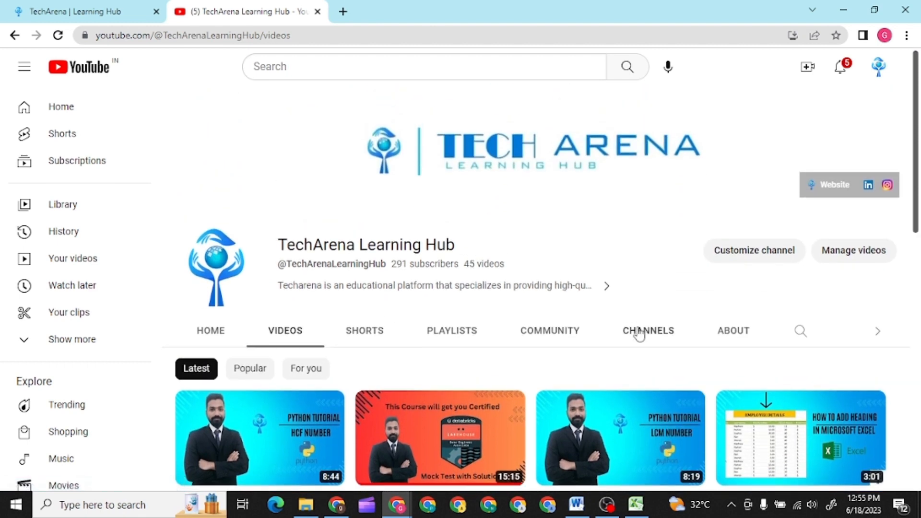
pyautogui.scroll(-2, 638, 333)
pyautogui.scroll(-3, 651, 368)
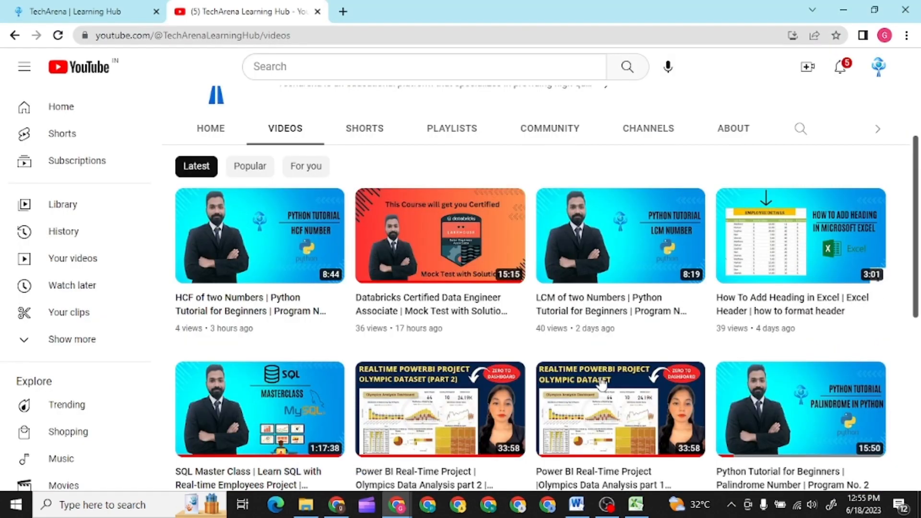
# Switch to the Google Meet window and read through the participants' in-call messages
pyautogui.hotkey('alt', 'Tab')
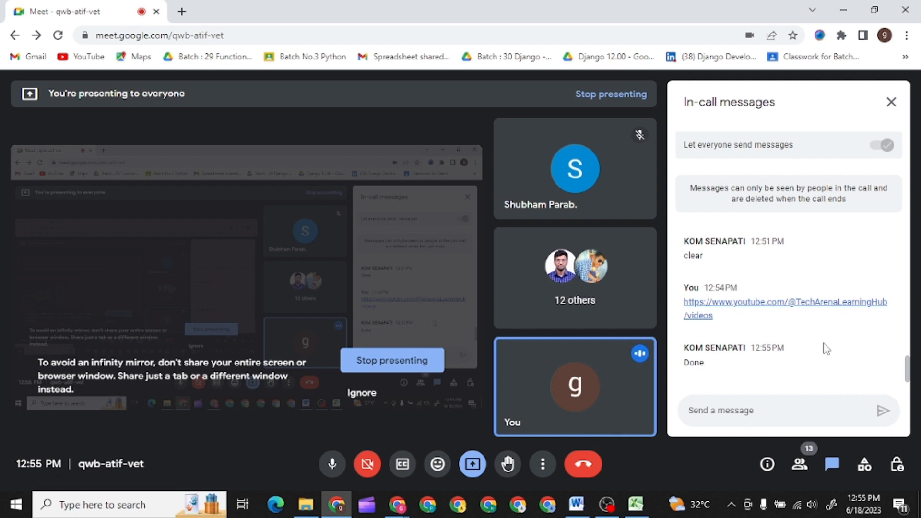
pyautogui.scroll(5, 826, 349)
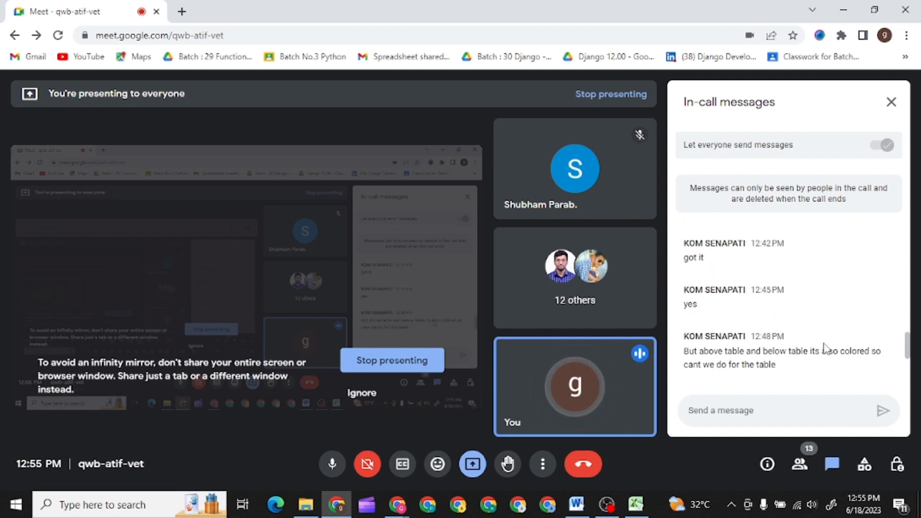
pyautogui.scroll(-3, 825, 347)
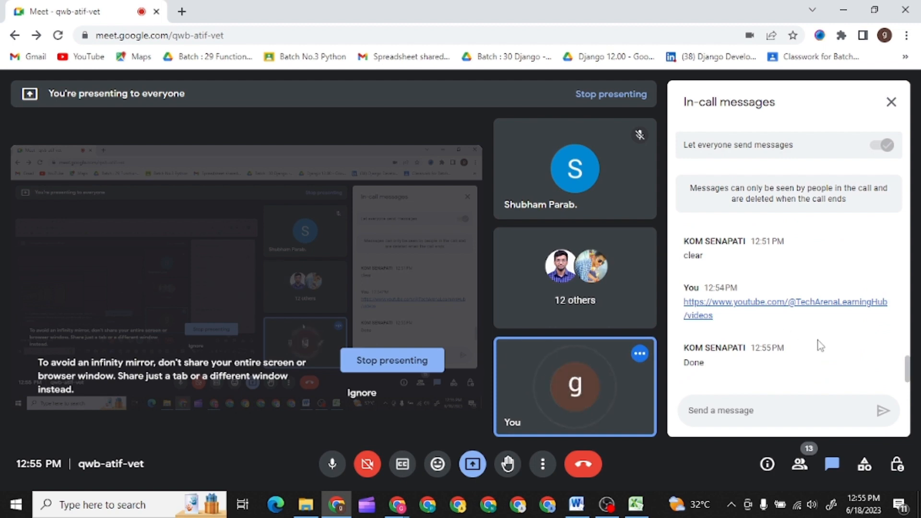
pyautogui.scroll(2, 821, 346)
pyautogui.scroll(2, 821, 346)
pyautogui.scroll(-5, 821, 346)
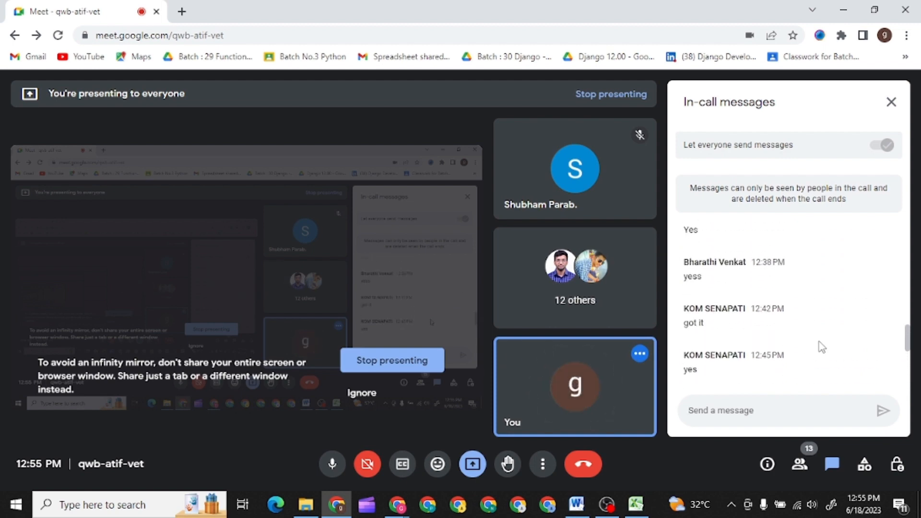
# Review the list of people in the Meet call, close it and open it again
pyautogui.click(807, 466)
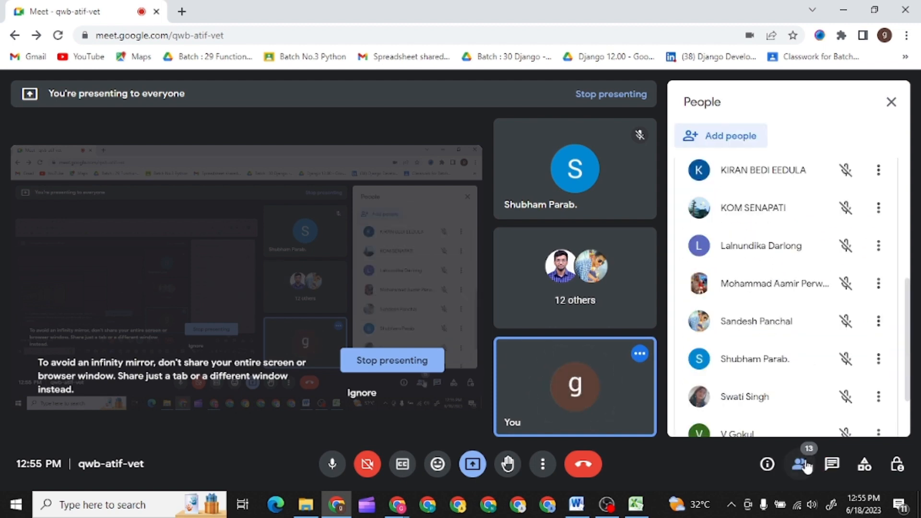
pyautogui.scroll(-2, 763, 318)
pyautogui.scroll(5, 763, 318)
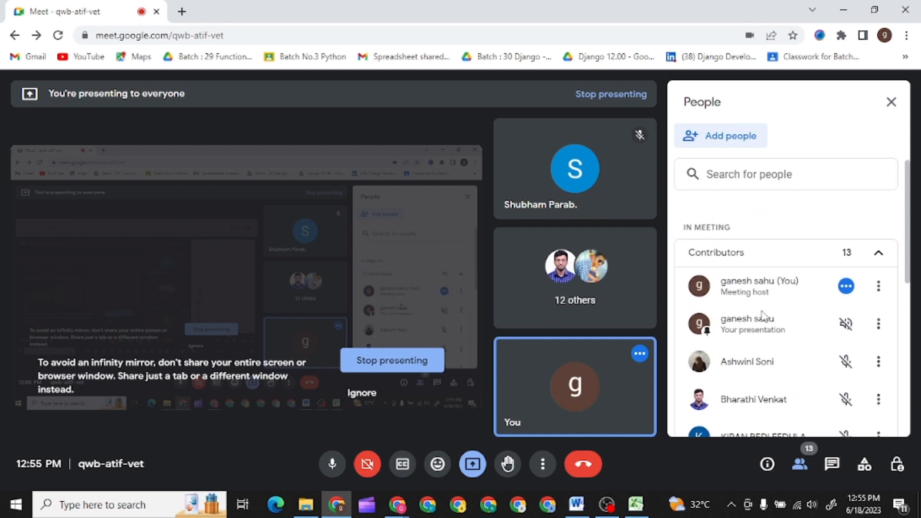
pyautogui.scroll(-5, 763, 317)
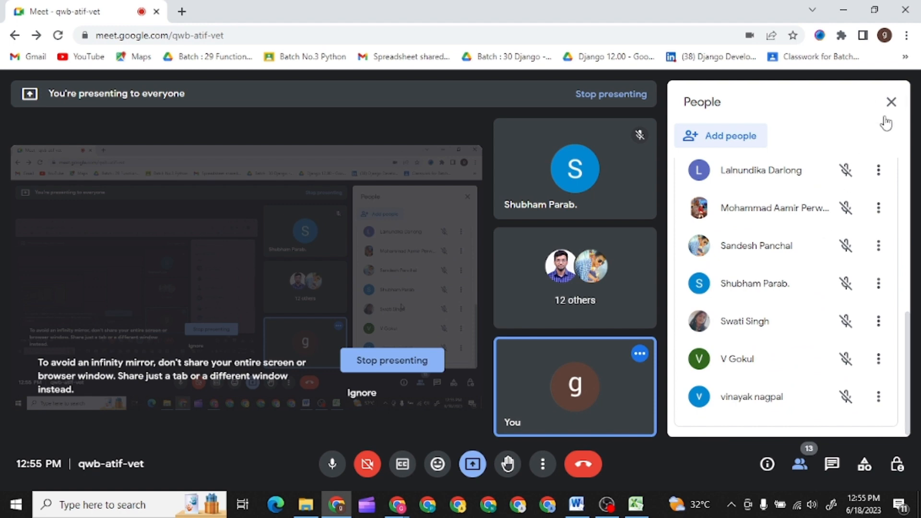
pyautogui.click(890, 102)
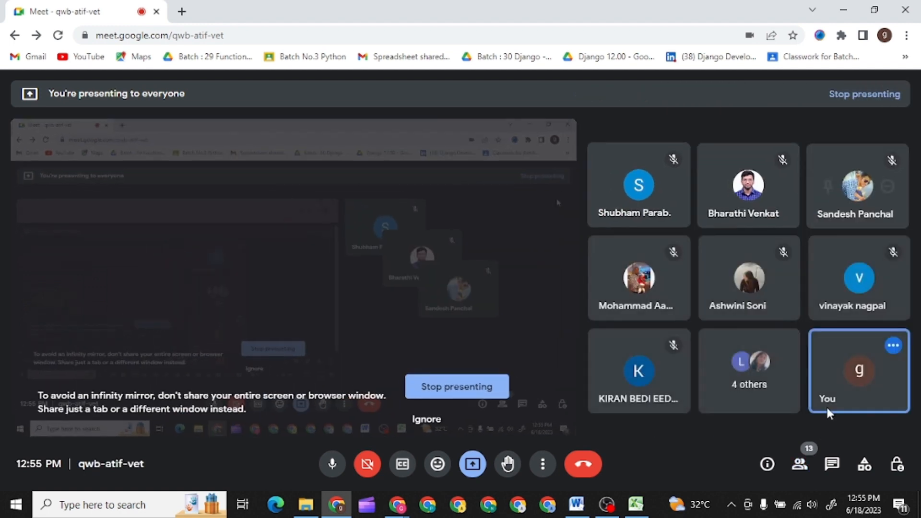
pyautogui.click(799, 464)
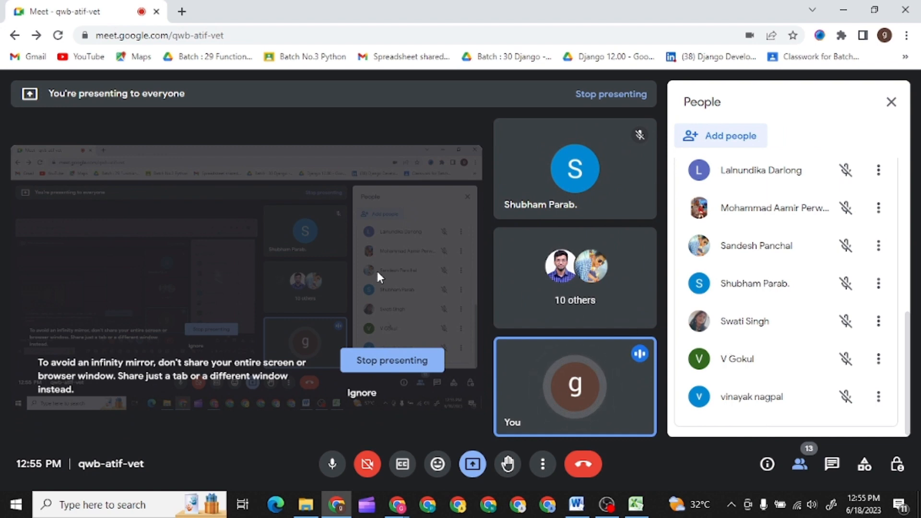
# Leave the Meet and Chrome windows, dismiss the presenting notification, and switch back to the Excel payroll workbook
pyautogui.click(344, 511)
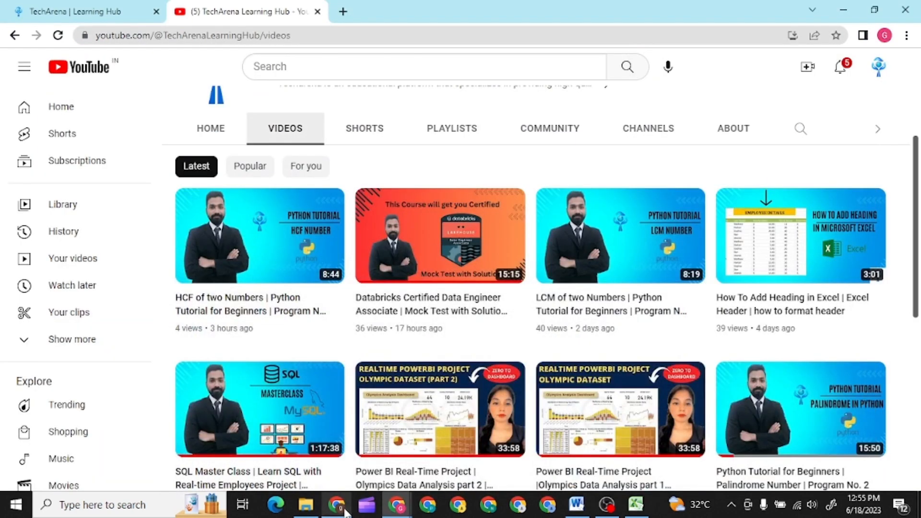
pyautogui.click(99, 7)
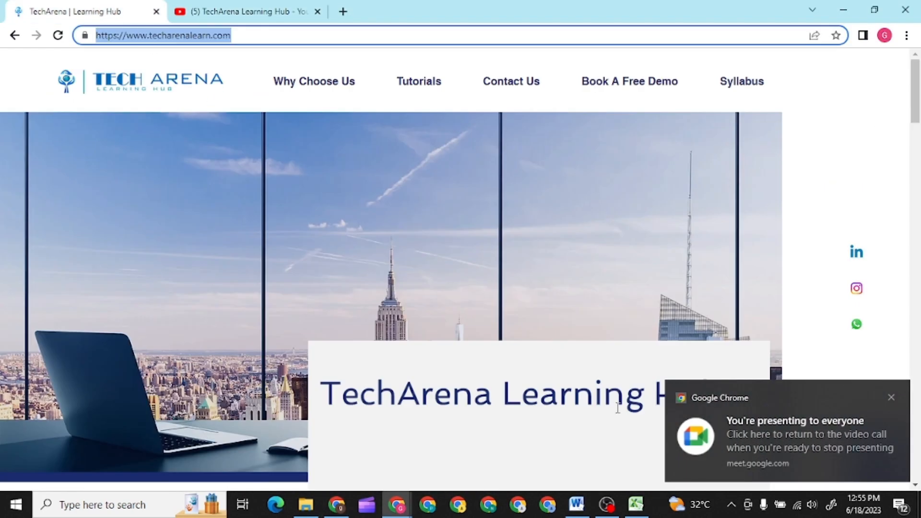
pyautogui.click(634, 503)
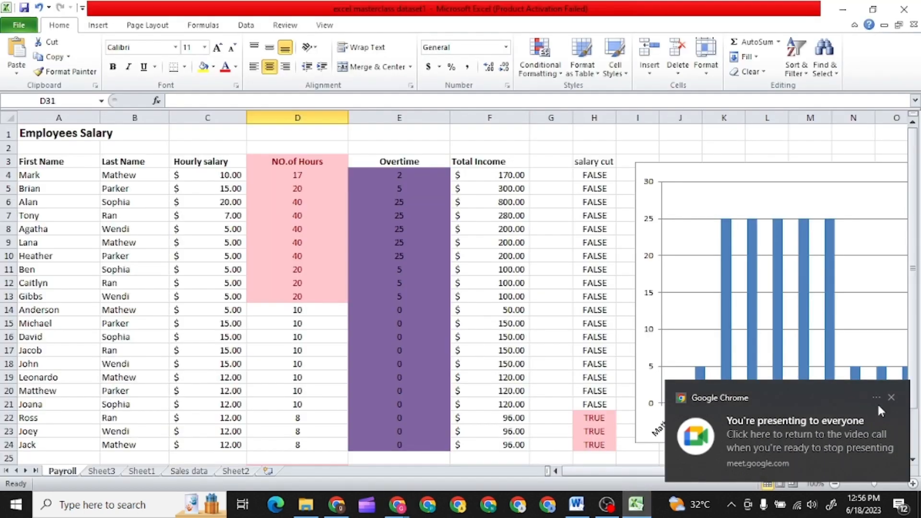
pyautogui.click(893, 397)
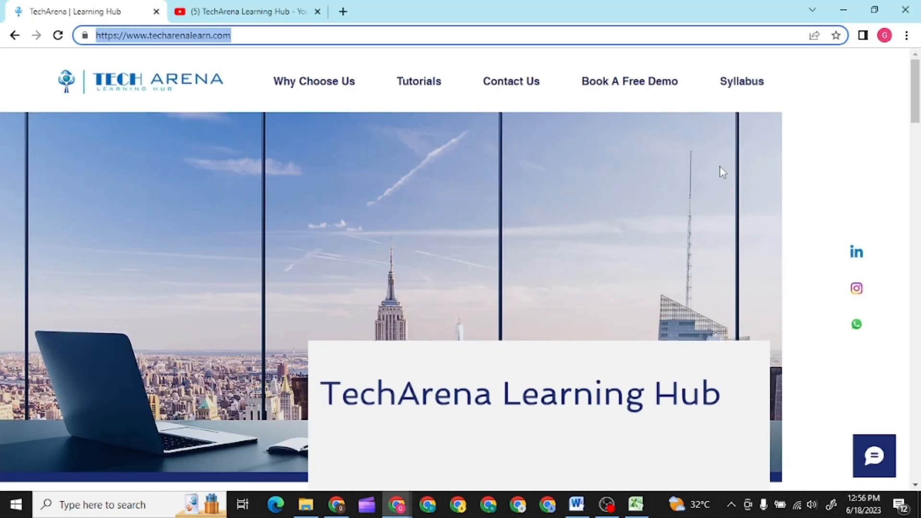
pyautogui.click(840, 10)
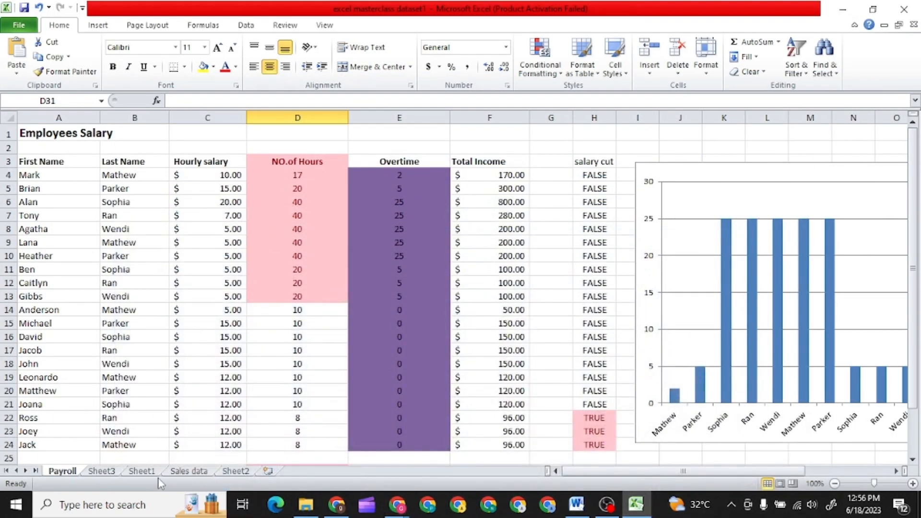
# Add a blank worksheet to the excel masterclass dataset1 workbook and open the workbook's file information
pyautogui.click(268, 471)
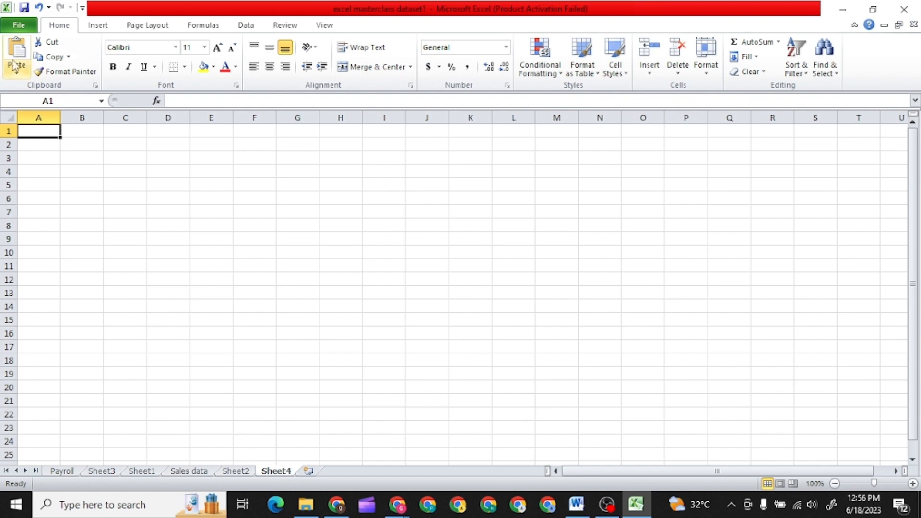
pyautogui.click(19, 25)
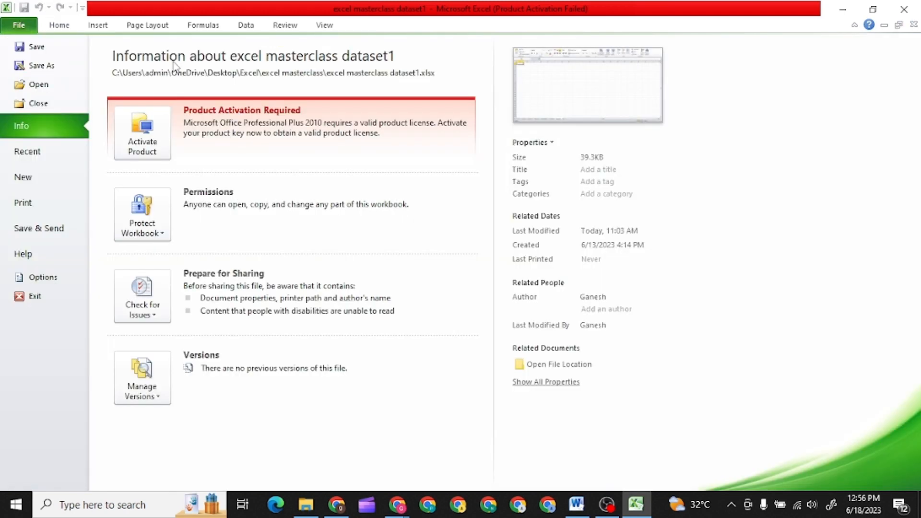
# Switch to File Explorer and open the sales data workbook from the inner ExcelExamples-master folder
pyautogui.click(841, 10)
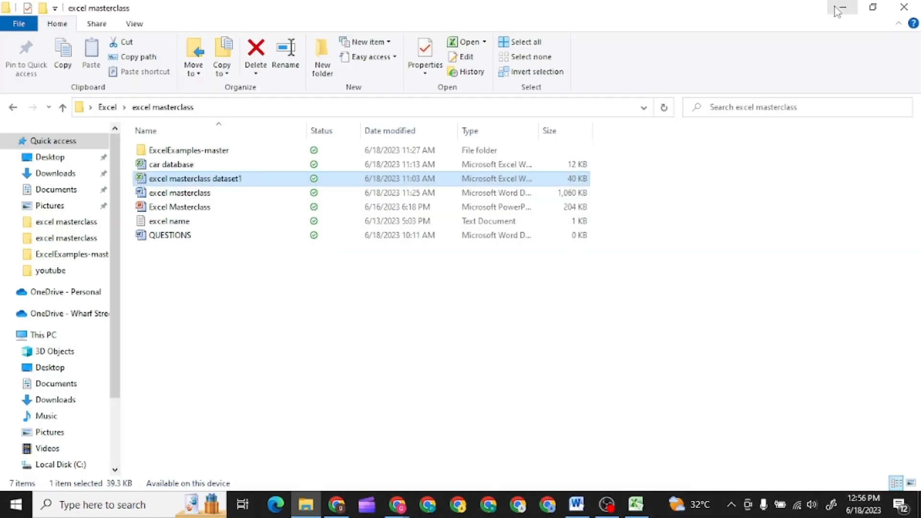
pyautogui.doubleClick(238, 152)
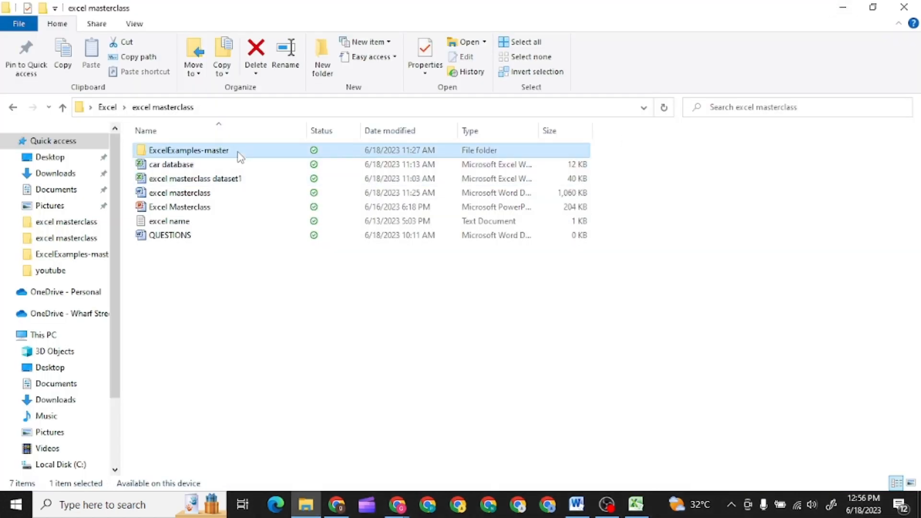
pyautogui.doubleClick(237, 155)
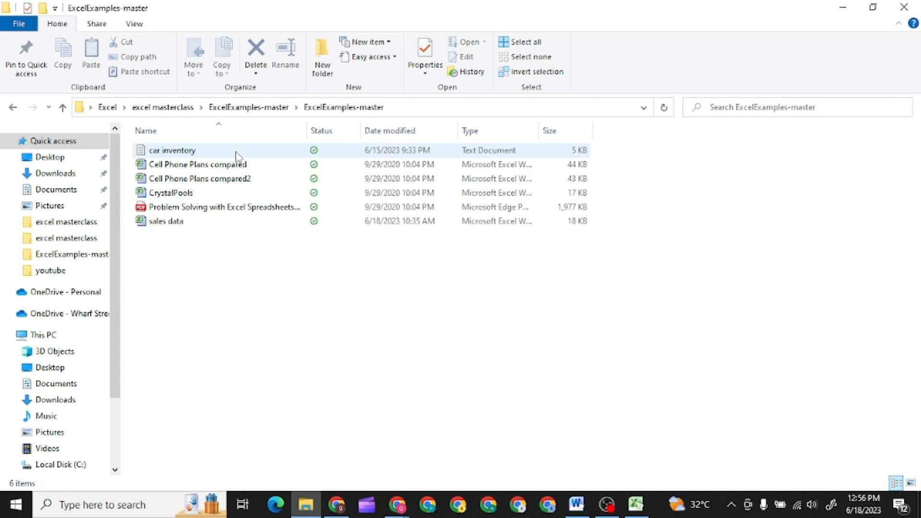
pyautogui.click(176, 228)
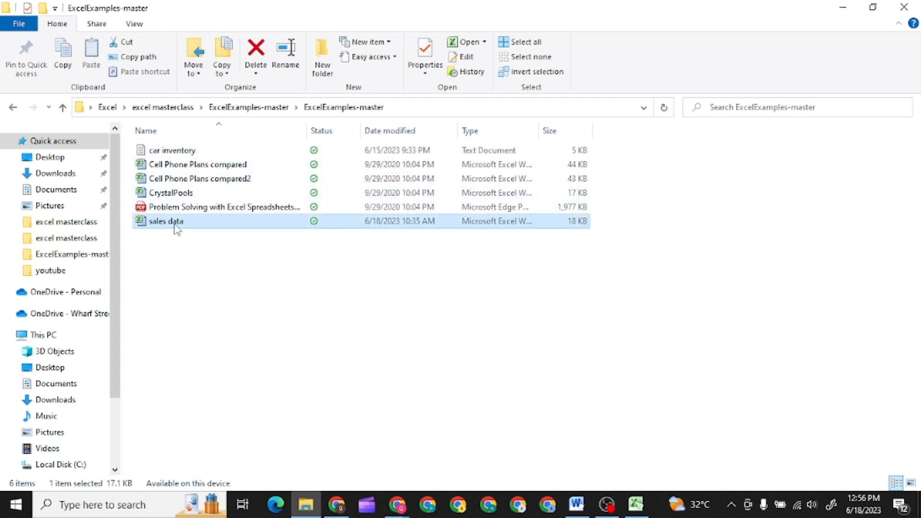
pyautogui.click(176, 223)
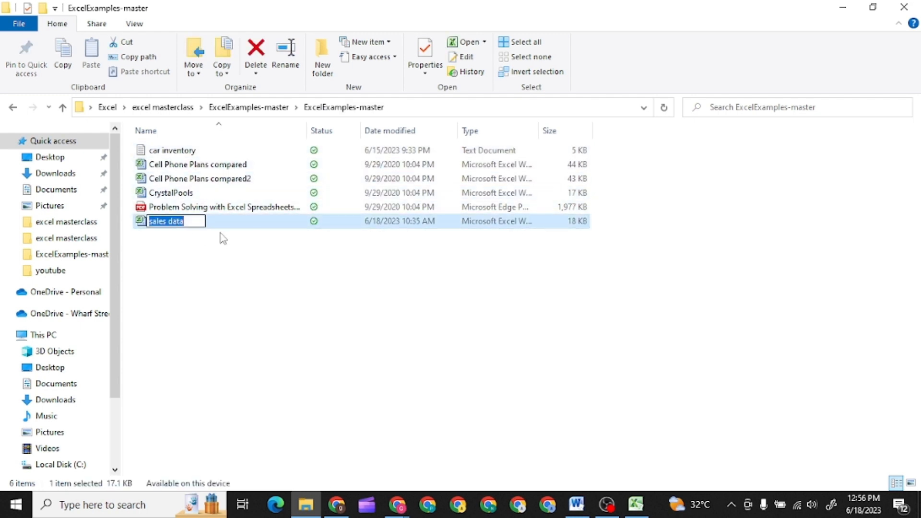
pyautogui.doubleClick(231, 225)
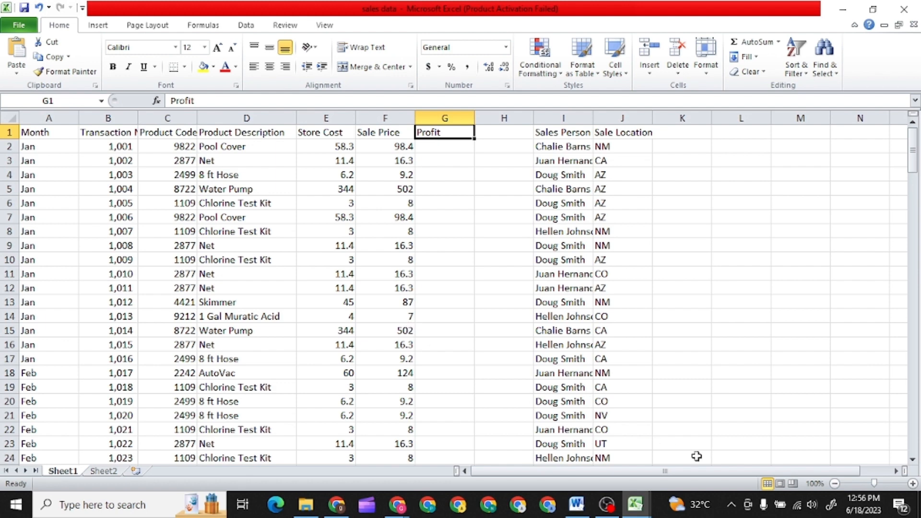
# Autofit the Transaction Number column and widen the Product Code, Sales Person and Sale Location columns on Sheet1
pyautogui.scroll(-1, 448, 344)
pyautogui.scroll(1, 448, 342)
pyautogui.doubleClick(138, 118)
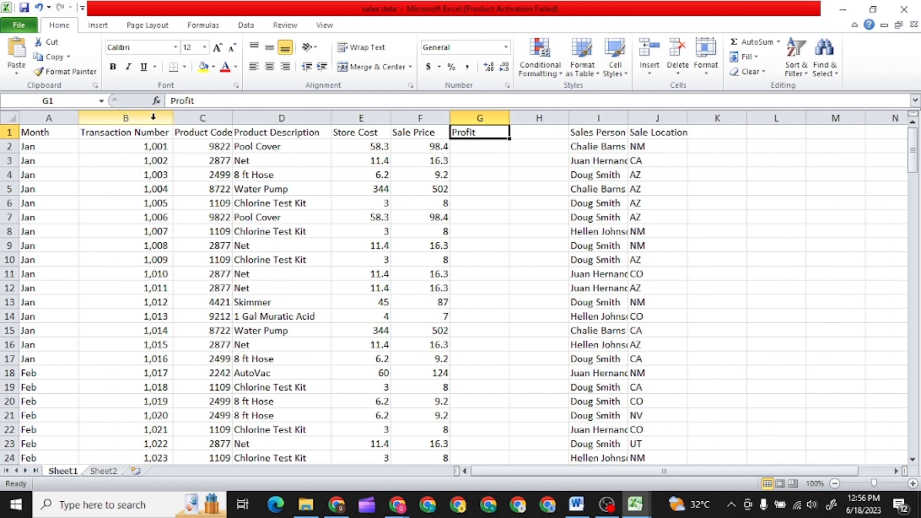
pyautogui.click(153, 117)
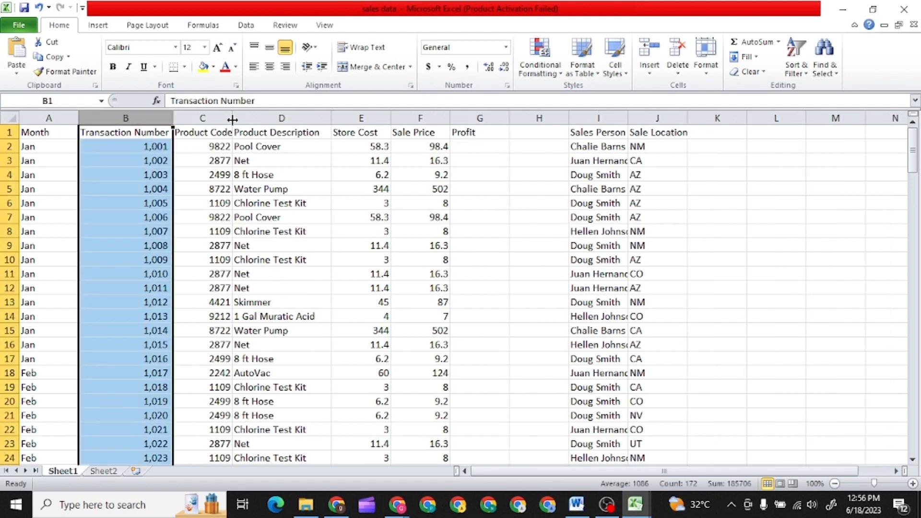
pyautogui.moveTo(232, 119); pyautogui.dragTo(243, 122)
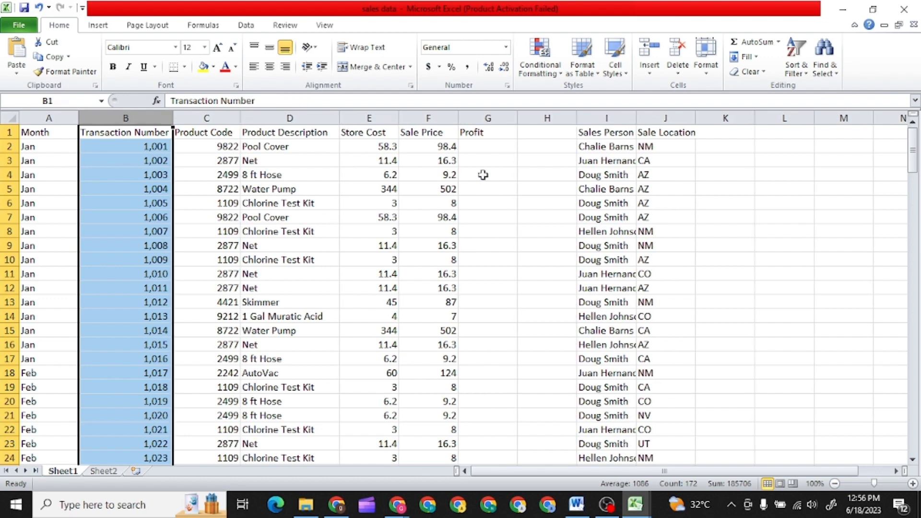
pyautogui.moveTo(635, 119); pyautogui.dragTo(638, 120)
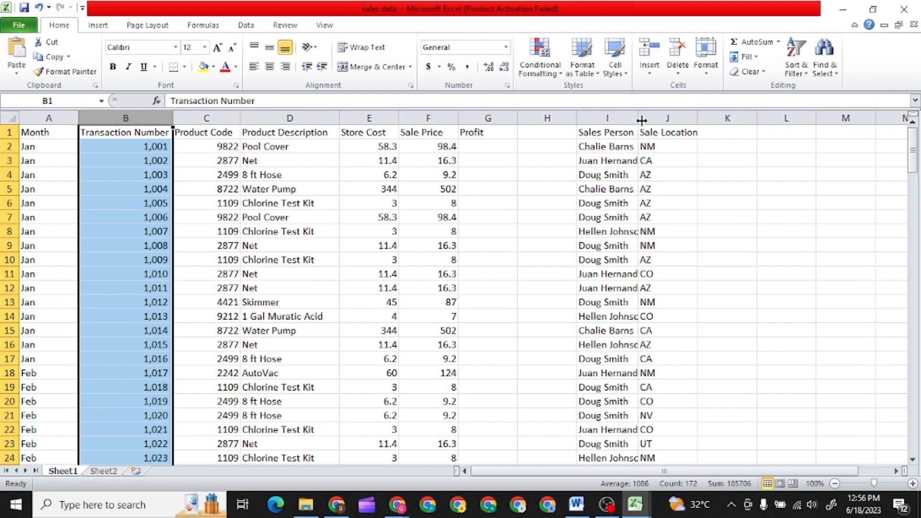
pyautogui.moveTo(699, 120); pyautogui.dragTo(706, 120)
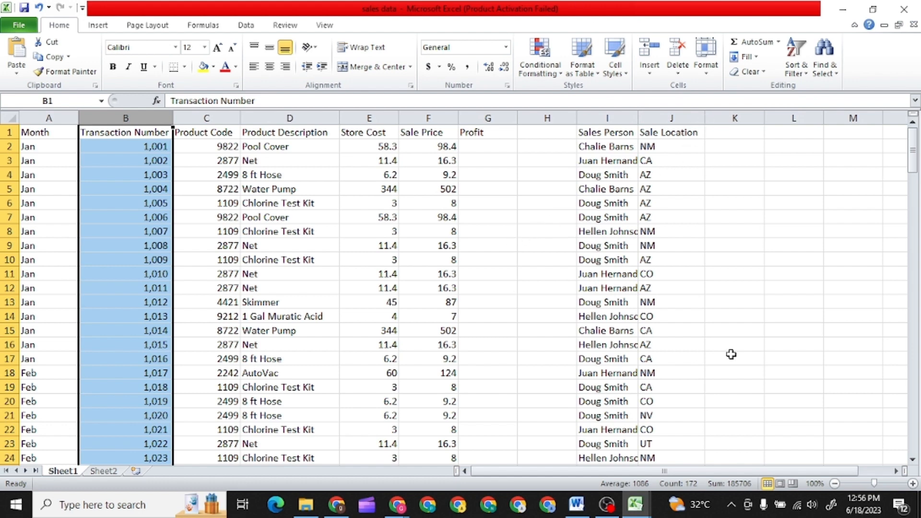
# Switch to the QUESTIONS document in Word and review the list of Excel topics for the sales database
pyautogui.click(577, 504)
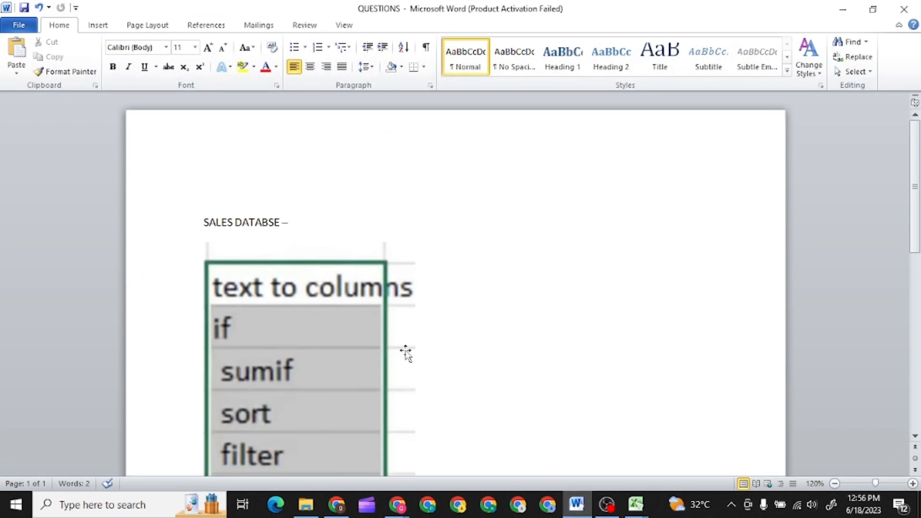
pyautogui.scroll(-1, 406, 354)
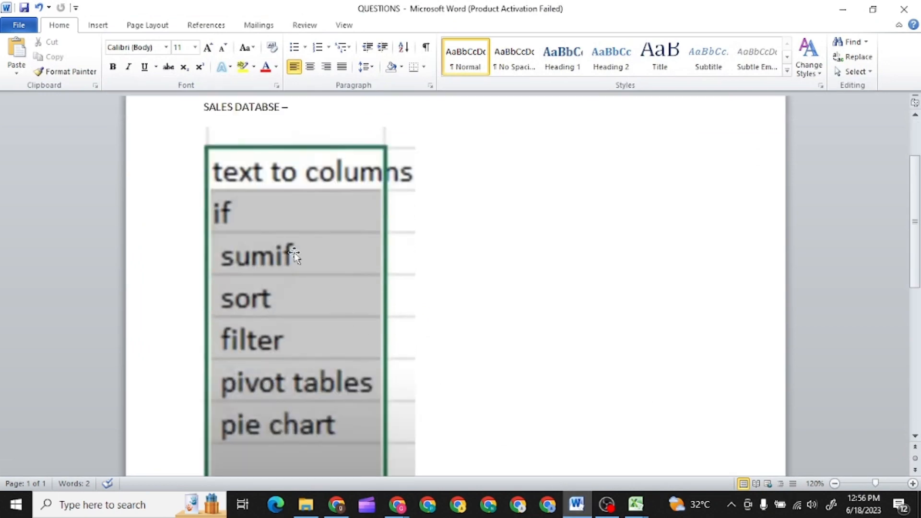
pyautogui.scroll(1, 294, 255)
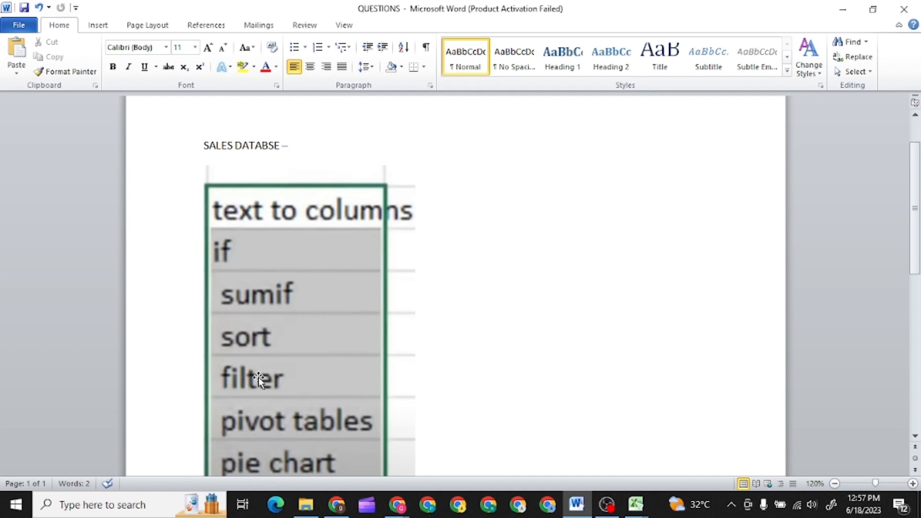
pyautogui.scroll(-1, 307, 406)
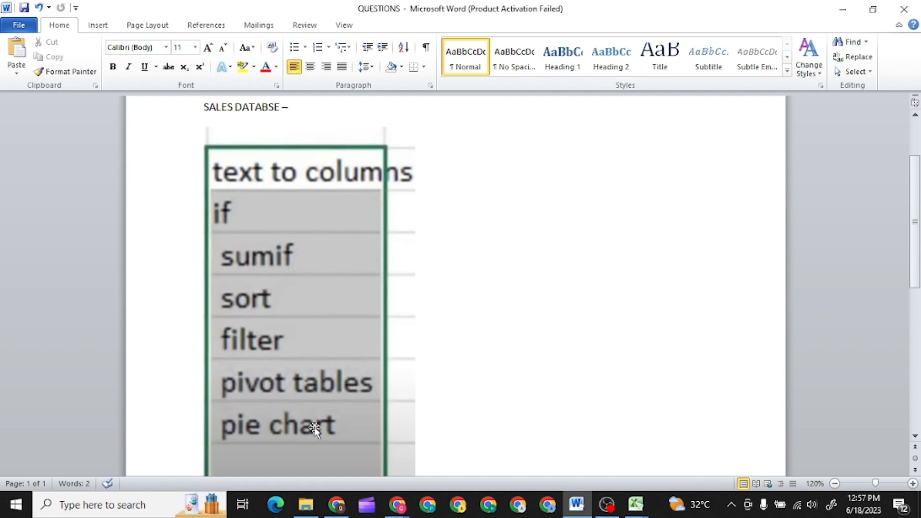
# Check the end of the topic list in QUESTIONS and switch to the sales data workbook in Excel
pyautogui.scroll(-1, 291, 400)
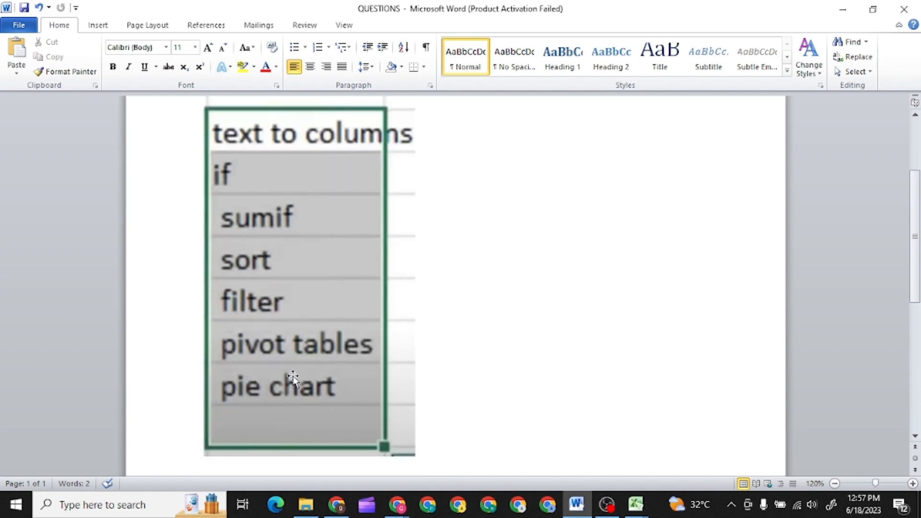
pyautogui.scroll(1, 293, 372)
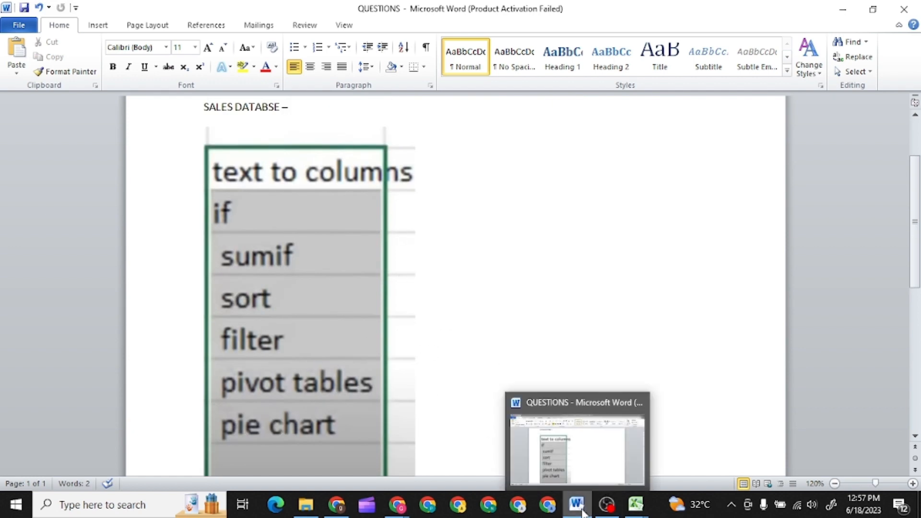
pyautogui.moveTo(634, 512)
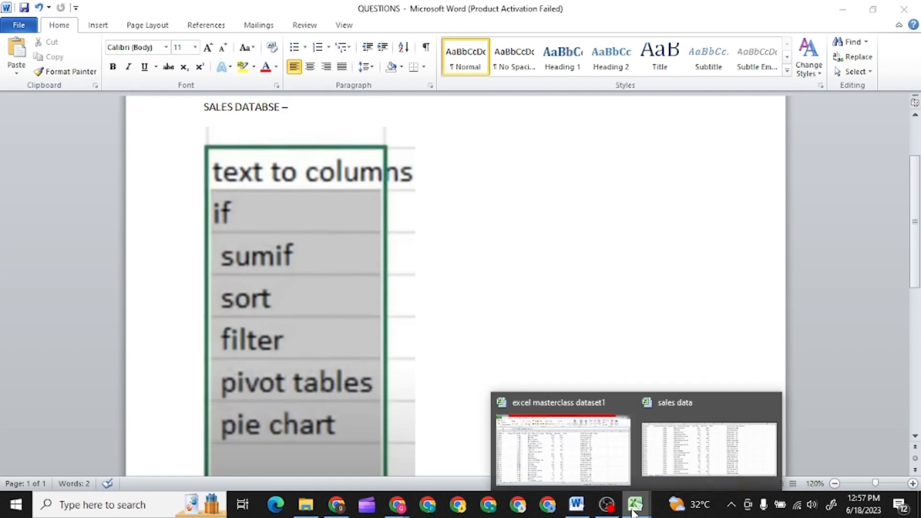
pyautogui.click(669, 458)
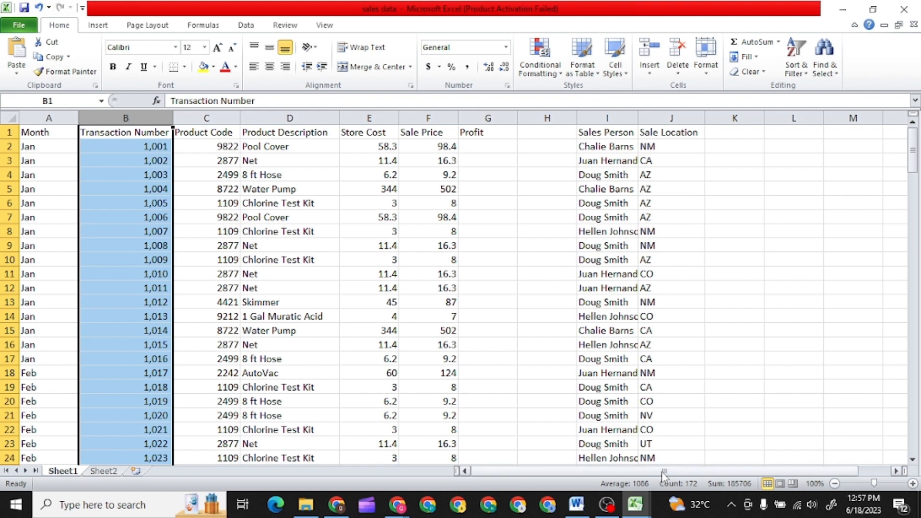
# Insert a blank column between Sales Person and Sale Location, and widen the Sales Person column to fit the full names
pyautogui.click(606, 117)
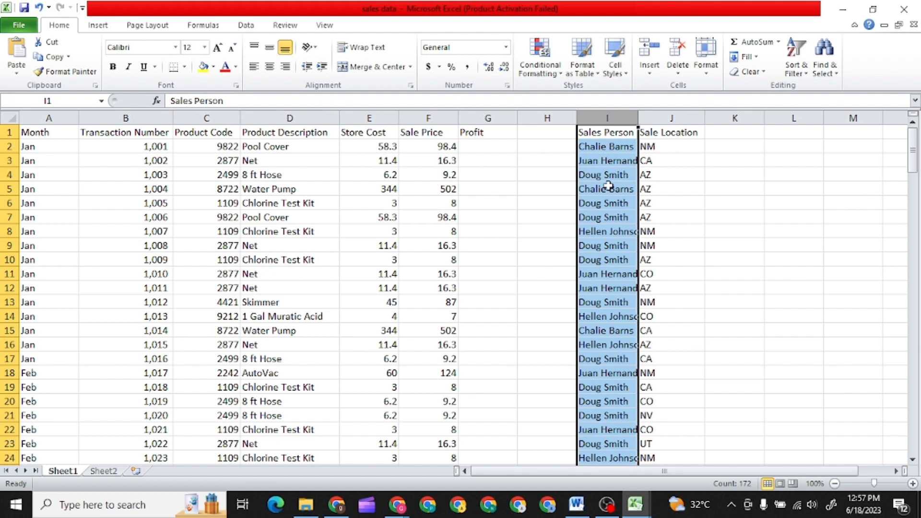
pyautogui.click(663, 120)
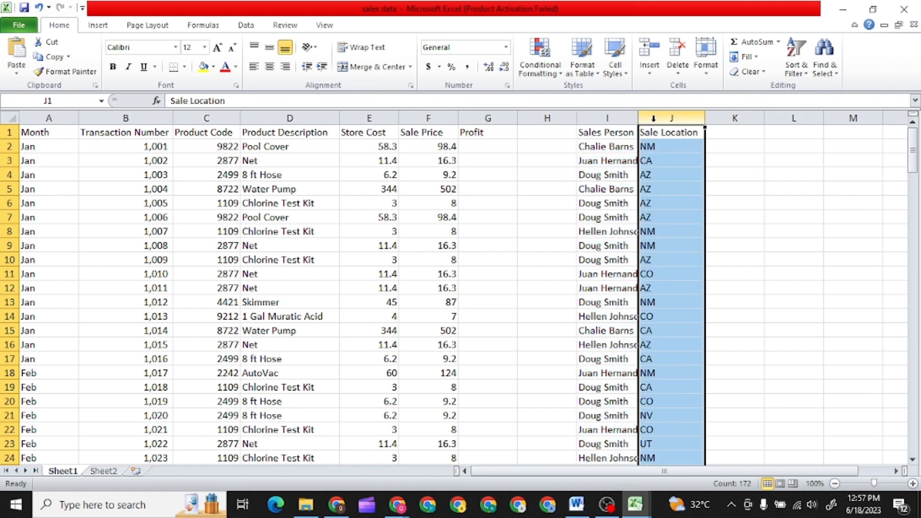
pyautogui.rightClick(654, 120)
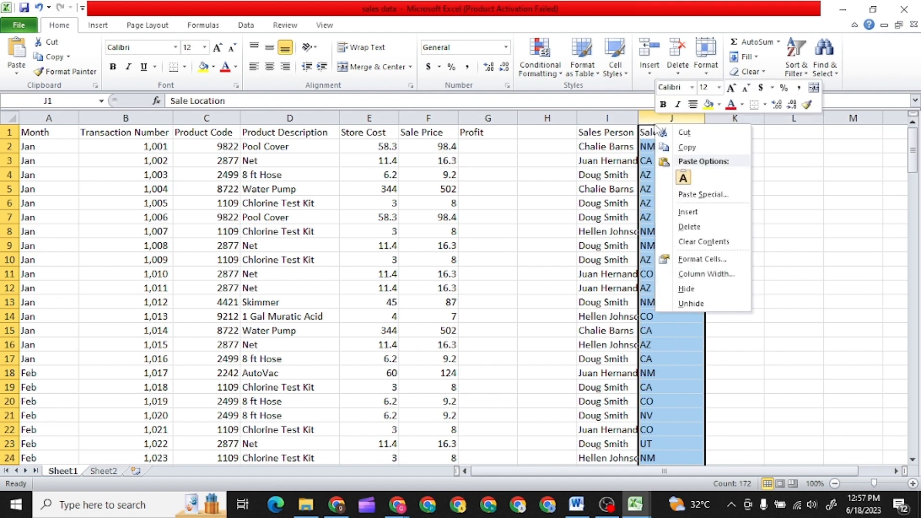
pyautogui.click(688, 212)
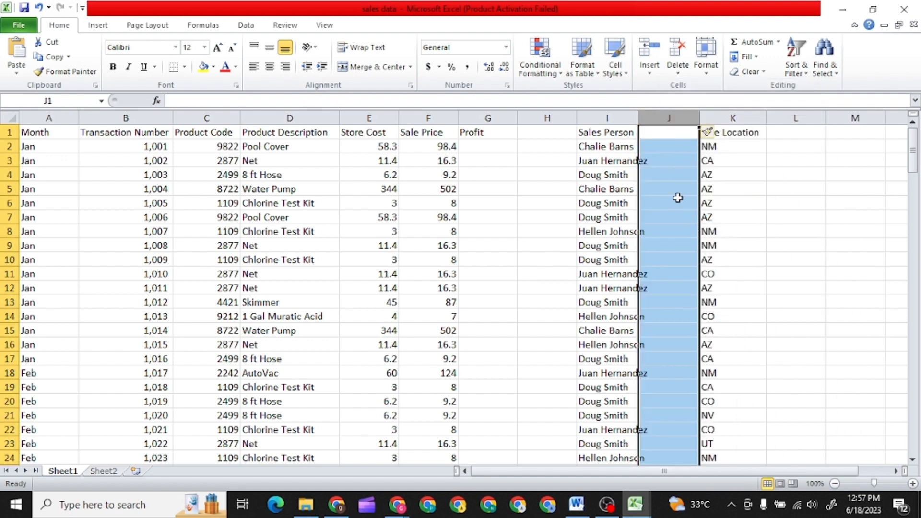
pyautogui.moveTo(639, 118); pyautogui.dragTo(651, 118)
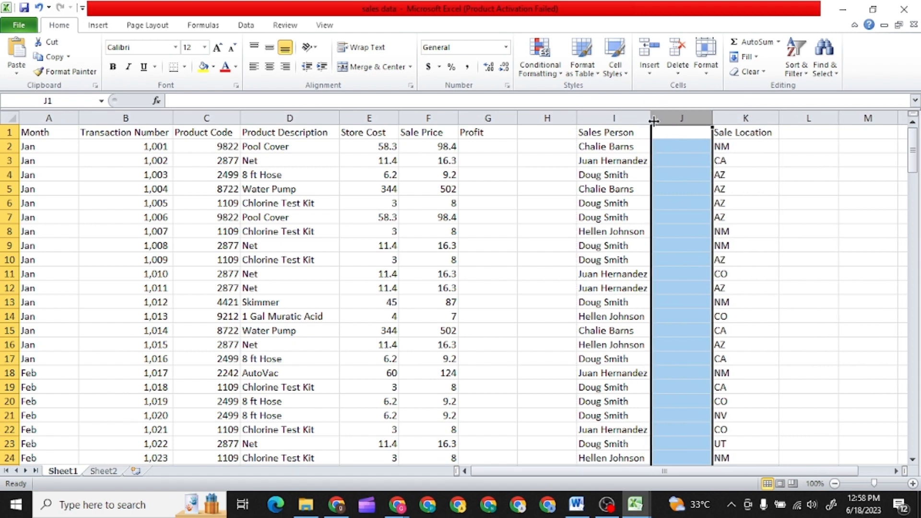
pyautogui.click(669, 147)
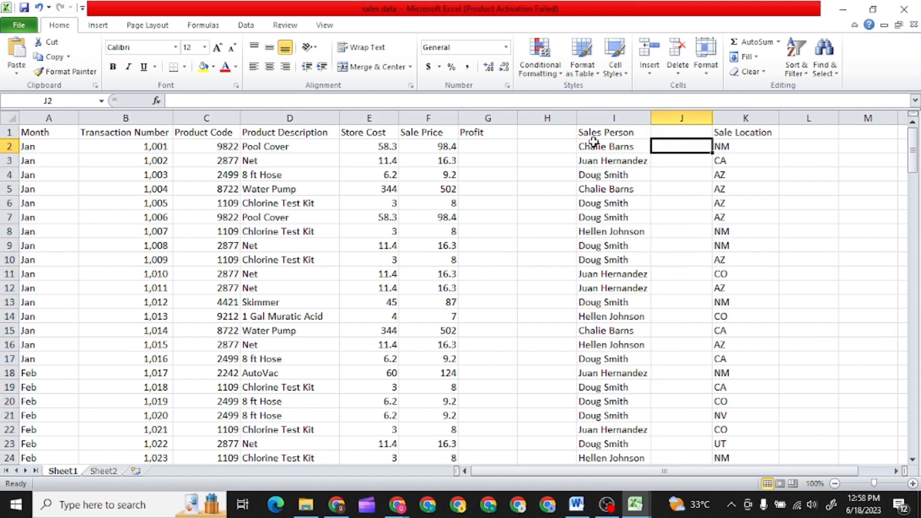
# Split the Sales Person column into two columns with Text to Columns, delimited by Space instead of Tab
pyautogui.click(622, 118)
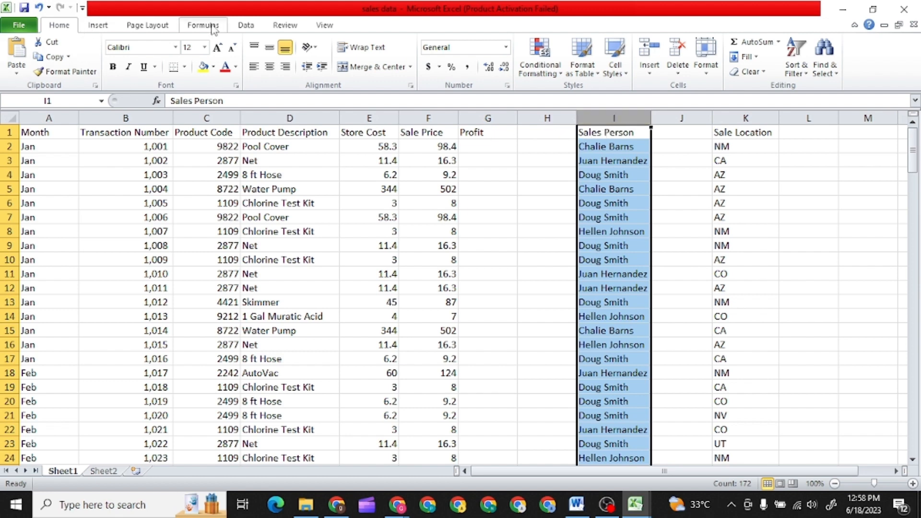
pyautogui.click(254, 29)
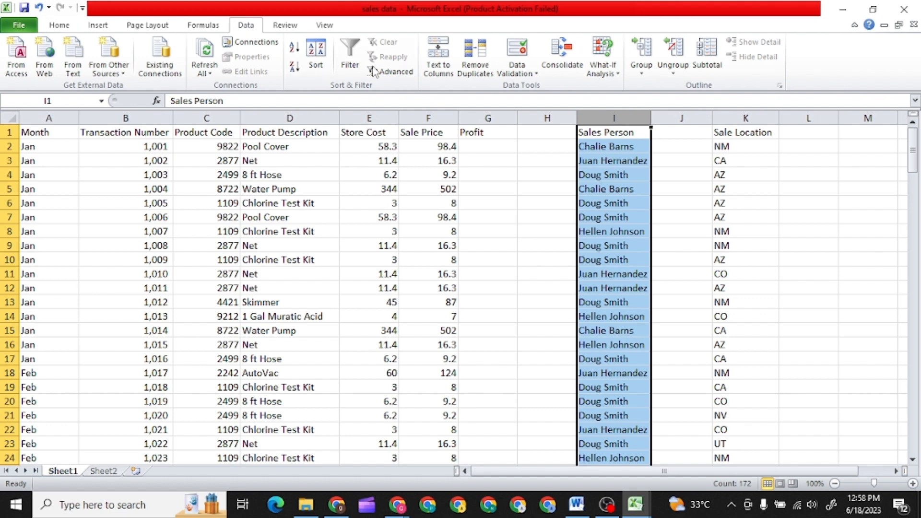
pyautogui.click(445, 61)
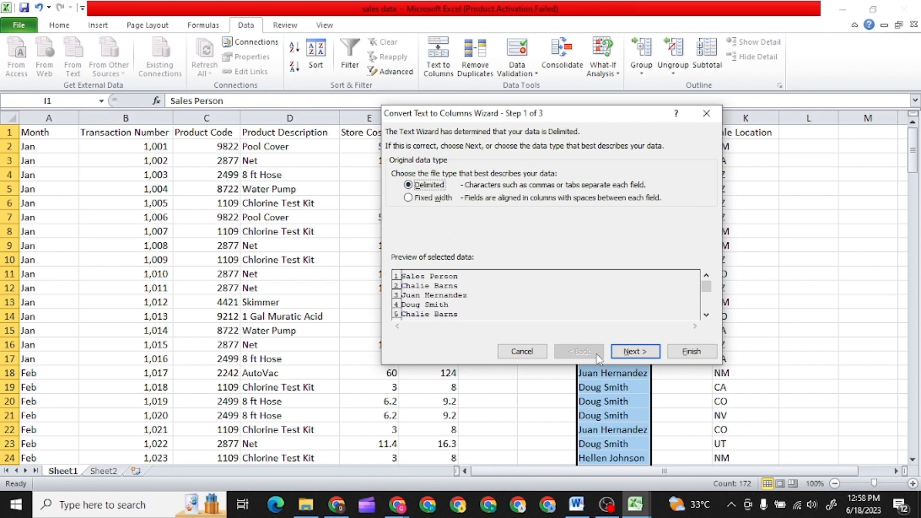
pyautogui.click(629, 355)
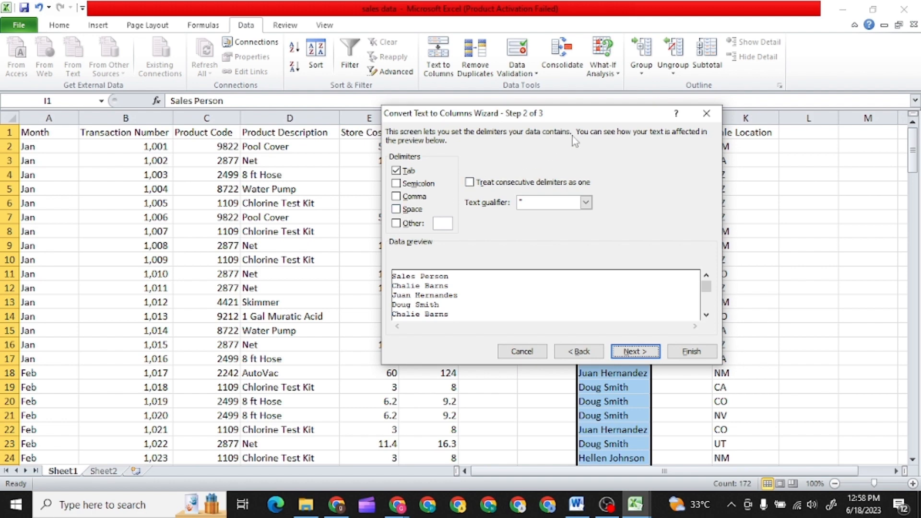
pyautogui.moveTo(586, 116); pyautogui.dragTo(375, 115)
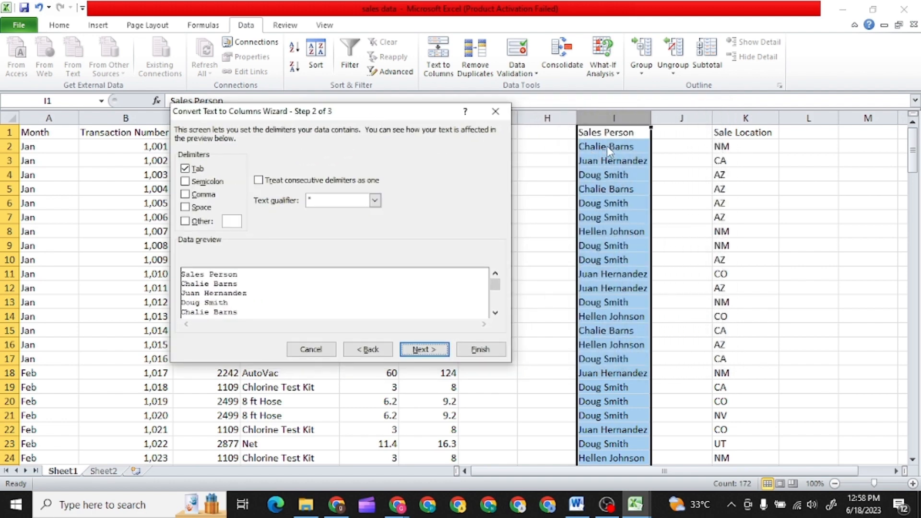
pyautogui.click(185, 169)
pyautogui.click(185, 207)
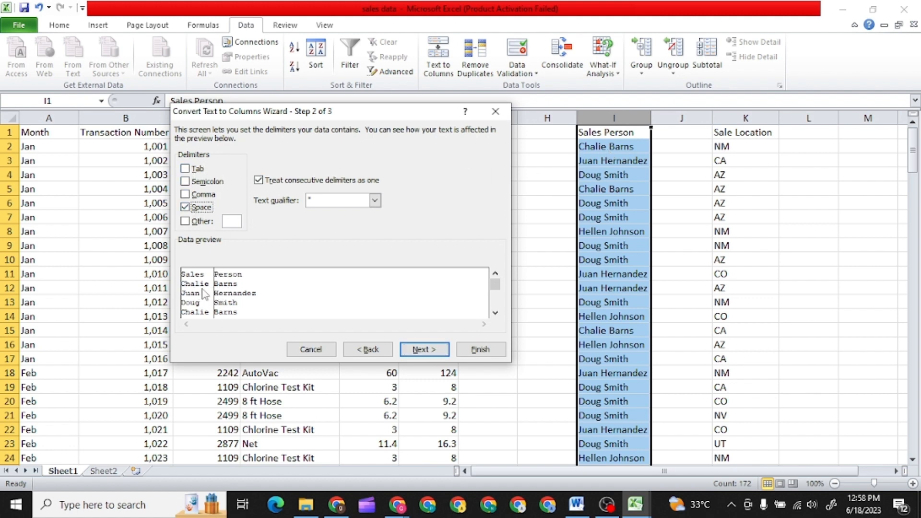
pyautogui.click(415, 349)
pyautogui.click(477, 349)
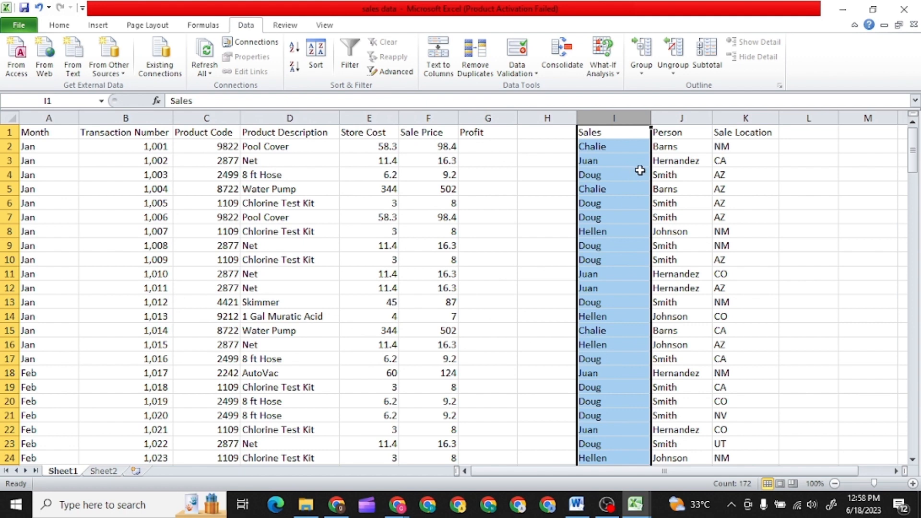
# Change the header in cell I1 to FIRST NAME
pyautogui.click(614, 136)
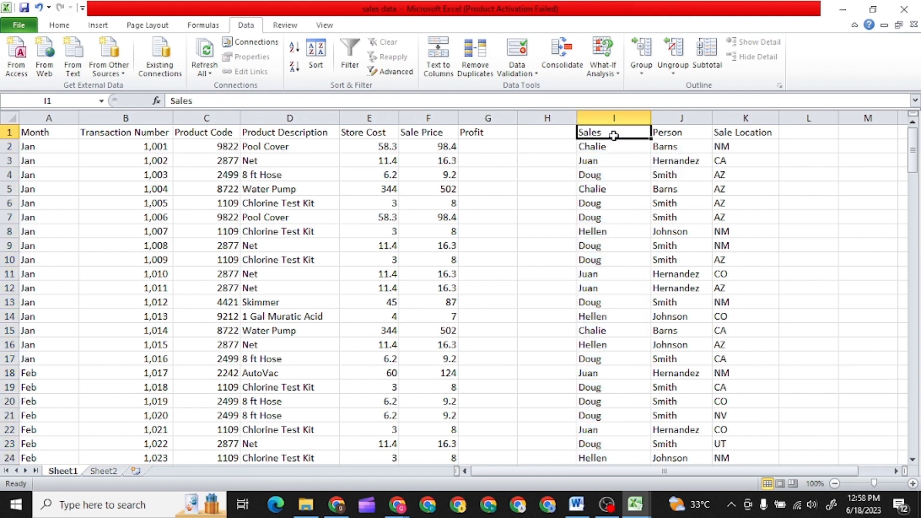
pyautogui.doubleClick(613, 136)
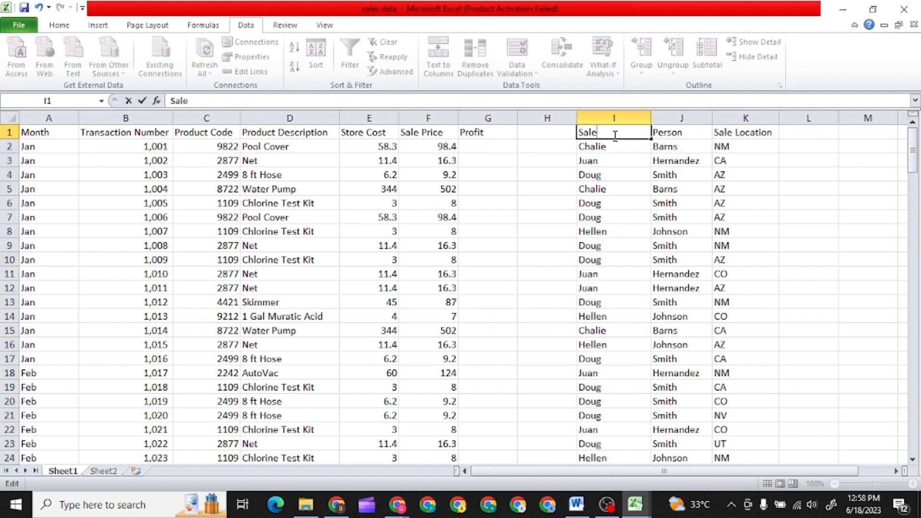
pyautogui.press('BackSpace')
pyautogui.press('BackSpace')
pyautogui.press('BackSpace')
pyautogui.write('FIRST NAME')
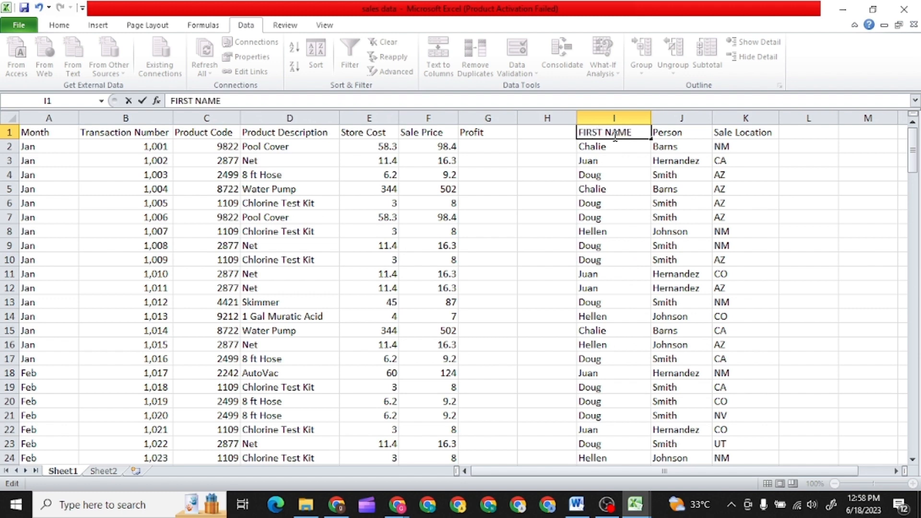
# Change the header in cell J1 to LAST NAME
pyautogui.click(700, 134)
pyautogui.doubleClick(700, 133)
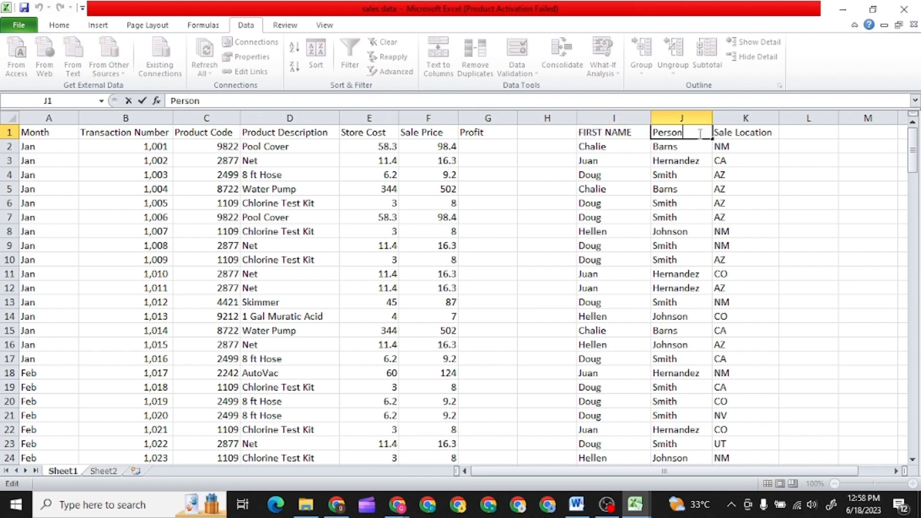
pyautogui.press('BackSpace')
pyautogui.press('BackSpace')
pyautogui.press('BackSpace')
pyautogui.press('BackSpace')
pyautogui.press('BackSpace')
pyautogui.press('BackSpace')
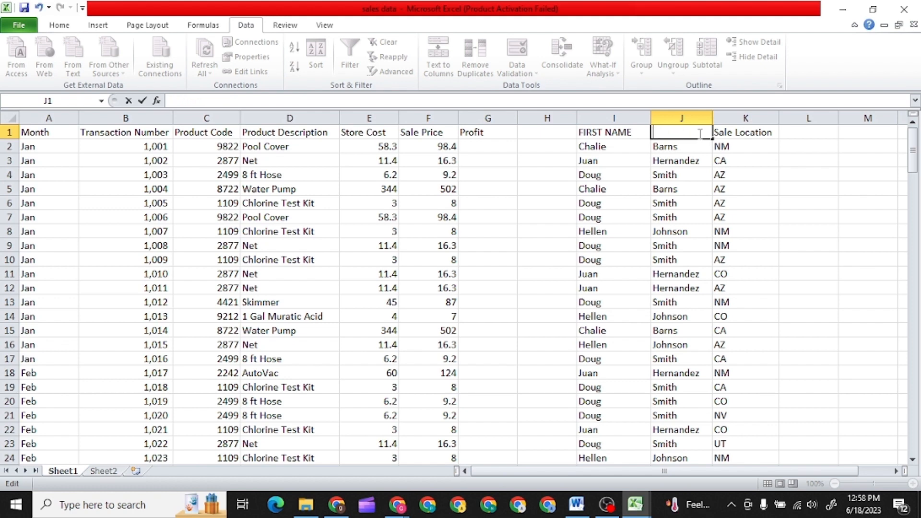
pyautogui.write('LAST NAME')
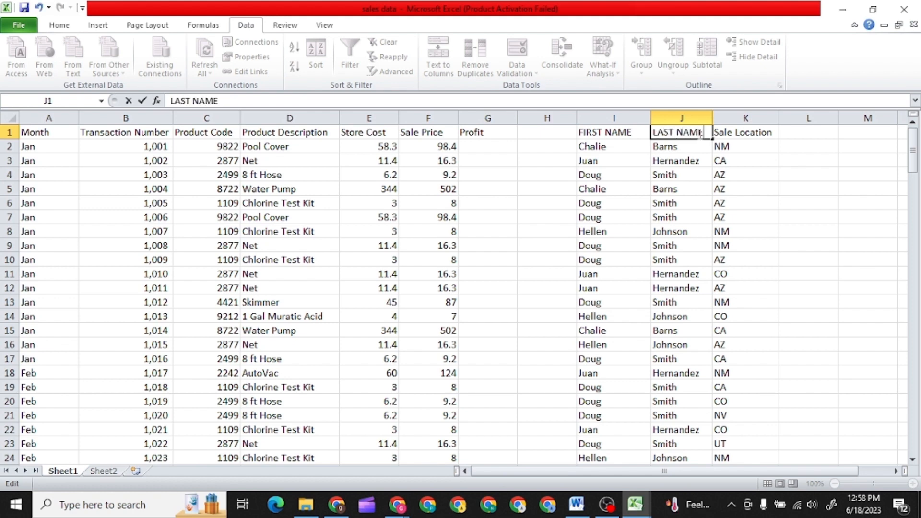
pyautogui.click(681, 161)
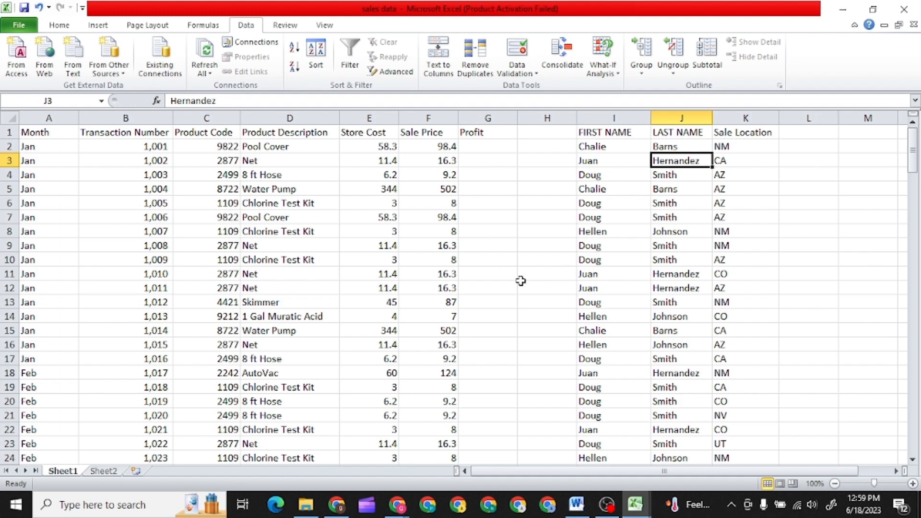
# Below the sales records, enter the topic labels IF in cell A175 and SUM IF in cell A176
pyautogui.scroll(-1, 520, 281)
pyautogui.scroll(-18, 520, 281)
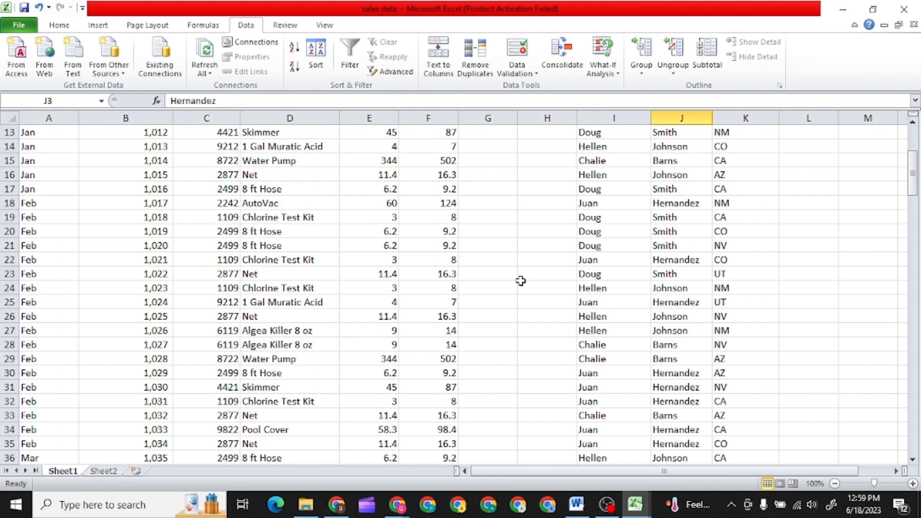
pyautogui.scroll(-20, 520, 281)
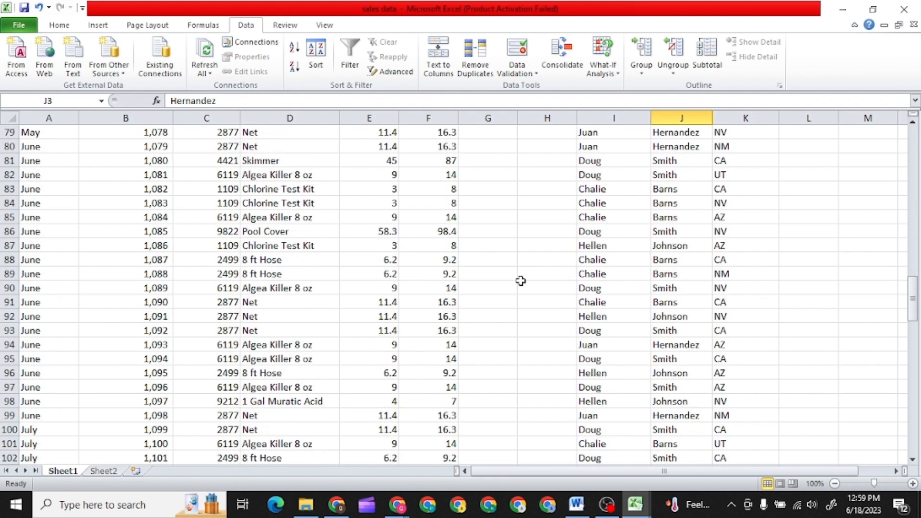
pyautogui.scroll(-9, 521, 280)
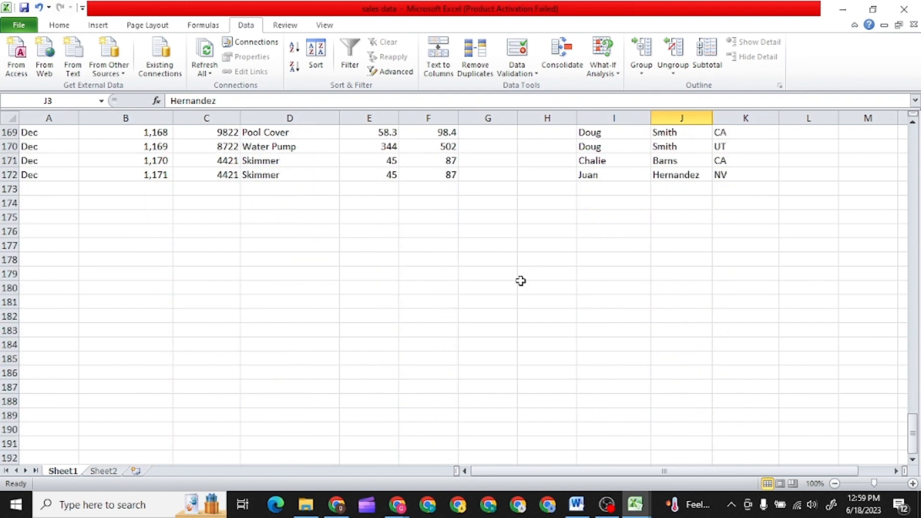
pyautogui.click(59, 218)
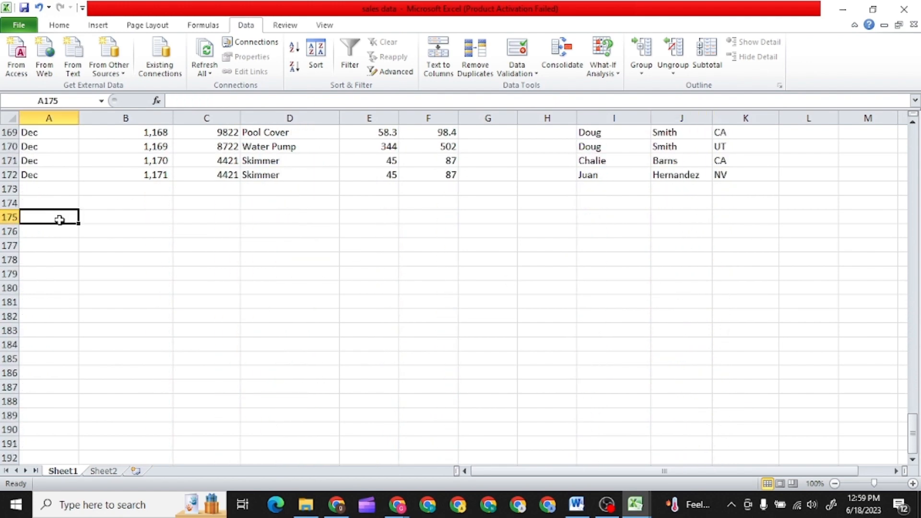
pyautogui.write('IF')
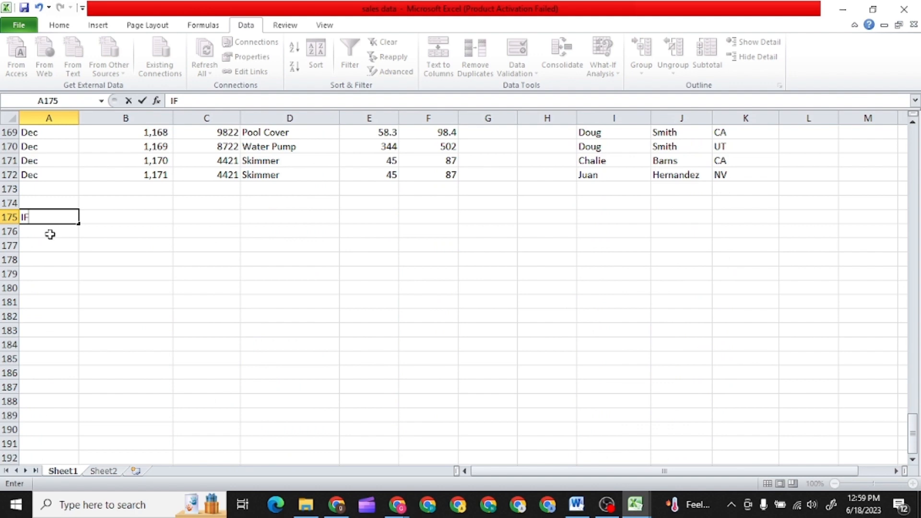
pyautogui.click(50, 234)
pyautogui.write('S')
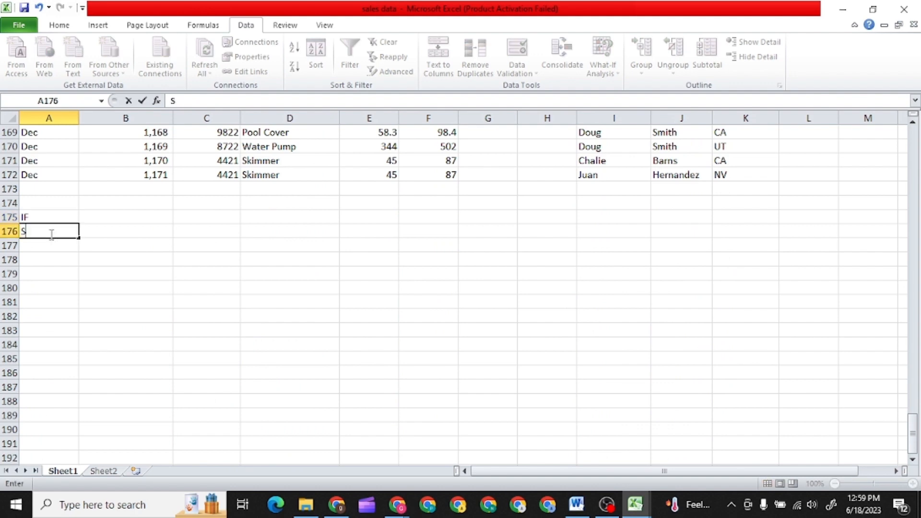
pyautogui.write('UM IF')
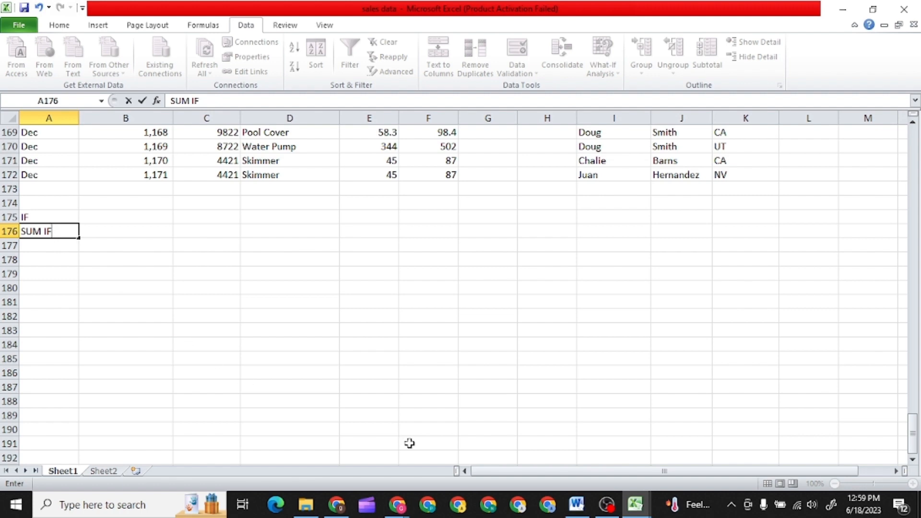
# Switch to the excel masterclass dataset1 workbook and copy the three sum labels in A177:B179 of the Sales data sheet
pyautogui.moveTo(635, 508)
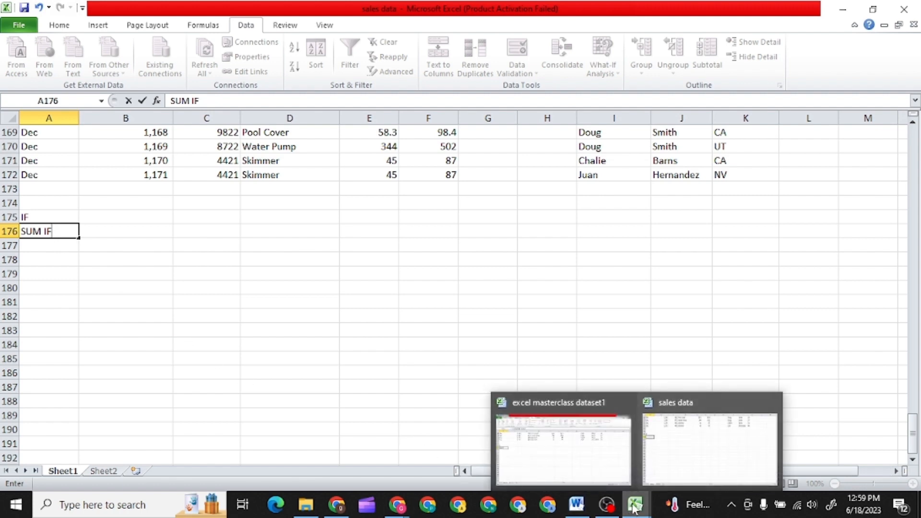
pyautogui.click(596, 464)
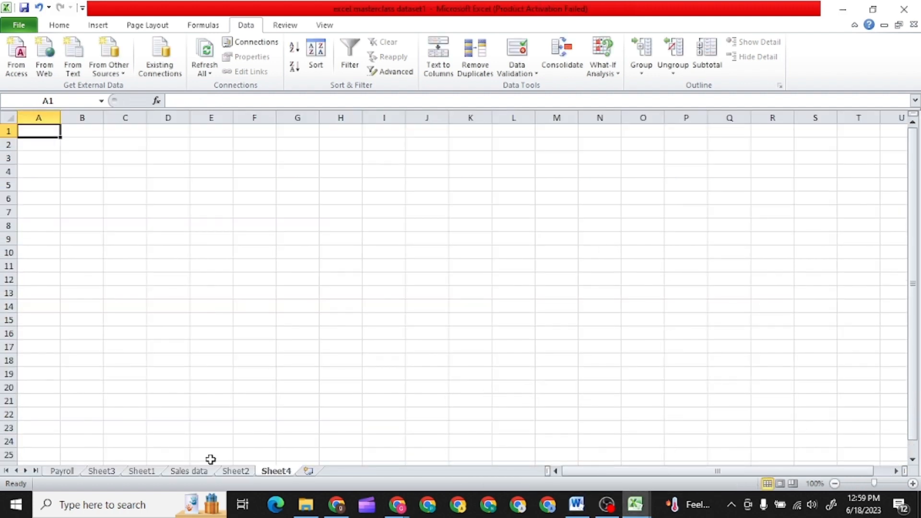
pyautogui.click(180, 473)
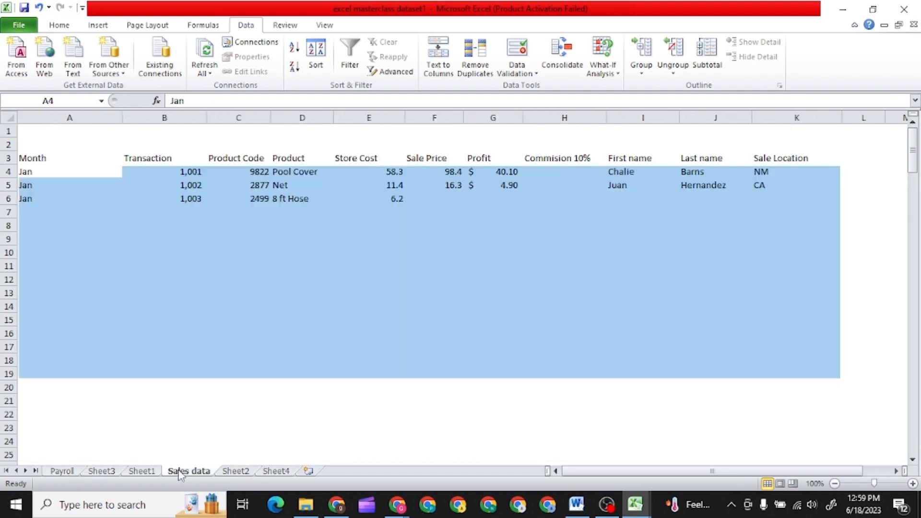
pyautogui.scroll(-20, 173, 330)
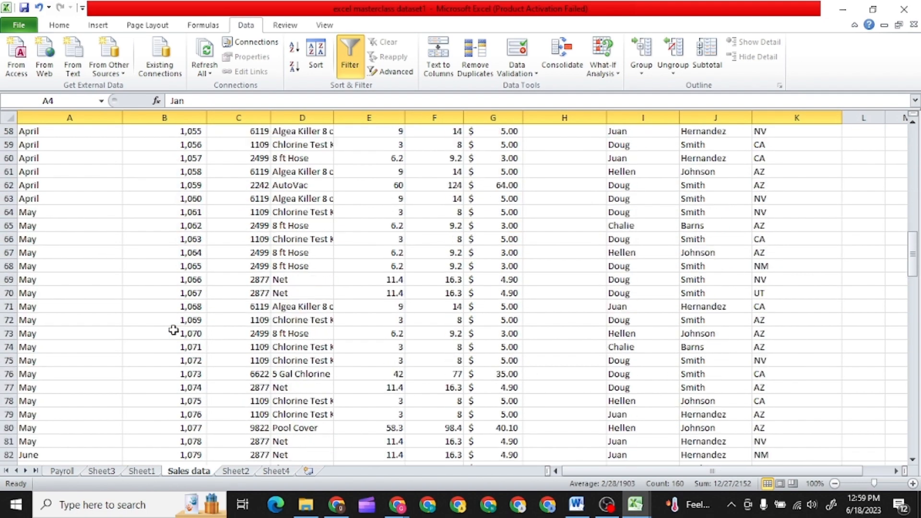
pyautogui.scroll(-20, 173, 330)
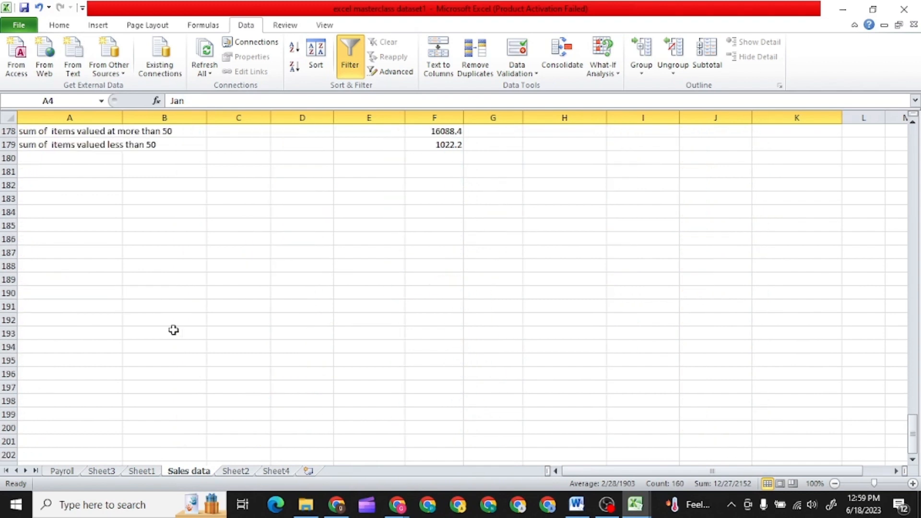
pyautogui.scroll(3, 174, 330)
pyautogui.scroll(1, 173, 330)
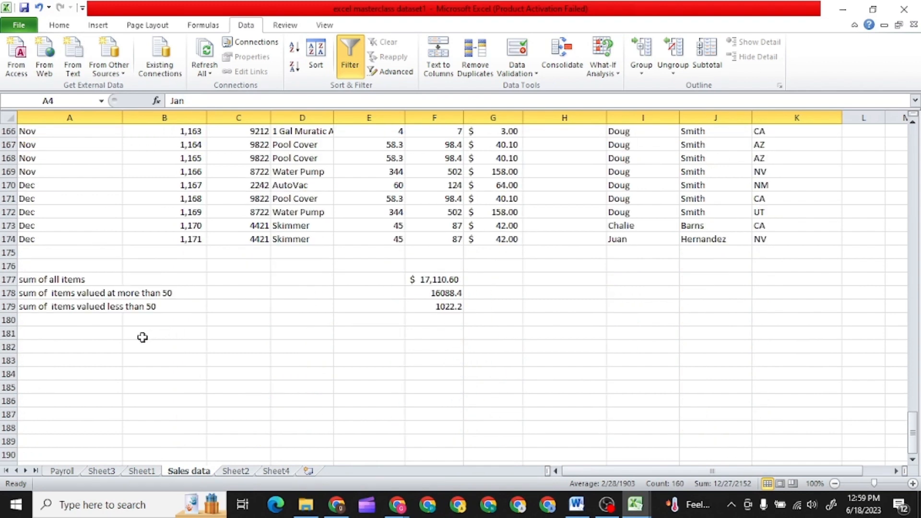
pyautogui.click(40, 281)
pyautogui.moveTo(40, 280); pyautogui.dragTo(152, 306)
pyautogui.hotkey('ctrl', 'c')
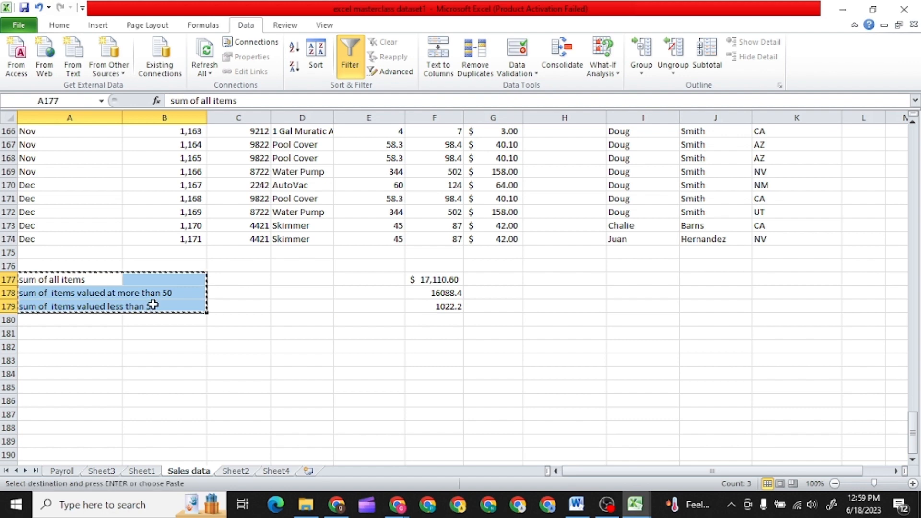
# Paste the copied sum labels into the sales data workbook starting at cell A175, replacing the IF and SUM IF labels
pyautogui.moveTo(637, 509)
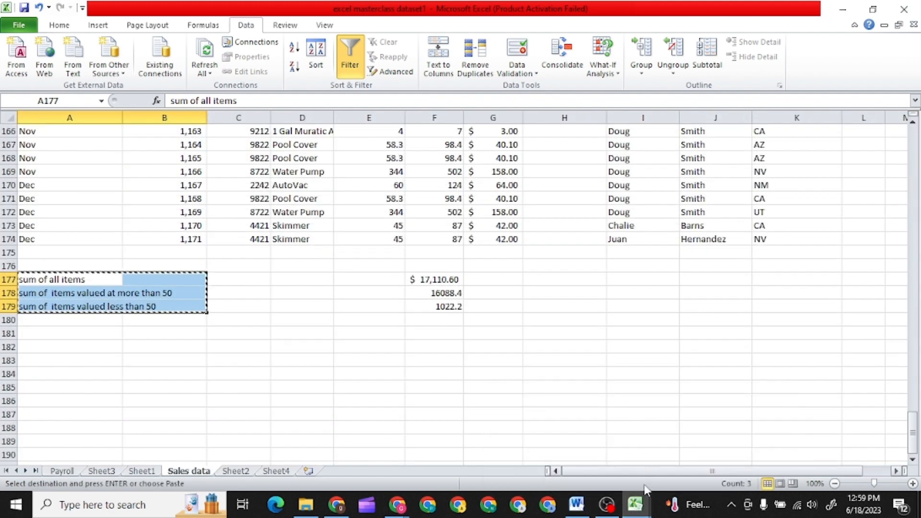
pyautogui.click(684, 453)
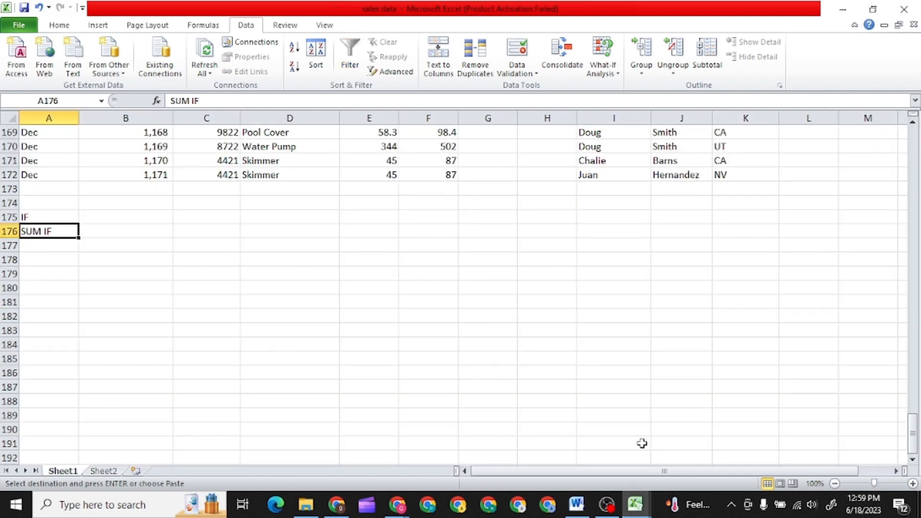
pyautogui.moveTo(25, 215); pyautogui.dragTo(64, 242)
pyautogui.hotkey('ctrl', 'v')
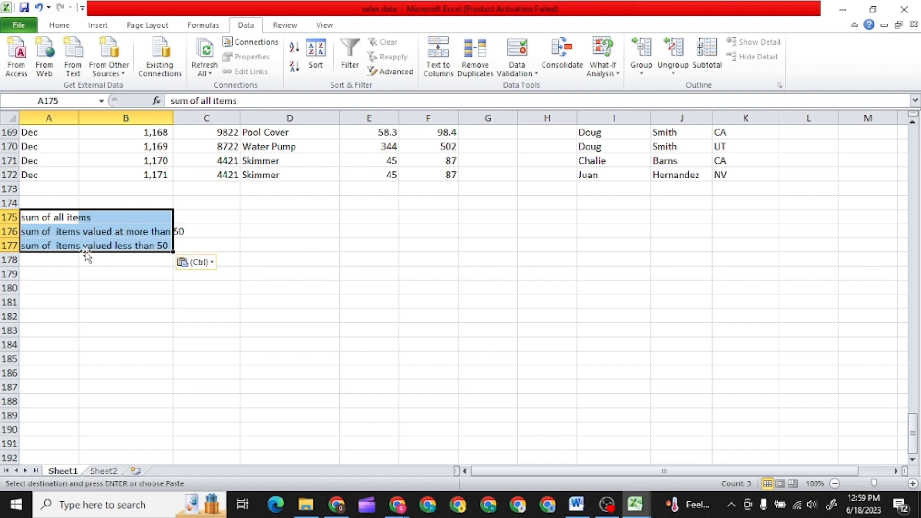
pyautogui.click(123, 278)
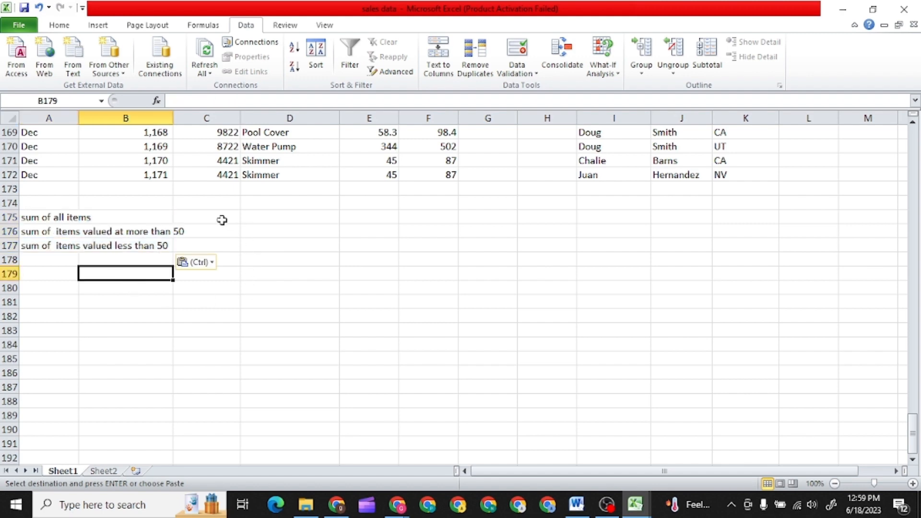
# Examine the sales records, then the Sale Price column and the sum formula in F177 on the Sales data sheet of excel masterclass dataset1
pyautogui.scroll(3, 254, 278)
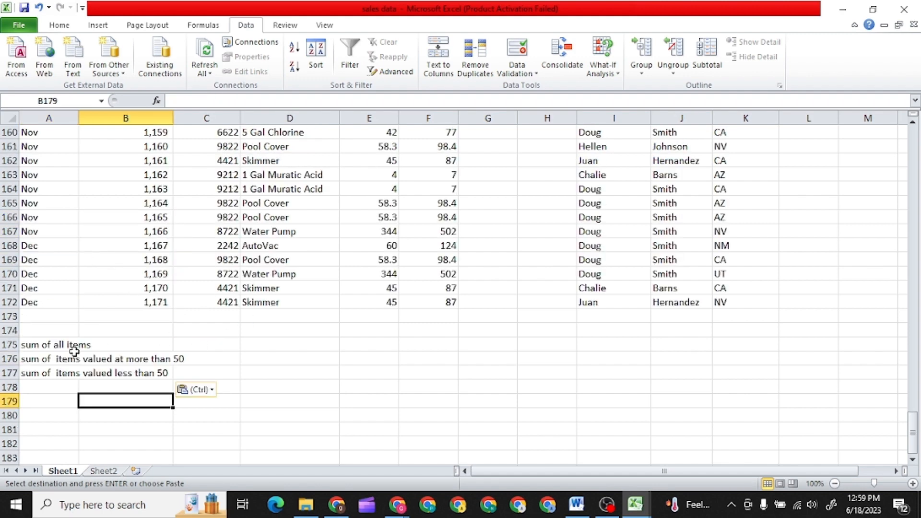
pyautogui.scroll(3, 215, 352)
pyautogui.scroll(20, 215, 352)
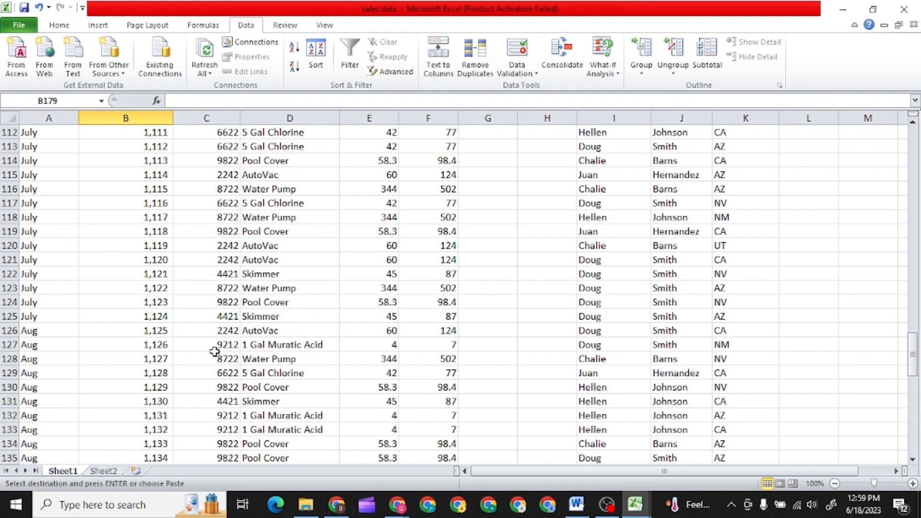
pyautogui.scroll(20, 222, 344)
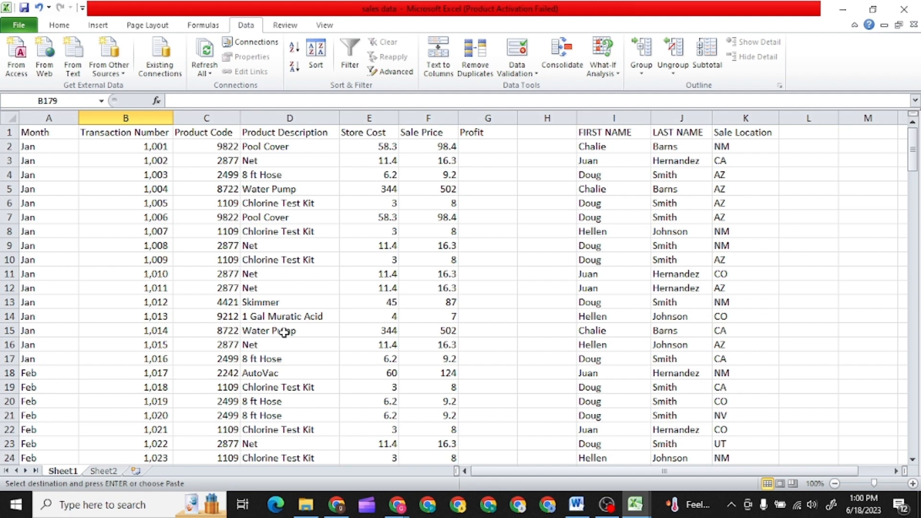
pyautogui.moveTo(629, 507)
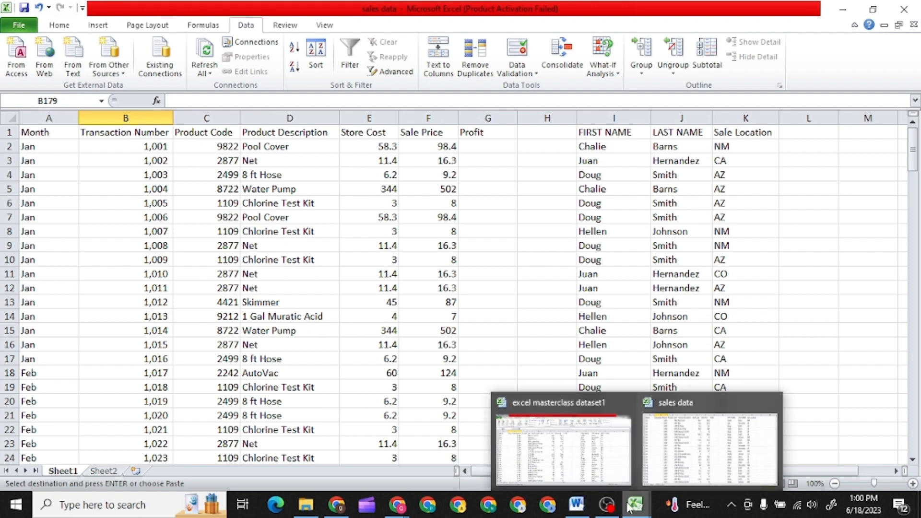
pyautogui.click(538, 439)
pyautogui.scroll(2, 230, 354)
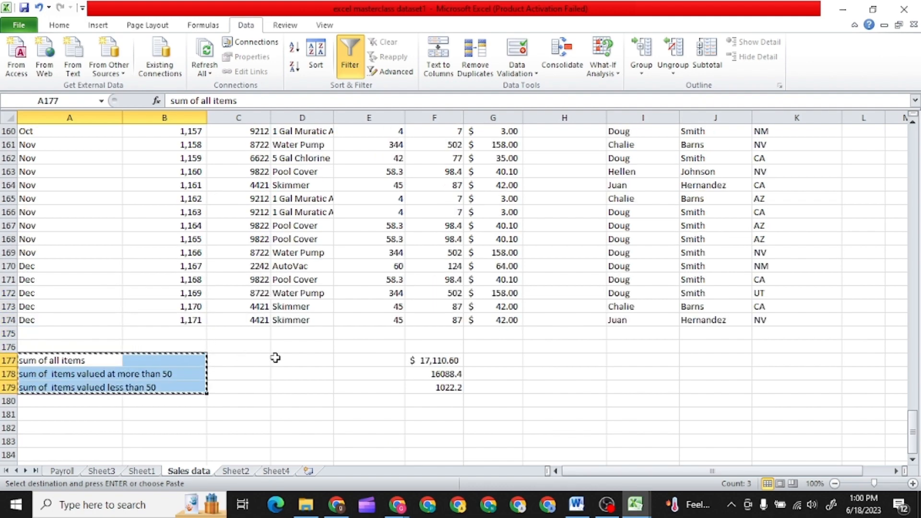
pyautogui.scroll(20, 355, 371)
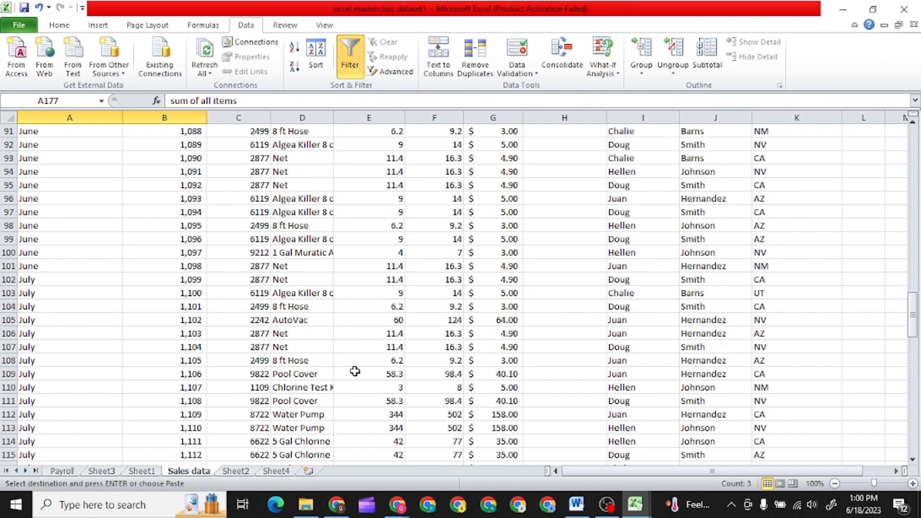
pyautogui.scroll(13, 355, 371)
pyautogui.scroll(-11, 355, 371)
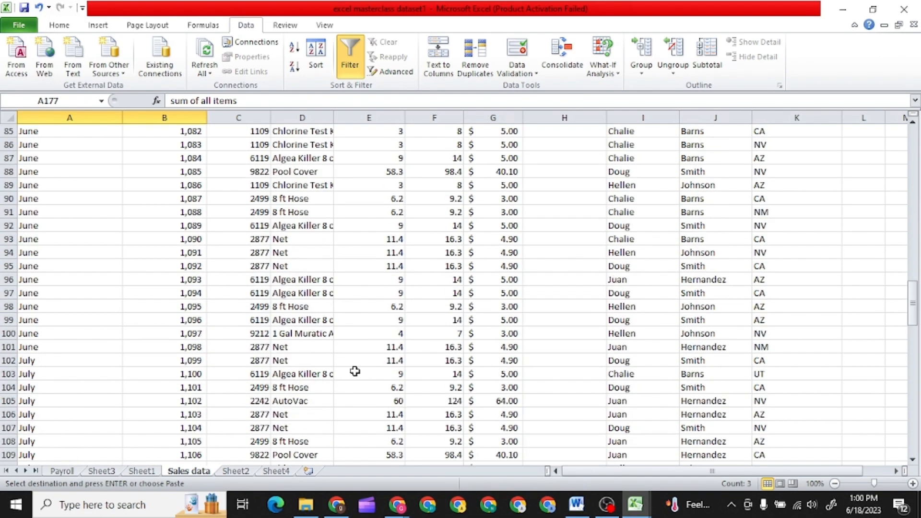
pyautogui.scroll(-20, 355, 371)
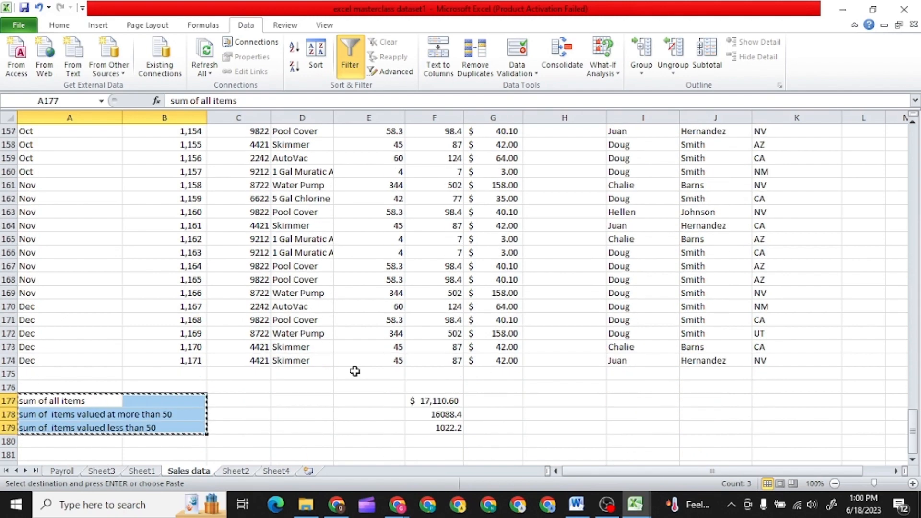
pyautogui.scroll(14, 390, 375)
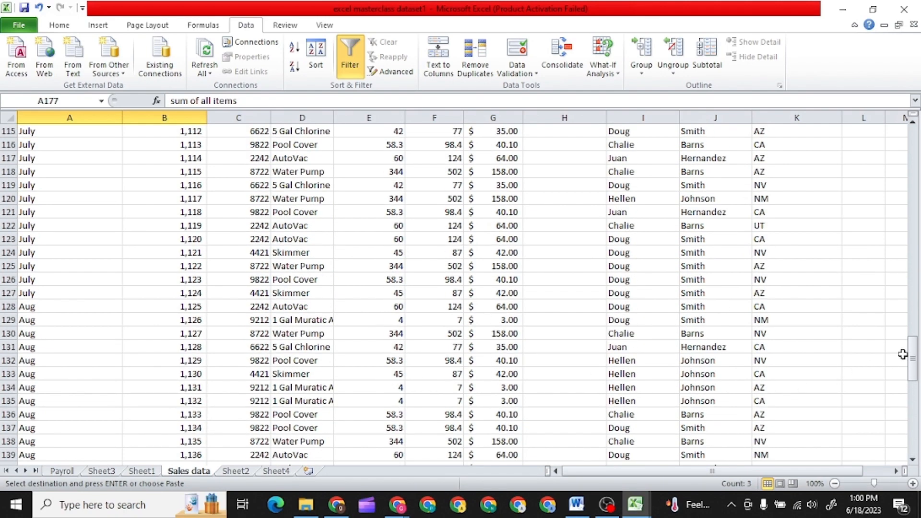
pyautogui.moveTo(903, 354); pyautogui.dragTo(913, 148)
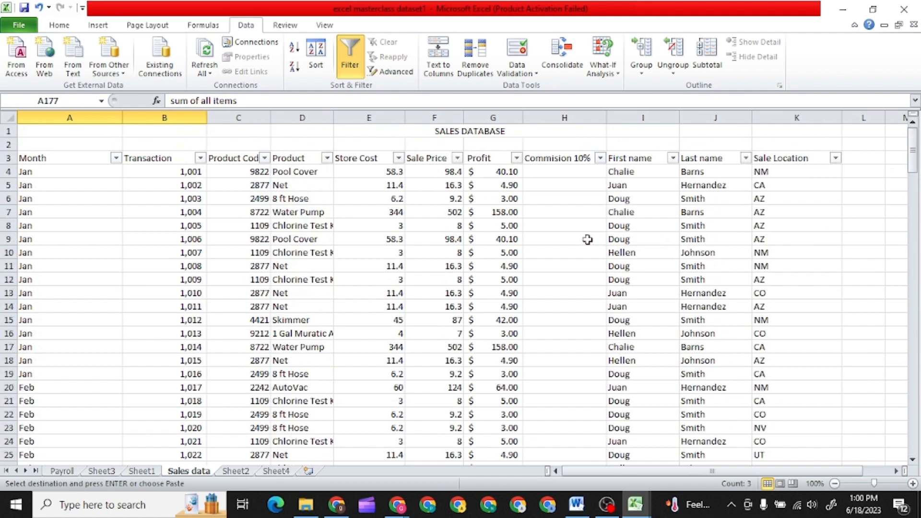
pyautogui.click(428, 160)
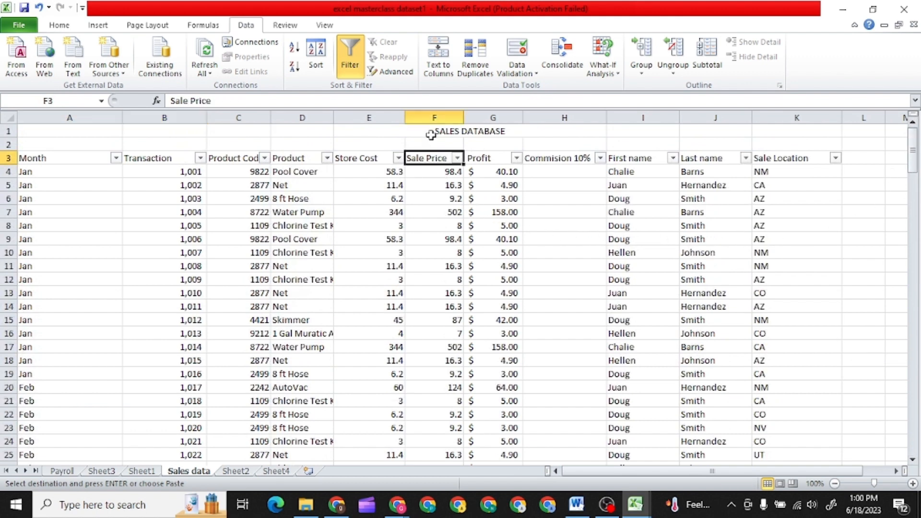
pyautogui.scroll(-19, 450, 380)
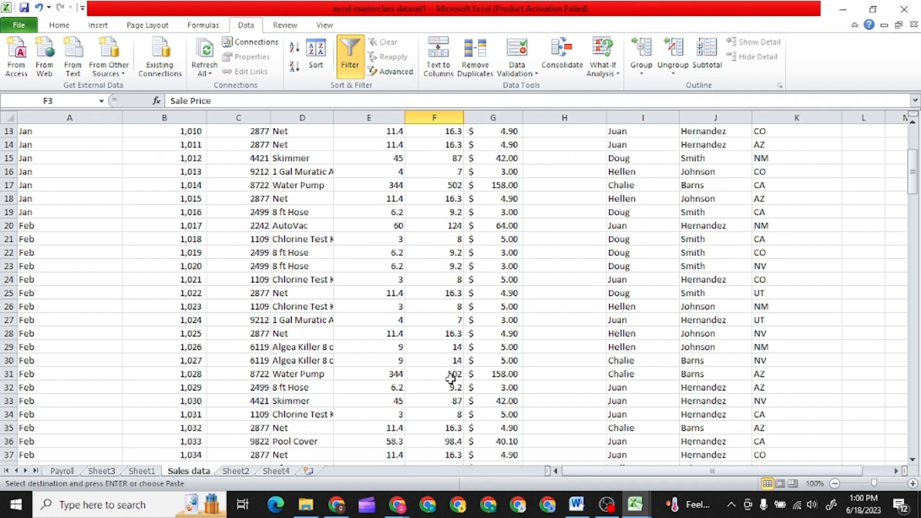
pyautogui.scroll(-20, 450, 379)
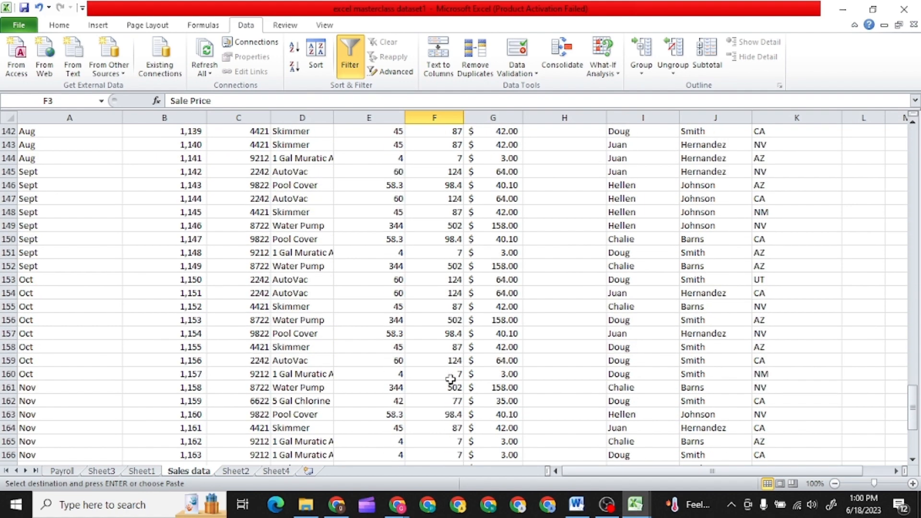
pyautogui.scroll(-7, 451, 380)
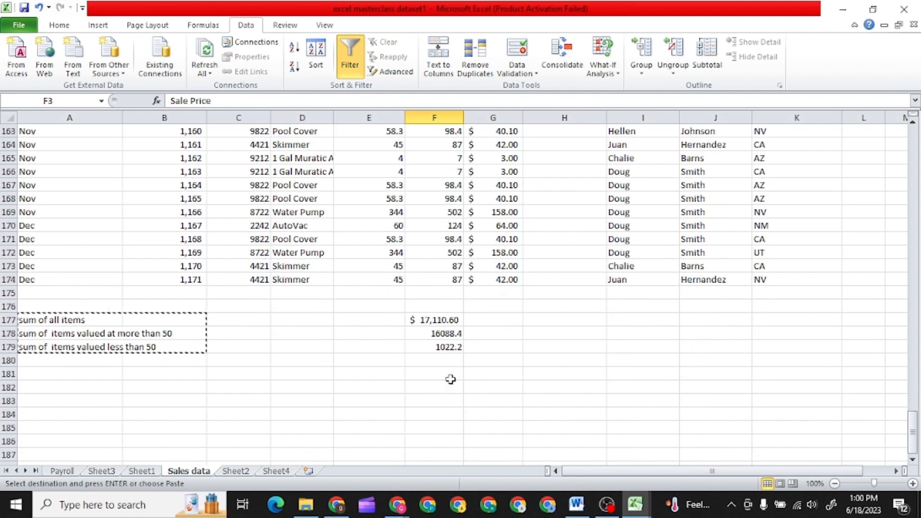
pyautogui.click(443, 319)
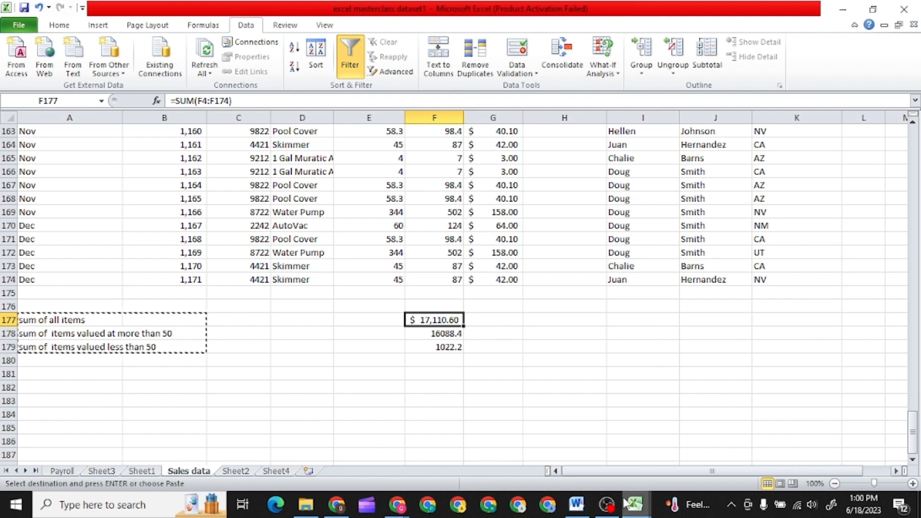
# Switch to the sales data workbook and go to the empty rows below the last sales record on Sheet1
pyautogui.moveTo(630, 508)
pyautogui.click(664, 465)
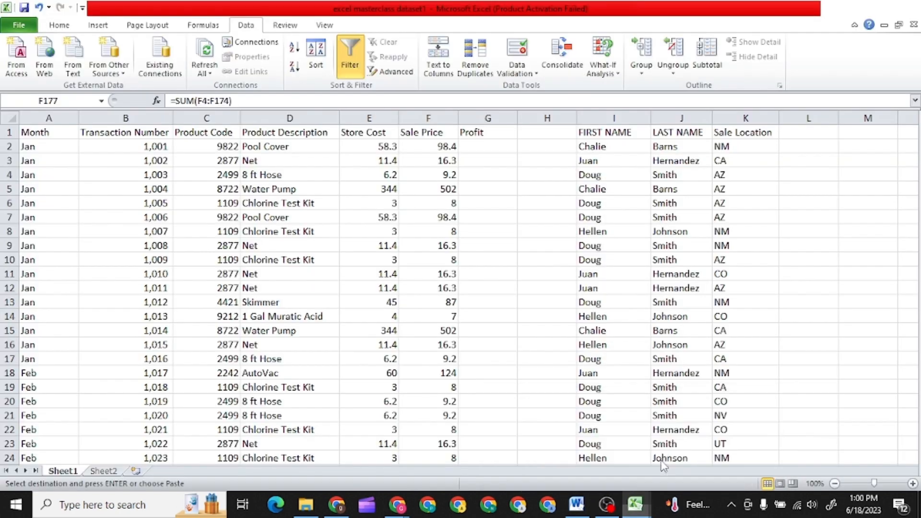
pyautogui.scroll(-1, 489, 369)
pyautogui.scroll(1, 489, 369)
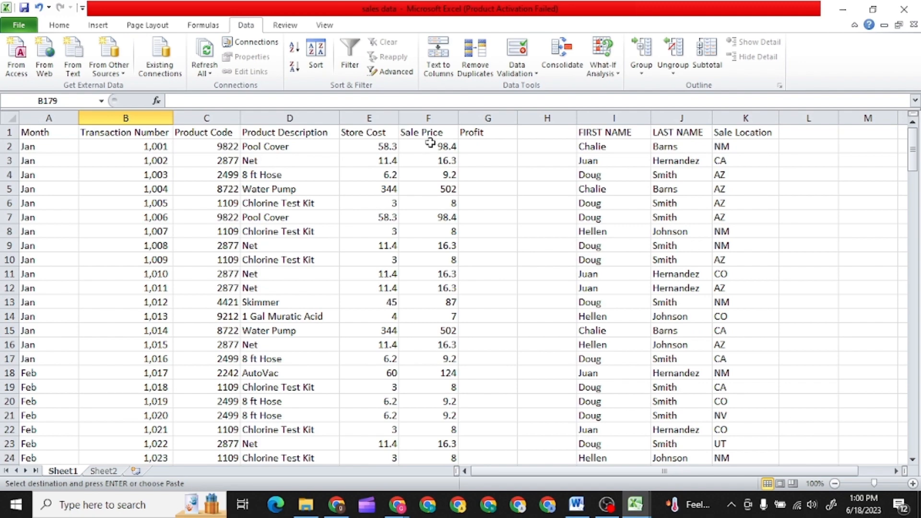
pyautogui.scroll(-15, 445, 298)
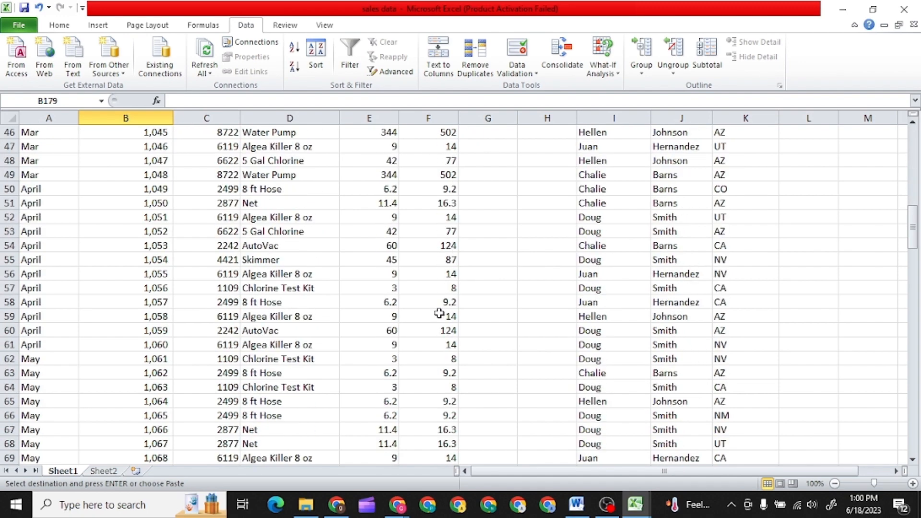
pyautogui.scroll(-5, 439, 312)
pyautogui.moveTo(913, 263); pyautogui.dragTo(912, 442)
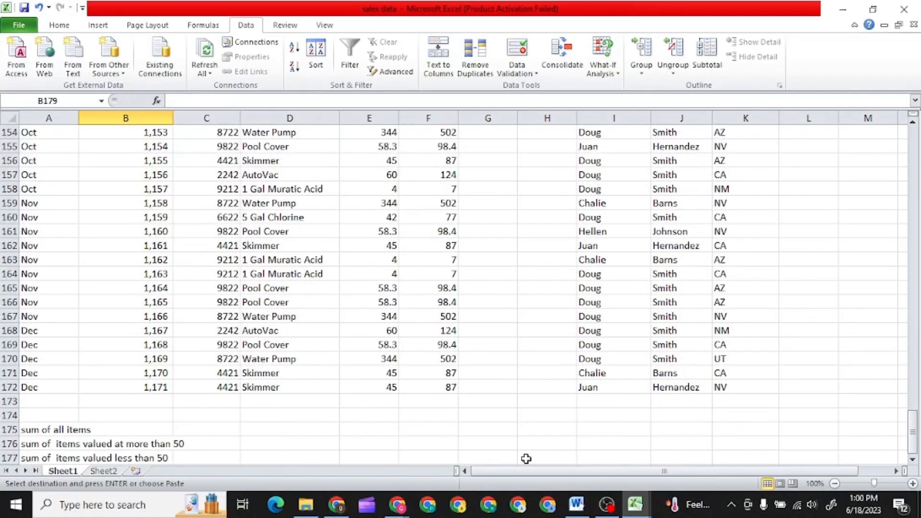
# In cell F174, sum all the sale prices with a SUM formula over the range F2:F172
pyautogui.click(415, 415)
pyautogui.write('=SUM')
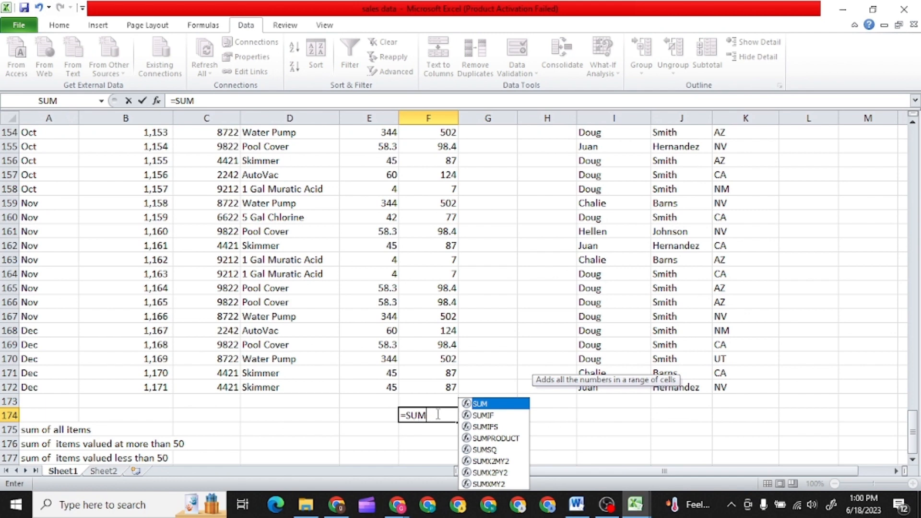
pyautogui.doubleClick(480, 404)
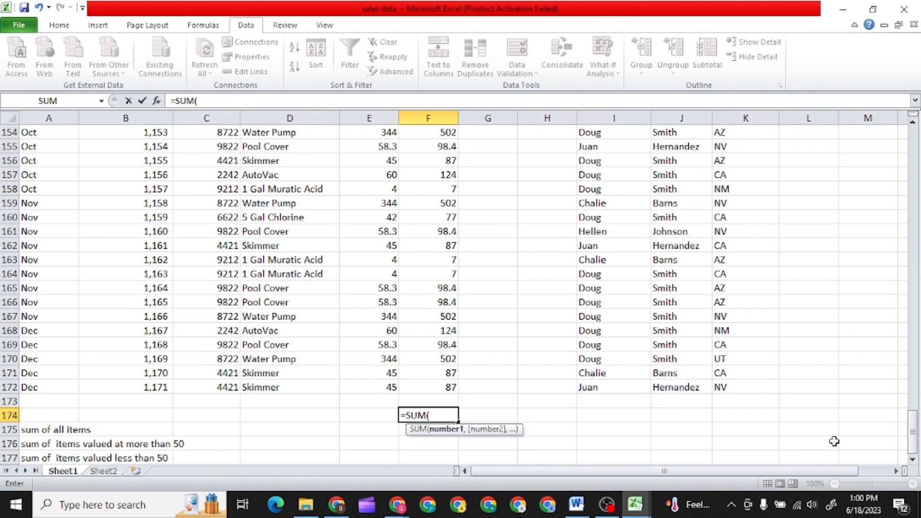
pyautogui.moveTo(434, 388); pyautogui.dragTo(431, 144)
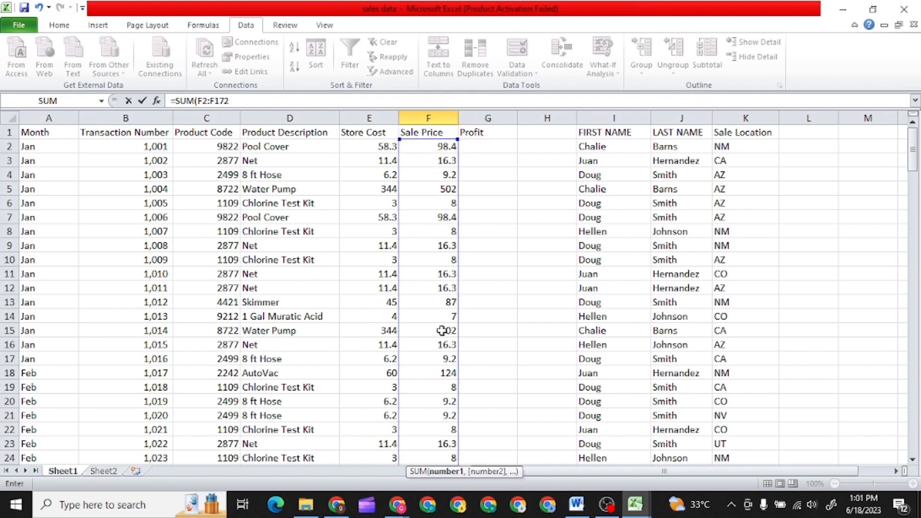
pyautogui.scroll(-20, 441, 330)
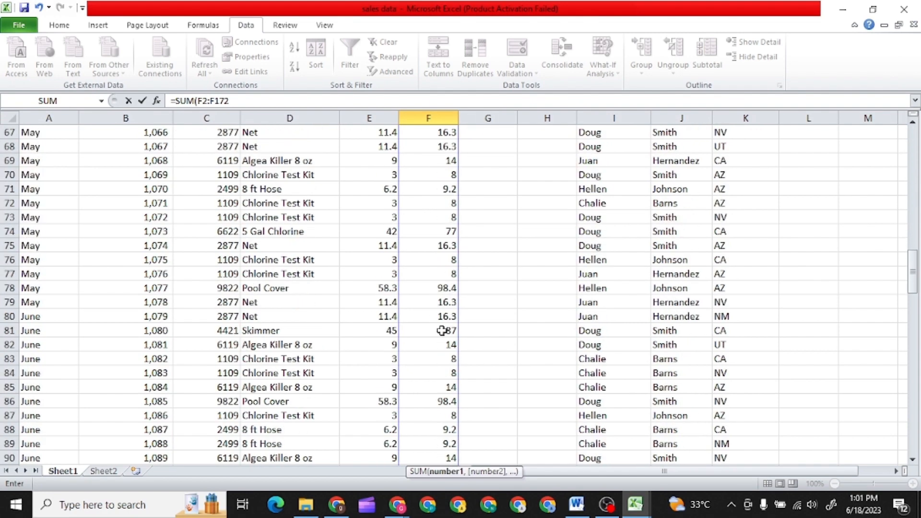
pyautogui.scroll(-20, 441, 330)
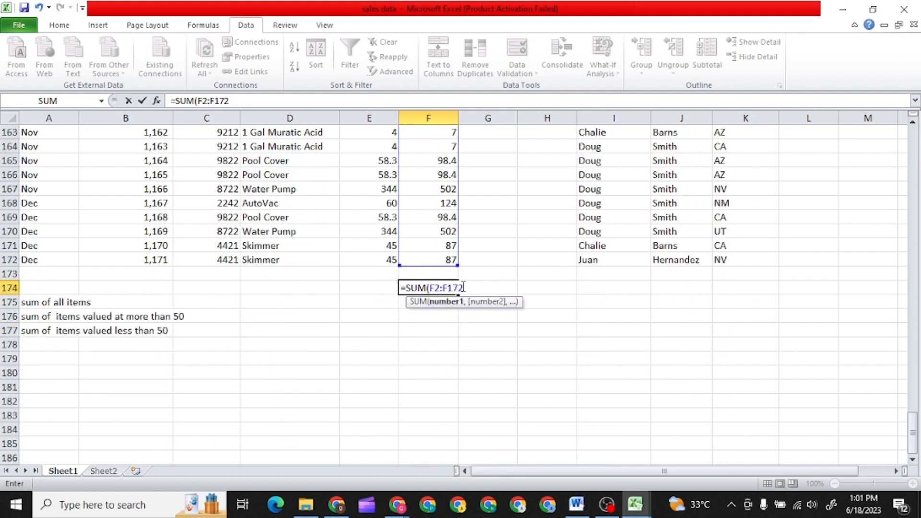
pyautogui.press('Return')
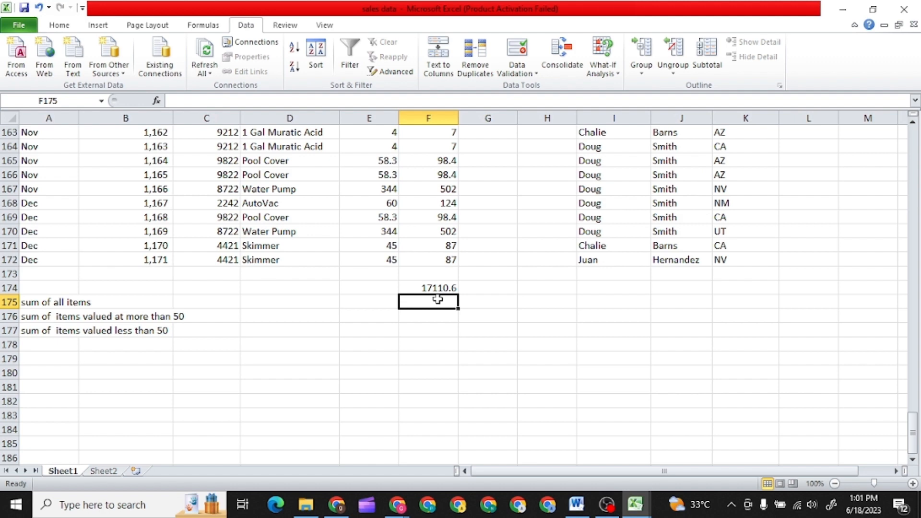
# Begin a SUMIF formula in cell F175 and select F2:F57 of the Sale Price column as its range
pyautogui.write('=')
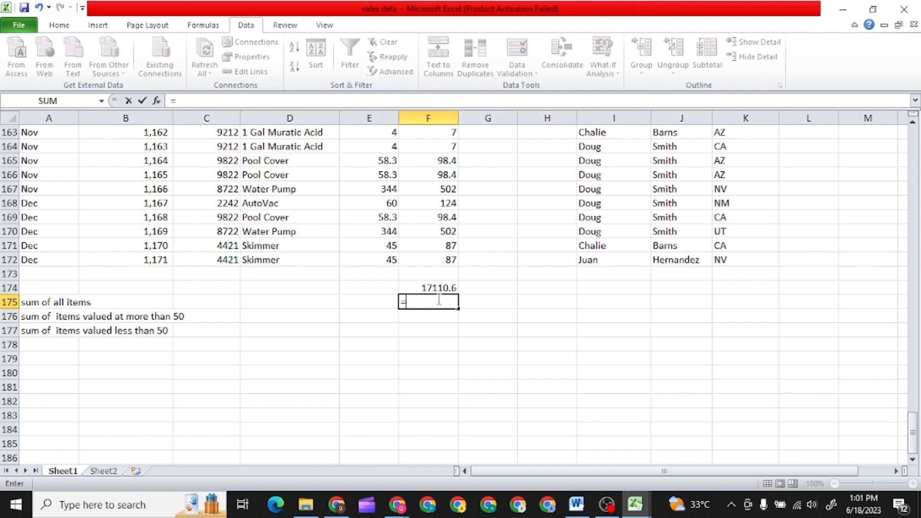
pyautogui.write('SUM')
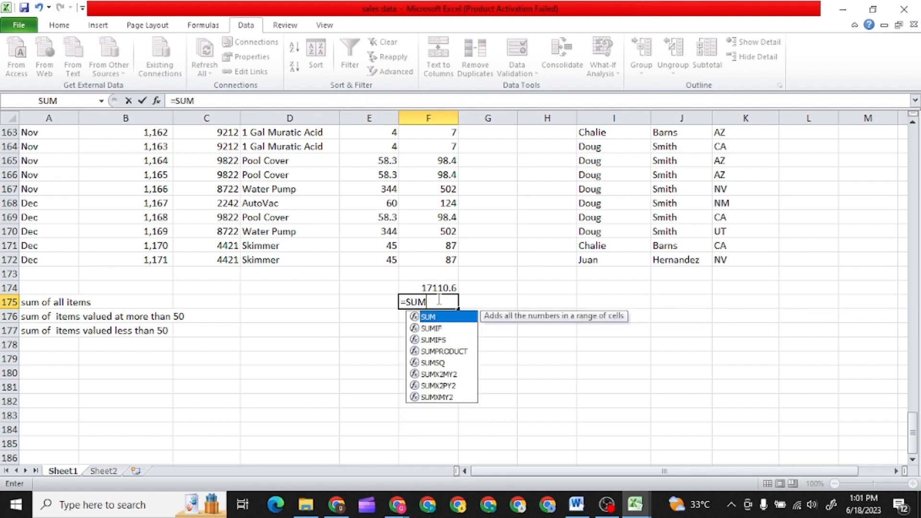
pyautogui.write('IF')
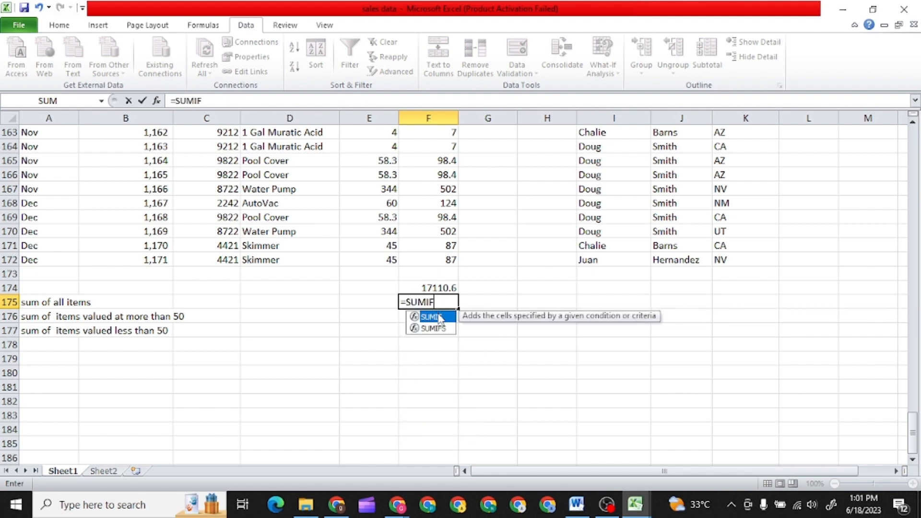
pyautogui.write('(')
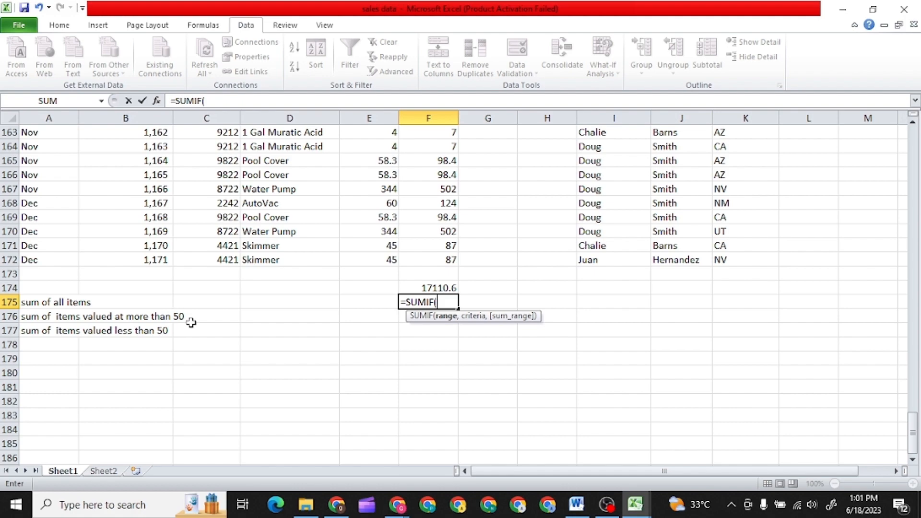
pyautogui.scroll(20, 475, 253)
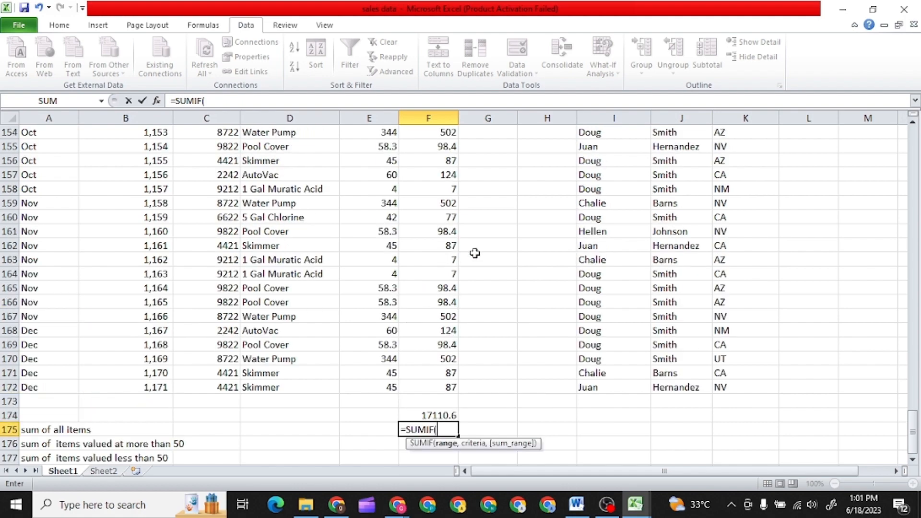
pyautogui.scroll(5, 475, 253)
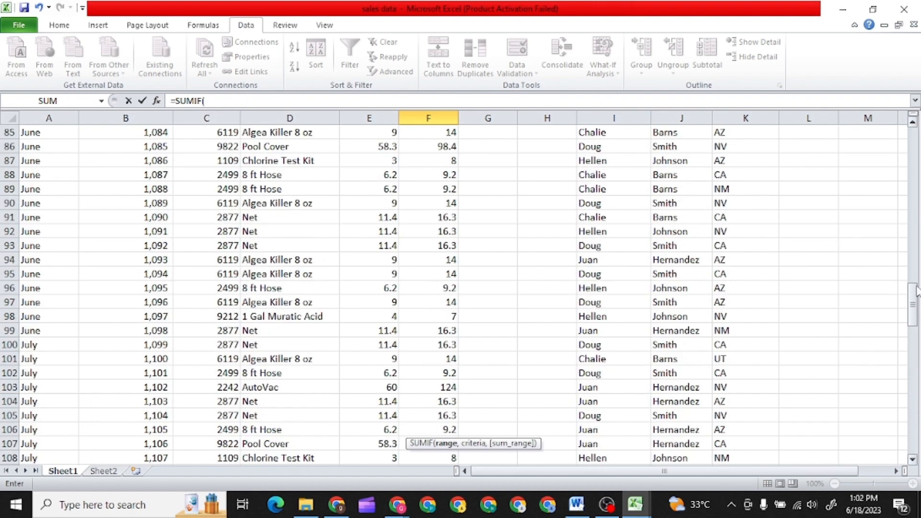
pyautogui.moveTo(913, 335); pyautogui.dragTo(912, 150)
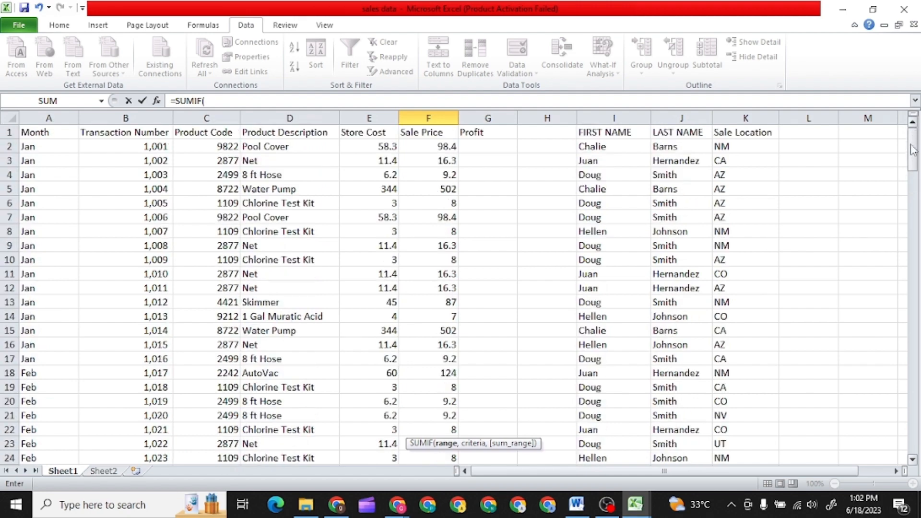
pyautogui.click(410, 145)
pyautogui.moveTo(411, 145); pyautogui.dragTo(430, 444)
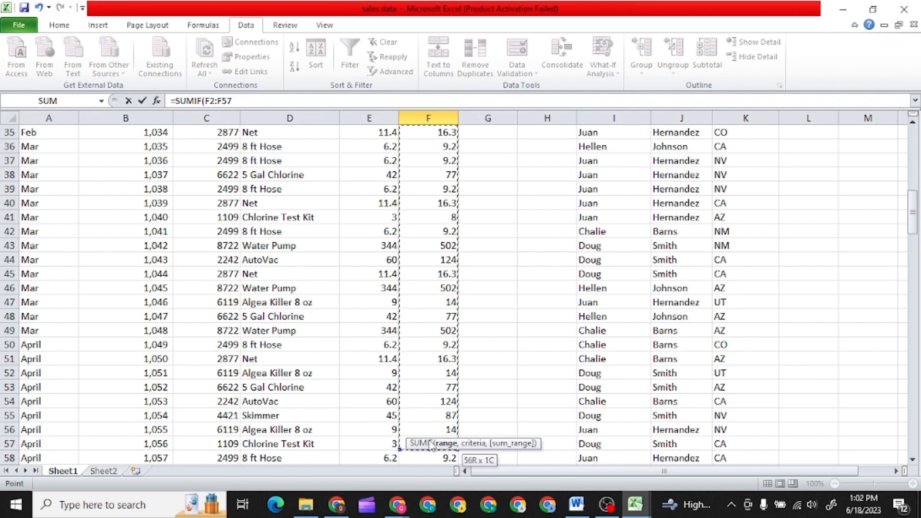
# Complete the SUMIF formula in F175 with the criterion ">50" and enter it
pyautogui.scroll(-13, 443, 403)
pyautogui.scroll(-20, 443, 403)
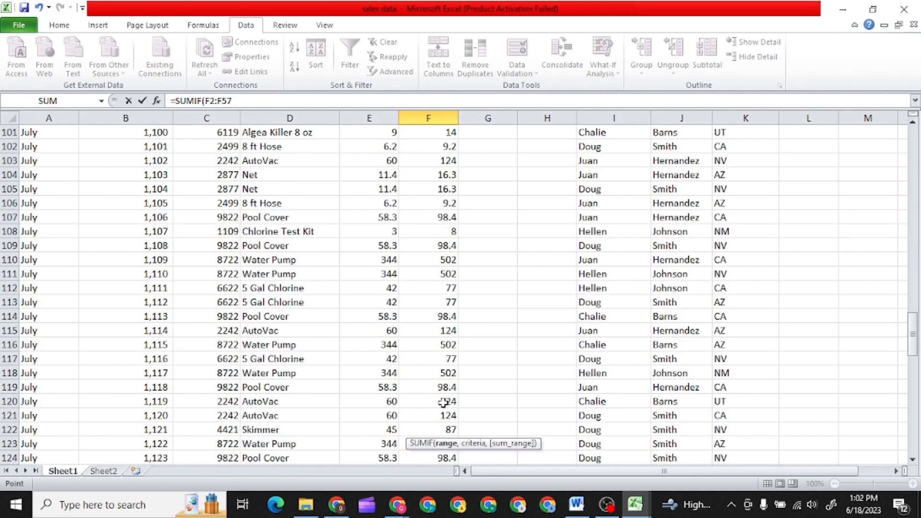
pyautogui.scroll(2, 444, 403)
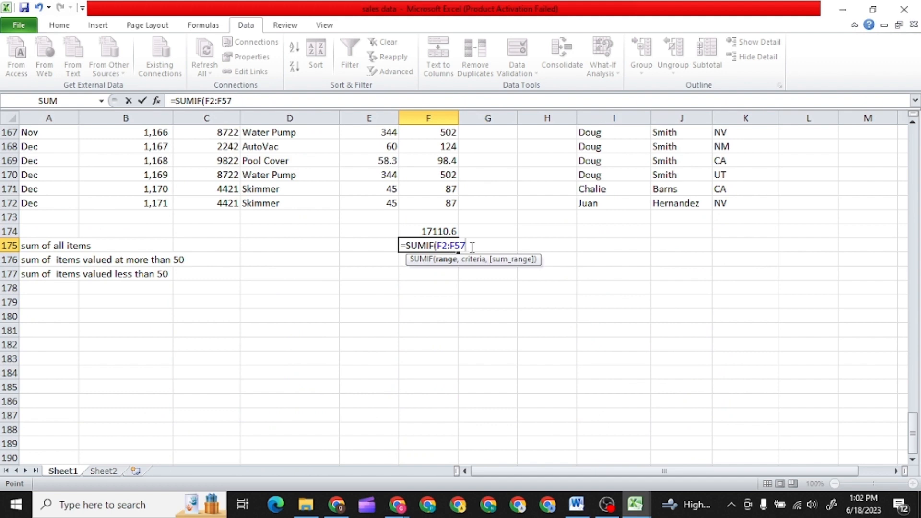
pyautogui.write(',">')
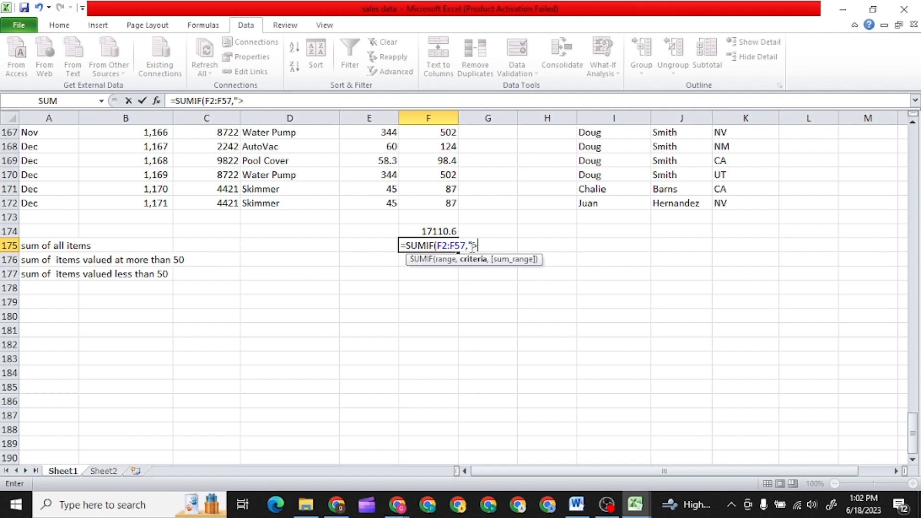
pyautogui.write('50')
pyautogui.press('Return')
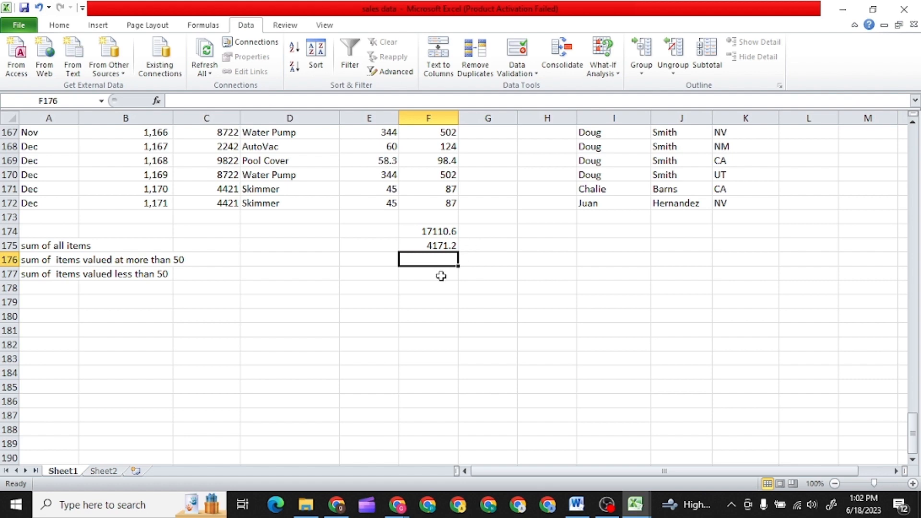
pyautogui.doubleClick(438, 246)
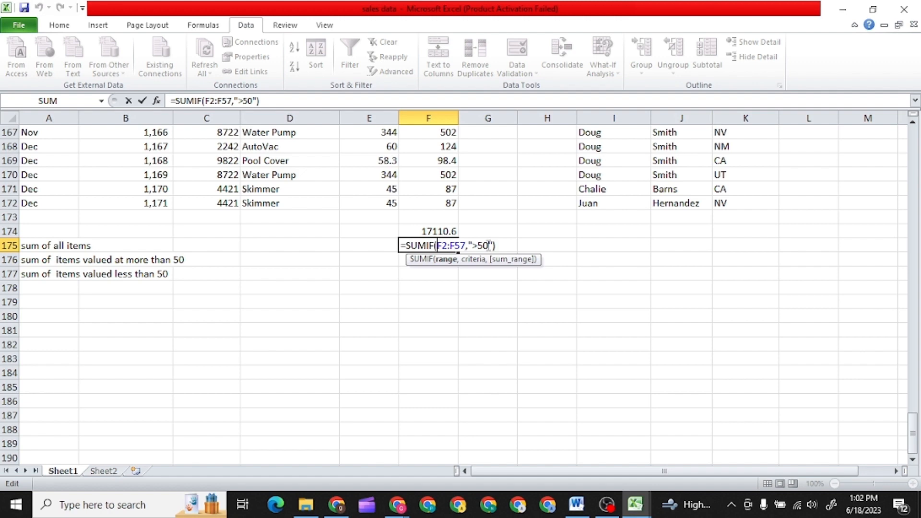
pyautogui.click(402, 293)
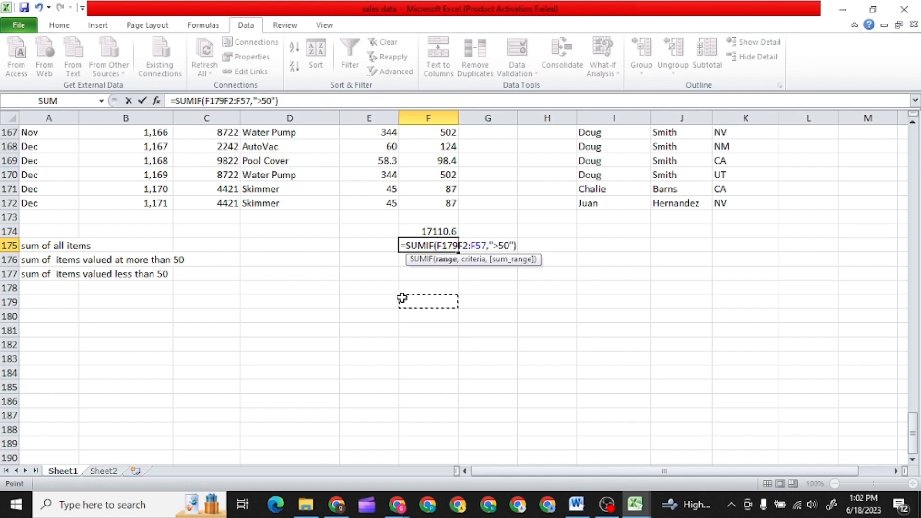
pyautogui.click(411, 272)
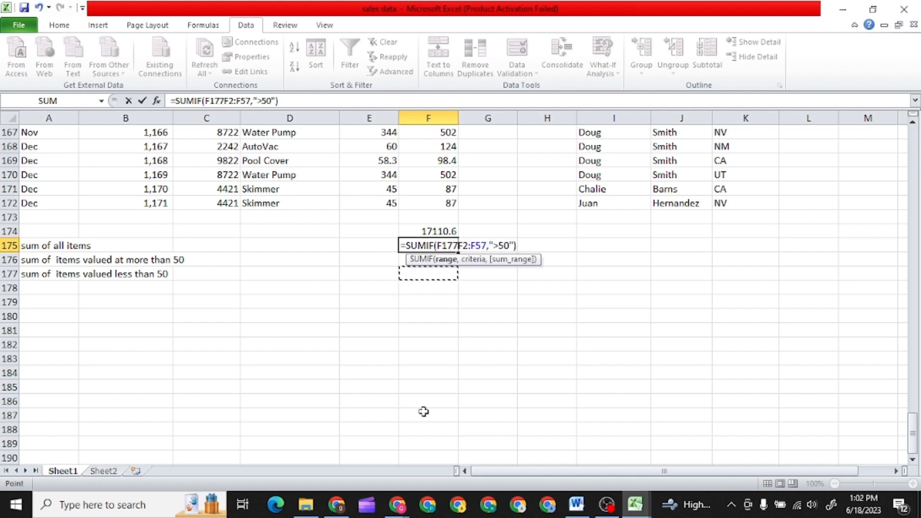
pyautogui.moveTo(408, 512)
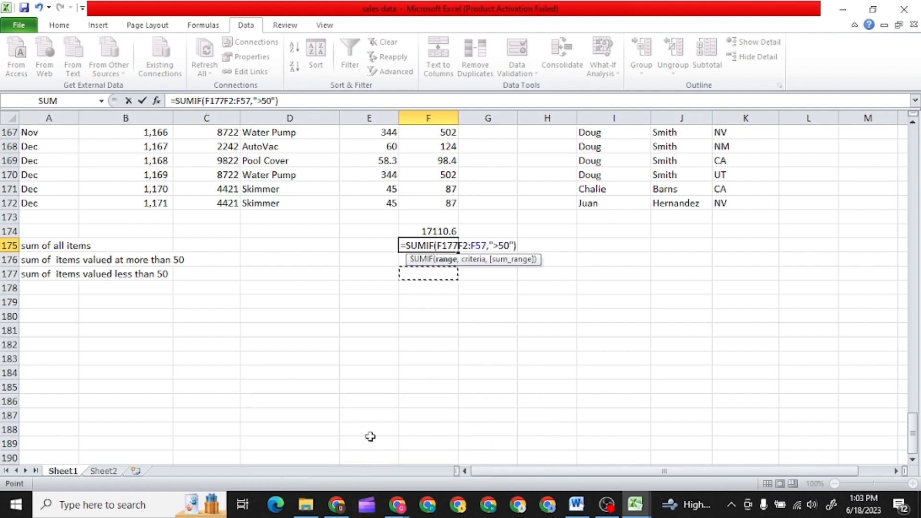
pyautogui.click(370, 261)
pyautogui.click(426, 287)
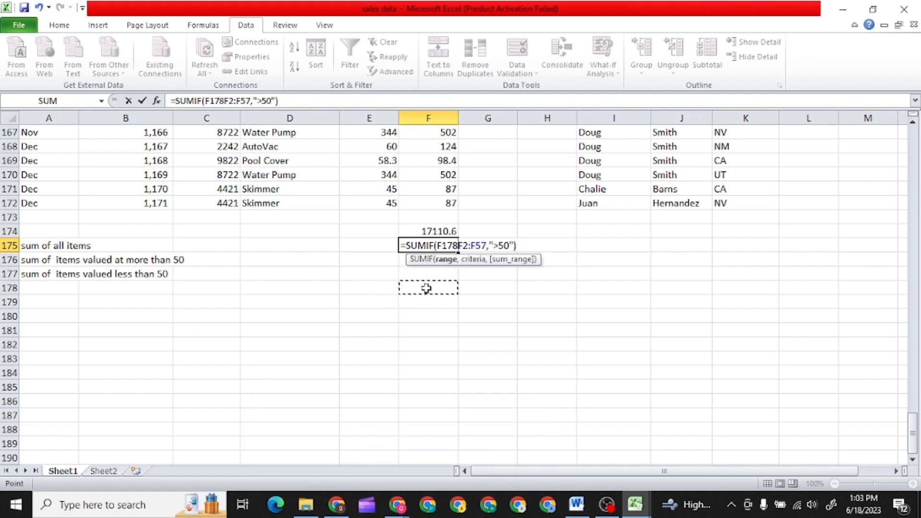
pyautogui.write('=S')
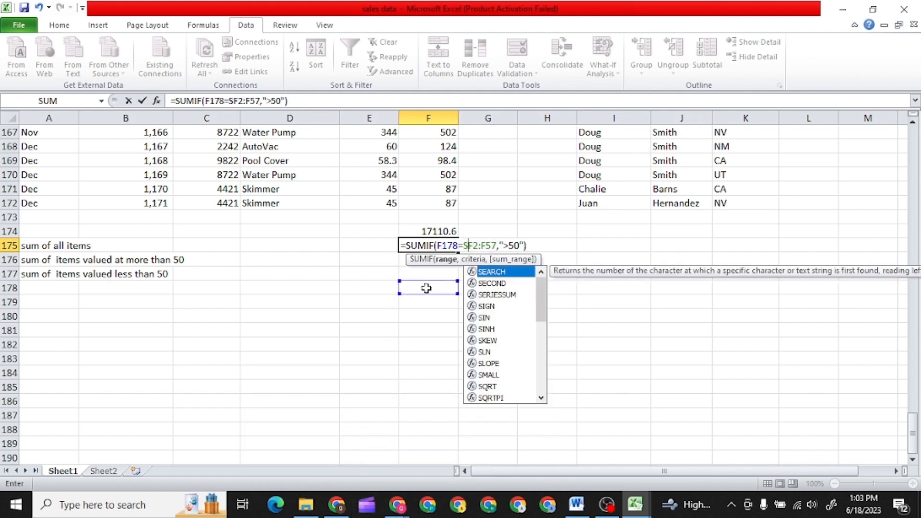
pyautogui.press('Escape')
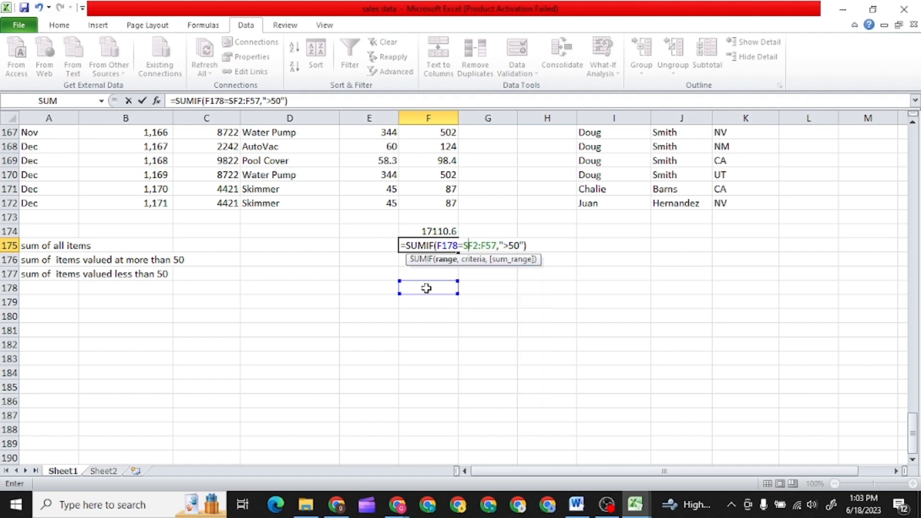
pyautogui.press('BackSpace')
pyautogui.click(426, 288)
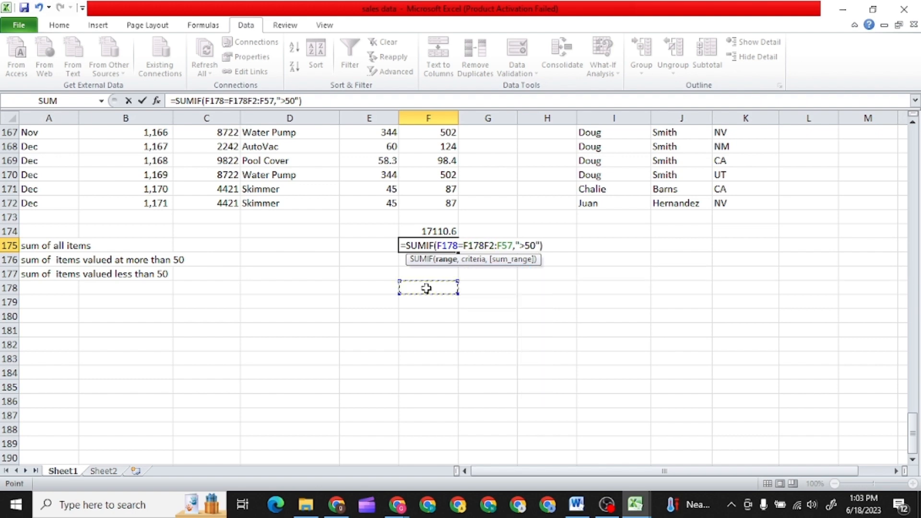
pyautogui.write('=')
pyautogui.press('BackSpace')
pyautogui.press('Return')
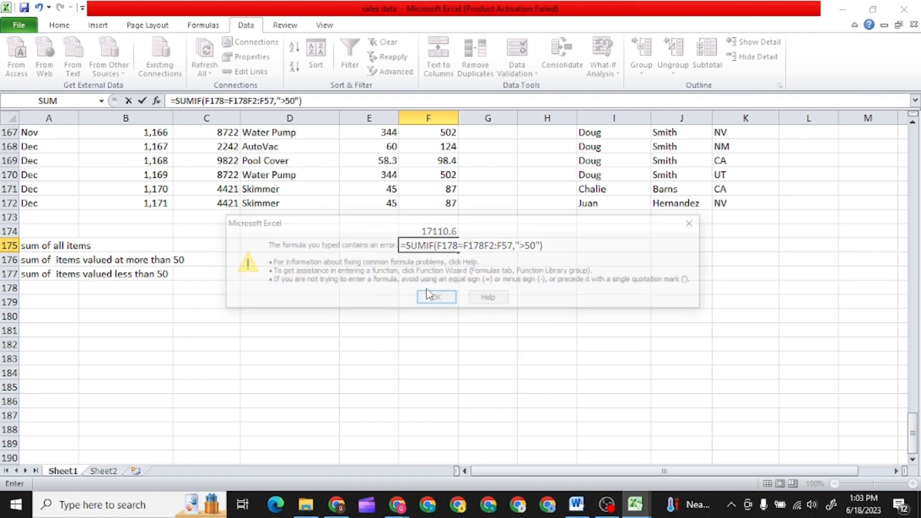
pyautogui.click(695, 222)
pyautogui.press('Return')
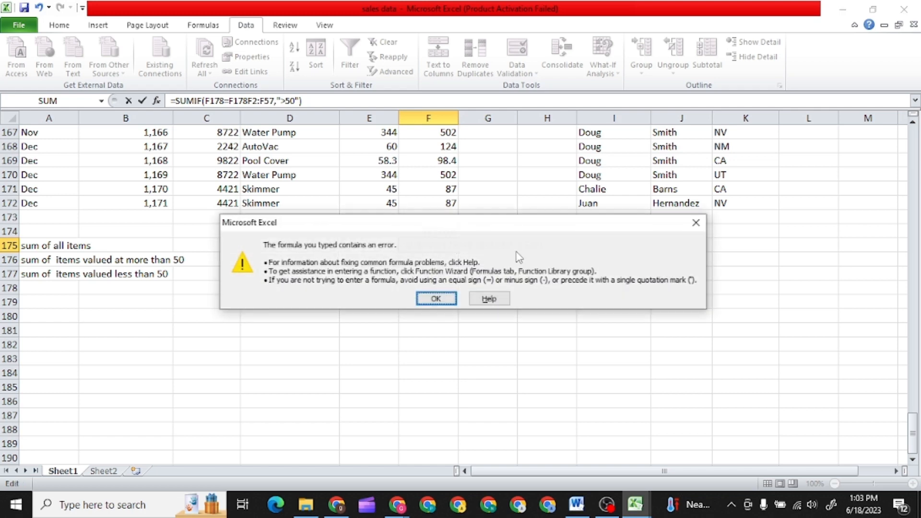
pyautogui.click(441, 297)
pyautogui.click(560, 257)
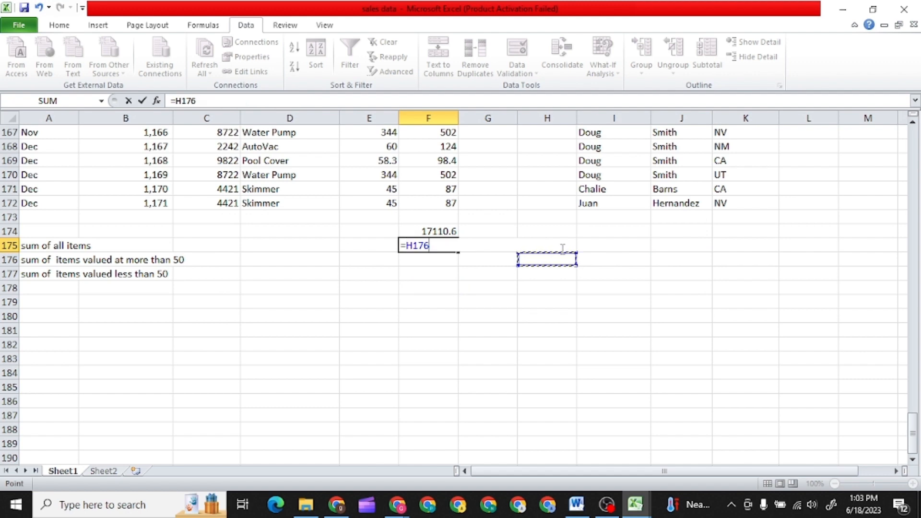
pyautogui.click(421, 310)
pyautogui.write('SU')
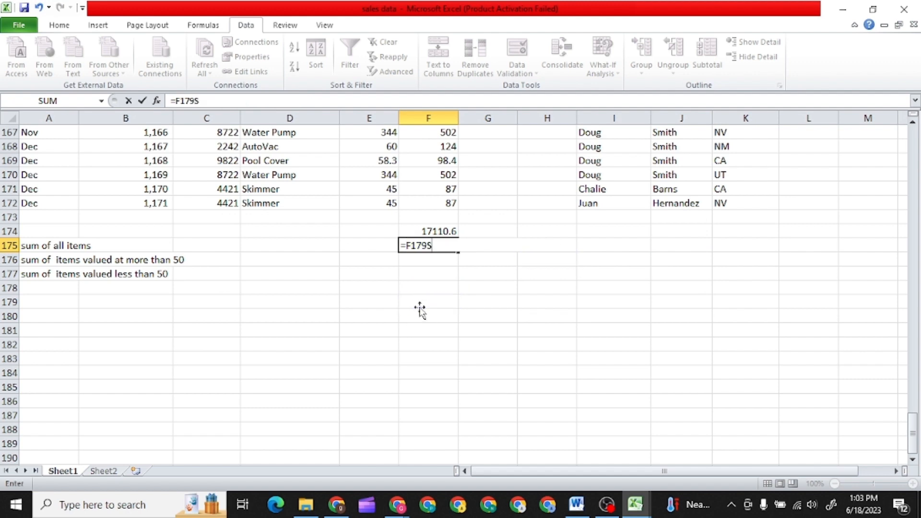
# Replace the stray entry in cell F175 with a SUMIFS formula starting with a reference to cell F177
pyautogui.press('BackSpace')
pyautogui.press('BackSpace')
pyautogui.press('BackSpace')
pyautogui.press('BackSpace')
pyautogui.press('BackSpace')
pyautogui.press('BackSpace')
pyautogui.write('SUM')
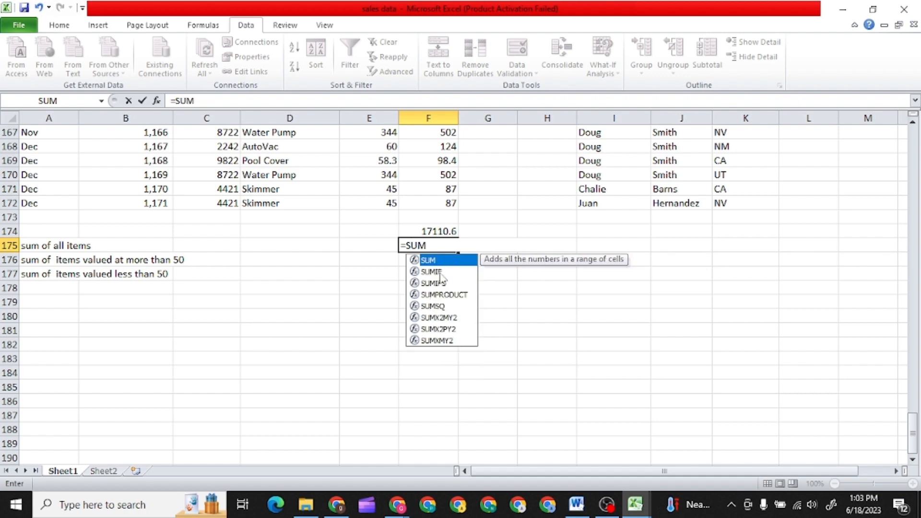
pyautogui.doubleClick(437, 283)
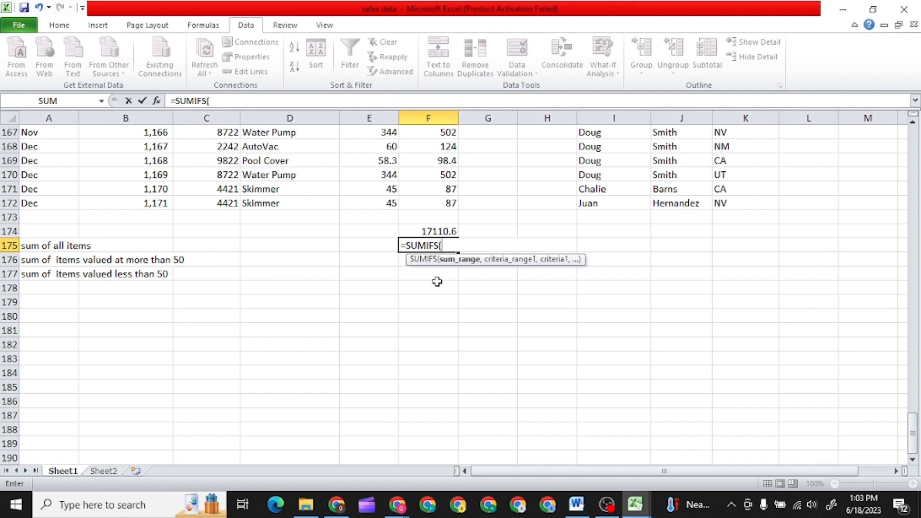
pyautogui.click(441, 276)
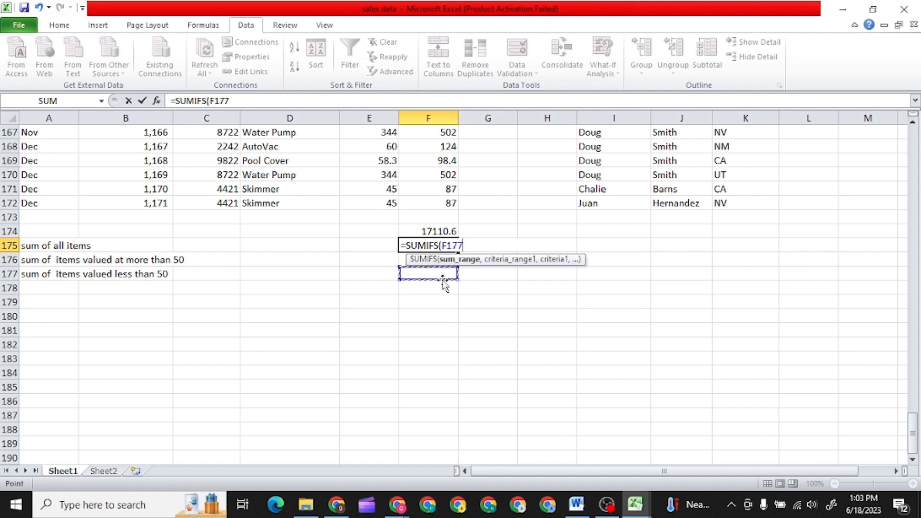
# Switch to the Google Meet call and look through the list of participants up to its beginning
pyautogui.click(344, 512)
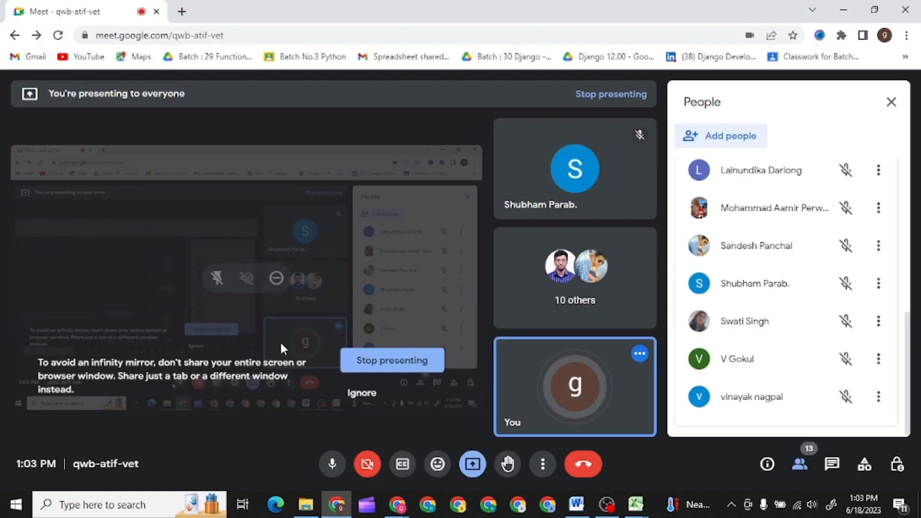
pyautogui.scroll(5, 763, 287)
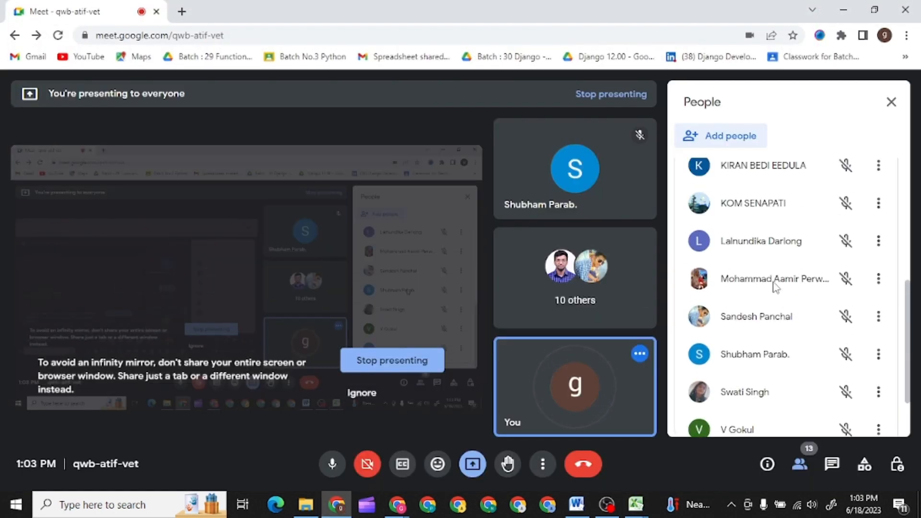
pyautogui.scroll(2, 776, 288)
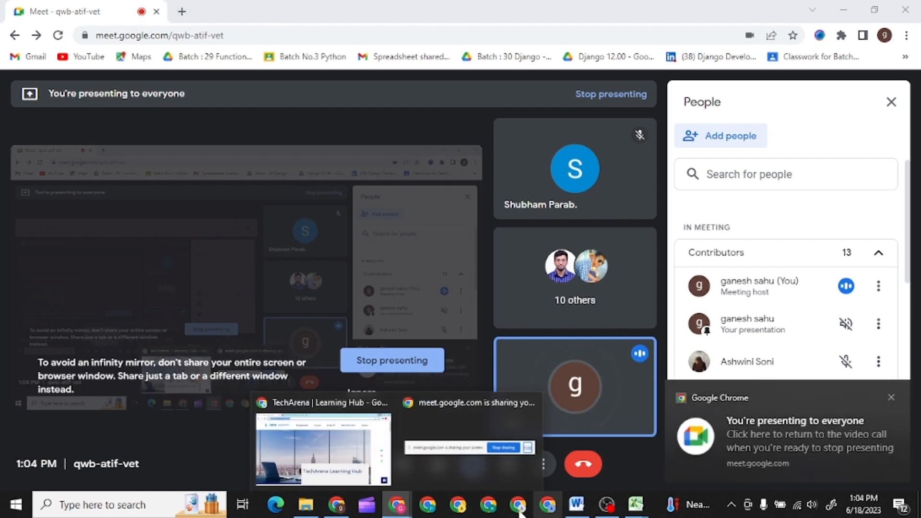
# Switch to the excel masterclass dataset1 workbook and look at the header and first records of its Sales data sheet
pyautogui.click(577, 504)
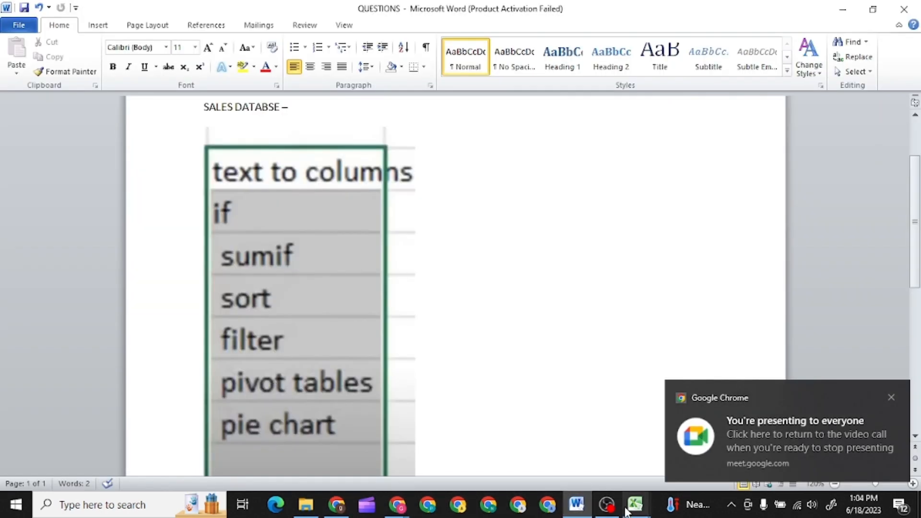
pyautogui.click(627, 510)
pyautogui.scroll(9, 464, 390)
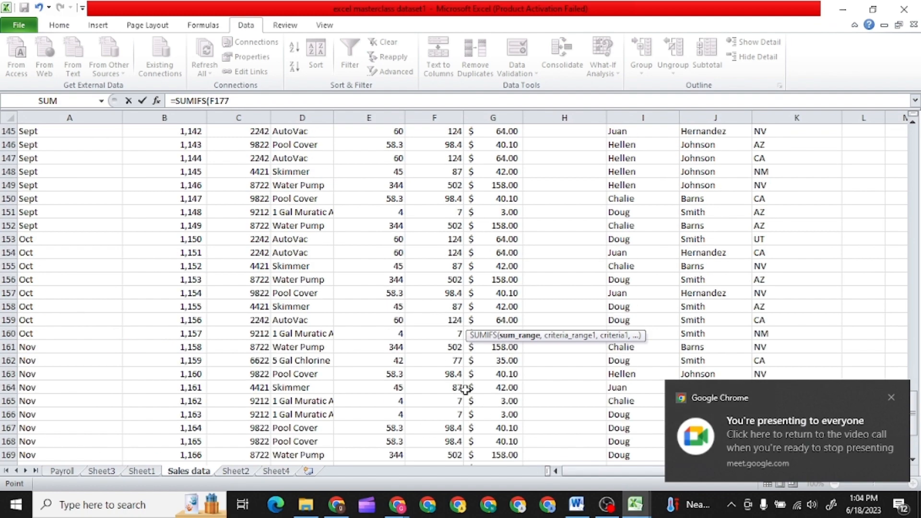
pyautogui.scroll(20, 464, 390)
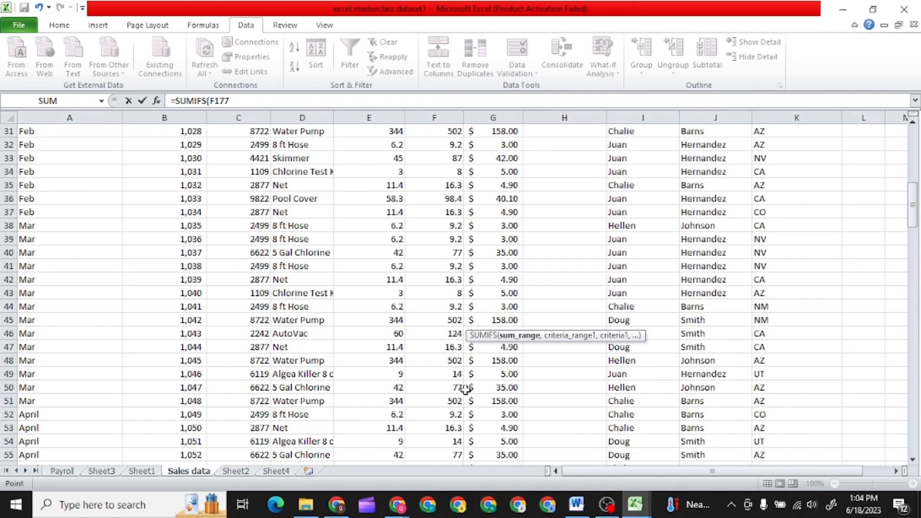
pyautogui.scroll(10, 464, 391)
pyautogui.click(427, 120)
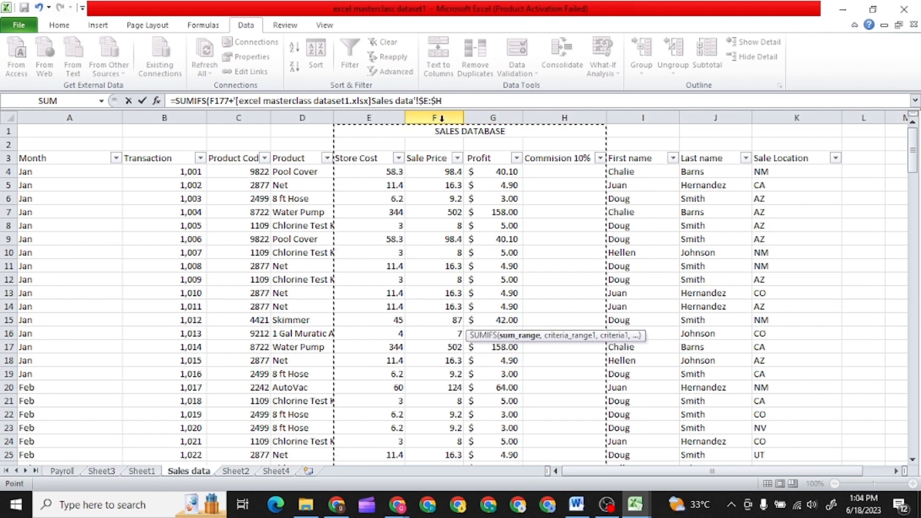
pyautogui.click(903, 285)
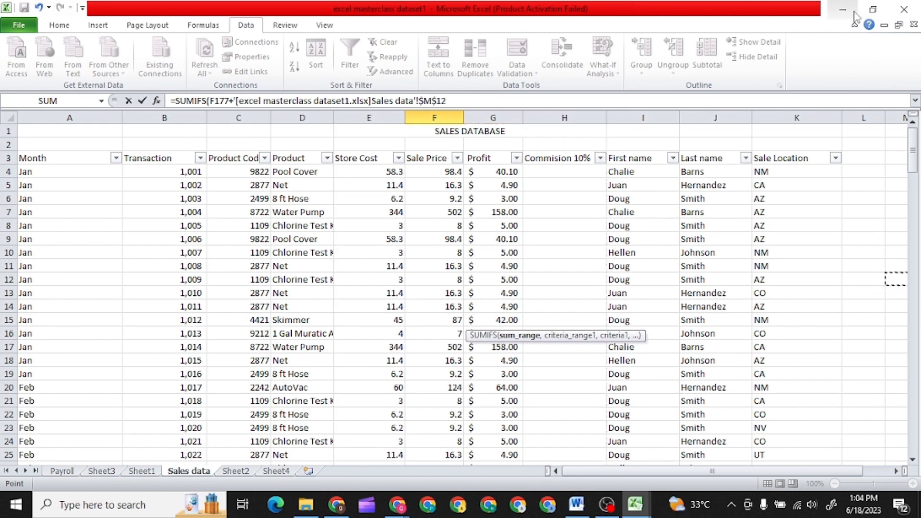
# Minimise the excel masterclass dataset1 workbook and return to the sales data workbook with its window maximised
pyautogui.click(883, 26)
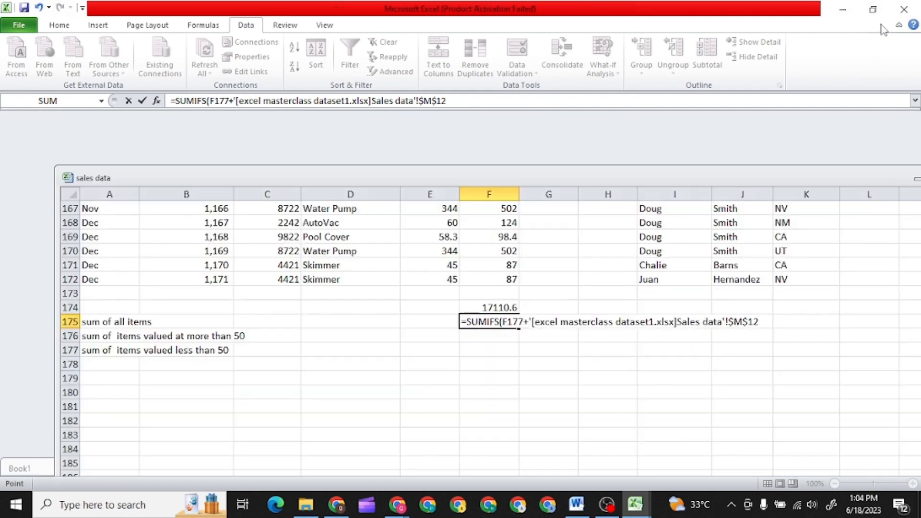
pyautogui.click(843, 9)
pyautogui.moveTo(630, 514)
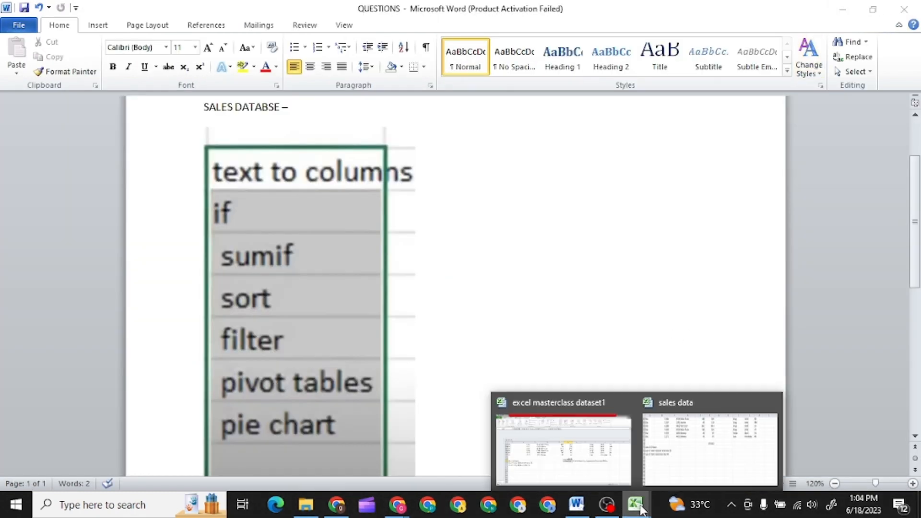
pyautogui.click(669, 463)
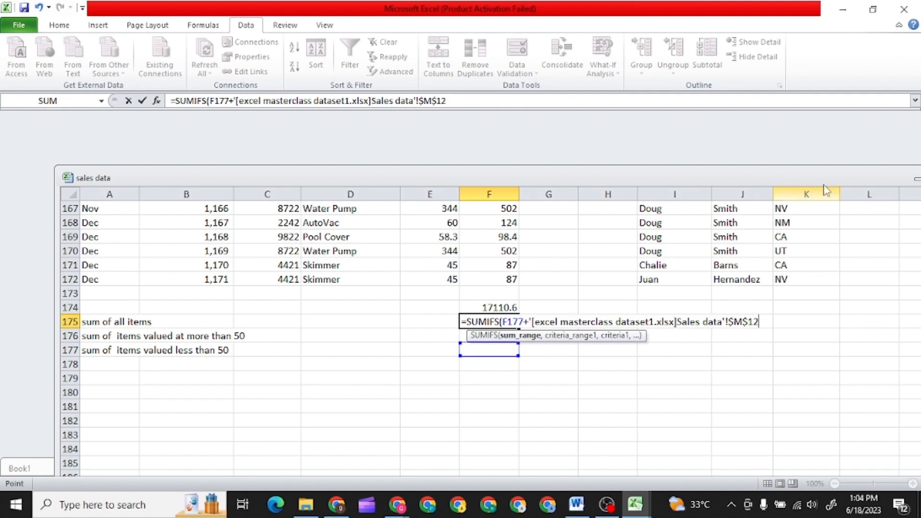
pyautogui.moveTo(821, 179); pyautogui.dragTo(736, 171)
pyautogui.click(857, 170)
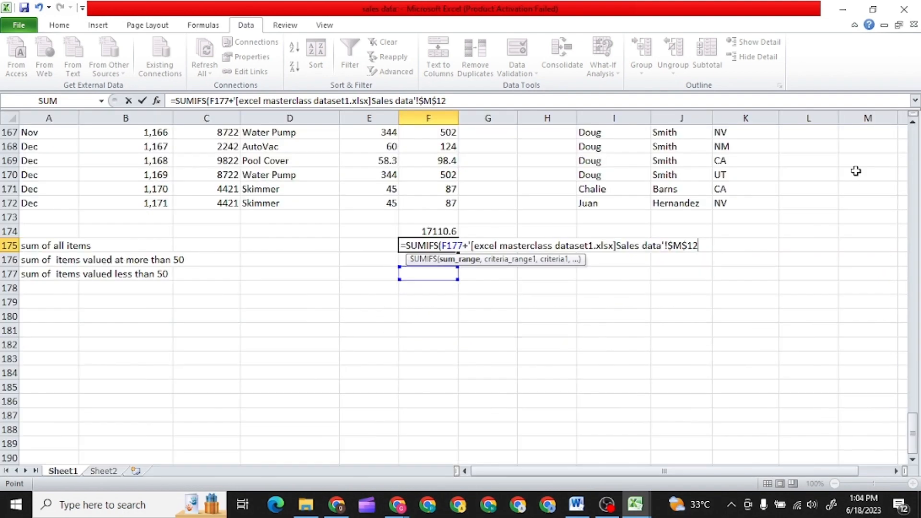
# Try to add the whole Sale Price column F to the sum range of the SUMIFS formula in F175
pyautogui.scroll(19, 637, 257)
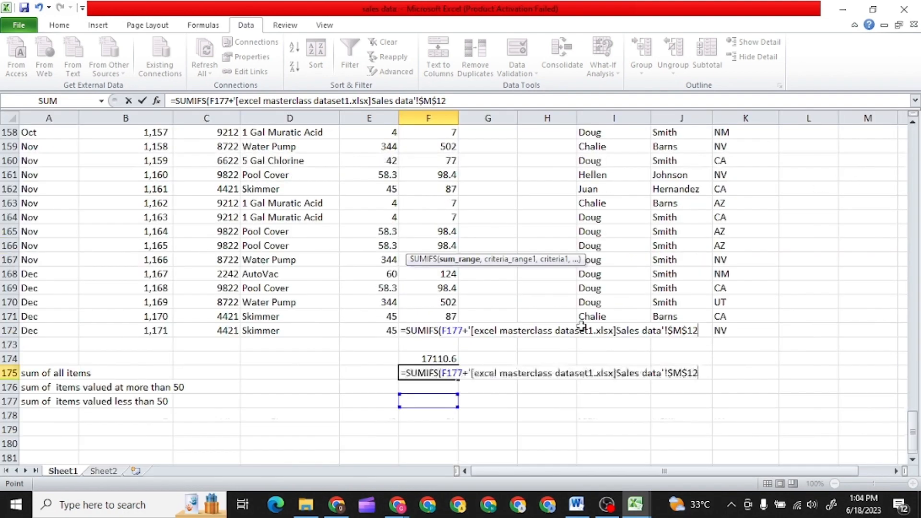
pyautogui.click(435, 118)
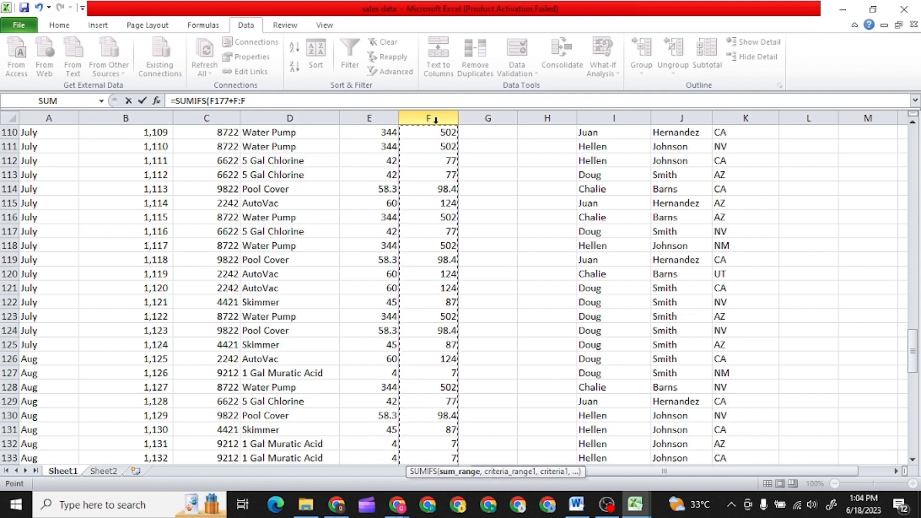
pyautogui.scroll(-15, 444, 322)
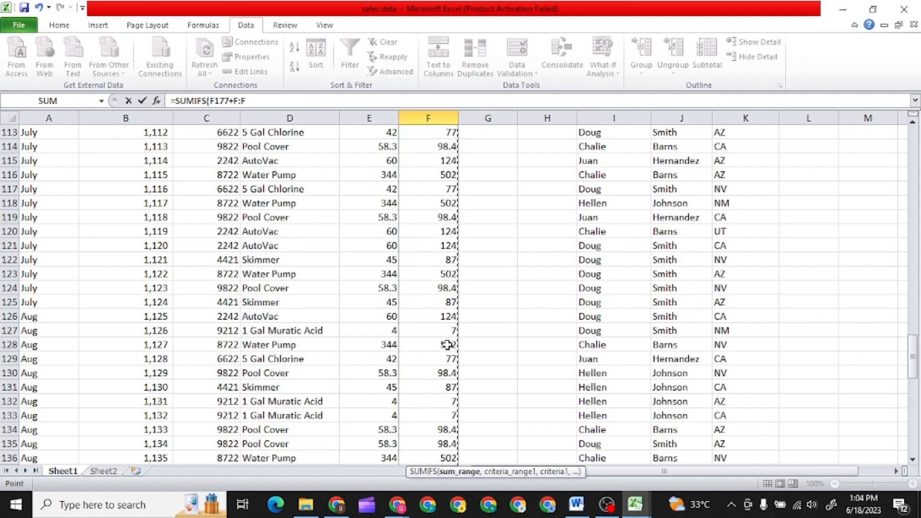
pyautogui.scroll(20, 446, 344)
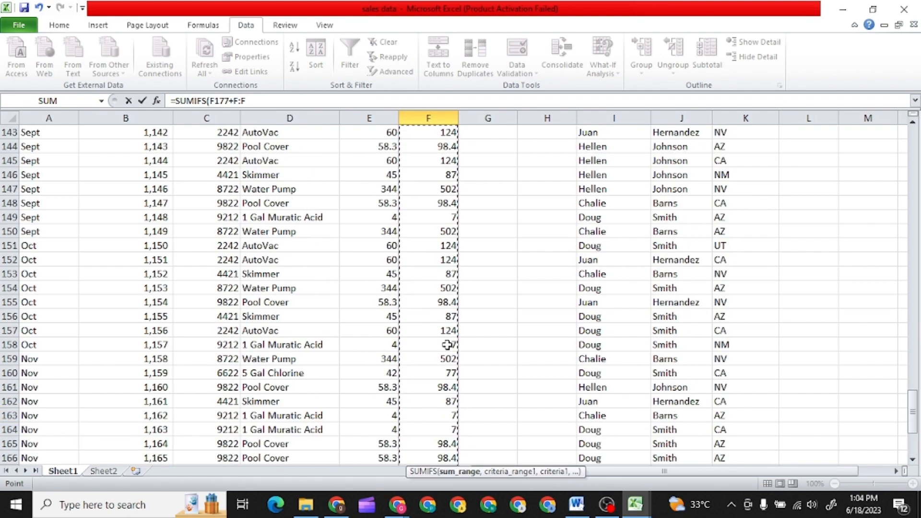
pyautogui.scroll(20, 447, 345)
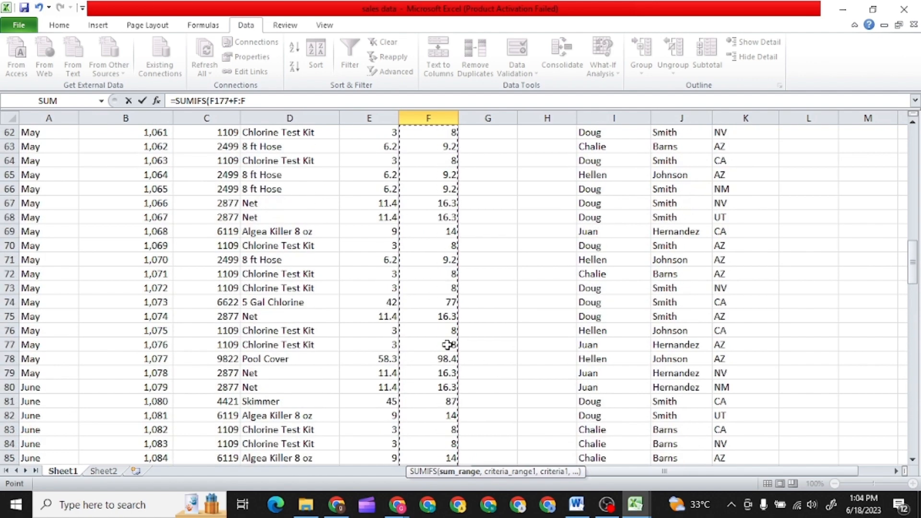
pyautogui.scroll(2, 444, 345)
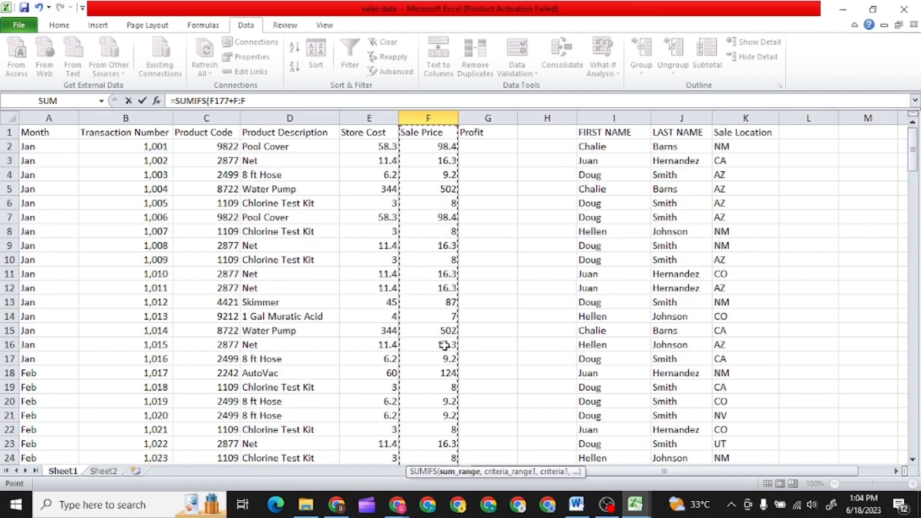
pyautogui.click(811, 286)
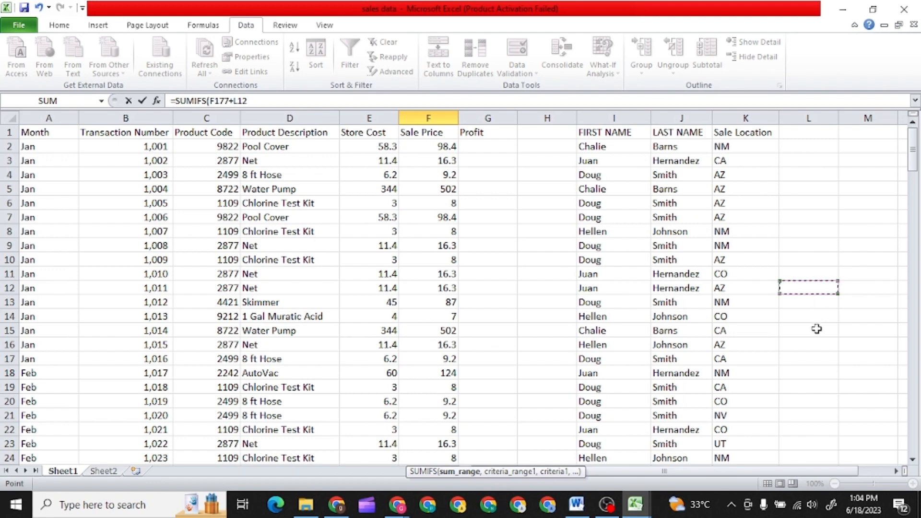
pyautogui.scroll(-1, 525, 373)
pyautogui.scroll(1, 524, 373)
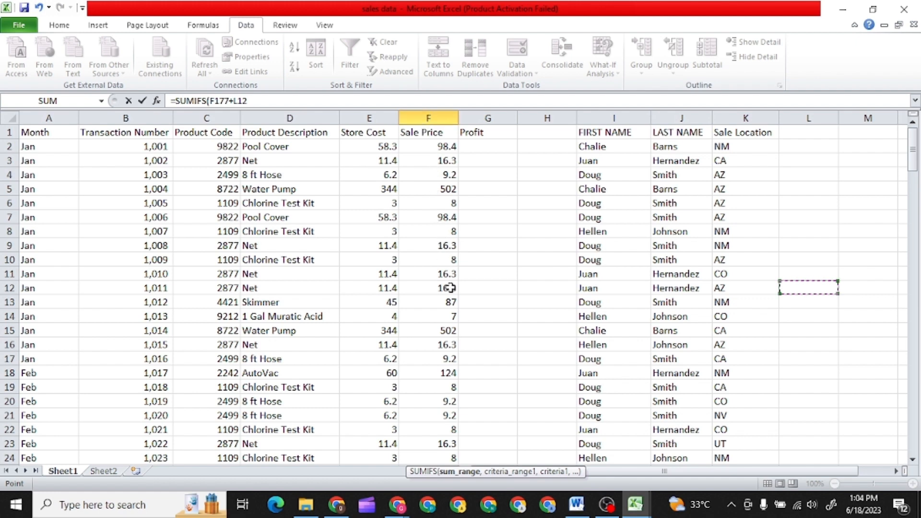
pyautogui.scroll(-2, 451, 289)
pyautogui.scroll(2, 453, 290)
# Check the topic list in the QUESTIONS document in Word and return to the sales data workbook
pyautogui.click(577, 504)
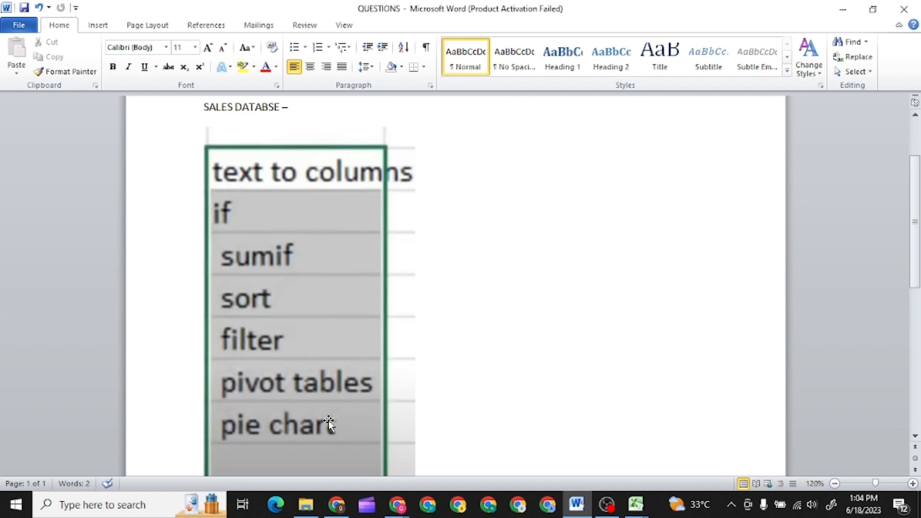
pyautogui.moveTo(636, 504)
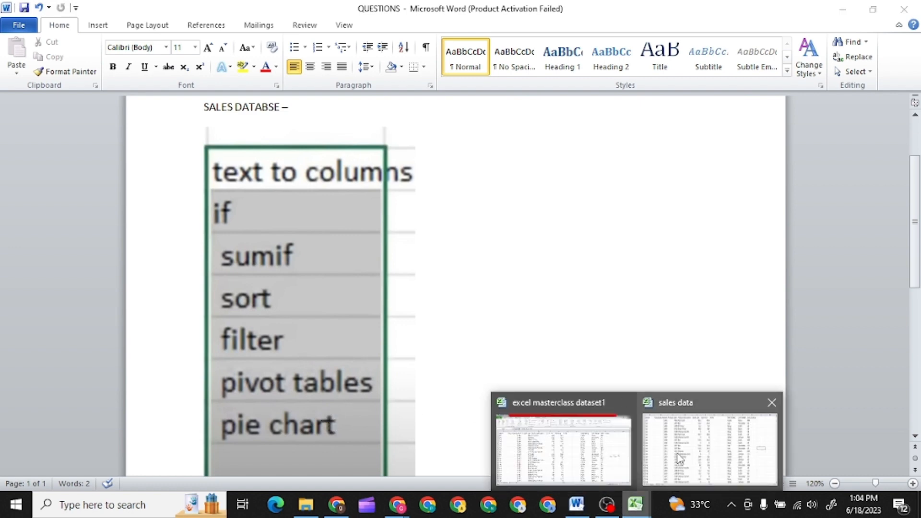
pyautogui.click(680, 459)
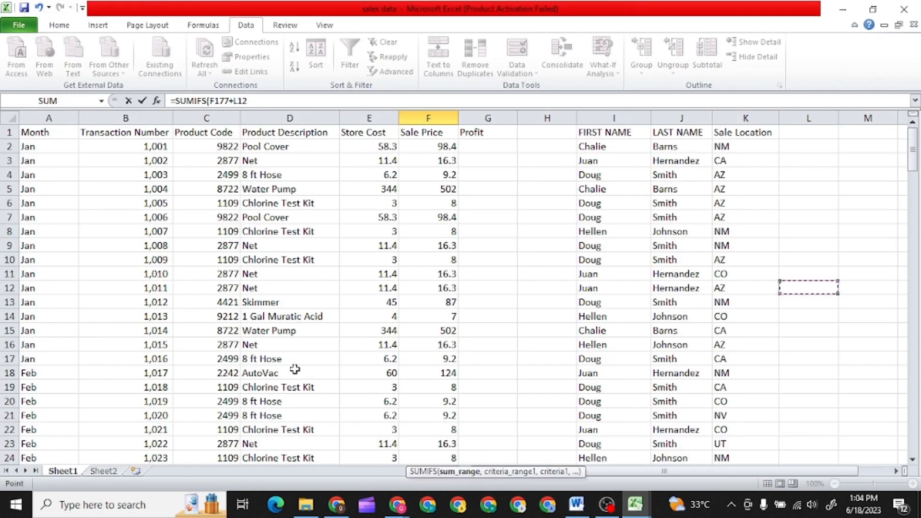
# Try to use the LAST NAME column J as a reference in the unfinished SUMIFS formula
pyautogui.click(683, 131)
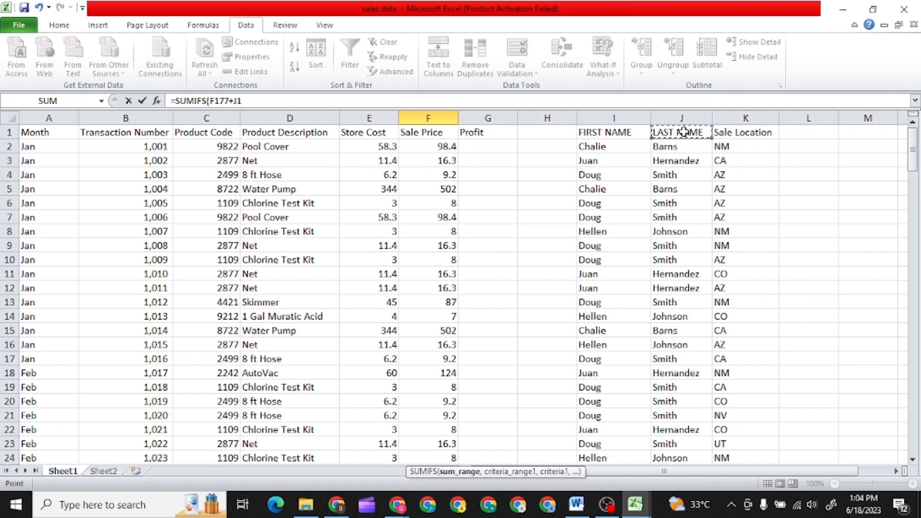
pyautogui.click(683, 120)
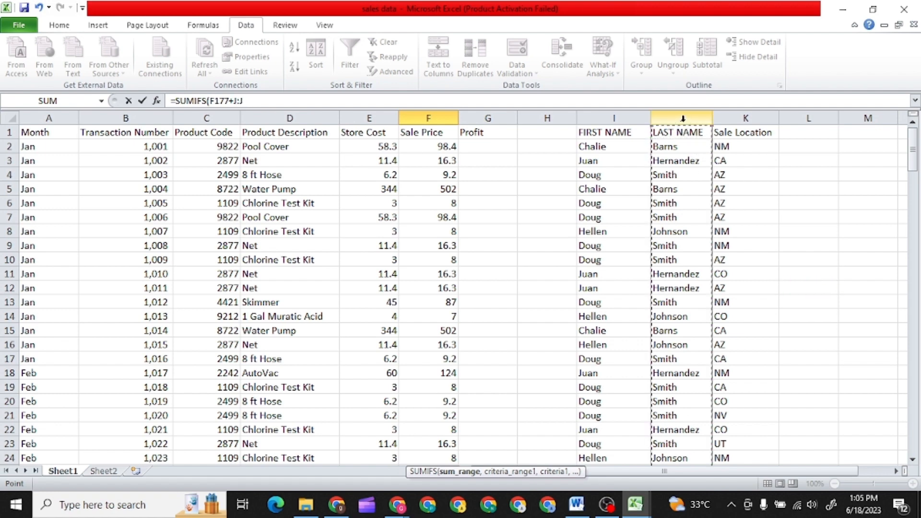
pyautogui.click(685, 149)
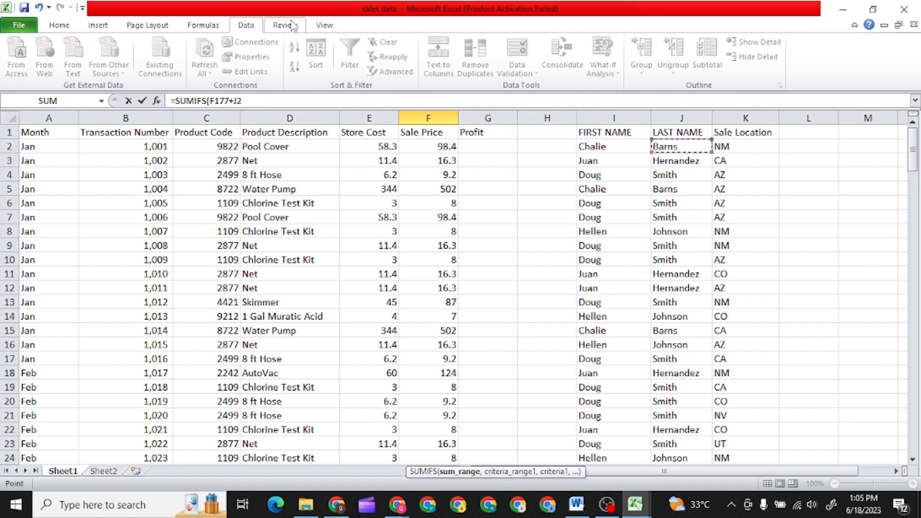
pyautogui.click(683, 117)
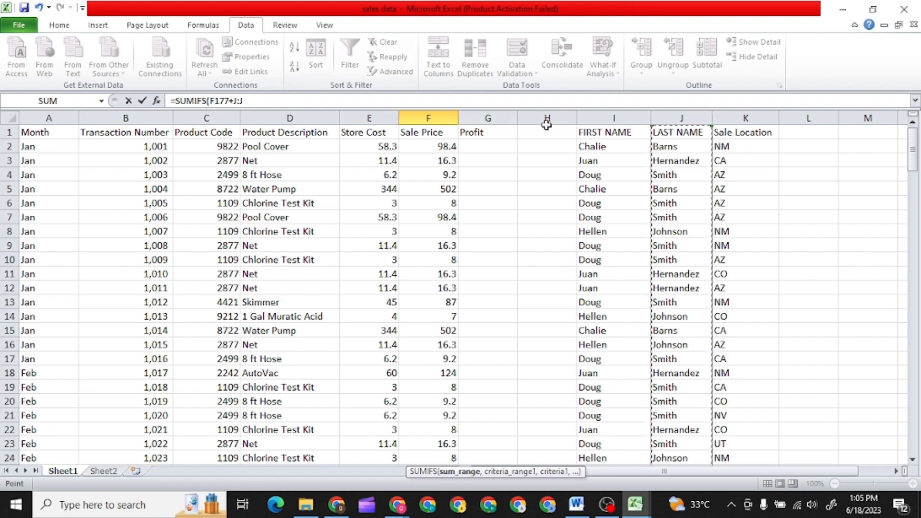
pyautogui.click(798, 217)
# Clear the SUMIFS formula from cell F175 below the sales records and select cell F177
pyautogui.scroll(-14, 498, 378)
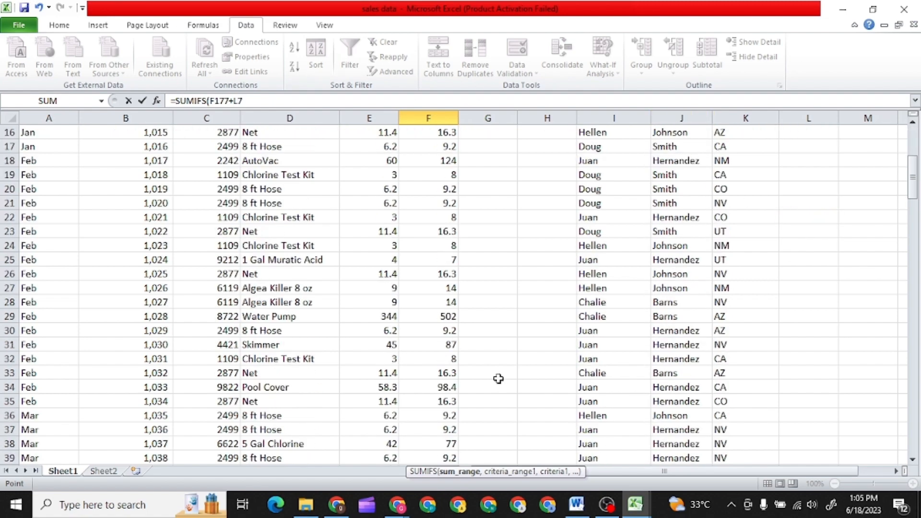
pyautogui.scroll(-20, 498, 379)
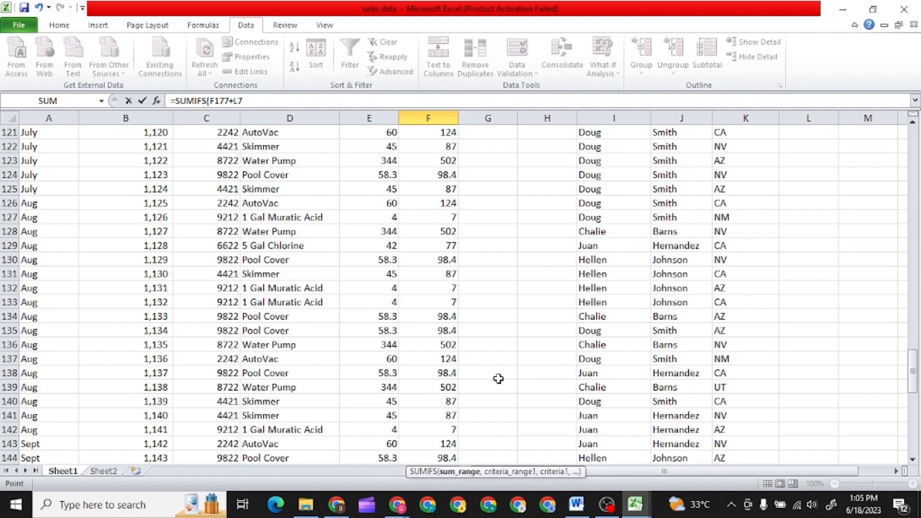
pyautogui.scroll(-5, 498, 379)
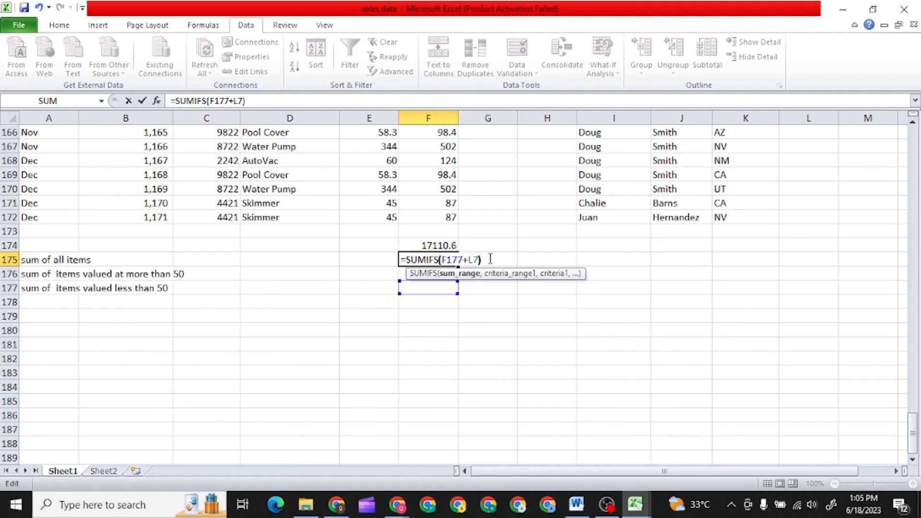
pyautogui.press('Return')
pyautogui.click(462, 289)
pyautogui.doubleClick(460, 262)
pyautogui.moveTo(487, 262); pyautogui.dragTo(400, 262)
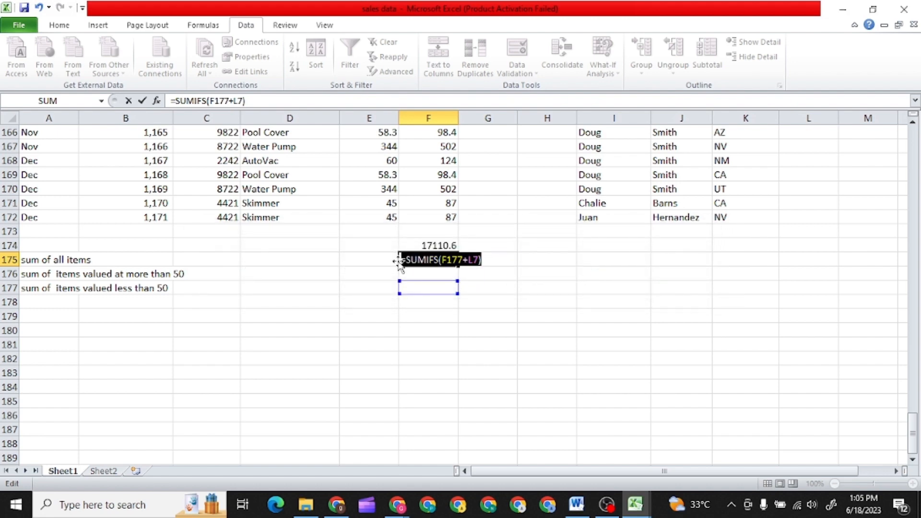
pyautogui.press('Delete')
pyautogui.click(426, 286)
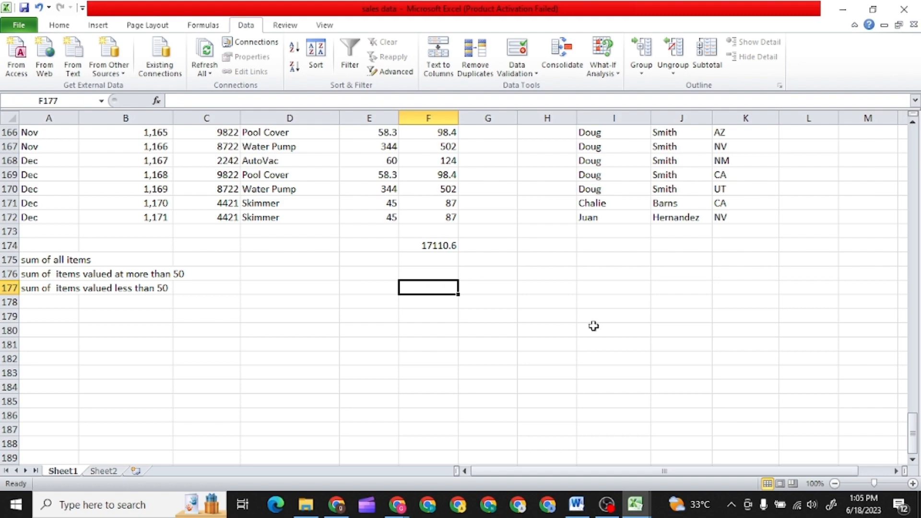
# Return to the header row of the sales records and select the LAST NAME column J
pyautogui.scroll(8, 595, 327)
pyautogui.scroll(20, 594, 326)
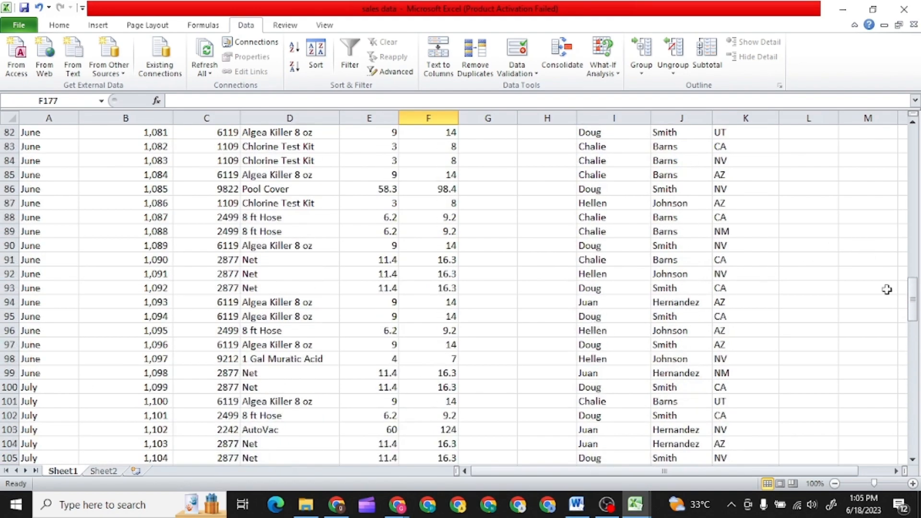
pyautogui.moveTo(910, 295); pyautogui.dragTo(911, 246)
pyautogui.moveTo(903, 231); pyautogui.dragTo(904, 130)
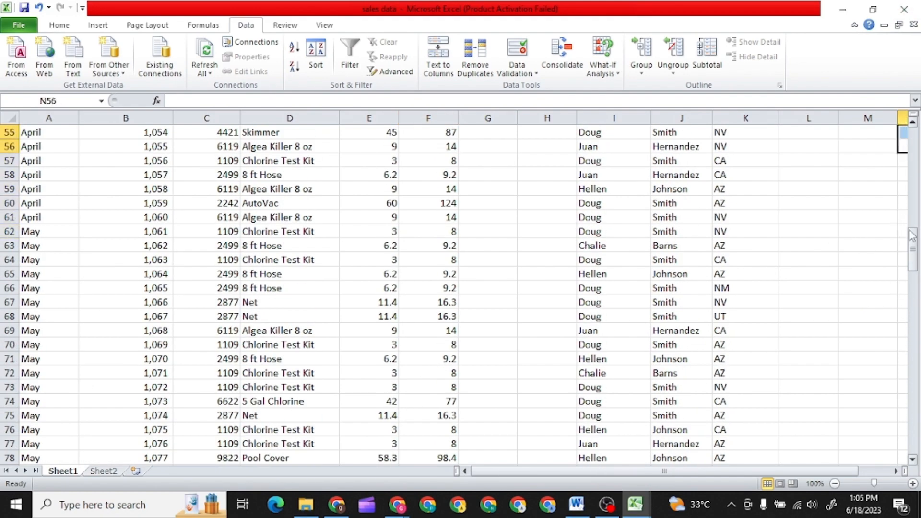
pyautogui.moveTo(913, 232); pyautogui.dragTo(913, 137)
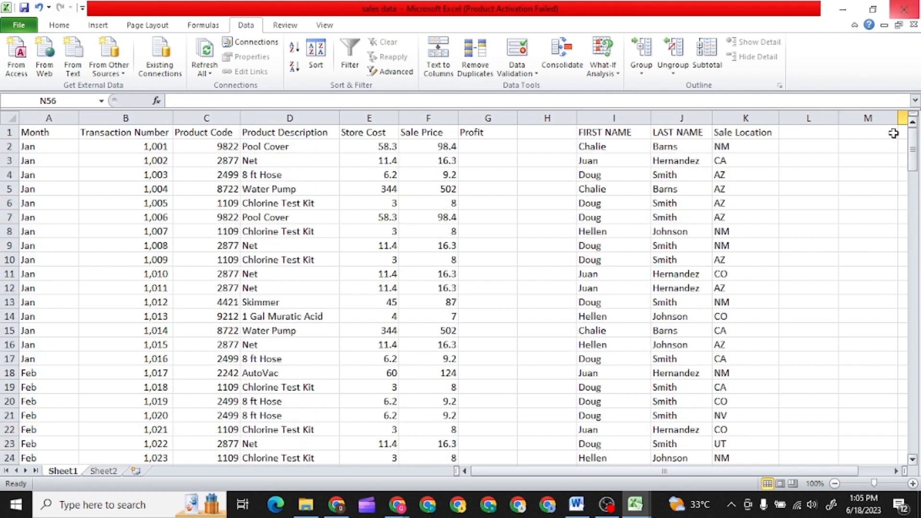
pyautogui.click(624, 116)
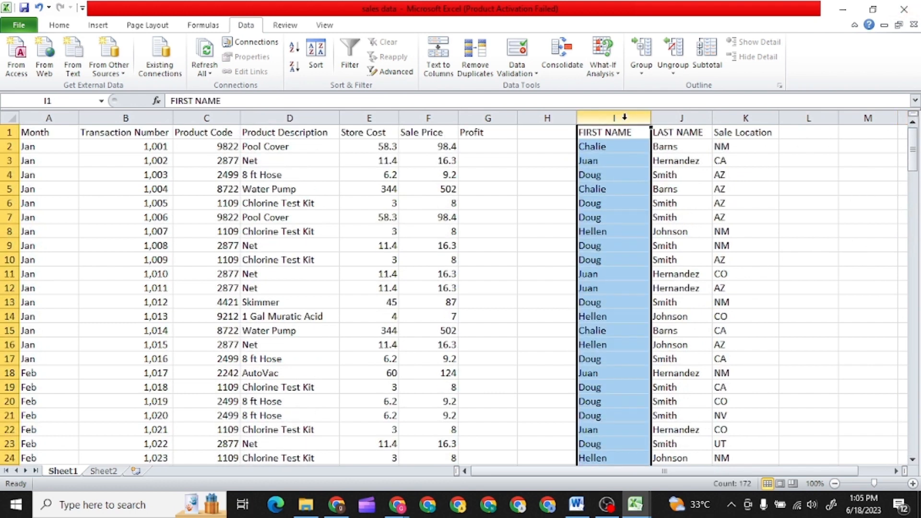
pyautogui.click(681, 118)
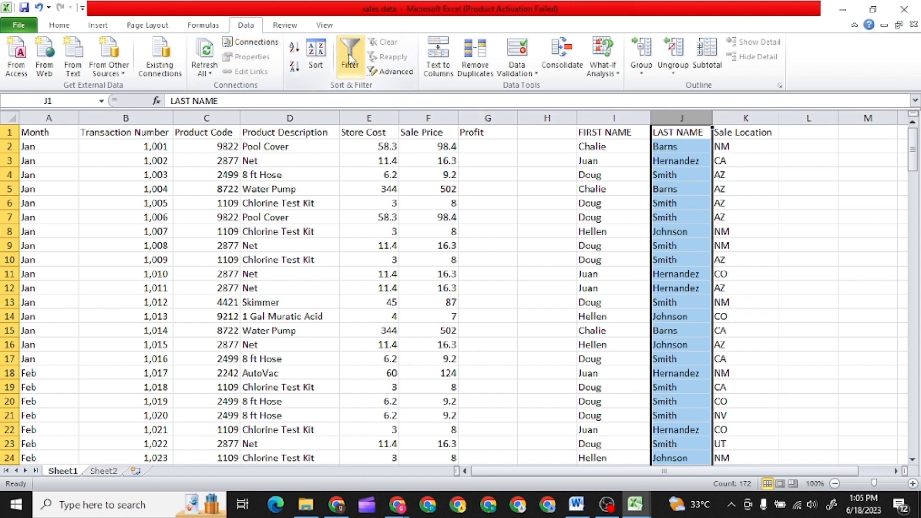
# Sort by LAST NAME on values from A to Z with the selection expanded, and check the sorted records
pyautogui.click(315, 62)
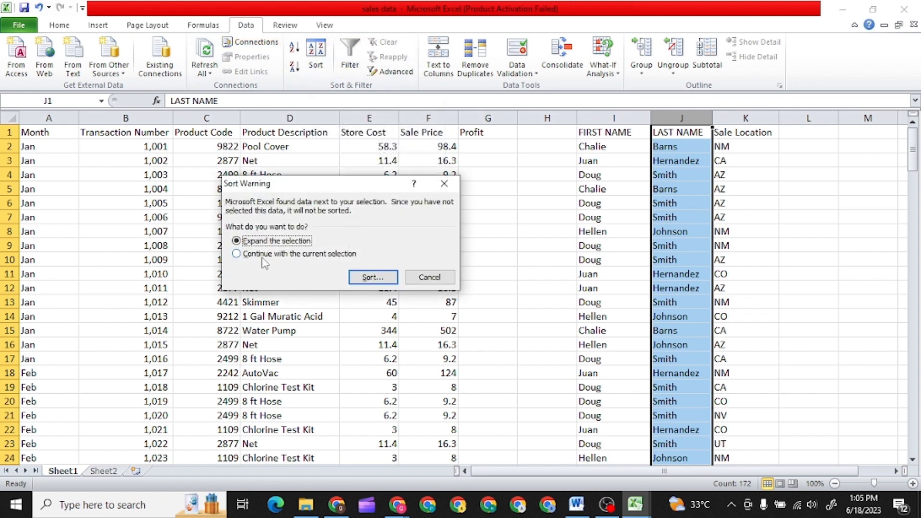
pyautogui.click(386, 281)
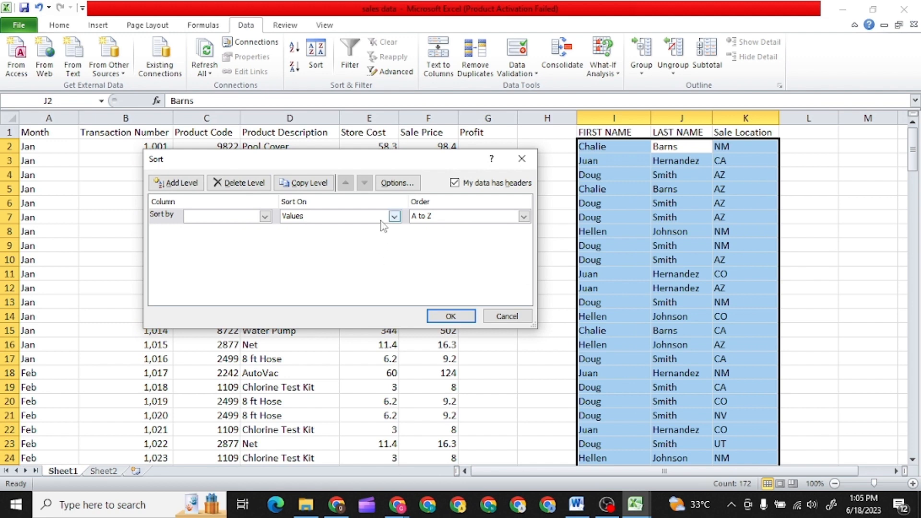
pyautogui.click(393, 216)
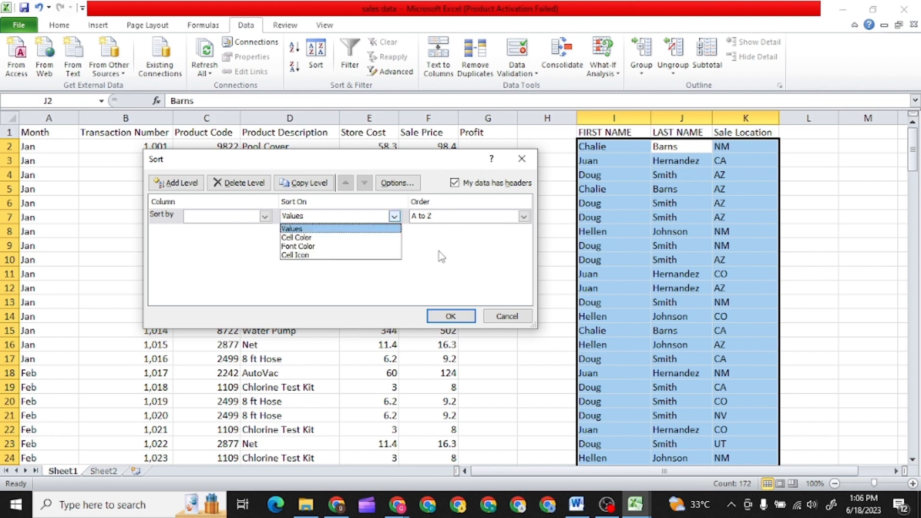
pyautogui.click(393, 278)
pyautogui.click(265, 217)
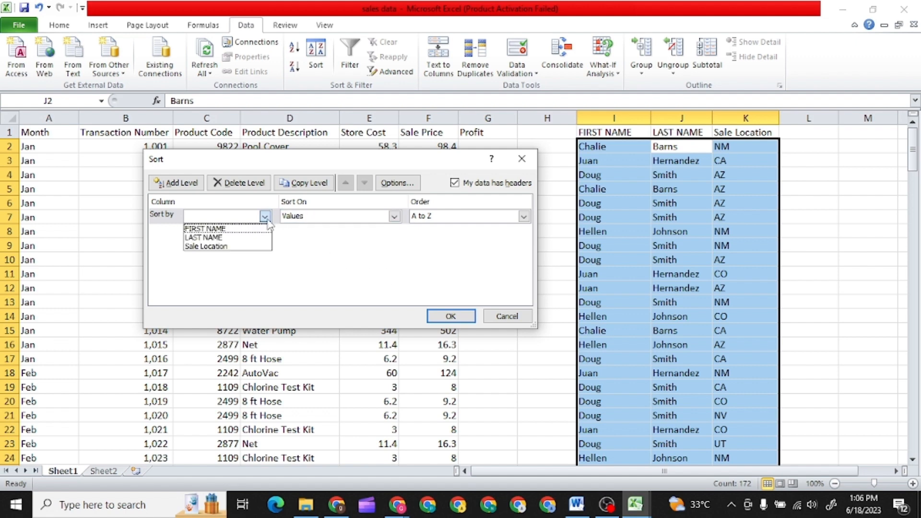
pyautogui.click(230, 238)
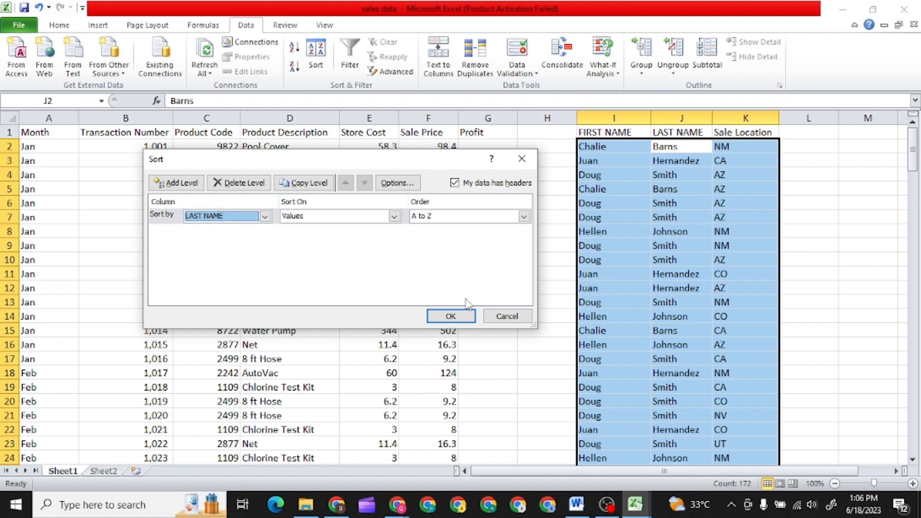
pyautogui.click(452, 315)
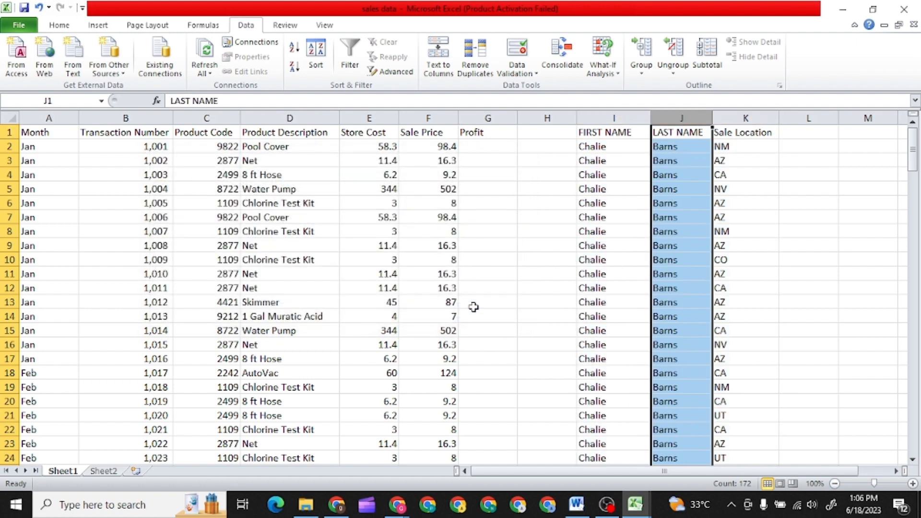
pyautogui.click(809, 202)
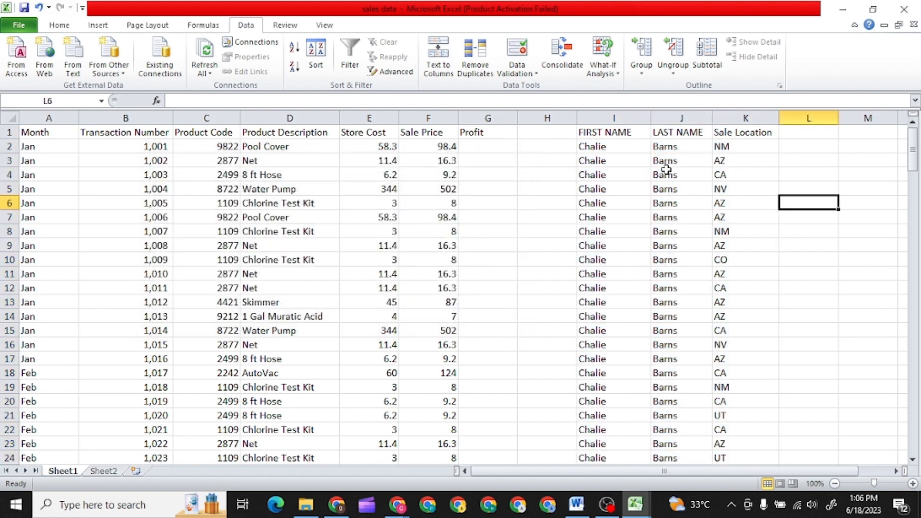
pyautogui.scroll(-11, 667, 192)
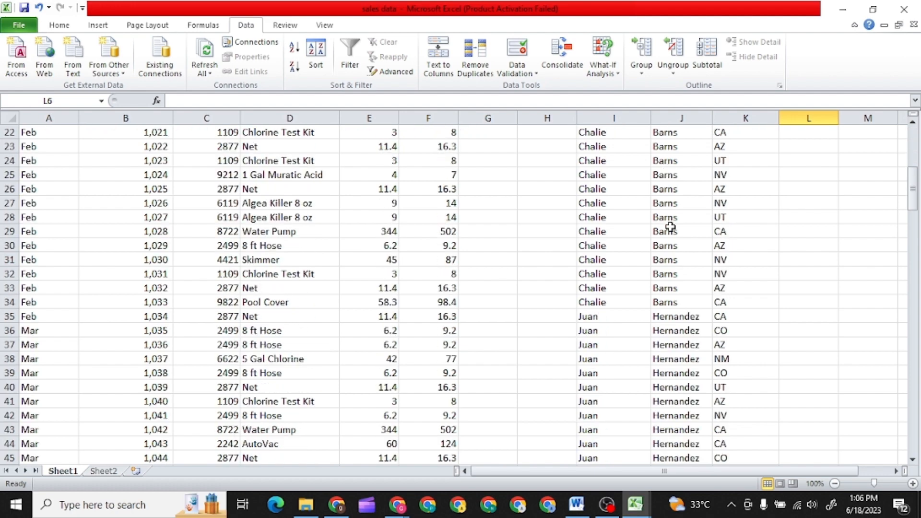
pyautogui.scroll(9, 669, 223)
pyautogui.scroll(2, 670, 226)
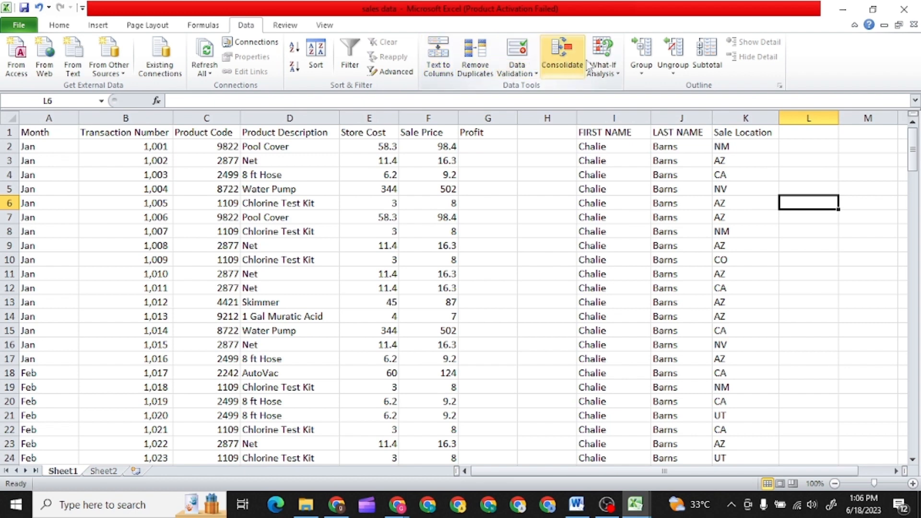
# Sort the FIRST NAME, LAST NAME and Sale Location block by FIRST NAME from A to Z and look through the rows
pyautogui.click(322, 65)
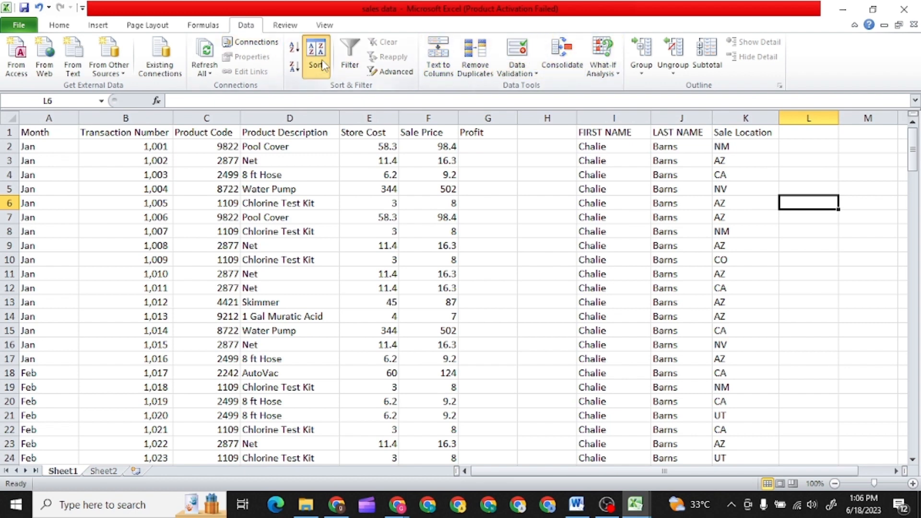
pyautogui.click(265, 216)
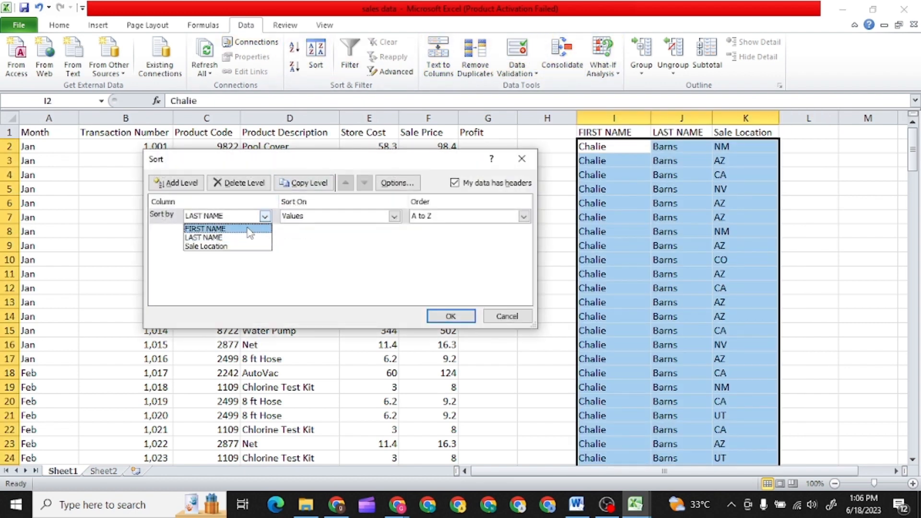
pyautogui.click(247, 233)
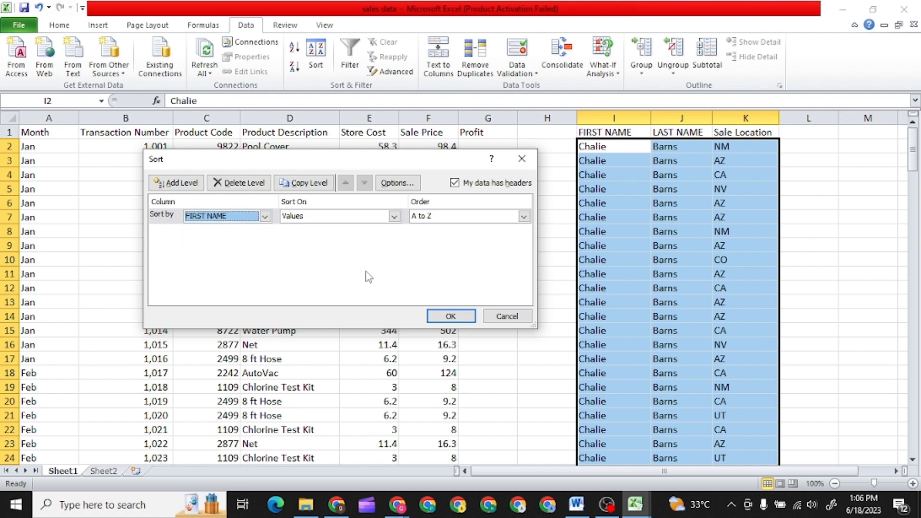
pyautogui.click(451, 316)
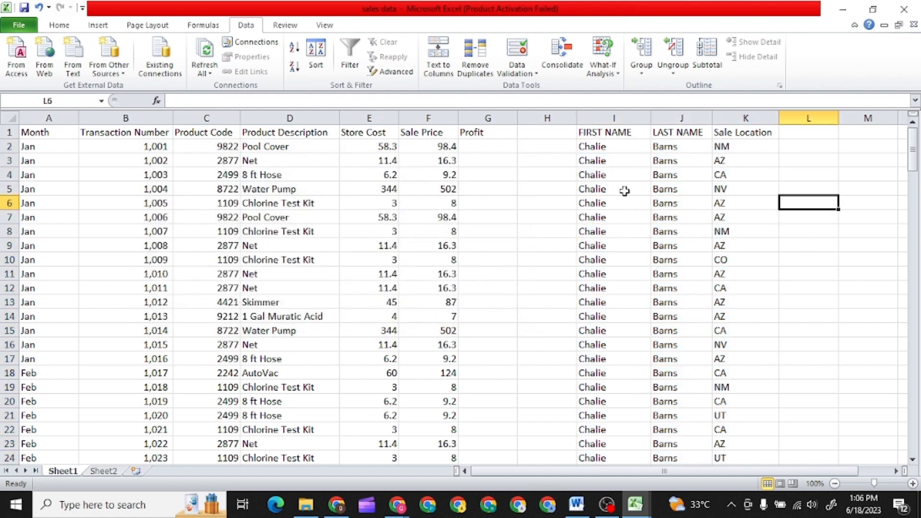
pyautogui.scroll(-11, 589, 167)
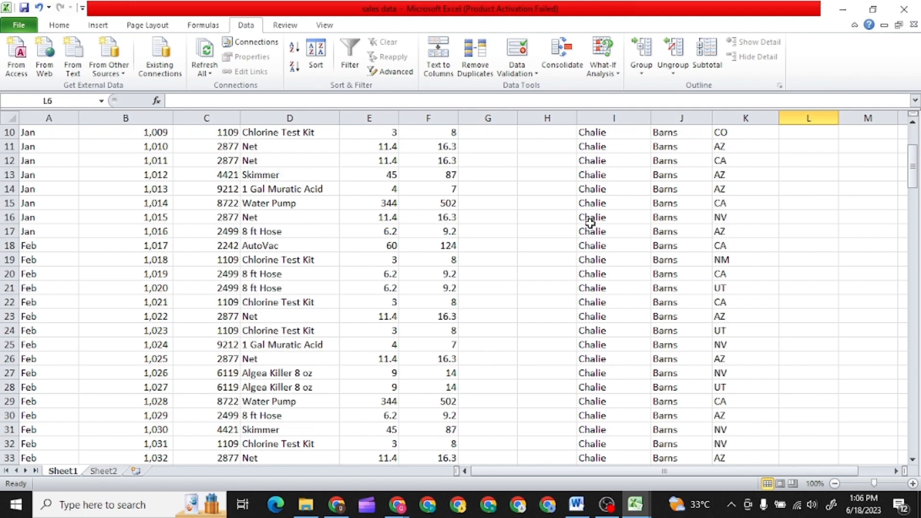
pyautogui.scroll(11, 607, 325)
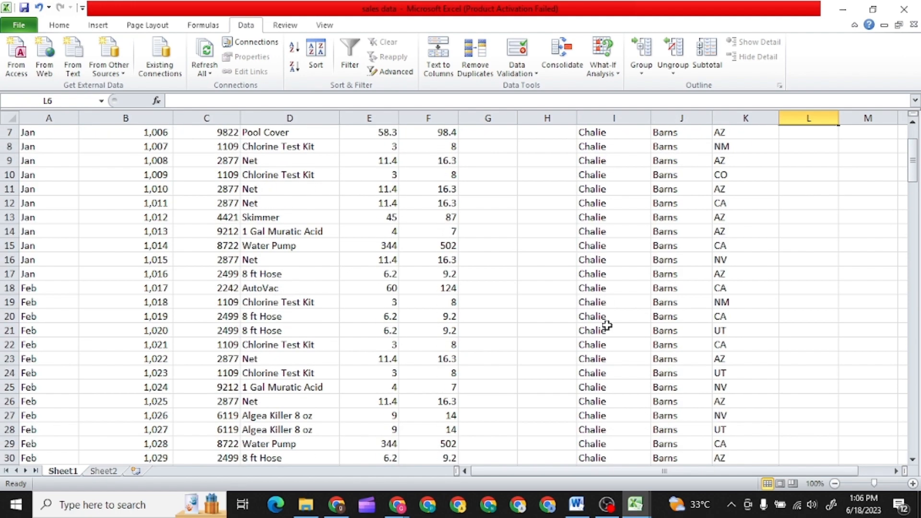
# Undo both the FIRST NAME sort and the LAST NAME sort
pyautogui.hotkey('ctrl', 'z')
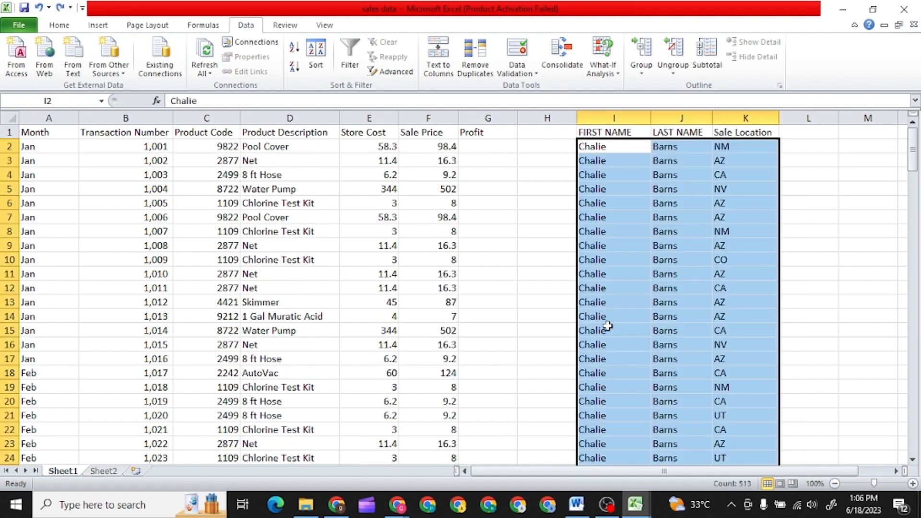
pyautogui.hotkey('ctrl', 'z')
# Turn on filters for the sales table and show only records with the third listed name in the FIRST NAME column
pyautogui.click(551, 244)
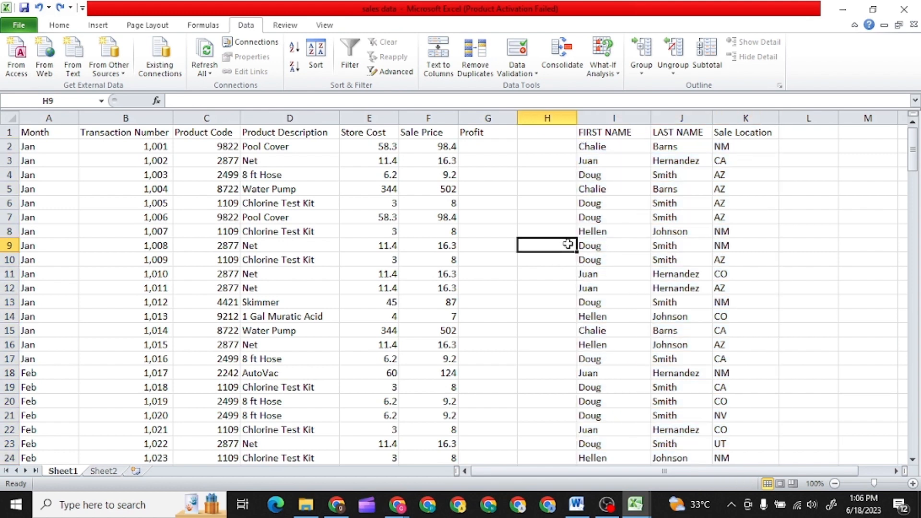
pyautogui.click(356, 58)
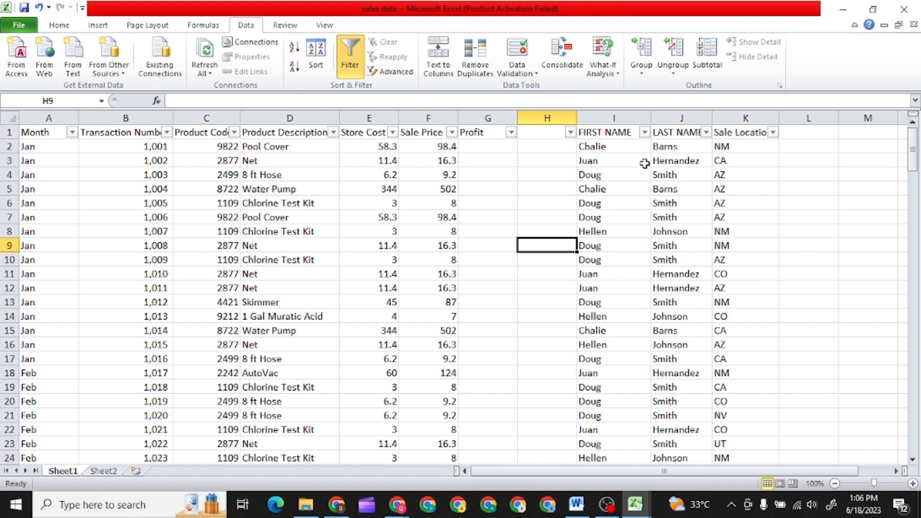
pyautogui.click(645, 134)
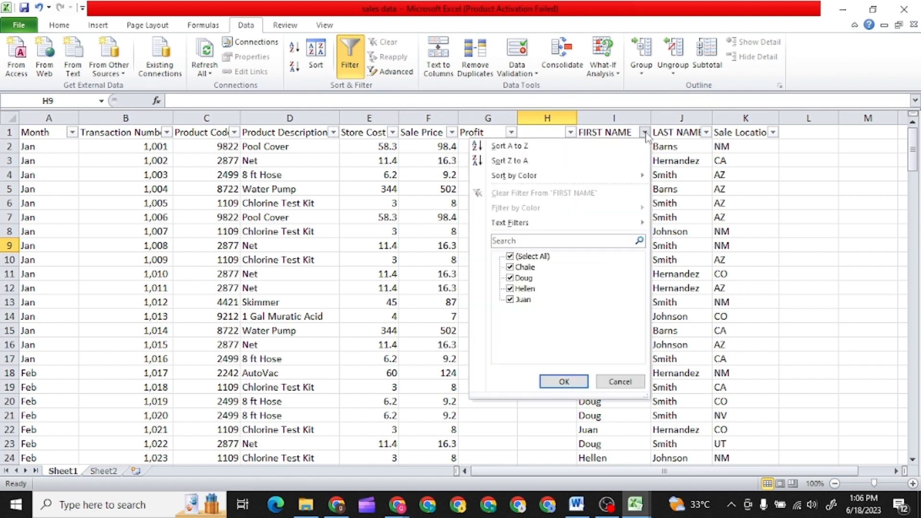
pyautogui.click(510, 256)
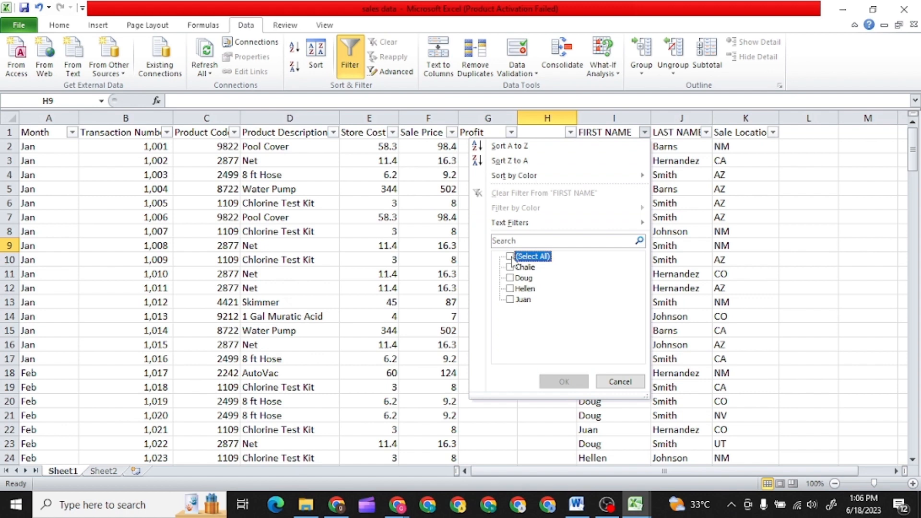
pyautogui.click(510, 289)
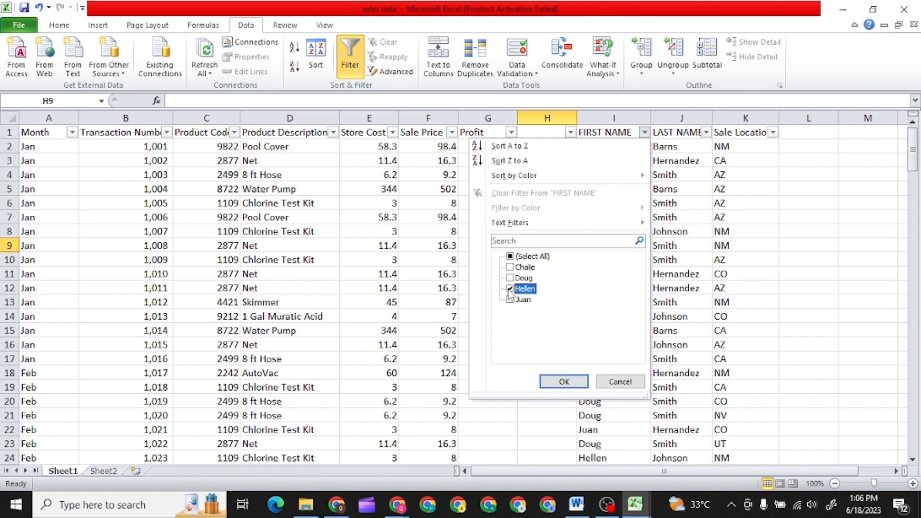
pyautogui.click(564, 382)
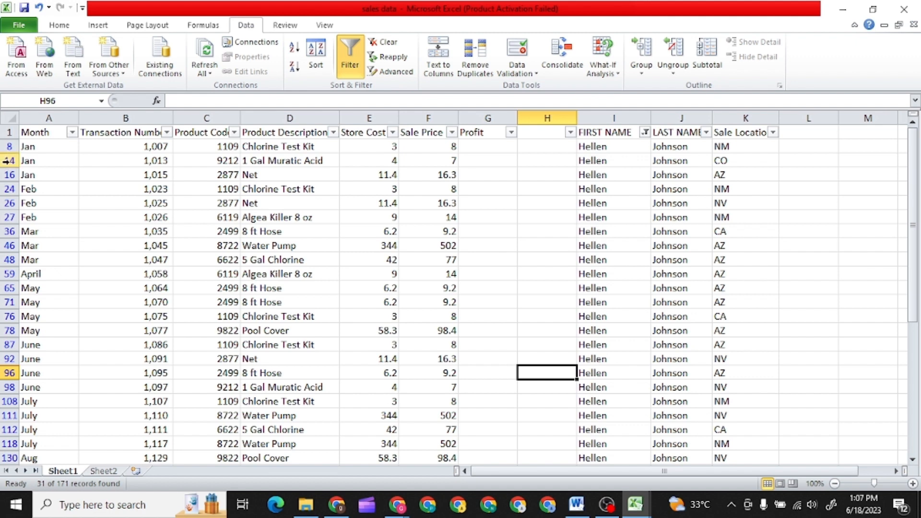
pyautogui.scroll(-2, 626, 254)
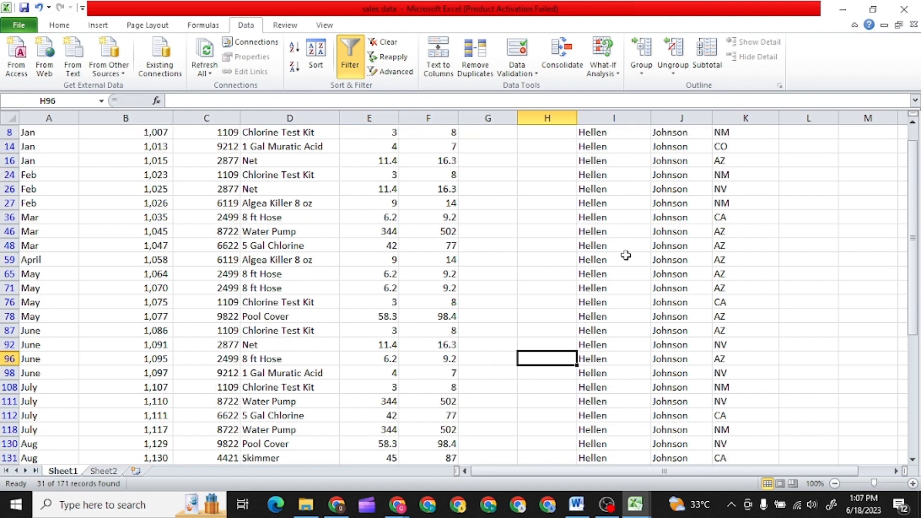
pyautogui.scroll(2, 628, 281)
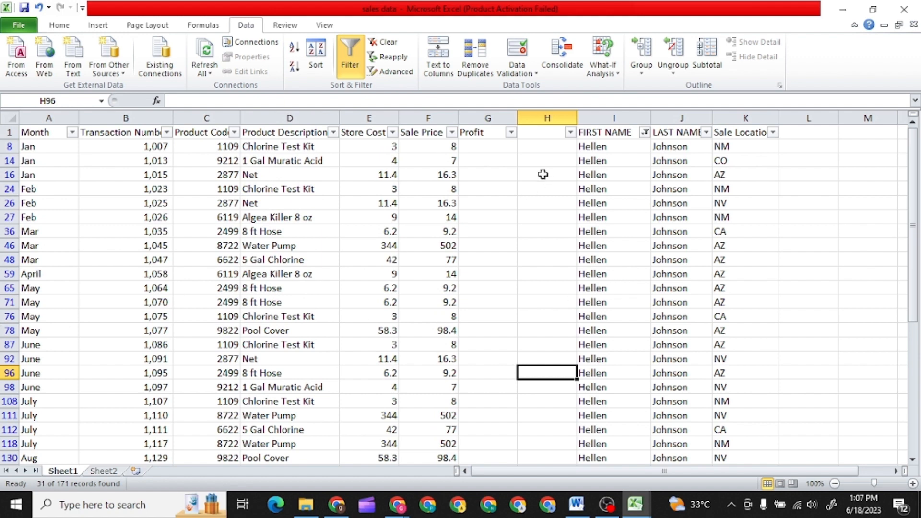
# Extend the FIRST NAME filter to also include records with the fourth listed name
pyautogui.click(646, 132)
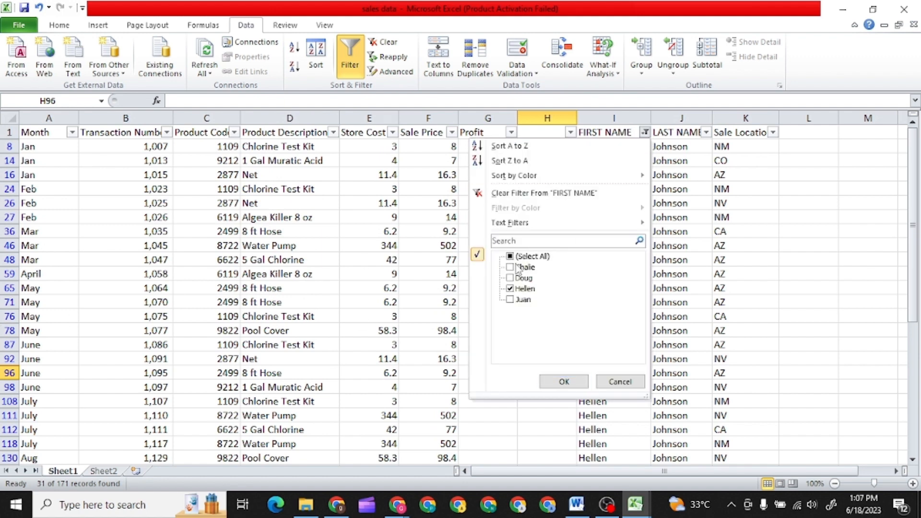
pyautogui.click(510, 300)
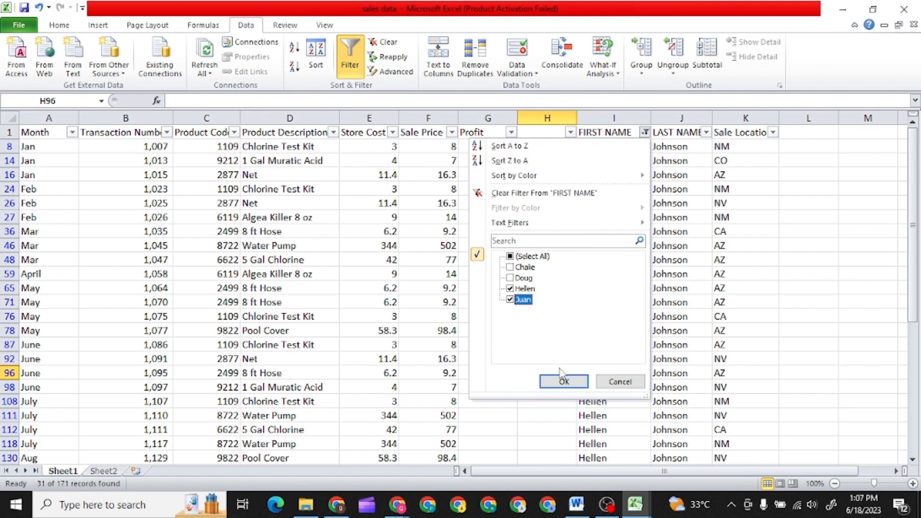
pyautogui.click(565, 381)
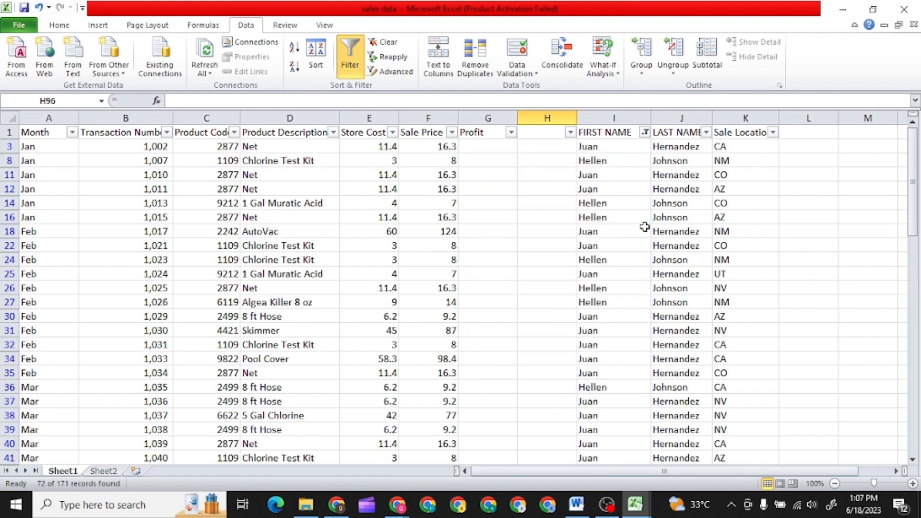
# Select all names in the FIRST NAME filter to show every sales record again
pyautogui.click(646, 133)
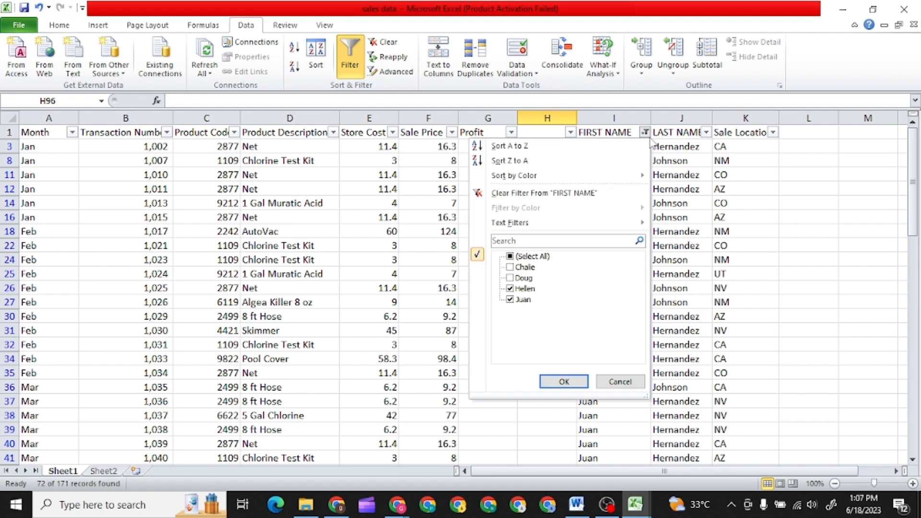
pyautogui.click(511, 257)
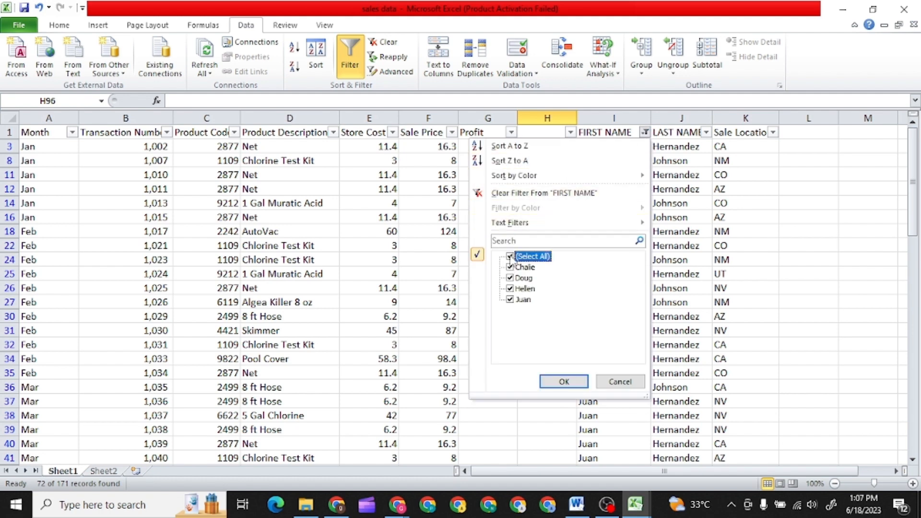
pyautogui.click(571, 379)
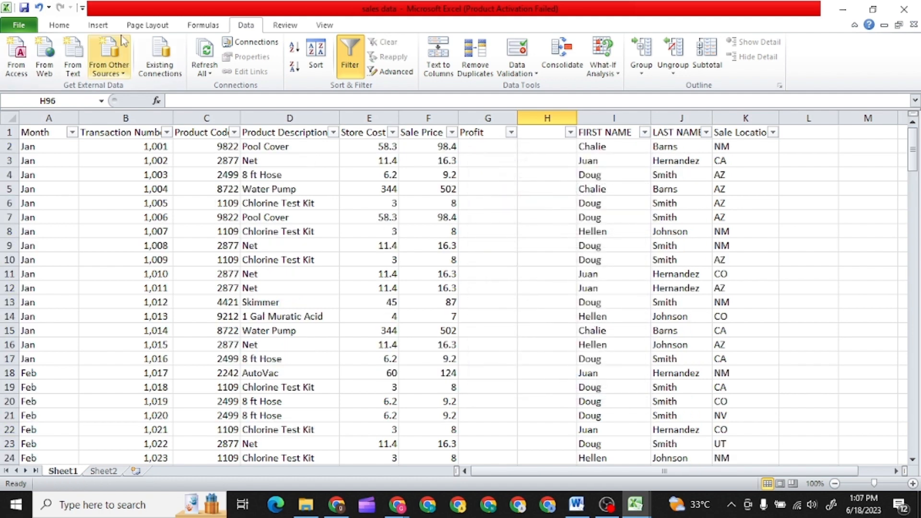
# Turn off the filters on the sales table and check the topic list in the QUESTIONS document
pyautogui.click(349, 60)
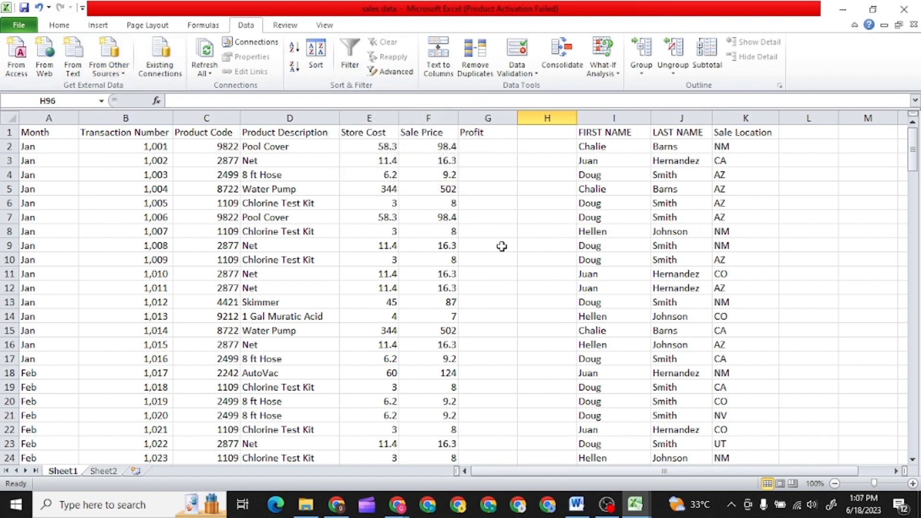
pyautogui.click(578, 506)
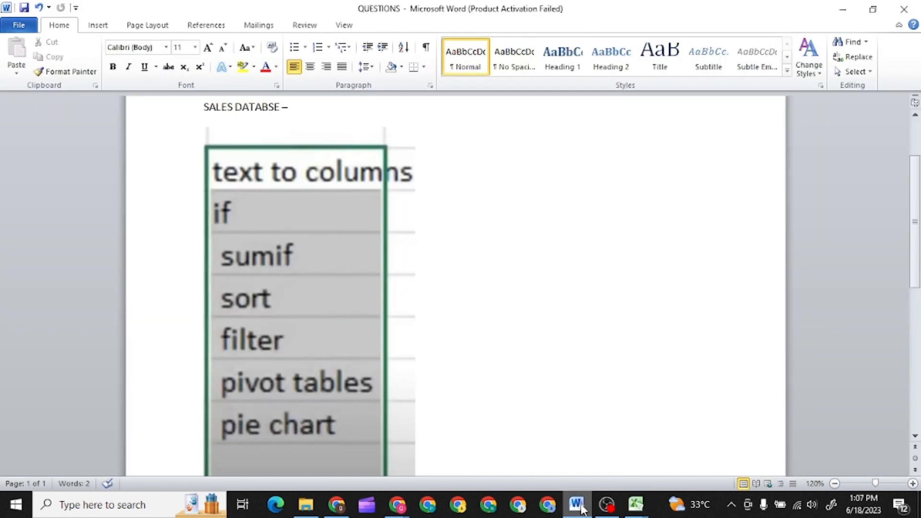
pyautogui.scroll(-3, 370, 307)
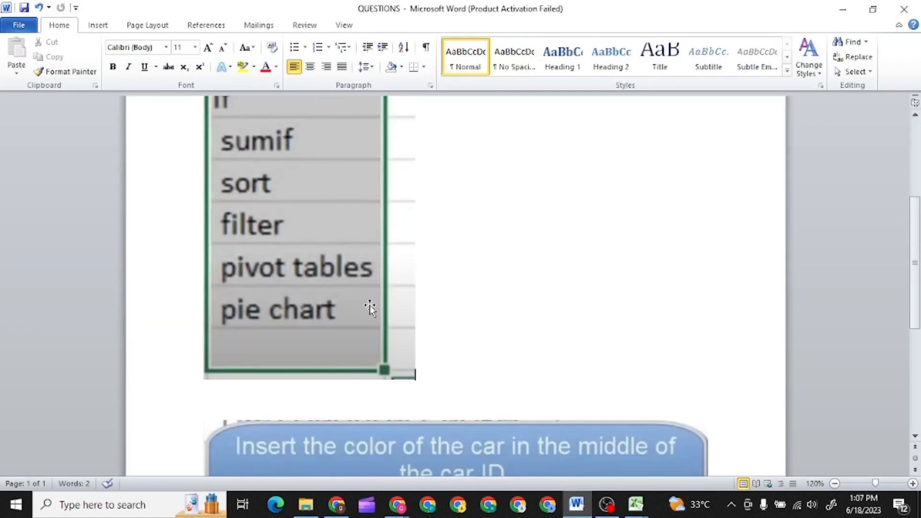
pyautogui.scroll(2, 369, 305)
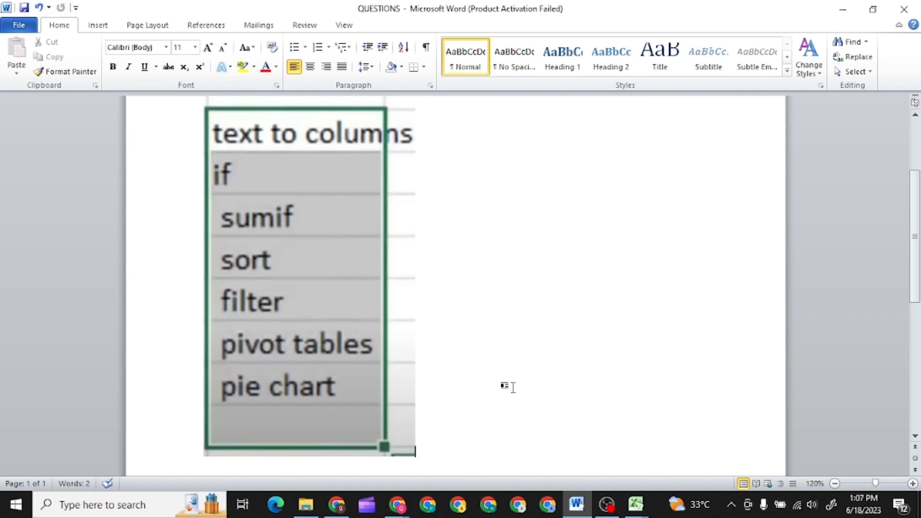
pyautogui.click(843, 9)
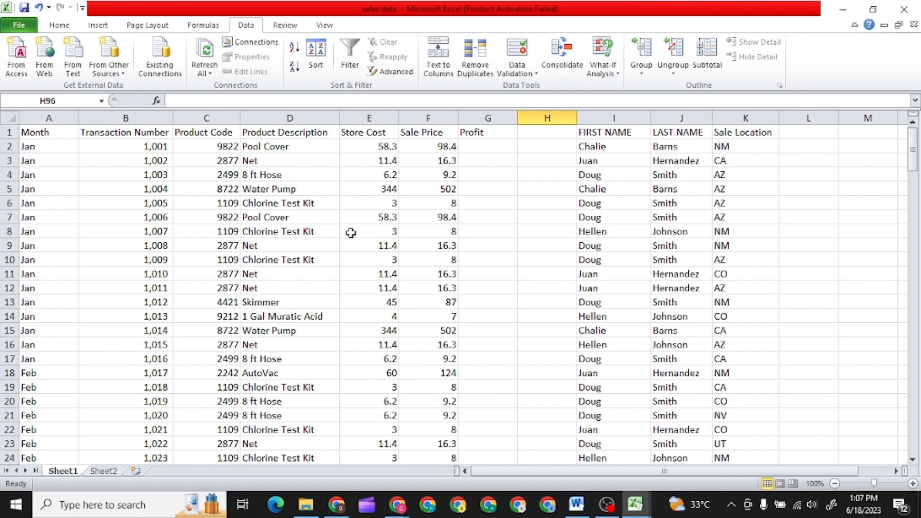
# Look through the sales records to examine how the rows are grouped by month
pyautogui.scroll(-20, 350, 233)
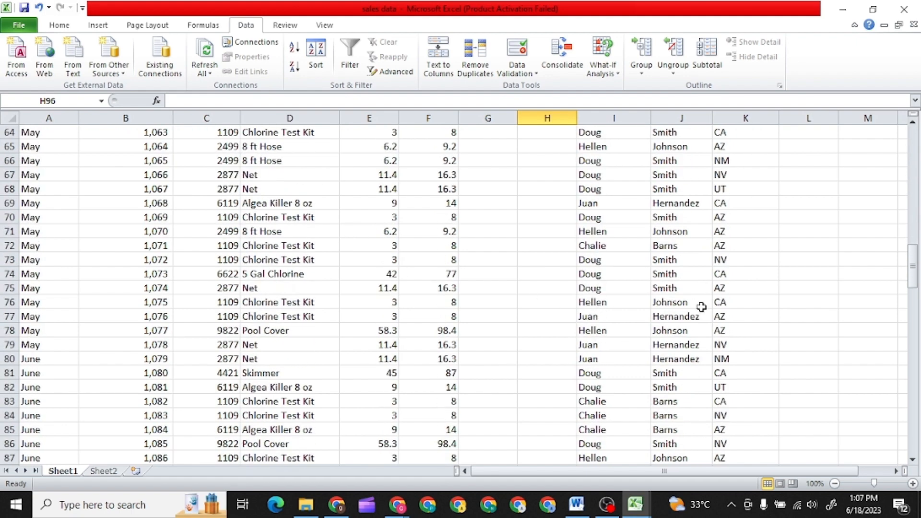
pyautogui.moveTo(914, 269); pyautogui.dragTo(914, 141)
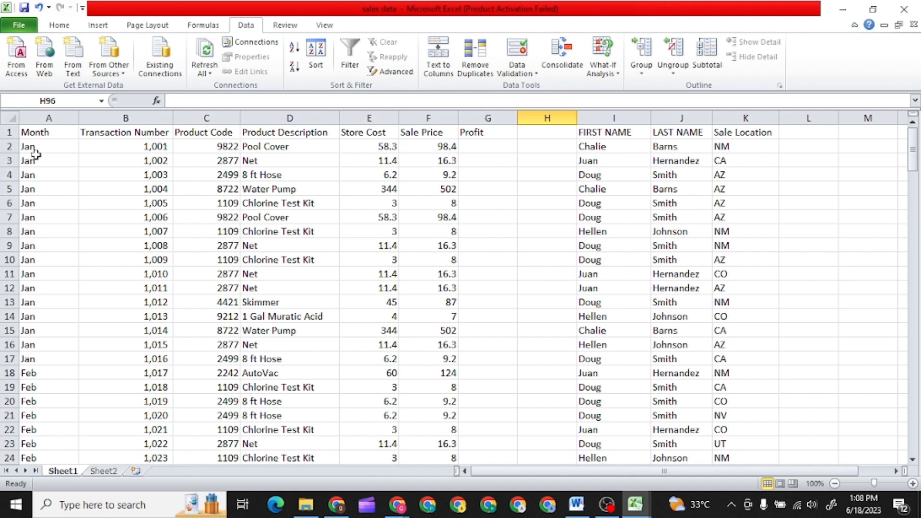
pyautogui.scroll(-10, 38, 376)
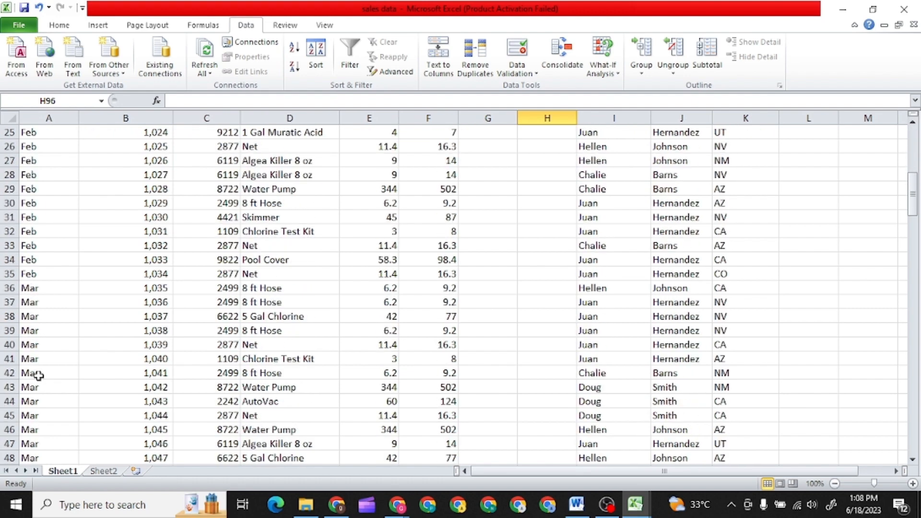
pyautogui.scroll(-8, 39, 376)
pyautogui.scroll(7, 39, 375)
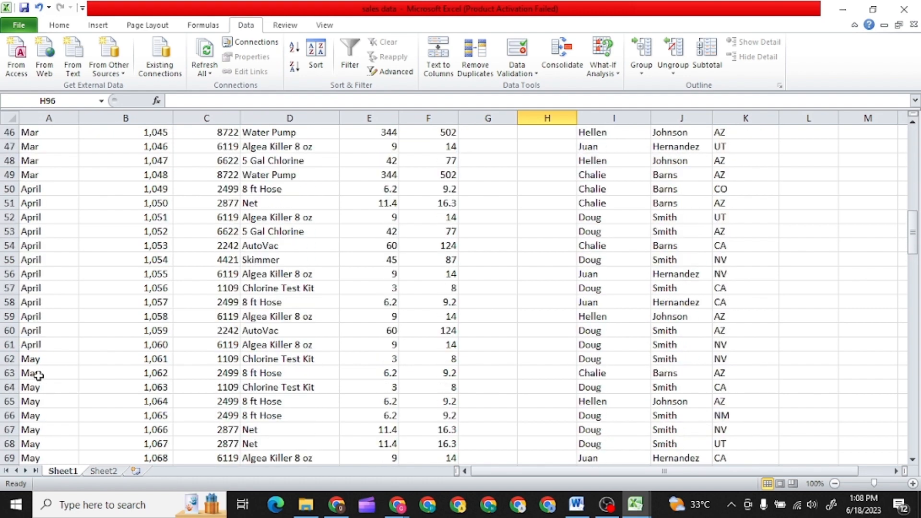
pyautogui.scroll(11, 38, 376)
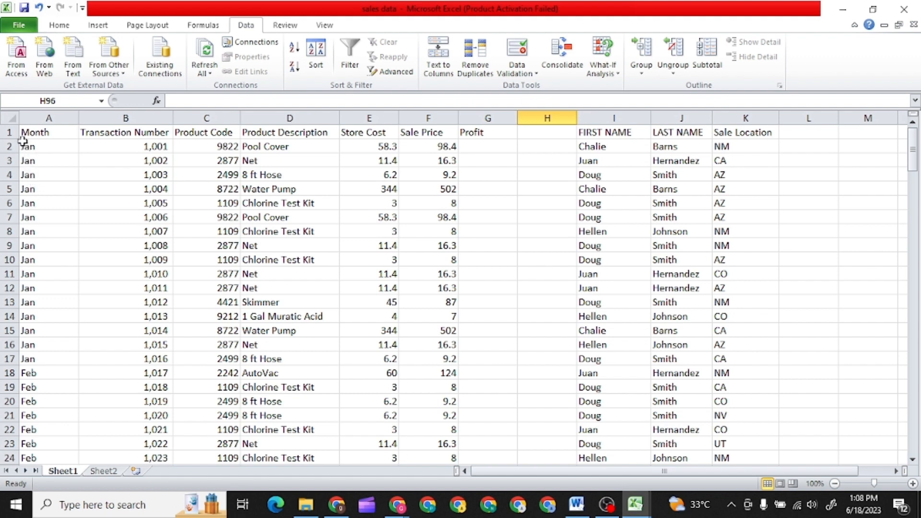
pyautogui.moveTo(24, 146); pyautogui.dragTo(168, 235)
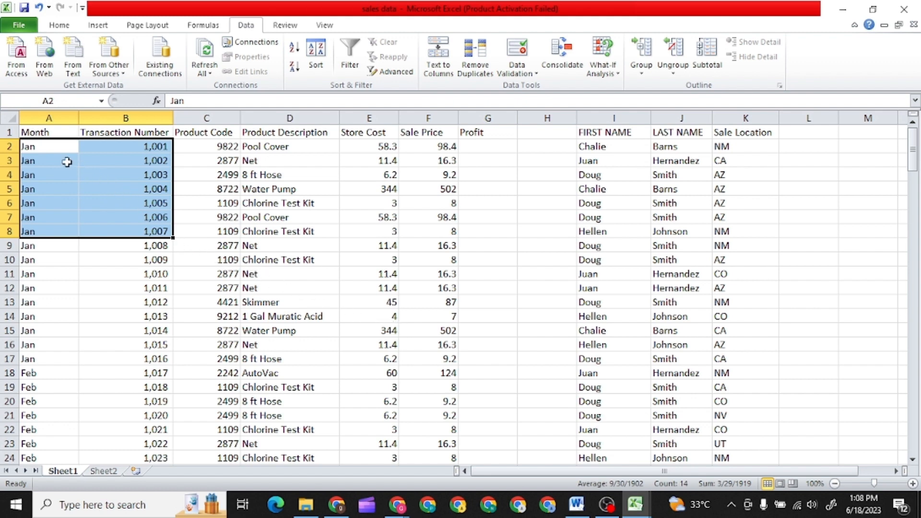
pyautogui.click(42, 150)
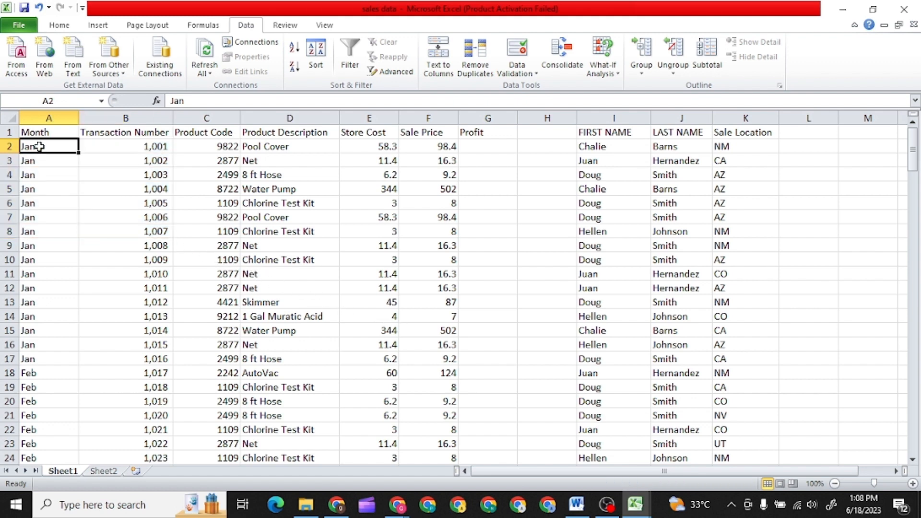
pyautogui.click(124, 158)
# Try to create a PivotTable on a new worksheet from the January records in A2:K17, without the header row
pyautogui.moveTo(29, 146); pyautogui.dragTo(777, 362)
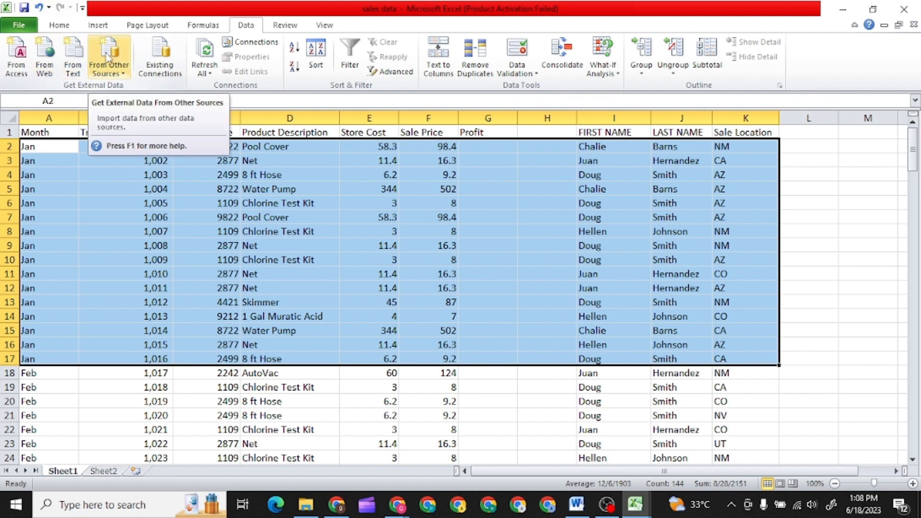
pyautogui.click(101, 27)
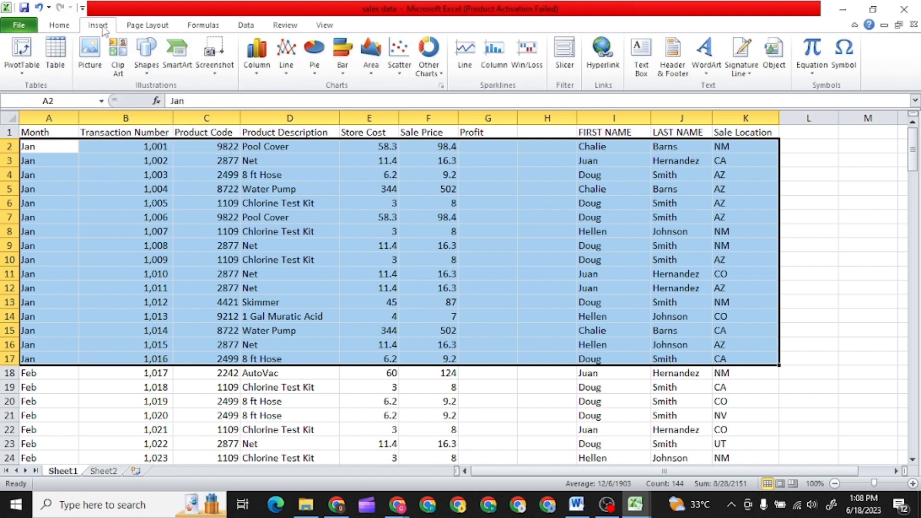
pyautogui.click(23, 69)
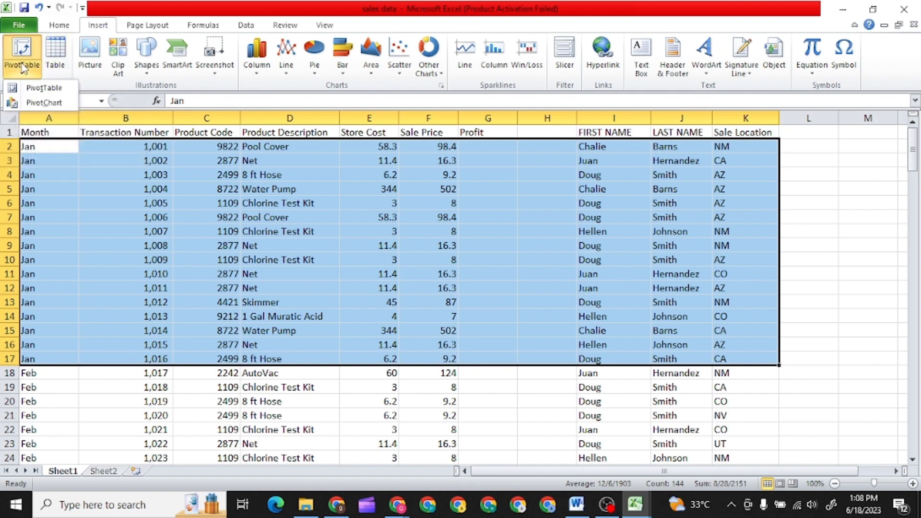
pyautogui.click(41, 89)
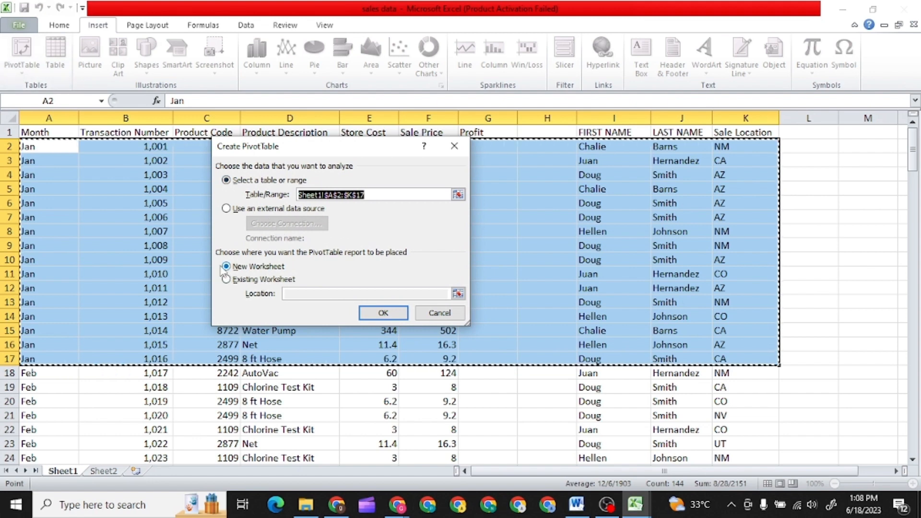
pyautogui.click(384, 312)
pyautogui.click(462, 286)
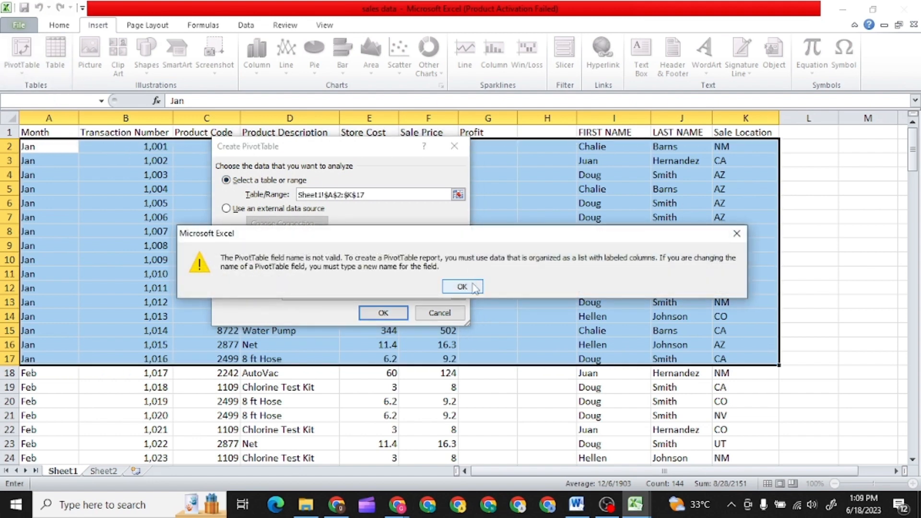
pyautogui.click(475, 288)
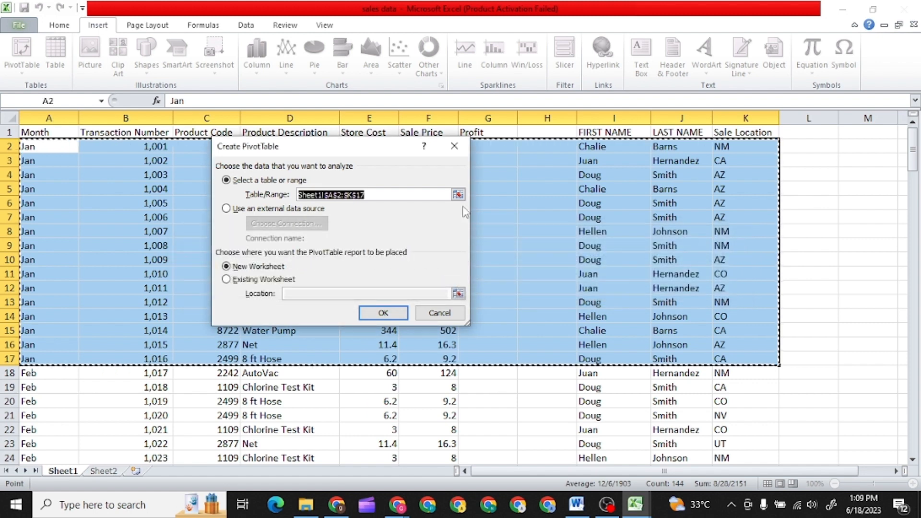
pyautogui.click(455, 146)
pyautogui.click(816, 173)
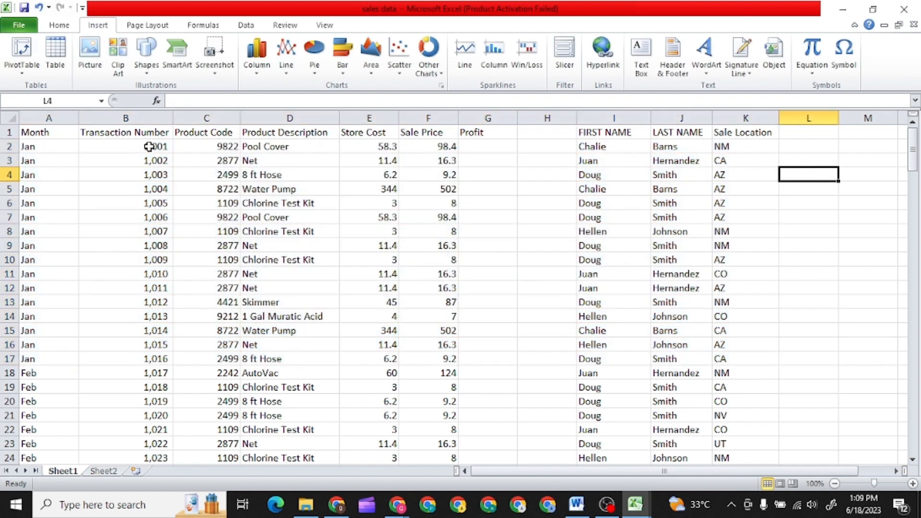
# Try to create a PivotTable on a new worksheet from range A1:K17, including the header row
pyautogui.click(26, 132)
pyautogui.moveTo(26, 132); pyautogui.dragTo(775, 364)
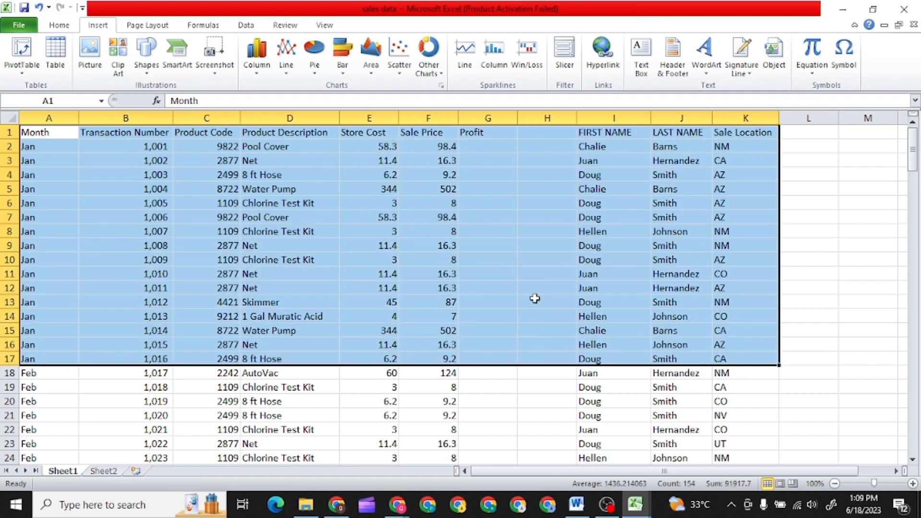
pyautogui.click(15, 59)
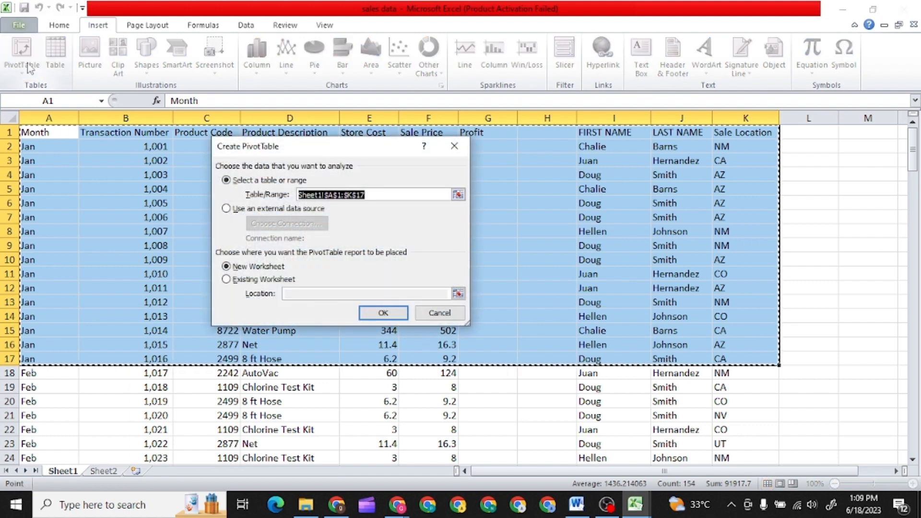
pyautogui.click(384, 314)
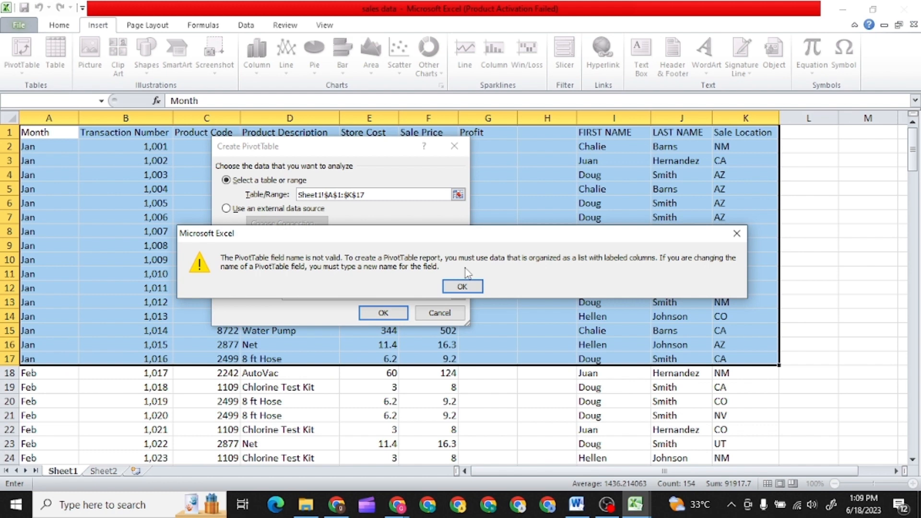
pyautogui.click(463, 286)
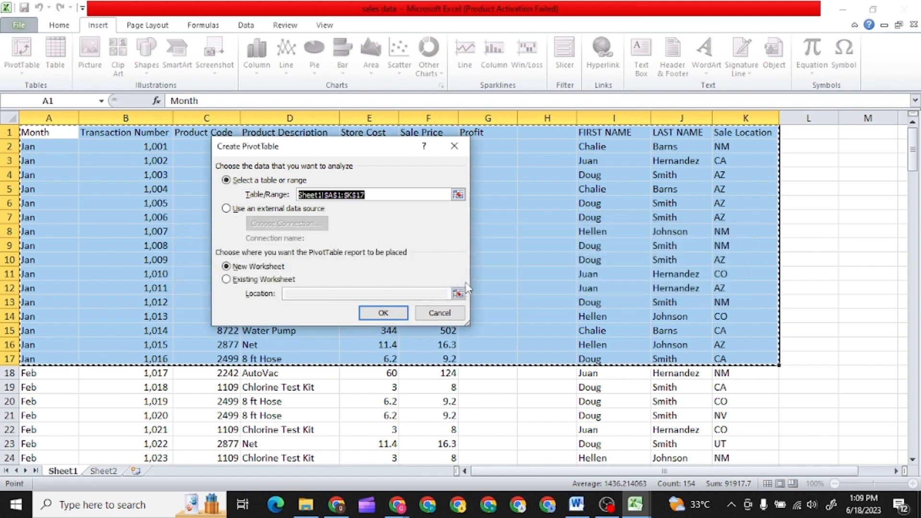
pyautogui.scroll(-2, 385, 257)
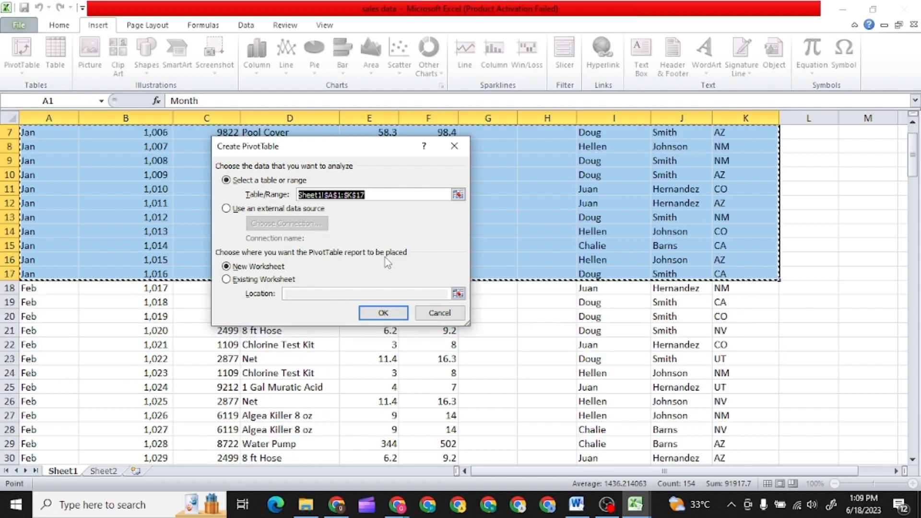
pyautogui.scroll(2, 385, 257)
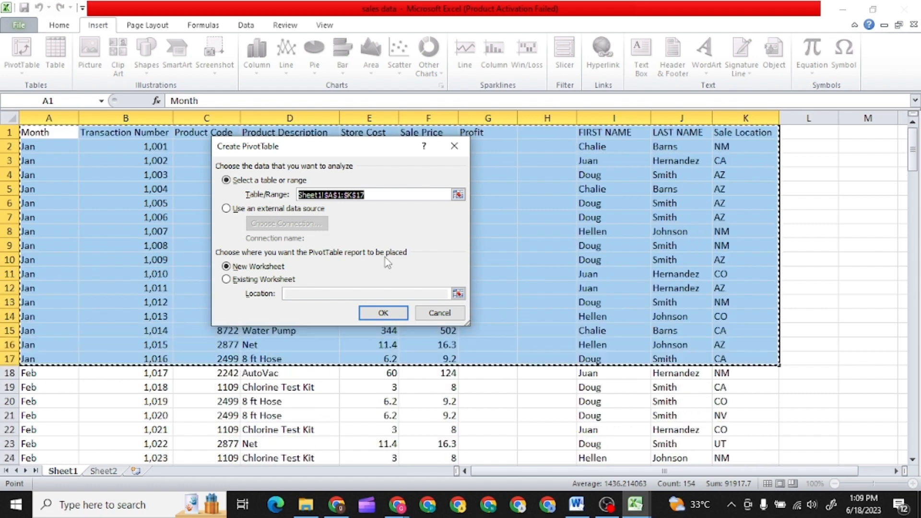
pyautogui.click(387, 312)
pyautogui.click(463, 287)
pyautogui.click(455, 311)
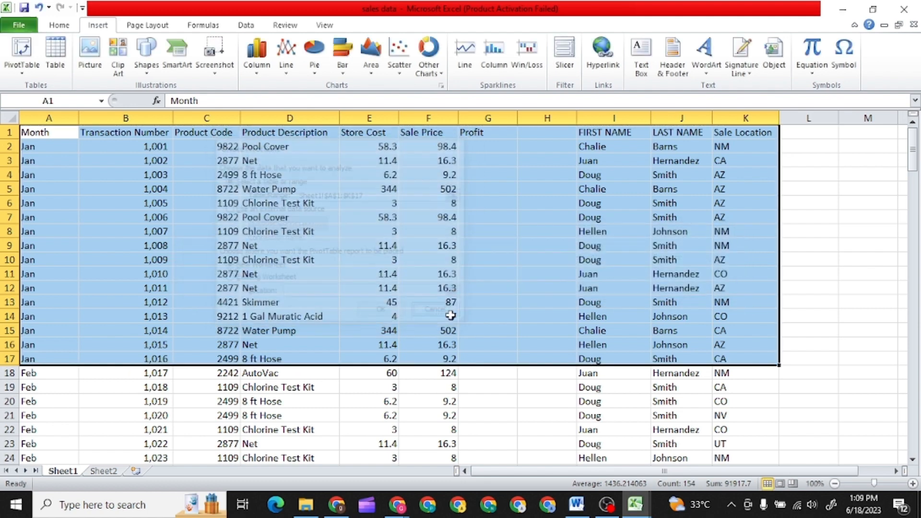
# Switch to the excel masterclass dataset1 workbook and turn off the filters on its Sales data sheet
pyautogui.click(884, 26)
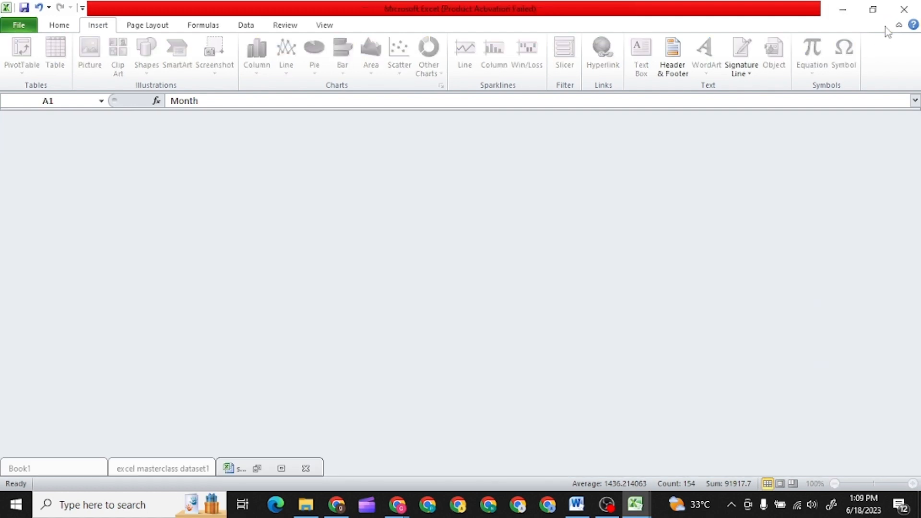
pyautogui.click(173, 471)
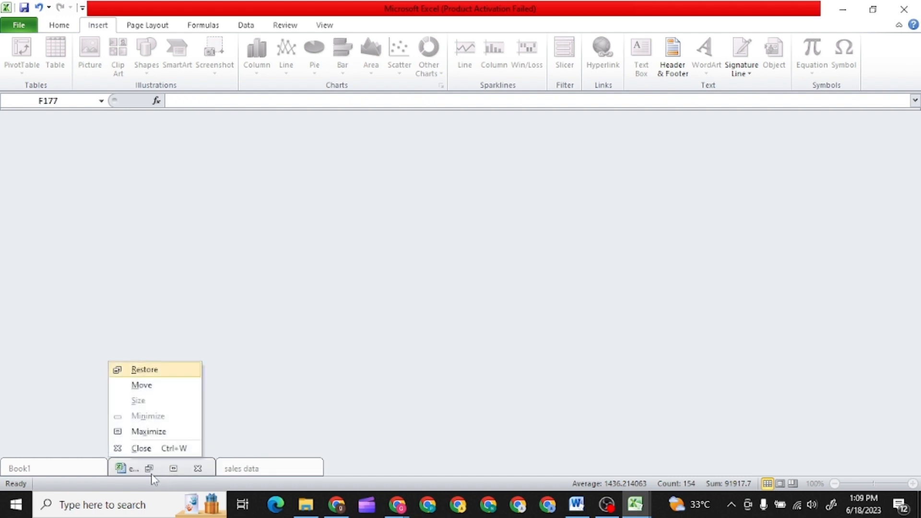
pyautogui.click(173, 470)
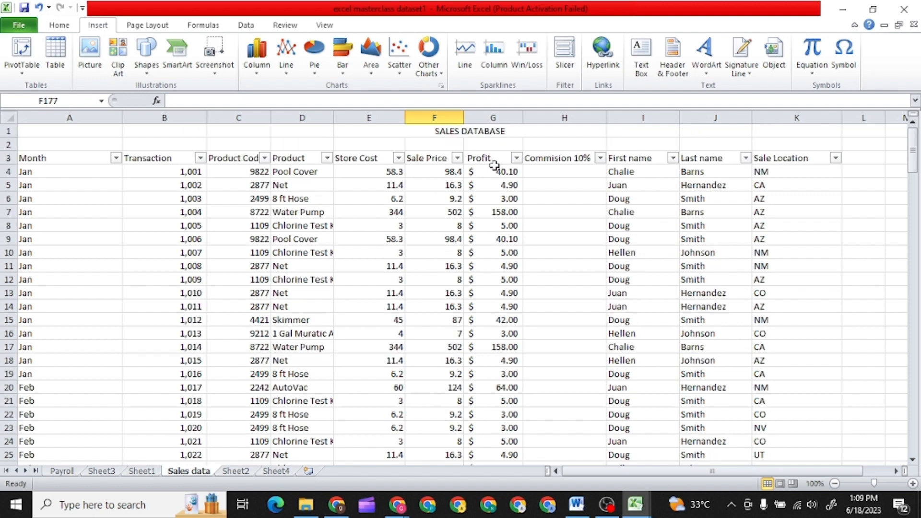
pyautogui.click(246, 25)
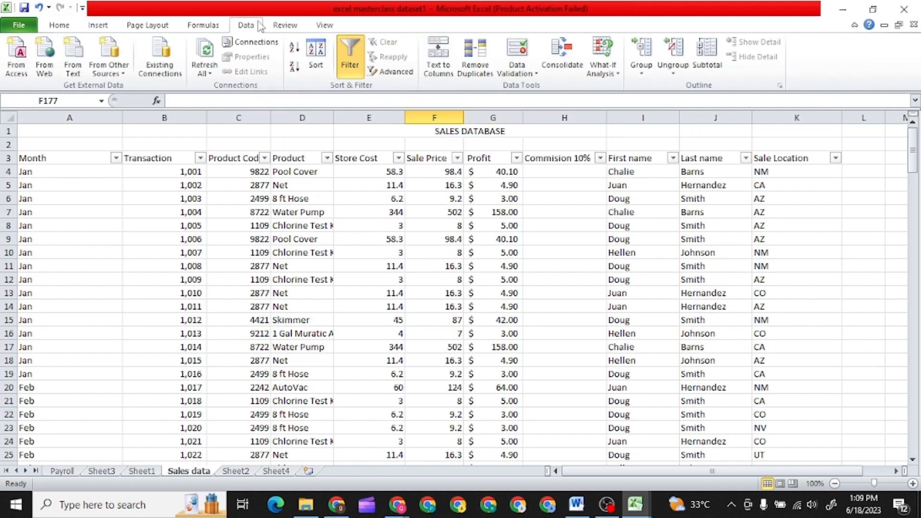
pyautogui.click(351, 54)
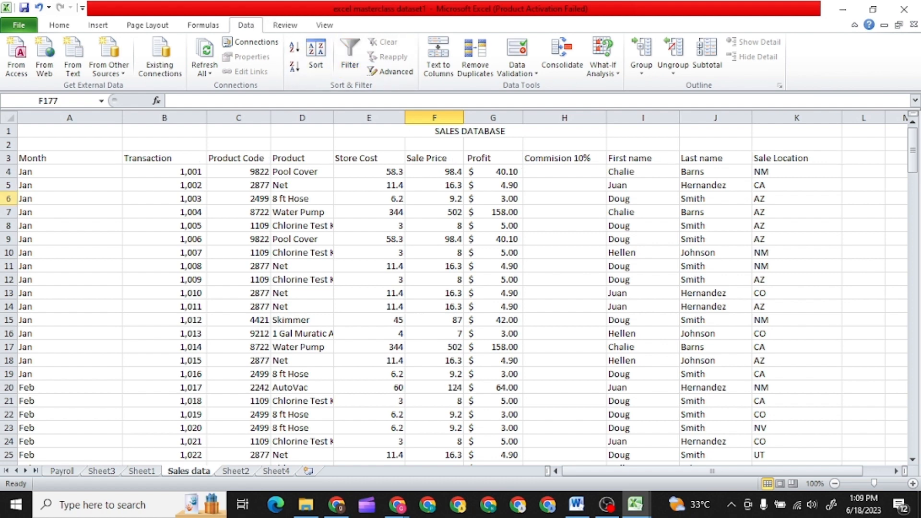
# Create a PivotTable on a new worksheet from Sales data range A3:K18 and add the Last name field as row labels
pyautogui.moveTo(25, 159); pyautogui.dragTo(765, 361)
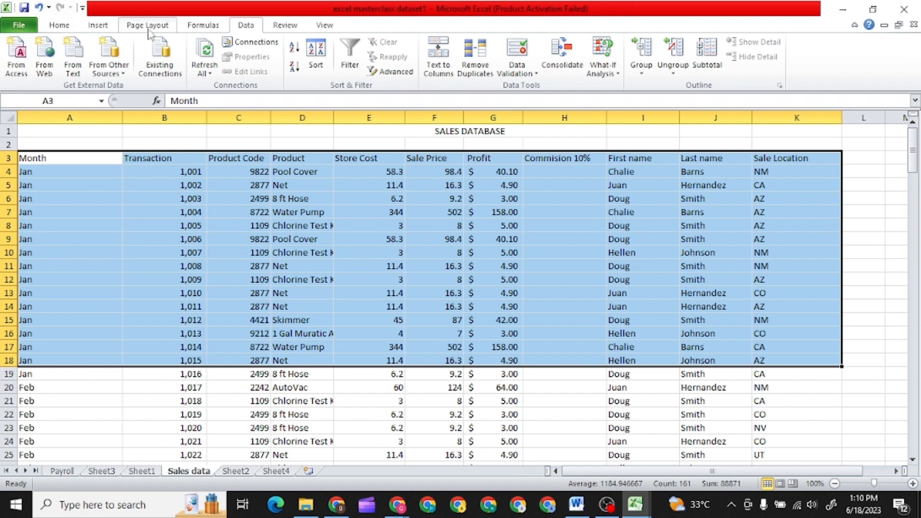
pyautogui.click(102, 28)
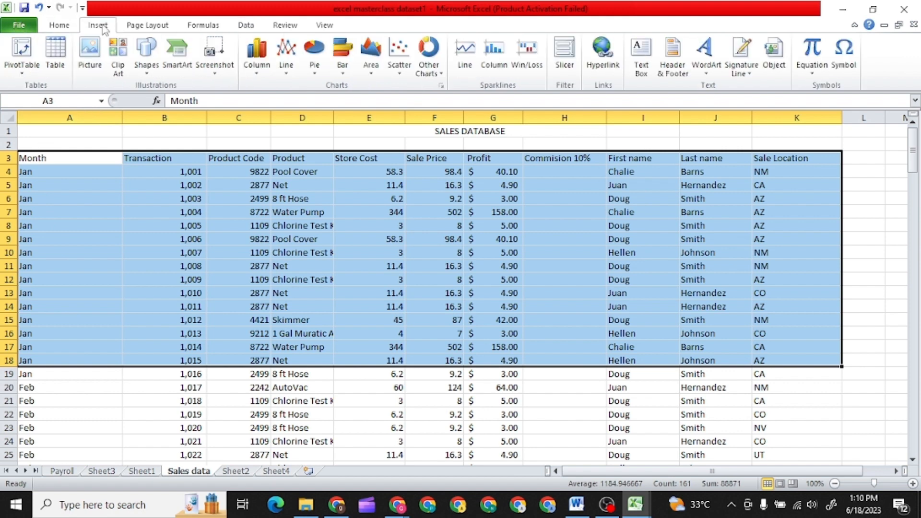
pyautogui.click(21, 47)
pyautogui.click(387, 309)
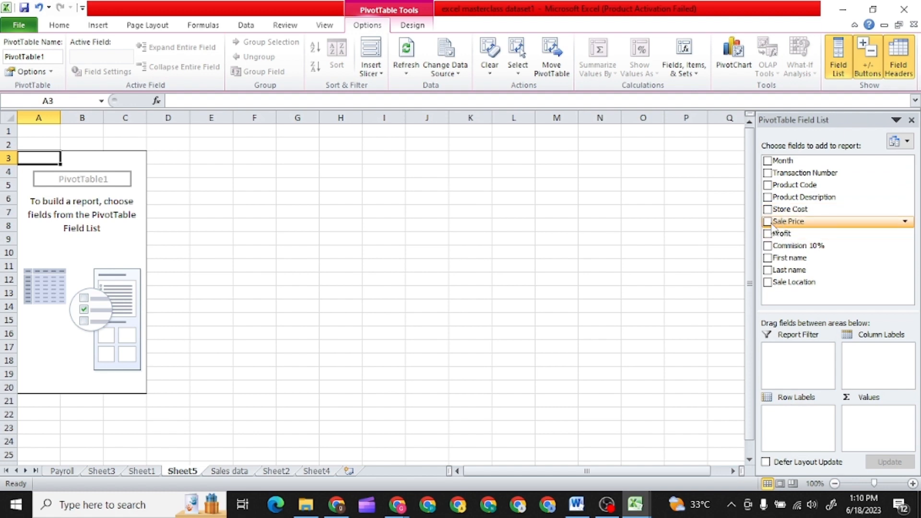
pyautogui.click(767, 270)
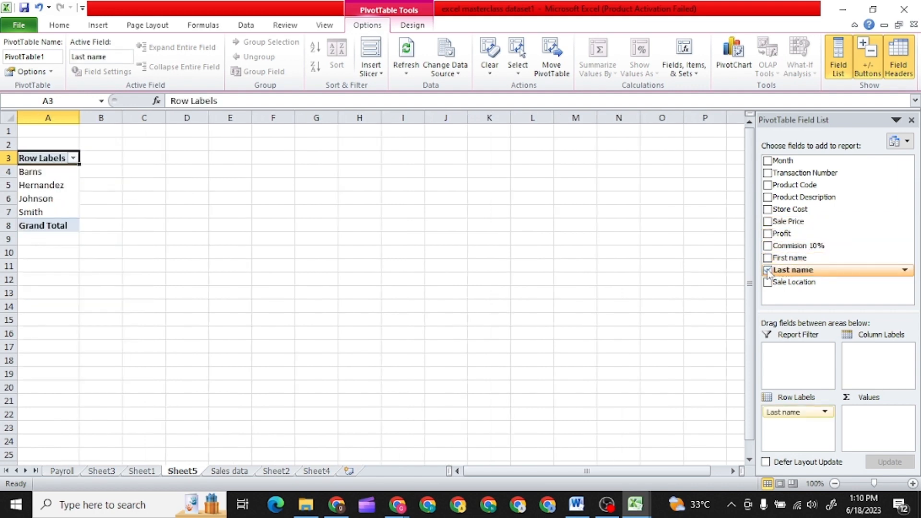
# Add the Profit and Sale Price fields to the PivotTable as summed values and review the figures per last name
pyautogui.click(767, 234)
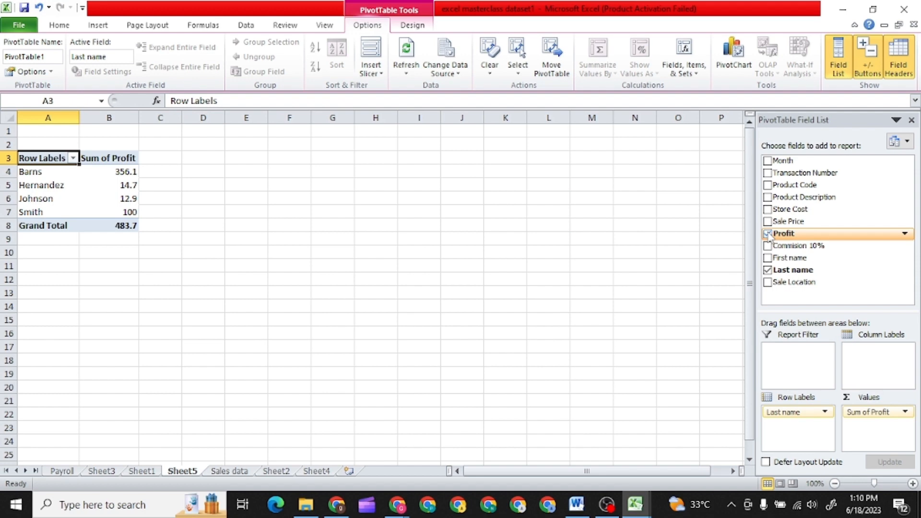
pyautogui.click(768, 222)
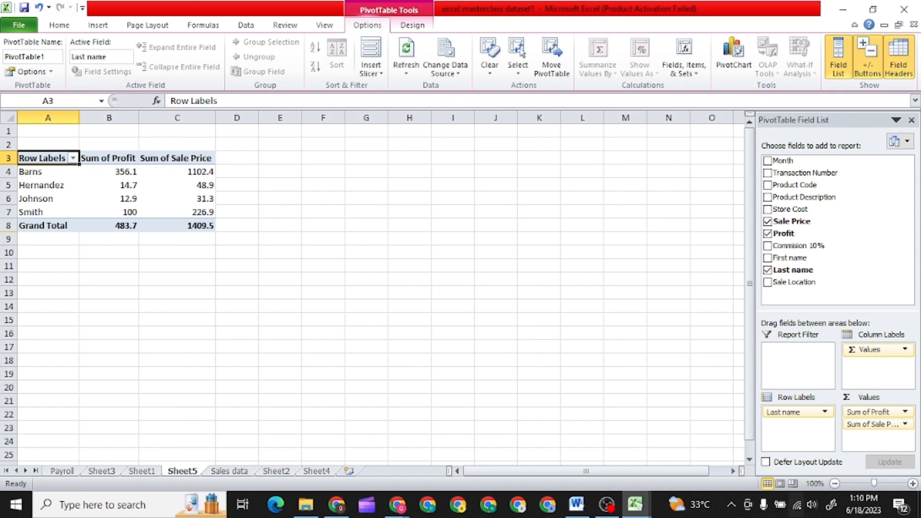
pyautogui.click(301, 171)
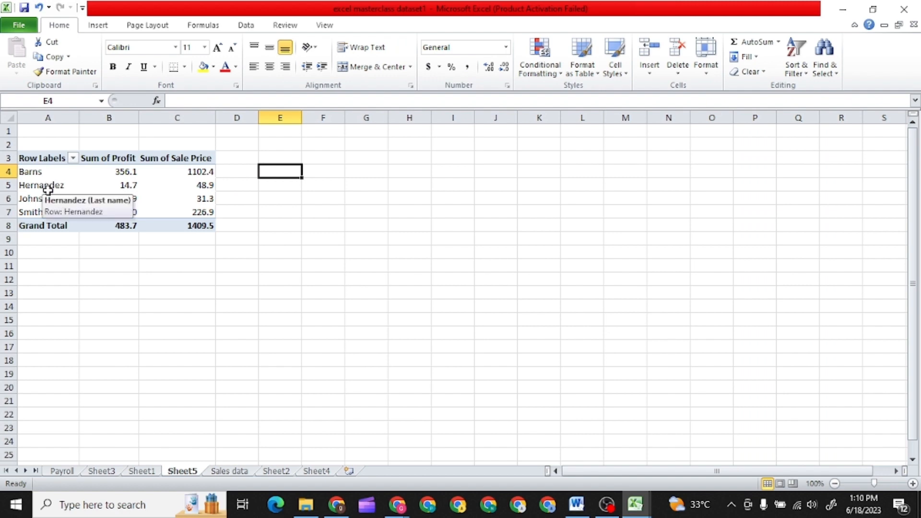
pyautogui.moveTo(125, 171)
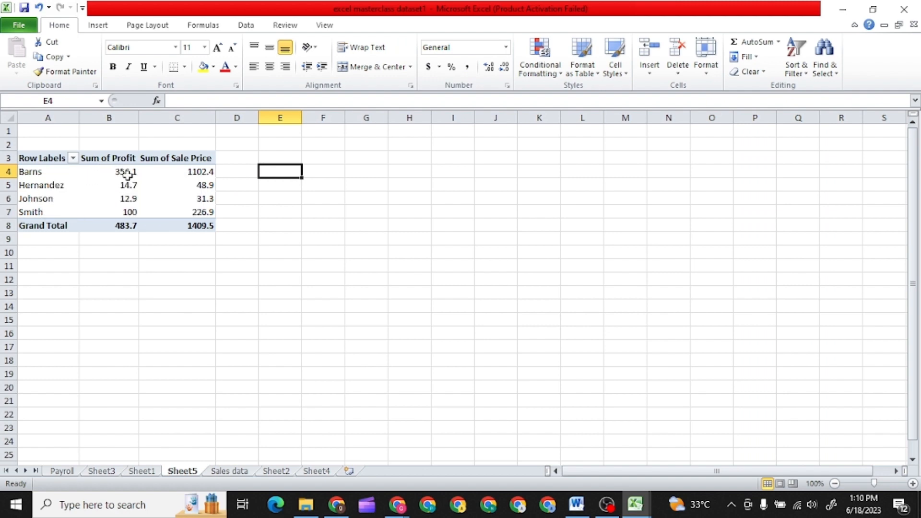
pyautogui.moveTo(178, 175)
pyautogui.moveTo(134, 215)
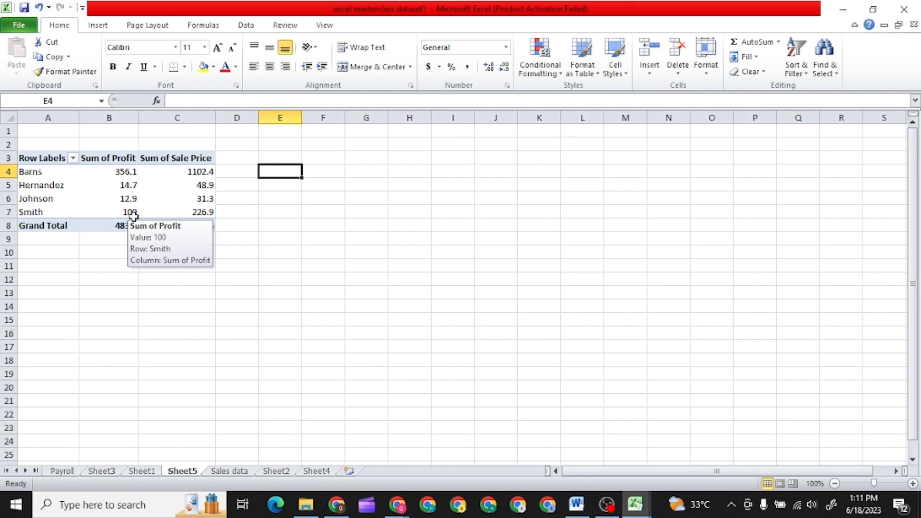
# Format the Sum of Profit and Sum of Sale Price values in B4:C8 with the dollar Accounting number format
pyautogui.click(115, 160)
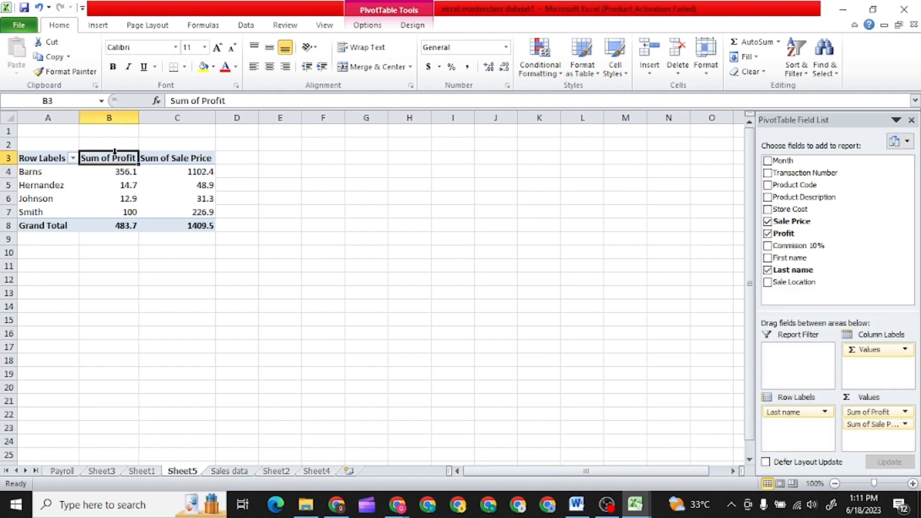
pyautogui.click(118, 170)
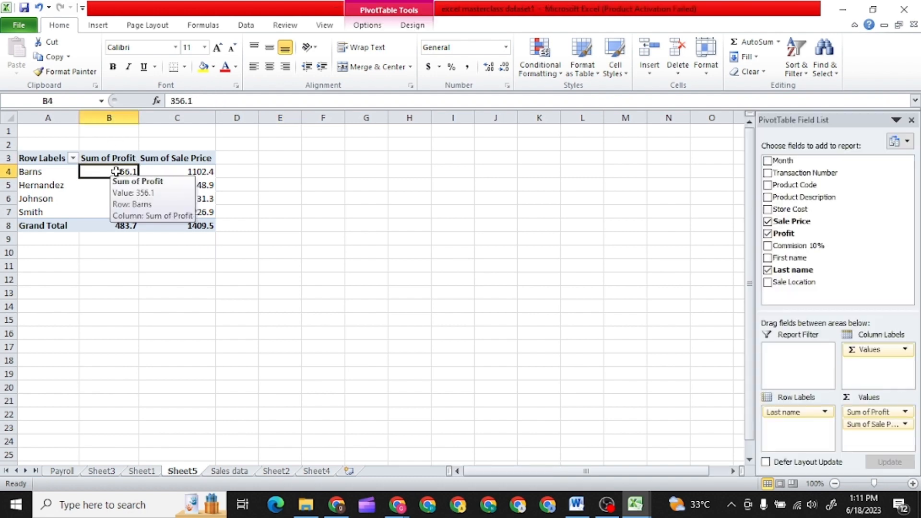
pyautogui.moveTo(119, 171); pyautogui.dragTo(119, 225)
pyautogui.click(119, 225)
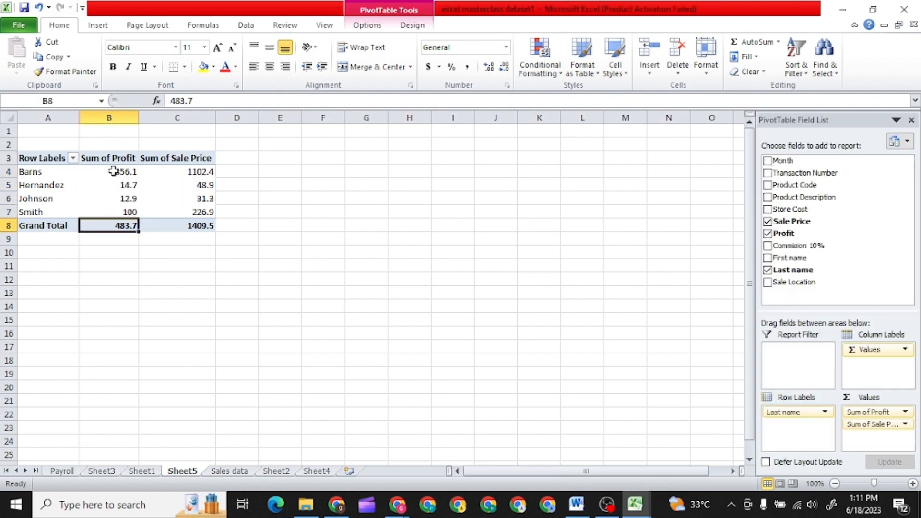
pyautogui.moveTo(117, 171); pyautogui.dragTo(118, 221)
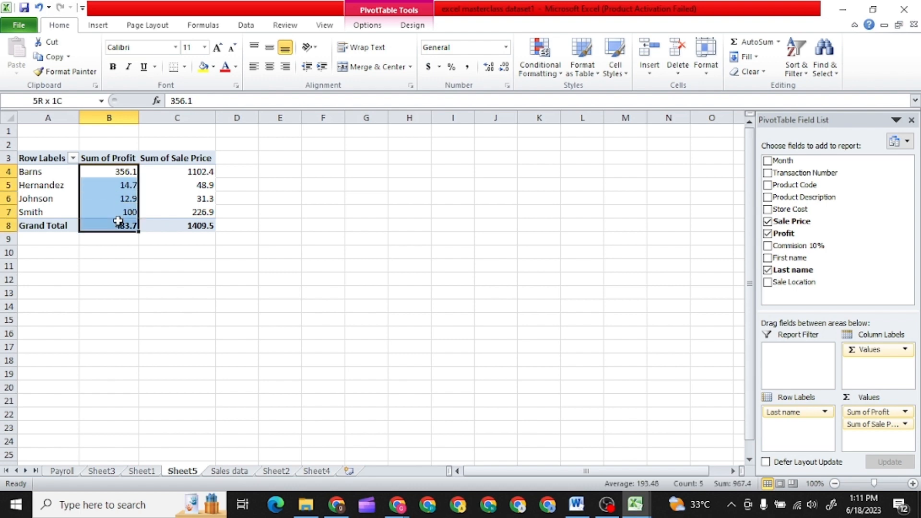
pyautogui.click(428, 66)
pyautogui.moveTo(174, 171); pyautogui.dragTo(215, 219)
pyautogui.click(426, 67)
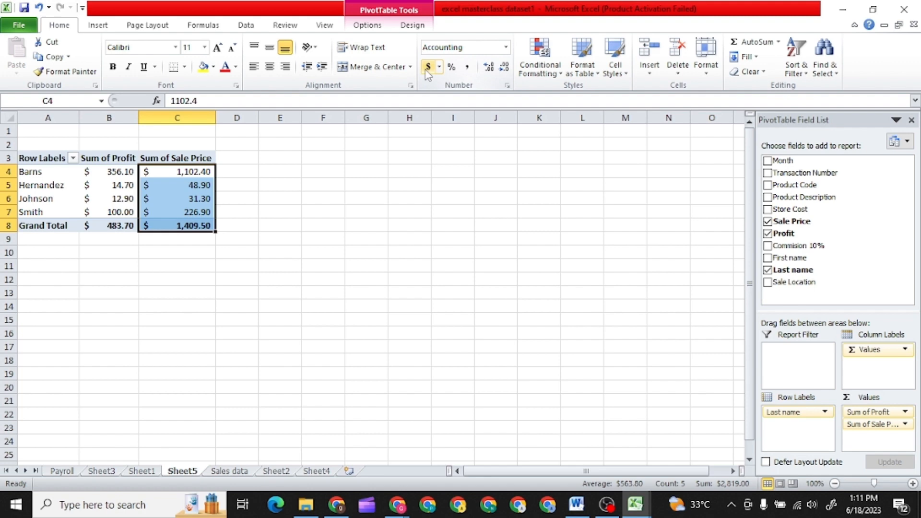
pyautogui.click(266, 247)
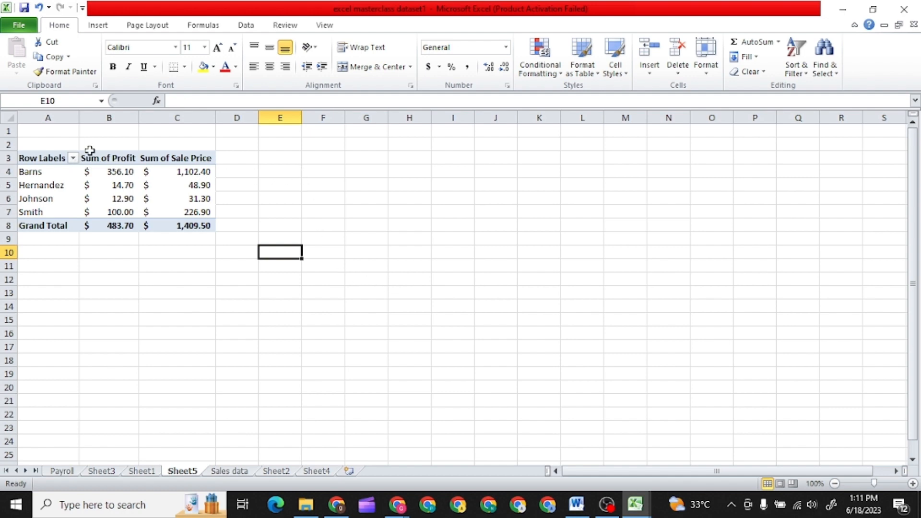
# Insert a basic 2-D pie chart from PivotTable range B2:C8 and place it just beside the table, around columns E to L
pyautogui.moveTo(89, 150); pyautogui.dragTo(172, 226)
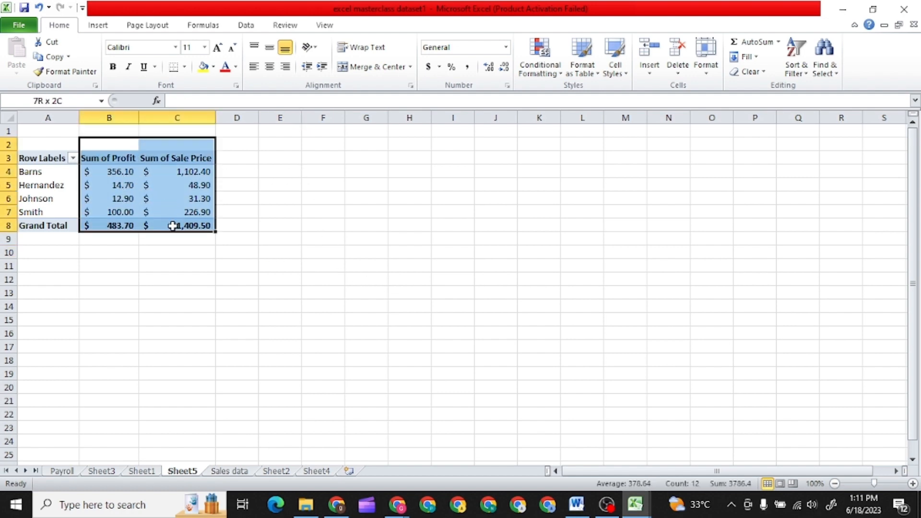
pyautogui.click(96, 27)
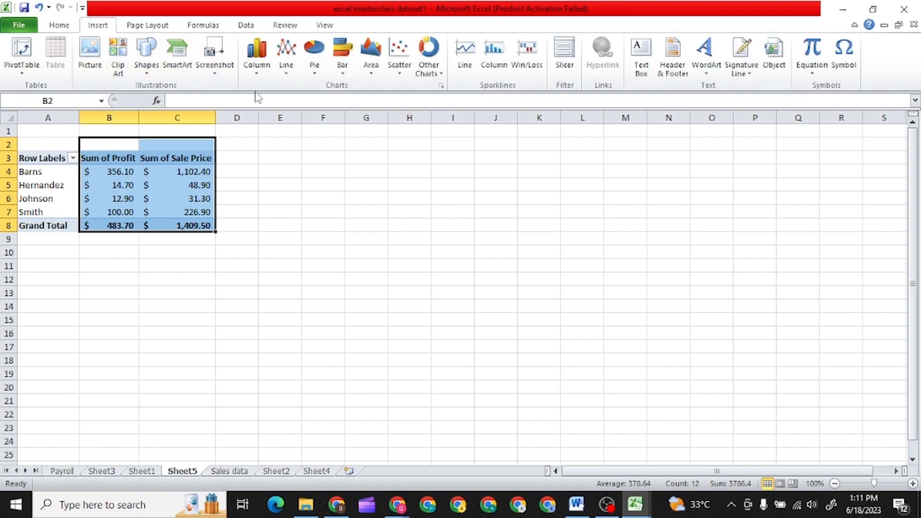
pyautogui.click(314, 56)
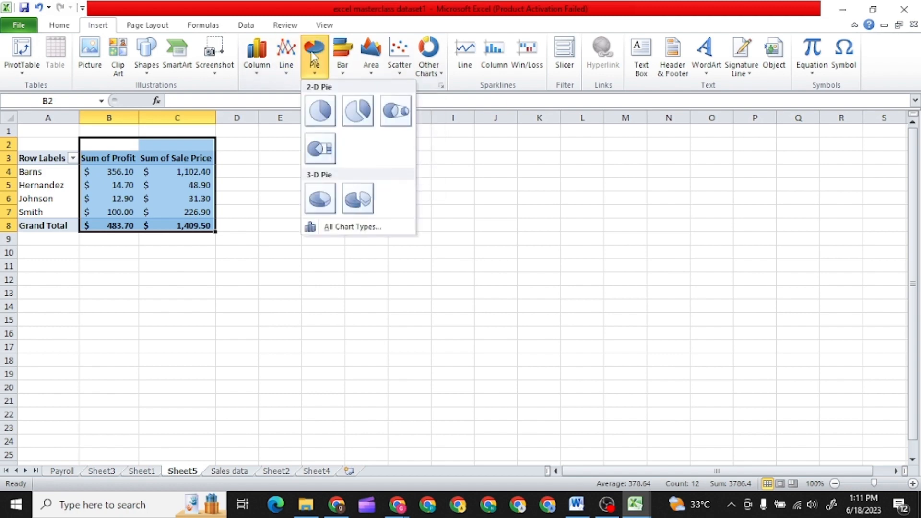
pyautogui.click(319, 113)
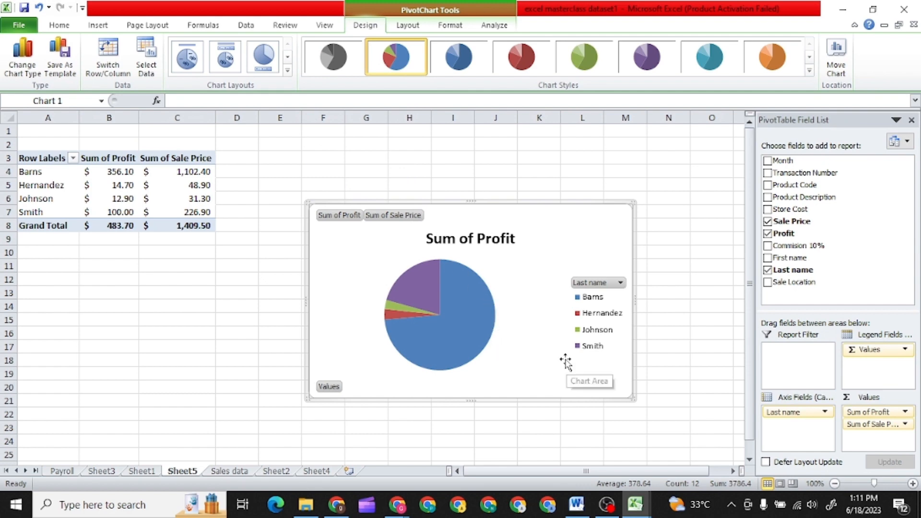
pyautogui.moveTo(474, 222); pyautogui.dragTo(429, 142)
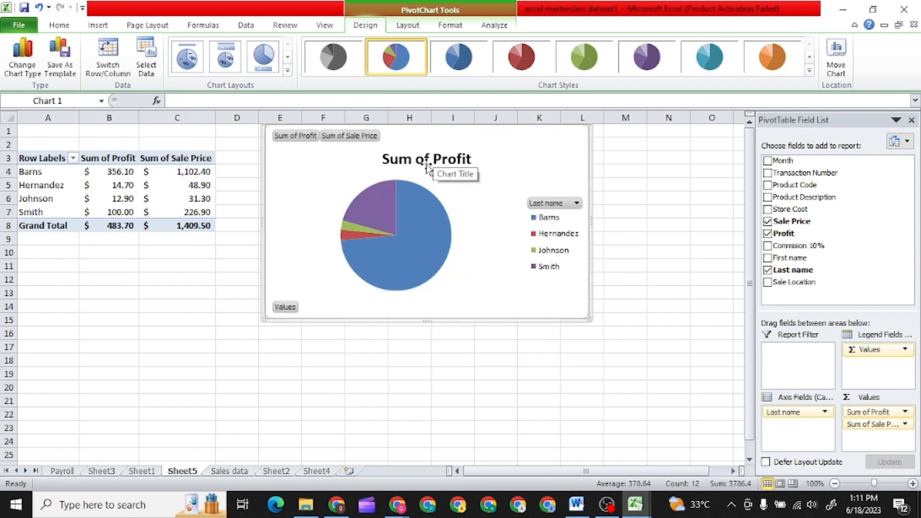
# Inspect the slices of the Sum of Profit pie chart and add data labels to the series
pyautogui.moveTo(431, 245)
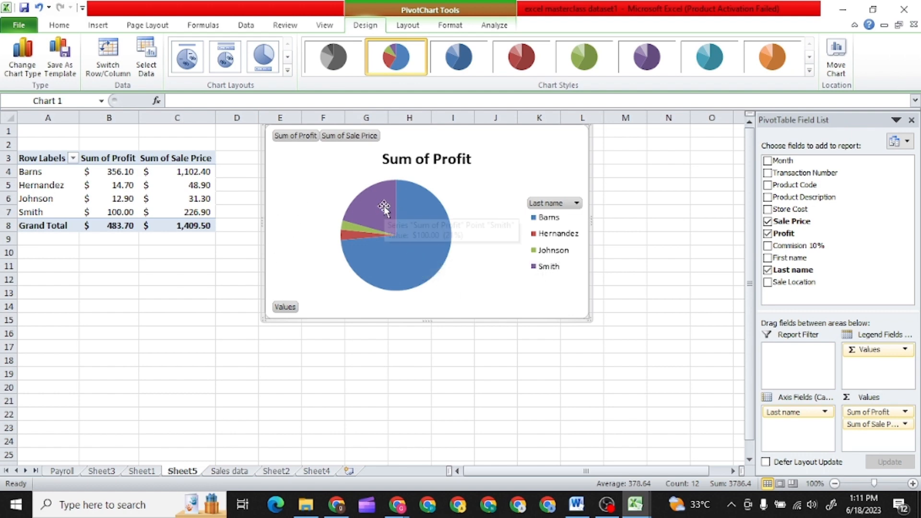
pyautogui.moveTo(384, 207)
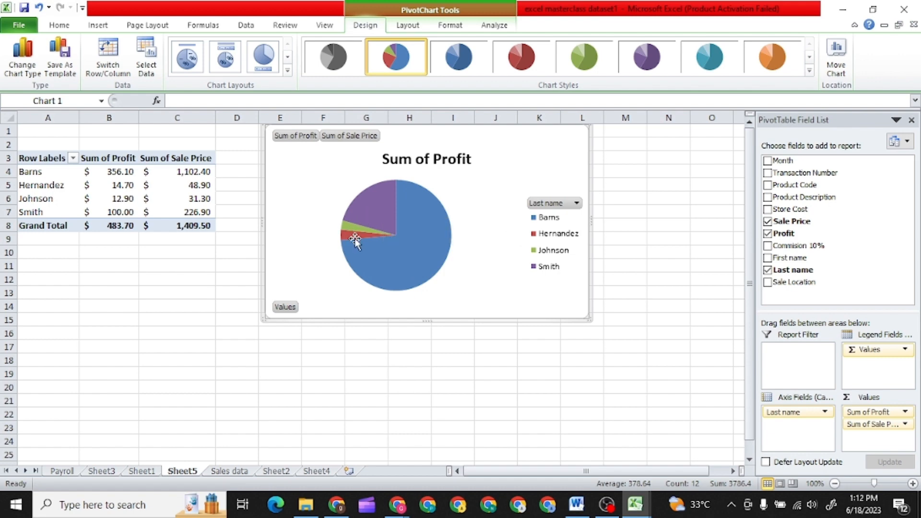
pyautogui.rightClick(414, 238)
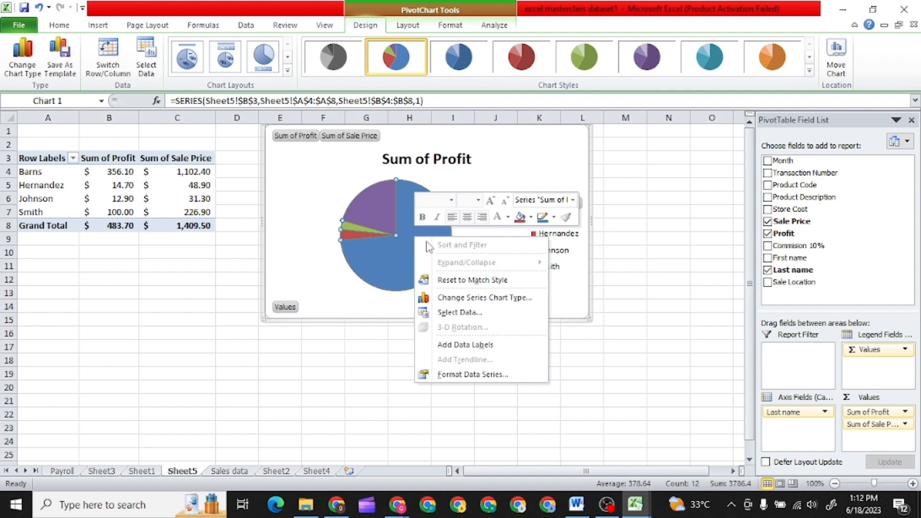
pyautogui.click(465, 345)
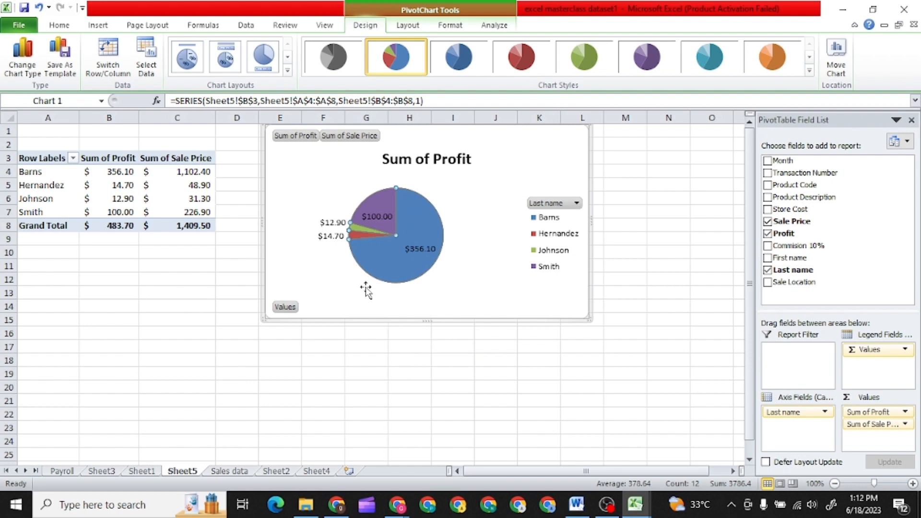
pyautogui.moveTo(415, 259)
# Create a PivotTable with a PivotChart on a new worksheet from Sales data range A3:K18
pyautogui.click(144, 471)
pyautogui.click(227, 472)
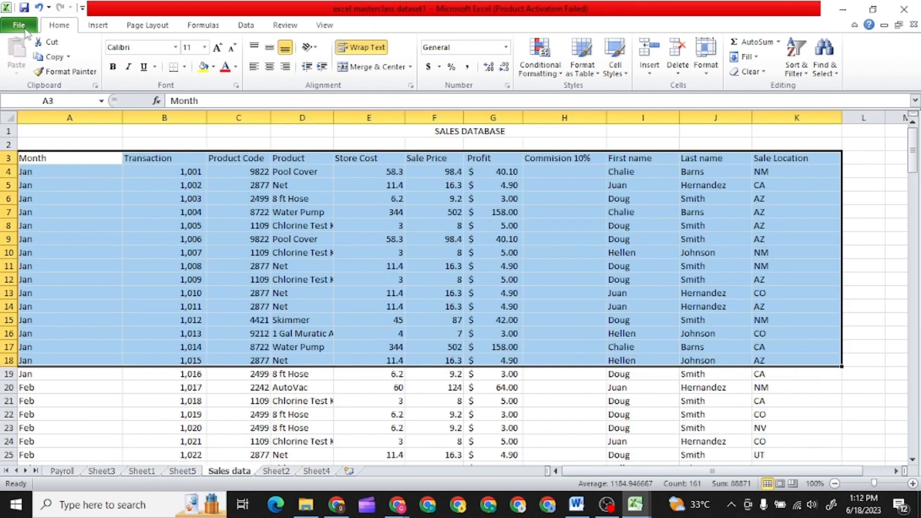
pyautogui.click(98, 25)
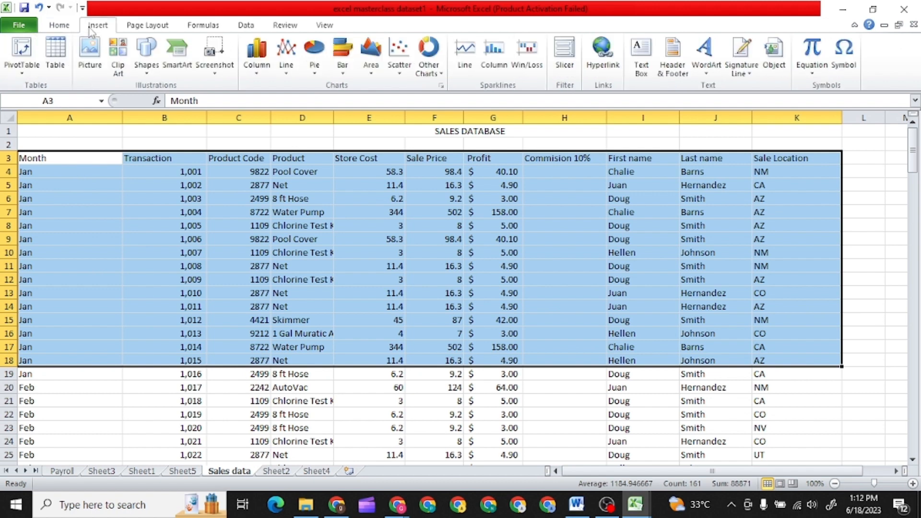
pyautogui.click(21, 75)
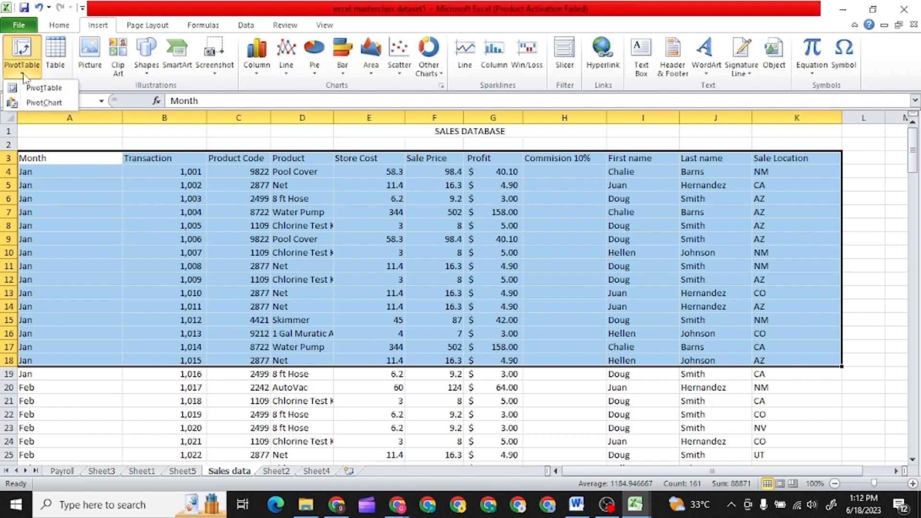
pyautogui.click(43, 103)
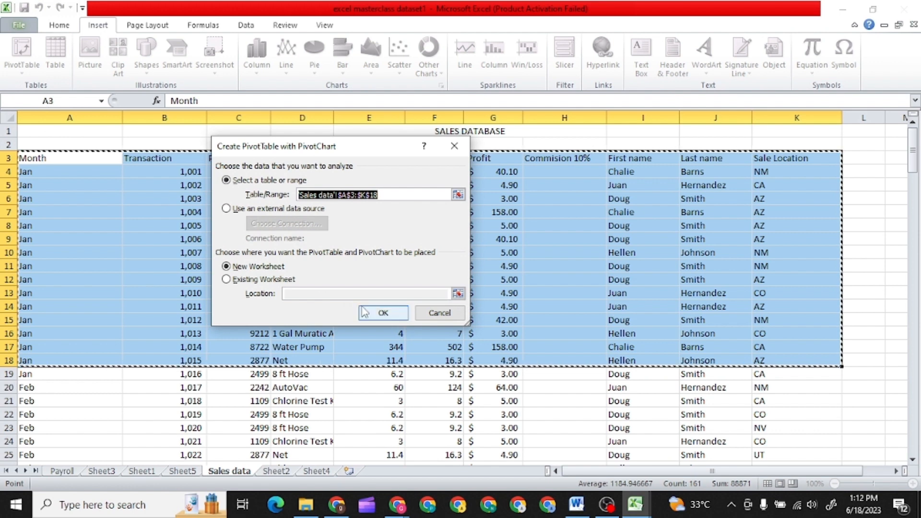
pyautogui.click(370, 313)
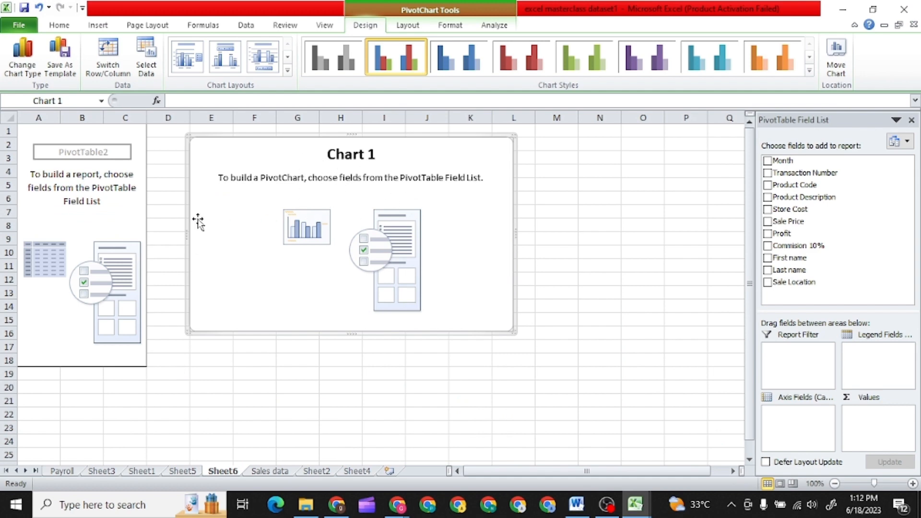
# Add the Profit field as values and the First name field as the axis of the new PivotChart
pyautogui.doubleClick(768, 234)
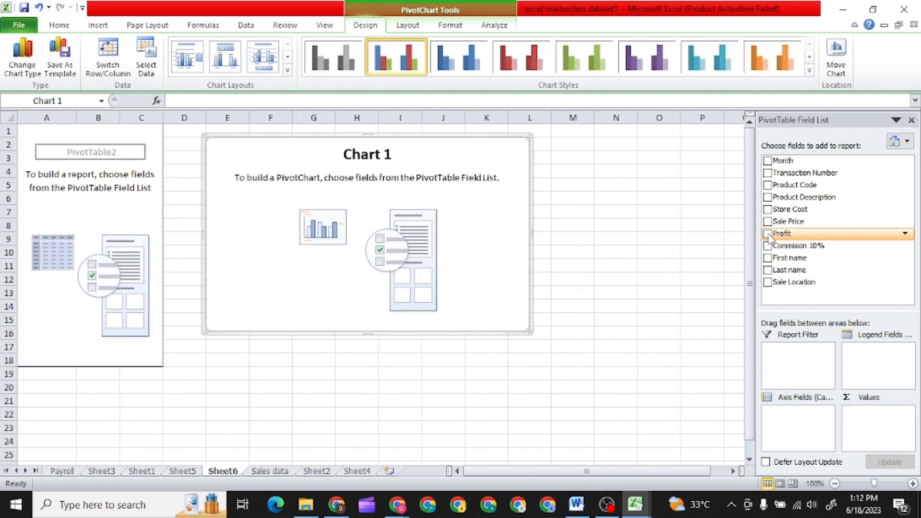
pyautogui.click(767, 233)
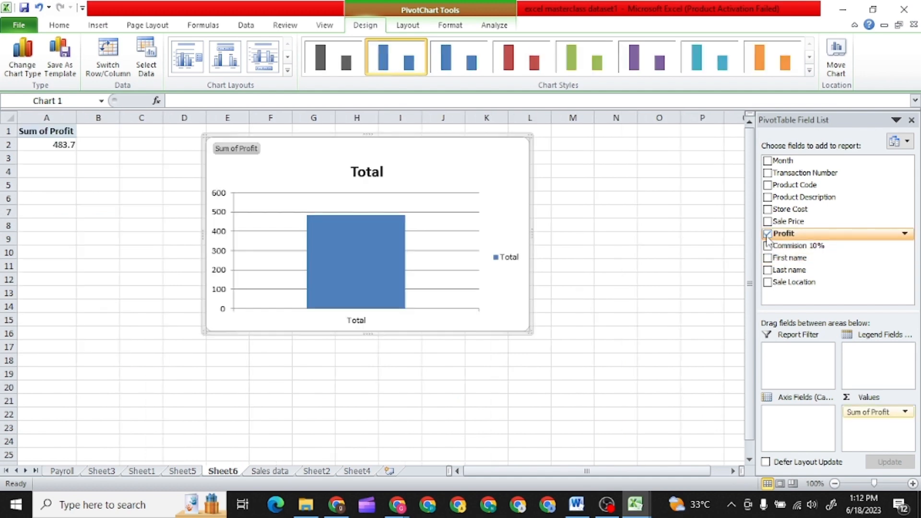
pyautogui.click(768, 258)
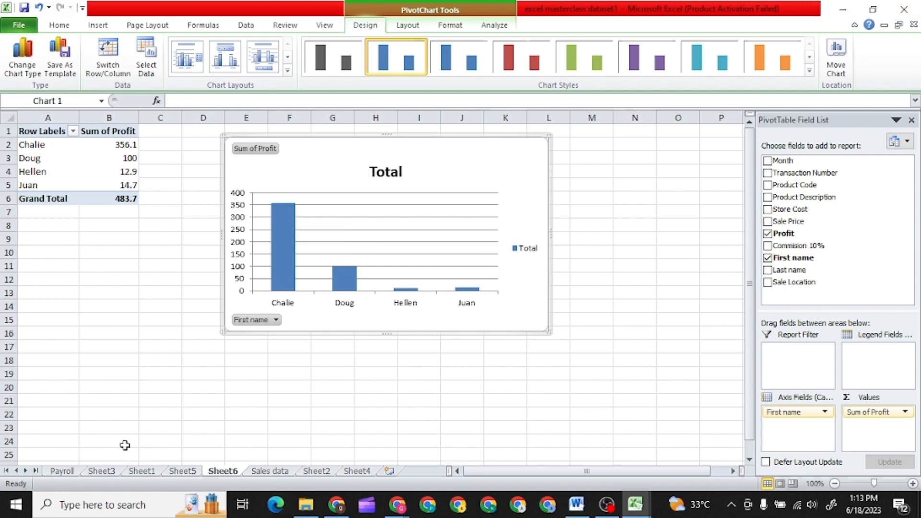
# Switch to the Google Meet call in Chrome, look through the participant list and open the in-call messages
pyautogui.click(398, 506)
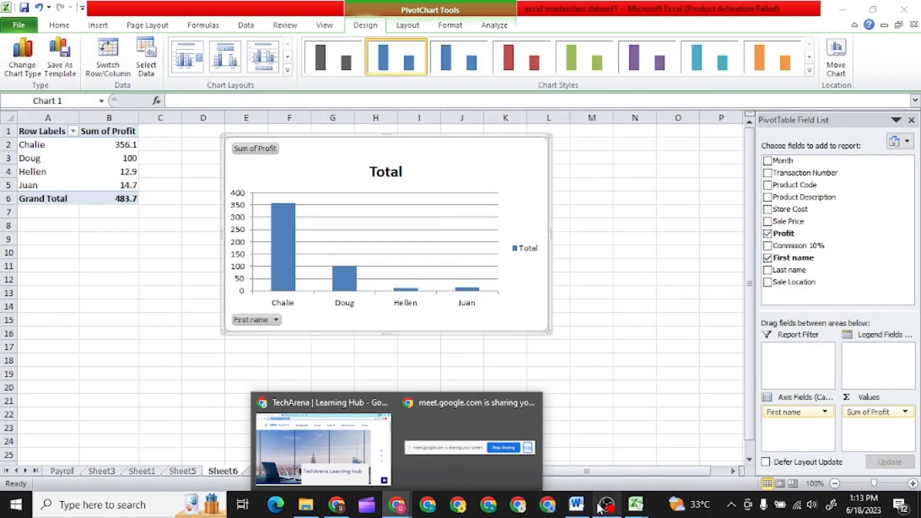
pyautogui.click(334, 509)
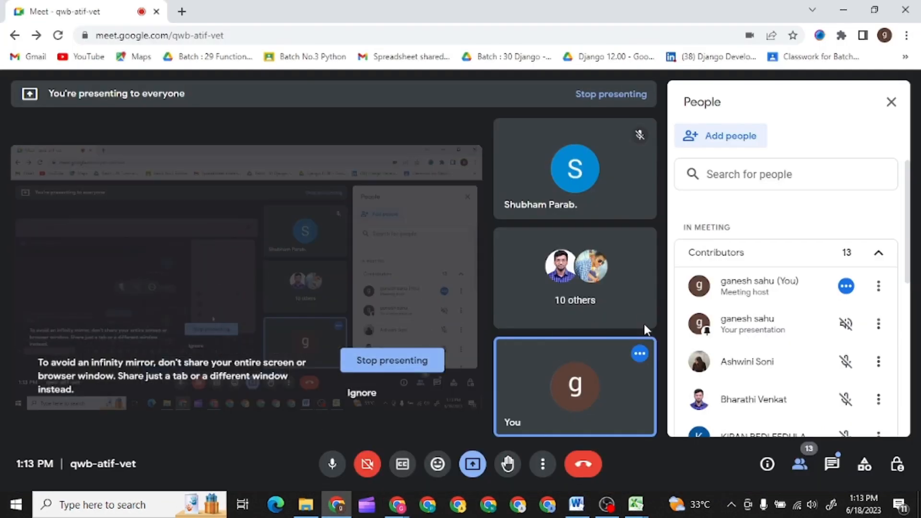
pyautogui.scroll(-1, 769, 328)
pyautogui.scroll(-5, 766, 324)
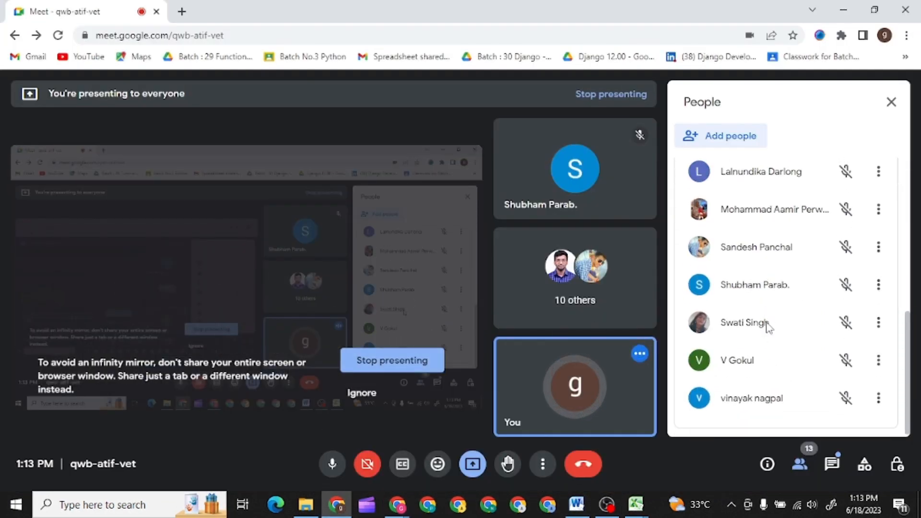
pyautogui.scroll(8, 766, 323)
pyautogui.click(891, 103)
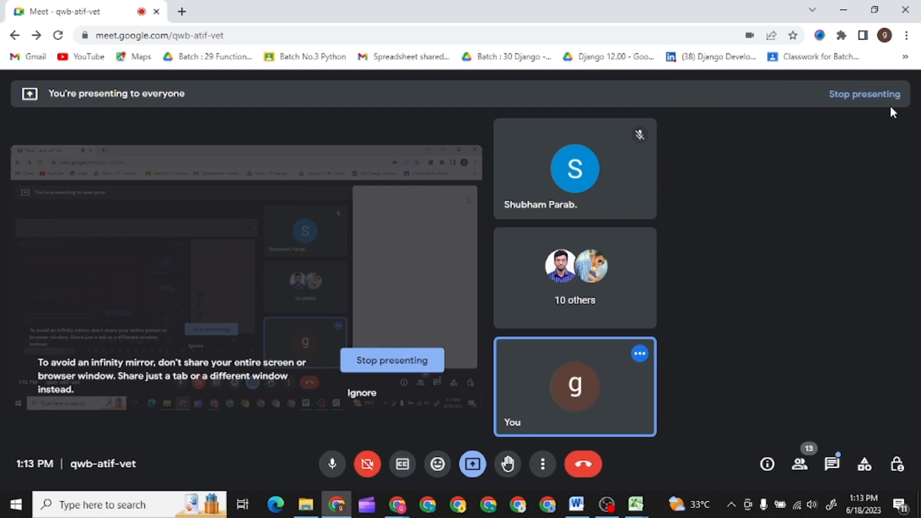
pyautogui.click(832, 464)
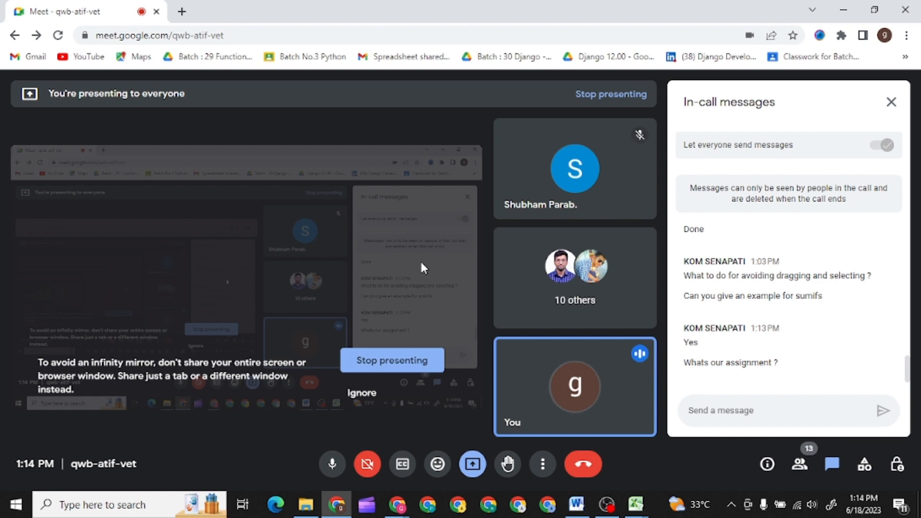
# Switch to Word to review the topic list in the QUESTIONS document, and return to the PivotChart in the Excel workbook excel masterclass dataset1
pyautogui.click(577, 510)
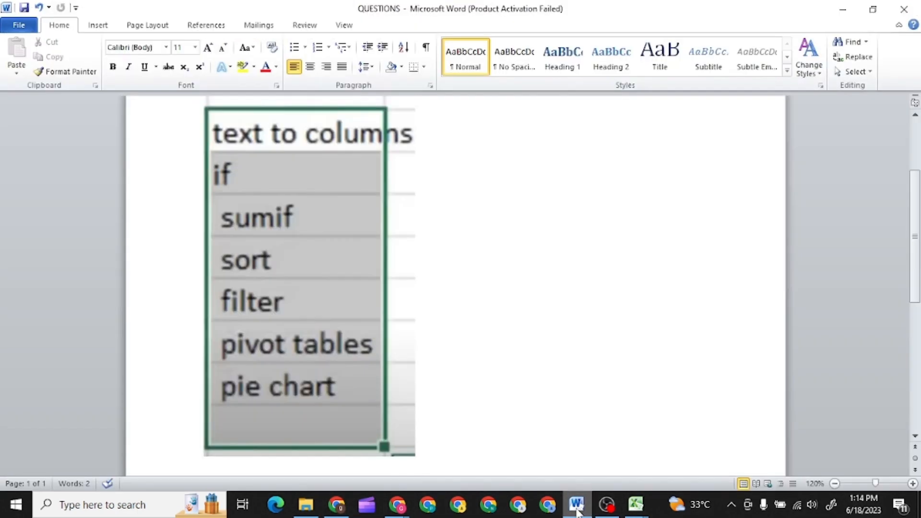
pyautogui.moveTo(643, 509)
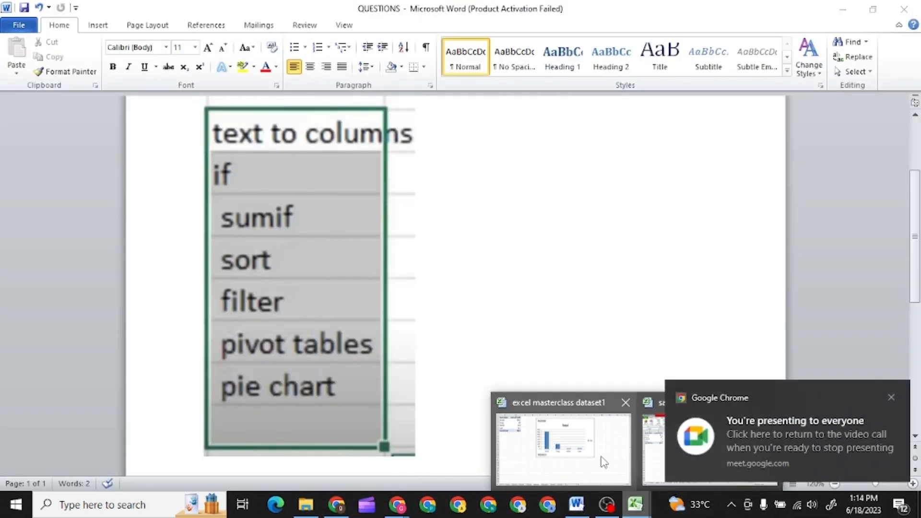
pyautogui.click(602, 461)
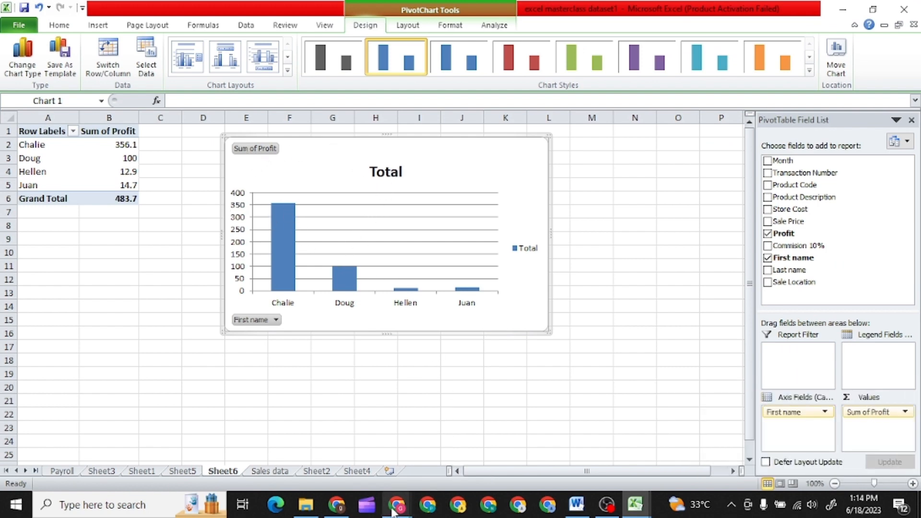
# Switch between the Google Meet call in Chrome and the QUESTIONS document in Word to review the in-call messages and the topic list
pyautogui.moveTo(392, 514)
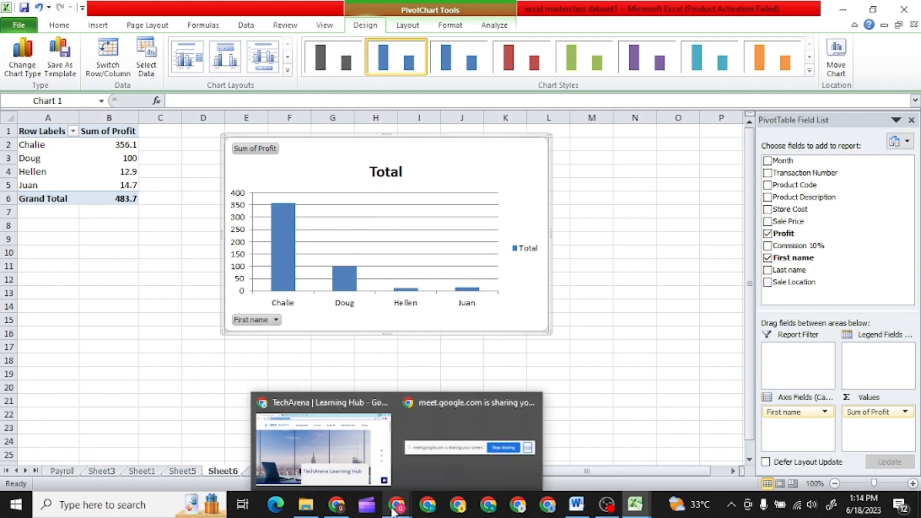
pyautogui.click(337, 504)
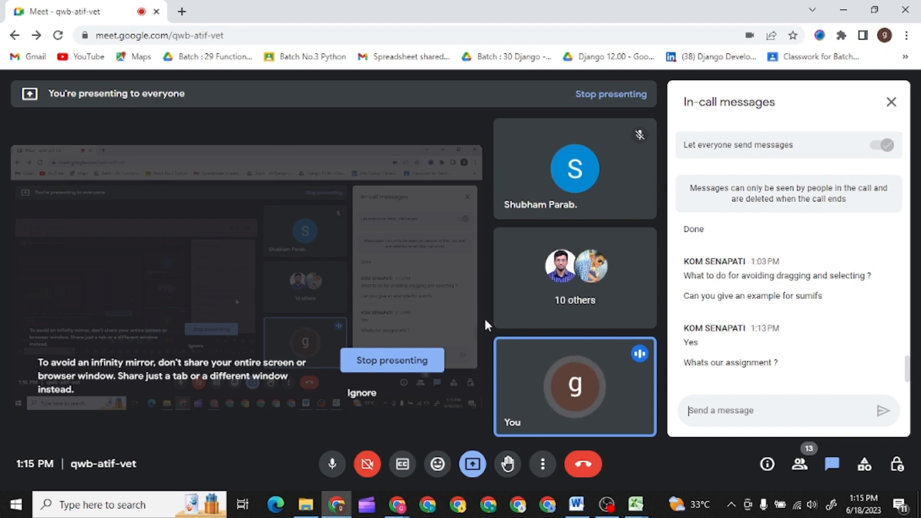
pyautogui.click(575, 512)
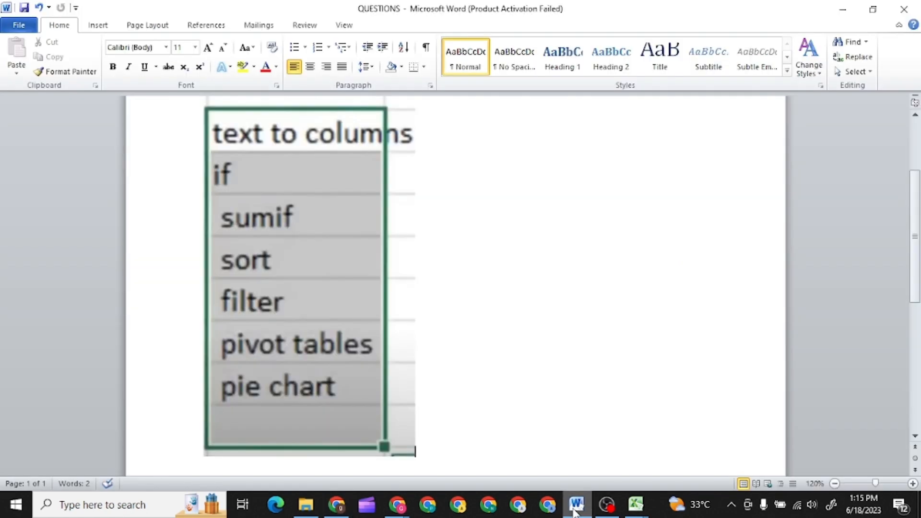
pyautogui.click(575, 513)
pyautogui.click(575, 512)
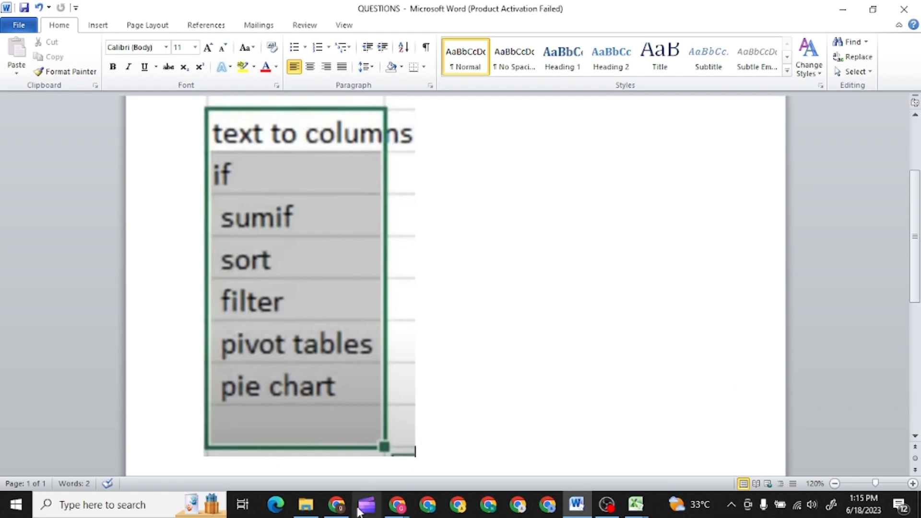
pyautogui.click(336, 505)
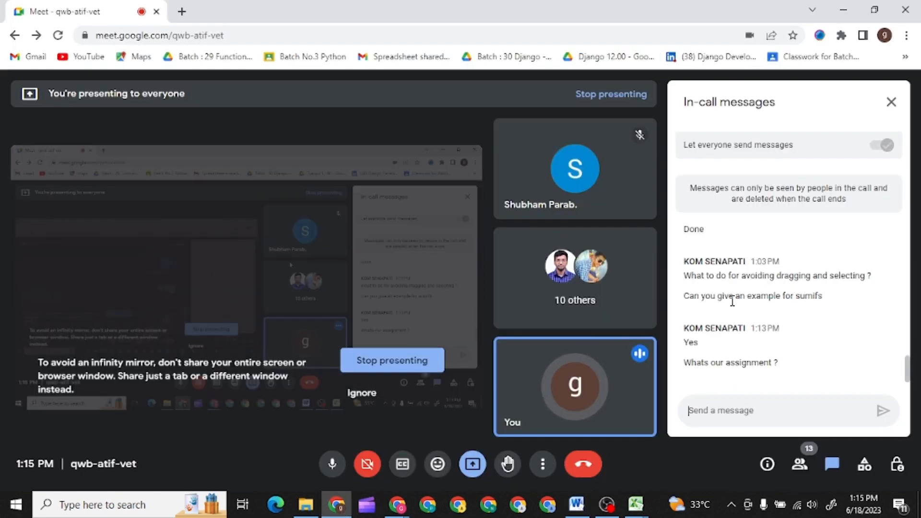
# Switch to the Chrome window with the TechArena Learning Hub website and show the videos page of its YouTube channel
pyautogui.moveTo(396, 505)
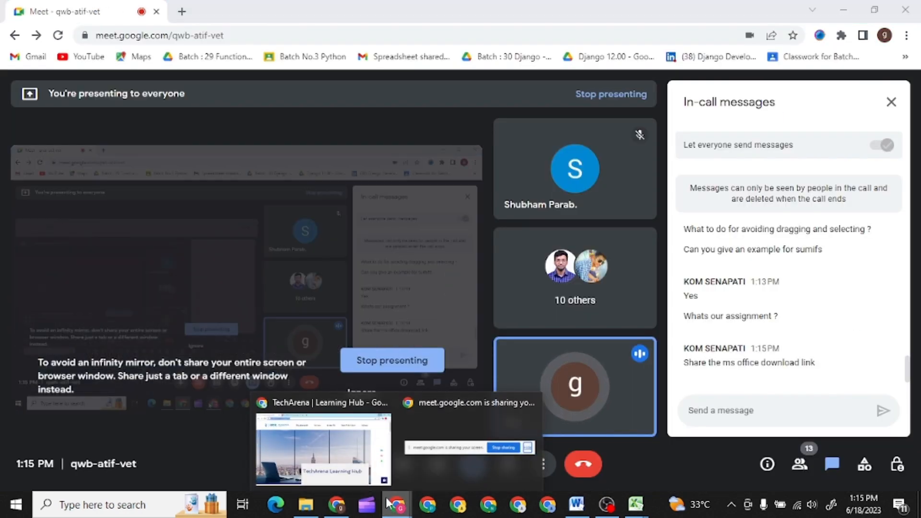
pyautogui.click(363, 467)
pyautogui.click(402, 505)
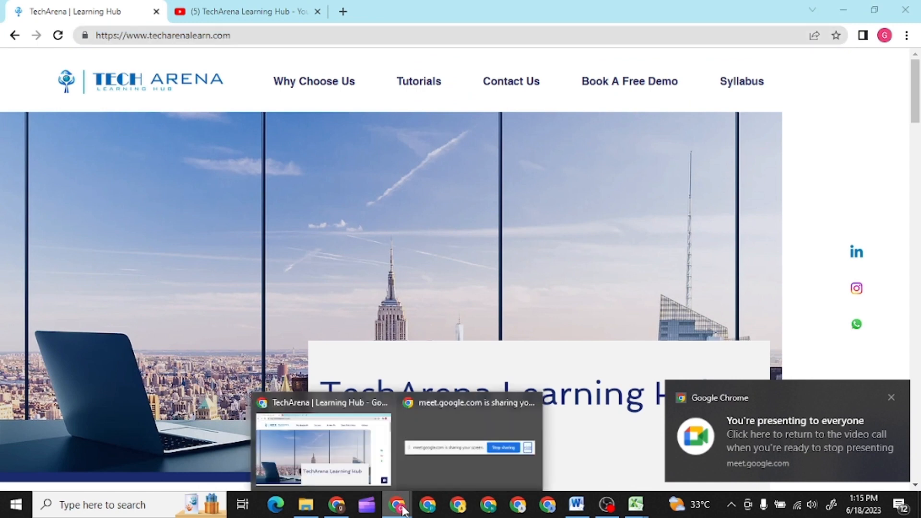
pyautogui.click(339, 458)
pyautogui.click(225, 8)
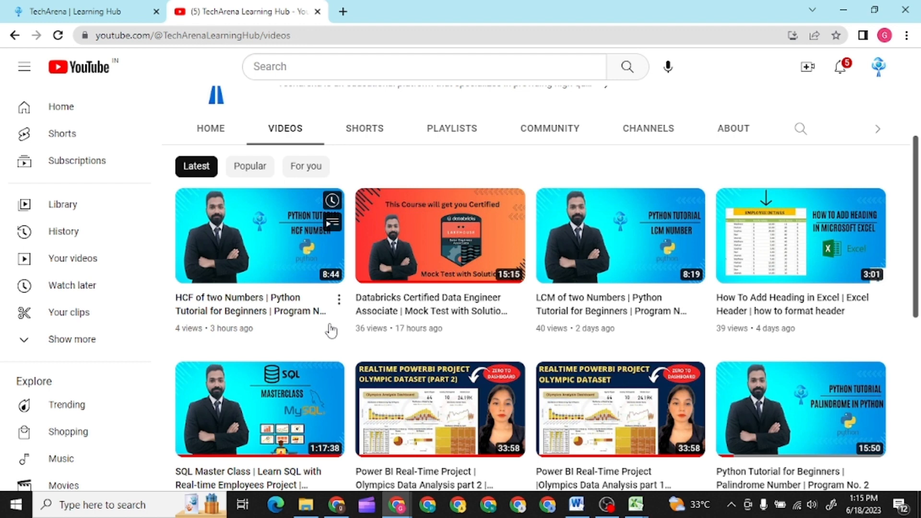
pyautogui.scroll(2, 331, 331)
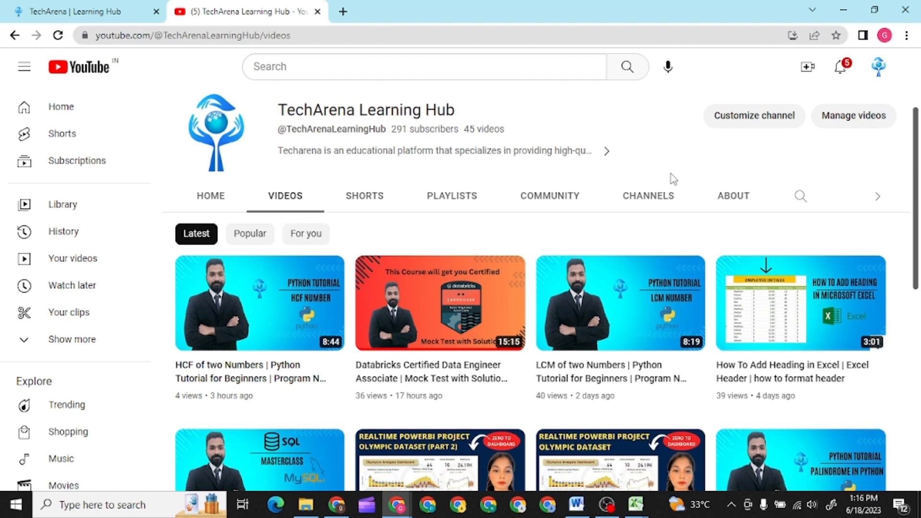
# Dismiss the presenting notification over the YouTube channel page and bring back the Google Meet window at full size
pyautogui.click(842, 9)
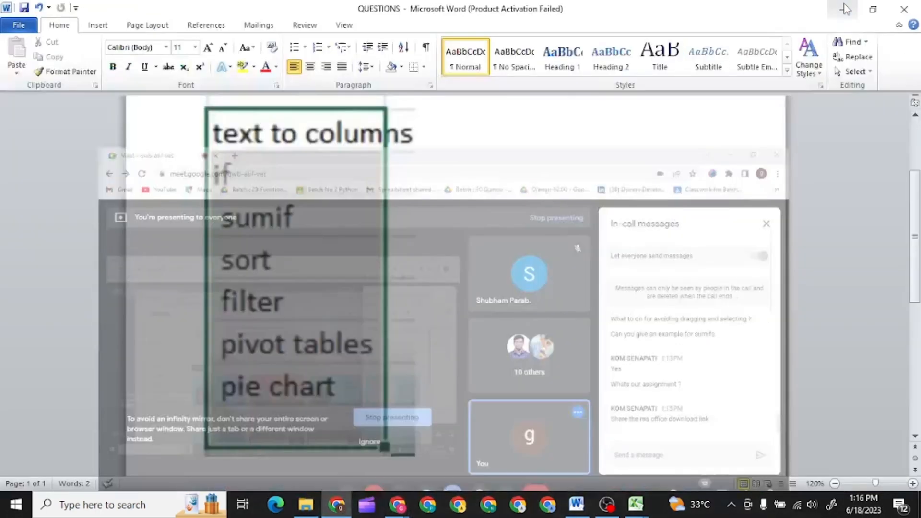
pyautogui.moveTo(396, 504)
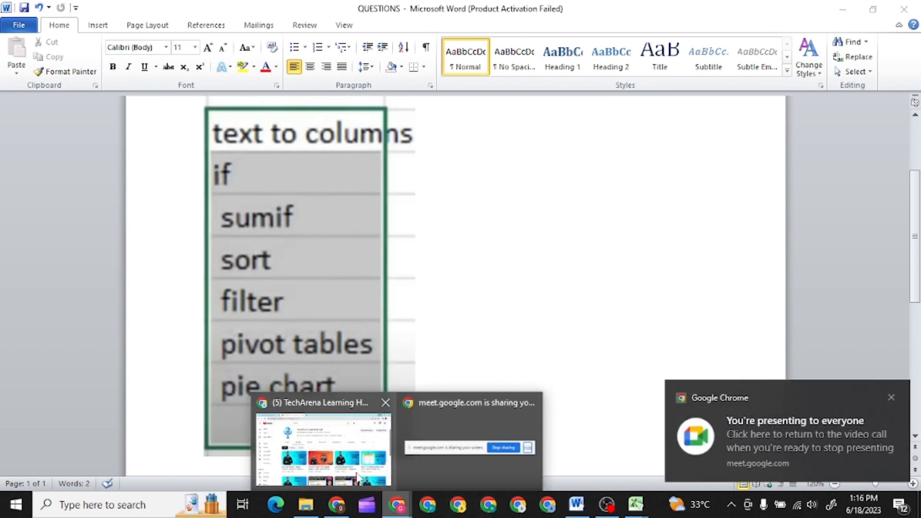
pyautogui.click(359, 479)
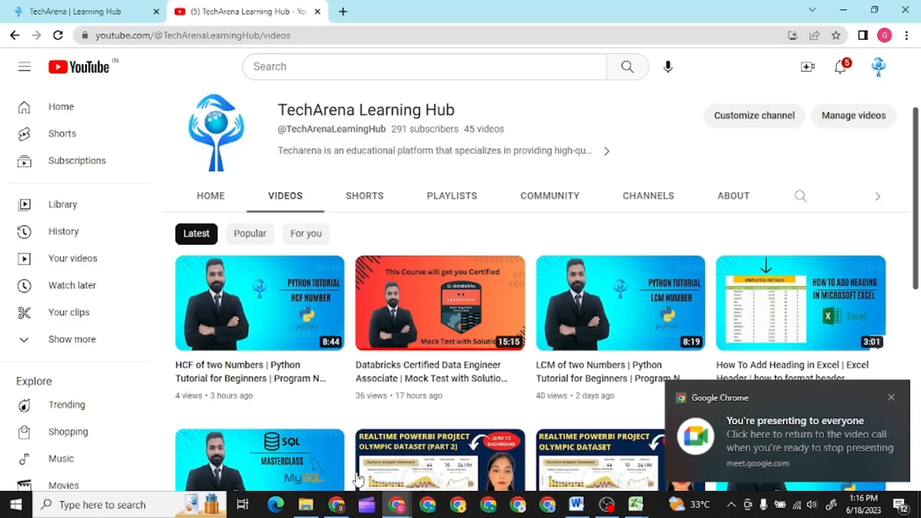
pyautogui.click(891, 397)
pyautogui.moveTo(398, 506)
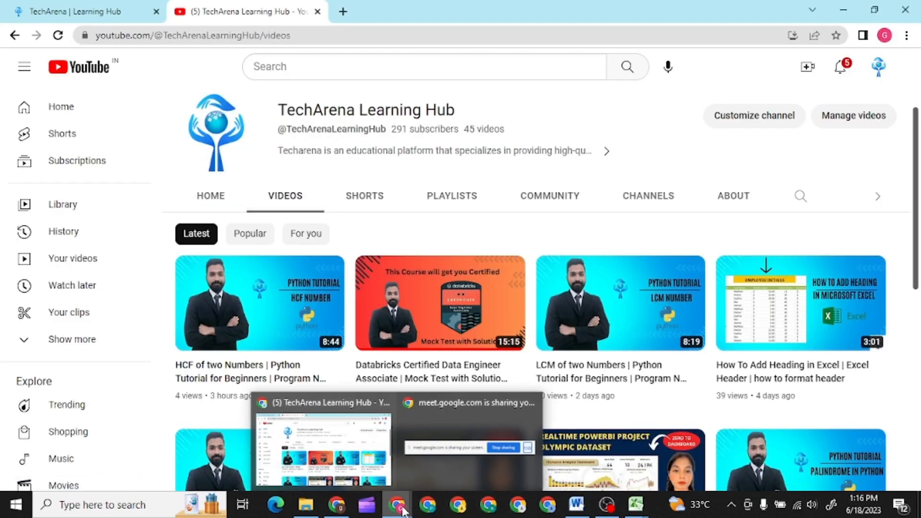
pyautogui.click(468, 446)
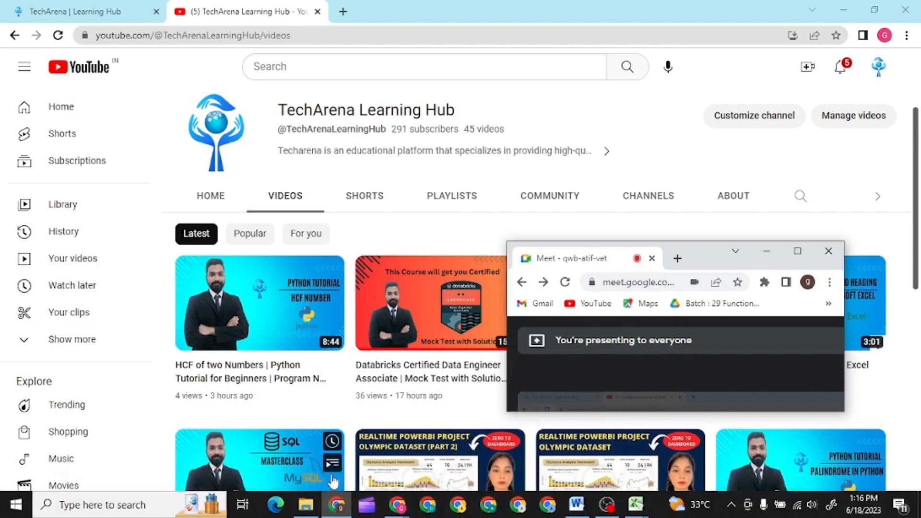
pyautogui.click(797, 251)
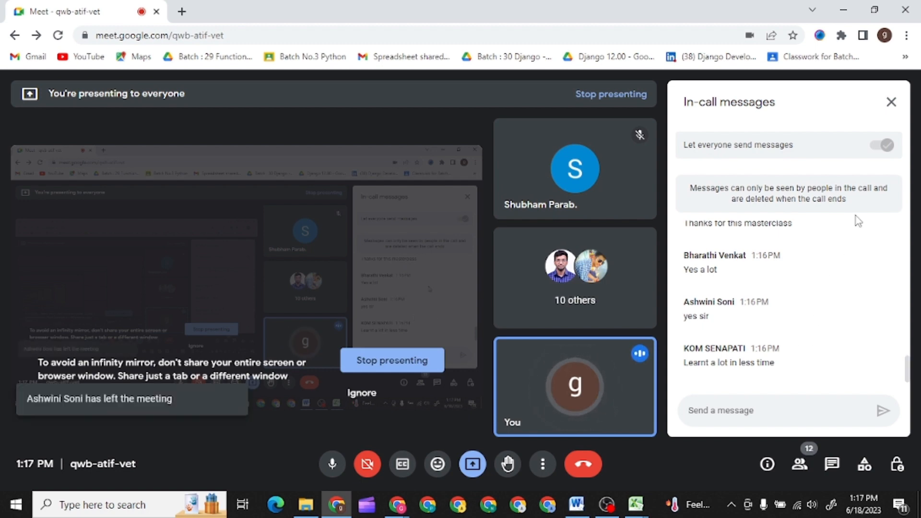
# Close the in-call messages, end the session by closing the Google Meet and YouTube windows, and switch to OBS
pyautogui.click(891, 102)
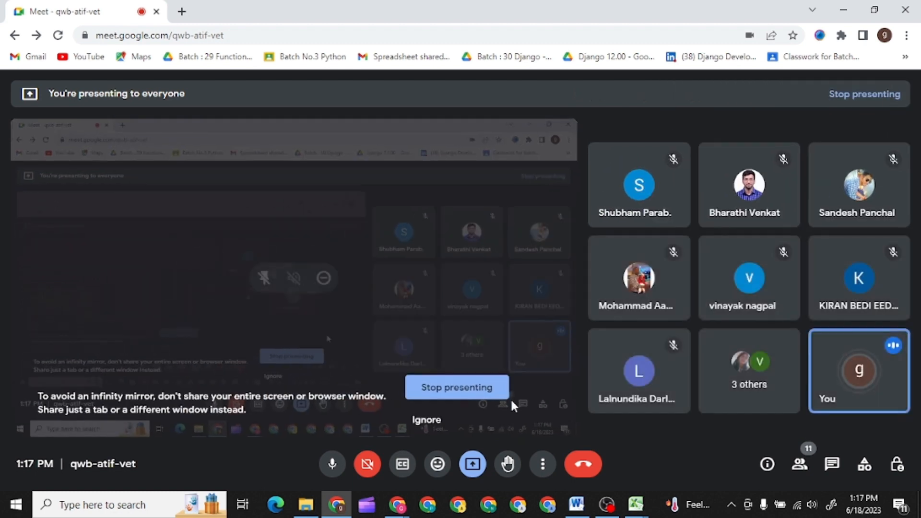
pyautogui.click(541, 464)
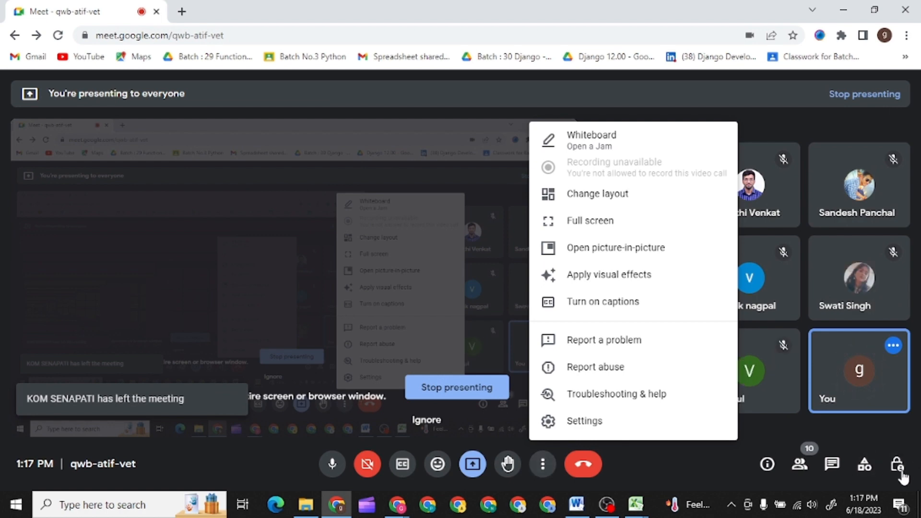
pyautogui.click(912, 9)
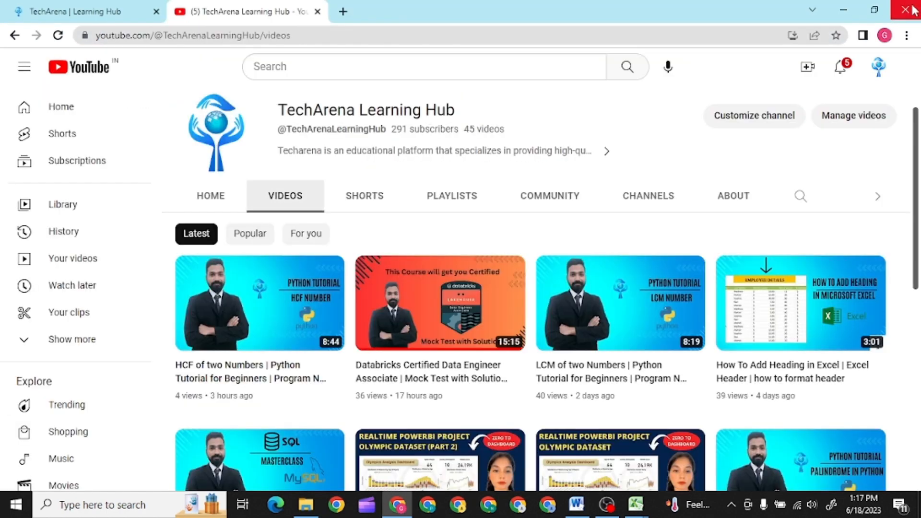
pyautogui.click(912, 9)
pyautogui.click(608, 504)
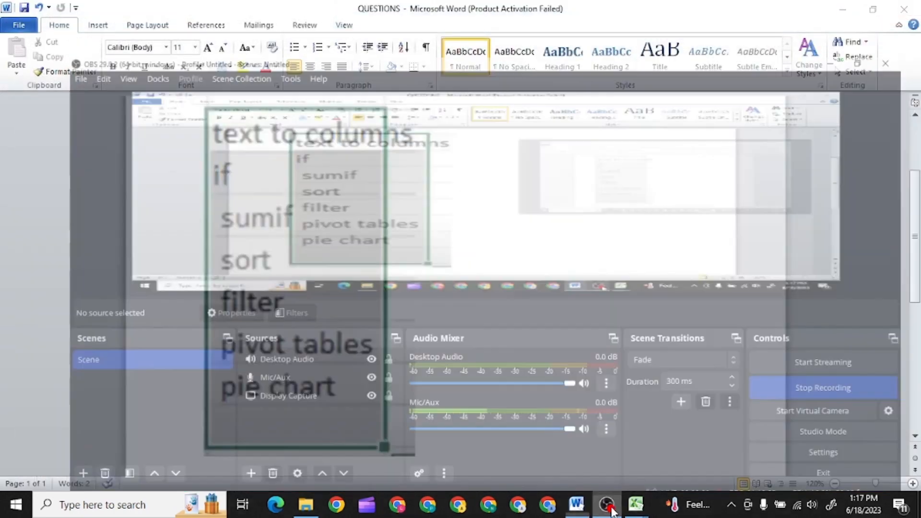